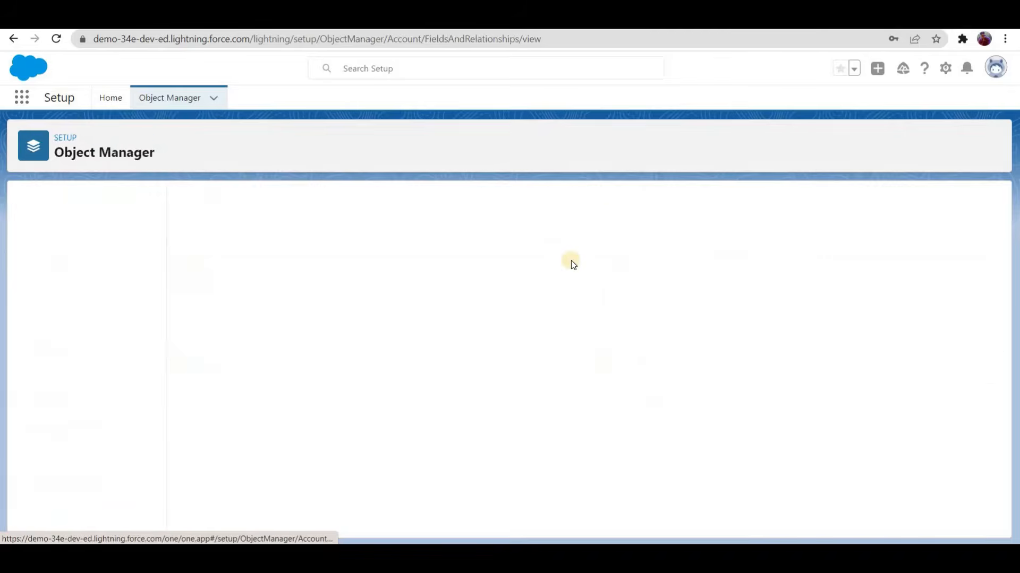
Step: Start a new custom Number field on the Account object and label it "No Of Contacts"
left_click(716, 203)
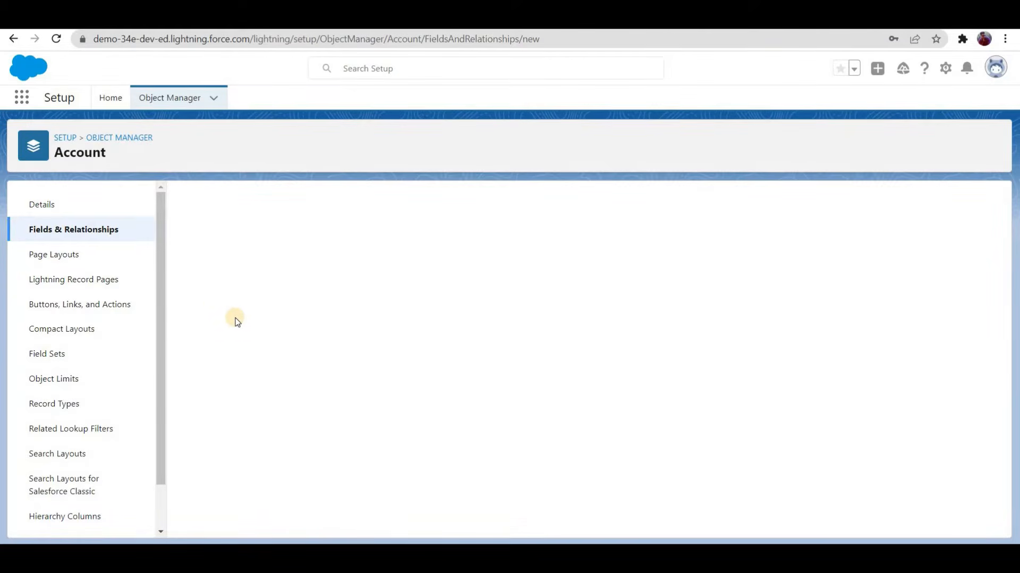
scroll(215, 324, "down", 1)
scroll(218, 302, "down", 4)
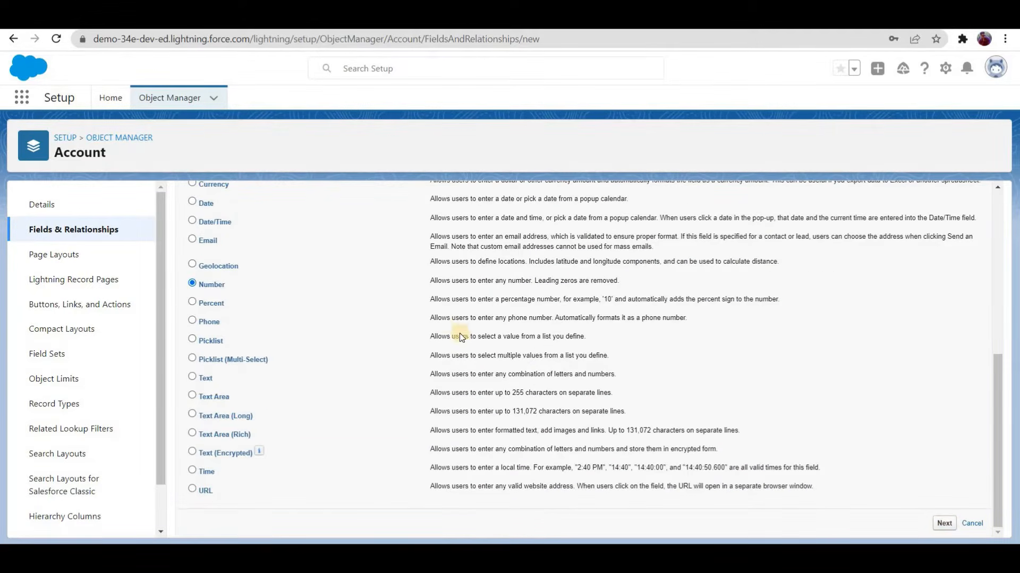
left_click(404, 295)
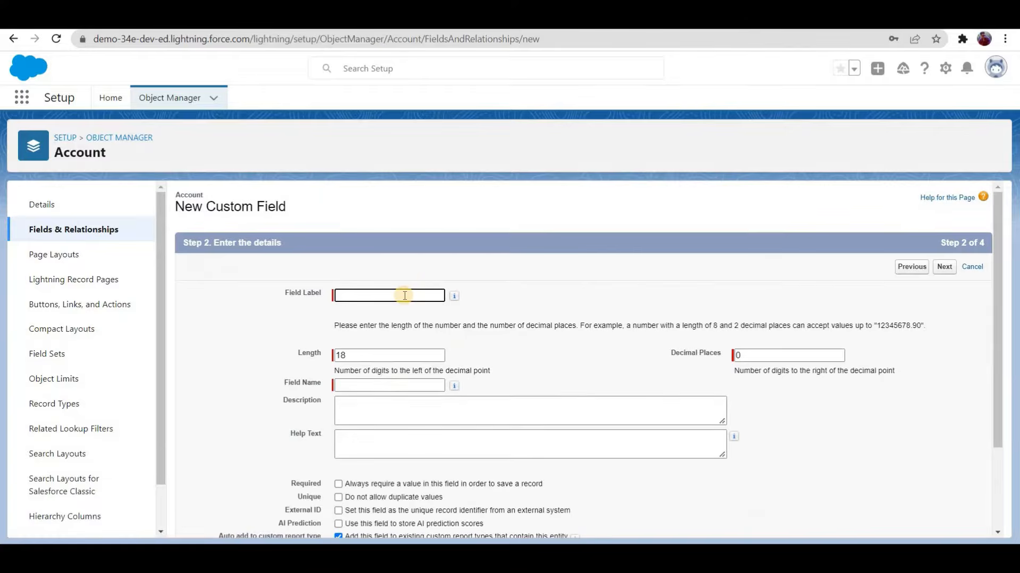
type("No Of Contacts")
key("Tab")
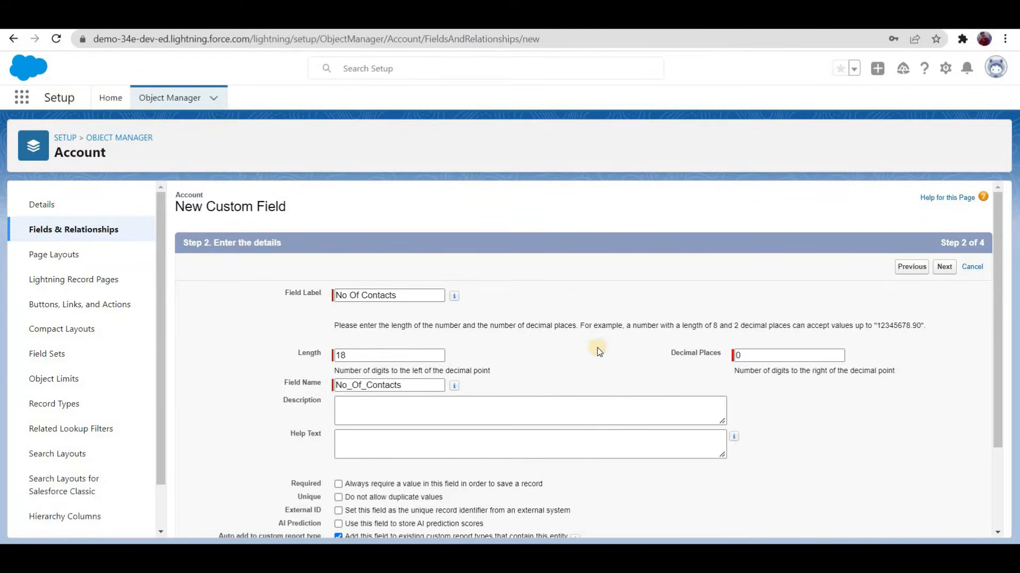
key("Tab")
Step: Accept the default field-level security and page layouts for the new field and save it
left_click(940, 272)
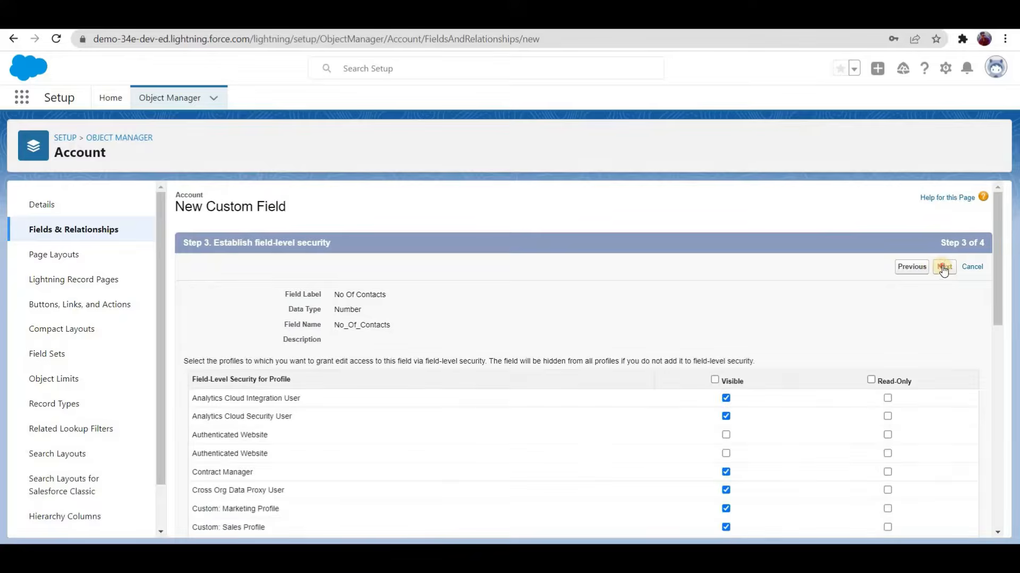
left_click(944, 271)
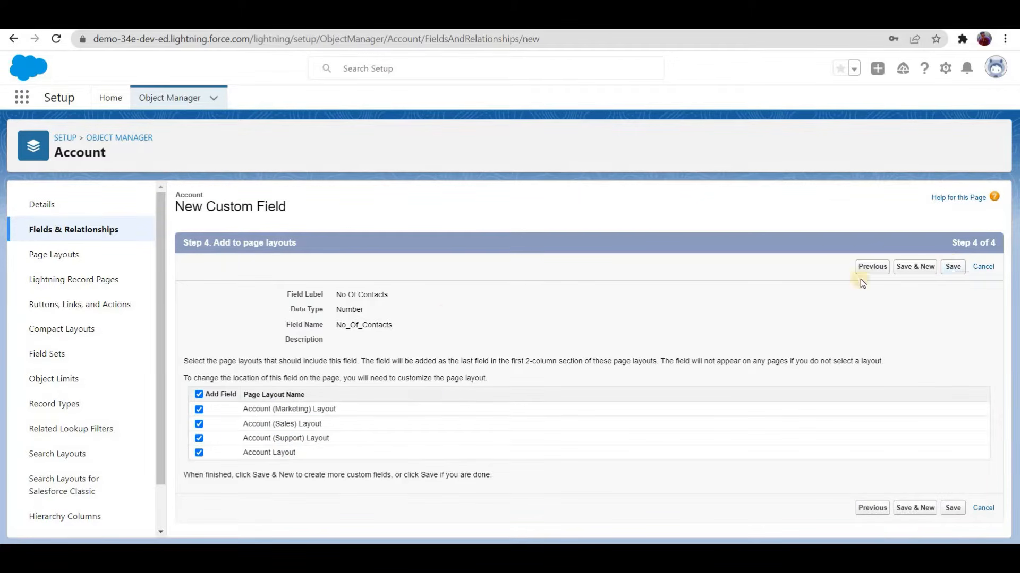
left_click(952, 266)
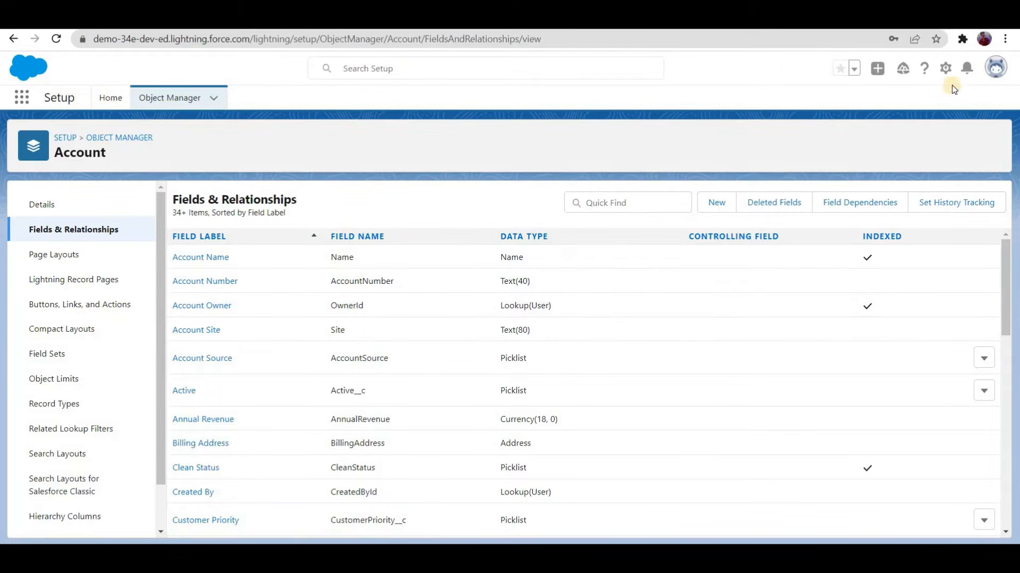
Step: Find Flows in Setup and create a new Record-Triggered Flow
left_click(109, 102)
left_click(85, 134)
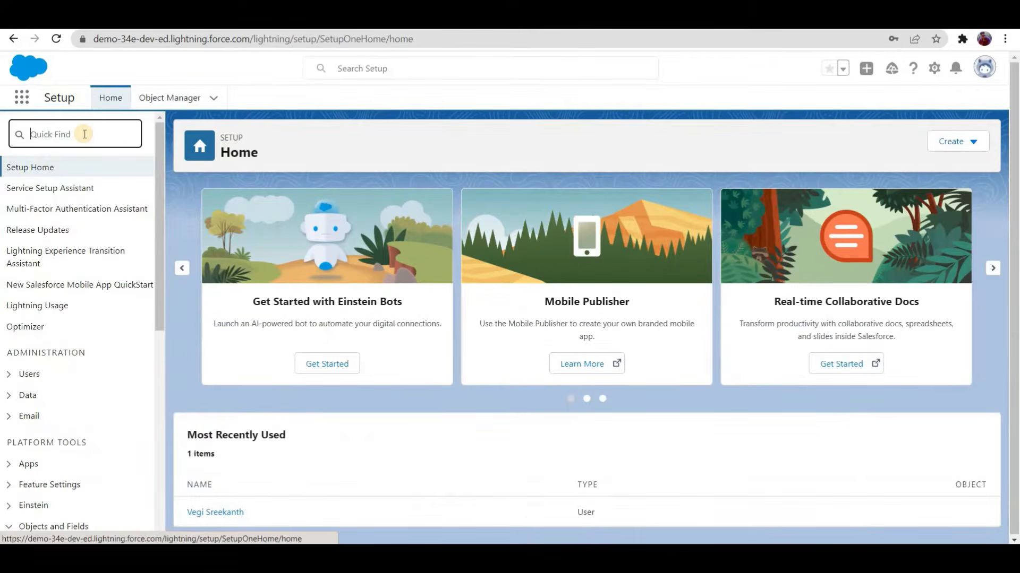
type("flows")
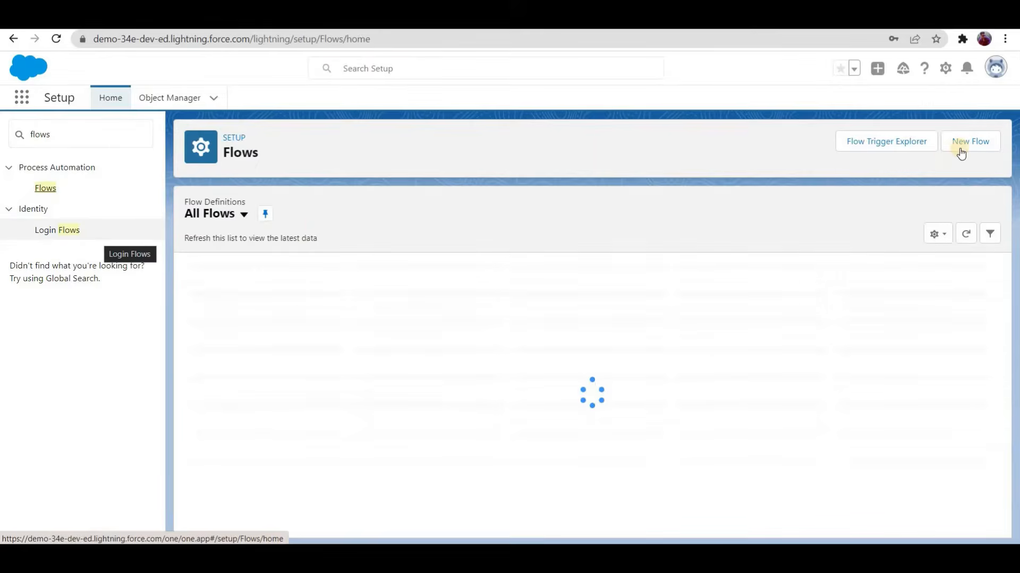
left_click(962, 152)
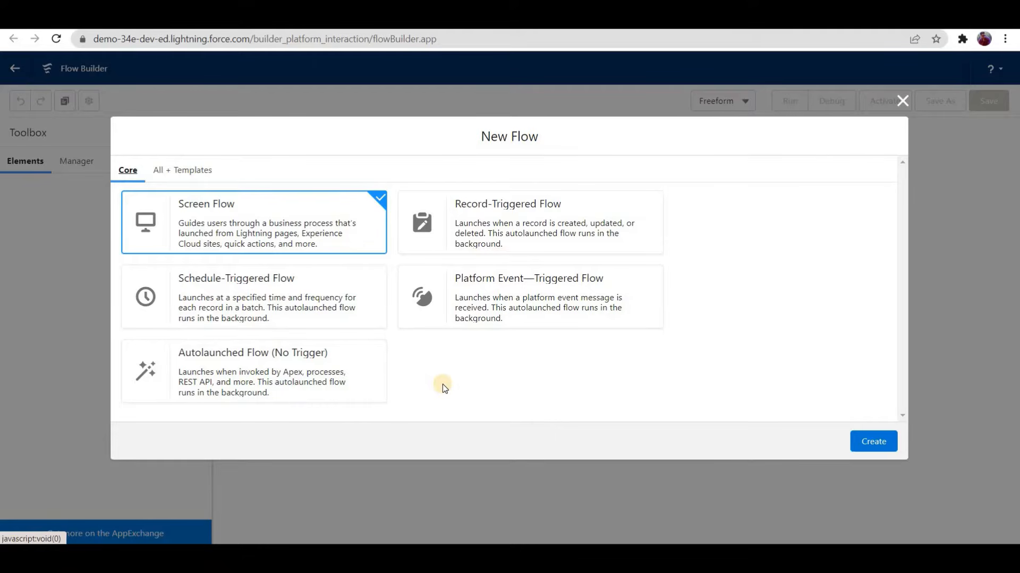
left_click(476, 230)
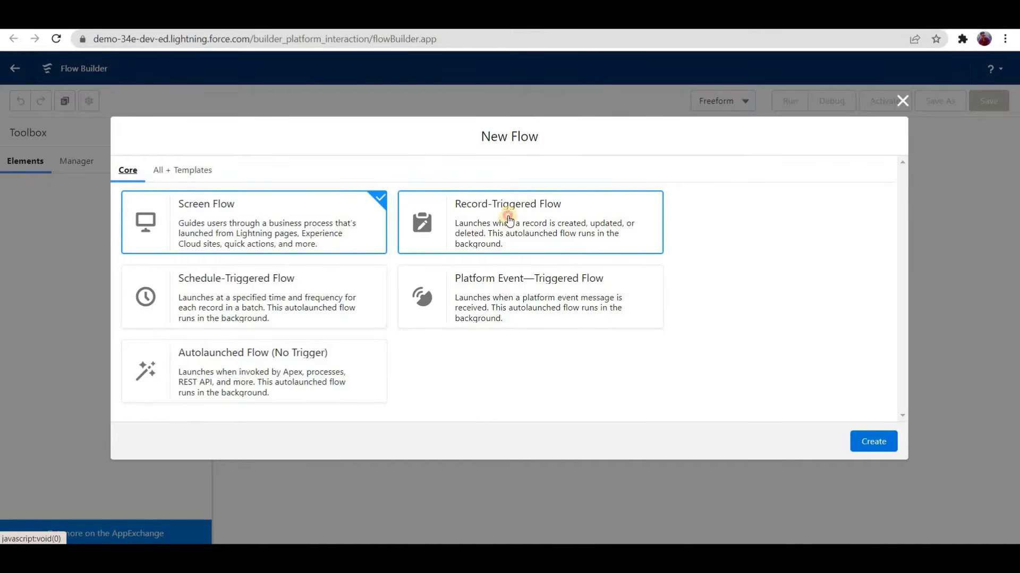
left_click(470, 247)
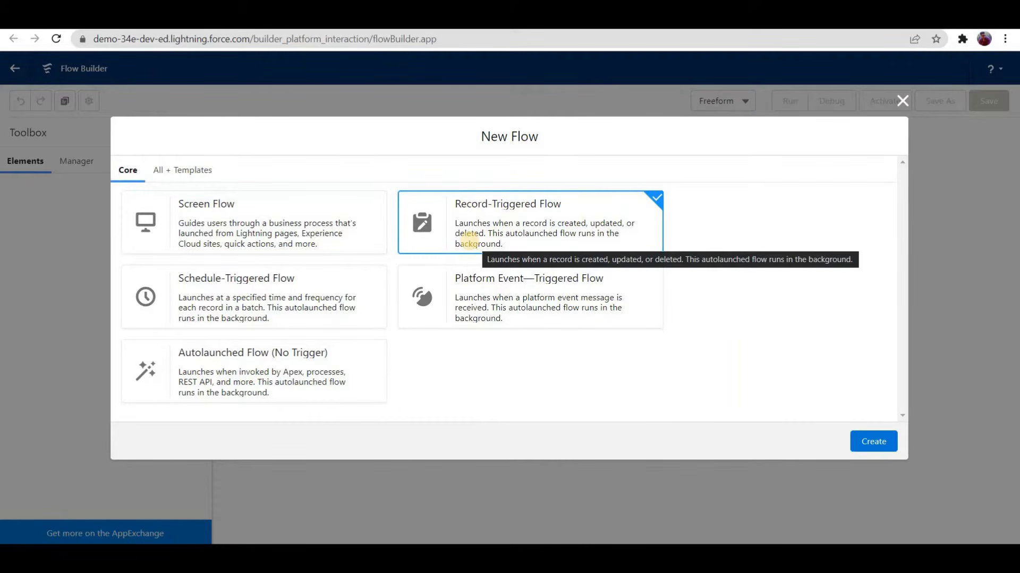
left_click(877, 443)
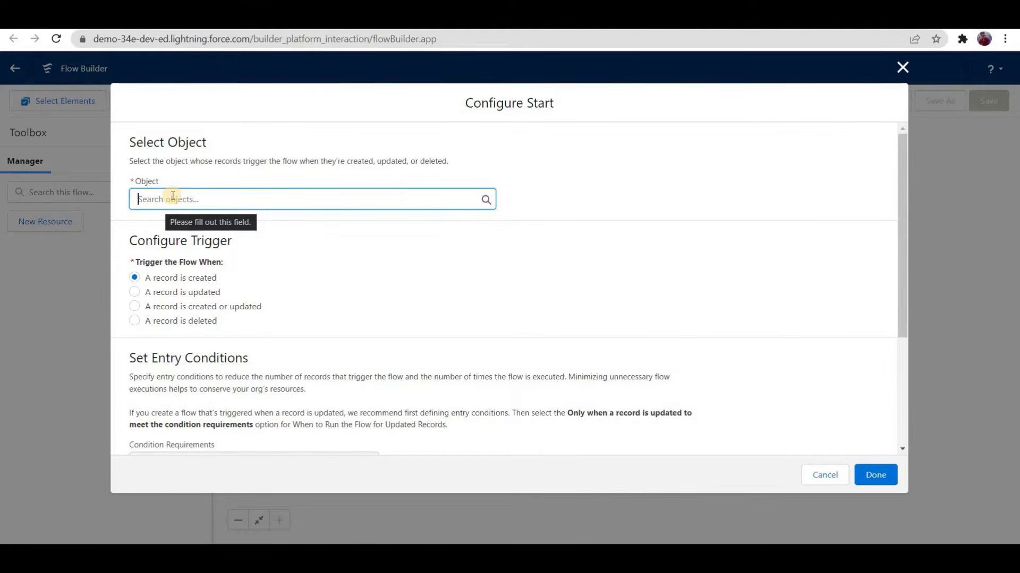
Step: Set the flow's triggering object to Contact and keep the trigger as "A record is created"
type("contact")
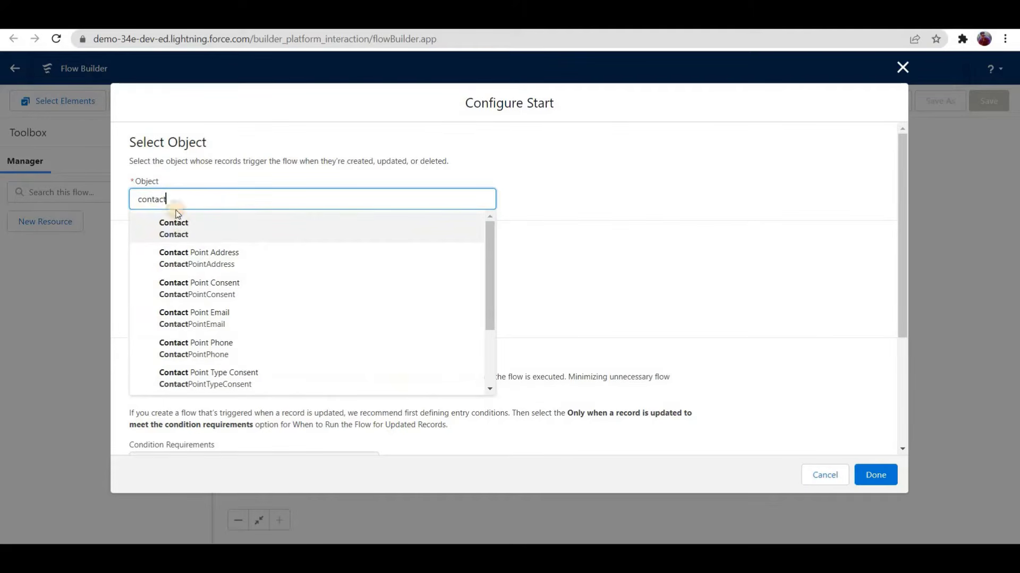
left_click(171, 227)
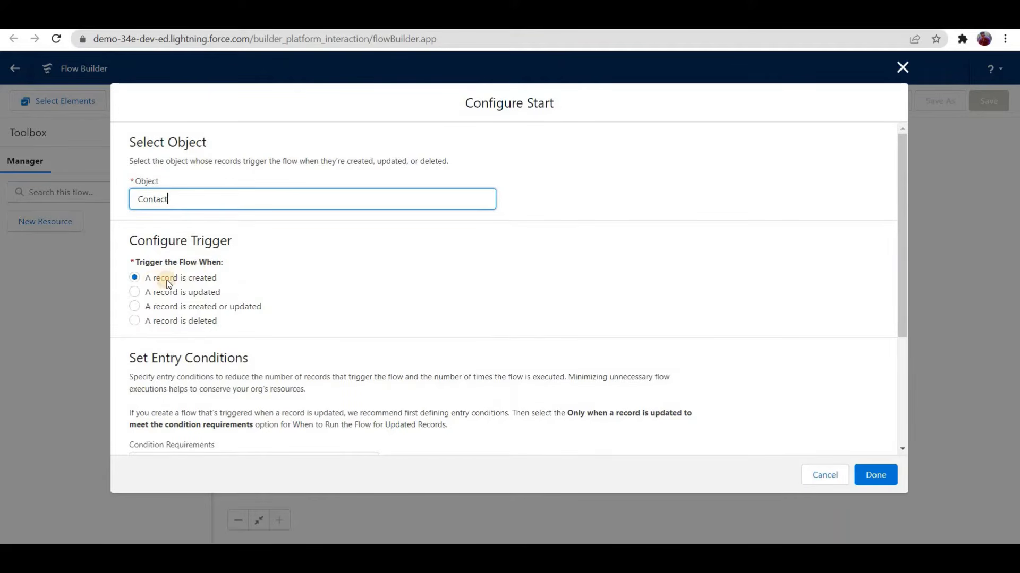
left_click(205, 280)
left_click_drag(146, 278, 207, 280)
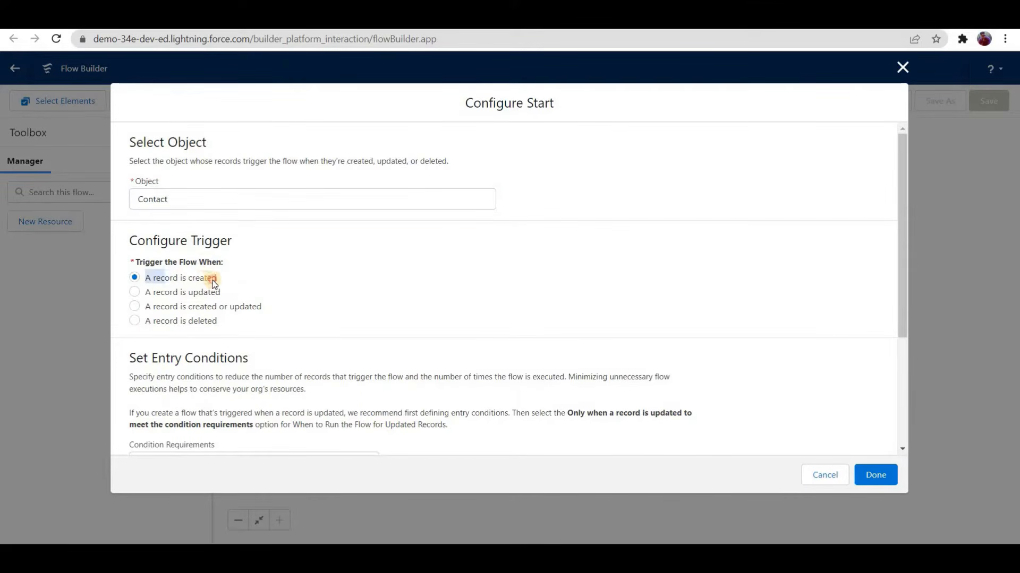
double_click(166, 199)
left_click(582, 235)
triple_click(147, 282)
Step: Finish the start configuration with condition requirements None and optimization for Actions and Related Records
scroll(325, 386, "down", 3)
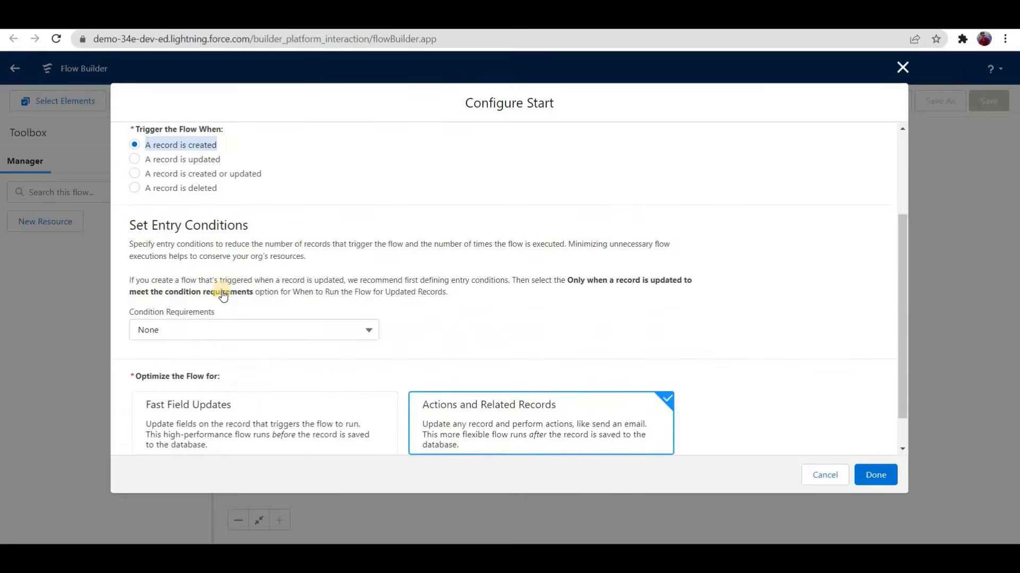
scroll(223, 296, "down", 1)
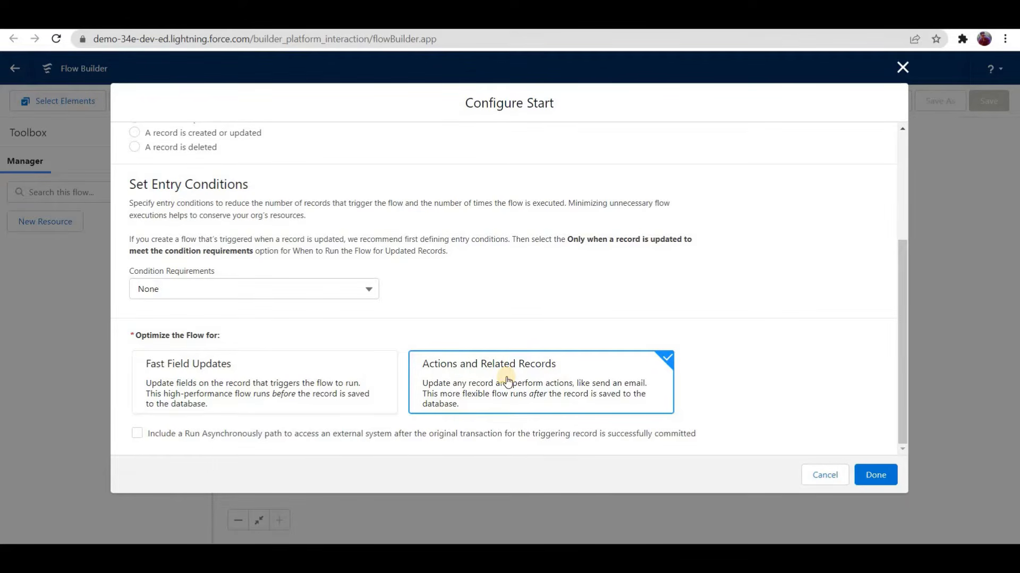
scroll(319, 329, "up", 3)
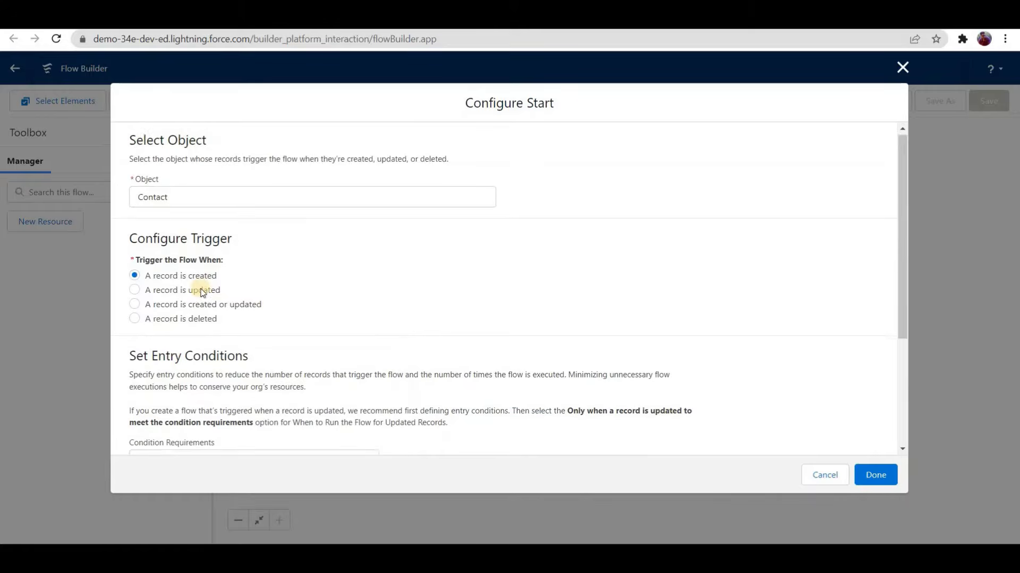
scroll(537, 360, "down", 3)
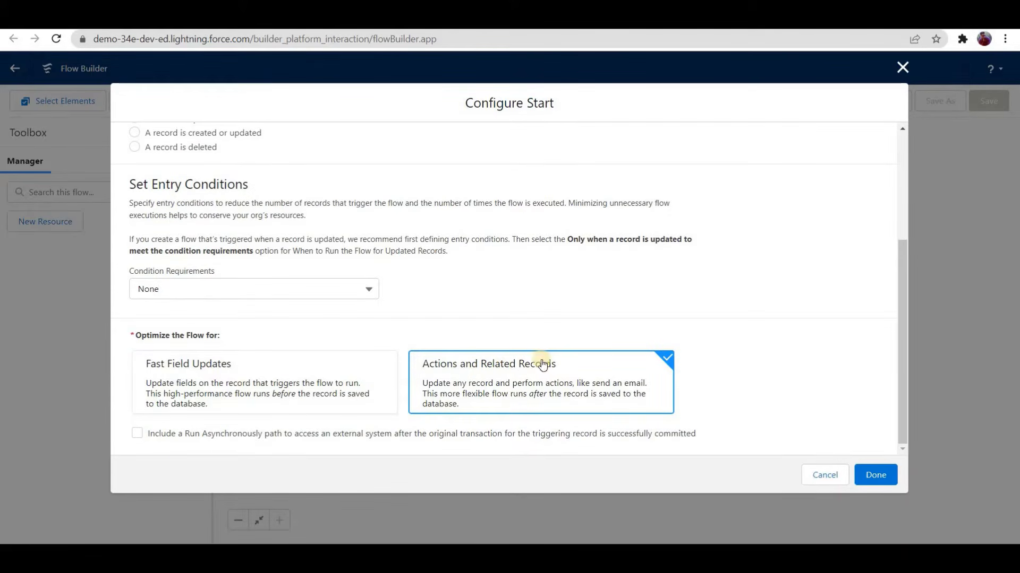
left_click(885, 472)
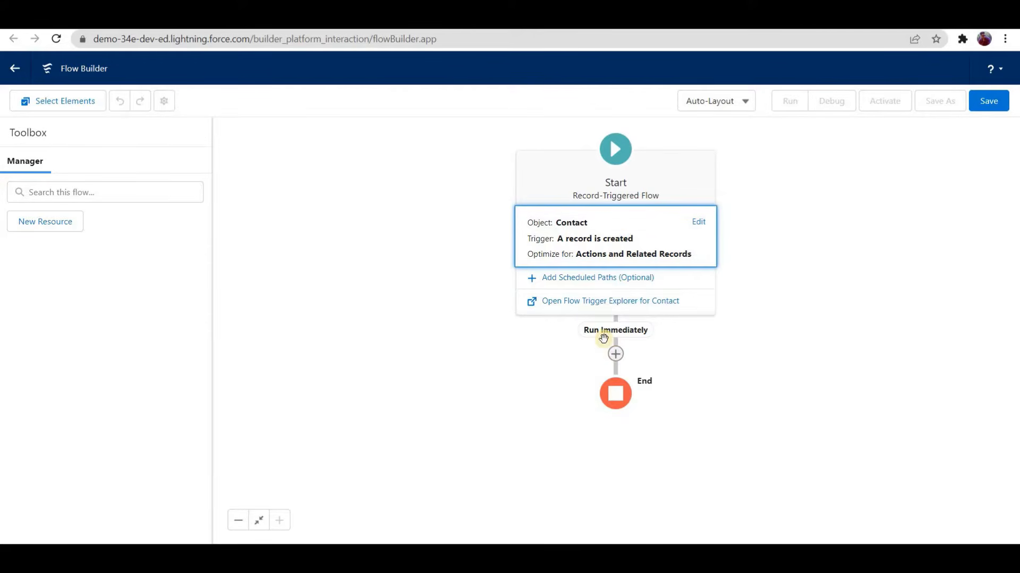
Step: Add a Get Records element to the immediate path and label it "Get All Contacts related to the account"
left_click(615, 353)
scroll(573, 361, "down", 5)
scroll(581, 400, "down", 4)
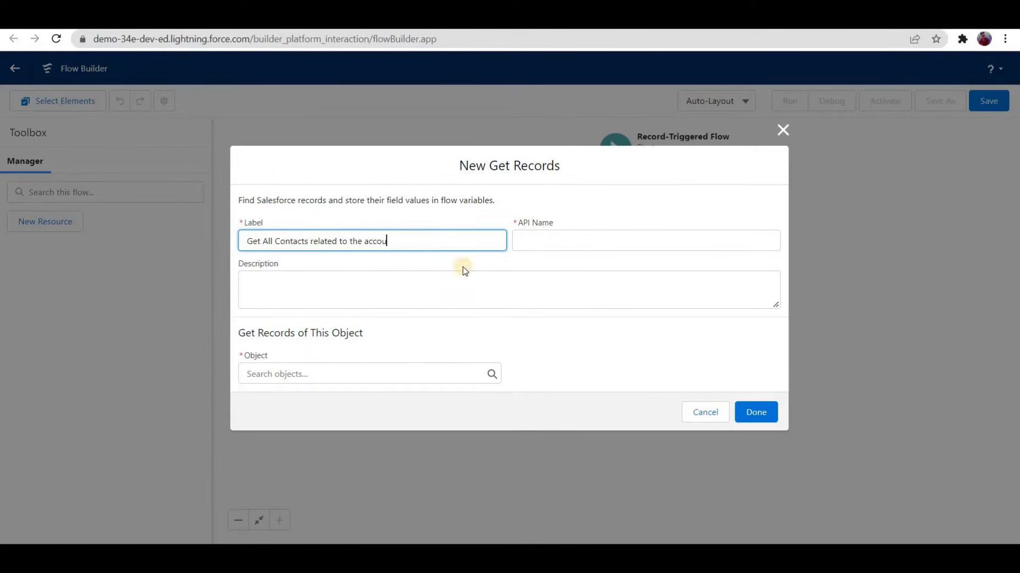
left_click(455, 300)
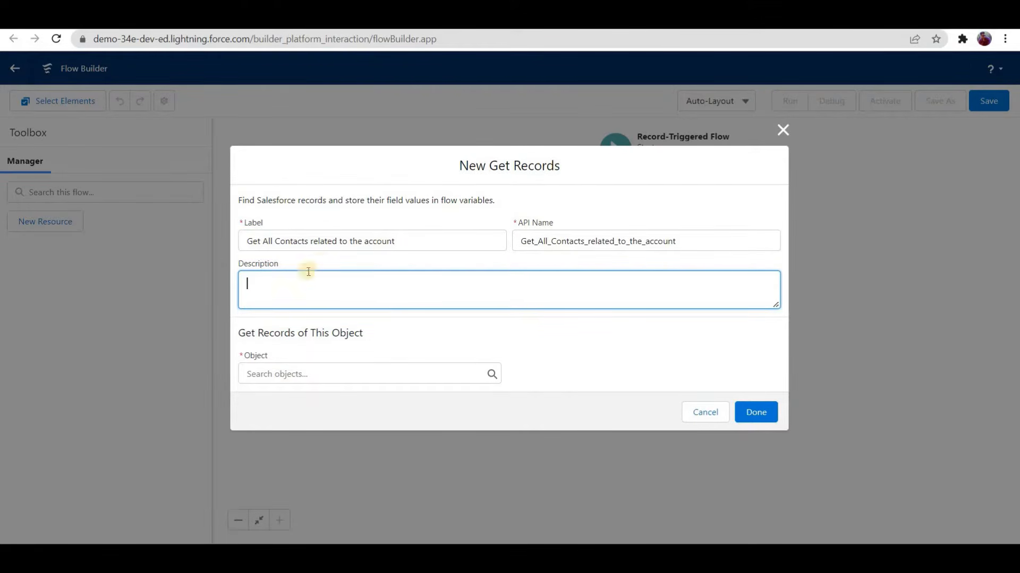
Step: Set Contact as the object whose records the Get Records element retrieves
left_click(357, 374)
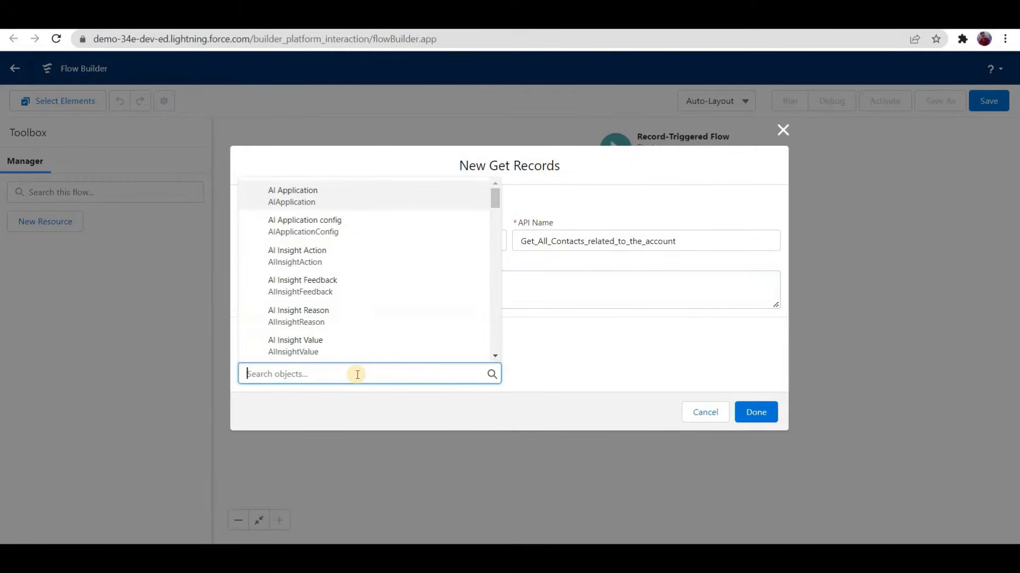
type("contact")
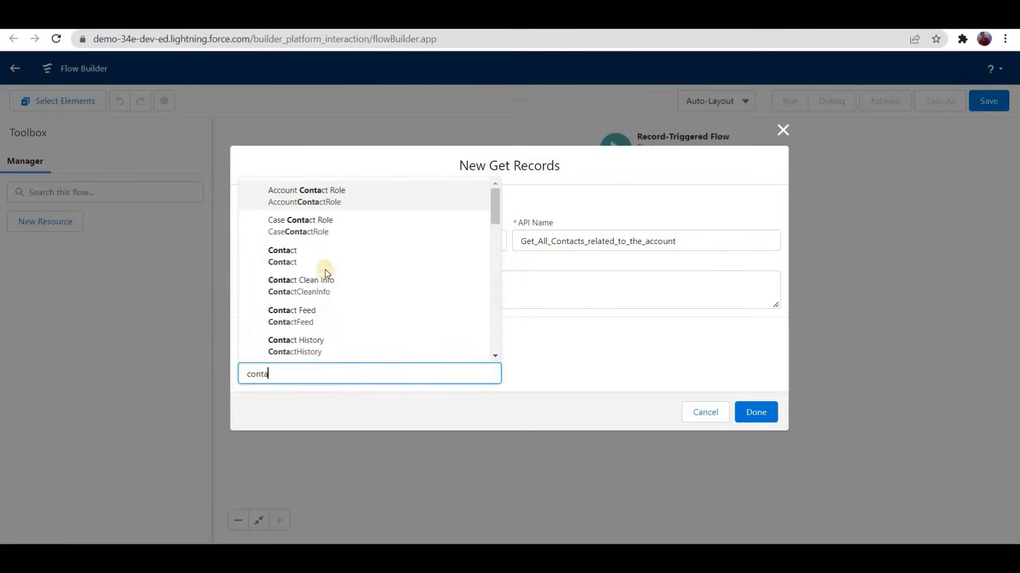
left_click(328, 252)
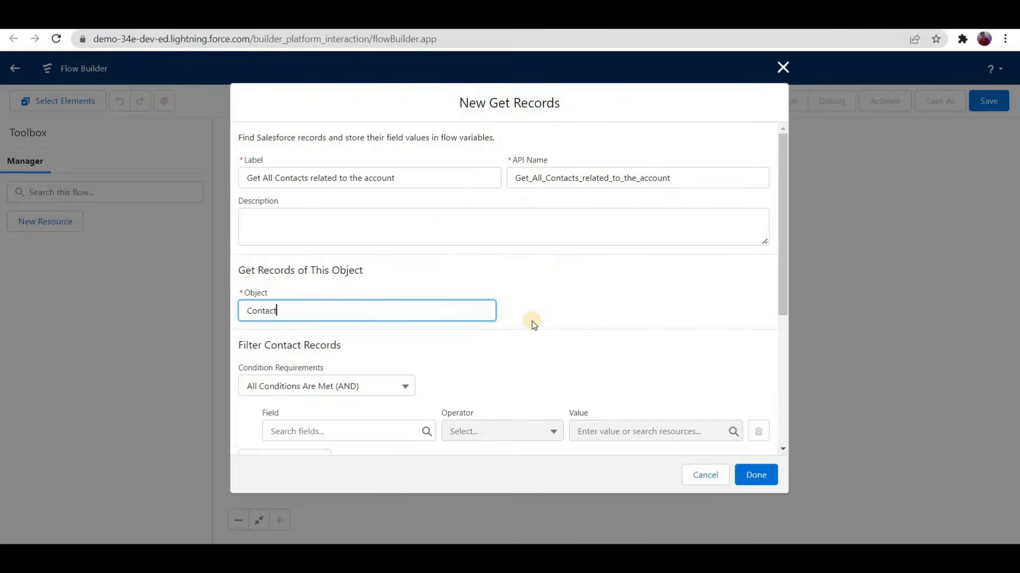
left_click(511, 354)
Step: Choose AccountId as the field in the Contact record filter condition
scroll(345, 286, "down", 3)
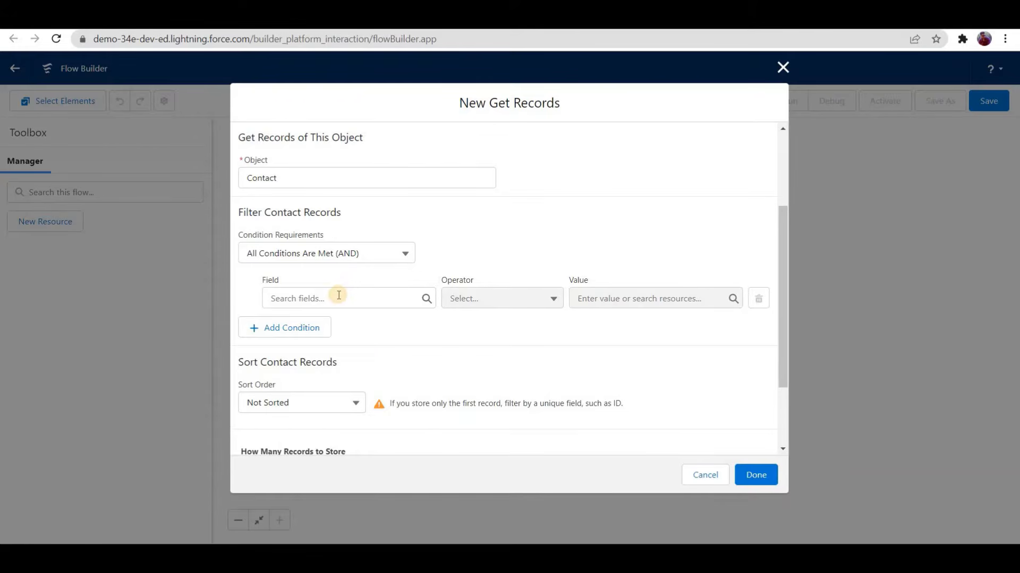
left_click(339, 295)
type("account")
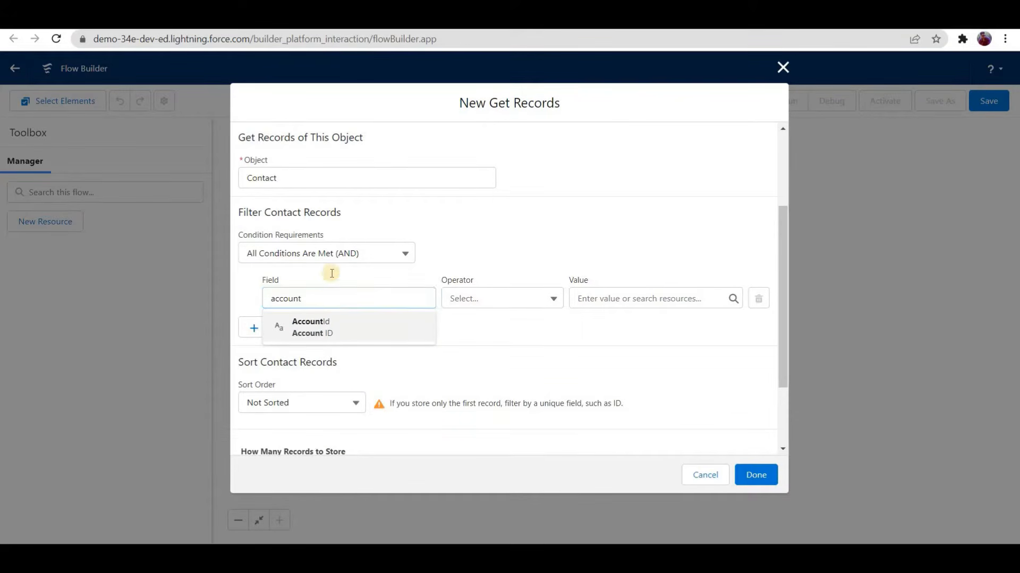
left_click(313, 326)
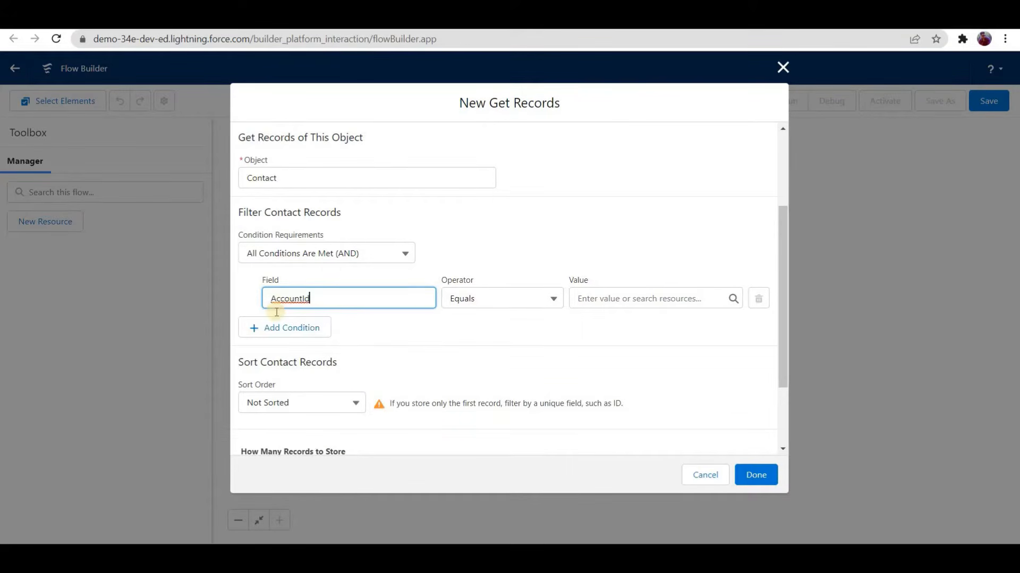
scroll(313, 333, "up", 3)
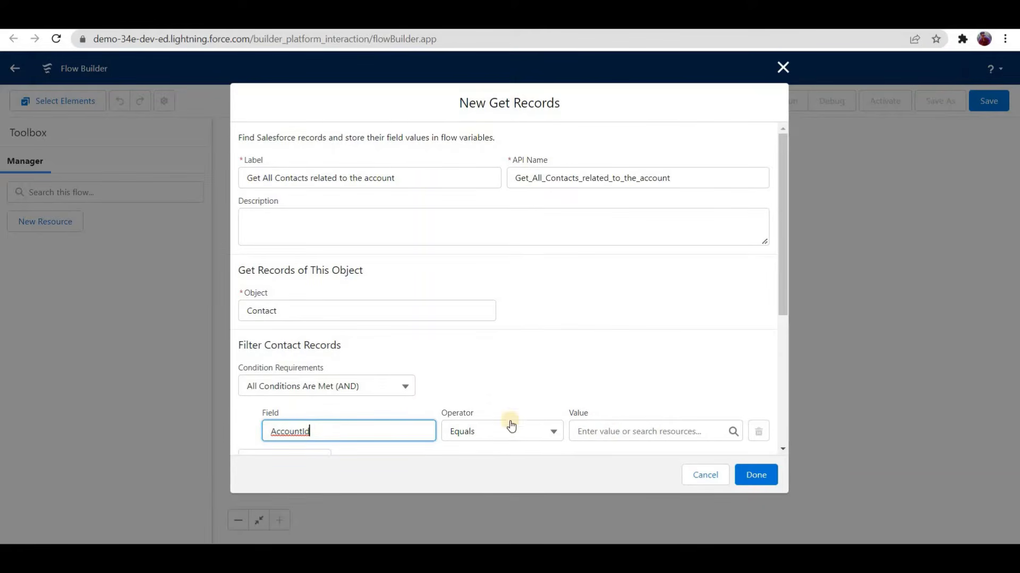
Step: Set the filter condition's value to the AccountId of the triggering $Record contact
left_click(605, 432)
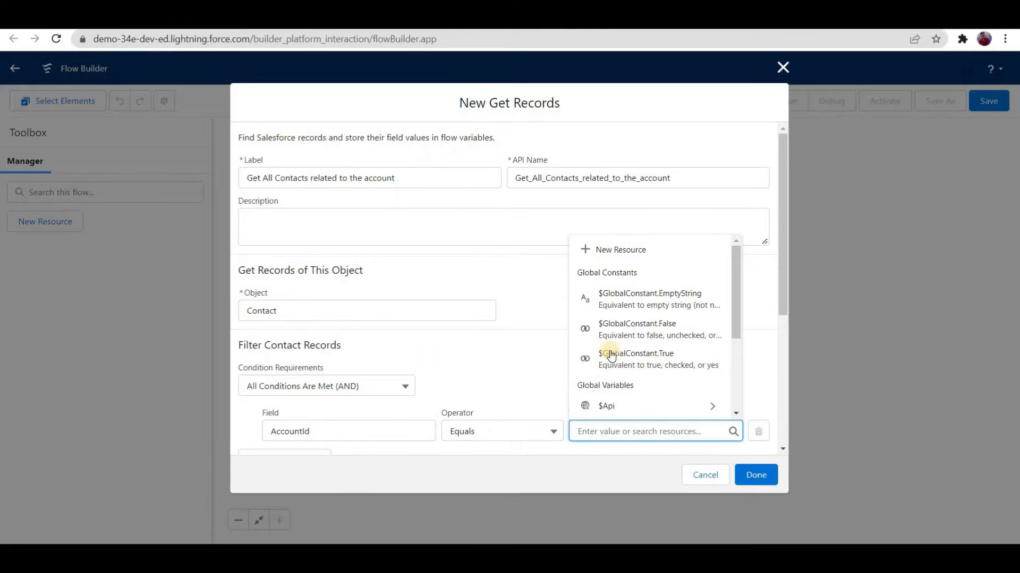
scroll(595, 372, "down", 3)
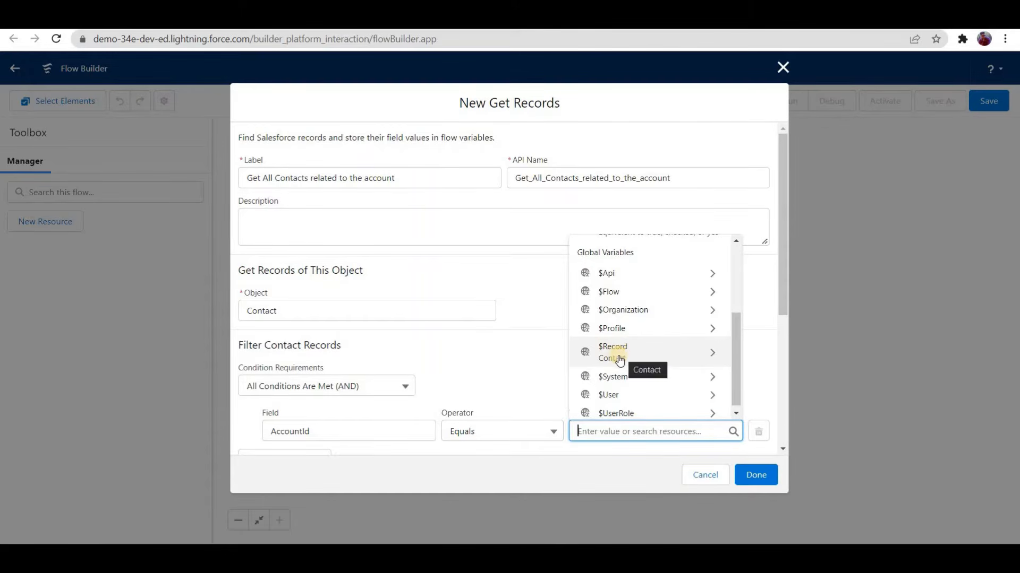
left_click(633, 355)
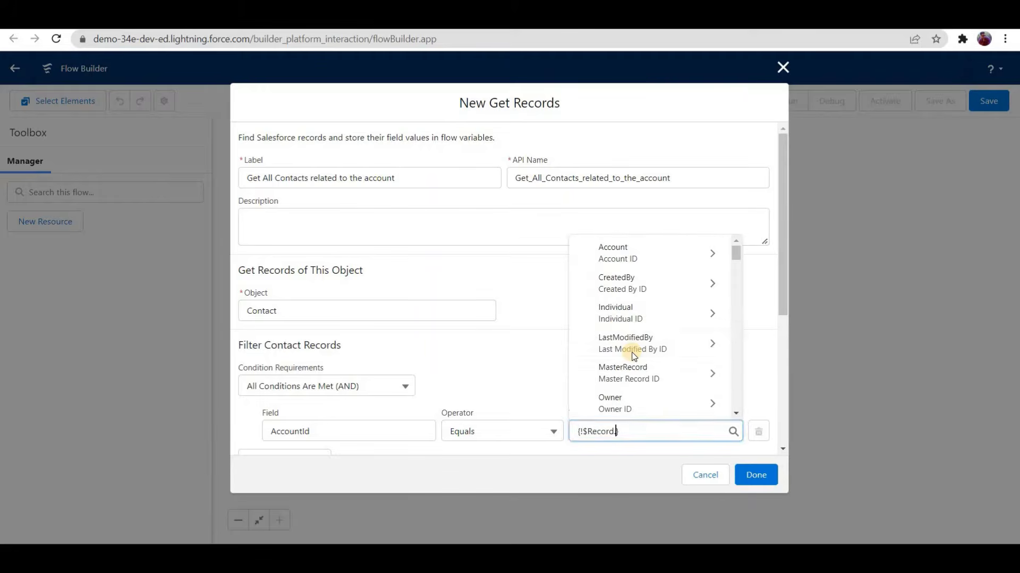
type("account")
left_click(637, 398)
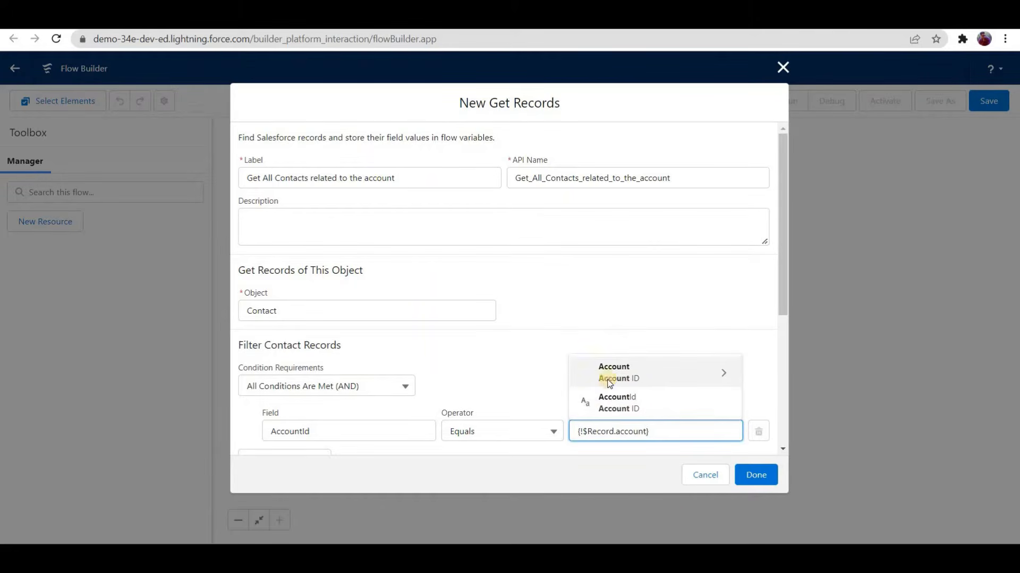
Step: Set the Get Records element to store all records and finish configuring it
scroll(287, 211, "down", 3)
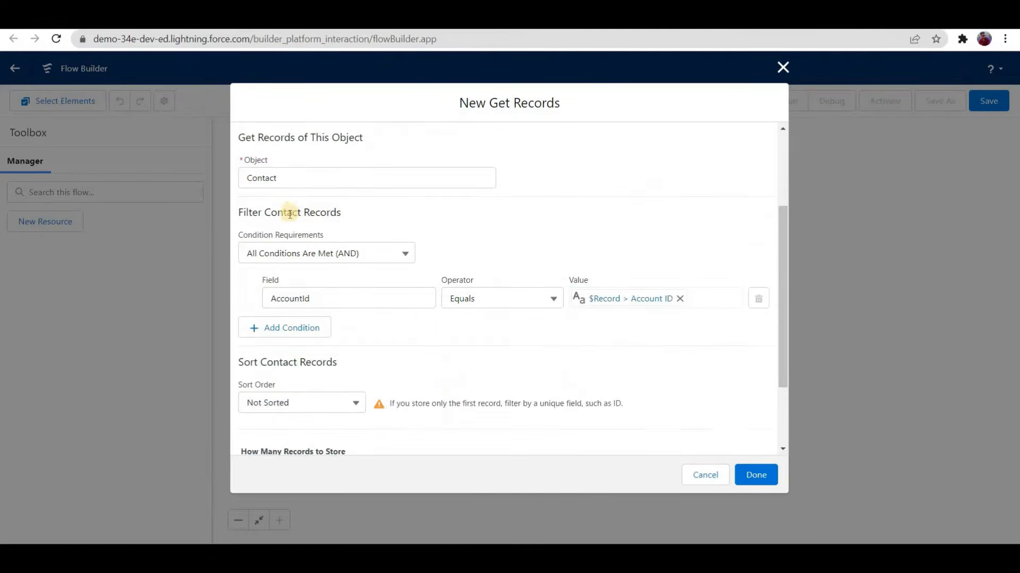
scroll(314, 374, "up", 3)
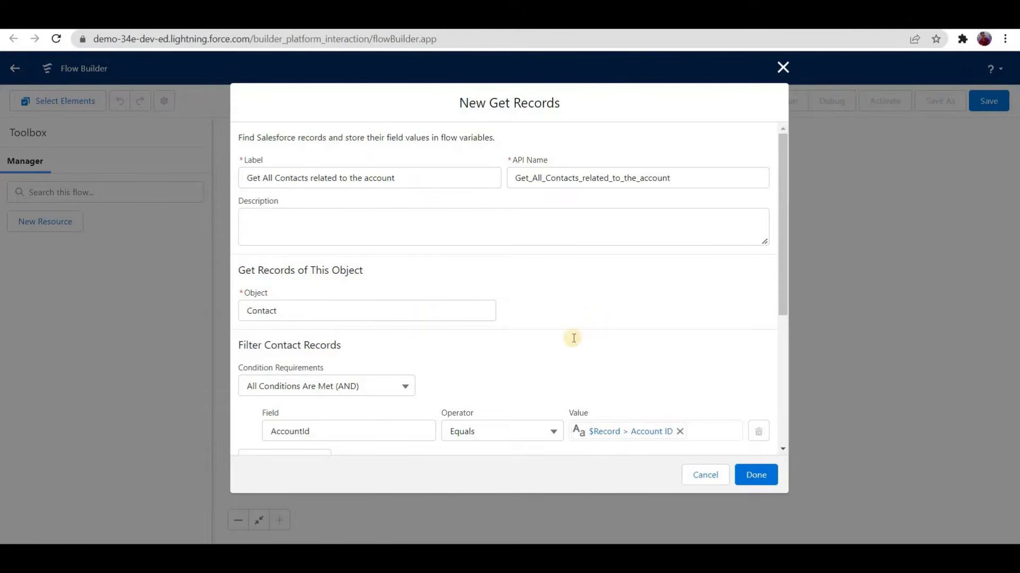
scroll(572, 338, "down", 4)
scroll(340, 377, "down", 1)
triple_click(272, 350)
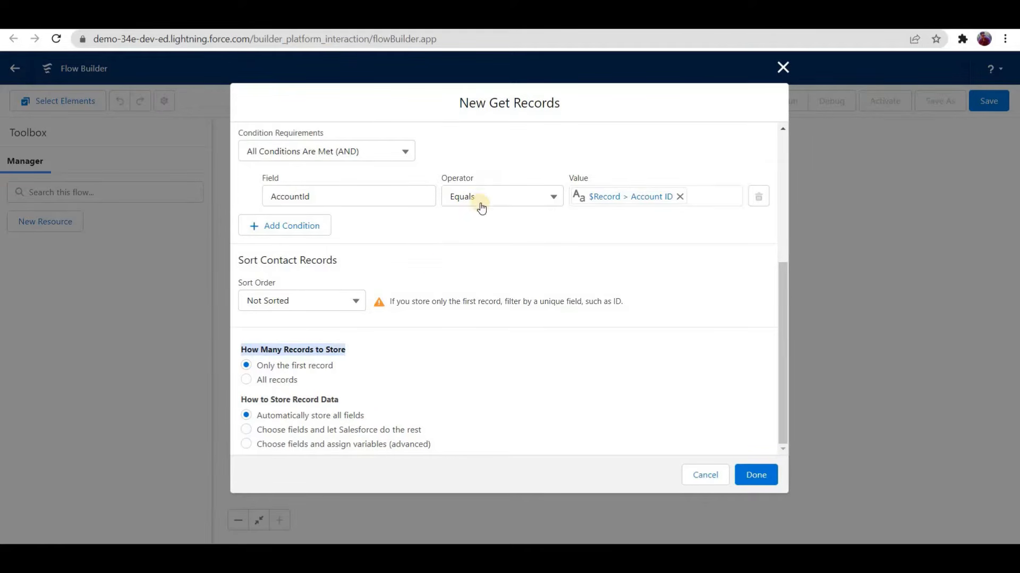
left_click(324, 399)
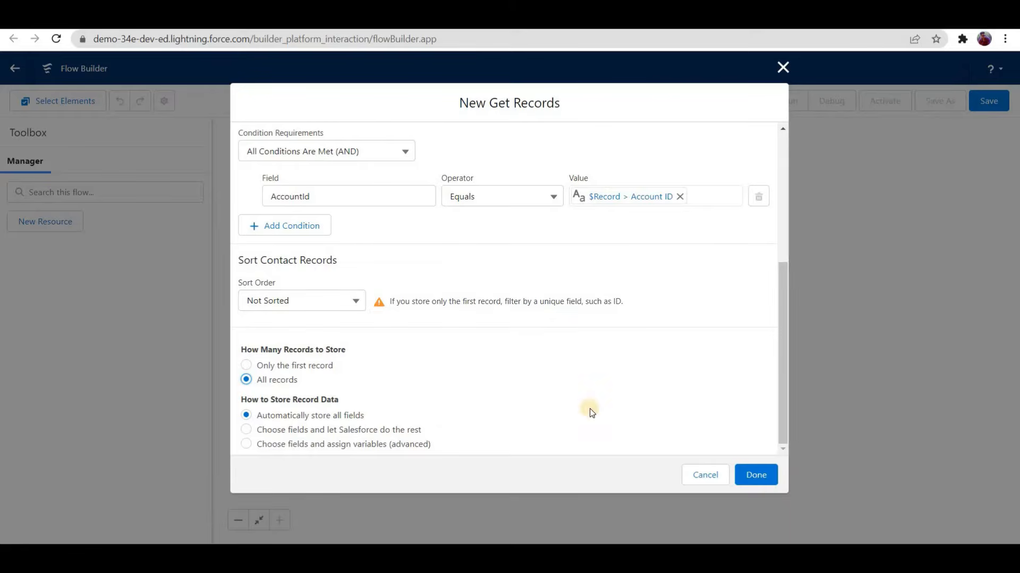
left_click(755, 477)
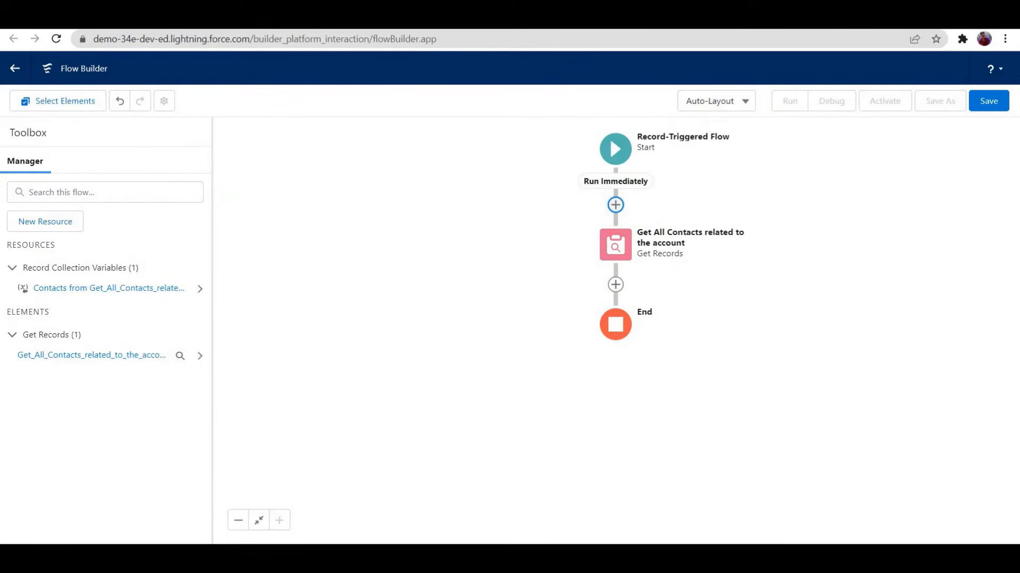
Step: Switch to Paint, sketch an "A1" label connected by a line to "C1" below it, and return to Flow Builder
key("alt+Tab")
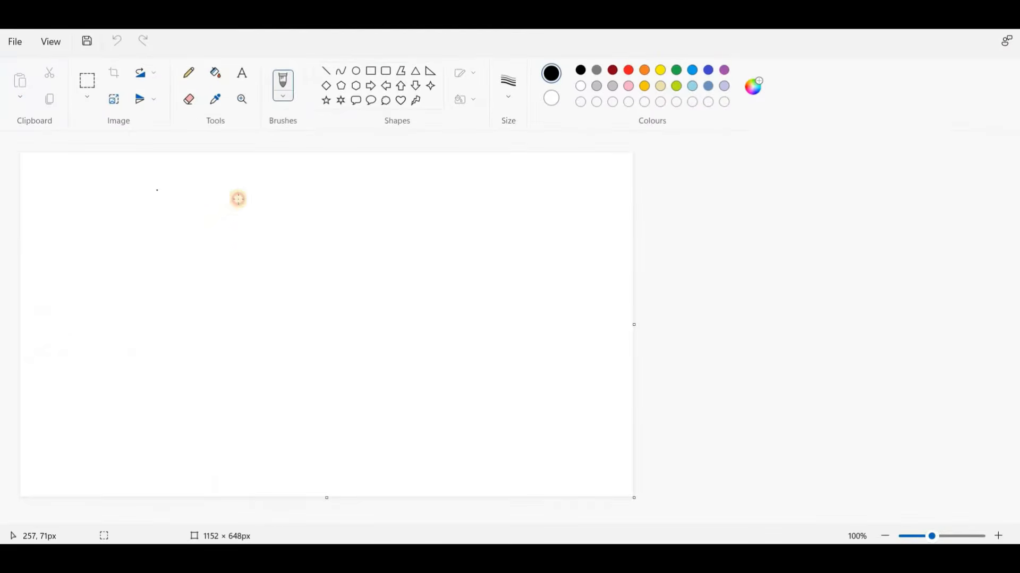
mouse_move(240, 233)
left_mouse_down()
mouse_move(238, 200)
mouse_move(271, 235)
left_mouse_up()
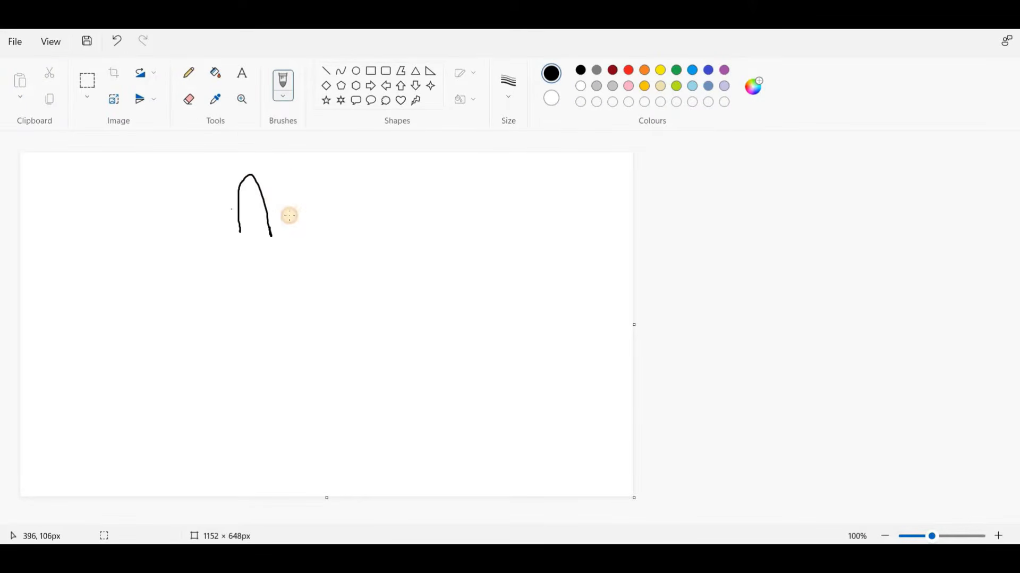
left_click_drag(231, 209, 262, 201)
mouse_move(175, 332)
left_mouse_down()
mouse_move(184, 368)
mouse_move(192, 357)
left_mouse_up()
left_click_drag(198, 328, 206, 355)
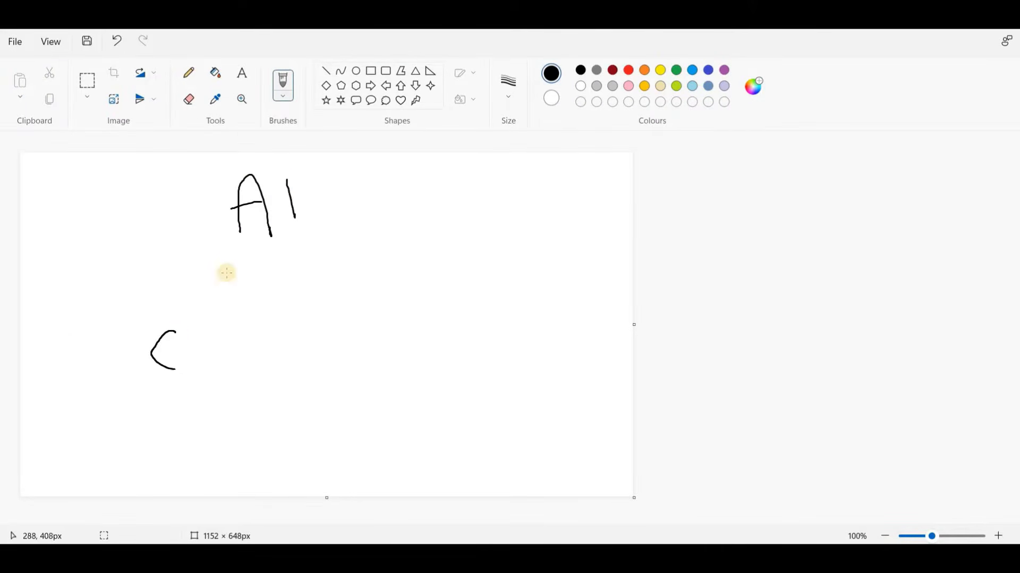
left_click_drag(257, 240, 202, 302)
left_click(197, 364)
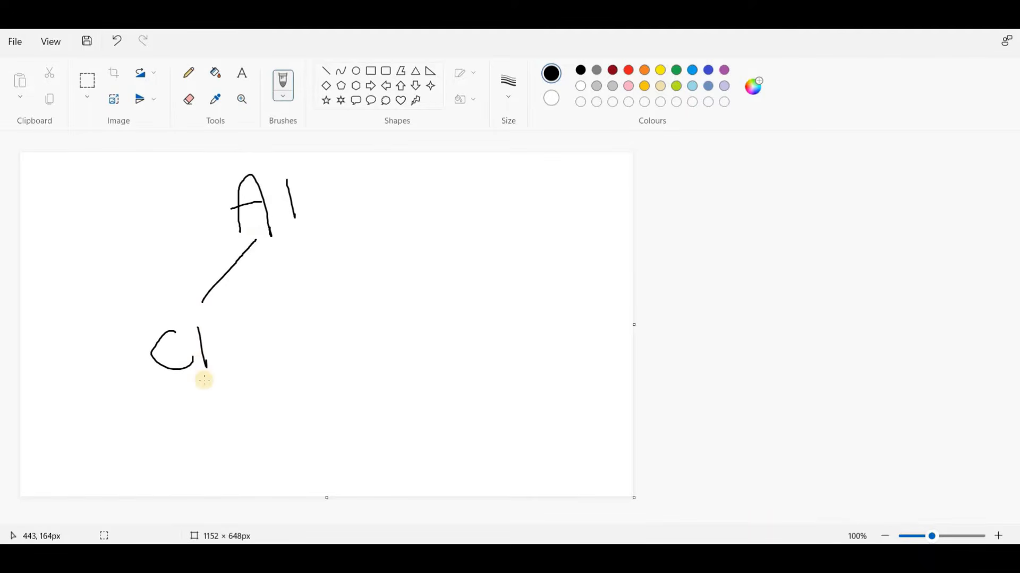
left_click(584, 552)
left_click(568, 516)
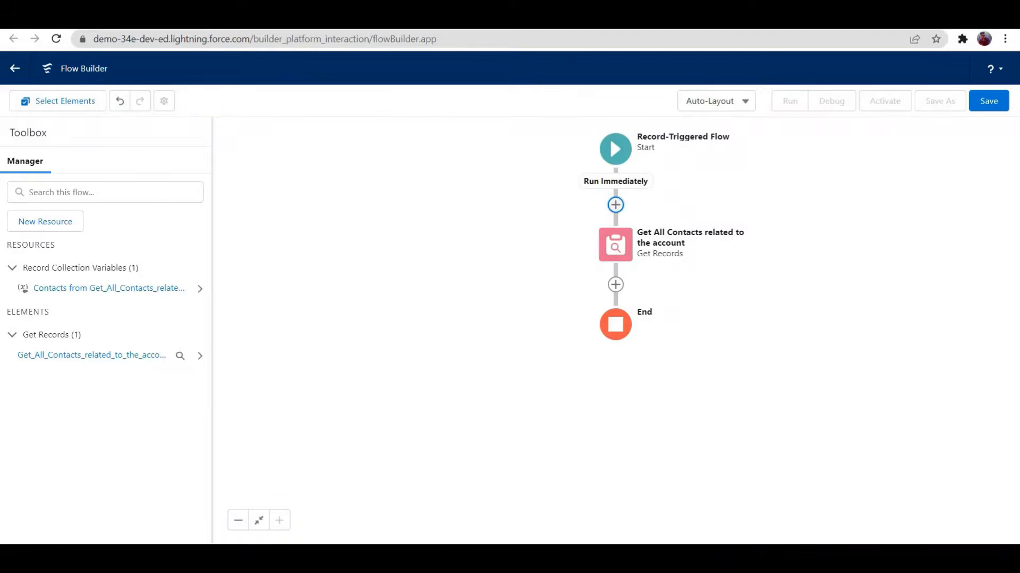
Step: Switch to Paint and add a downward arrow under C1 and a "C2" label connected by a line to A1
key("alt+Tab")
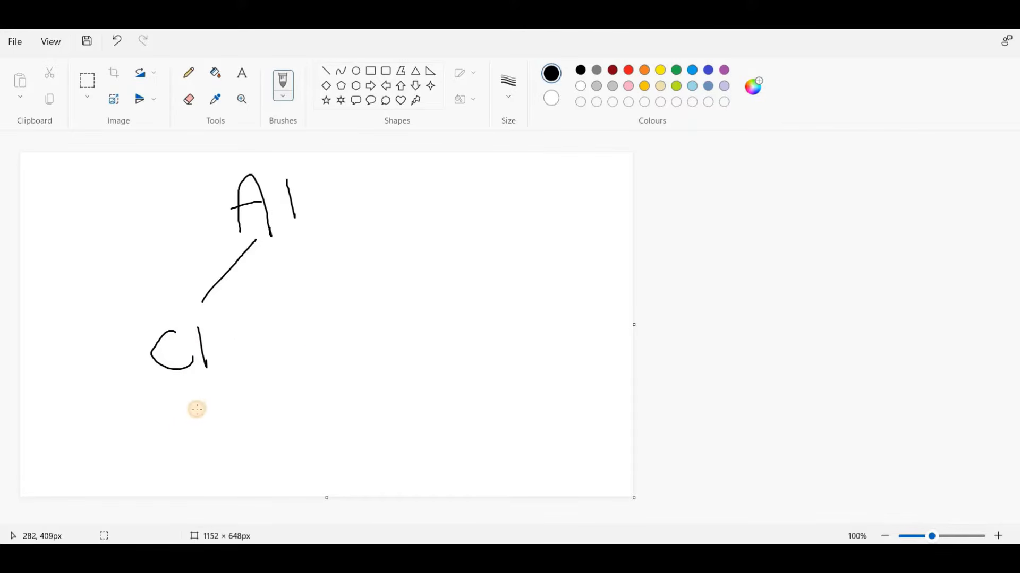
mouse_move(170, 370)
left_mouse_down()
mouse_move(182, 420)
mouse_move(198, 406)
left_mouse_up()
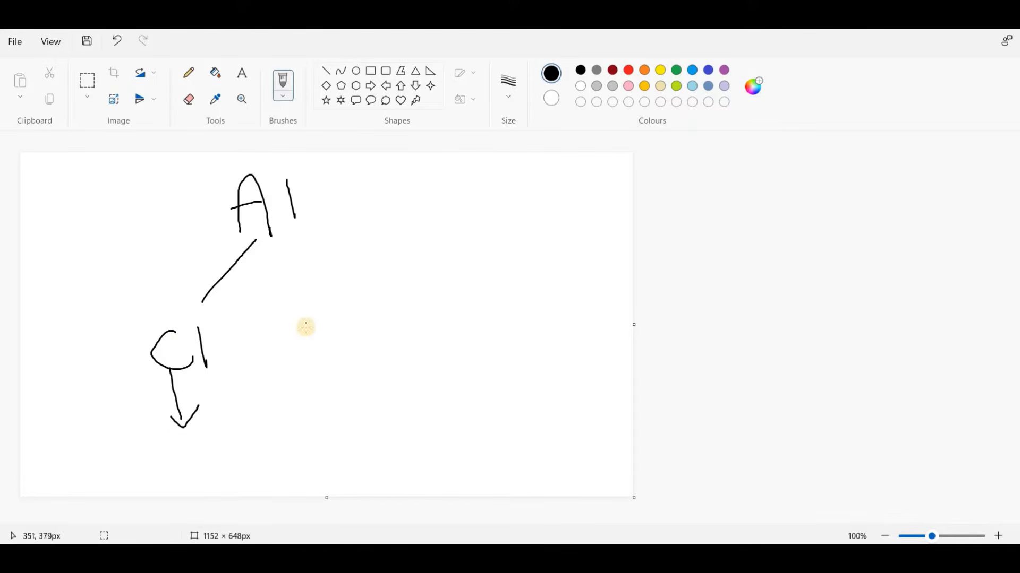
mouse_move(306, 314)
left_mouse_down()
mouse_move(289, 316)
mouse_move(301, 350)
mouse_move(333, 318)
mouse_move(343, 326)
left_mouse_up()
left_click_drag(278, 243, 279, 264)
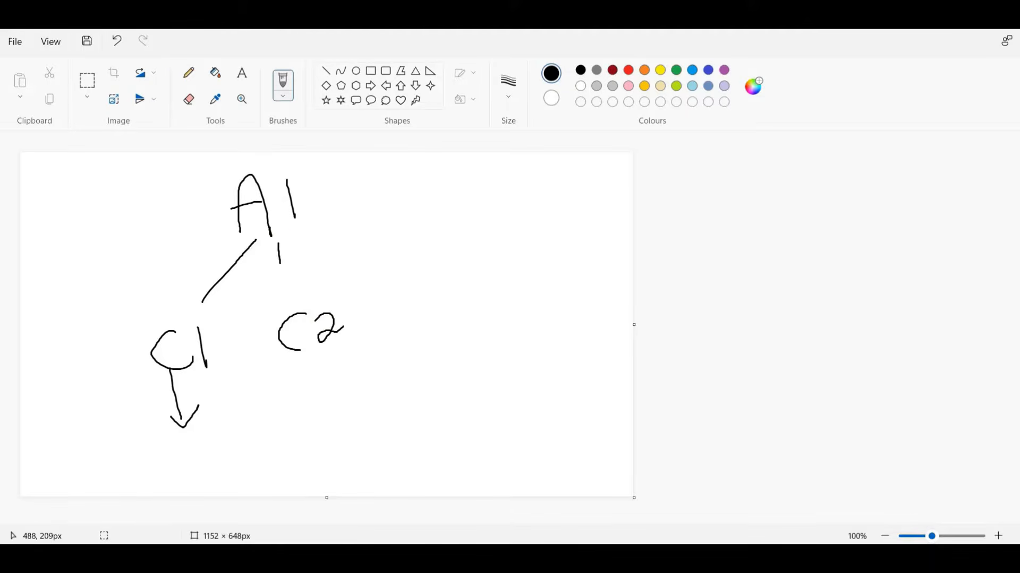
Step: Encircle C1 and C2 together in the Paint sketch and draw an arrow from C2 up to A1
mouse_move(598, 557)
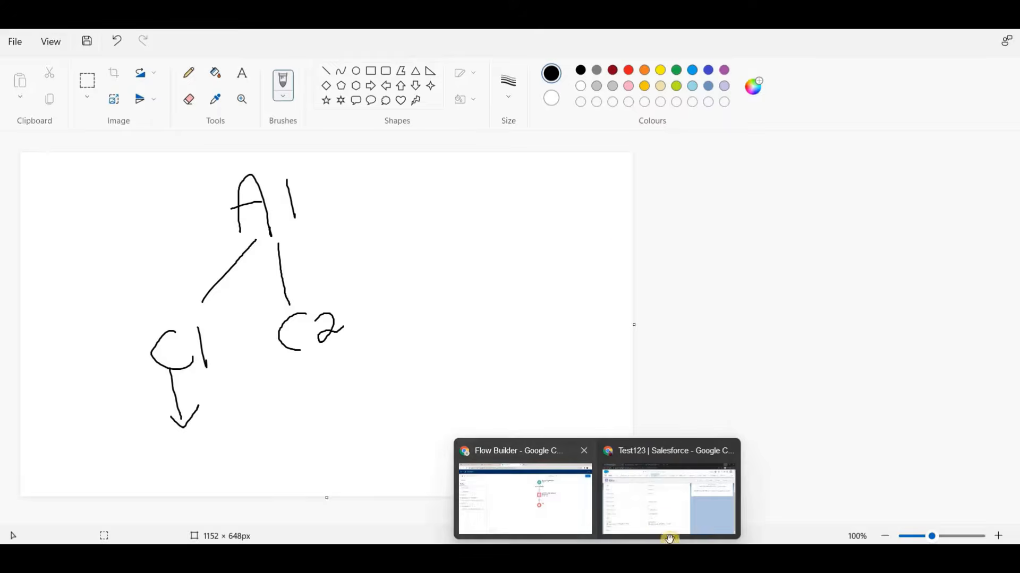
left_click(524, 495)
left_click(657, 558)
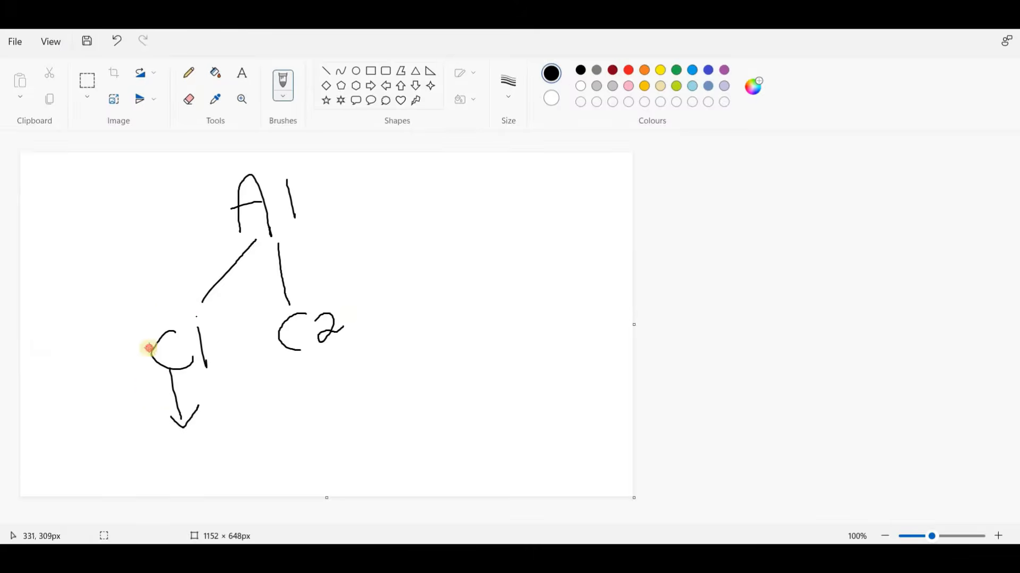
left_click_drag(366, 303, 151, 329)
mouse_move(308, 289)
left_mouse_down()
mouse_move(285, 242)
mouse_move(315, 245)
left_mouse_up()
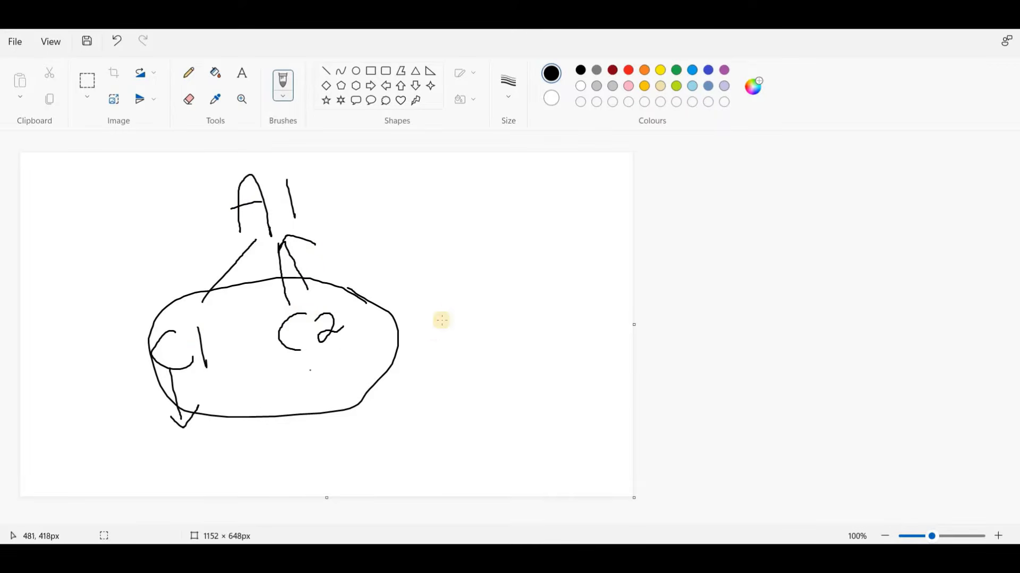
Step: Add "C3" linked to A1, enclose C1, C2 and C3 in a larger loop with an arrow toward A1, and return to Flow Builder
mouse_move(459, 291)
left_mouse_down()
mouse_move(478, 314)
mouse_move(491, 296)
mouse_move(481, 311)
left_mouse_up()
left_click_drag(439, 276, 314, 237)
left_click(452, 275)
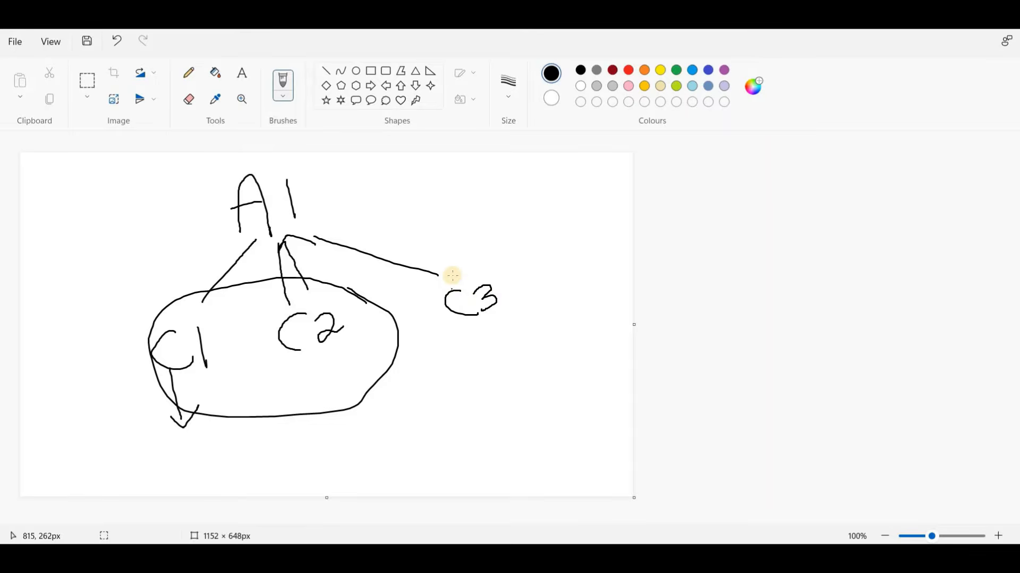
mouse_move(295, 283)
left_mouse_down()
mouse_move(175, 387)
mouse_move(484, 365)
mouse_move(480, 272)
mouse_move(371, 232)
left_mouse_up()
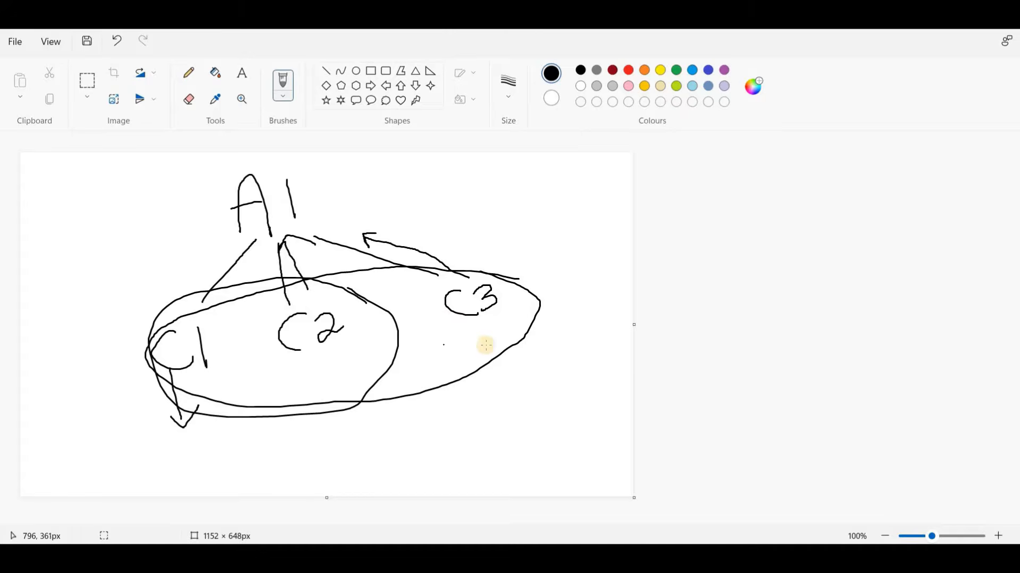
left_click(347, 395)
left_click(558, 509)
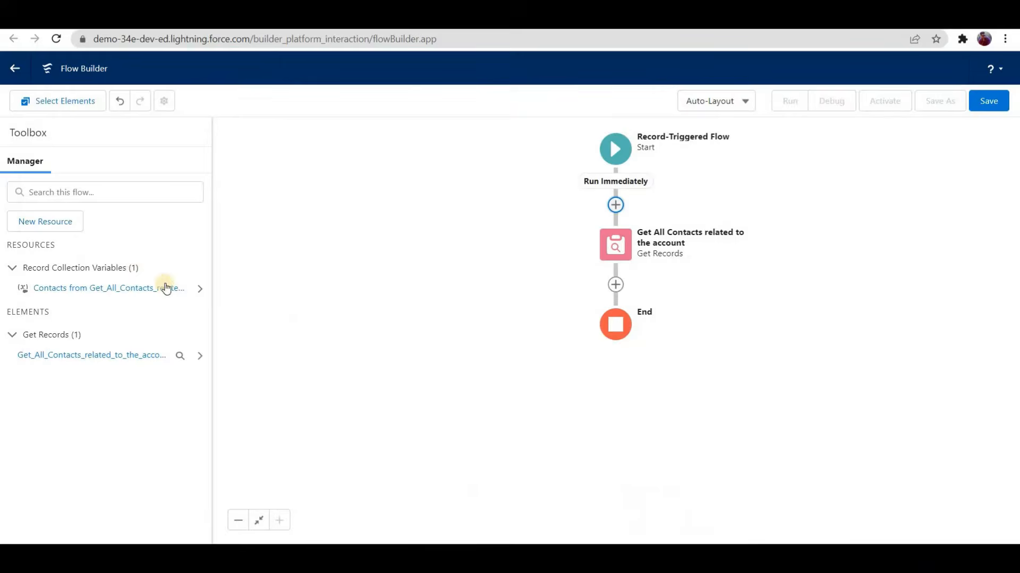
Step: Start a new flow resource of type Variable with the API name ContactSize
left_click(64, 226)
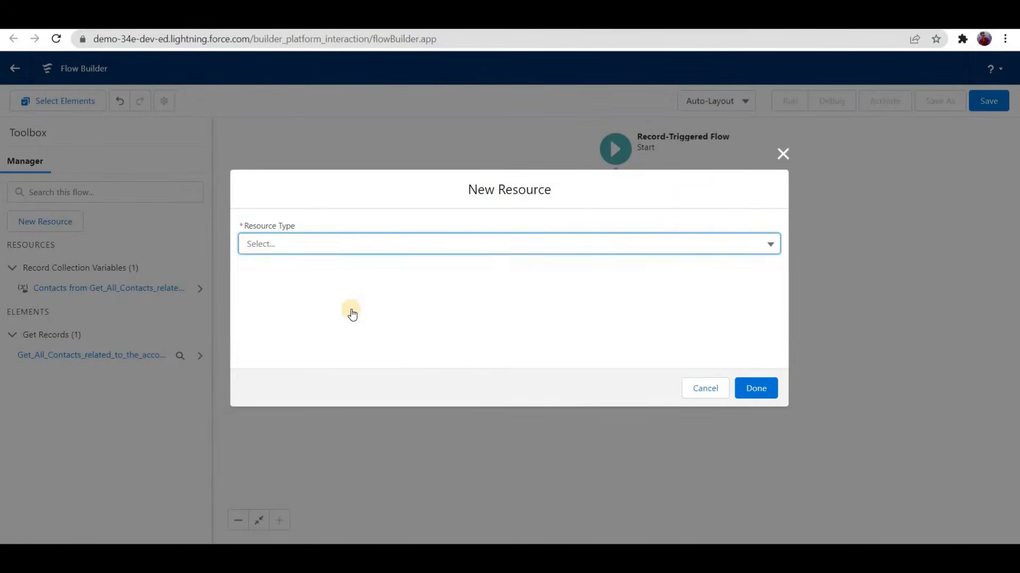
left_click(330, 268)
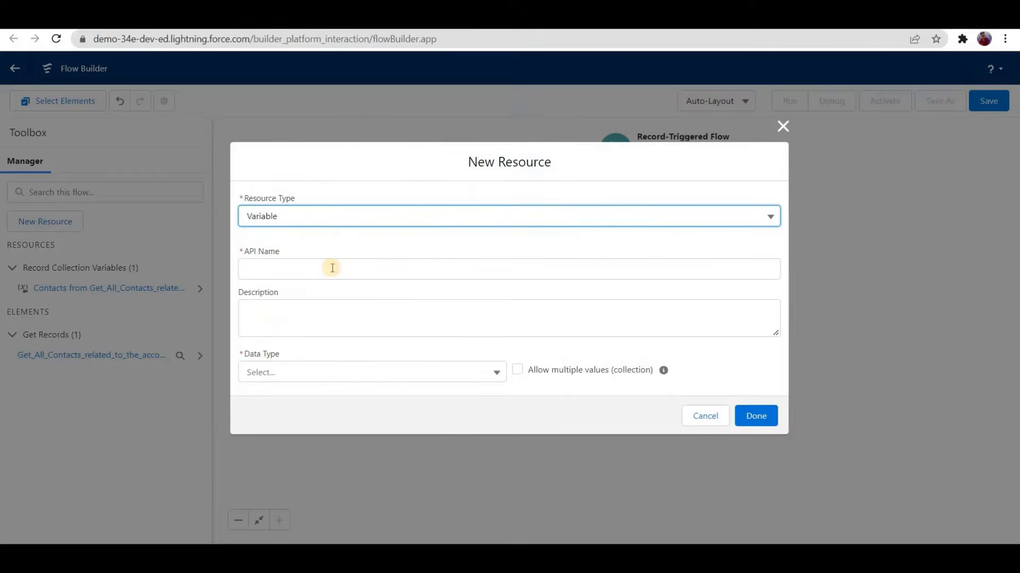
left_click(331, 268)
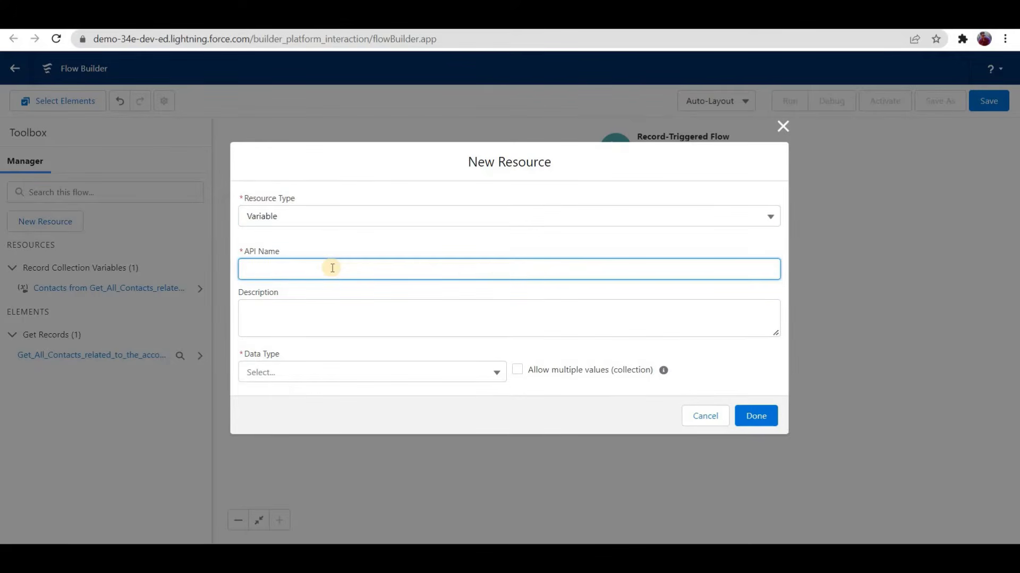
type("ContactSize")
key("Tab")
key("Tab")
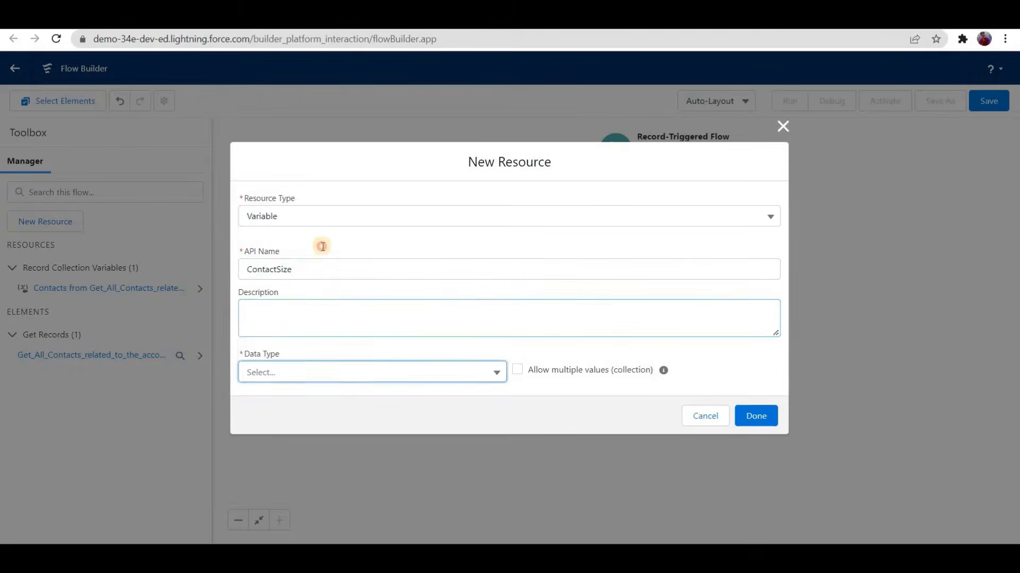
Step: Set the ContactSize variable's data type to Number with 0 decimal places and finish creating it
key("Down")
key("Down")
key("Down")
key("Down")
key("Up")
key("Return")
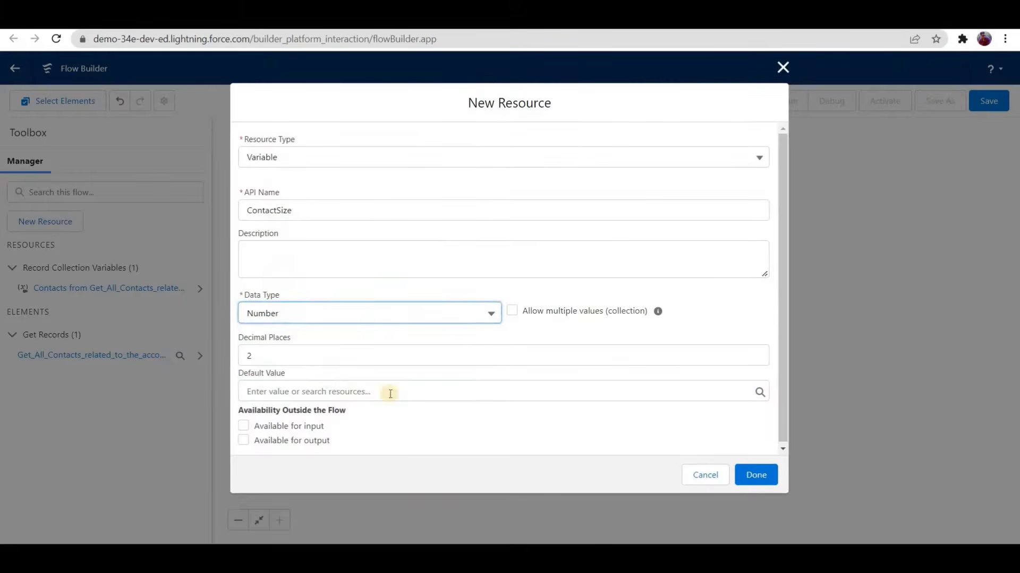
left_click(293, 358)
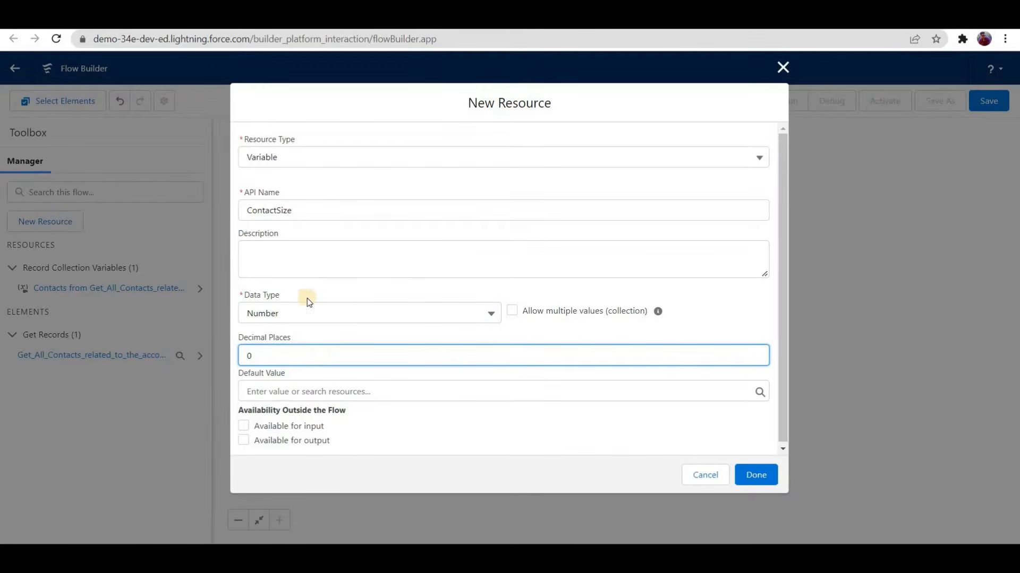
left_click(757, 475)
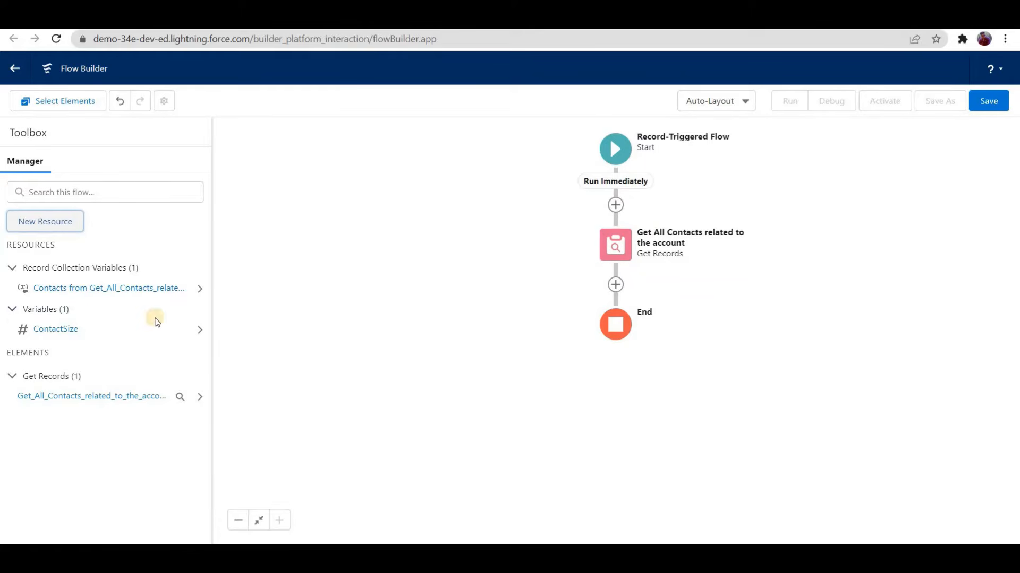
Step: Add an Assignment element after the Get Records element and label it "Assign List Size to ContactSize Variable"
left_click(615, 285)
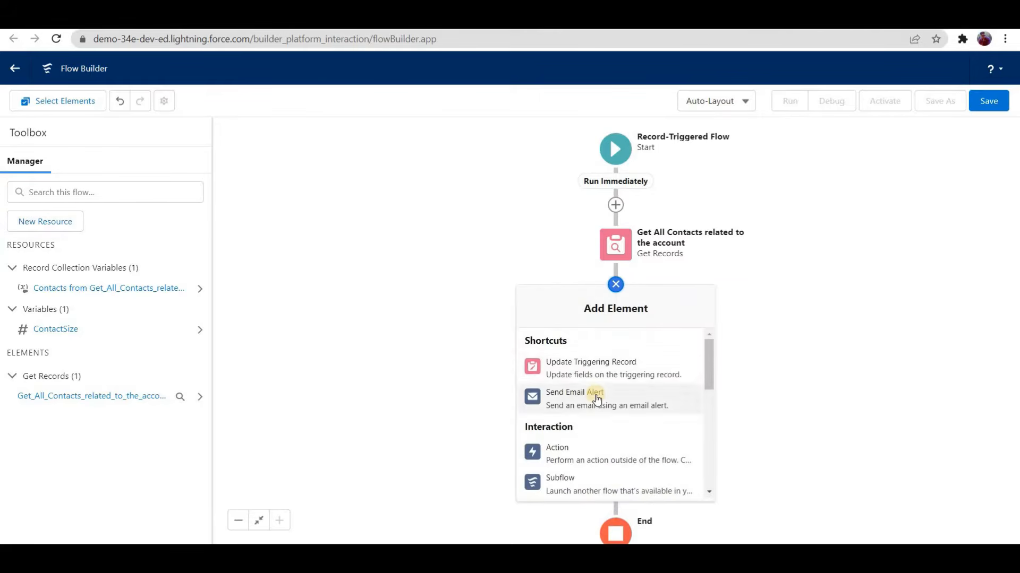
scroll(593, 403, "down", 3)
left_click(592, 406)
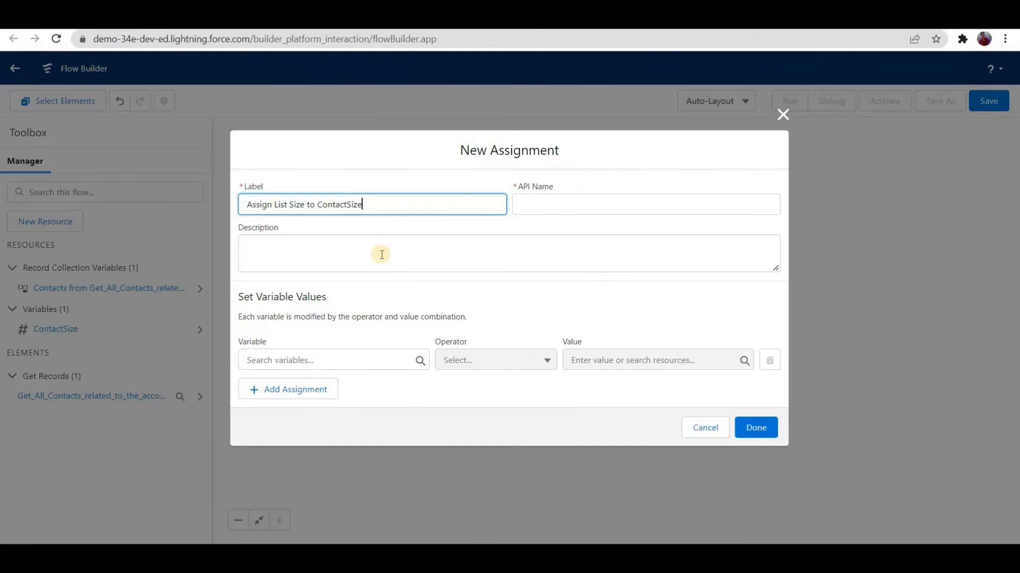
type("le")
key("Tab")
key("Tab")
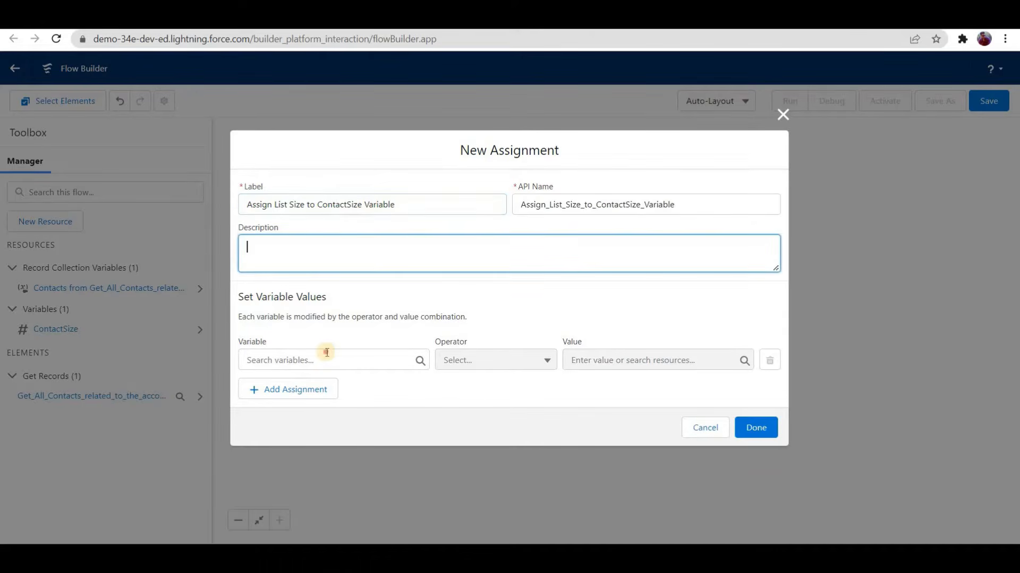
Step: Assign ContactSize with the Equals Count operator to the contacts collection from Get_All_Contacts_related_to_the_account
left_click(323, 355)
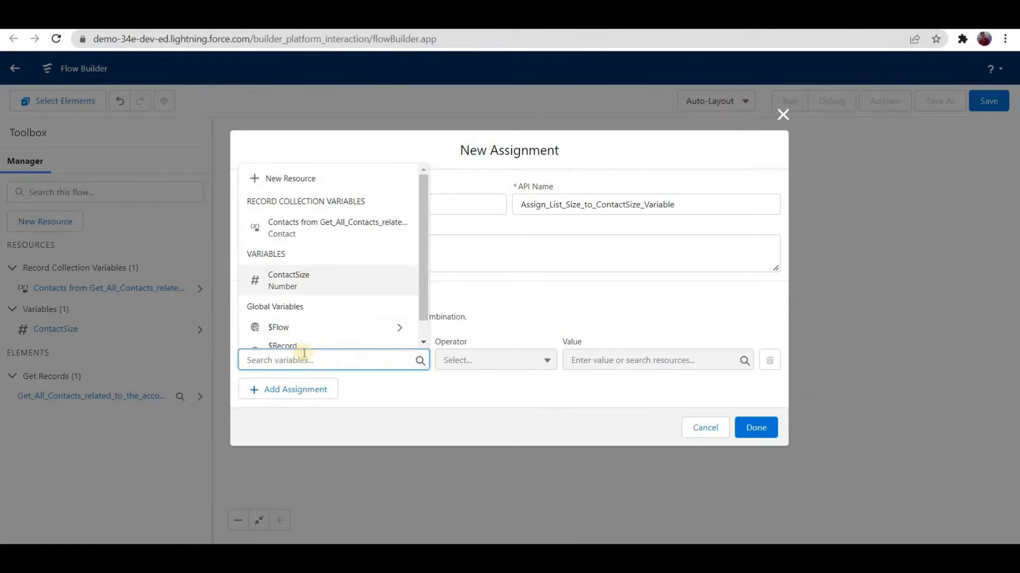
left_click(289, 280)
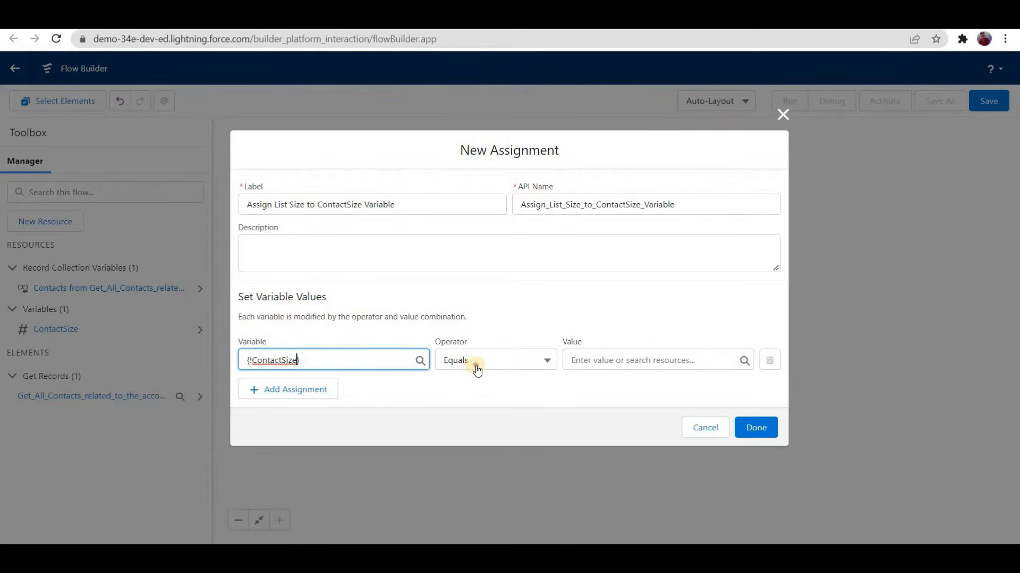
left_click(452, 361)
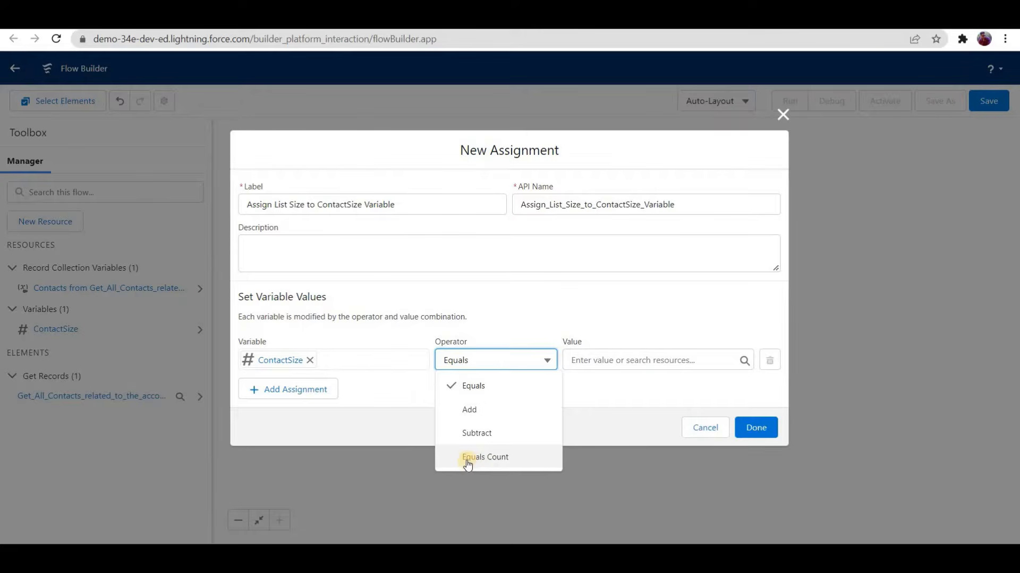
left_click(487, 449)
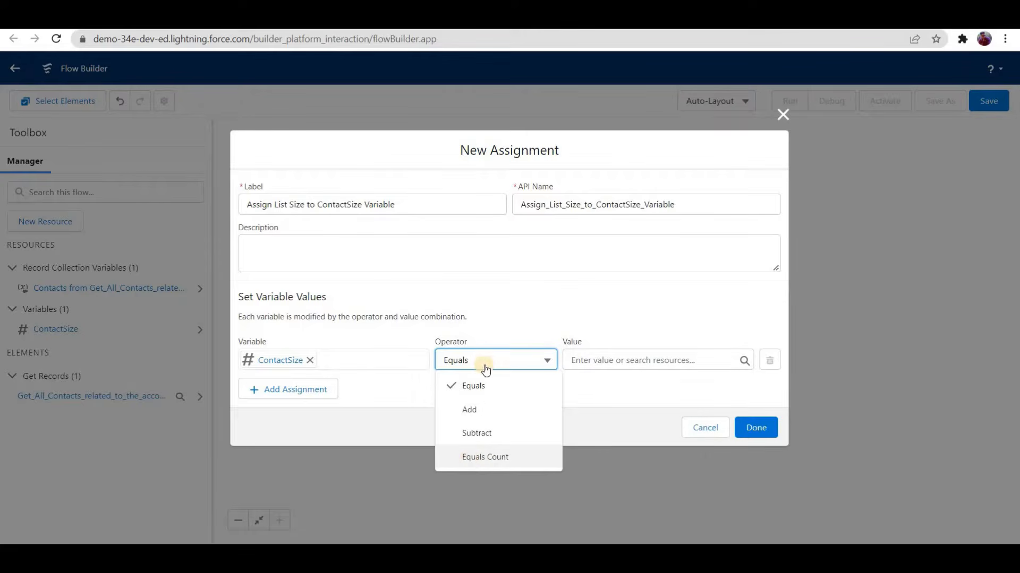
left_click(601, 361)
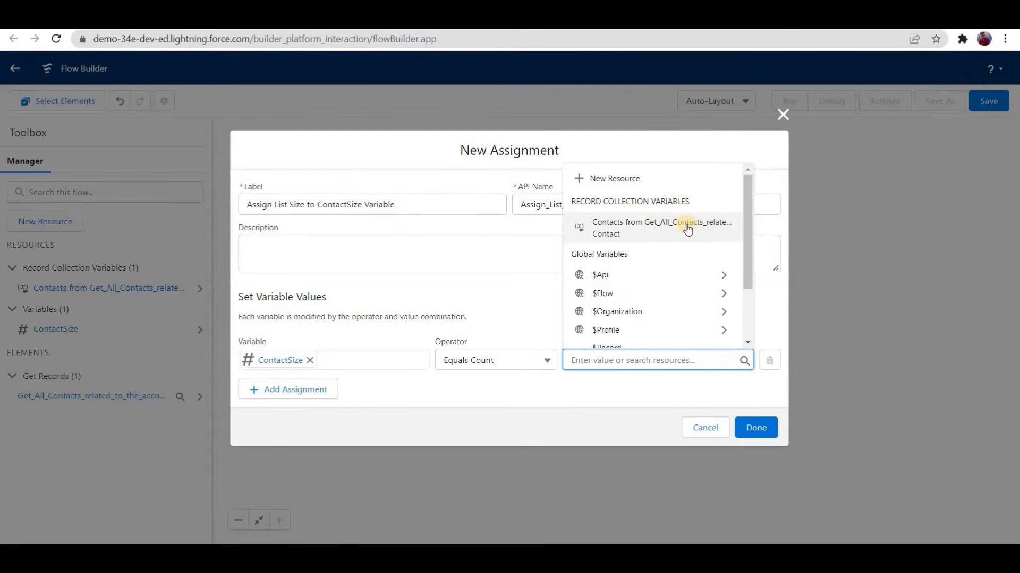
left_click(647, 226)
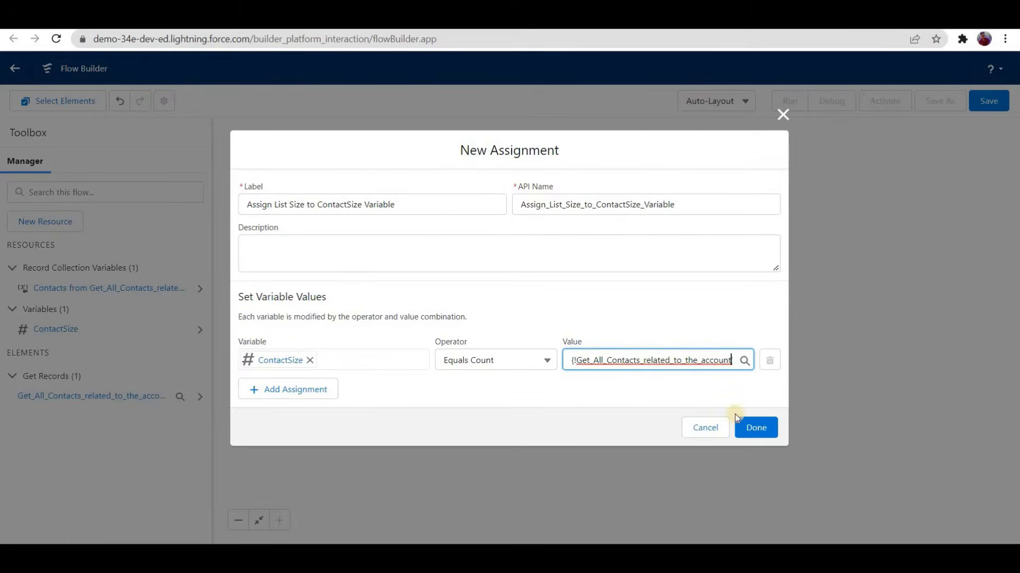
Step: Finish the assignment and add an Update Records element after it, labelled "Update Related Account No of Contacts Field"
left_click(740, 437)
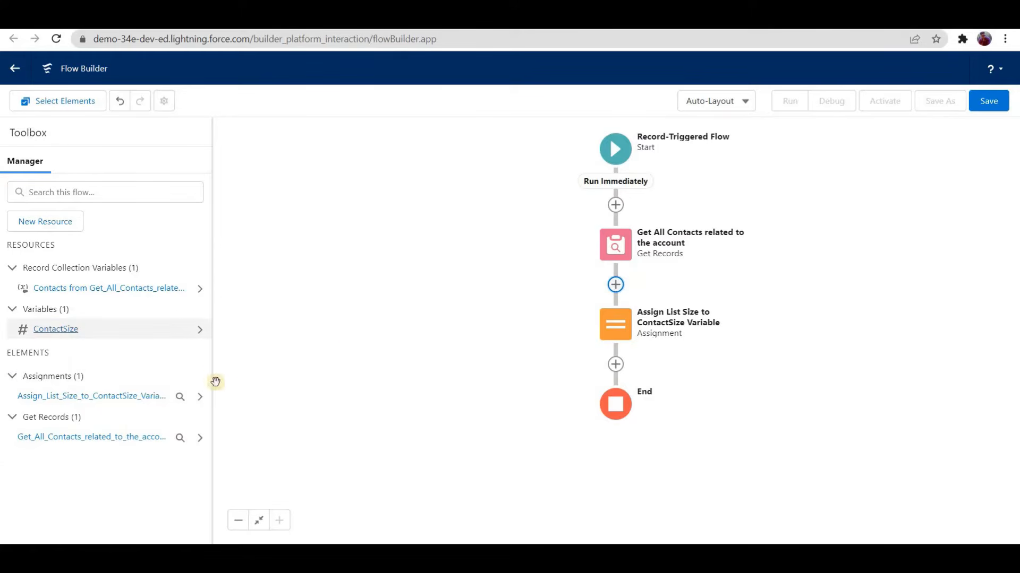
left_click(615, 365)
scroll(594, 499, "down", 5)
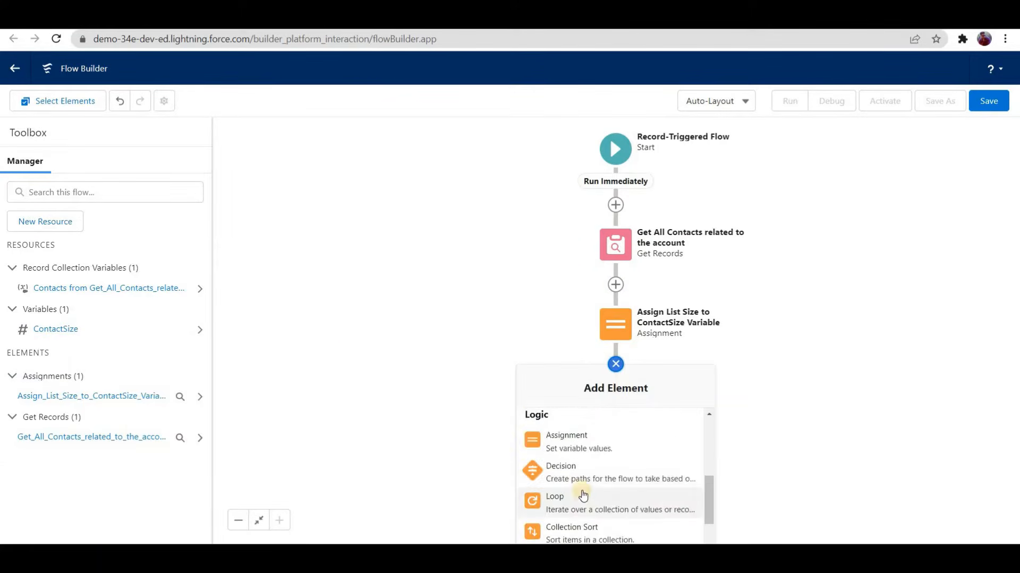
scroll(583, 495, "down", 3)
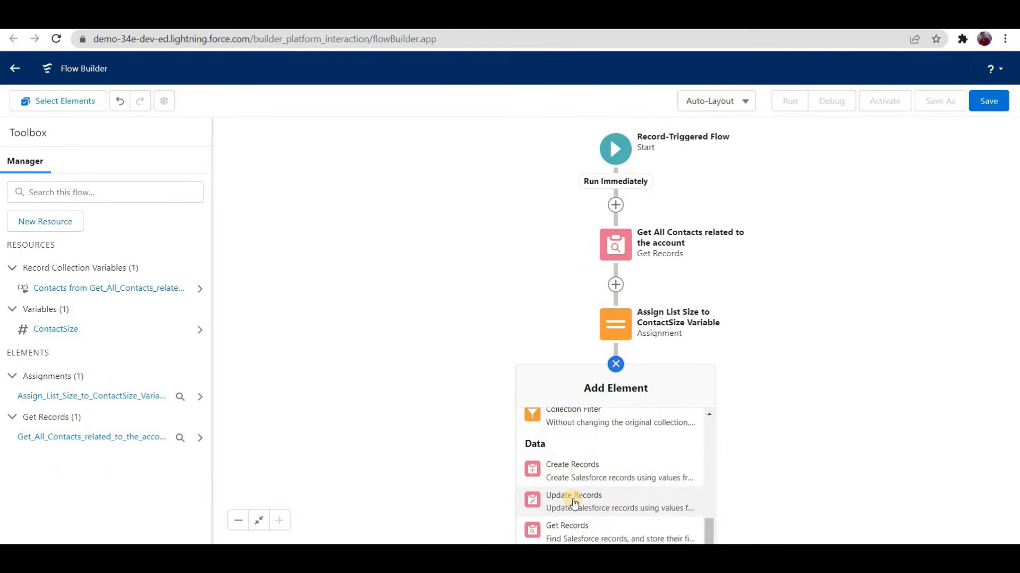
left_click(572, 498)
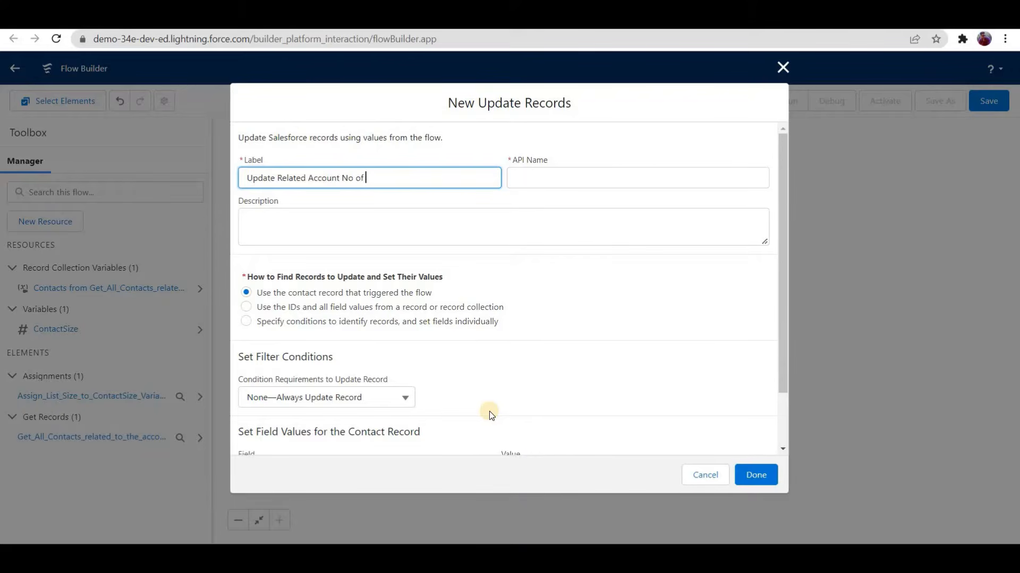
type("s Field")
left_click(302, 199)
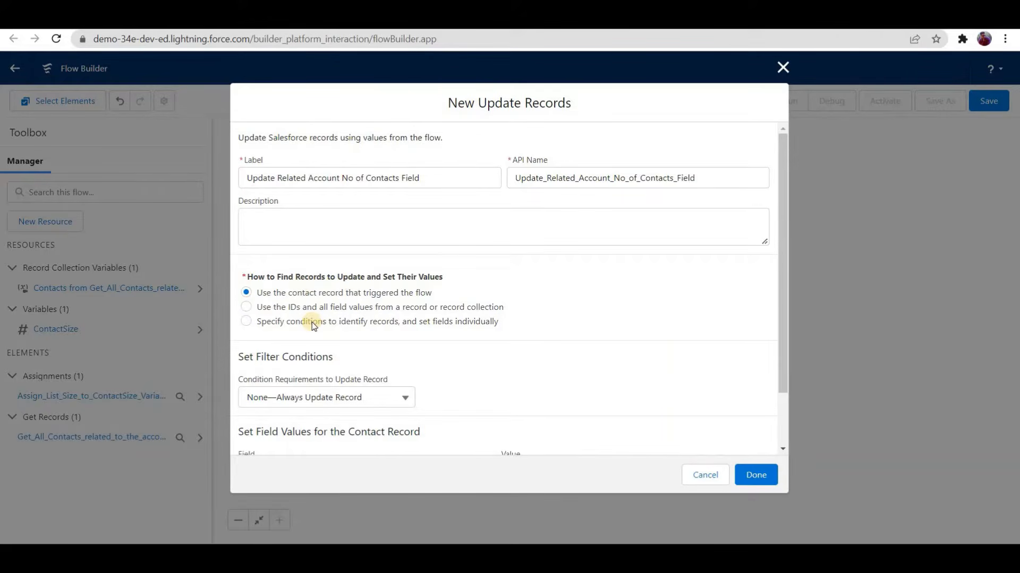
Step: Make the update specify conditions to identify records and set fields individually, with Account as the object
left_click(244, 323)
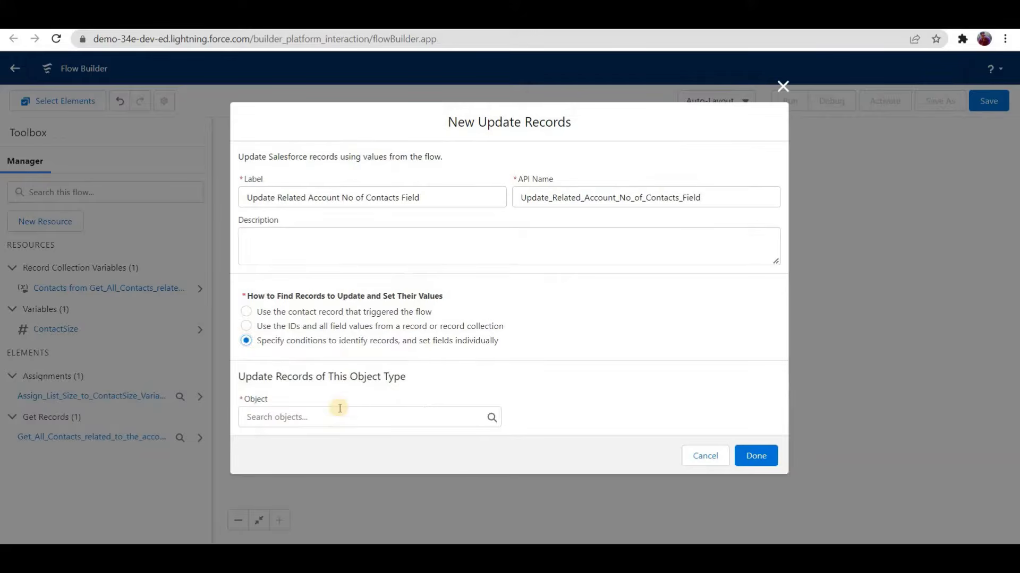
left_click(337, 415)
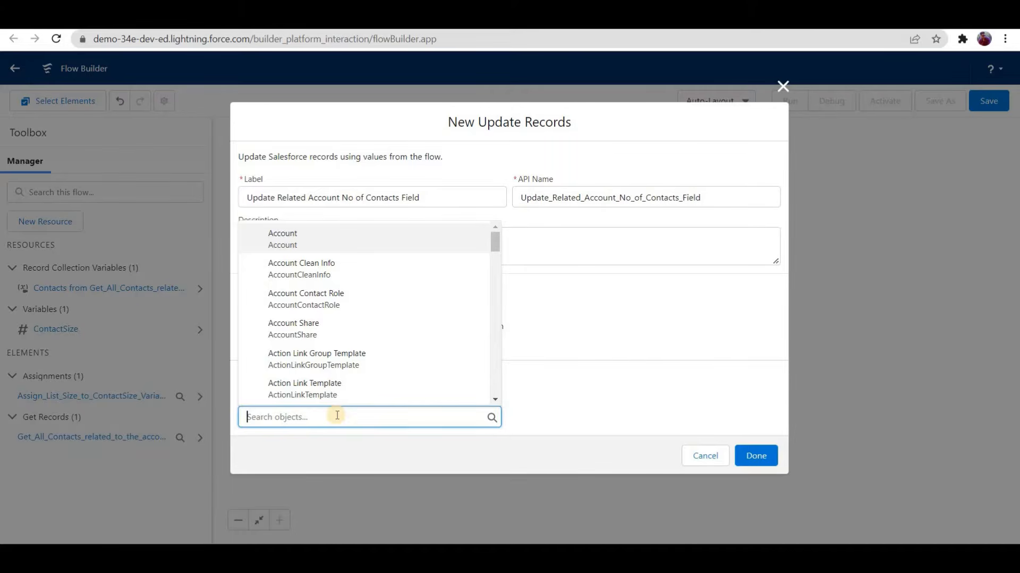
type("account")
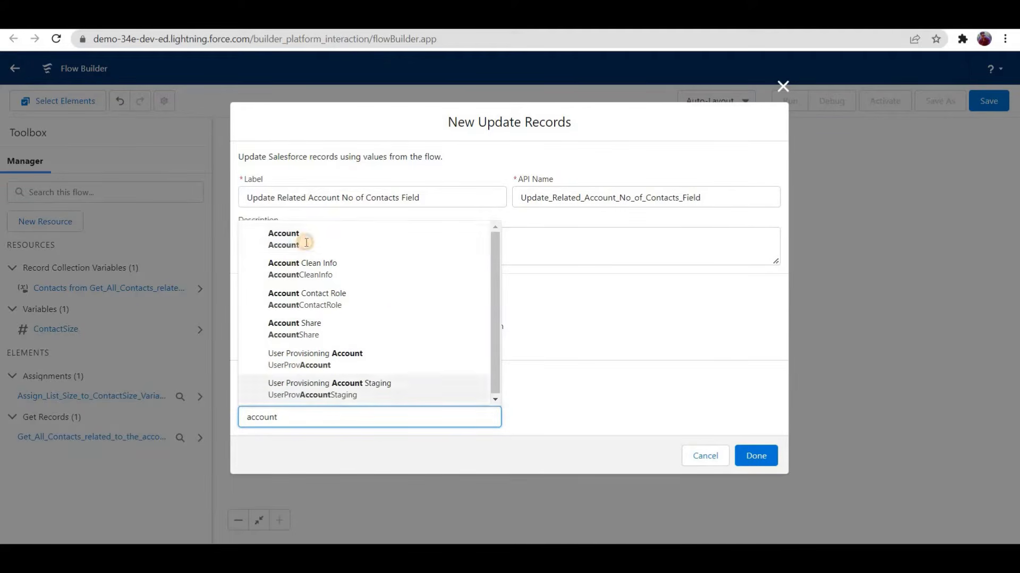
key("Return")
scroll(386, 314, "down", 3)
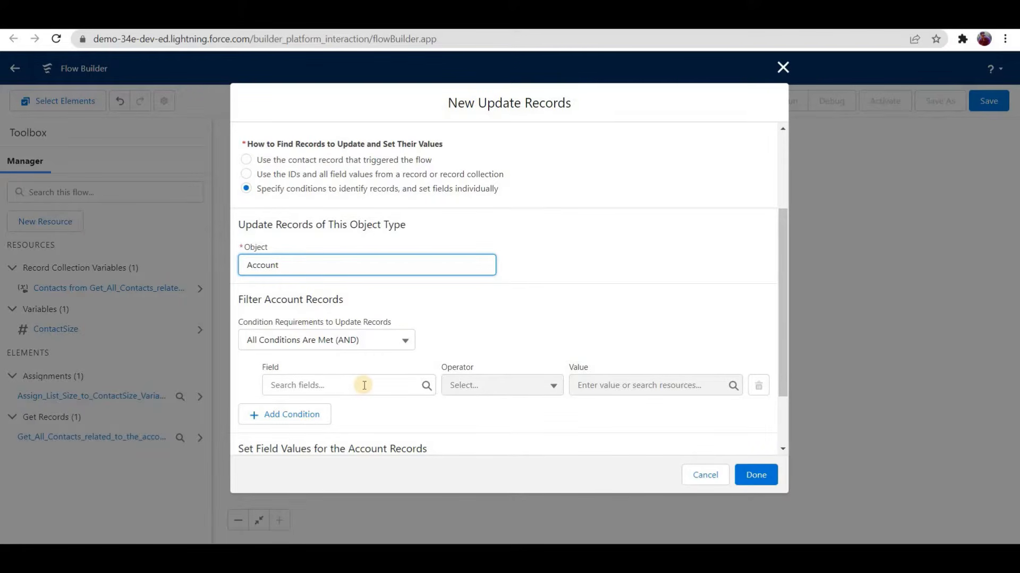
Step: Filter the Account records to update by Id Equals $Record > Account ID
left_click(364, 386)
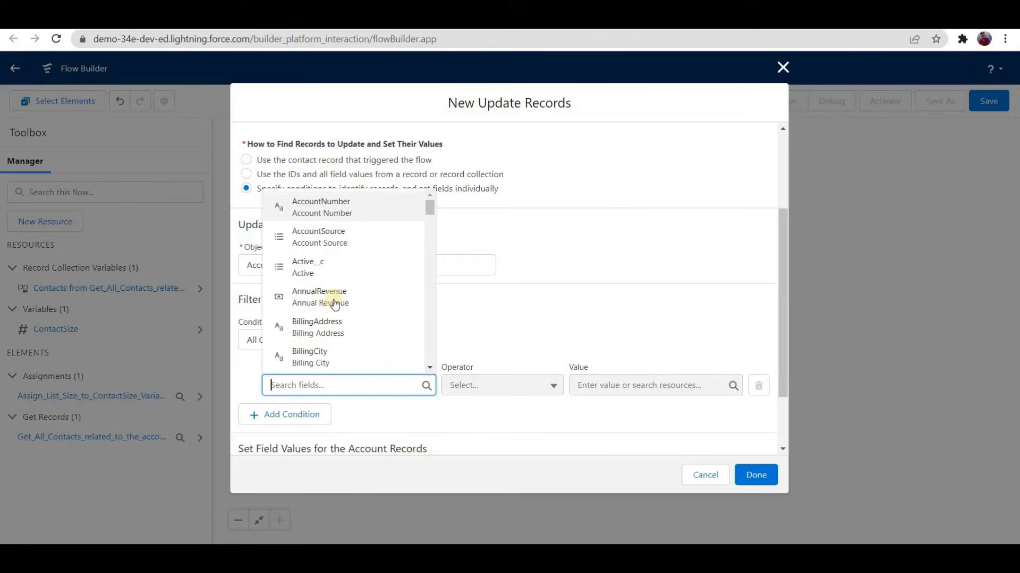
type("id")
key("Down")
key("Down")
key("Down")
key("Return")
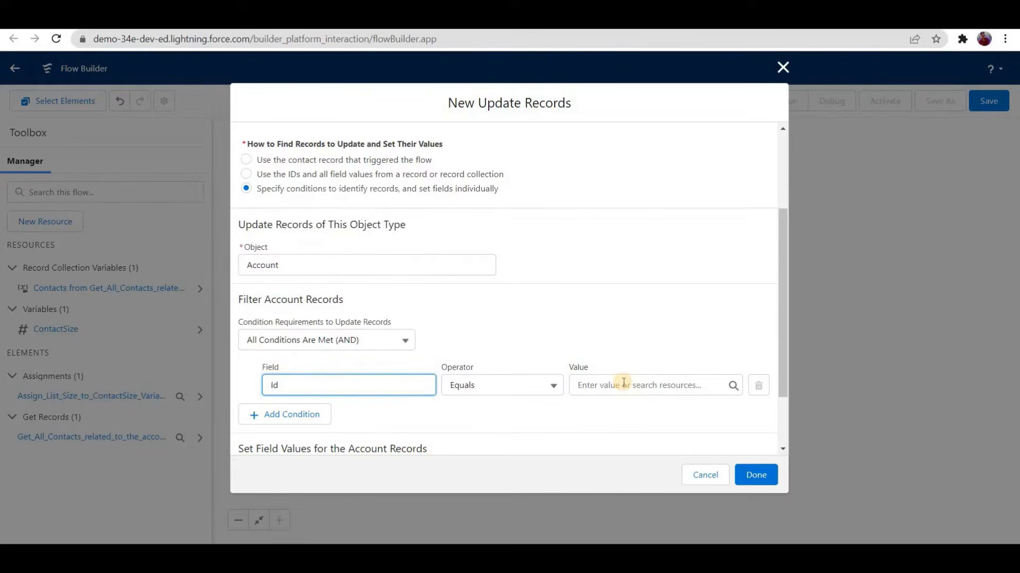
left_click(624, 385)
type("record")
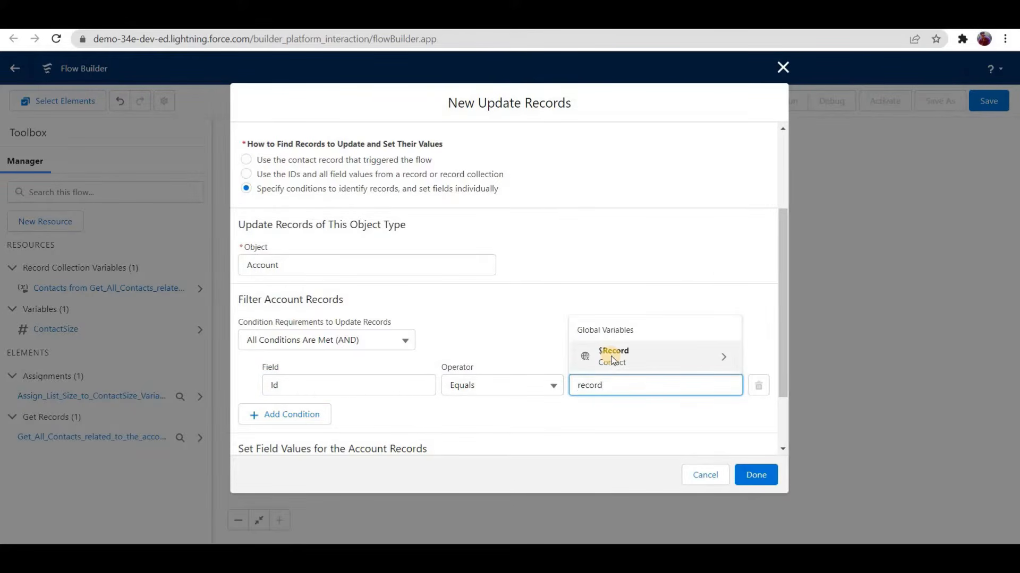
left_click(614, 355)
type("accoun")
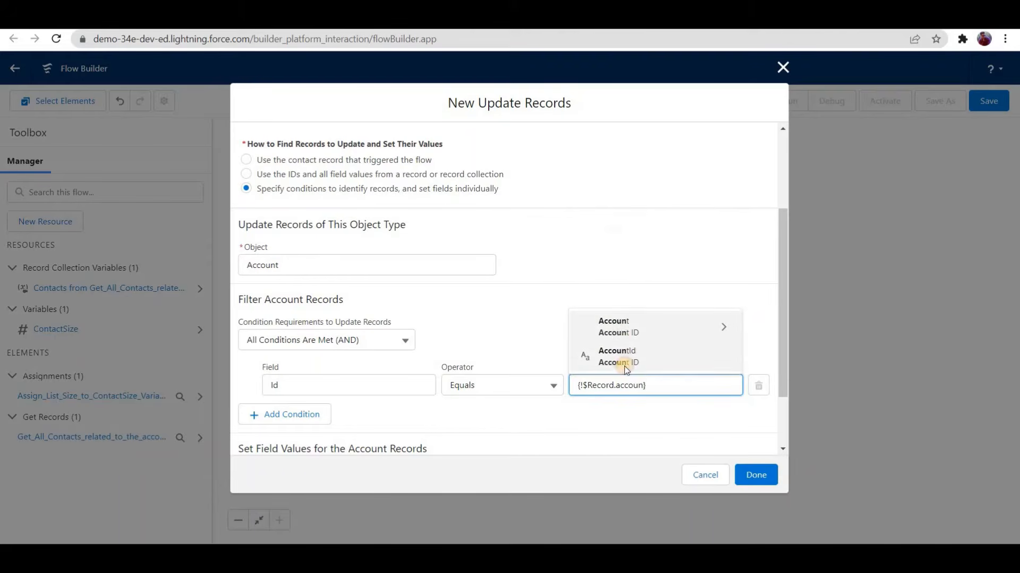
key("Down")
key("Down")
key("Return")
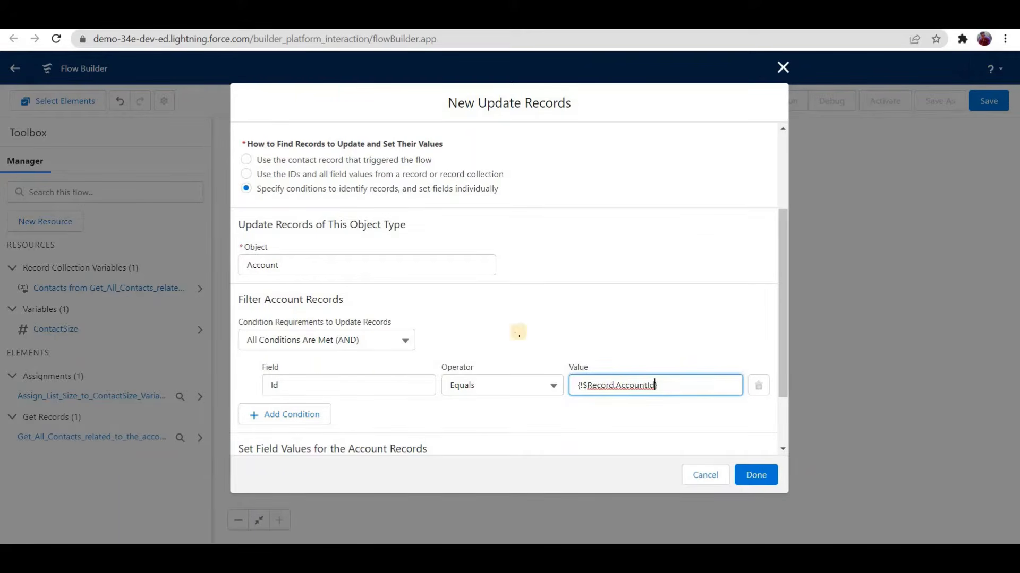
Step: Switch to Paint, circle C3 and A1, sketch an arrow to A1 and a curved arrow from it, and return to Flow Builder
key("alt+Tab")
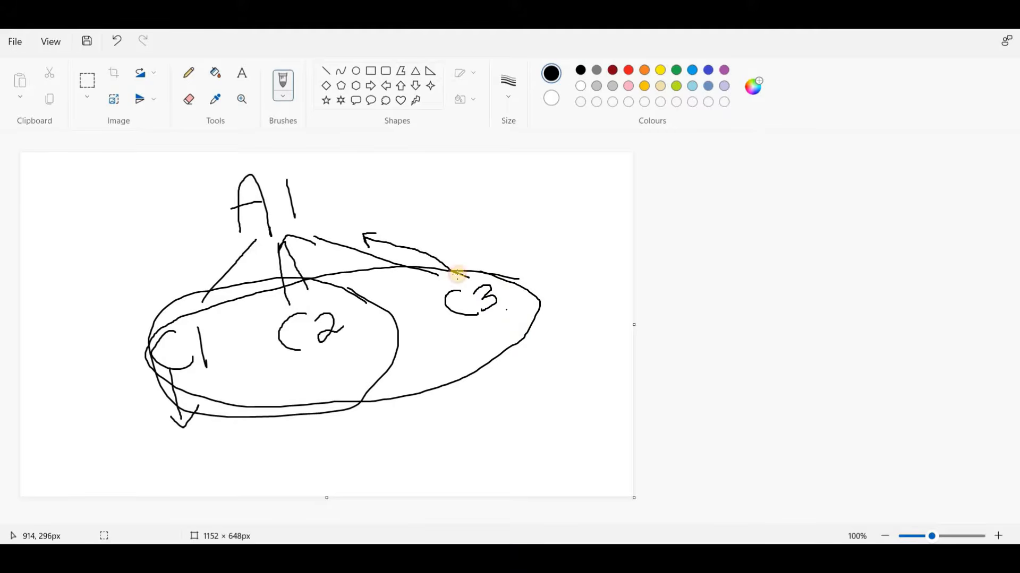
left_click_drag(455, 273, 509, 291)
mouse_move(302, 216)
left_mouse_down()
mouse_move(324, 191)
mouse_move(194, 193)
left_mouse_up()
mouse_move(320, 202)
left_mouse_down()
mouse_move(537, 232)
mouse_move(551, 389)
mouse_move(584, 379)
left_mouse_up()
left_click(583, 553)
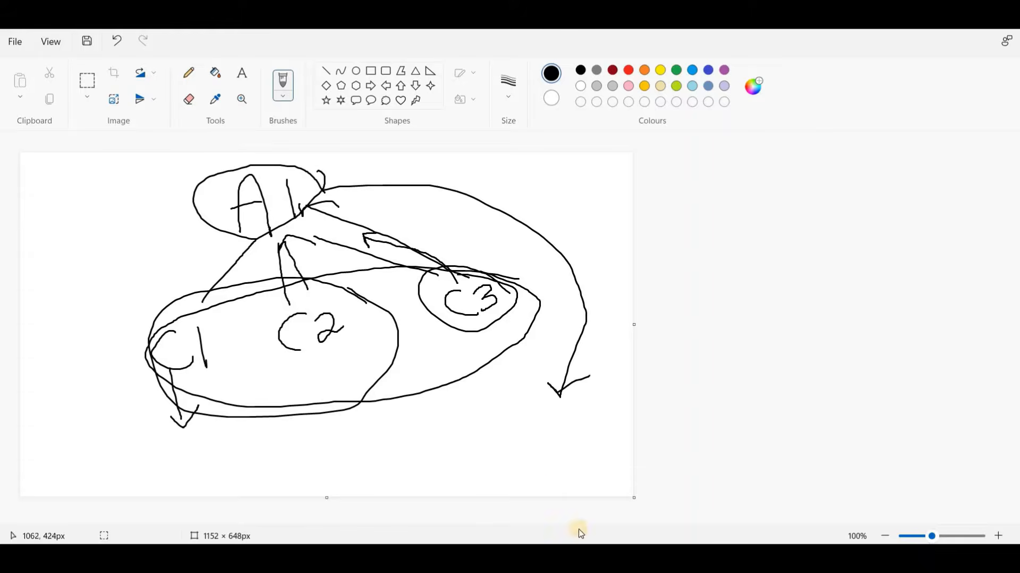
left_click(550, 489)
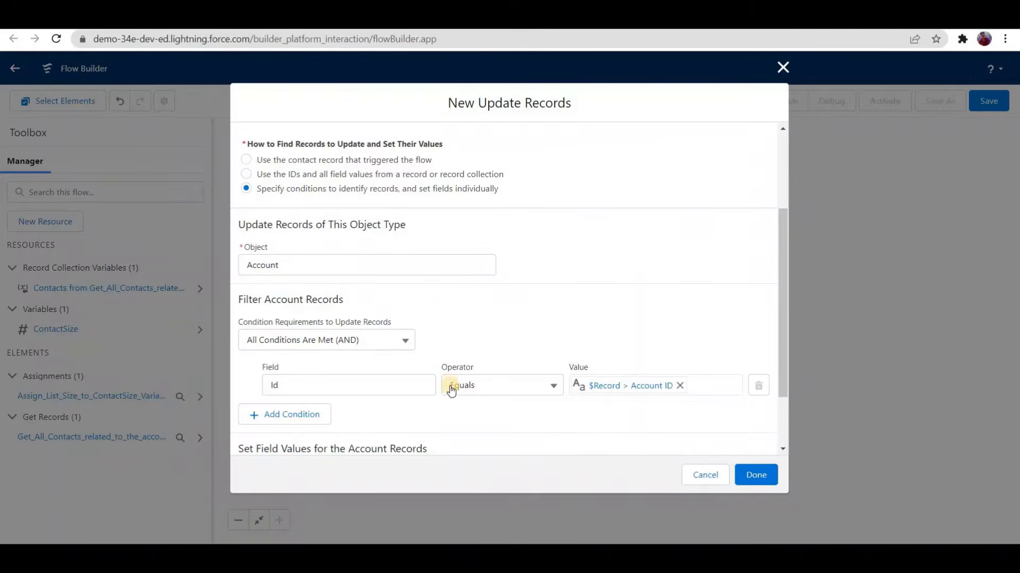
Step: Set the account's No_Of_Contacts__c field to the ContactSize variable and finish the Update Records element
scroll(302, 213, "down", 2)
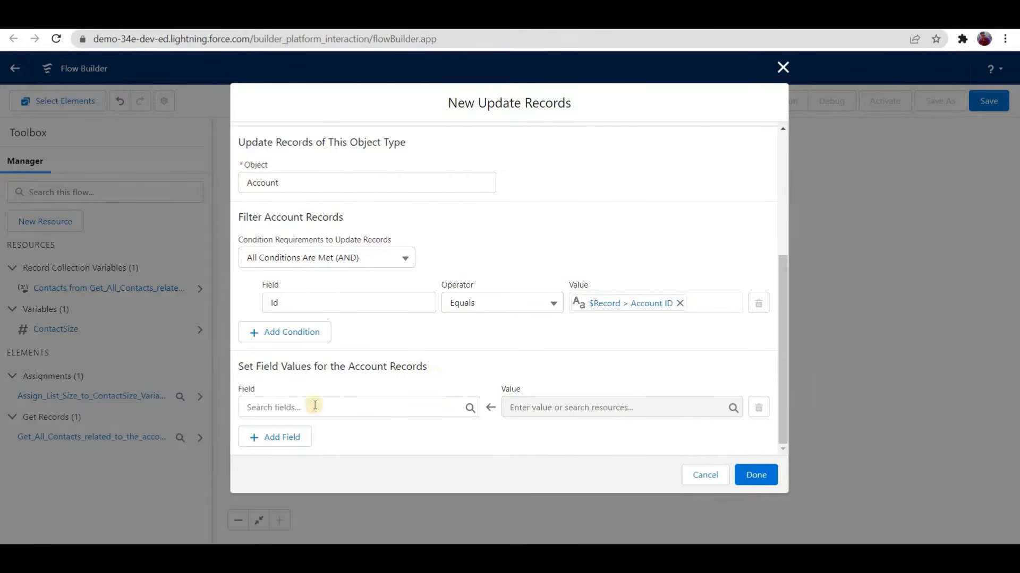
left_click_drag(236, 368, 391, 368)
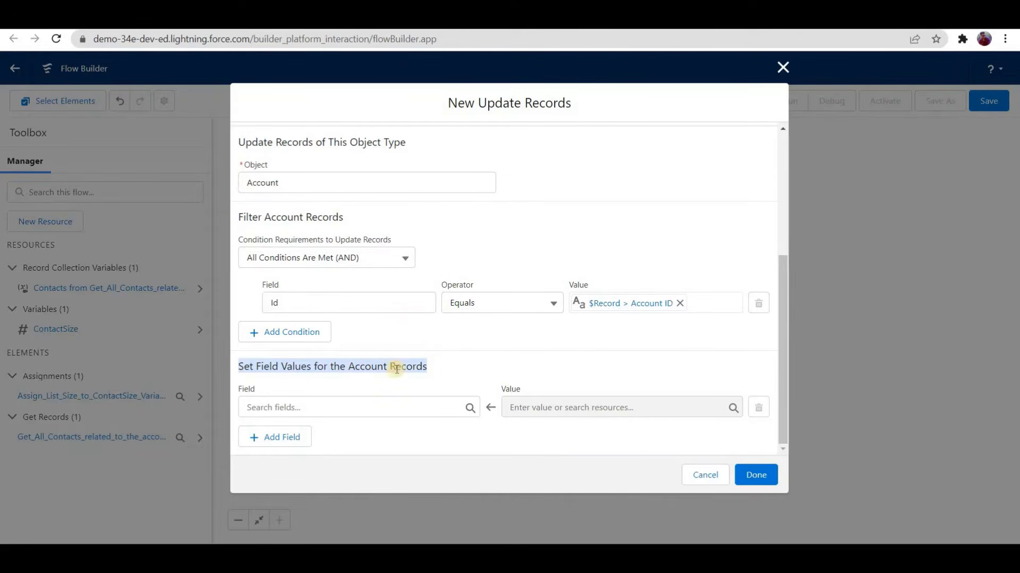
left_click(345, 407)
type("no of")
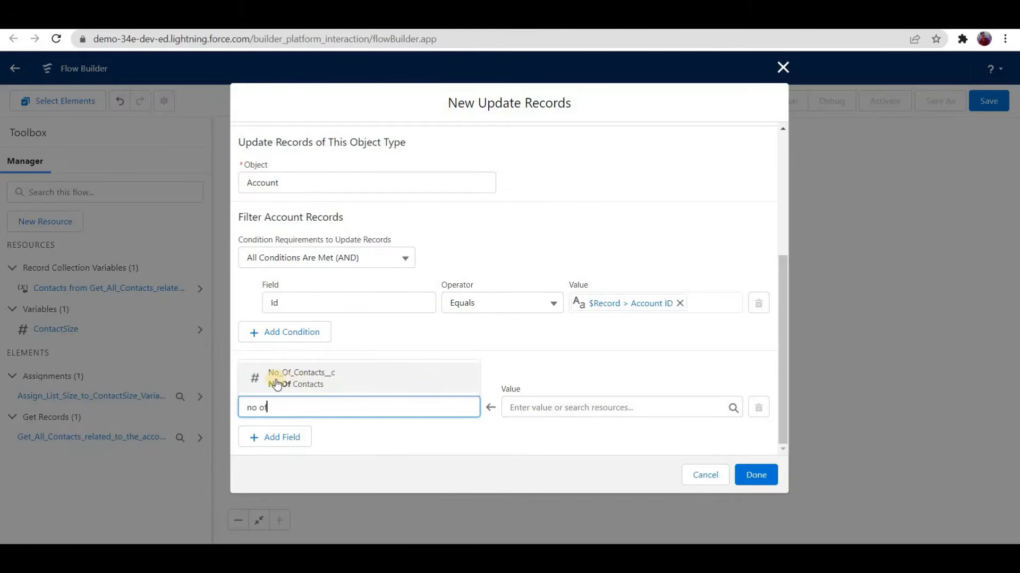
left_click(334, 383)
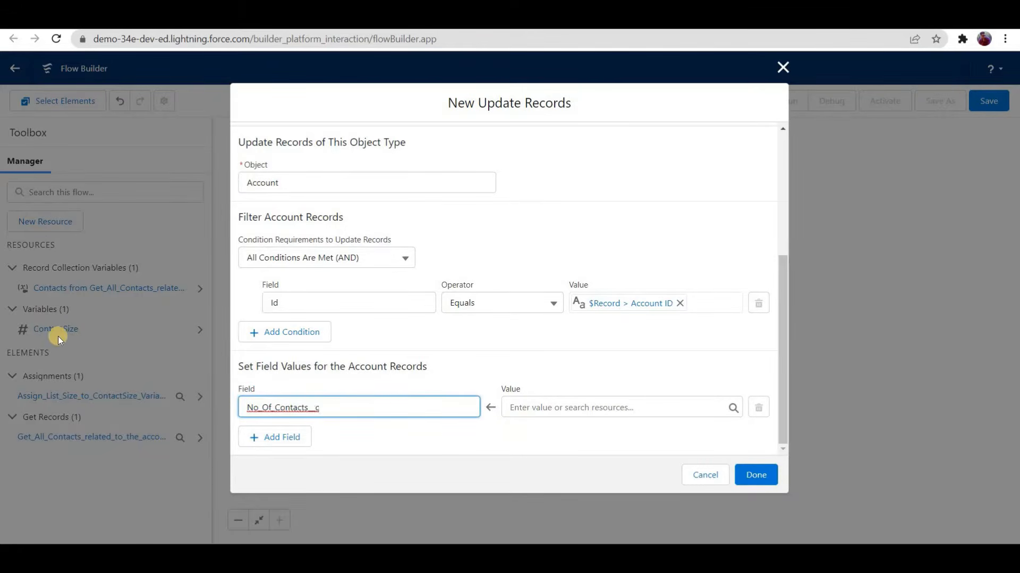
left_click(558, 407)
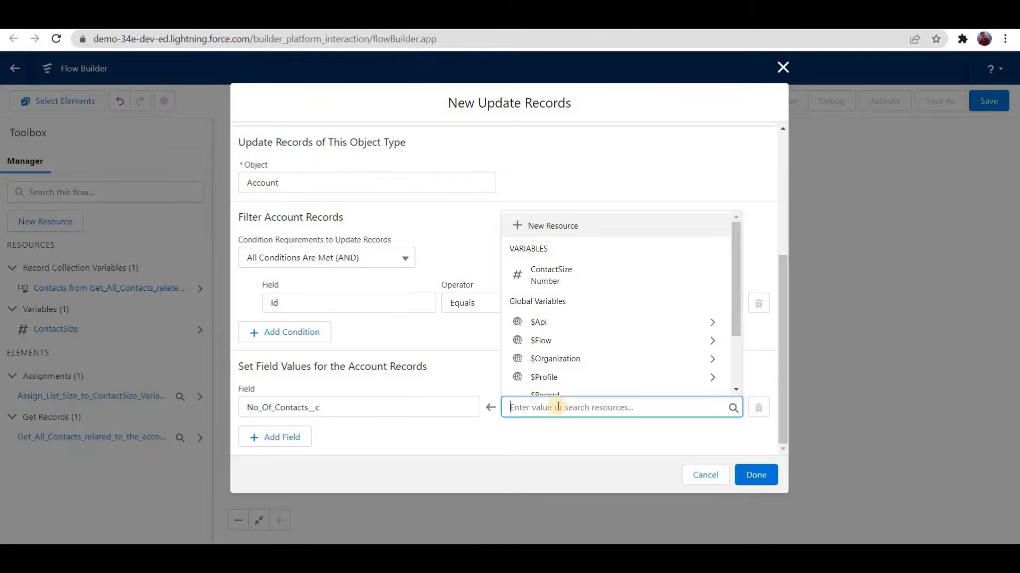
type("con")
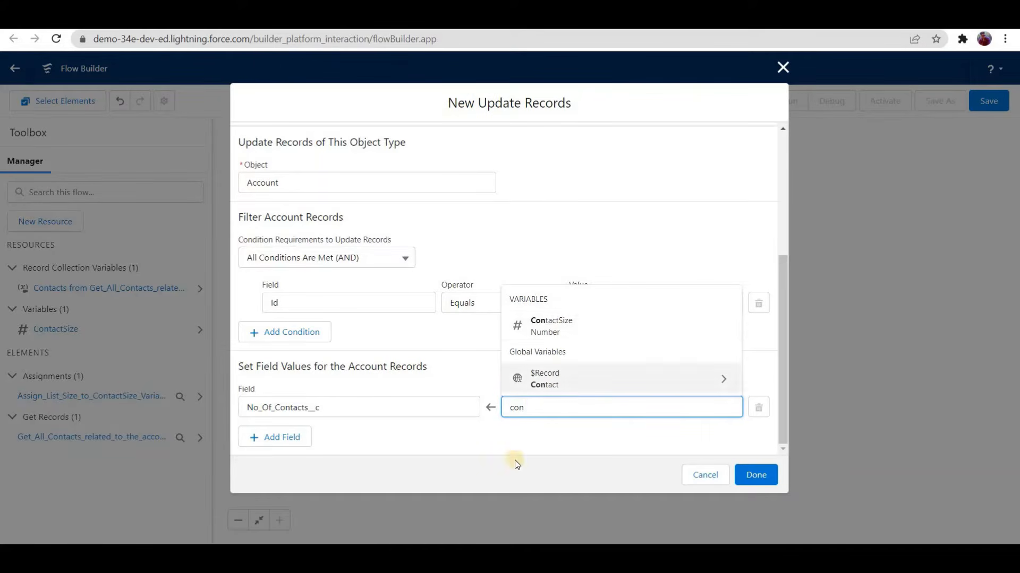
left_click(537, 325)
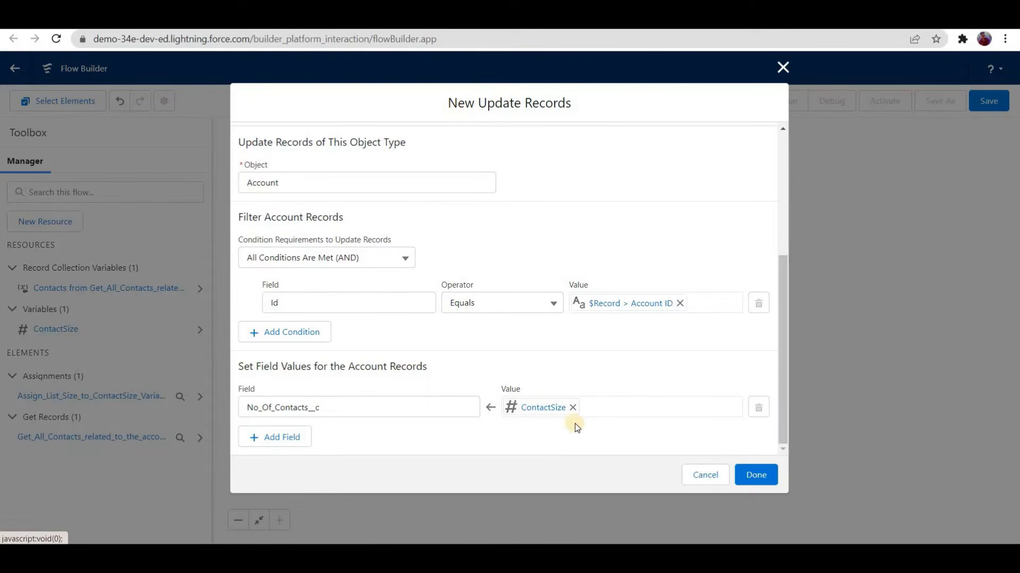
left_click(759, 475)
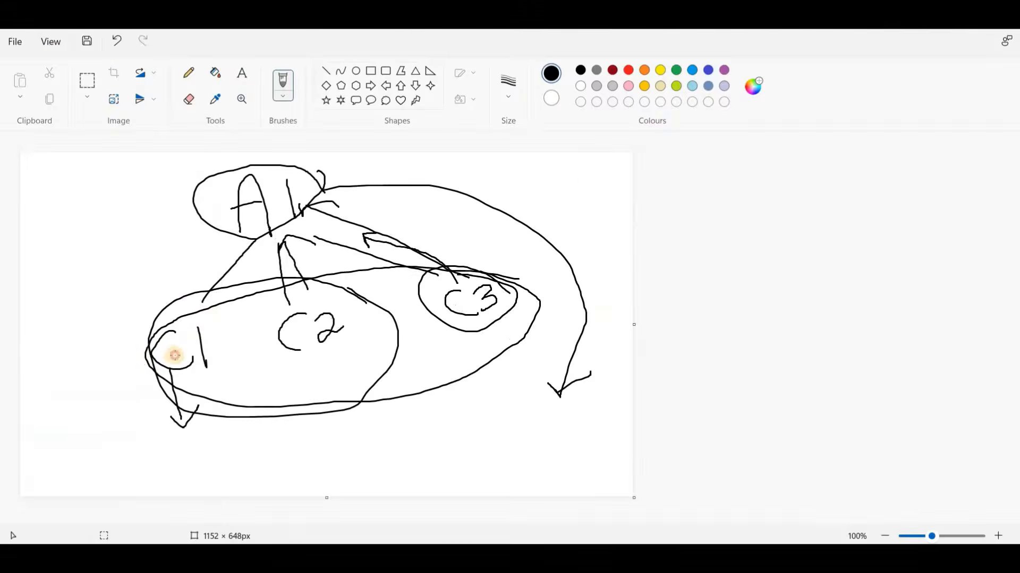
Step: In Paint, mark the existing contacts, sketch a new contact C4 linked to A1, ring all four contacts, and return to Flow Builder
left_click_drag(173, 355, 576, 265)
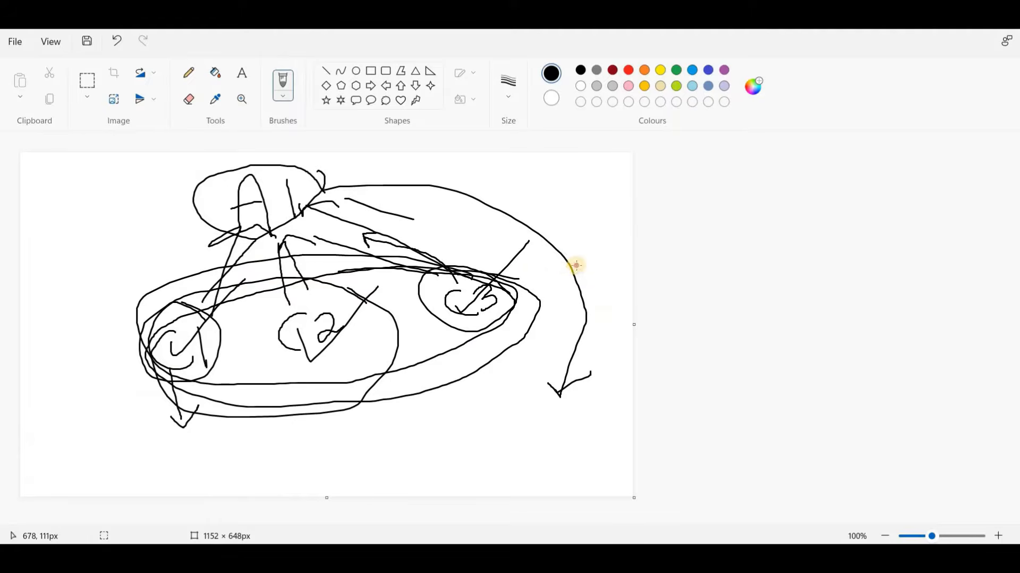
mouse_move(413, 220)
left_mouse_down()
mouse_move(538, 268)
mouse_move(593, 284)
mouse_move(600, 275)
left_mouse_up()
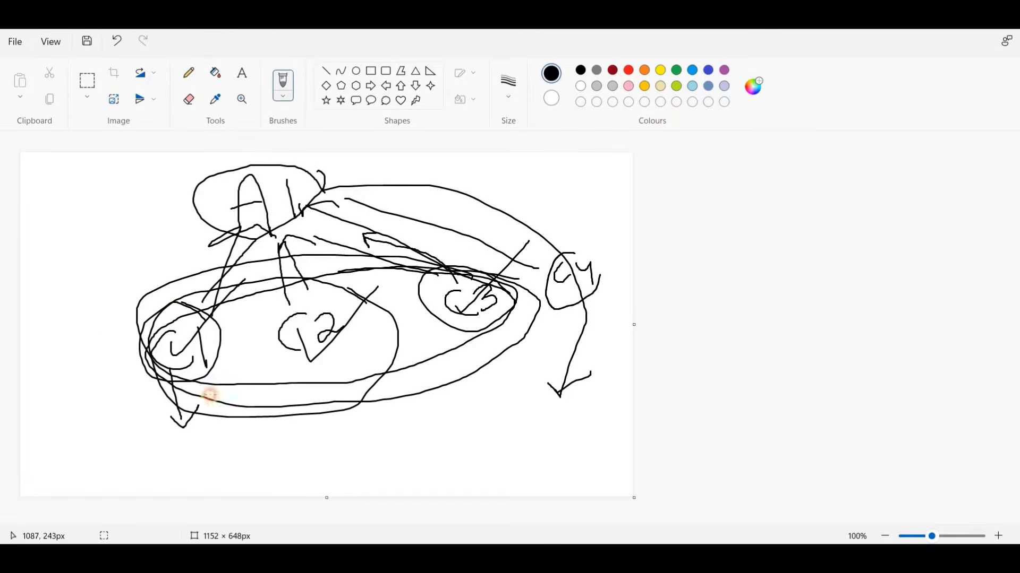
mouse_move(595, 238)
left_mouse_down()
mouse_move(478, 254)
mouse_move(154, 381)
mouse_move(563, 340)
mouse_move(567, 249)
left_mouse_up()
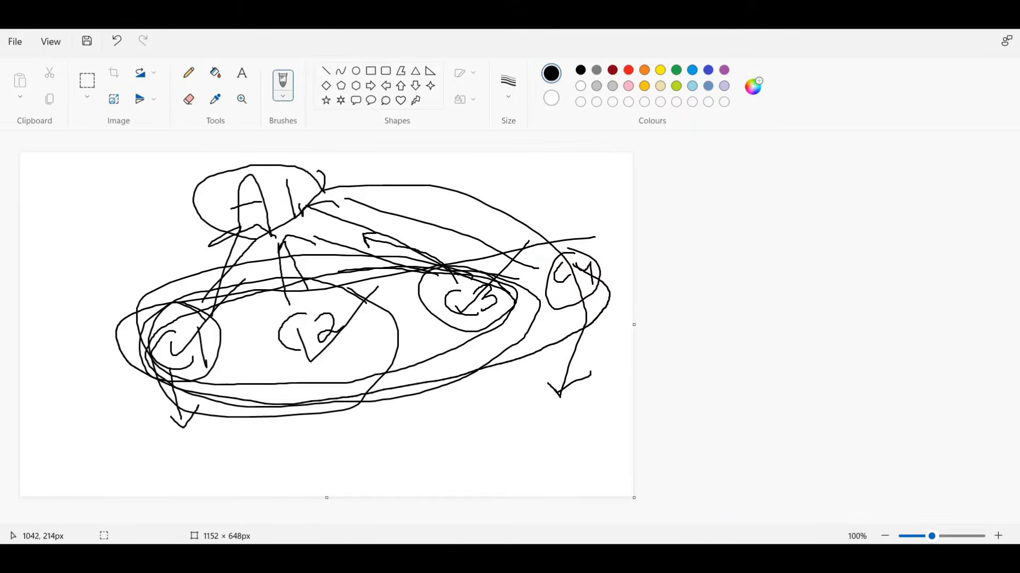
left_click(596, 558)
left_click(570, 506)
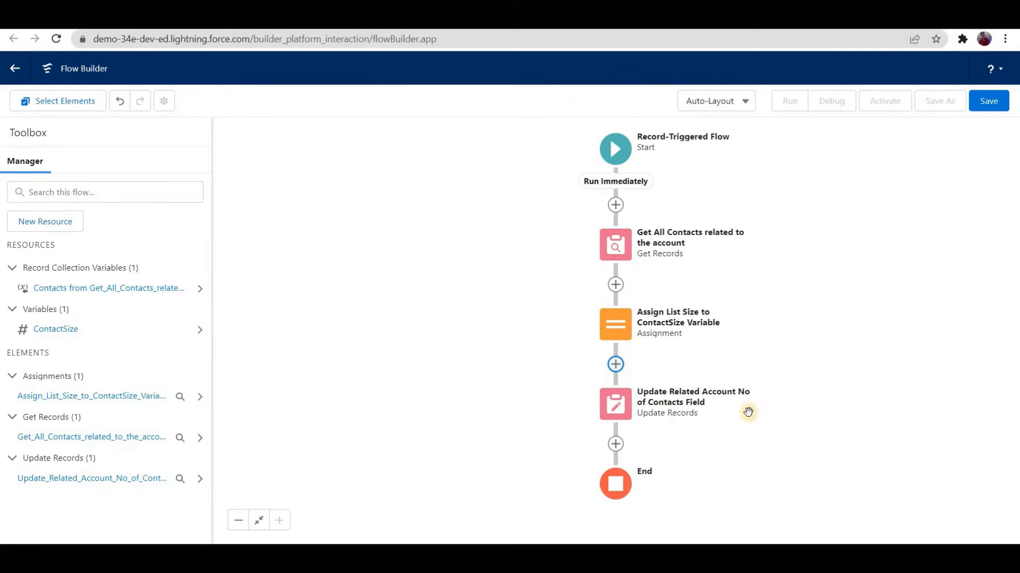
Step: Save the flow as "Contact After Inset" with the description "1. Update account no of contact size whenever contact is inserted", and activate it
left_click(986, 101)
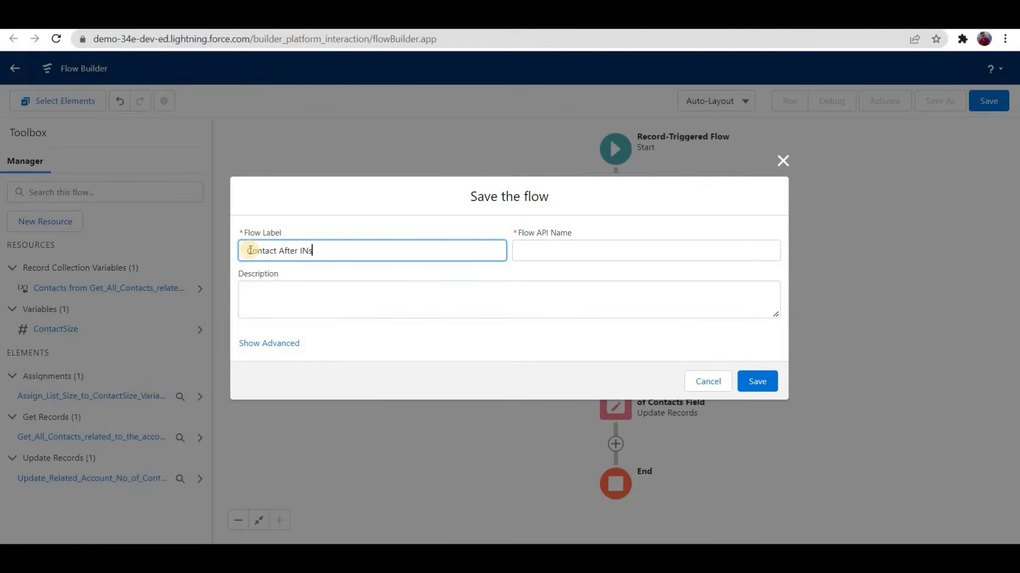
type("Contact After Inms")
key("BackSpace")
key("BackSpace")
type("set")
left_click(306, 297)
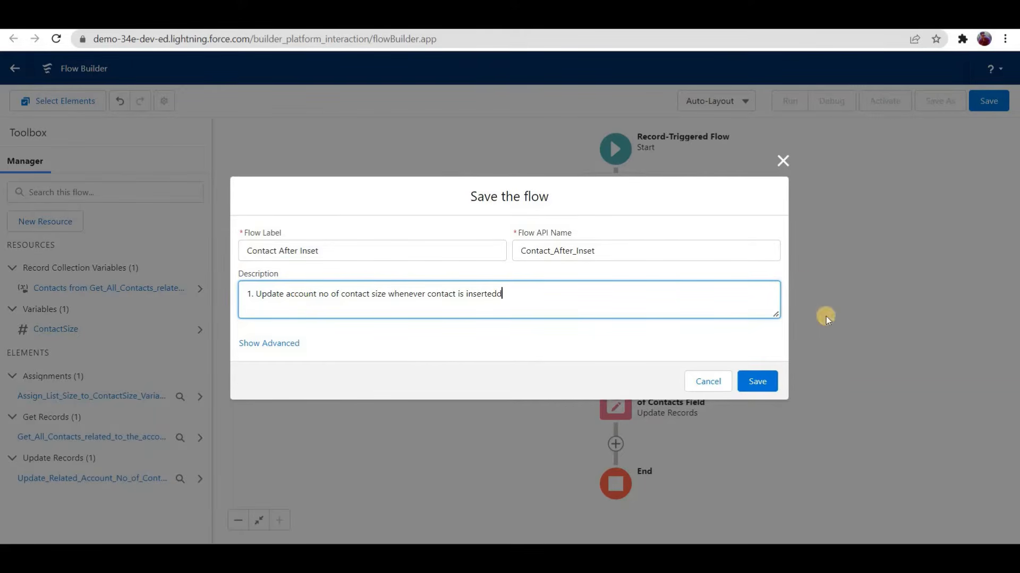
left_click(757, 383)
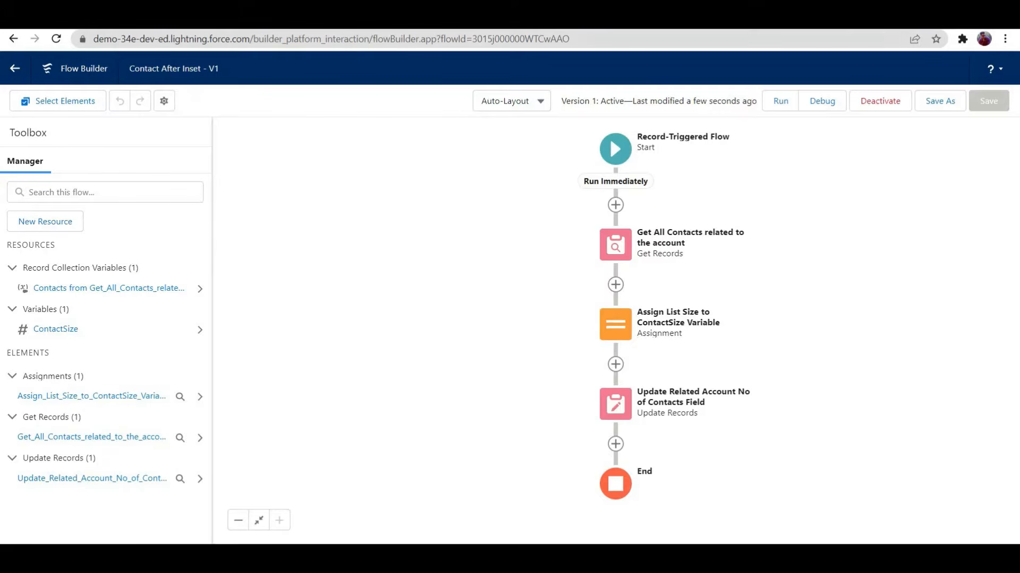
Step: Leave Flow Builder for the Salesforce Setup page, find and open Accounts, and start a new account record
left_click(212, 20)
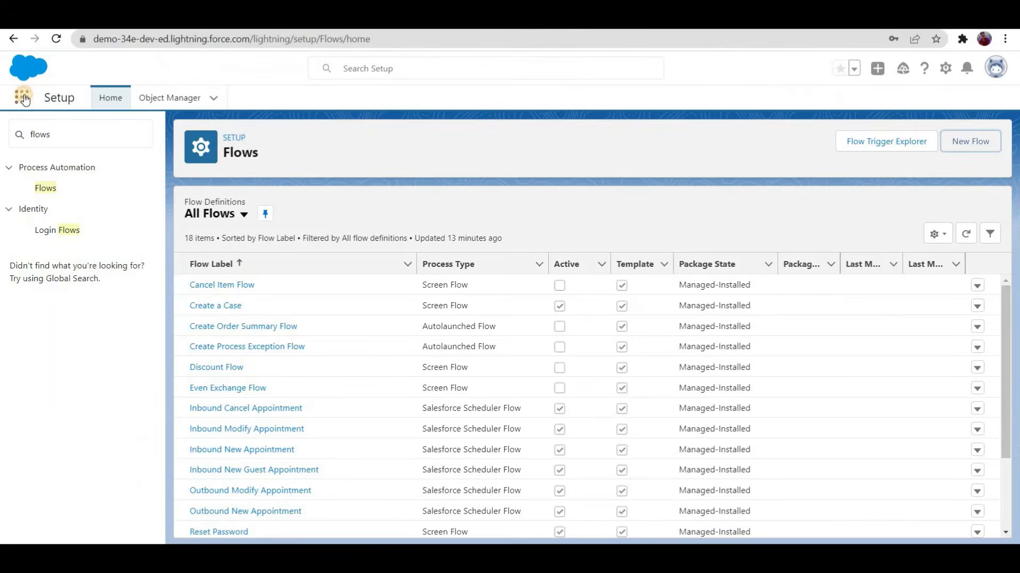
left_click(96, 135)
left_click(22, 97)
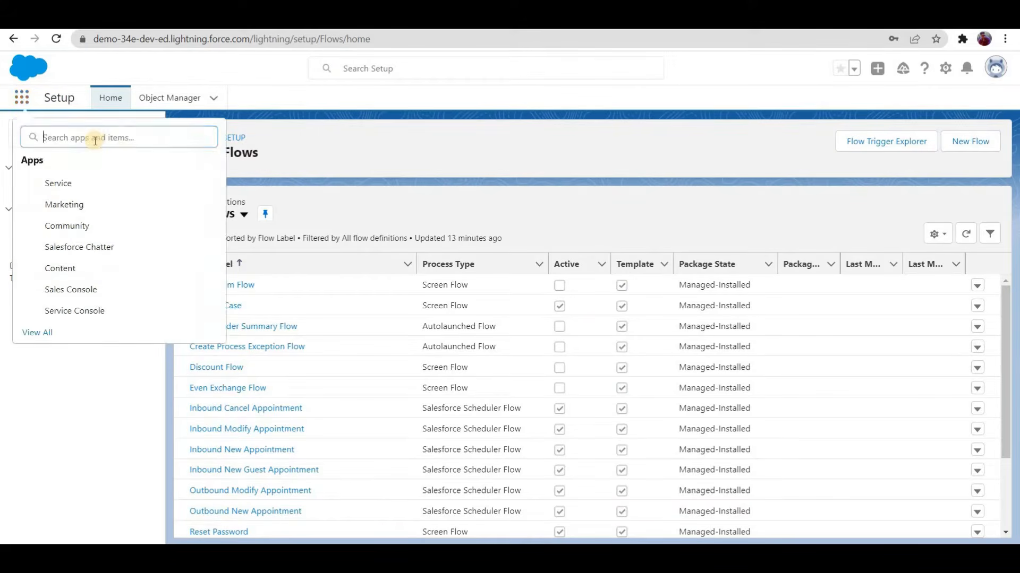
type("acc")
left_click(51, 221)
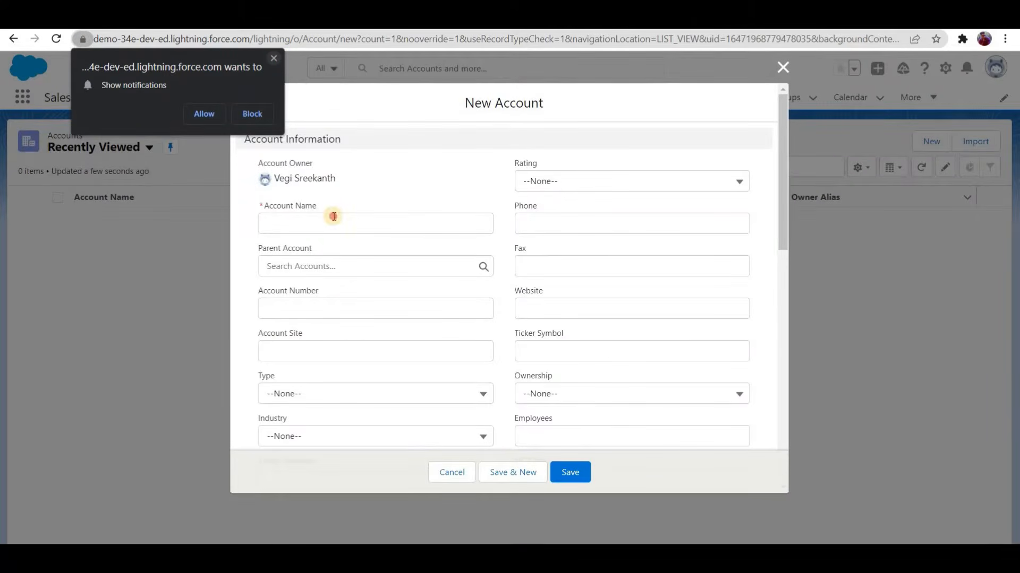
Step: Name the new account "Test Demo Account" and save it
left_click(334, 217)
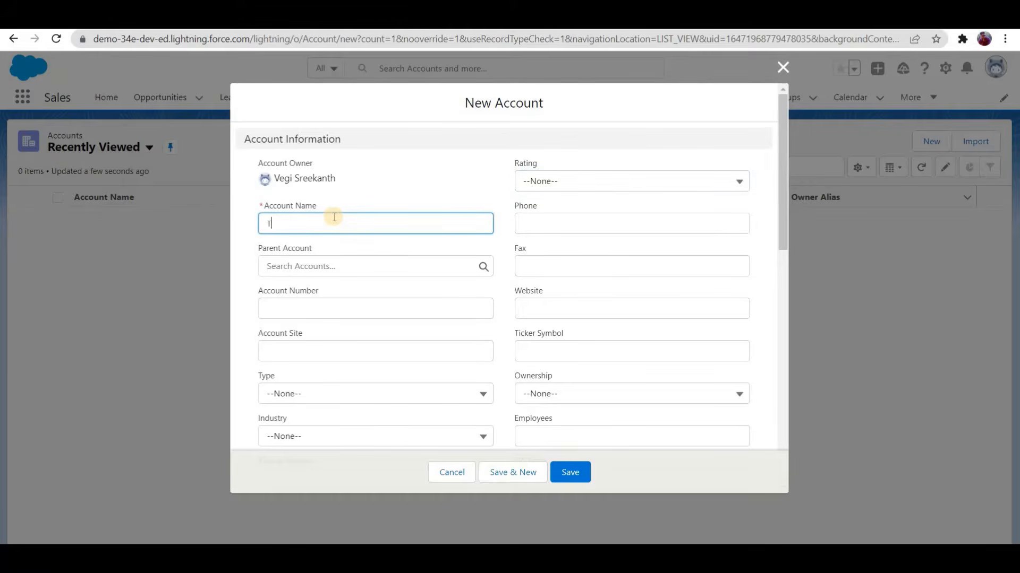
type("count")
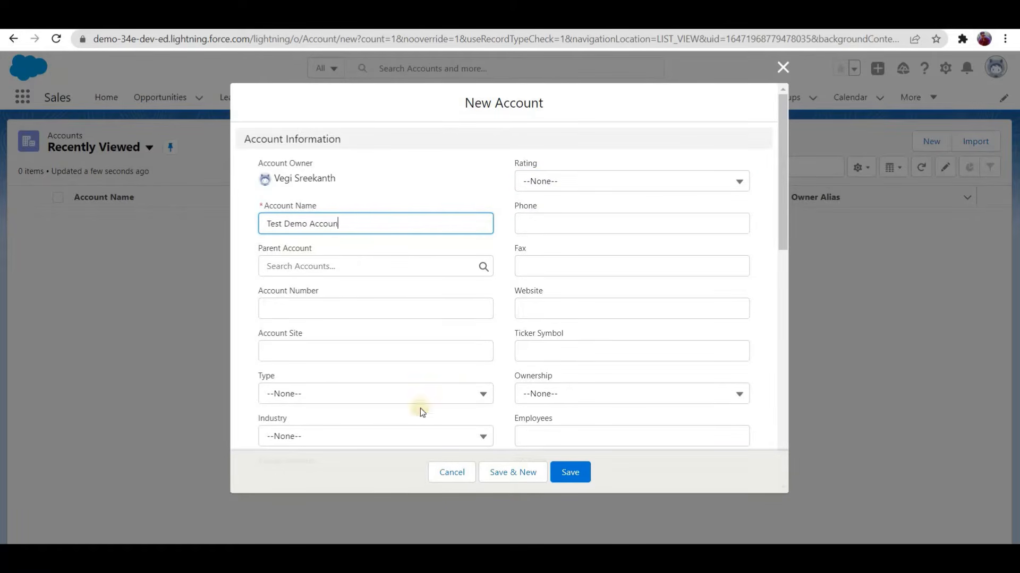
scroll(393, 377, "down", 3)
left_click(576, 474)
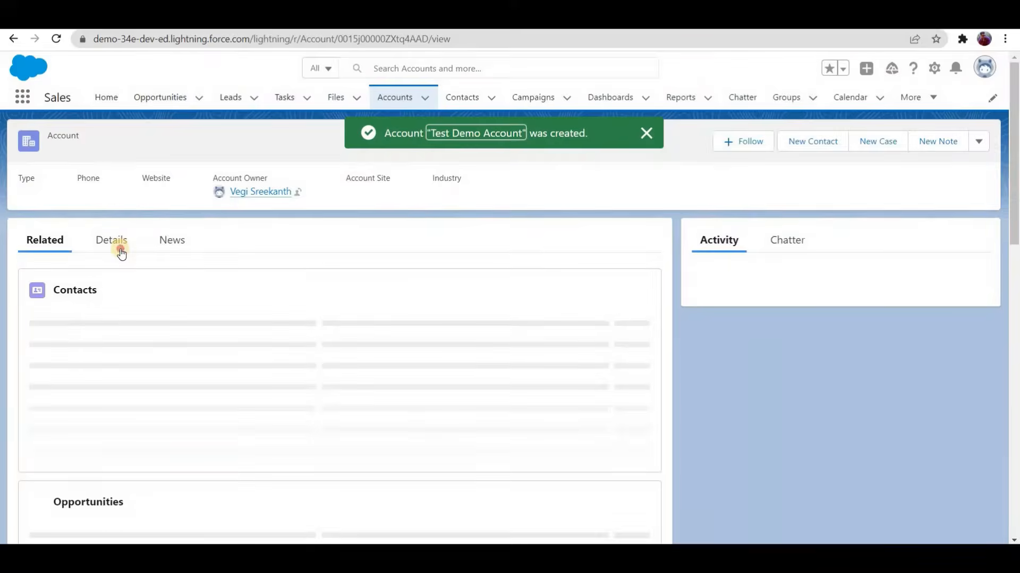
Step: Check the No Of Contacts field in the new account's details
left_click(121, 253)
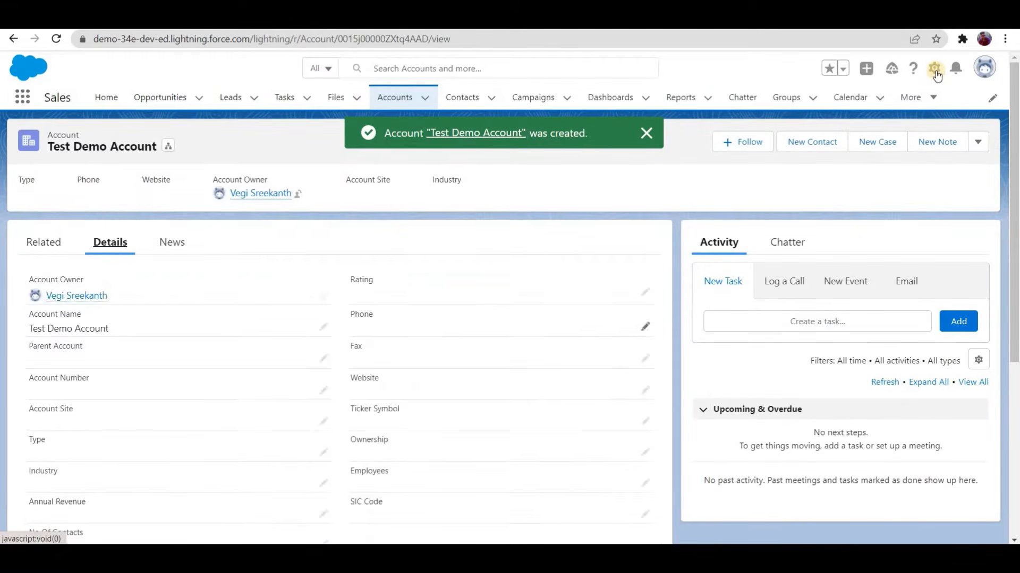
scroll(27, 398, "down", 3)
left_click(106, 403)
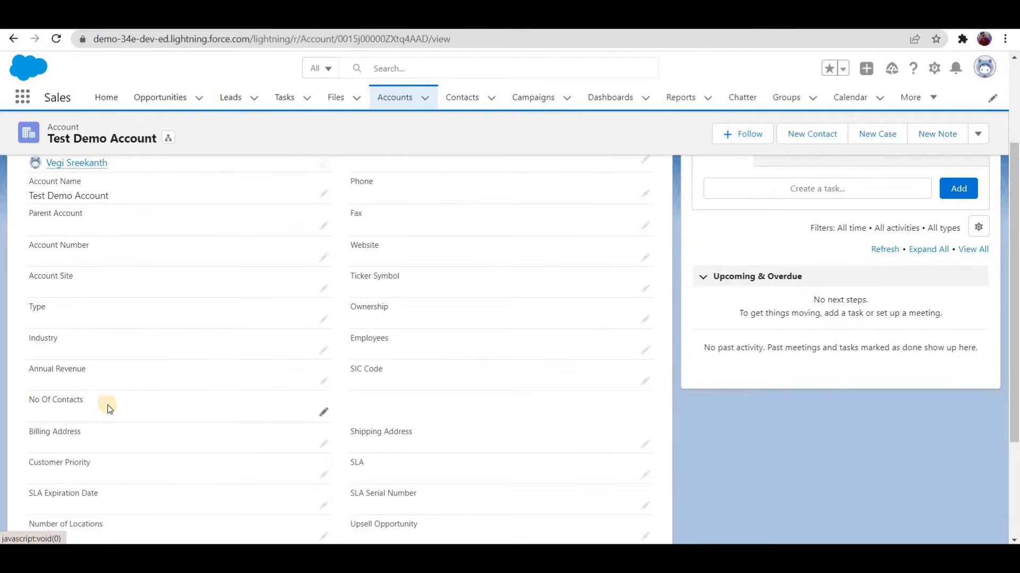
triple_click(109, 410)
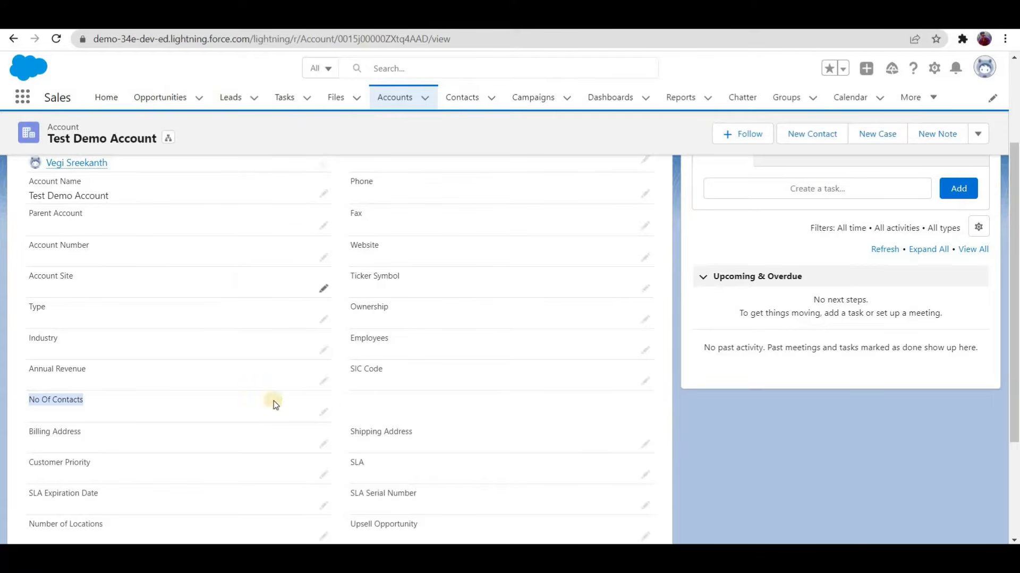
Step: Create a related contact for Test Demo Account with salutation "Mr." and last name "Contact 1", and save it
scroll(42, 243, "up", 3)
left_click(41, 243)
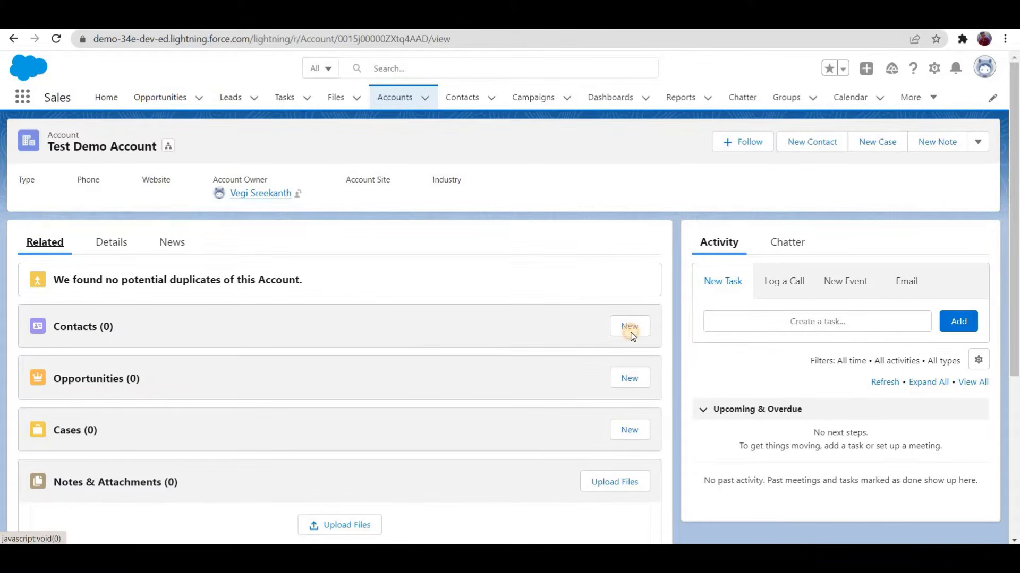
left_click(631, 334)
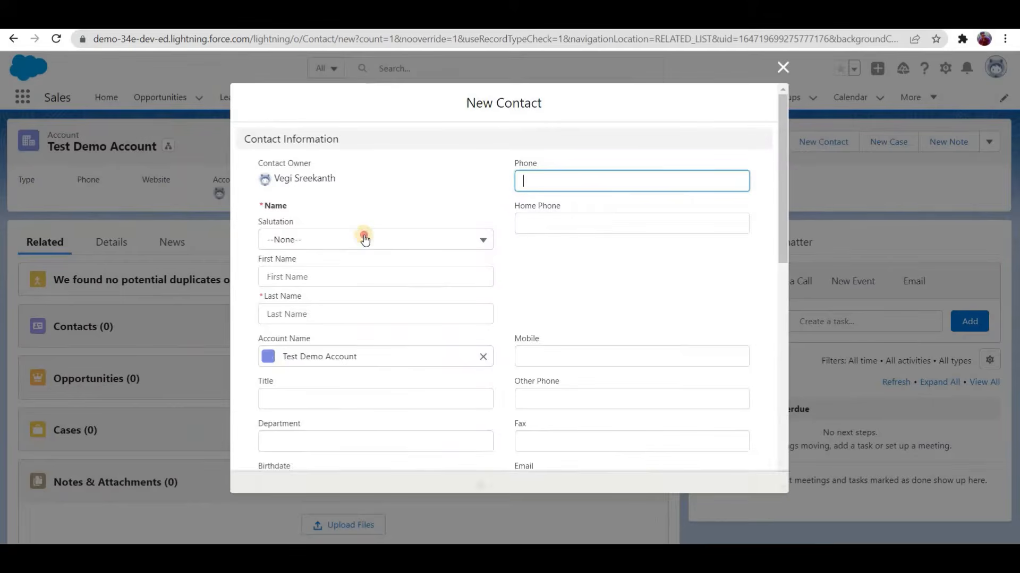
left_click(361, 239)
key("Return")
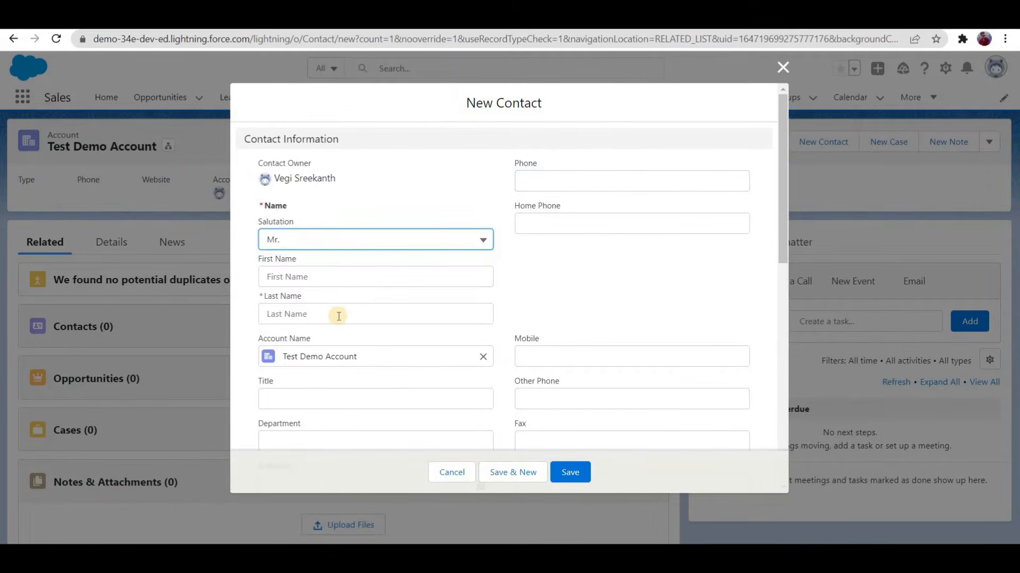
left_click(338, 314)
type("c")
type("ontact 1")
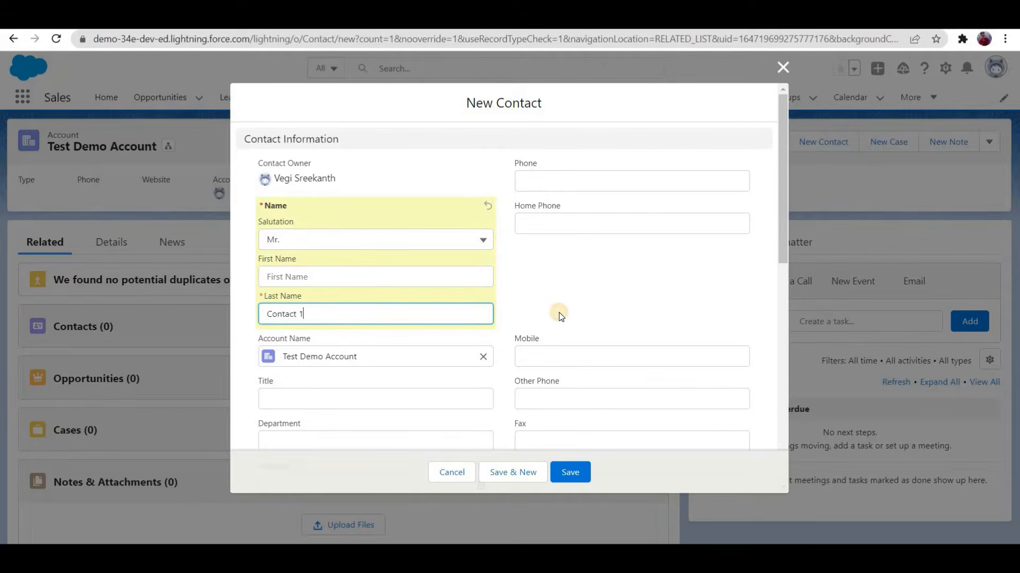
left_click(572, 470)
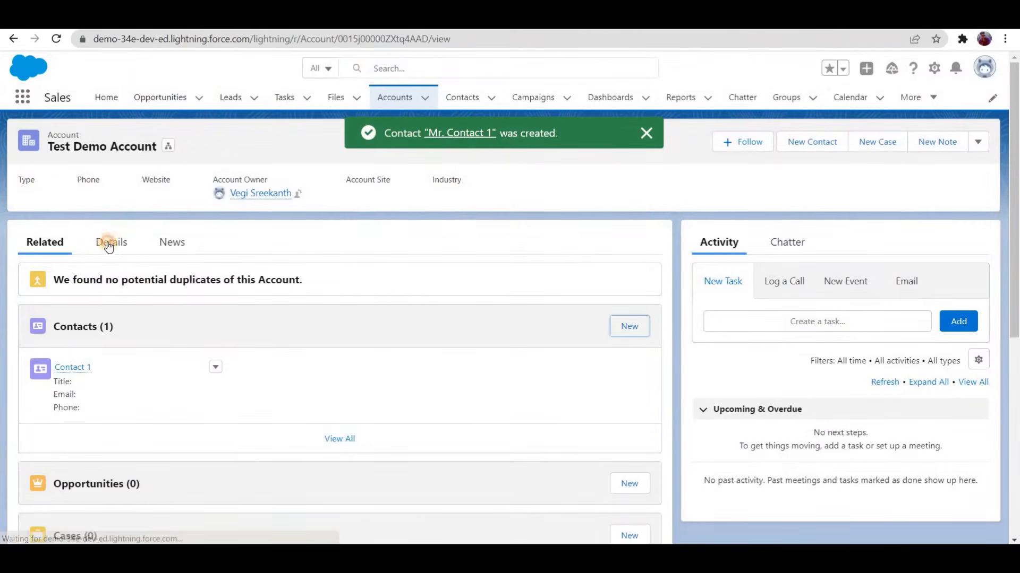
Step: Check the account's No Of Contacts field after adding the first contact
left_click(109, 246)
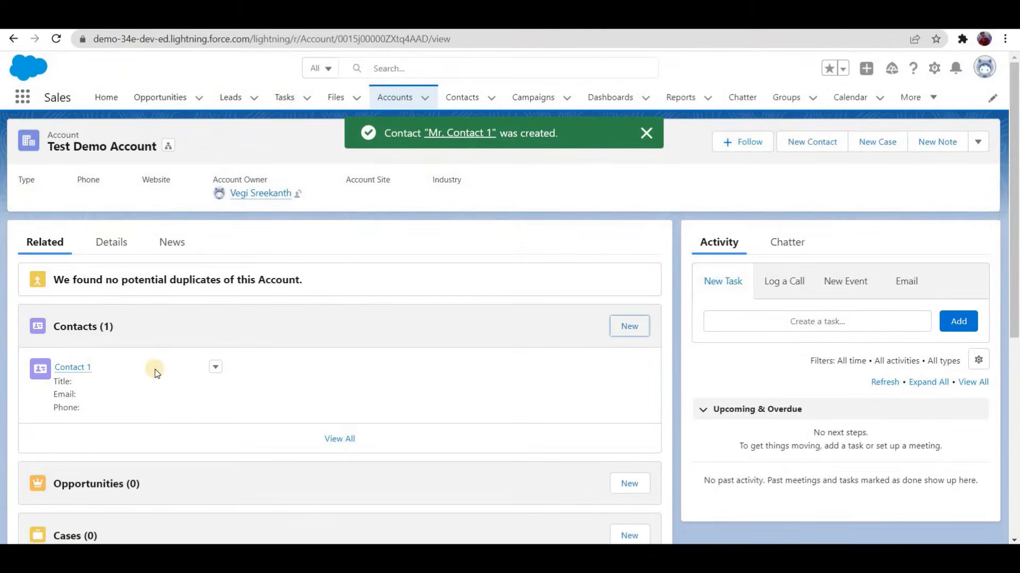
scroll(32, 398, "down", 3)
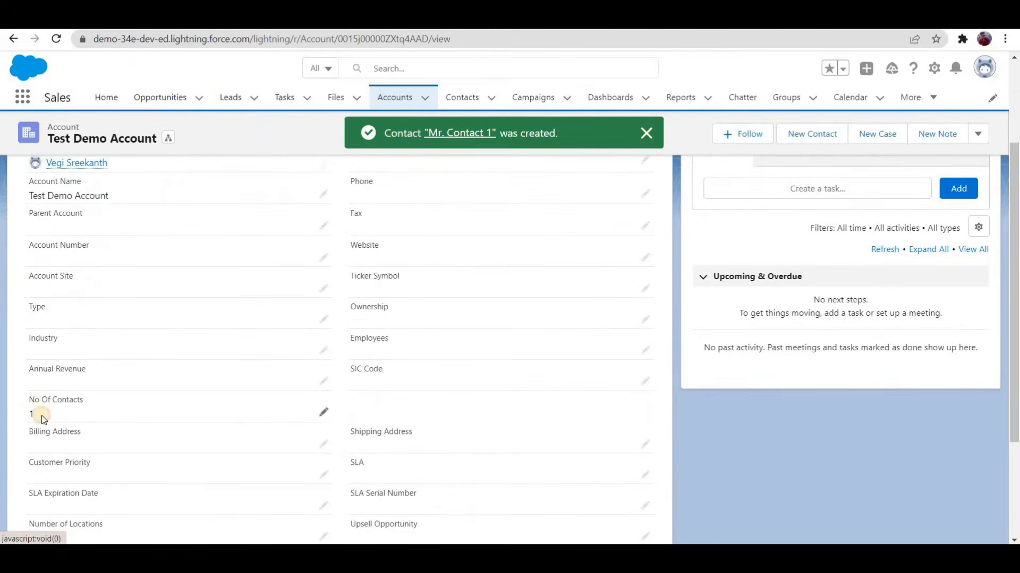
scroll(560, 325, "up", 3)
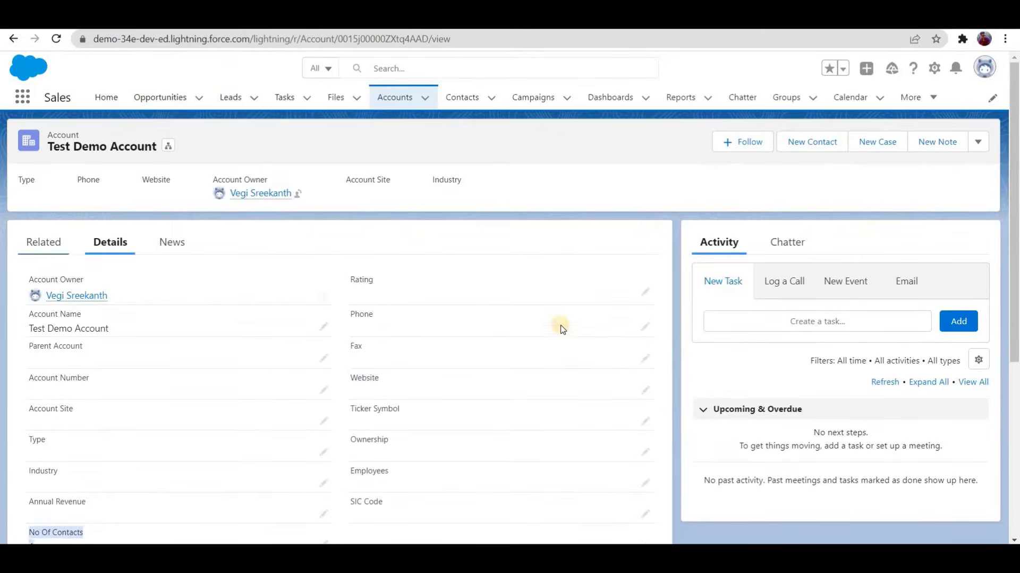
Step: Add a second related contact with salutation "Mr." and last name "Contact 2", and check the account's No Of Contacts field
left_click(637, 326)
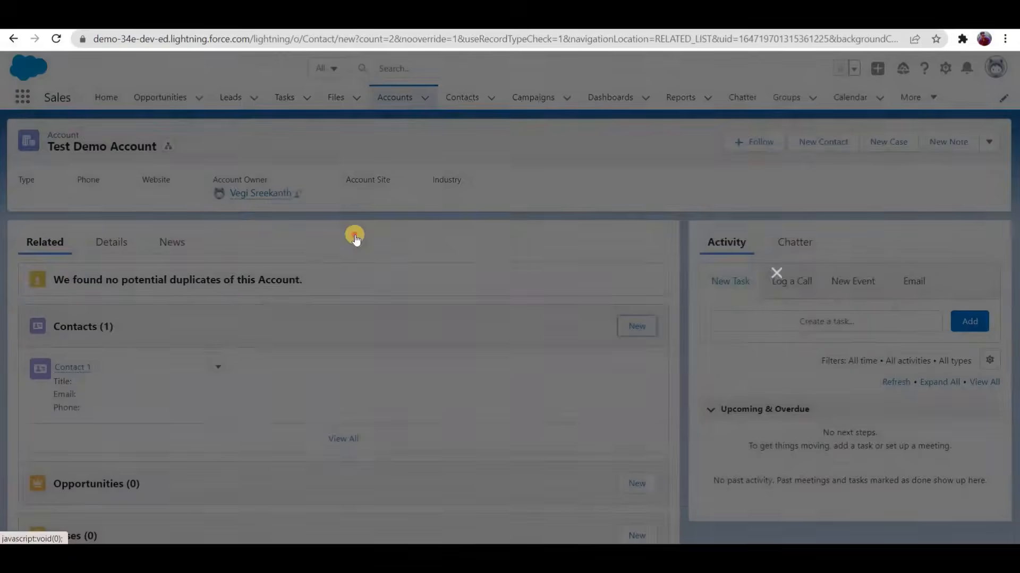
left_click(348, 287)
left_click(336, 320)
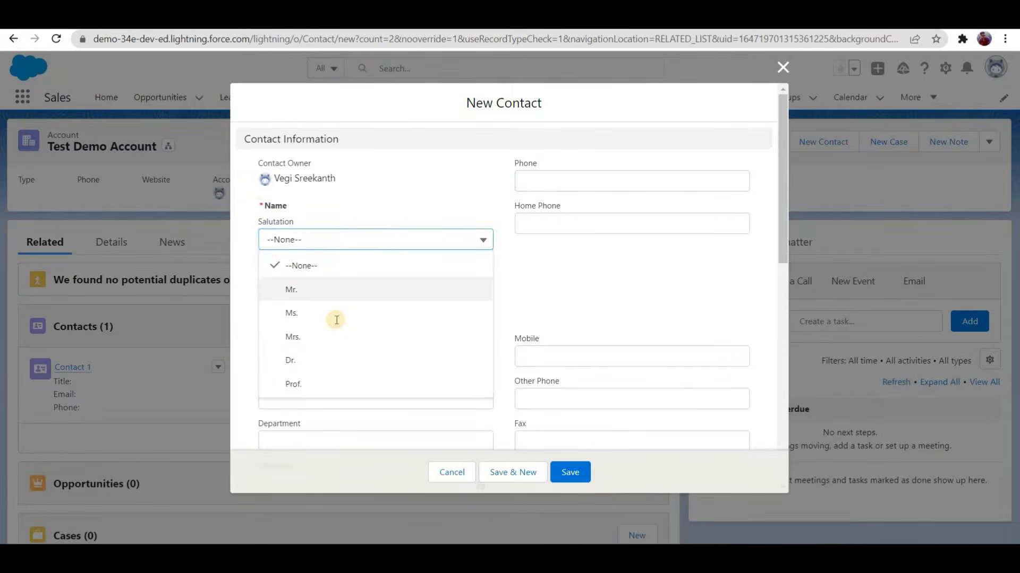
key("Return")
left_click(336, 320)
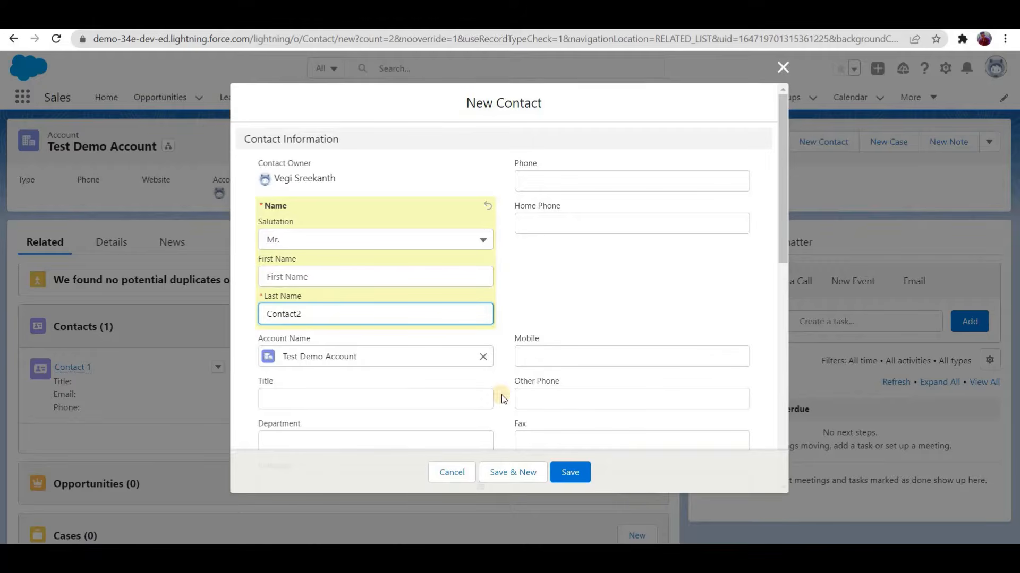
key("BackSpace")
type("2")
left_click(571, 474)
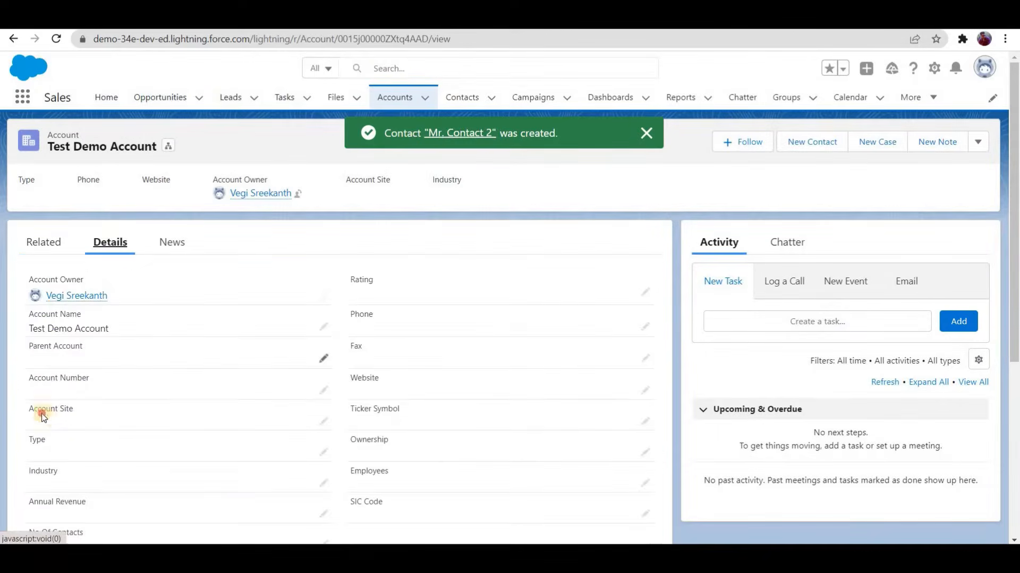
scroll(159, 327, "down", 3)
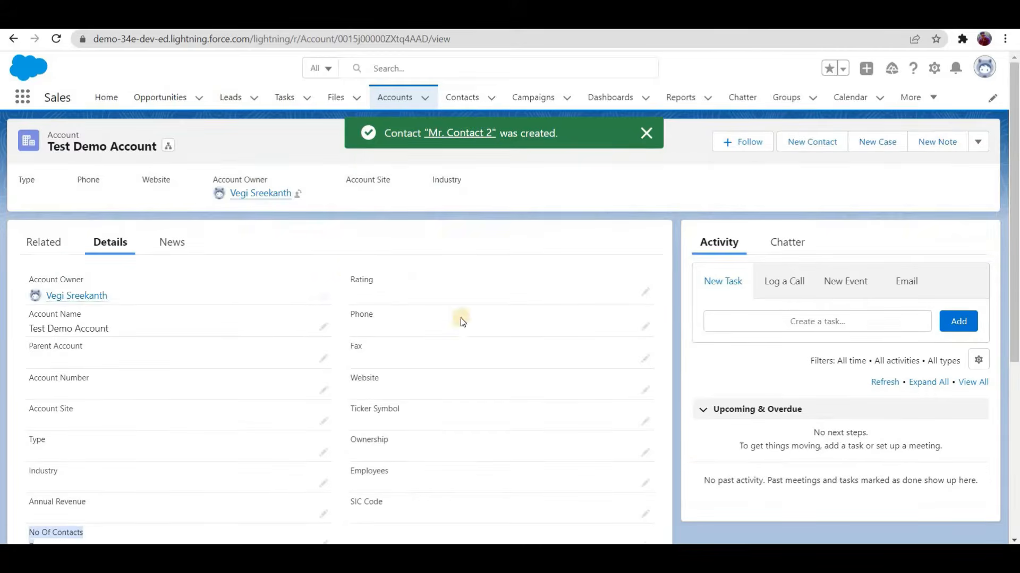
Step: Add a third related contact to the account with salutation "Mr." and last name "Contact 3", and save it
left_click(619, 328)
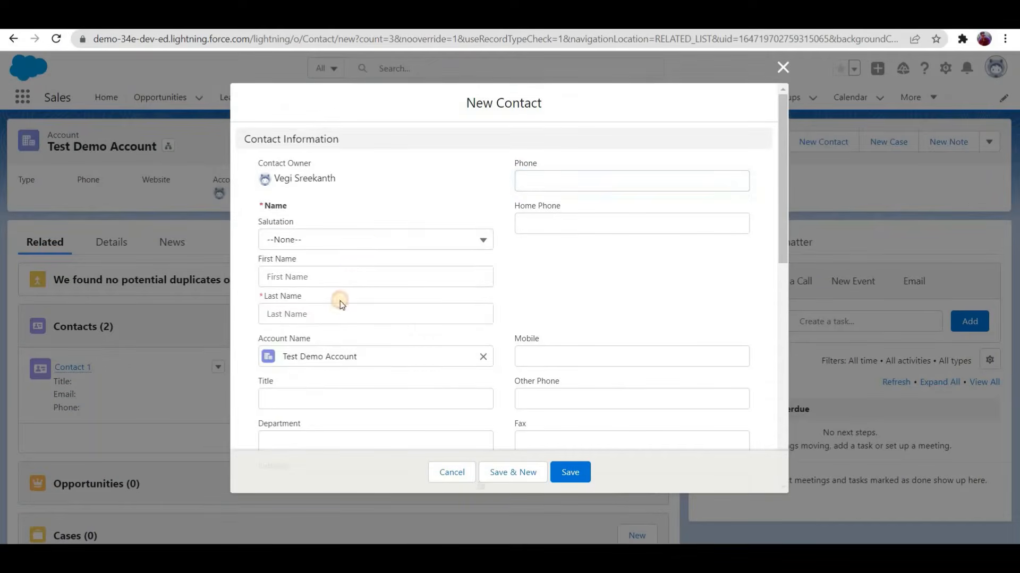
left_click(339, 302)
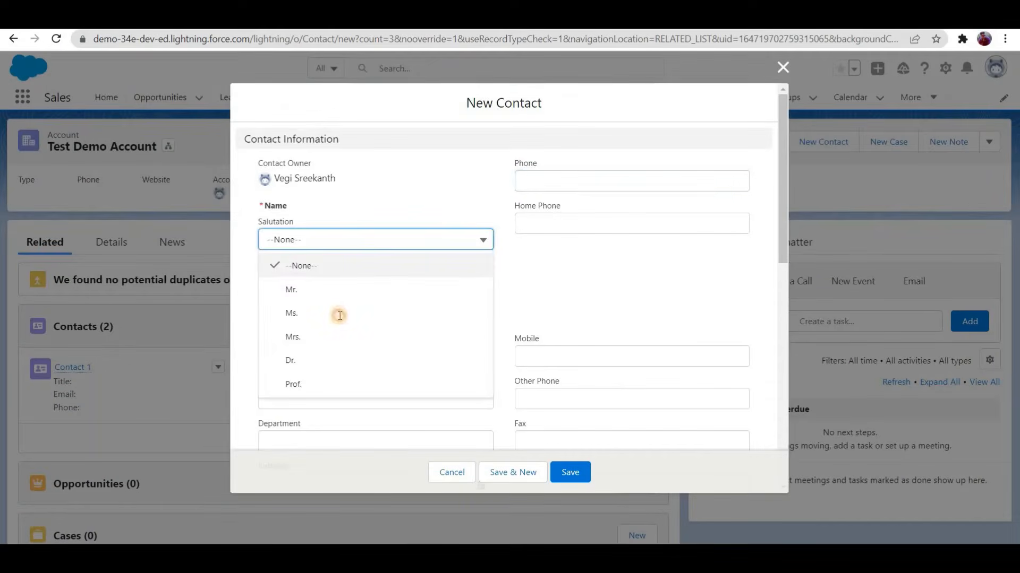
left_click(339, 316)
left_click(339, 315)
type("Contac")
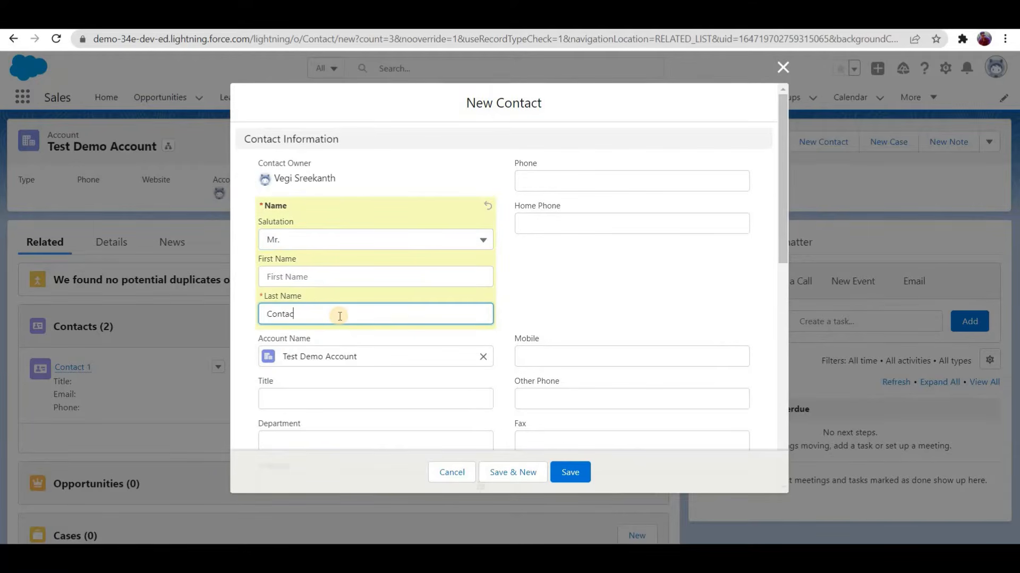
type("t 2")
left_click(585, 473)
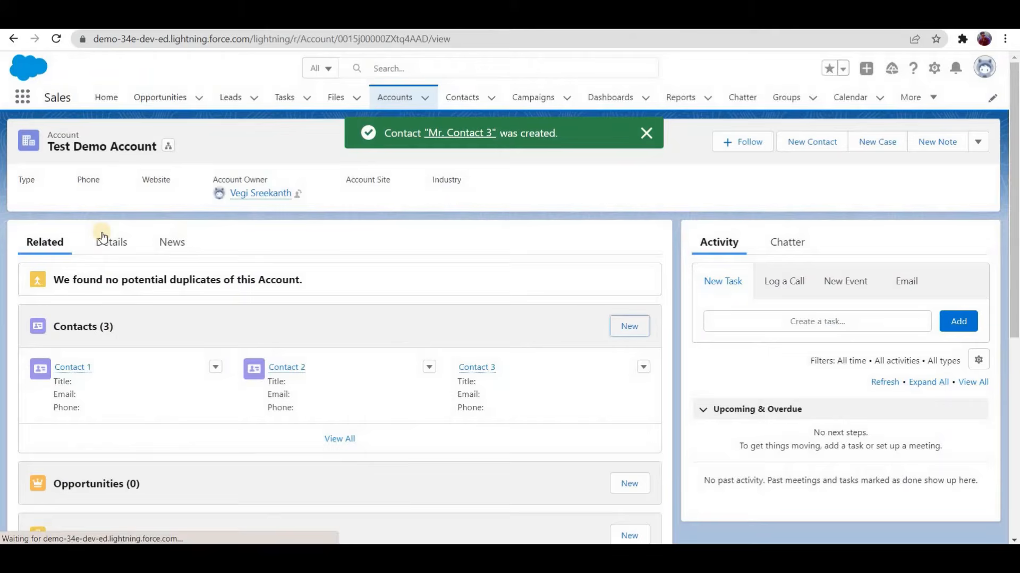
Step: Compare the account's No Of Contacts field with its related contacts list
left_click(104, 237)
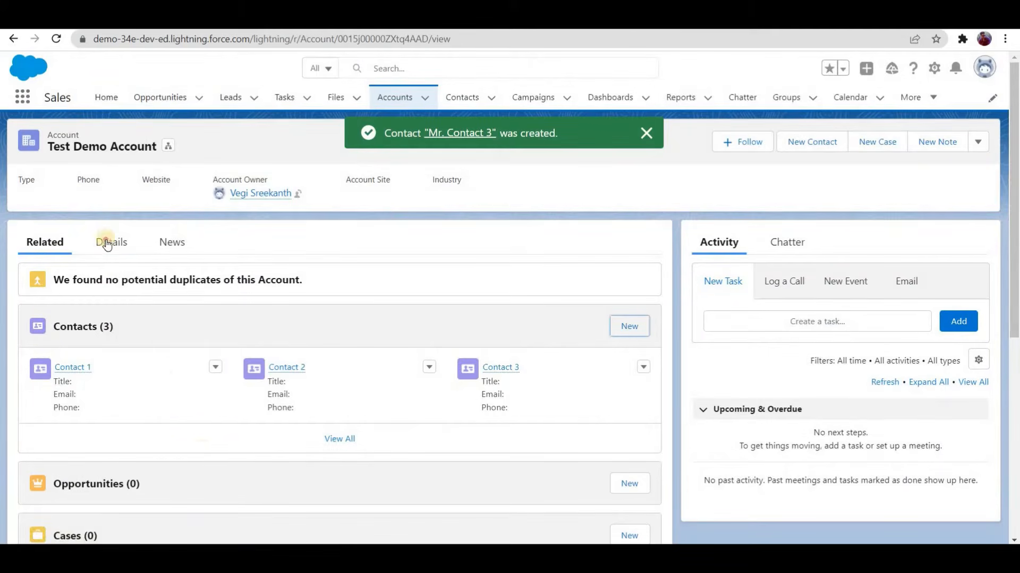
scroll(140, 418, "down", 2)
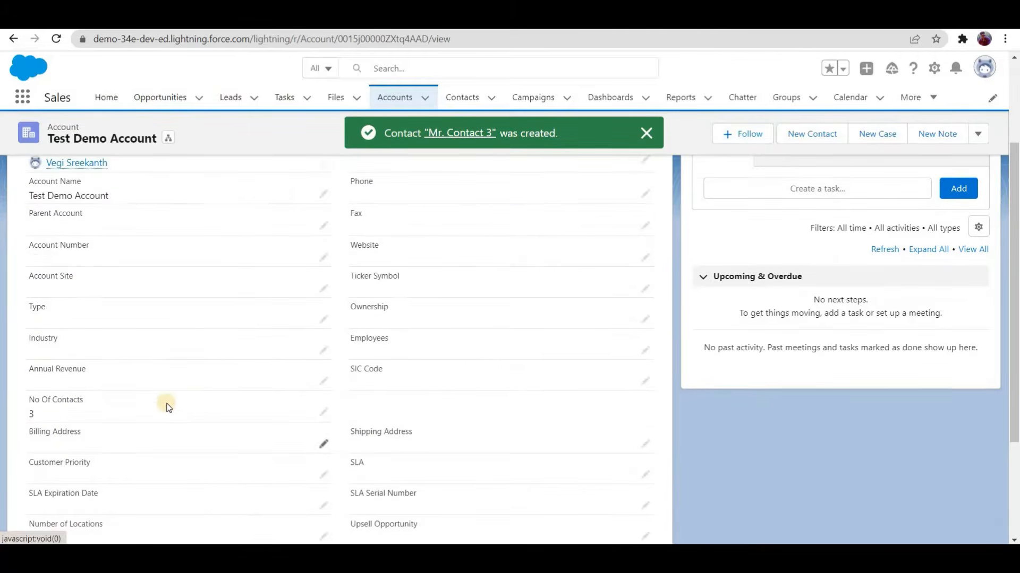
scroll(114, 303, "up", 3)
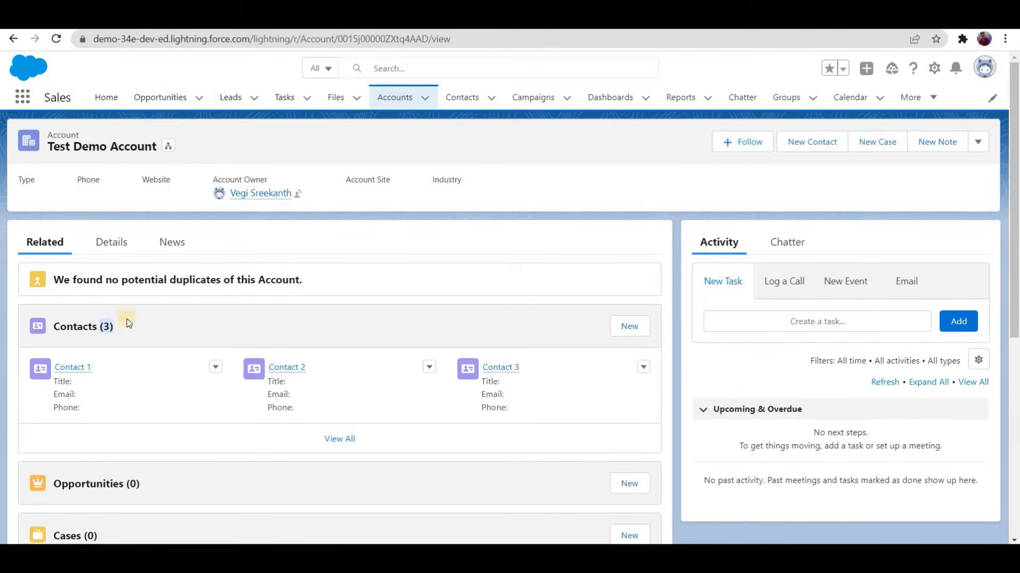
left_click(112, 243)
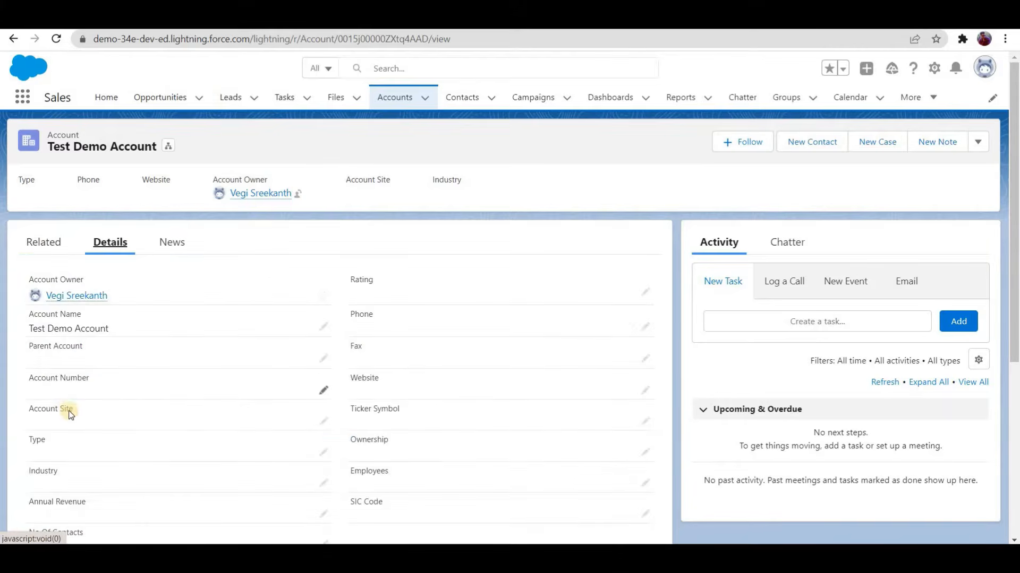
scroll(67, 404, "down", 1)
scroll(66, 397, "down", 1)
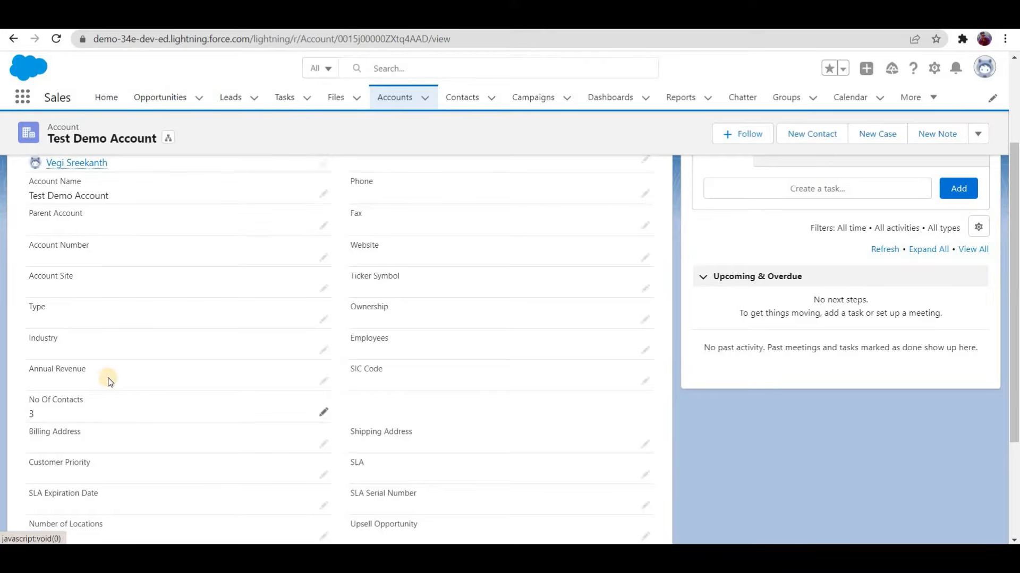
scroll(105, 384, "up", 2)
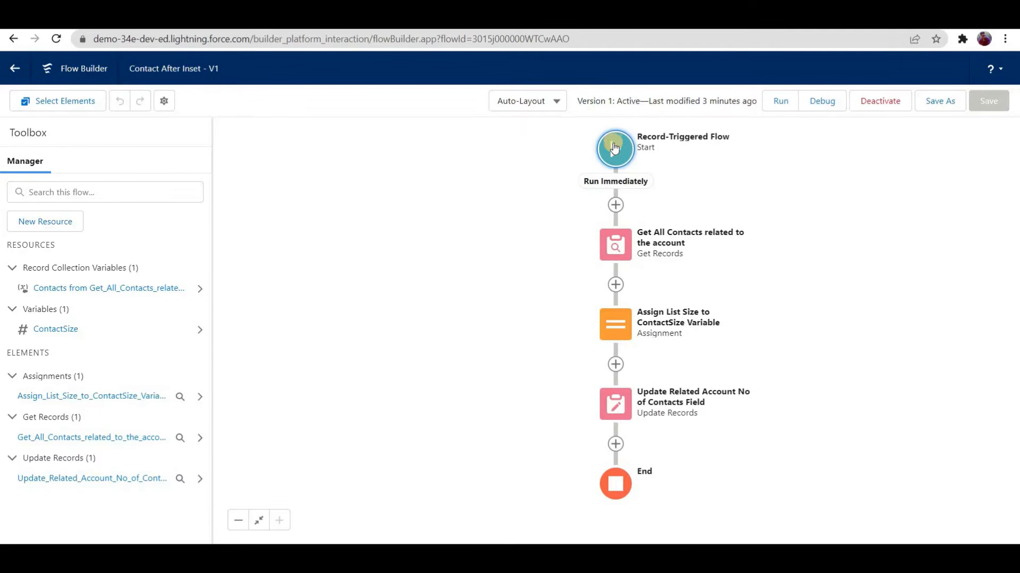
Step: Review the Contact trigger settings of the flow's Start element in Flow Builder, and return to the account's No Of Contacts field
left_click(619, 151)
left_click(607, 218)
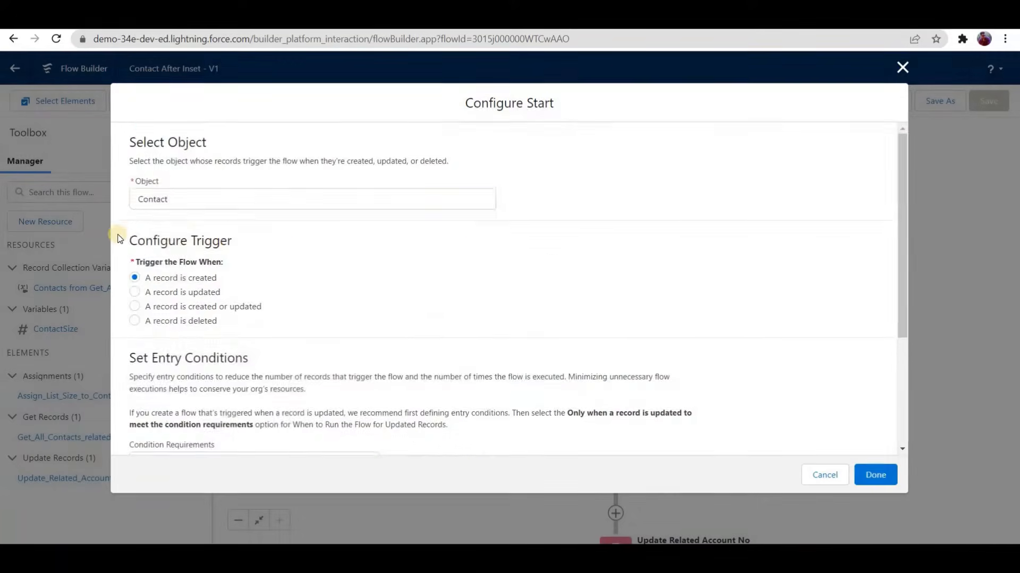
scroll(127, 230, "down", 2)
left_click_drag(126, 230, 258, 230)
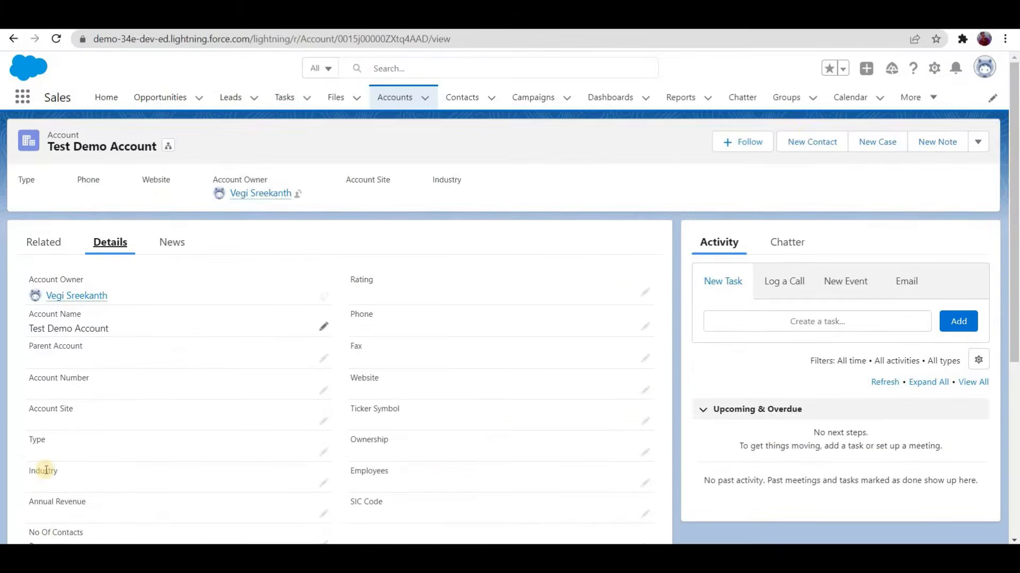
scroll(53, 470, "down", 1)
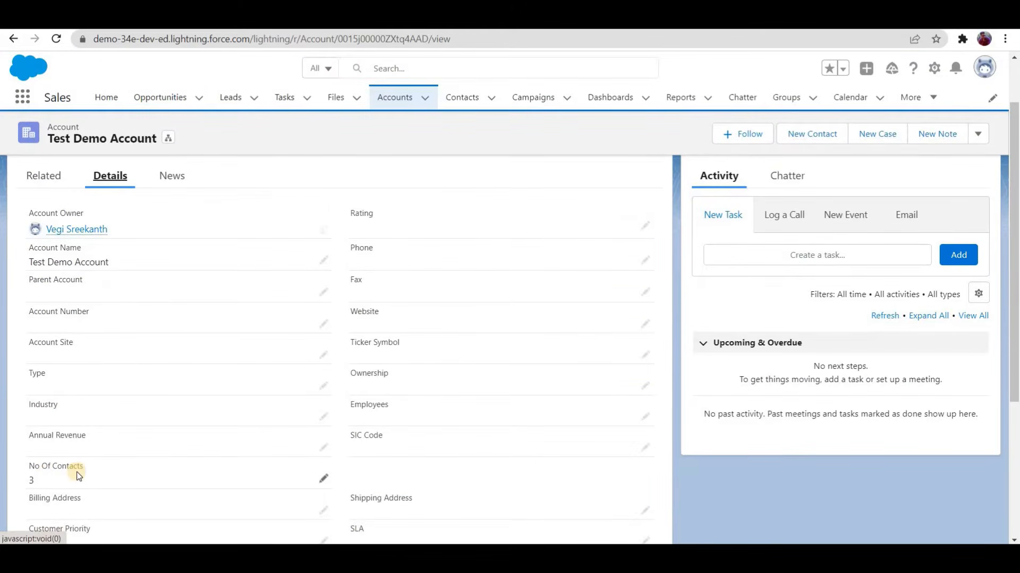
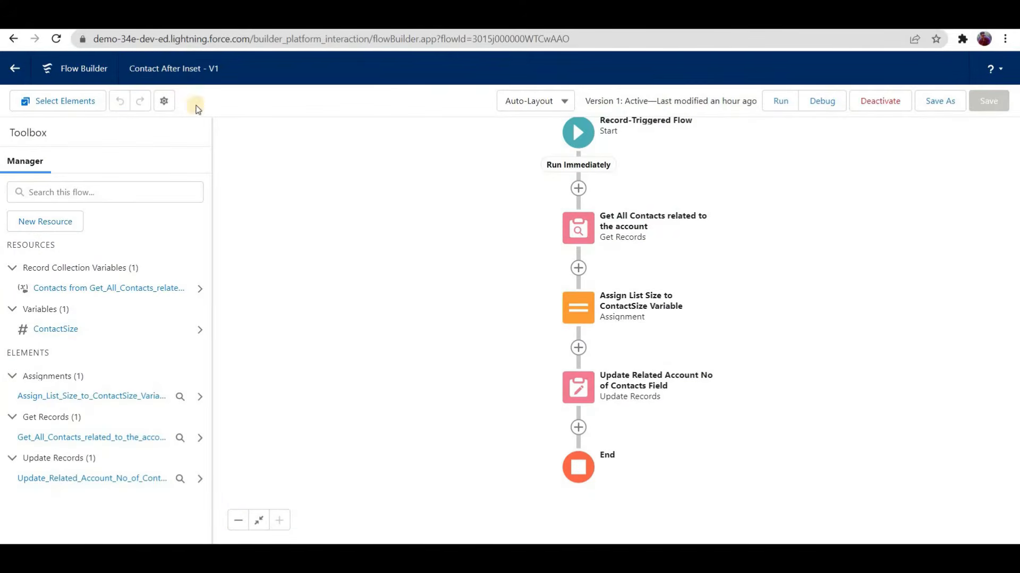
Step: Leave the open flow for the Flows setup list and create a new Record-Triggered Flow
double_click(15, 69)
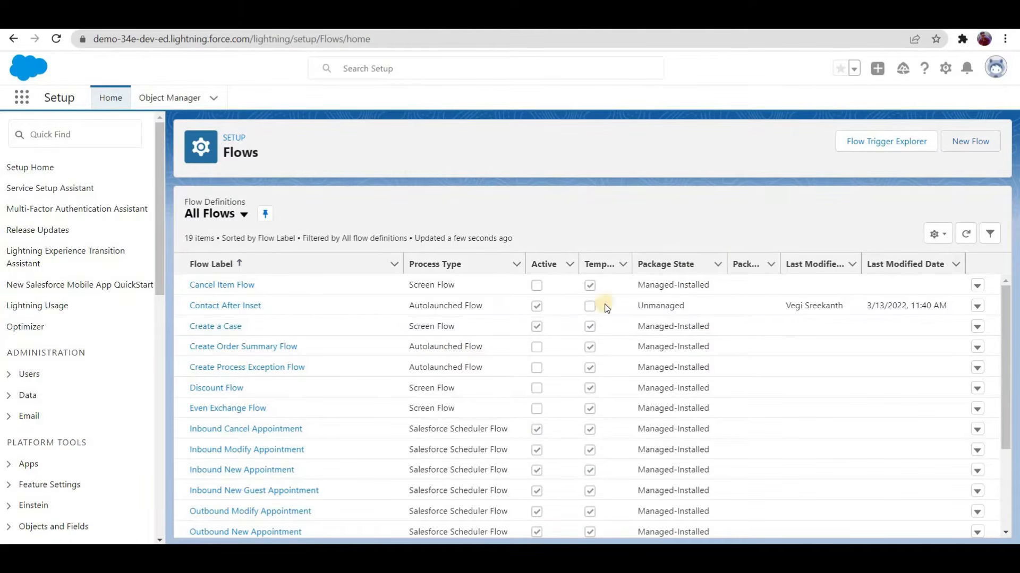
left_click(387, 301)
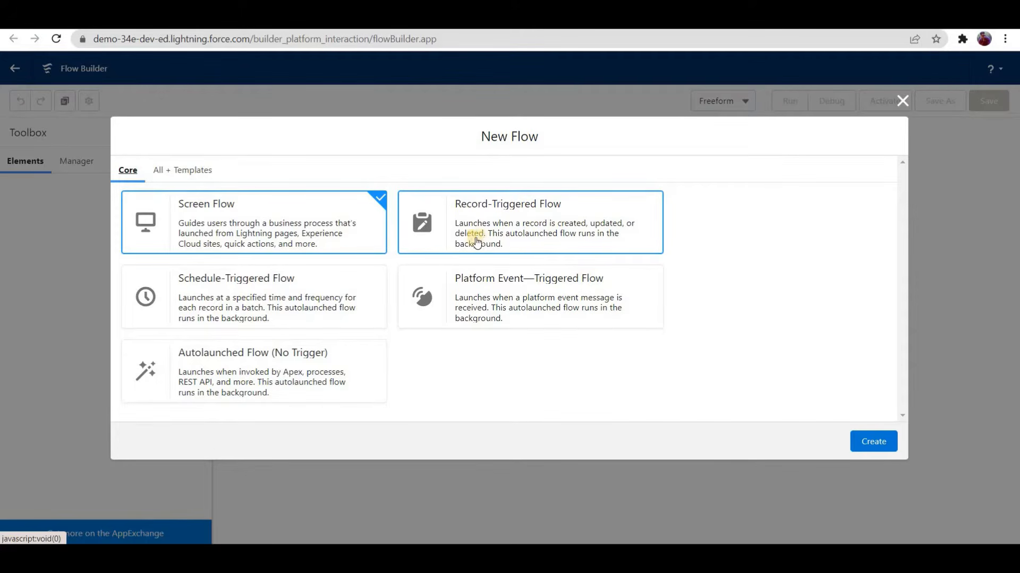
left_click(548, 205)
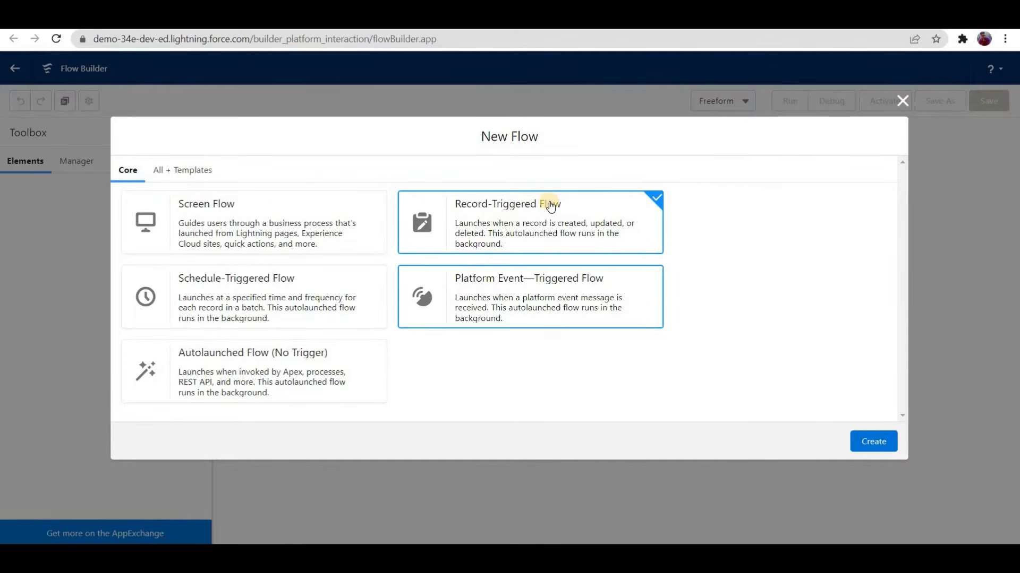
left_click(875, 442)
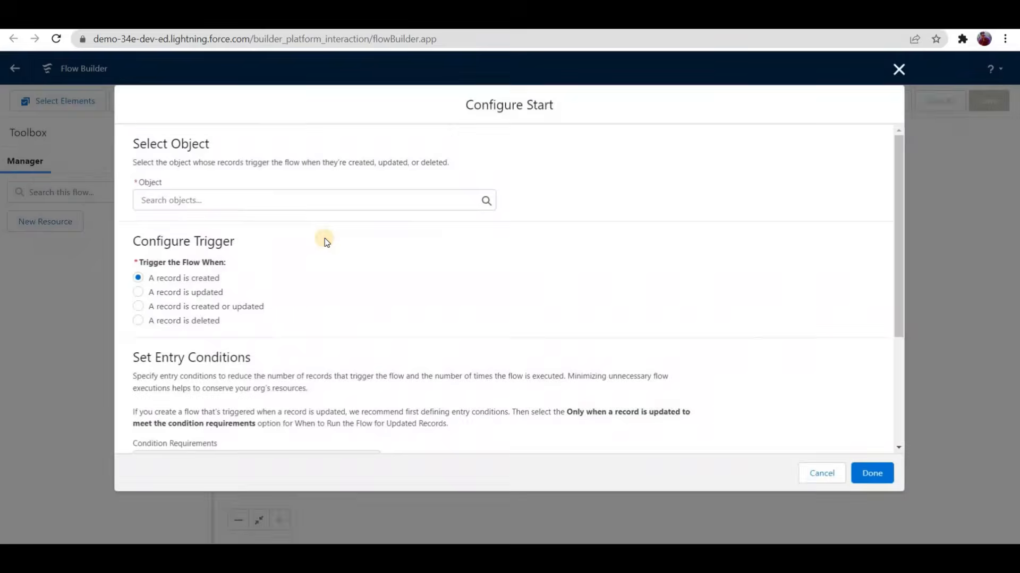
Step: Configure the flow's start to trigger when a Contact record is deleted, checking its entry conditions and Optimize the Flow for setting
type("contact")
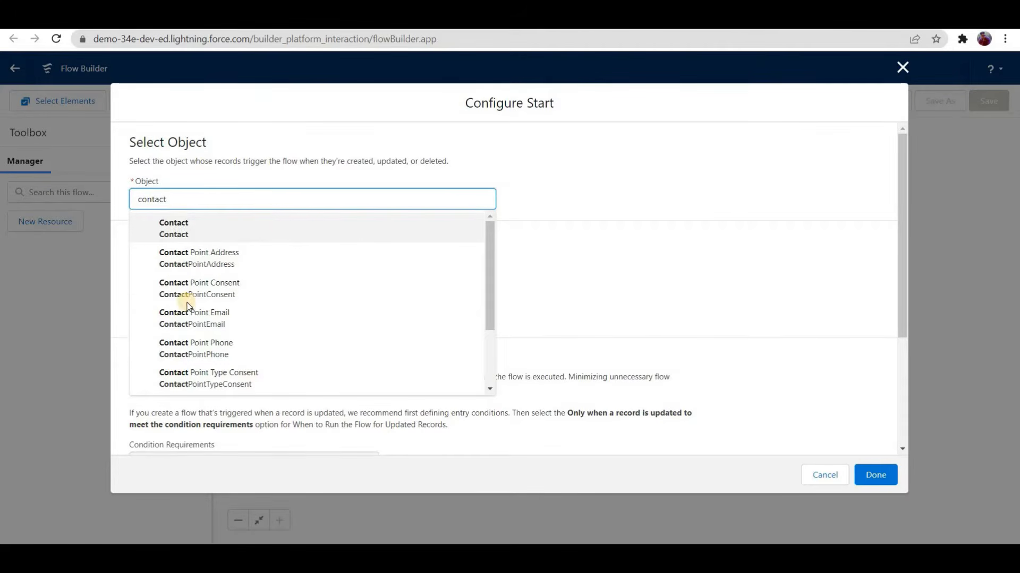
key("Return")
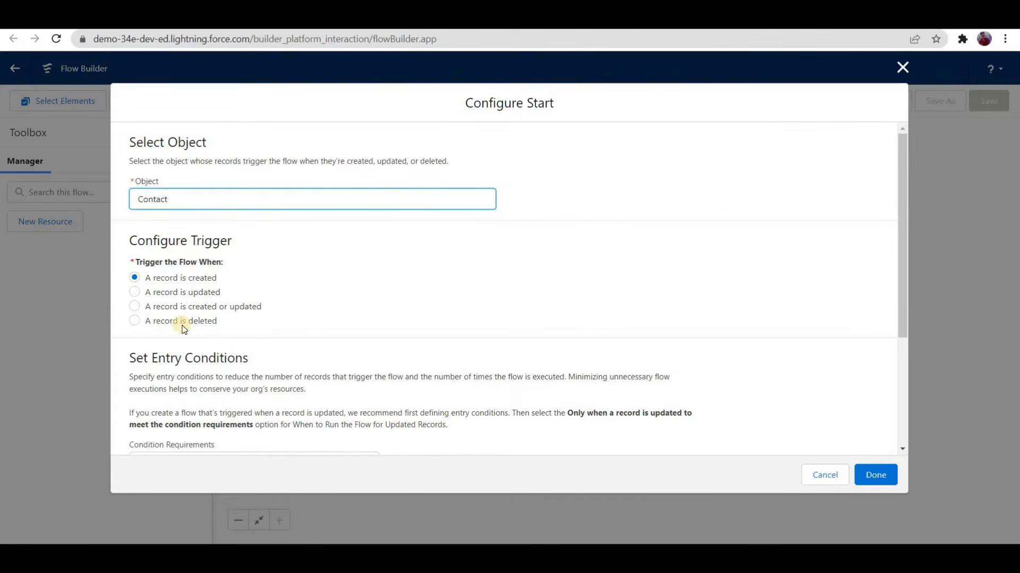
left_click(135, 320)
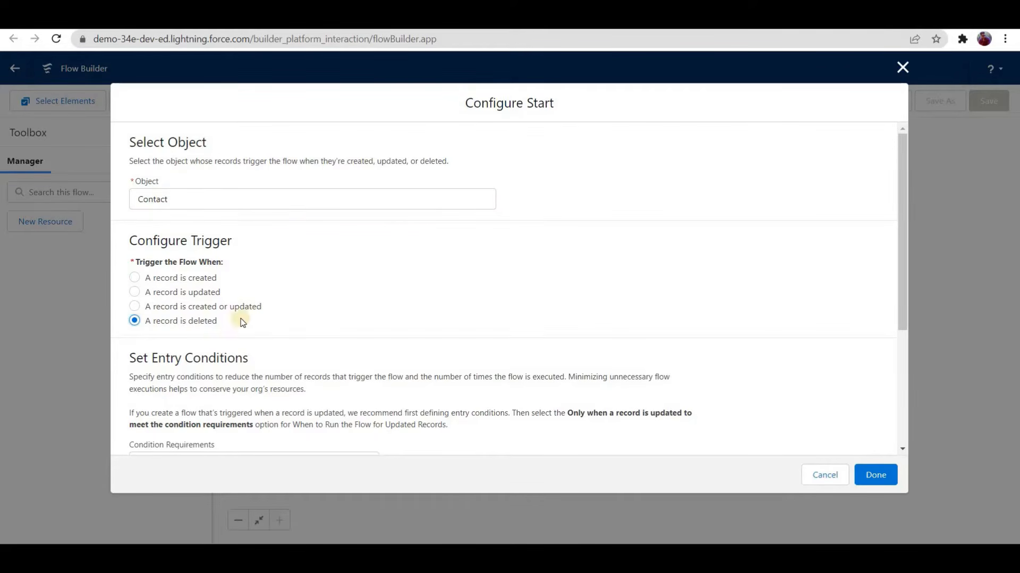
scroll(179, 347, "down", 4)
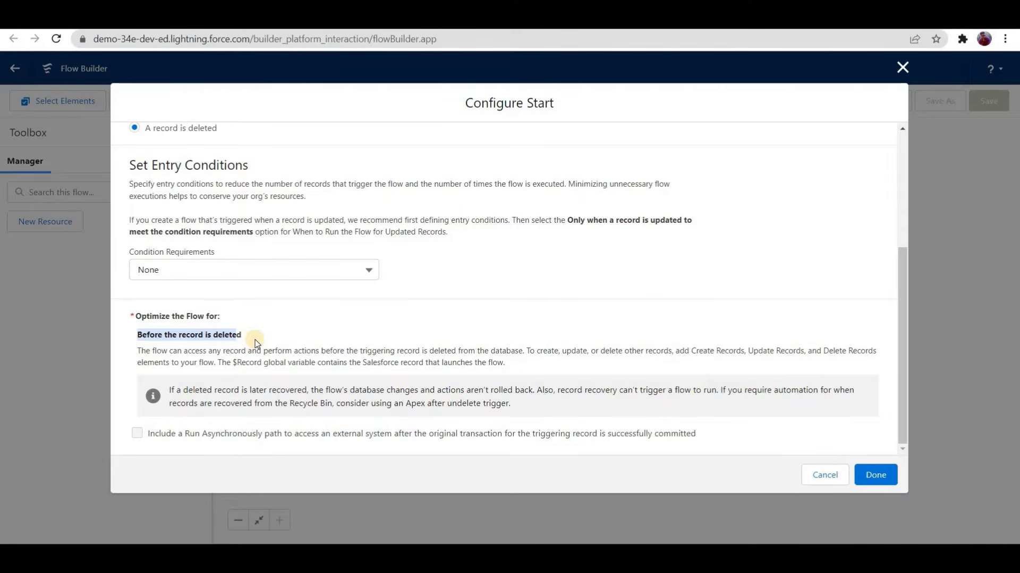
scroll(263, 345, "up", 3)
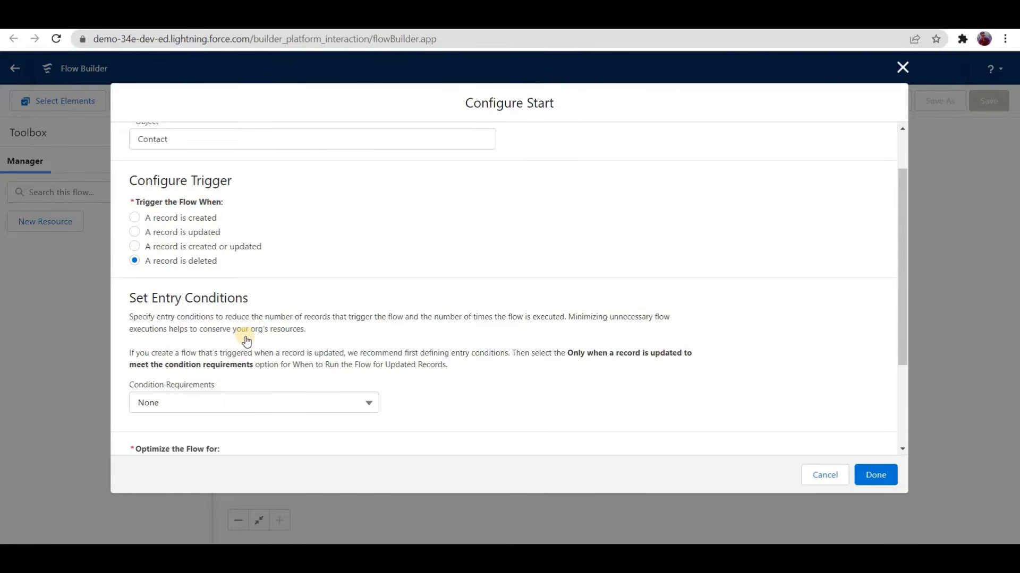
scroll(245, 337, "down", 3)
left_click_drag(237, 335, 170, 341)
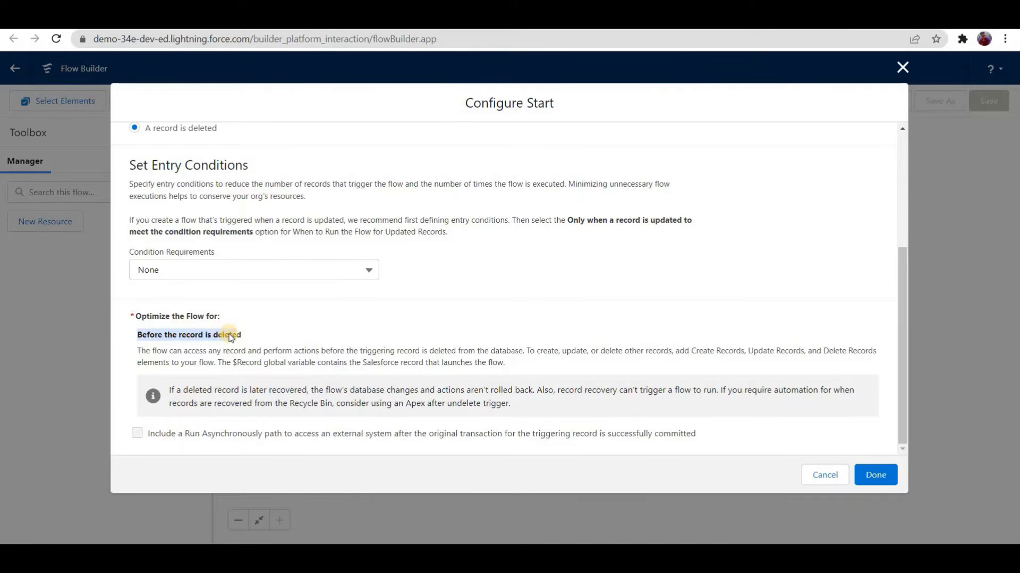
triple_click(163, 340)
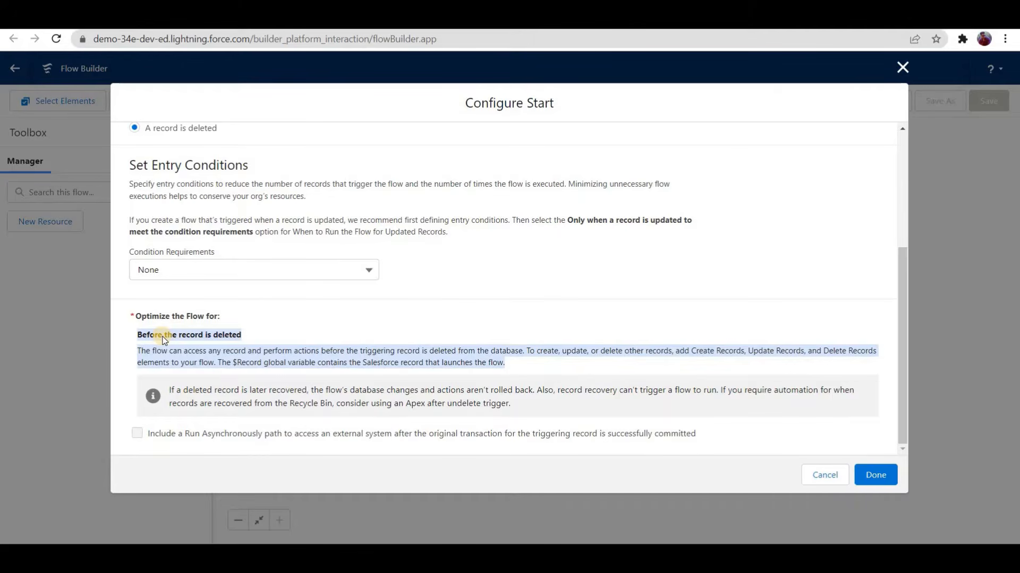
left_click(866, 474)
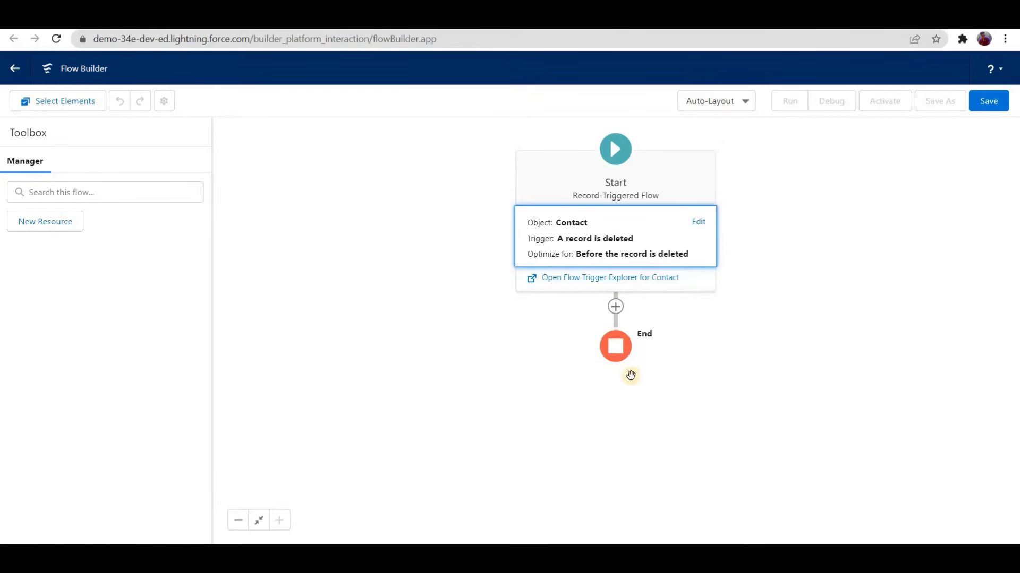
Step: Add a Get Records element after the Start element, labelled "Get All contacts related to the account"
left_click(705, 301)
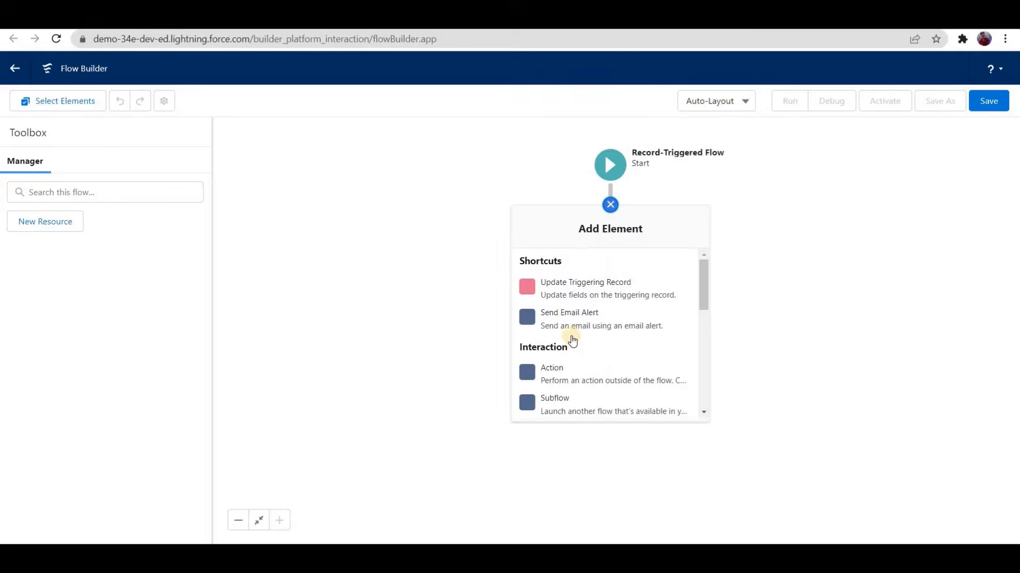
scroll(569, 337, "down", 3)
scroll(572, 372, "down", 4)
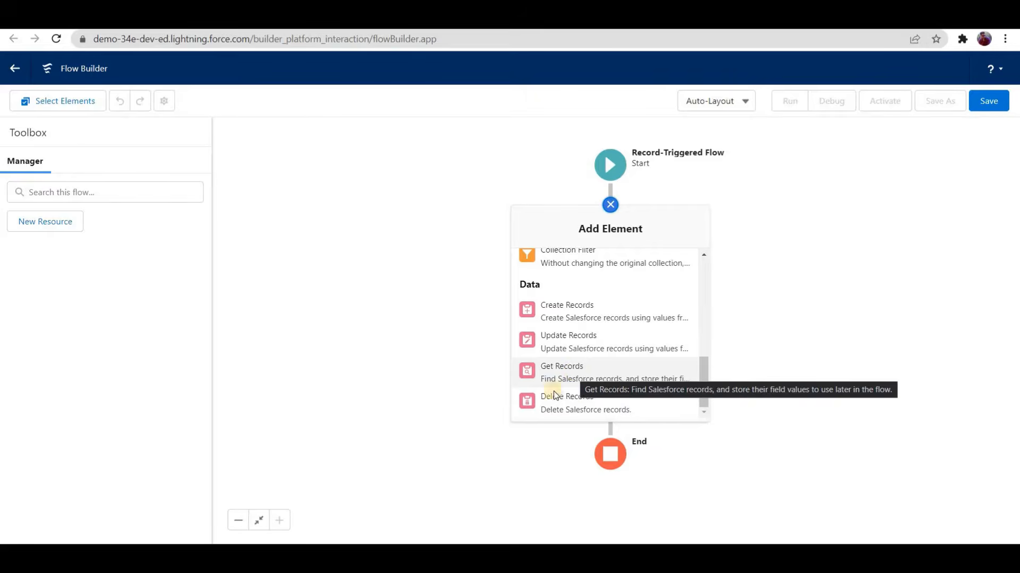
type("G")
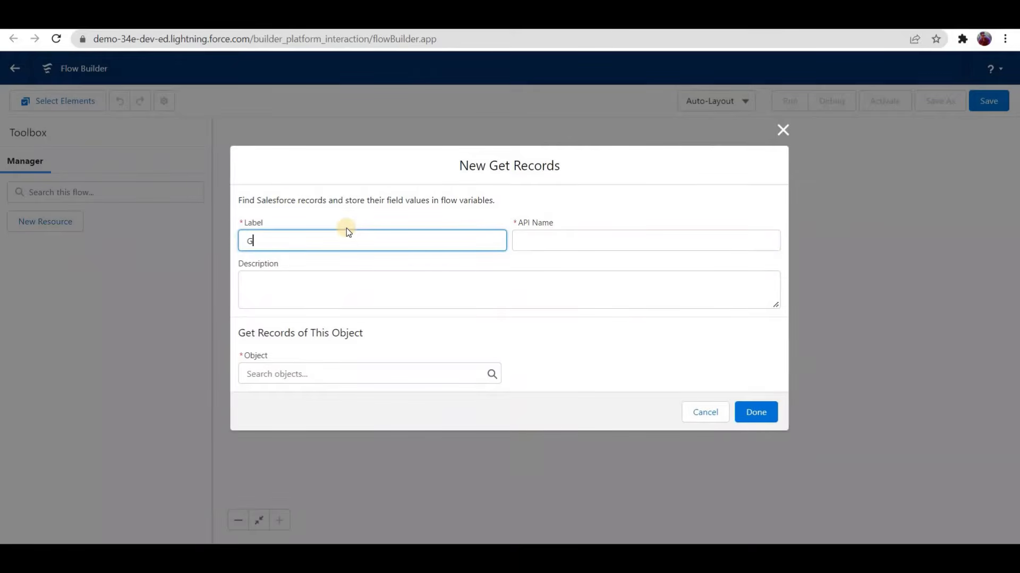
type("et All contacts related to the account")
left_click(364, 300)
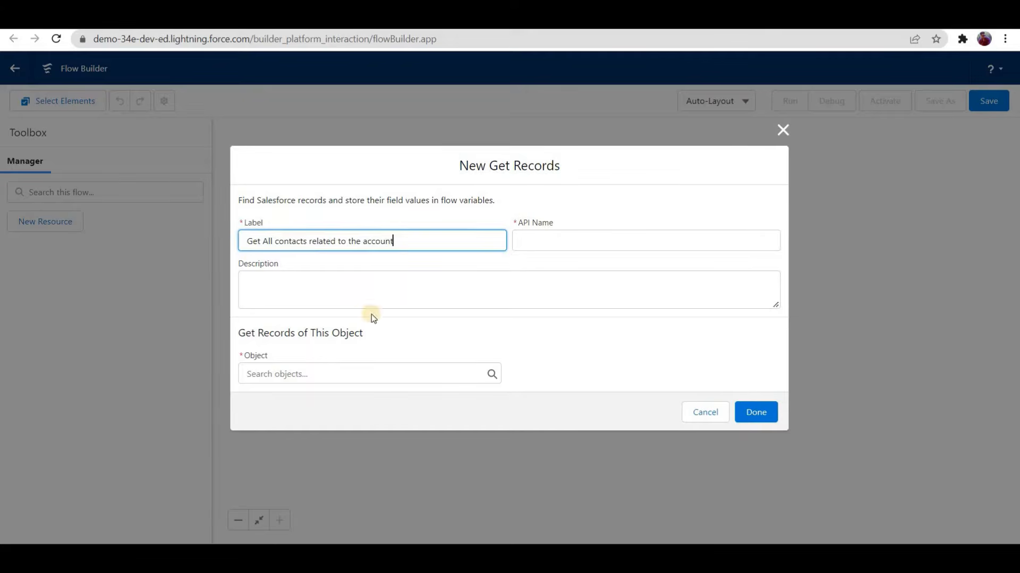
Step: Set the Get Records element to retrieve records of the Contact object
left_click(356, 372)
type("contact")
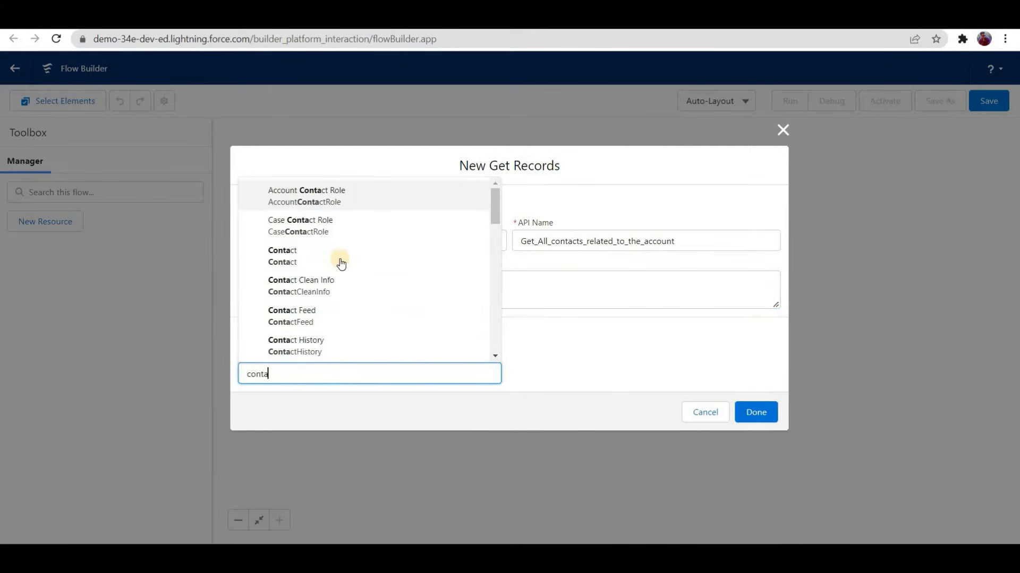
key("Down")
key("Down")
key("Down")
key("Up")
key("Return")
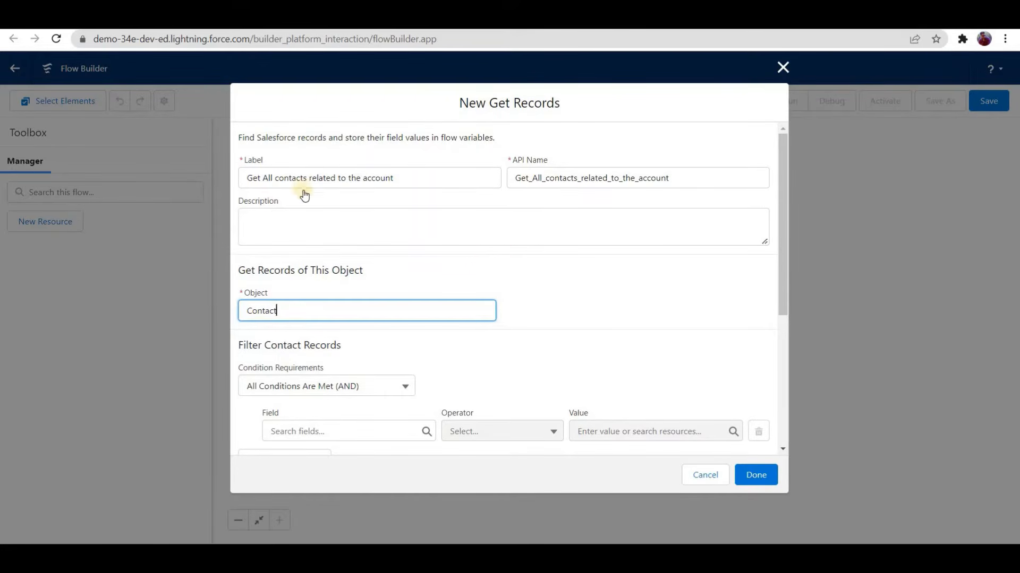
Step: Filter the contact records by the condition AccountId Equals $Record > Account ID
scroll(307, 225, "down", 4)
scroll(348, 264, "up", 3)
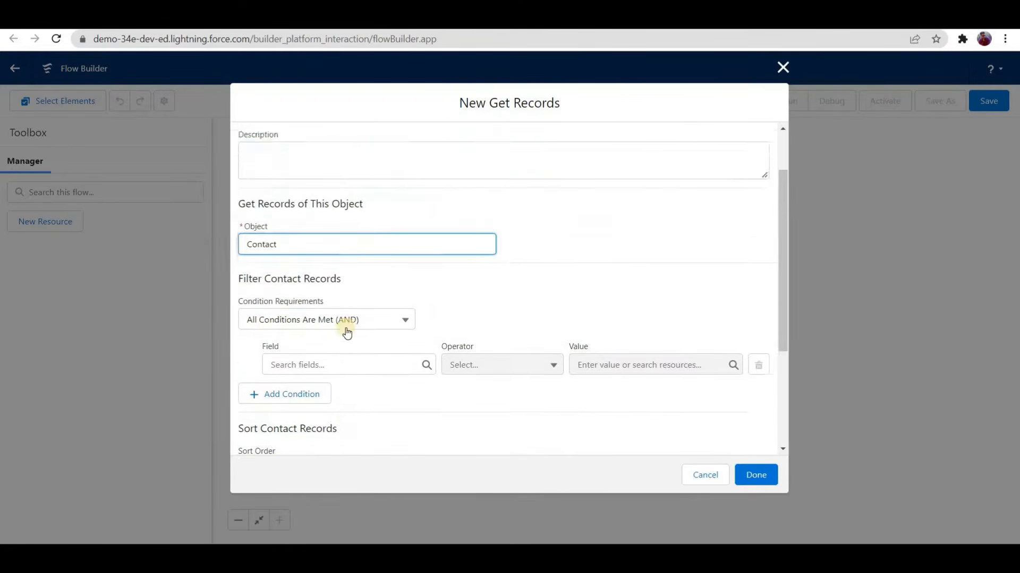
left_click(354, 365)
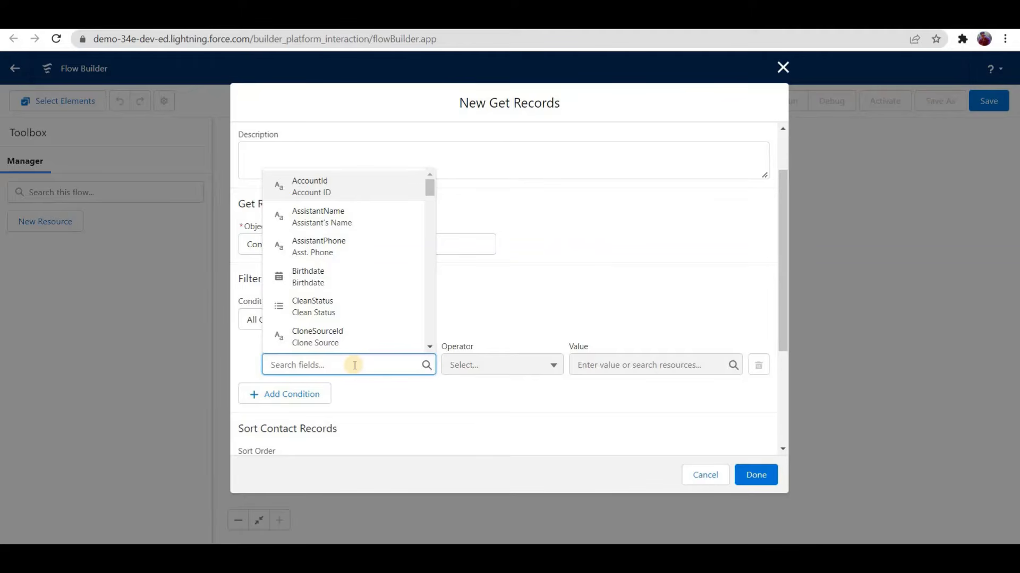
type("accoun")
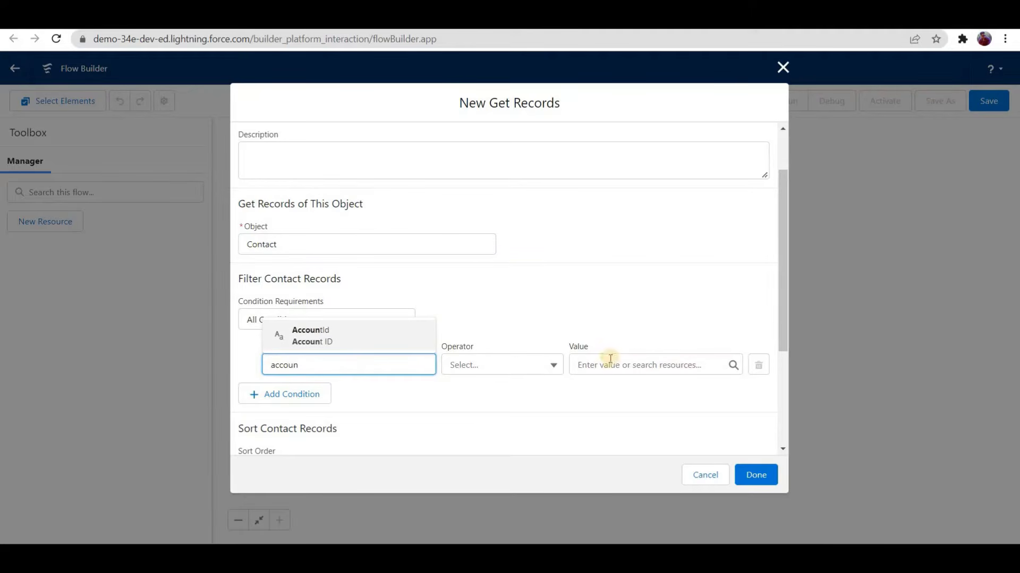
key("Return")
left_click(610, 362)
scroll(617, 287, "down", 3)
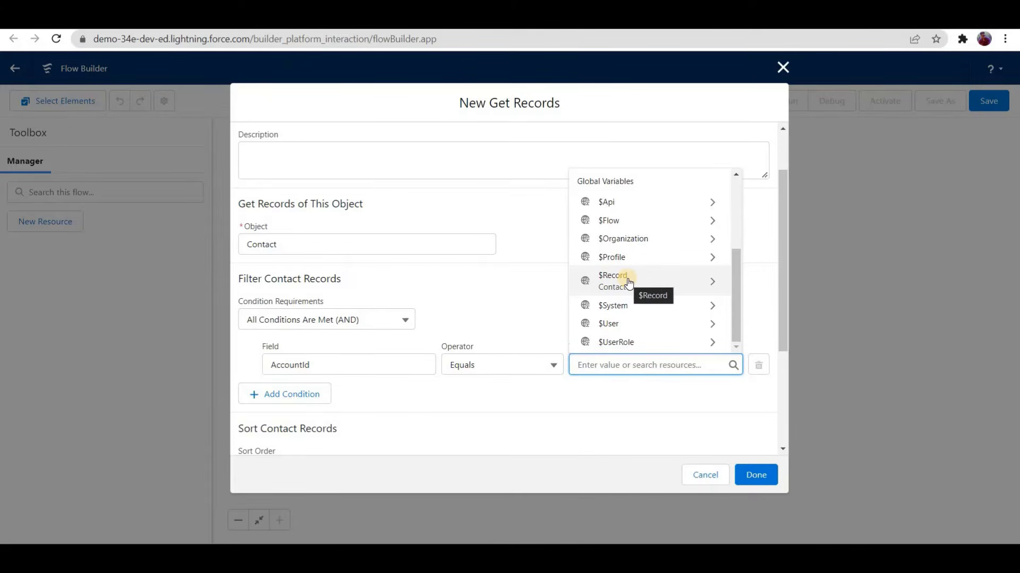
left_click(628, 283)
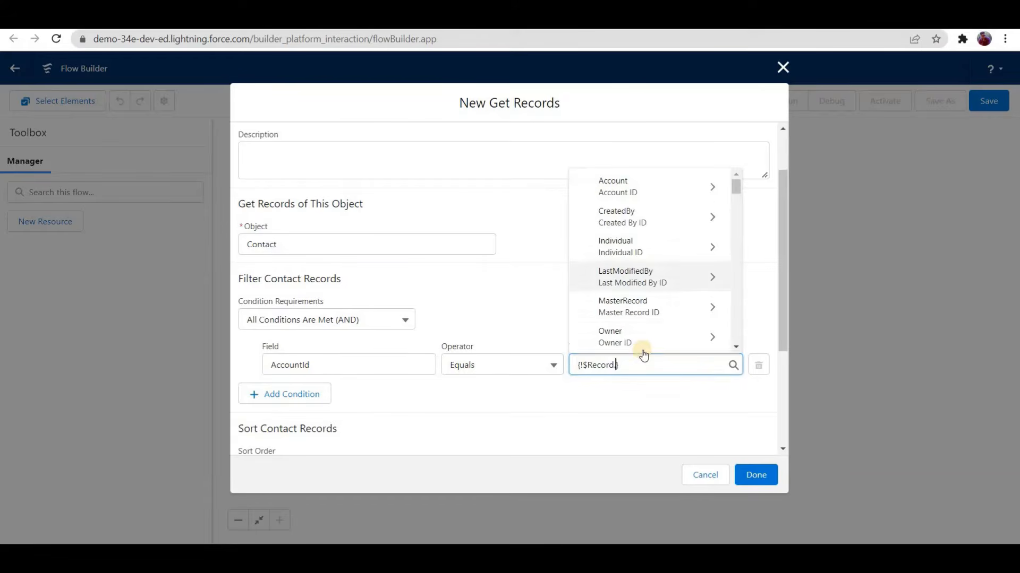
type("a")
type("ccount")
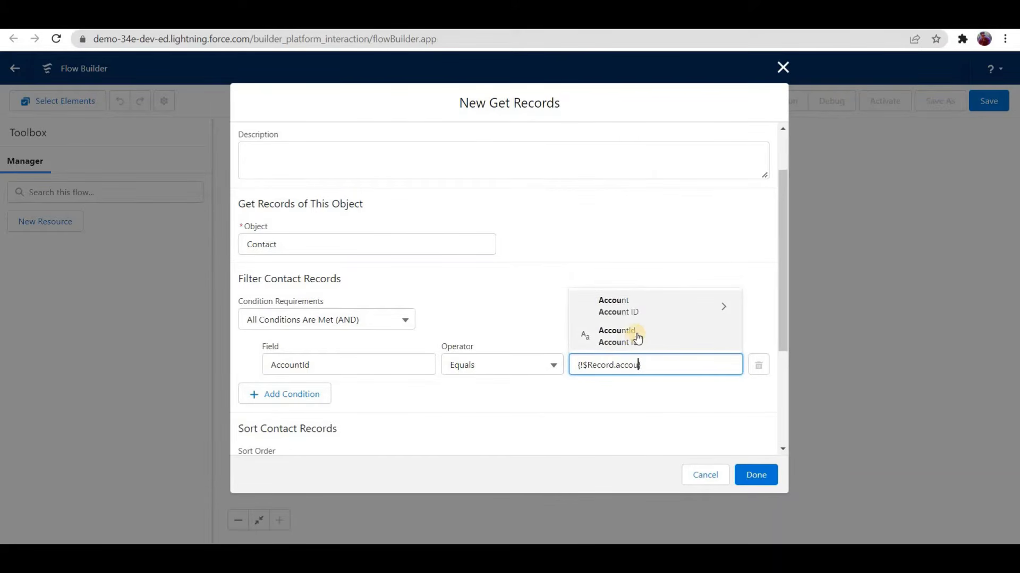
Step: Set the Get Records element to store all records with all fields stored automatically, and finish the element
left_click(276, 208)
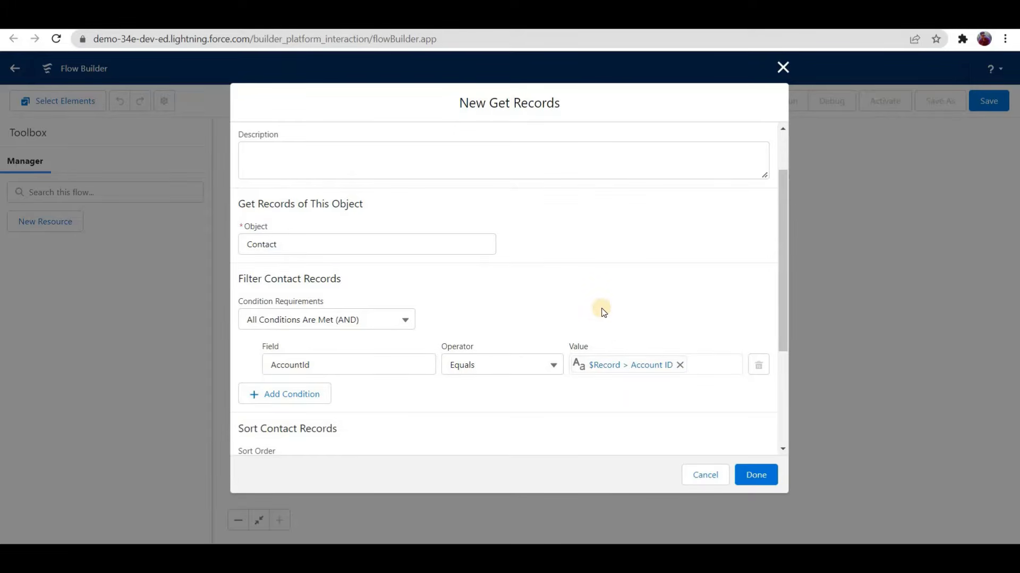
scroll(251, 364, "down", 3)
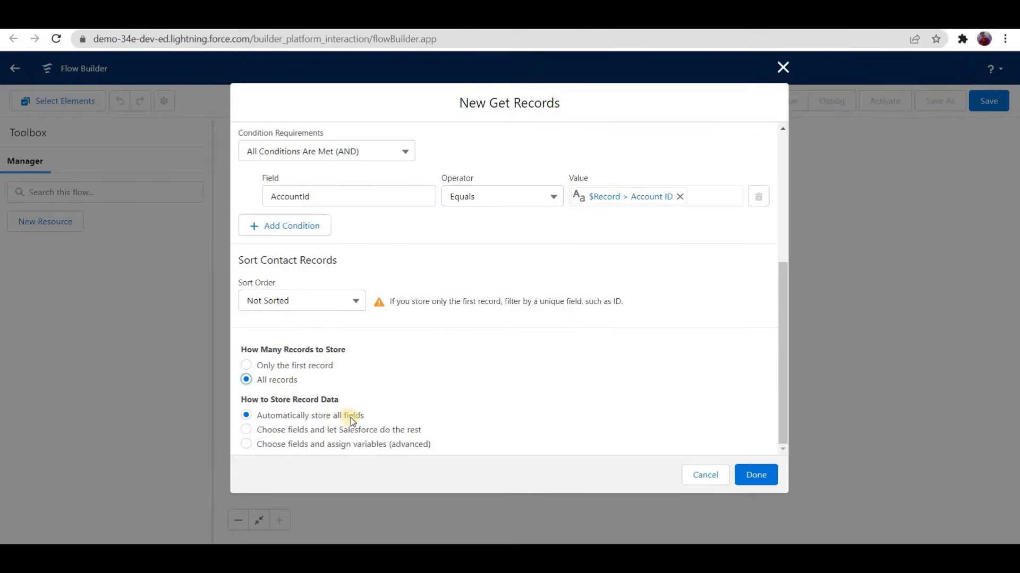
left_click(753, 471)
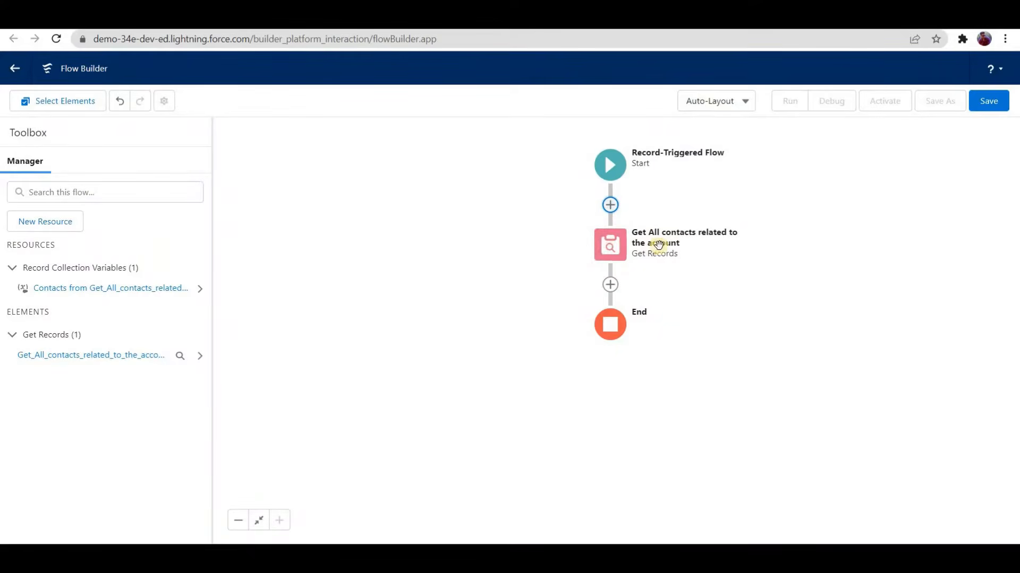
Step: Create a variable resource named ContactsSize with data type Number and 0 decimal places
left_click(45, 222)
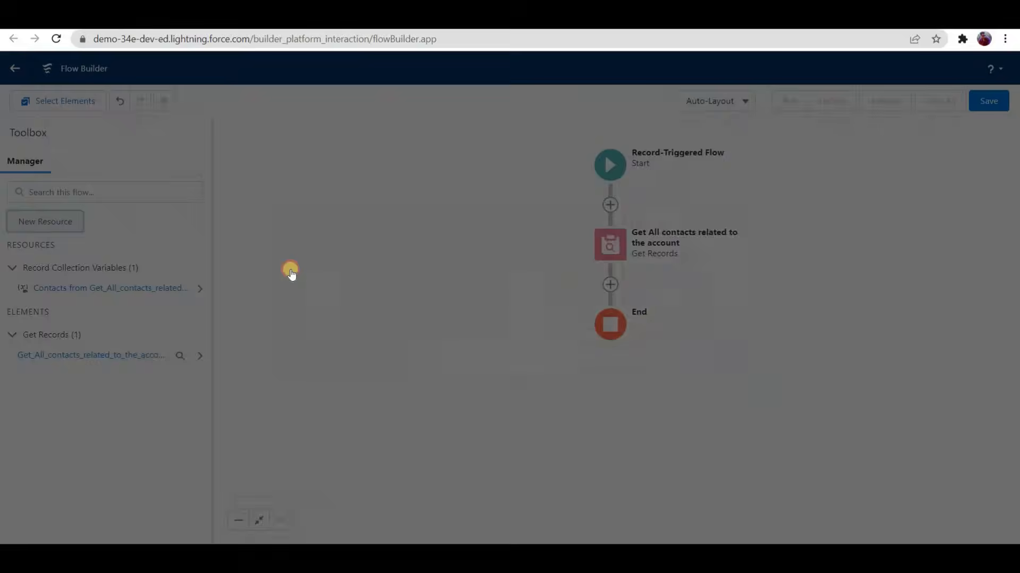
left_click(290, 248)
left_click(303, 261)
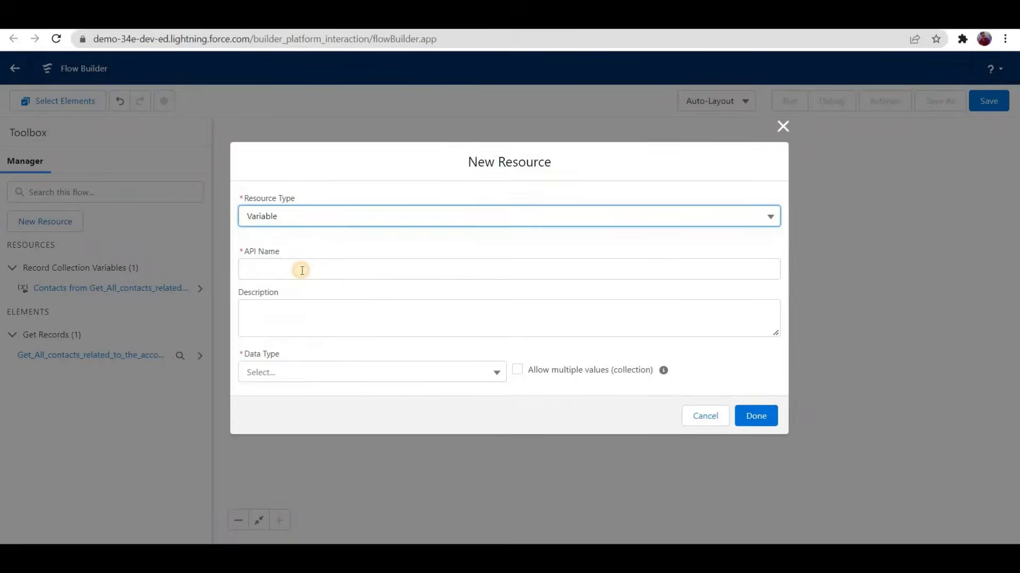
left_click(301, 270)
type("ContactsS")
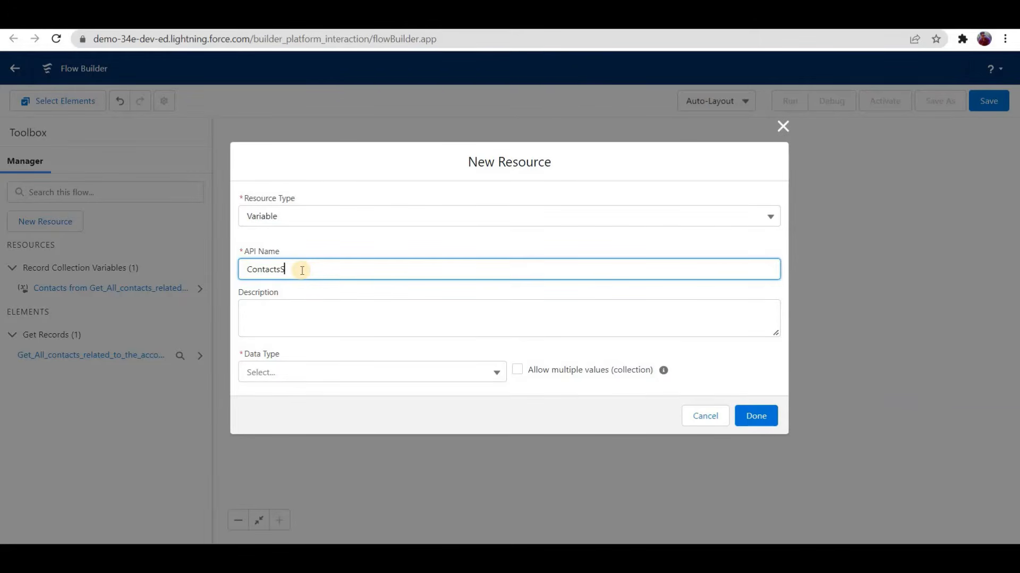
type("o")
left_click(352, 378)
left_click(291, 238)
left_click(293, 360)
key("BackSpace")
type("0")
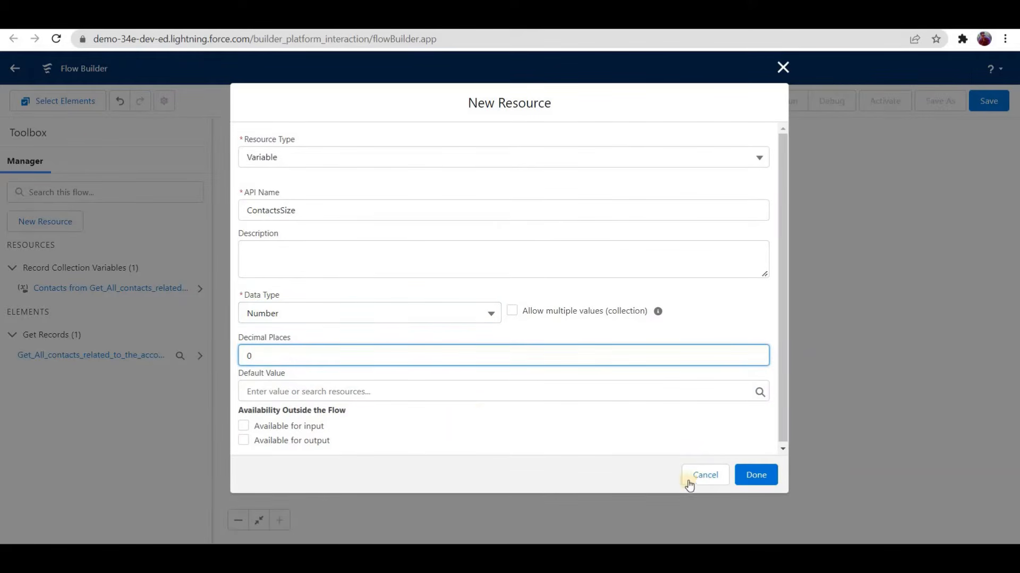
left_click(774, 474)
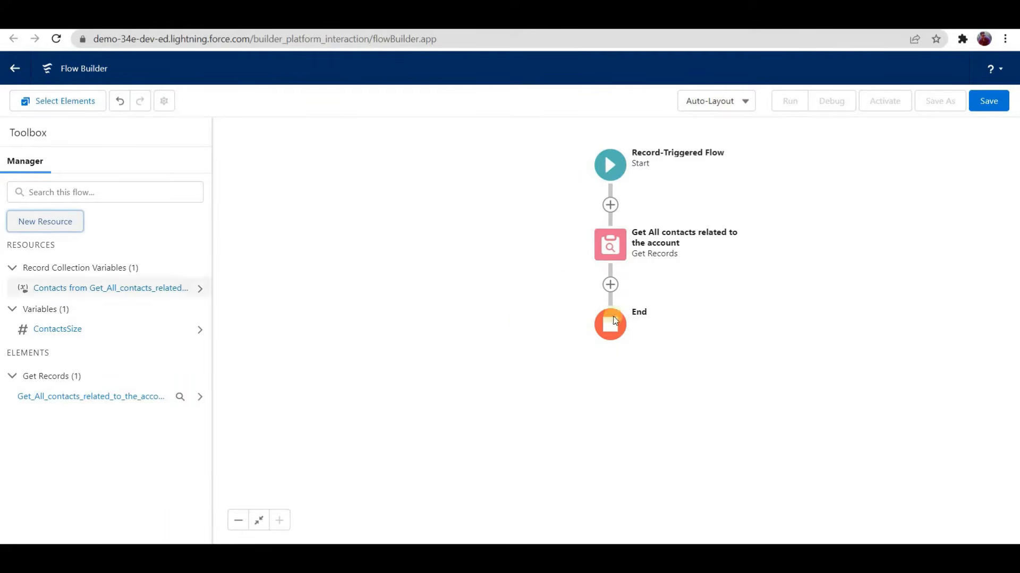
Step: Add an Assignment element after the Get Records element, labelled "Assign List Size to ContactSize Variable"
left_click(609, 286)
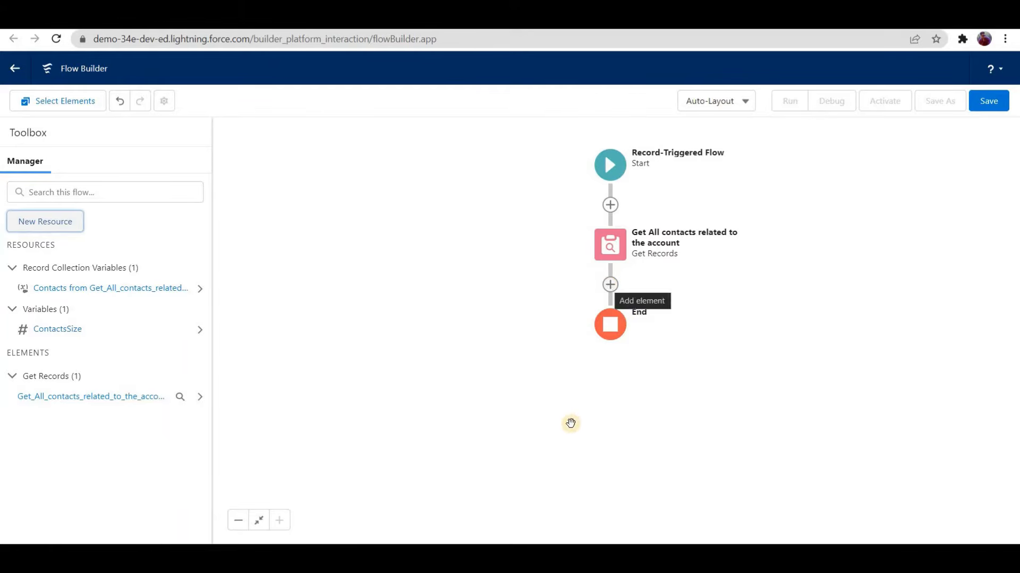
scroll(571, 425, "down", 3)
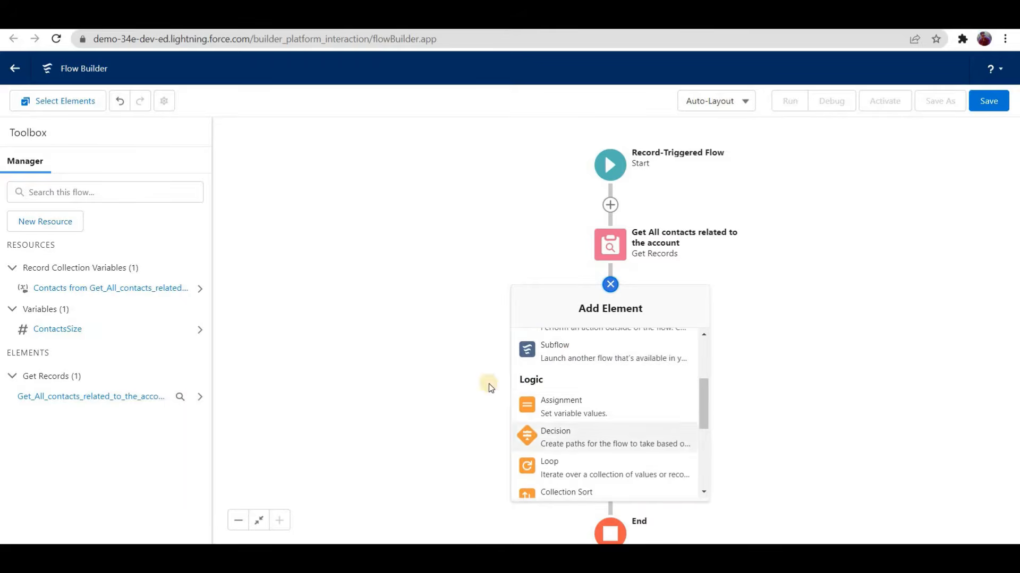
type("Assign")
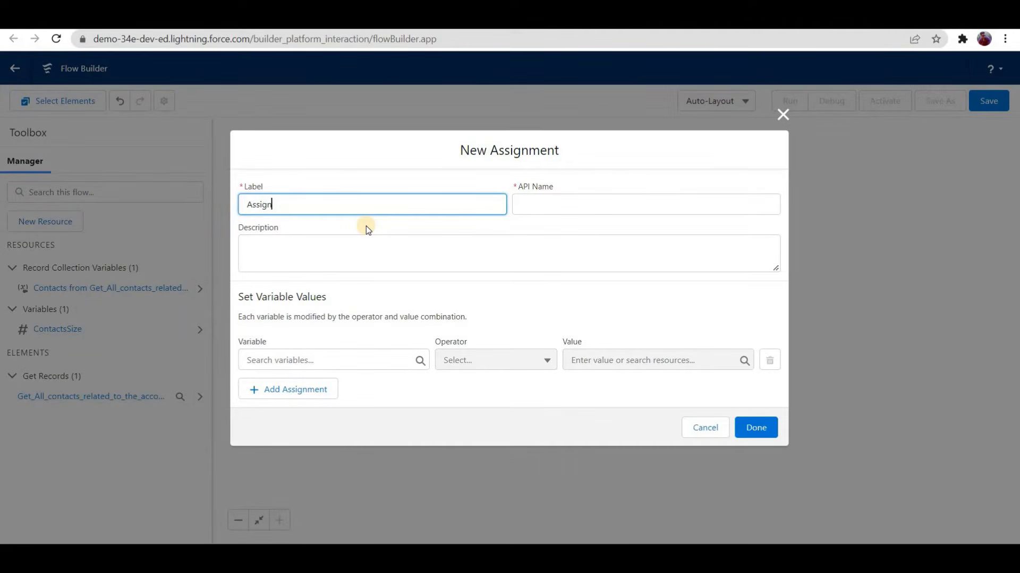
type(" List Size to C")
type("ize Variable")
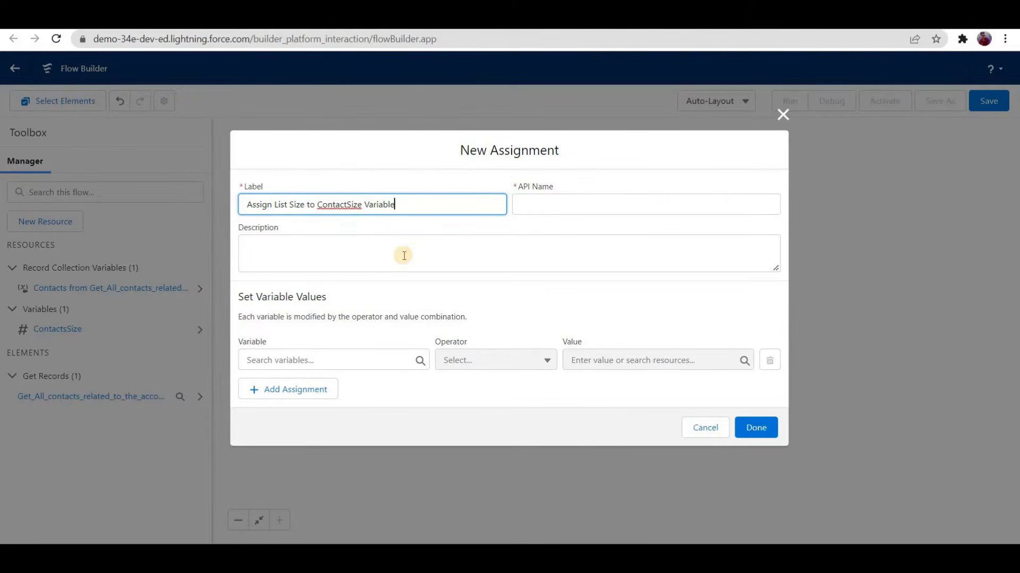
left_click(399, 245)
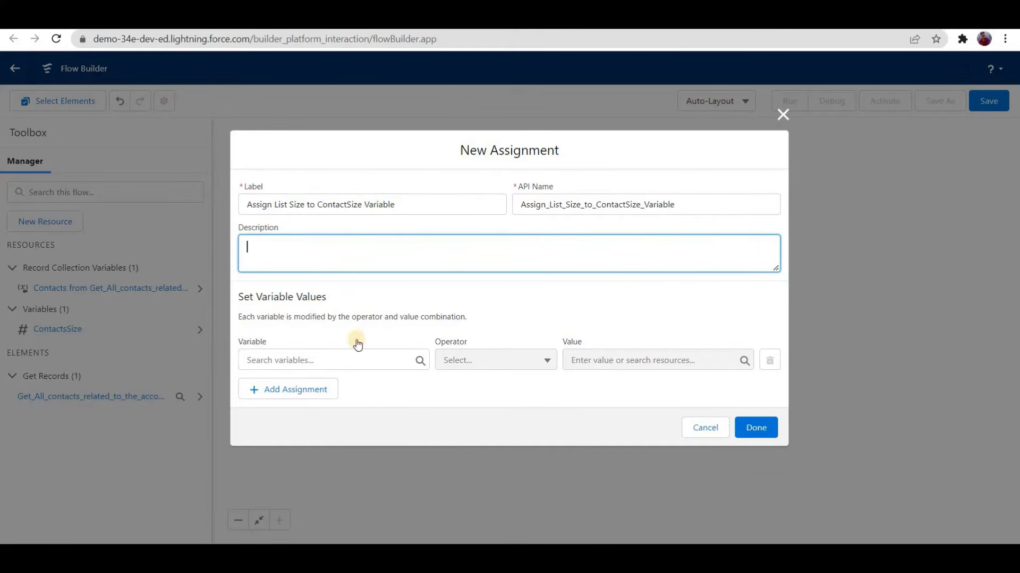
Step: Assign ContactsSize with the operator Equals Count to the Get_All_contacts_related_to_the_account collection, and finish the element
left_click(329, 360)
left_click(281, 278)
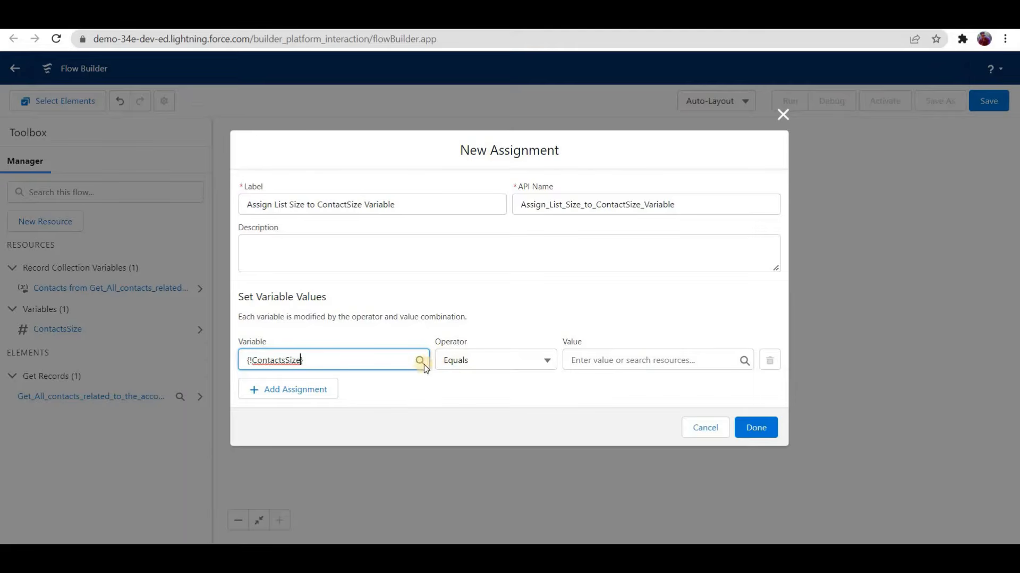
left_click(494, 360)
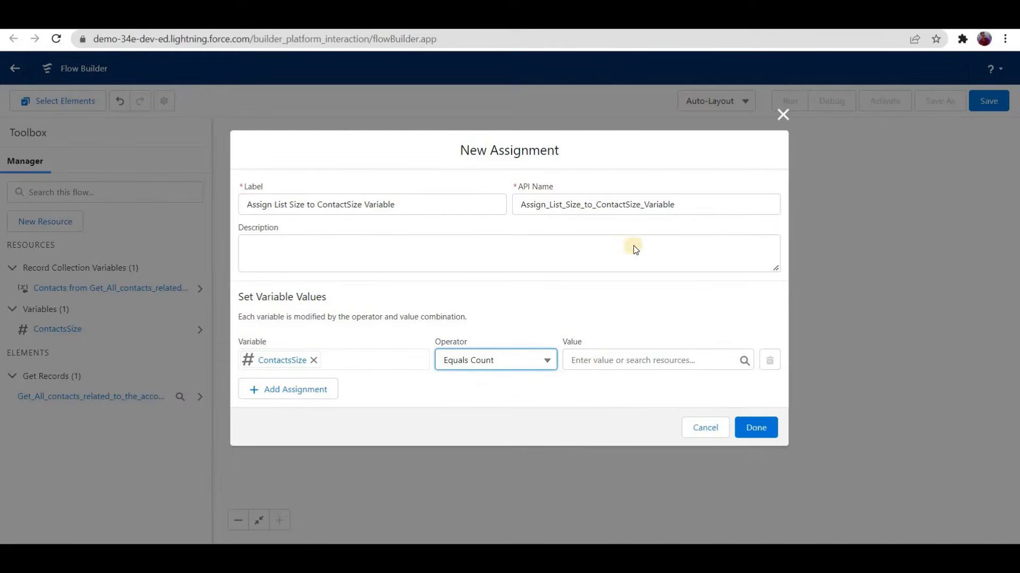
left_click(647, 353)
left_click(661, 227)
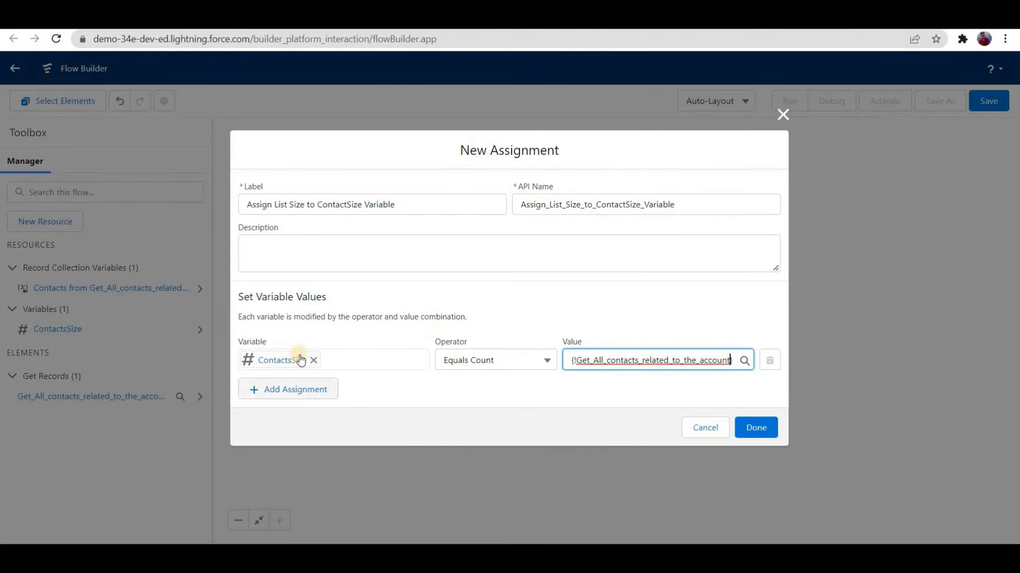
left_click(747, 428)
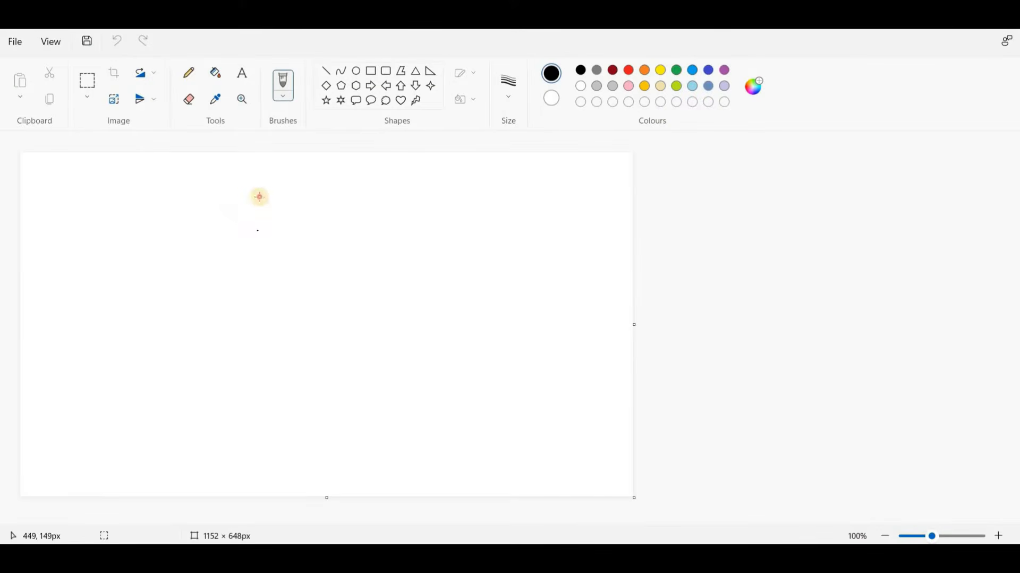
Step: Switch to Paint and sketch account A1 with branches to contacts C1, C2 and C3, writing "= 3" beside A1
mouse_move(245, 229)
left_mouse_down()
mouse_move(244, 212)
mouse_move(273, 225)
mouse_move(264, 211)
mouse_move(292, 213)
left_mouse_up()
mouse_move(247, 252)
left_mouse_down()
mouse_move(172, 332)
mouse_move(203, 351)
mouse_move(270, 273)
mouse_move(295, 337)
mouse_move(325, 346)
left_mouse_up()
left_click(282, 326)
mouse_move(295, 253)
left_mouse_down()
mouse_move(366, 308)
mouse_move(373, 336)
mouse_move(405, 328)
mouse_move(393, 336)
left_mouse_up()
left_click(383, 261)
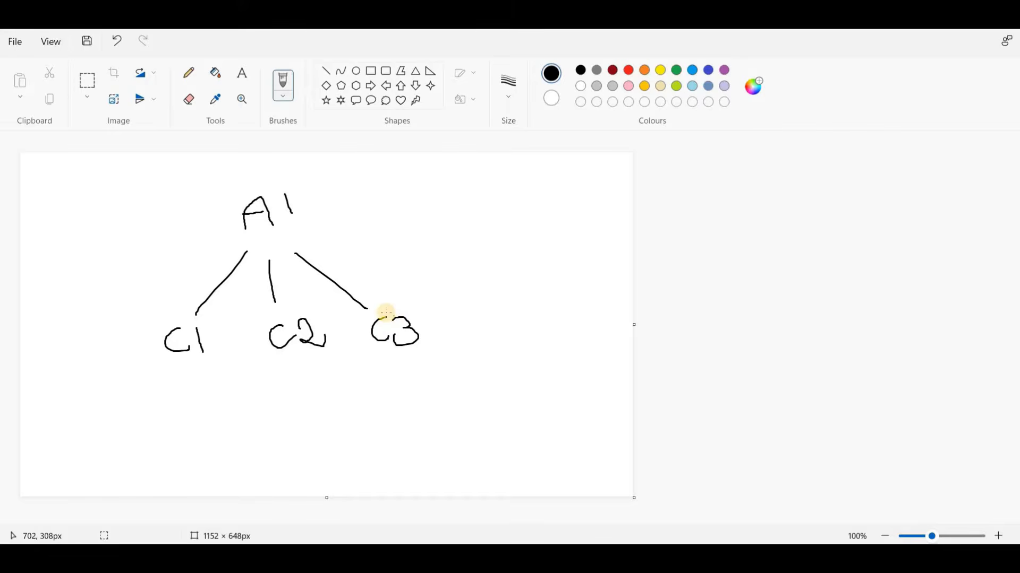
left_click_drag(306, 201, 341, 205)
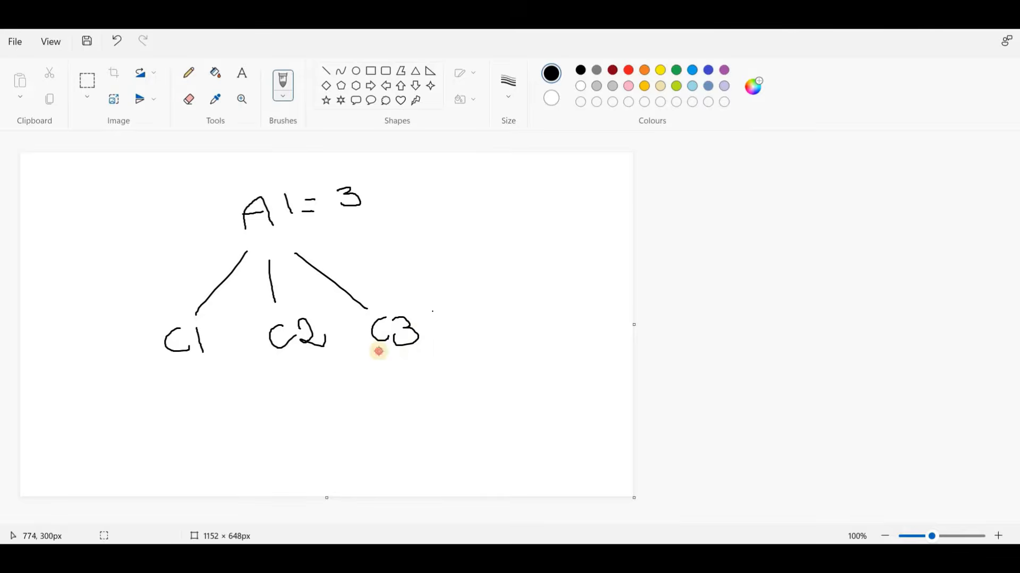
Step: Cross out contact C3 in the sketch, and check the trigger settings at the start of the flow
left_click_drag(434, 288, 369, 366)
left_click(414, 381)
left_click_drag(349, 298, 436, 355)
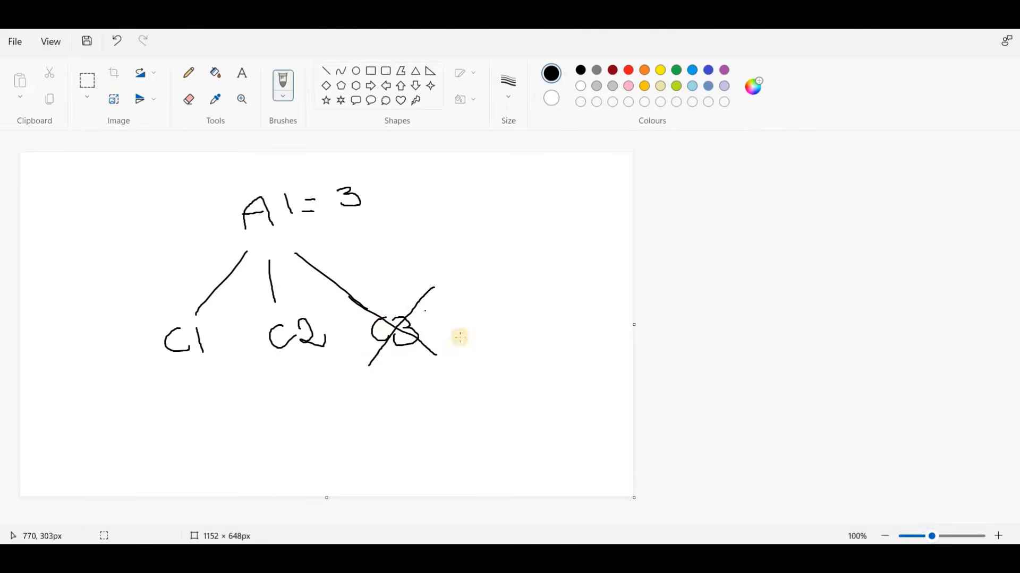
key("super+3")
left_click(593, 155)
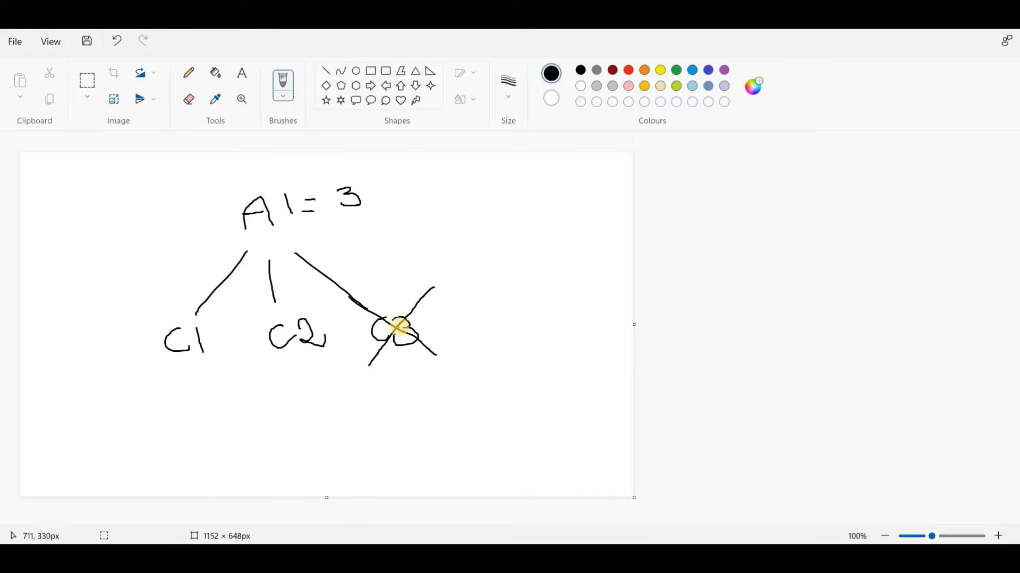
Step: Draw an arrow from C3 to A1 and a curve under the three contacts, captioned "3 conts"
left_click_drag(388, 317, 303, 242)
left_click_drag(181, 373, 263, 373)
left_click_drag(400, 350, 264, 371)
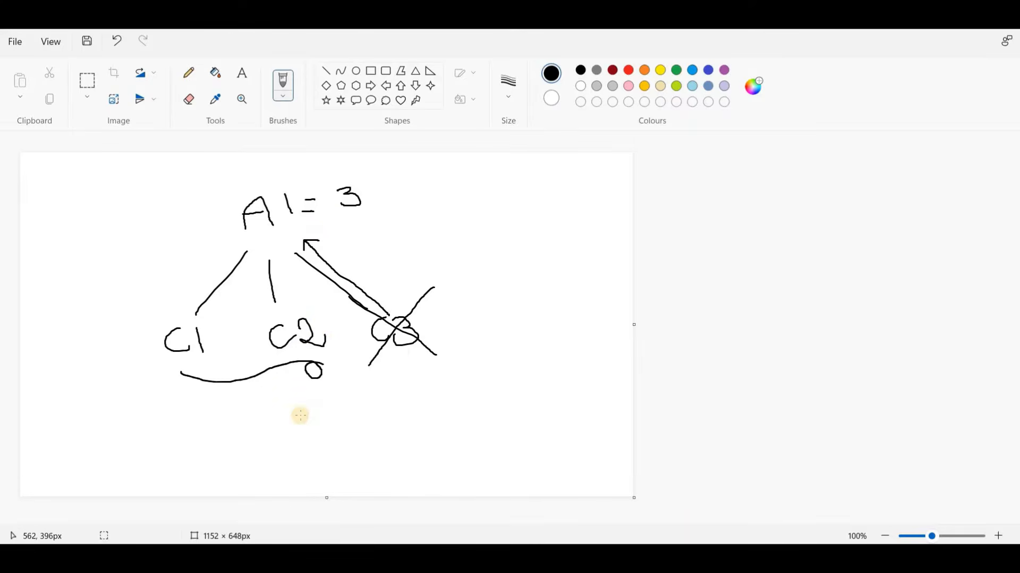
left_click_drag(318, 428, 295, 436)
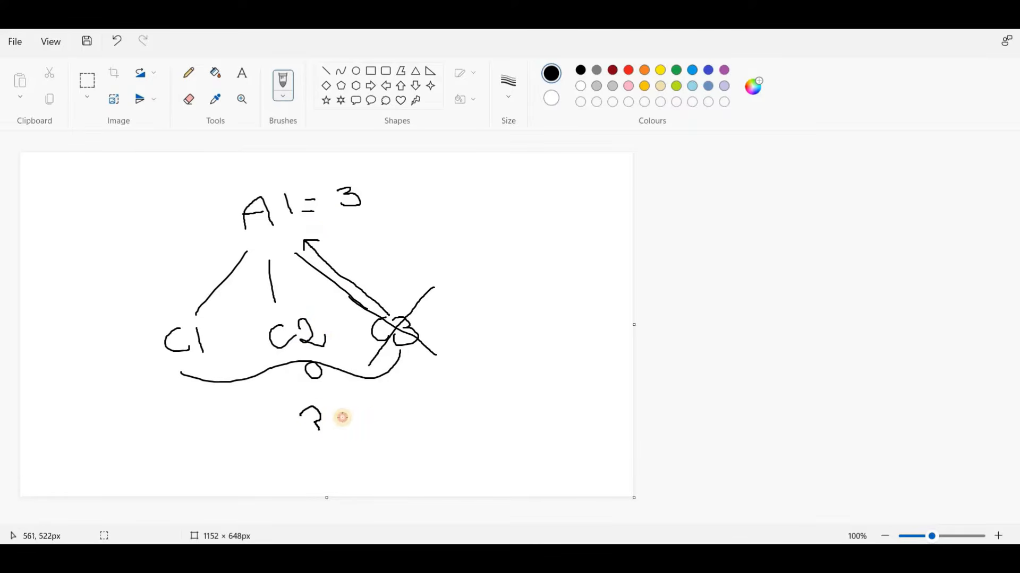
left_click_drag(372, 415, 388, 439)
mouse_move(389, 392)
left_mouse_down()
mouse_move(412, 430)
mouse_move(405, 408)
mouse_move(422, 424)
left_mouse_up()
Step: Glance at the flow in Flow Builder, and back in Paint write a circled 3 after "3 conts ="
left_click(587, 548)
left_click(564, 503)
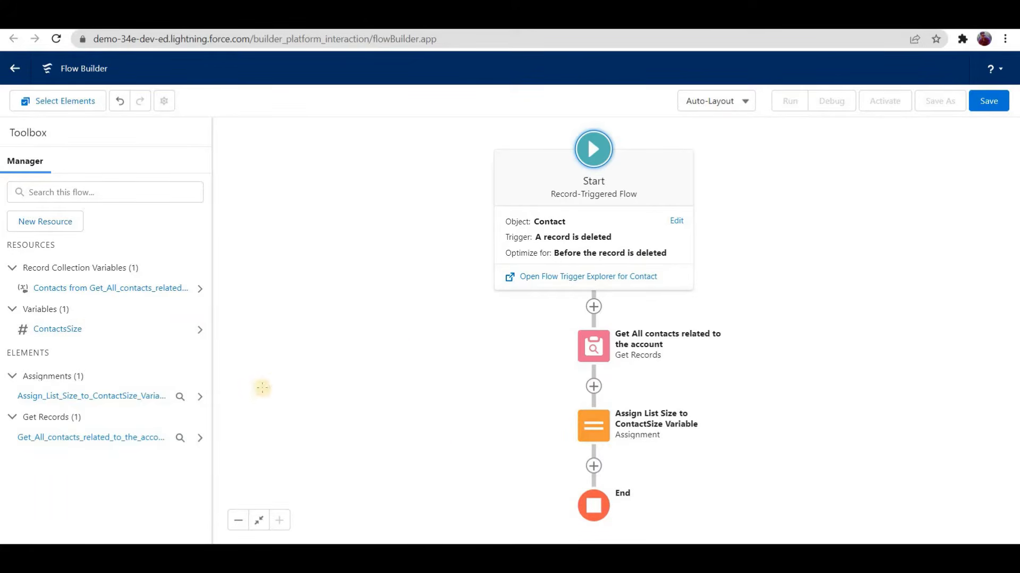
key("alt+Tab")
left_click_drag(461, 416, 485, 415)
mouse_move(498, 398)
left_mouse_down()
mouse_move(508, 389)
mouse_move(505, 422)
left_mouse_up()
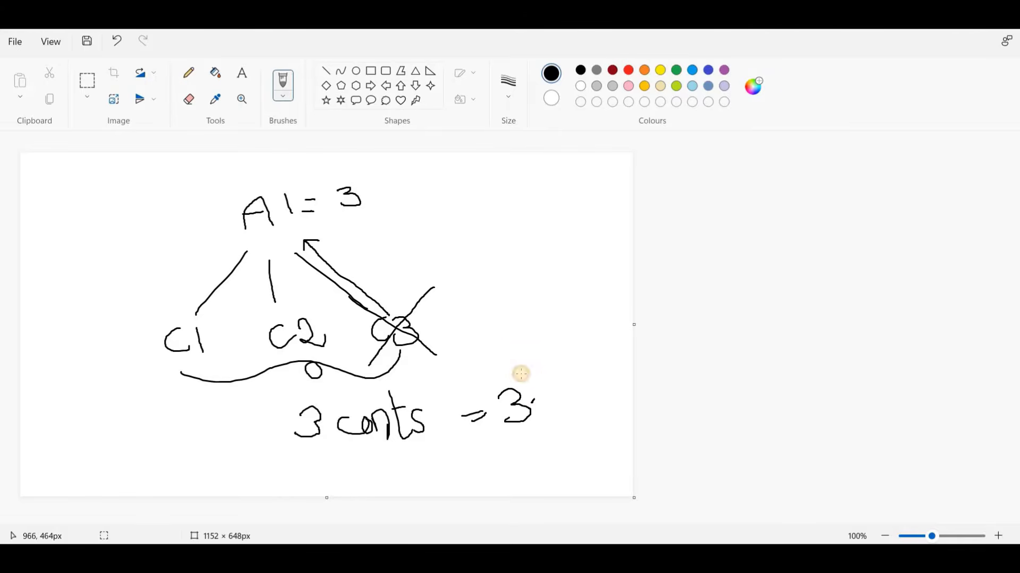
left_click_drag(522, 374, 524, 374)
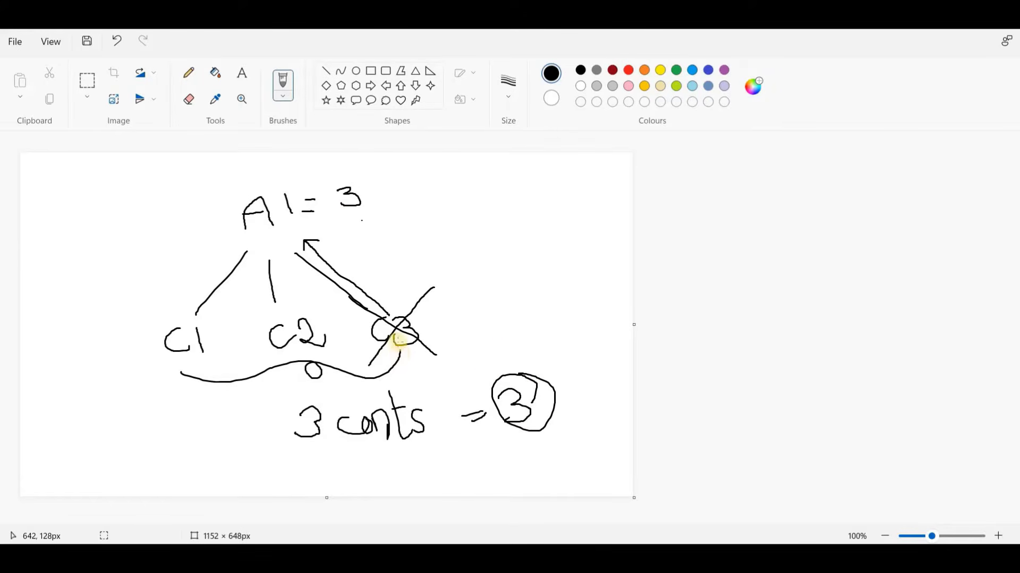
left_click(384, 249)
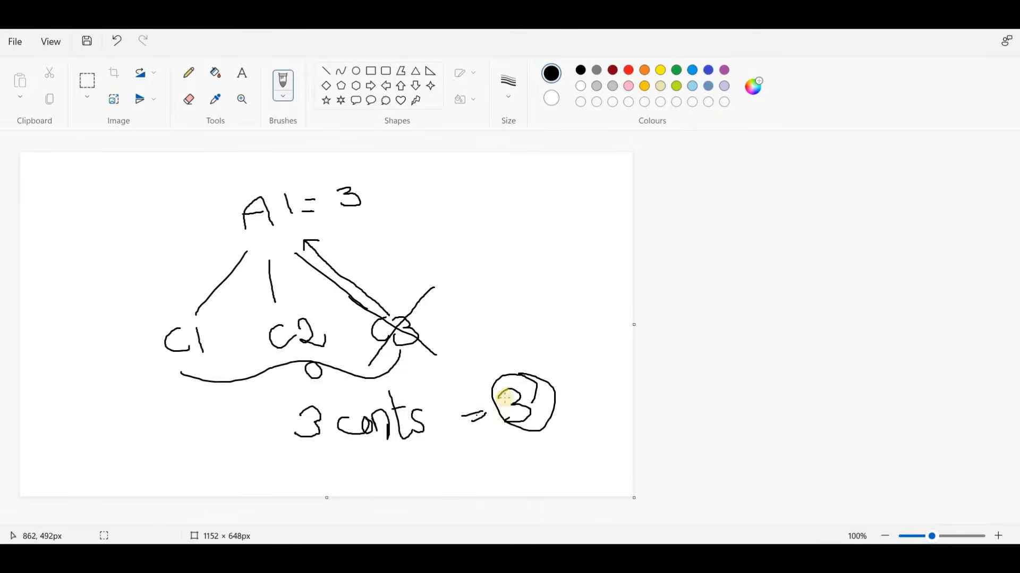
Step: Write "- 1" after the circled 3, circle the crossed-out C3, and overwrite the 3 in "3 conts" with a 2
left_click(544, 405)
left_click_drag(541, 405, 558, 404)
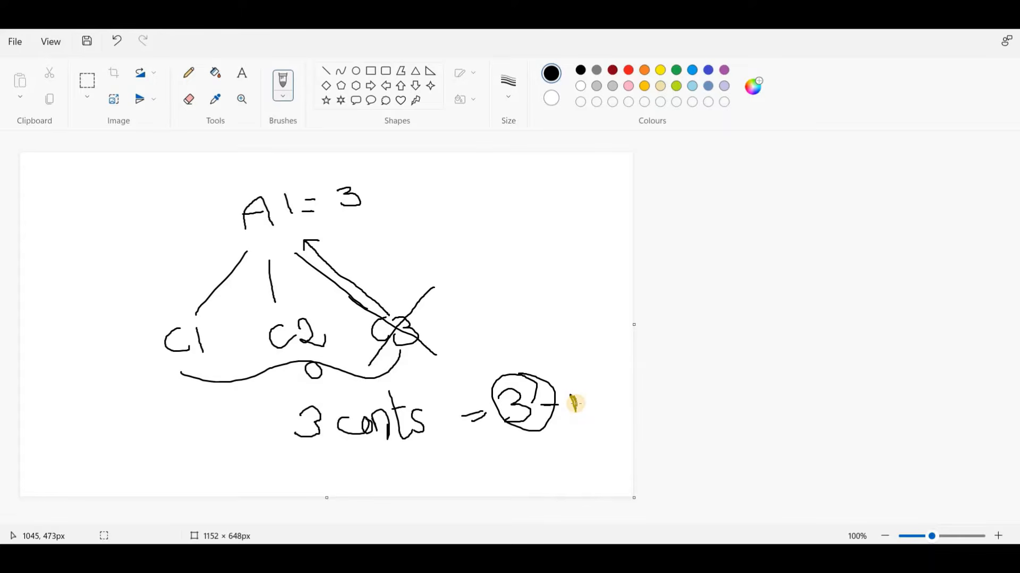
left_click(435, 321)
mouse_move(381, 351)
left_mouse_down()
mouse_move(423, 319)
mouse_move(417, 308)
mouse_move(408, 339)
left_mouse_up()
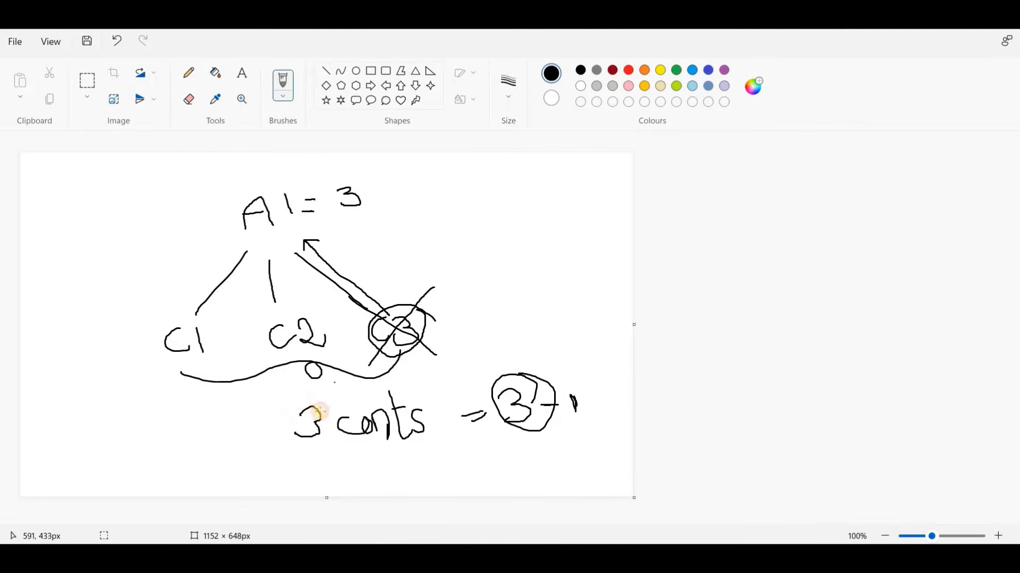
mouse_move(300, 432)
left_mouse_down()
mouse_move(371, 424)
mouse_move(357, 232)
mouse_move(371, 233)
left_mouse_up()
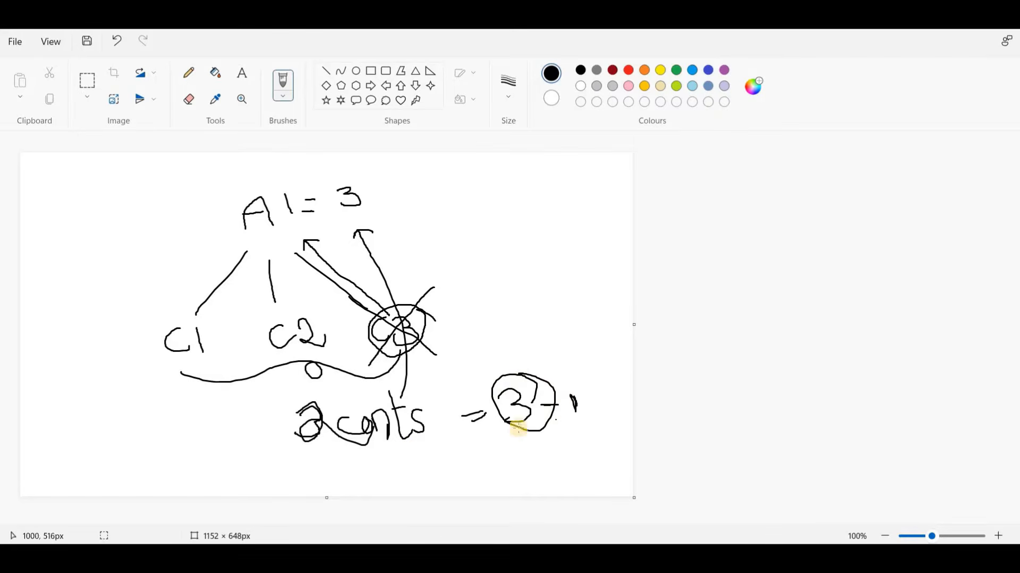
Step: Circle "3 - 1", write "= 2" below it, and draw an arrow from the 2 up to A1's value
mouse_move(563, 366)
left_mouse_down()
mouse_move(593, 396)
mouse_move(497, 405)
mouse_move(559, 384)
left_mouse_up()
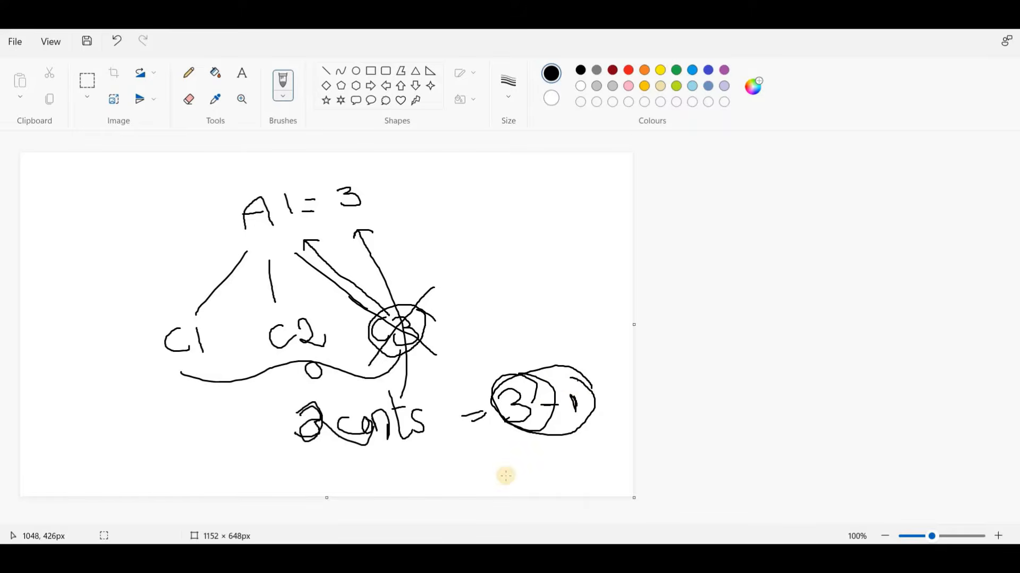
mouse_move(503, 470)
left_mouse_down()
mouse_move(580, 461)
mouse_move(600, 471)
mouse_move(499, 232)
left_mouse_up()
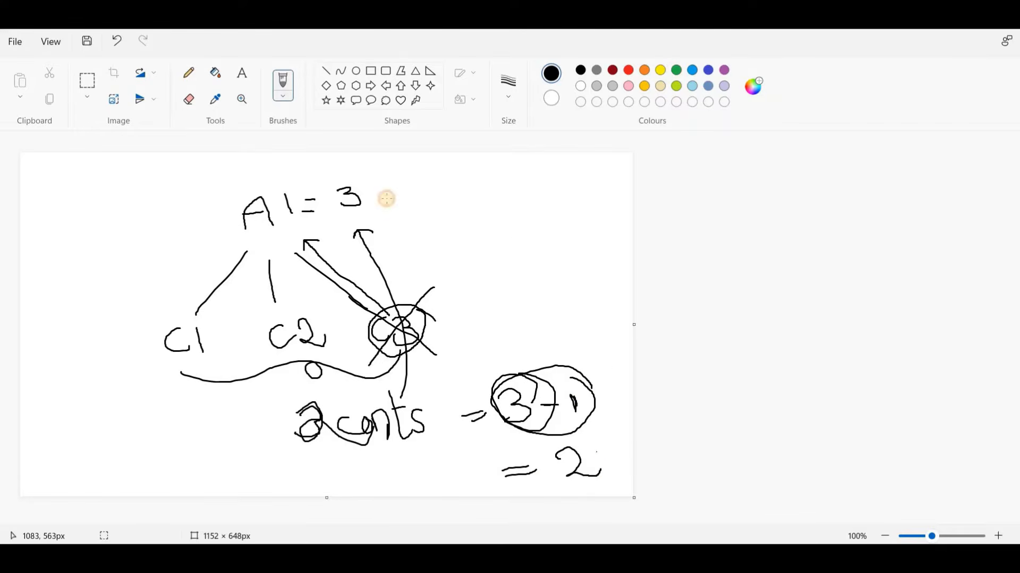
left_click_drag(380, 201, 387, 202)
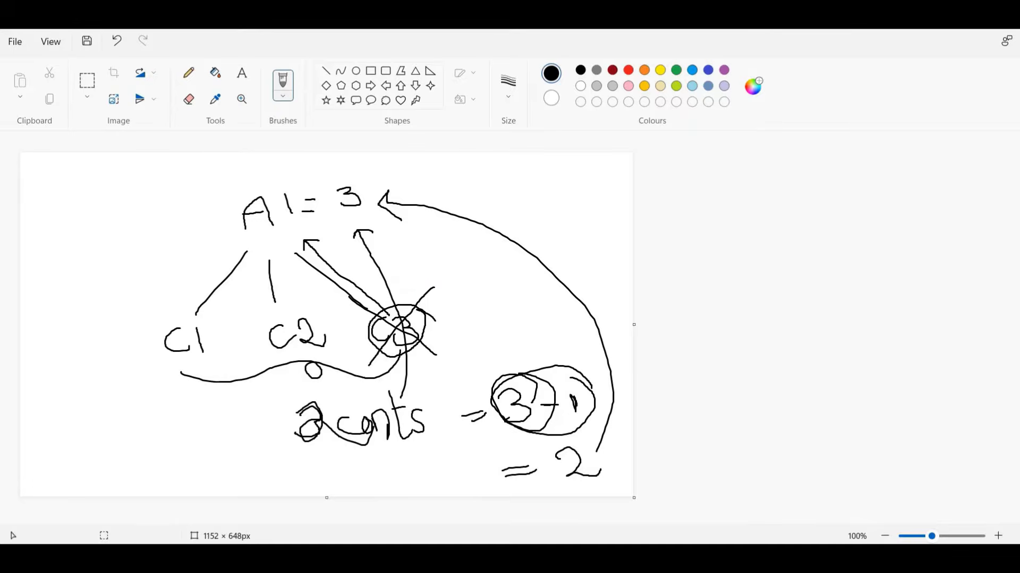
Step: Switch to Flow Builder and start a new Formula resource with the API name UpdatedContactsSize
left_click(523, 492)
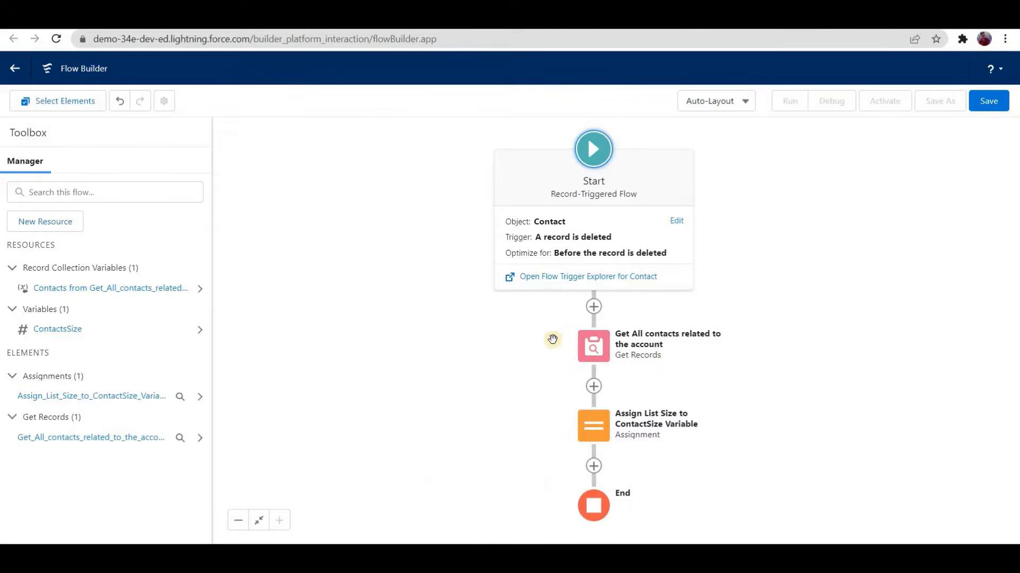
scroll(499, 336, "down", 3)
scroll(500, 336, "down", 2)
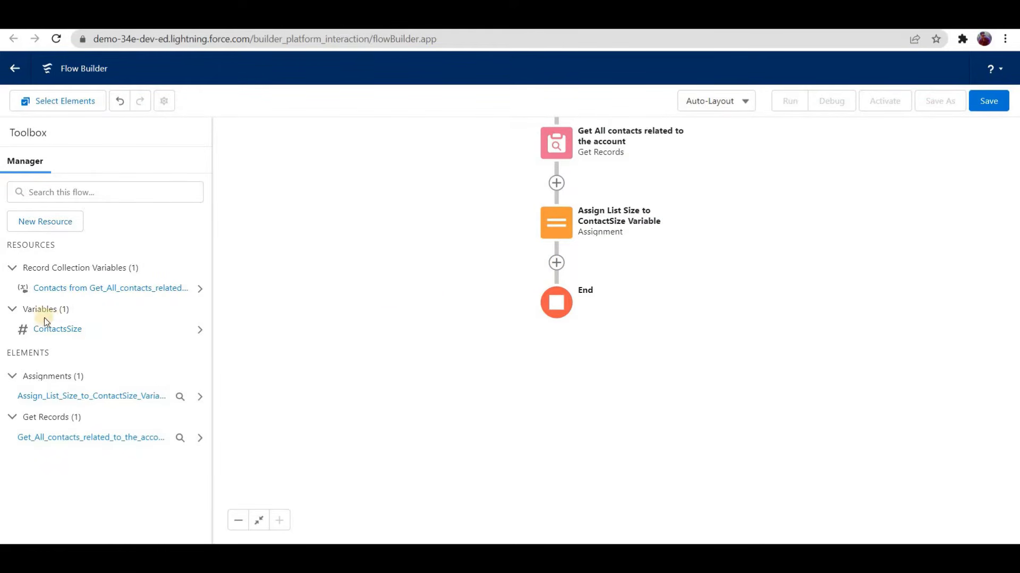
left_click(55, 226)
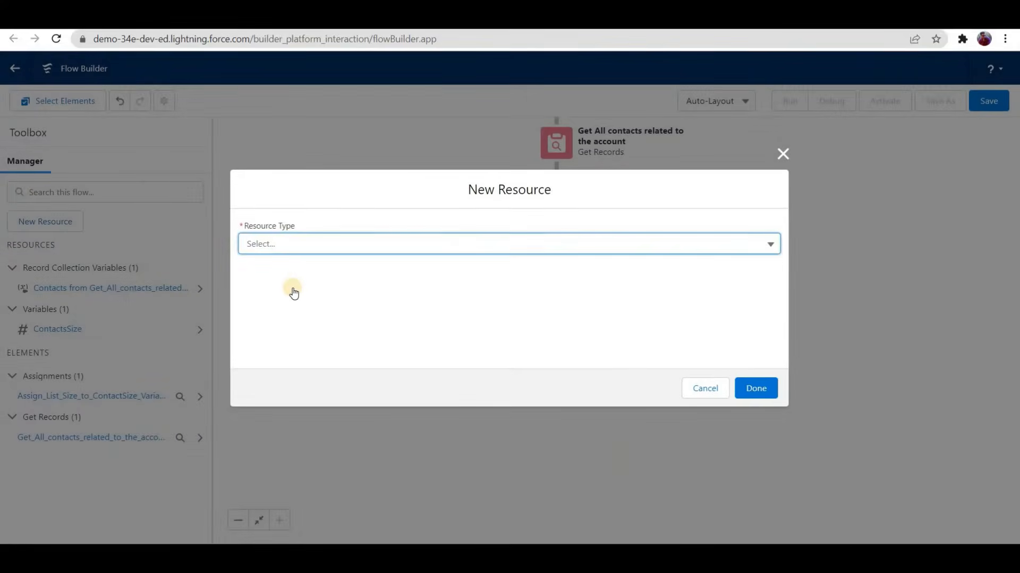
left_click(280, 317)
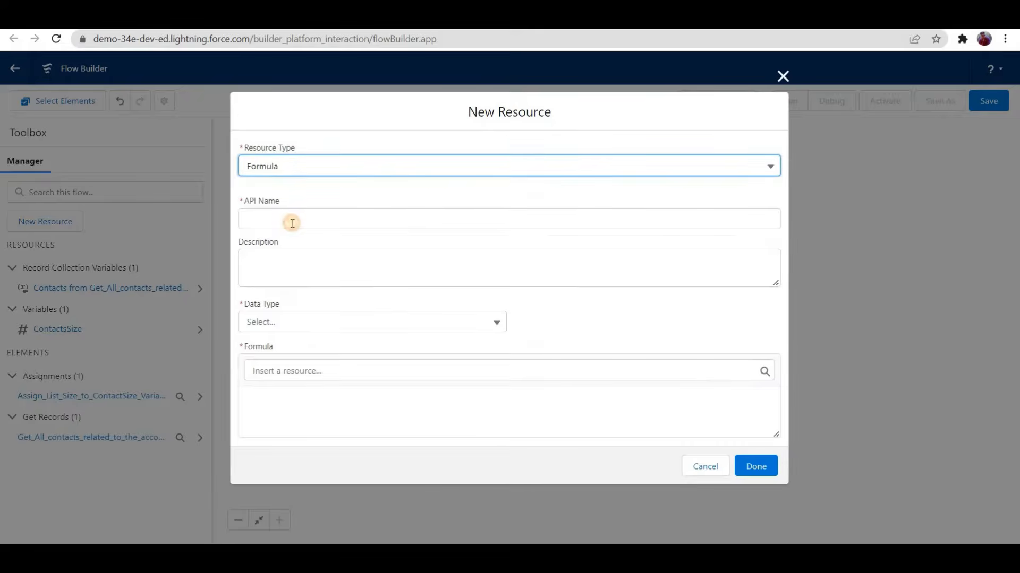
left_click(292, 223)
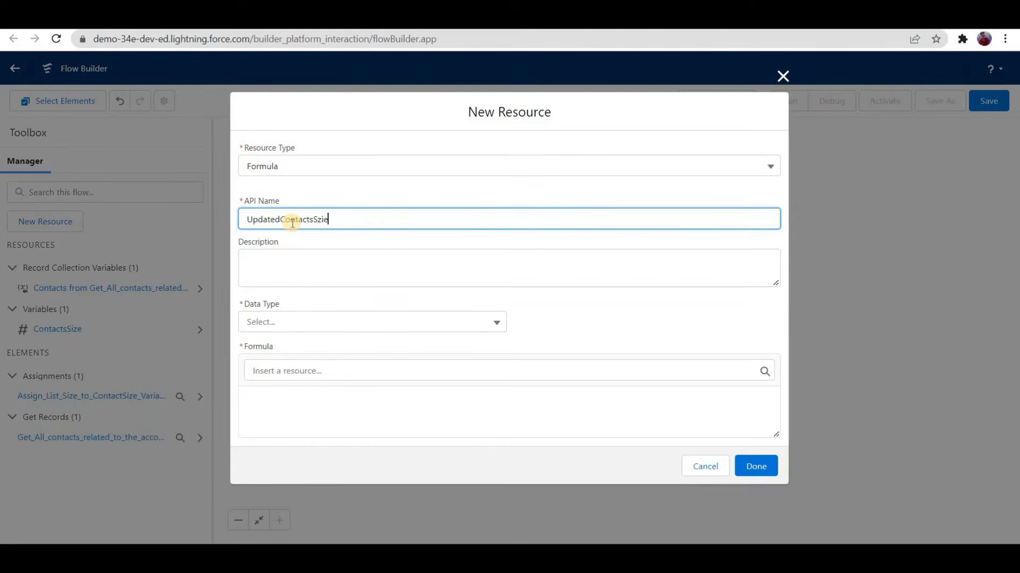
type("UpdatedContactsSiz")
Step: Set the formula resource's data type to Number with 0 decimal places
left_click(308, 331)
left_click(280, 365)
scroll(287, 343, "down", 1)
left_click(288, 341)
left_click(340, 408)
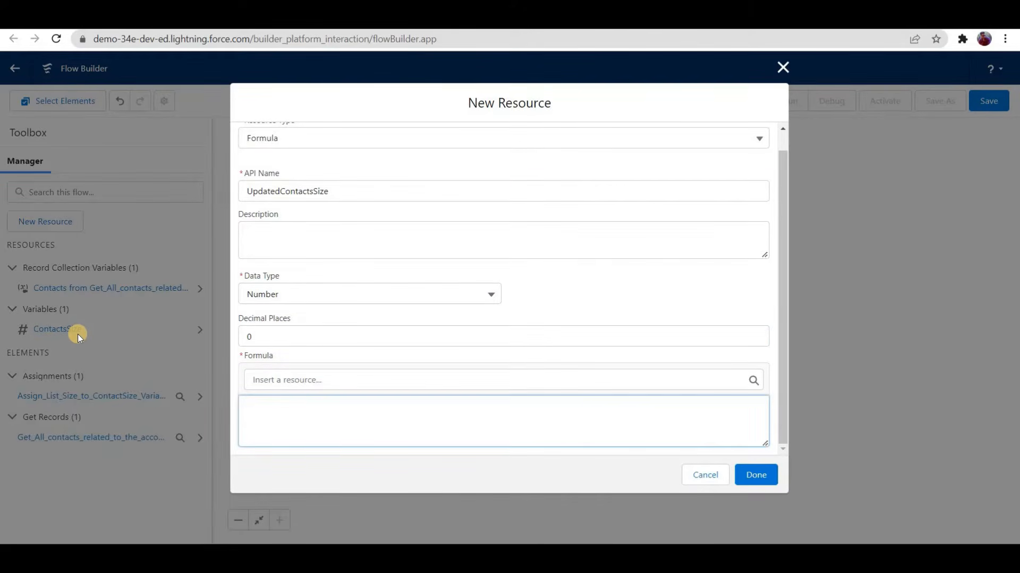
Step: Enter the formula {!ContactsSize}-1 for UpdatedContactsSize and finish the resource
left_click(277, 380)
left_click(298, 332)
left_click(327, 414)
left_click(756, 477)
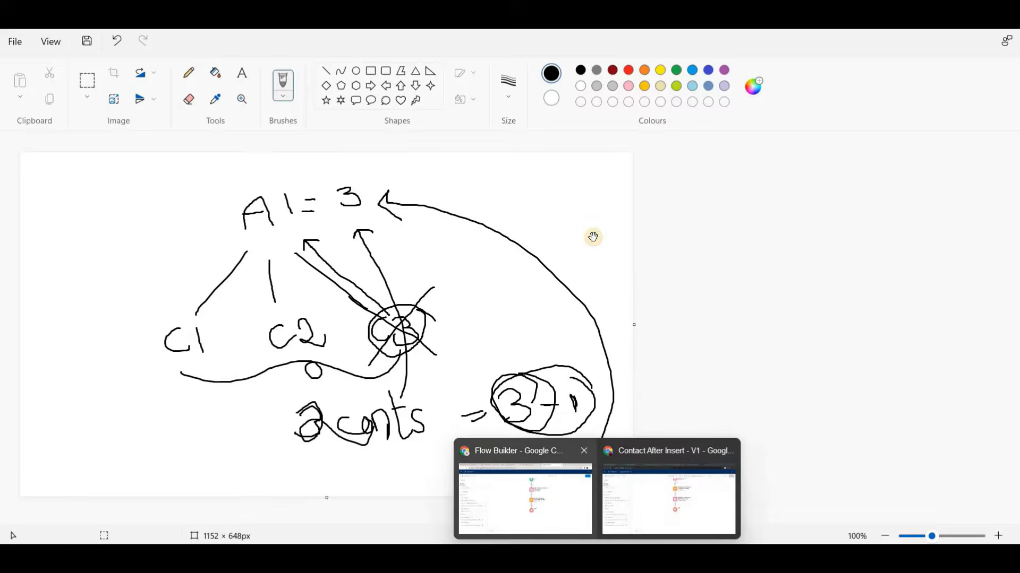
Step: Return to the unsaved flow in Flow Builder and review the UpdatedContactsSize formula's definition
left_click(547, 494)
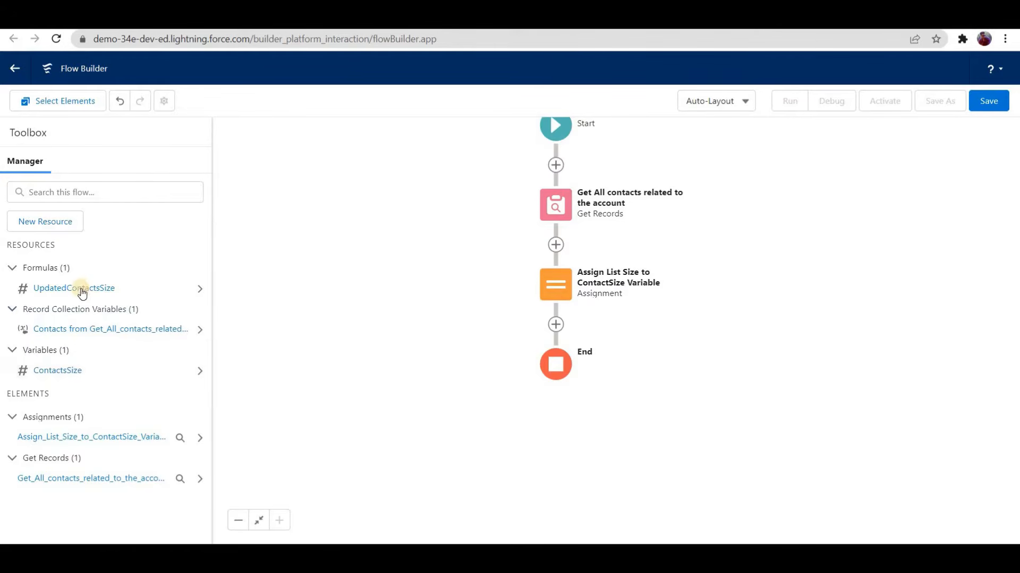
left_click(145, 298)
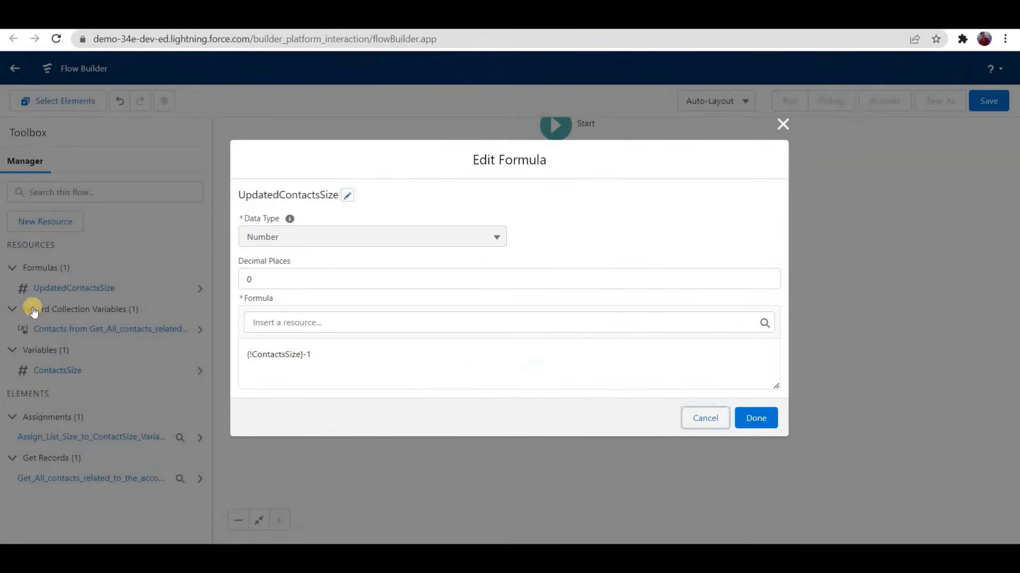
key("Escape")
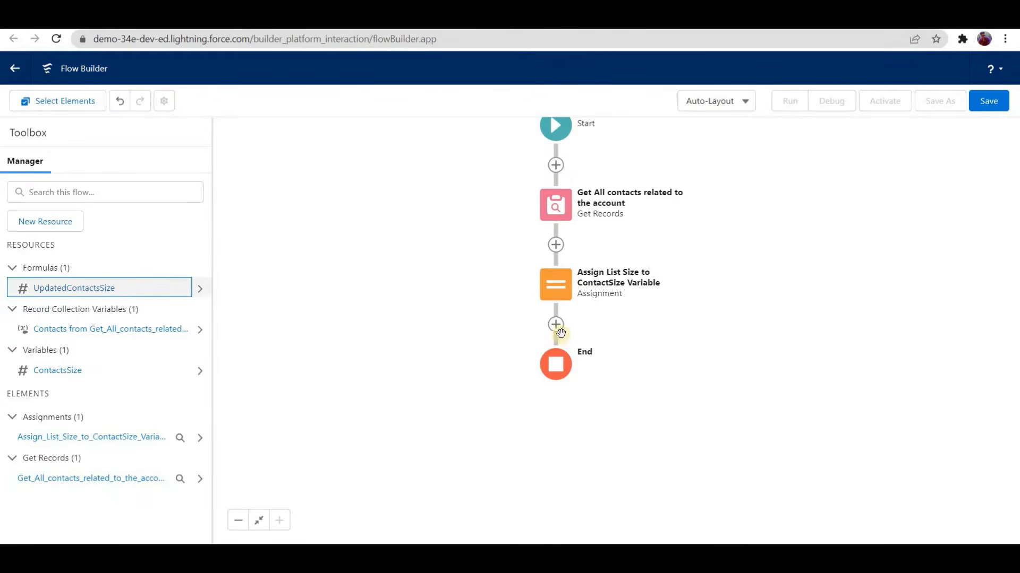
Step: Add an Update Records element after the contact size assignment, labelled "Update Account's No of contacts Field"
left_click(555, 324)
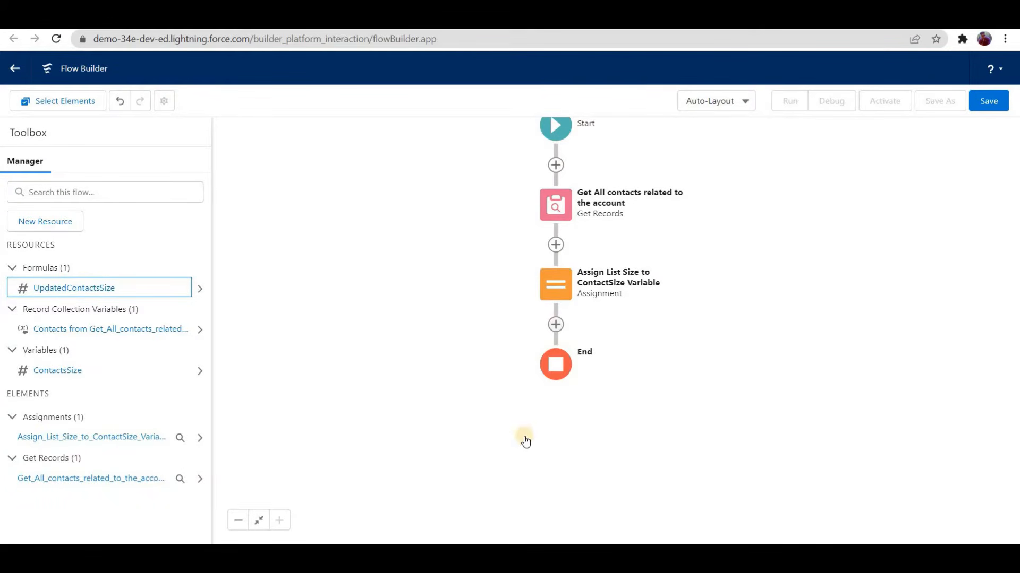
scroll(515, 465, "down", 3)
left_click(499, 467)
type("U")
key("BackSpace")
type("Update Acc")
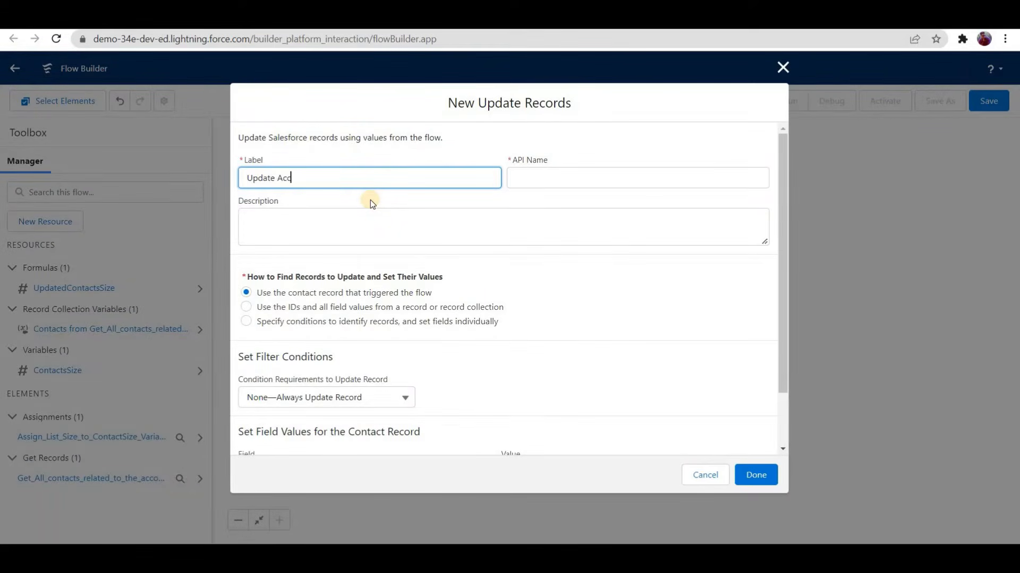
type("ount's No of contacts Field")
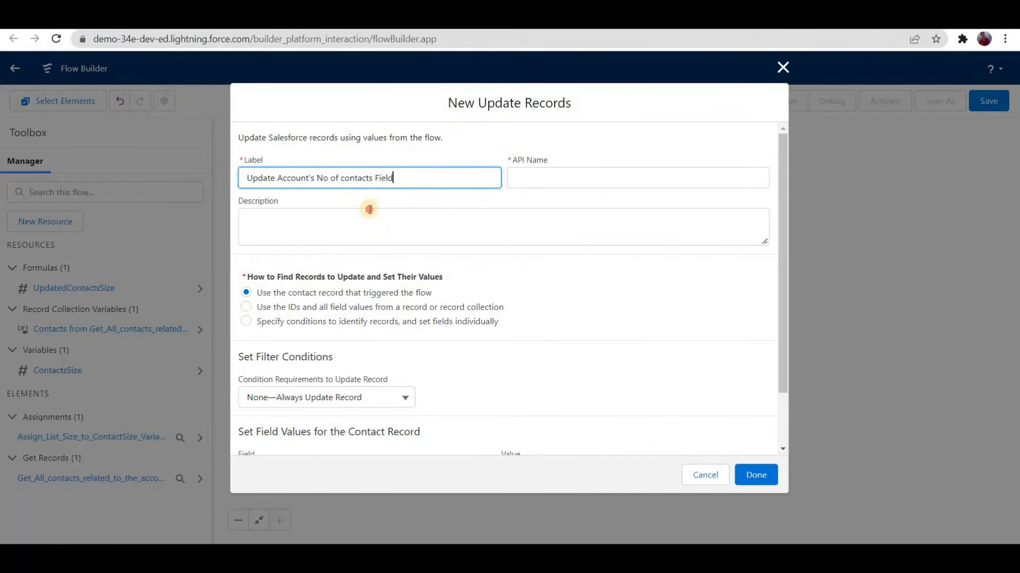
left_click(365, 232)
Step: Have the element identify records by specified conditions and set fields individually, with Account as the object to update
left_click(378, 321)
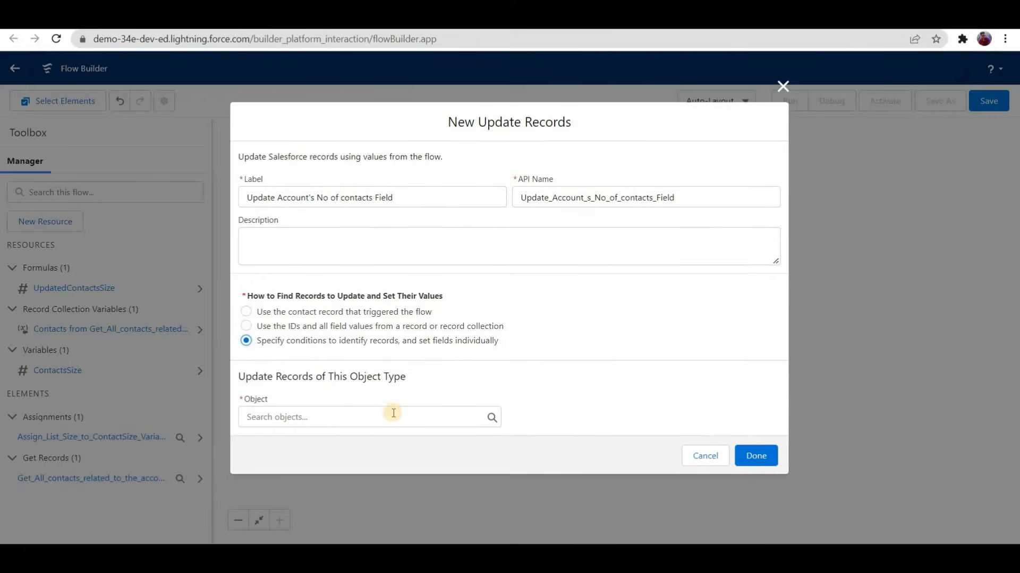
left_click(393, 413)
type("account")
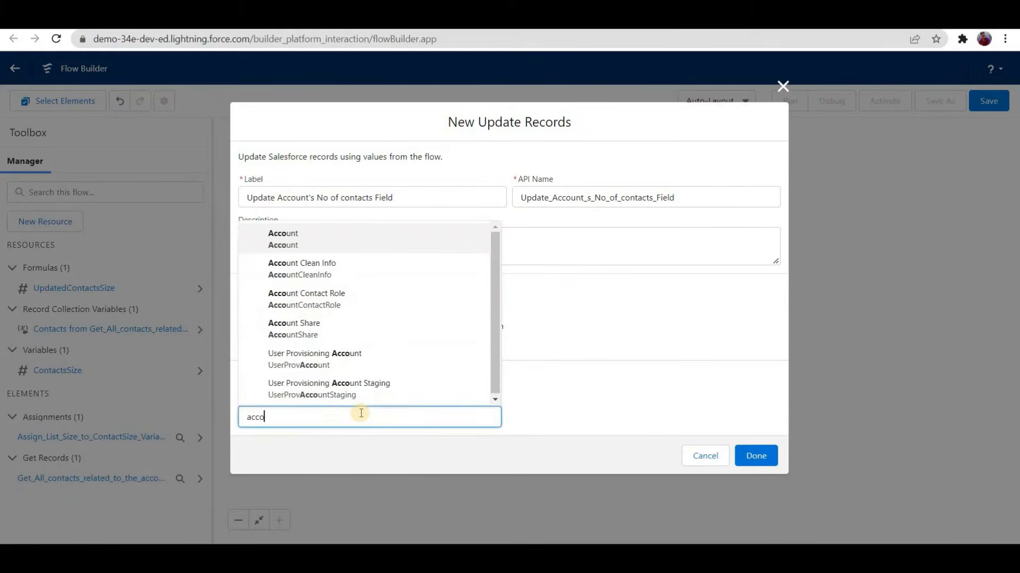
left_click(311, 243)
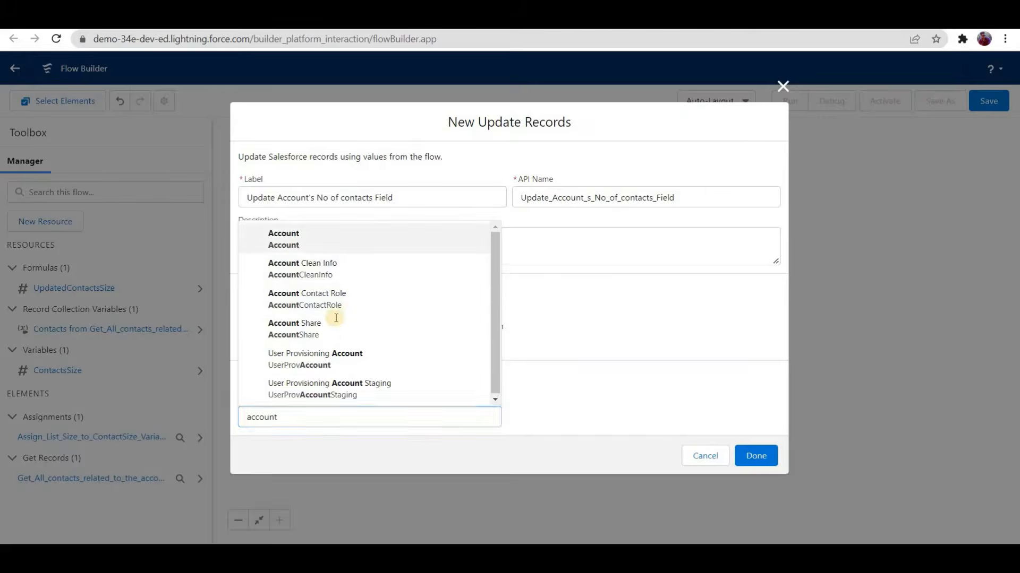
Step: Filter the account records to those whose Id equals {!$Record.AccountId}
scroll(335, 319, "down", 3)
left_click(335, 319)
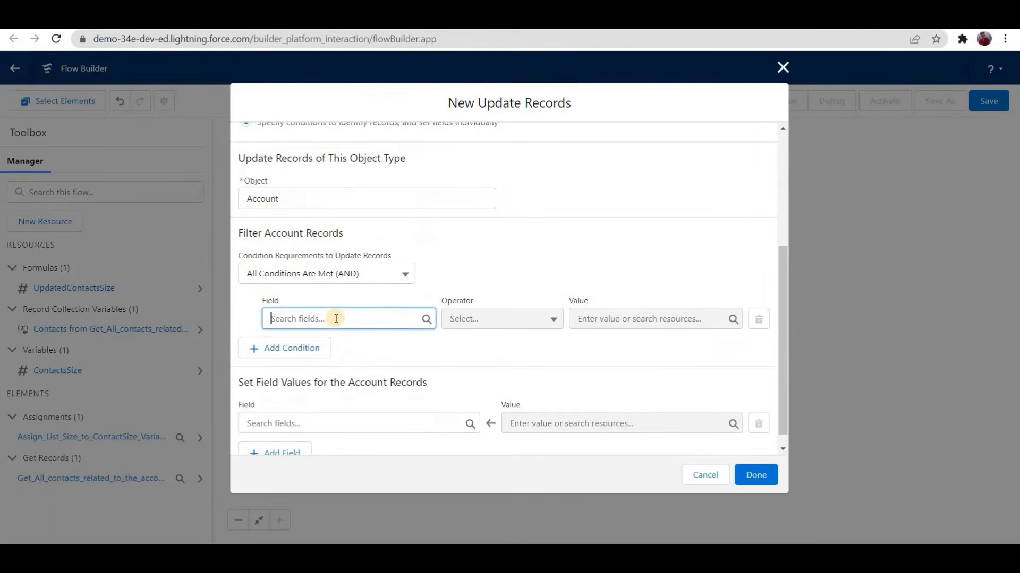
type("id")
left_click(329, 437)
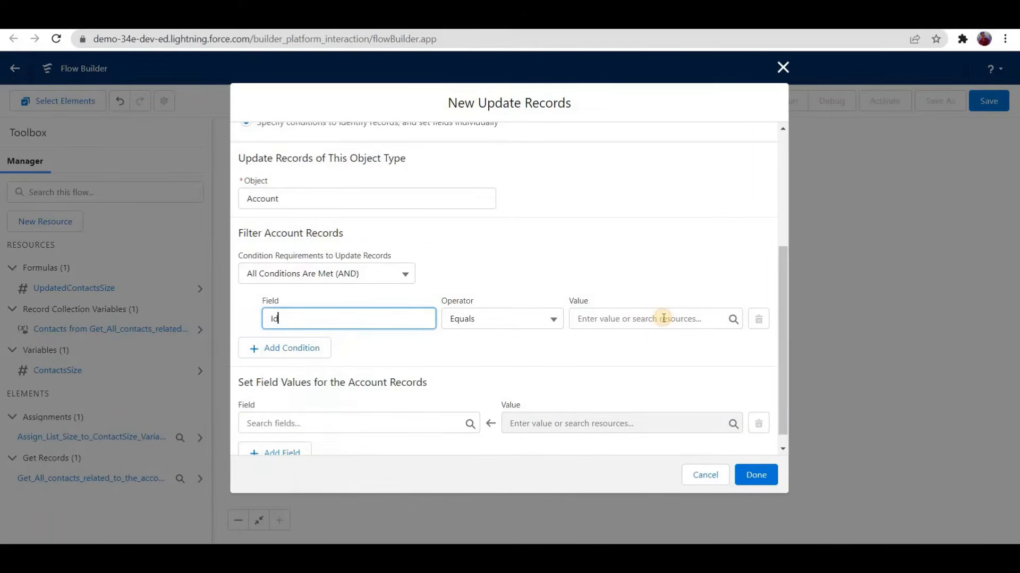
left_click(663, 318)
type("reco")
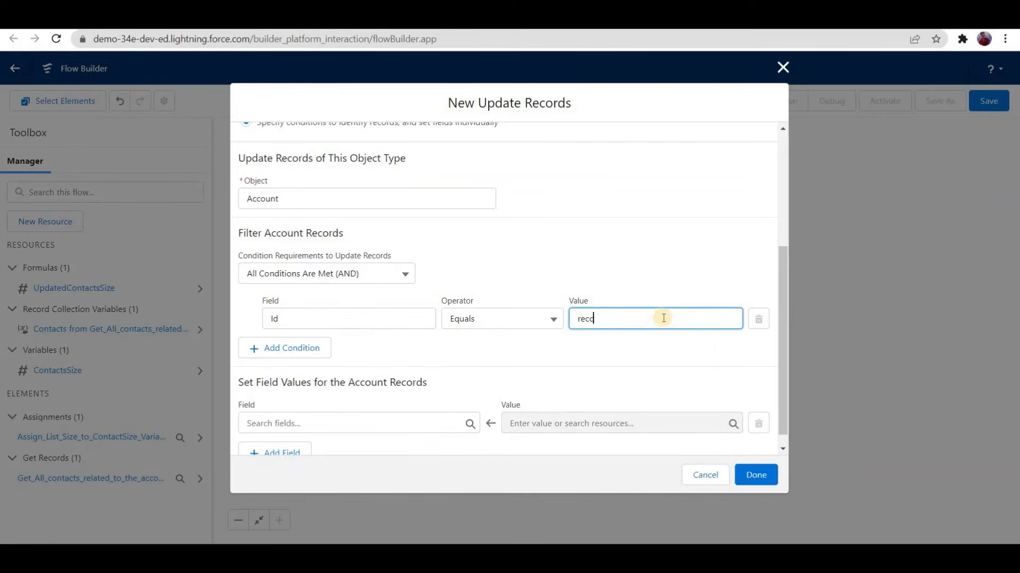
type("rd")
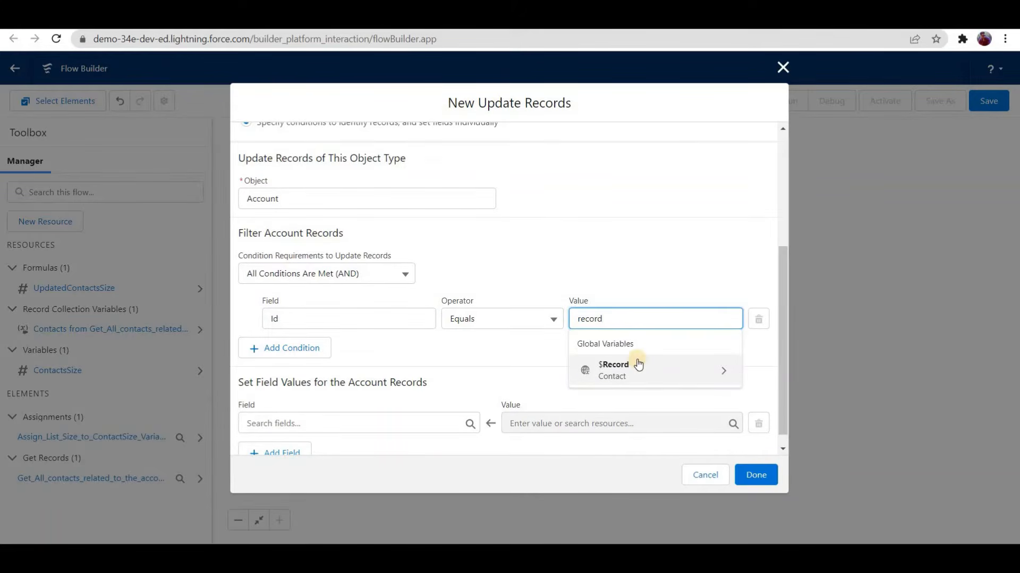
left_click(639, 363)
type(".account")
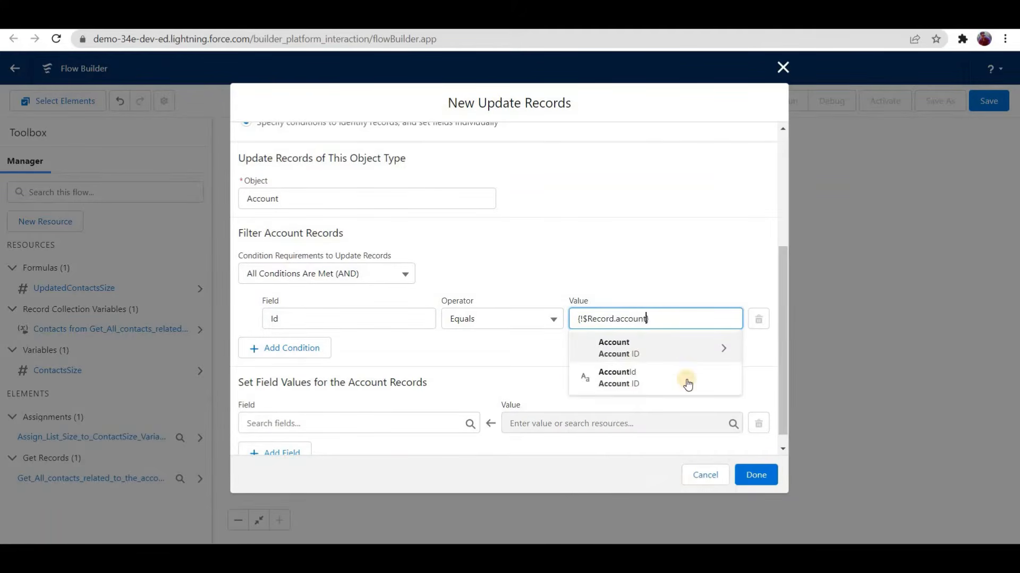
left_click(661, 372)
Step: Set the account's No_Of_Contacts__c field to {!UpdatedContactsSize} and finish the Update Records element
scroll(324, 183, "down", 1)
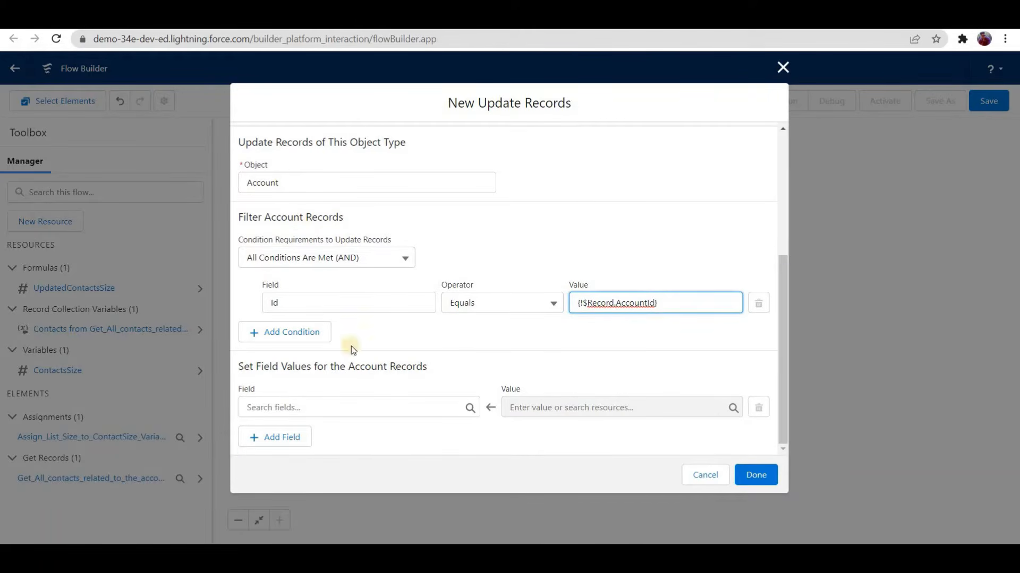
left_click(357, 404)
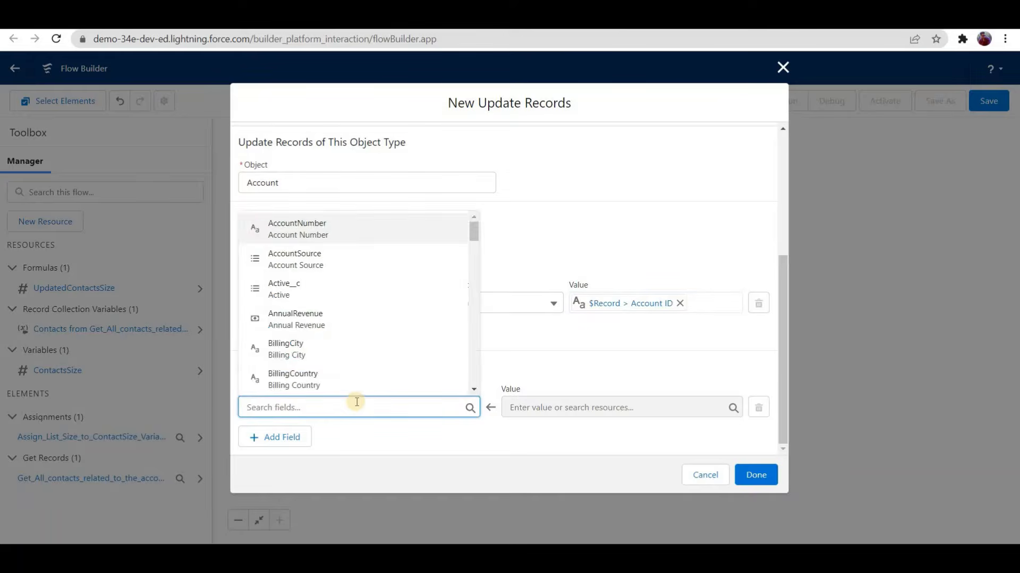
type("no of")
key("Return")
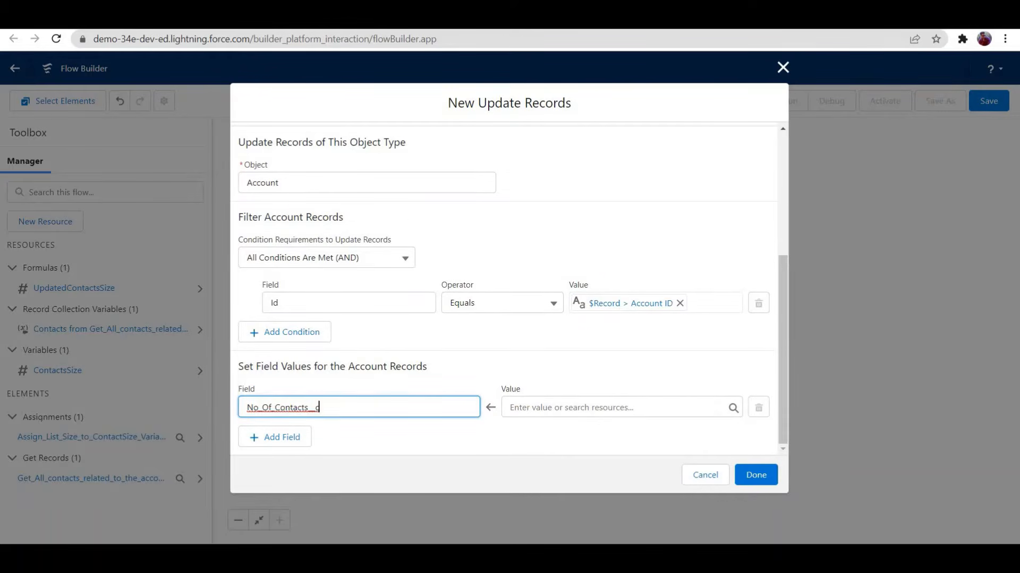
left_click(535, 408)
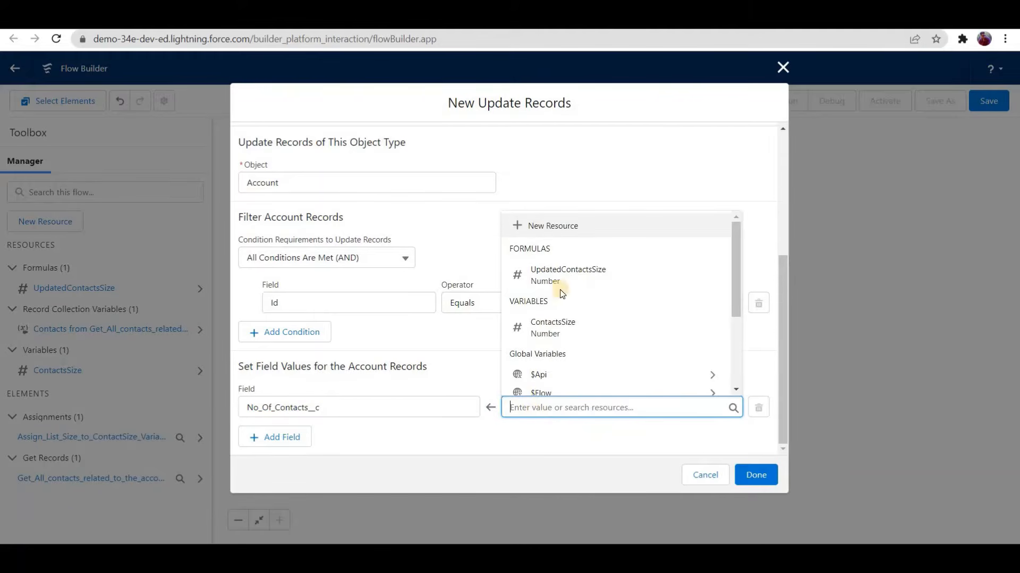
key("Down")
key("Return")
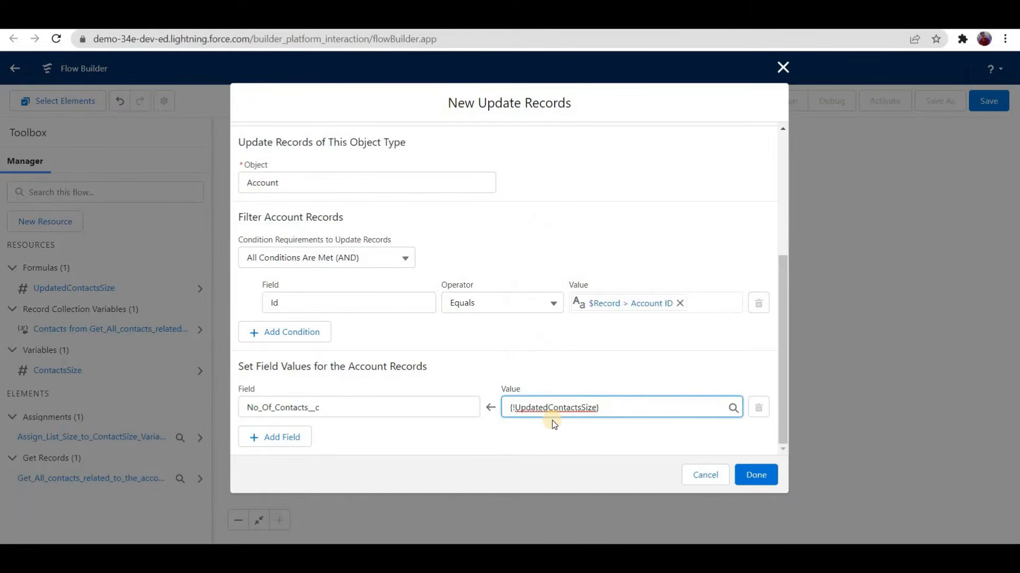
left_click(765, 481)
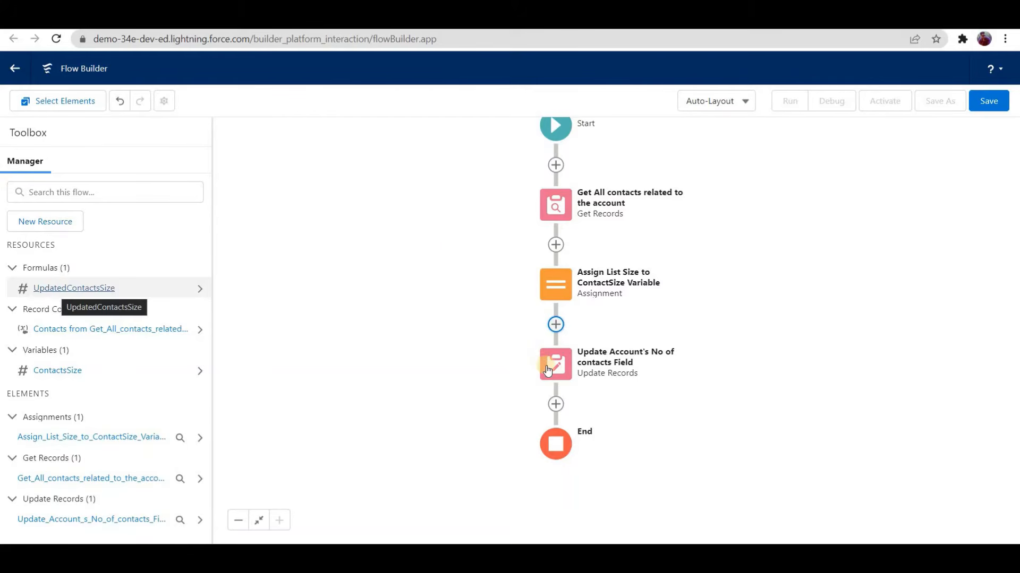
Step: Save the flow as "Contact Before Delete" with the description "1. Update account's no of contacts field when contact is deleted" and activate it
left_click(989, 101)
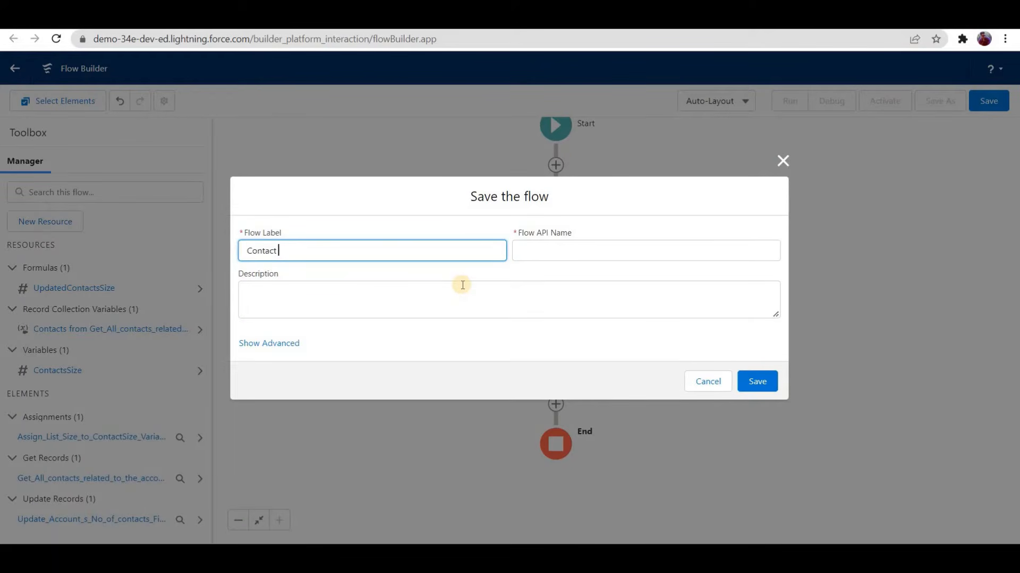
type("Contact Before Delete")
left_click(452, 288)
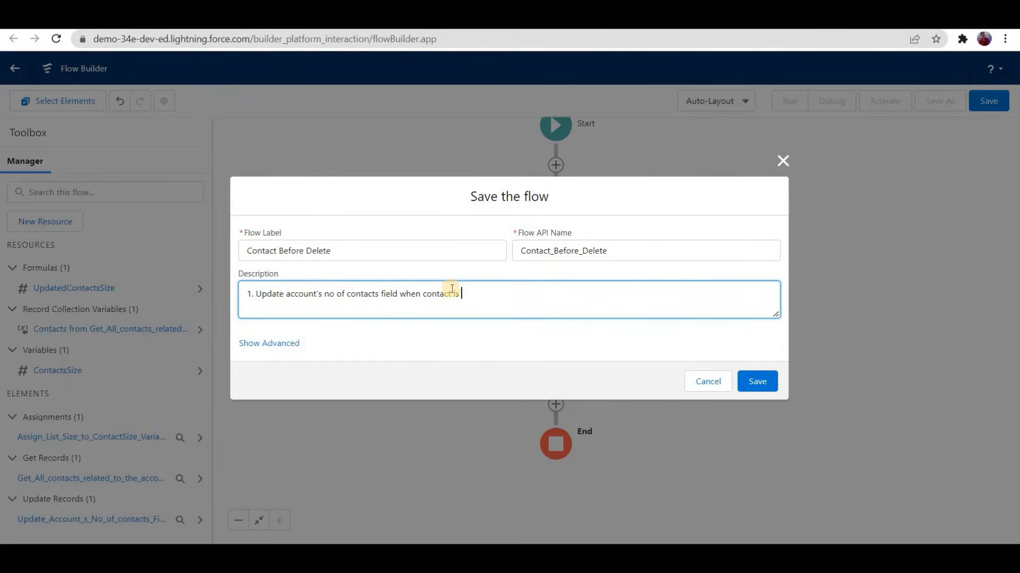
key("BackSpace")
type("eleted")
left_click(768, 383)
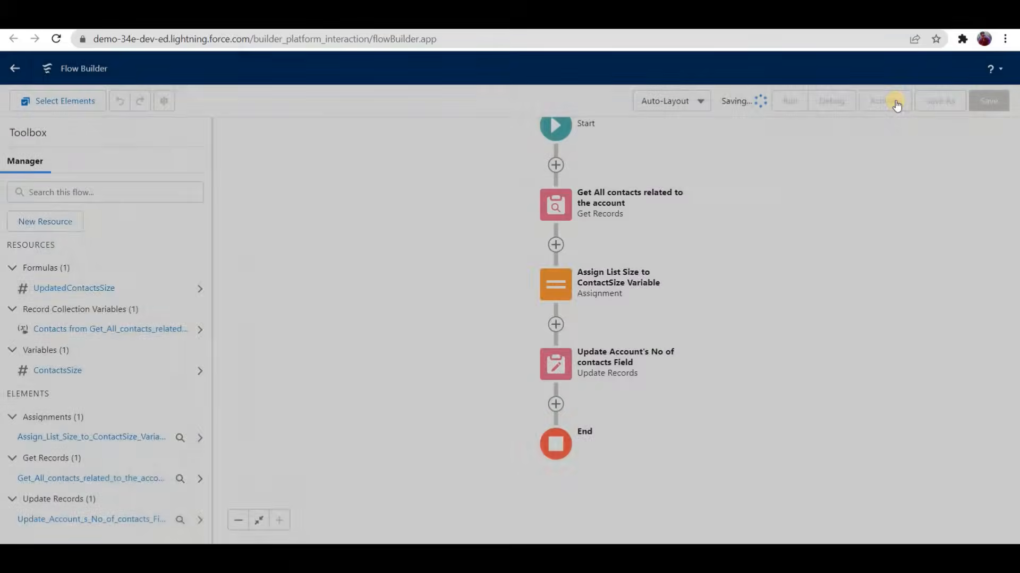
left_click(896, 101)
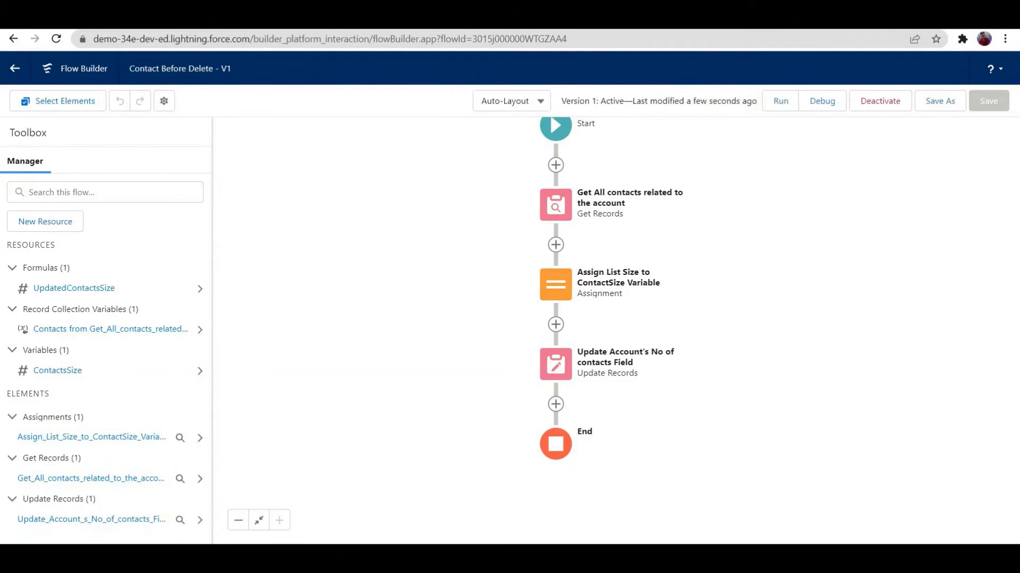
Step: Switch to the Test Demo Account record and delete Contact 2 from its related contacts
key("ctrl+Tab")
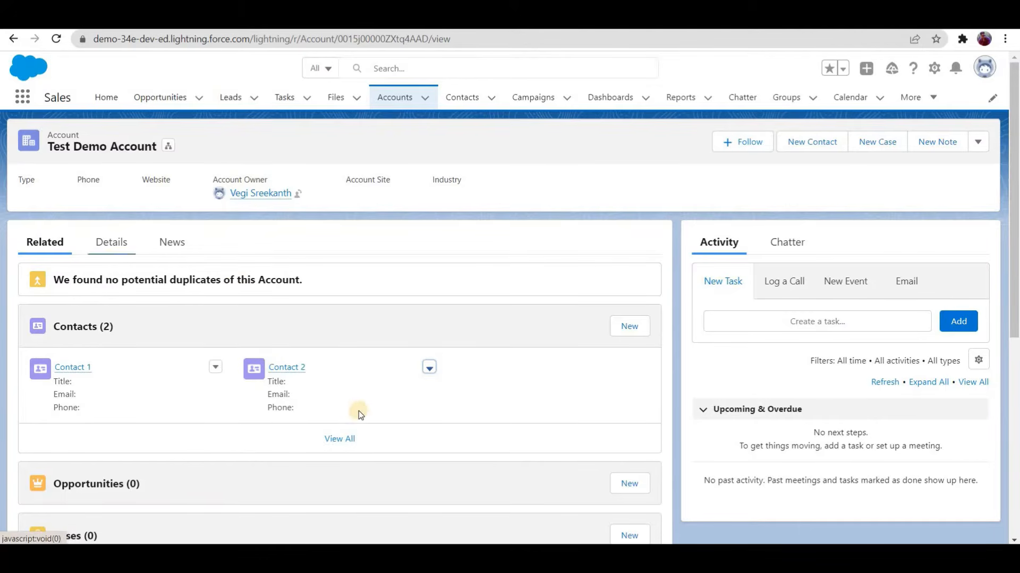
left_click(429, 368)
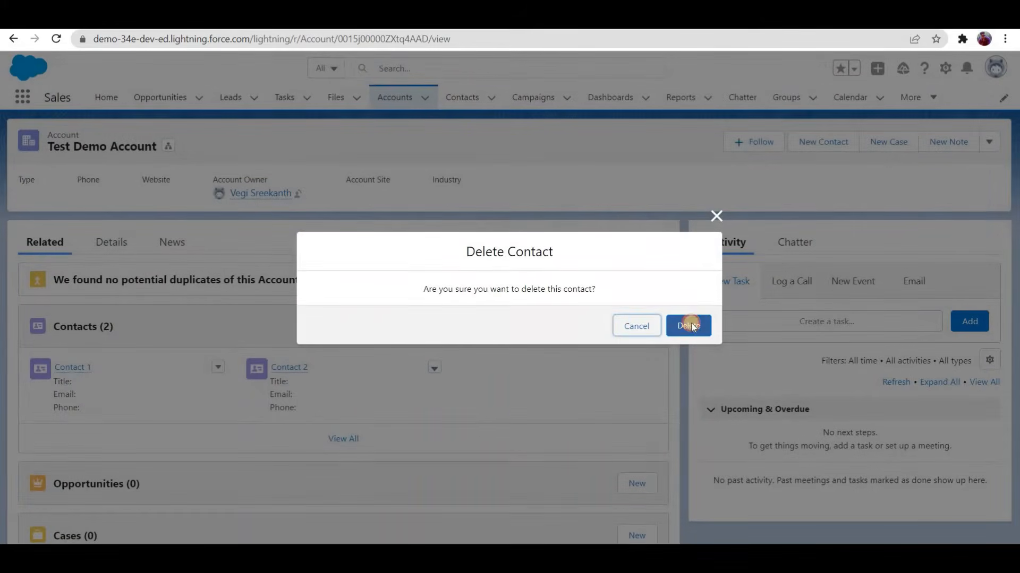
key("Return")
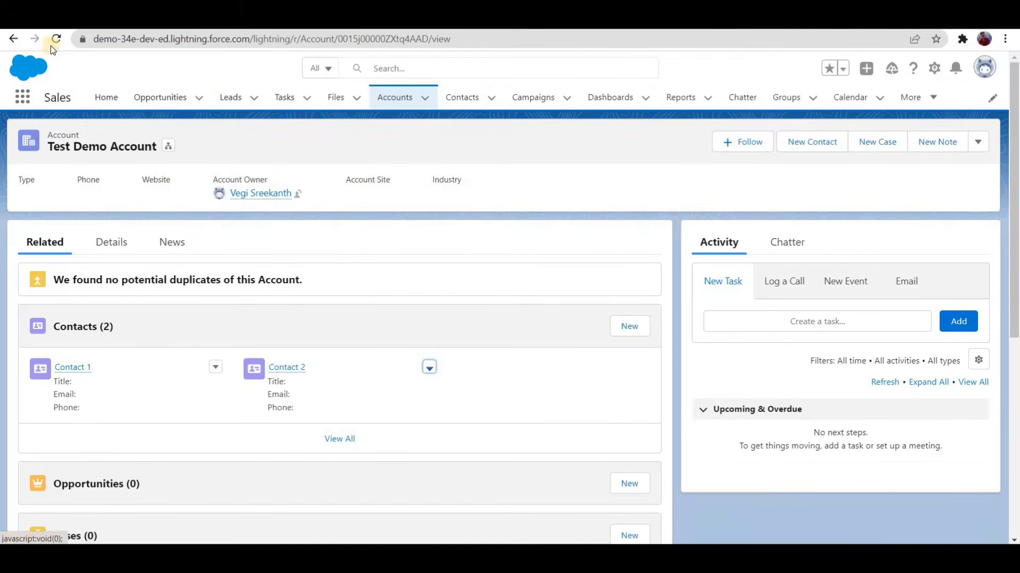
Step: Reload the account page and check the No Of Contacts value in its details
left_click(57, 41)
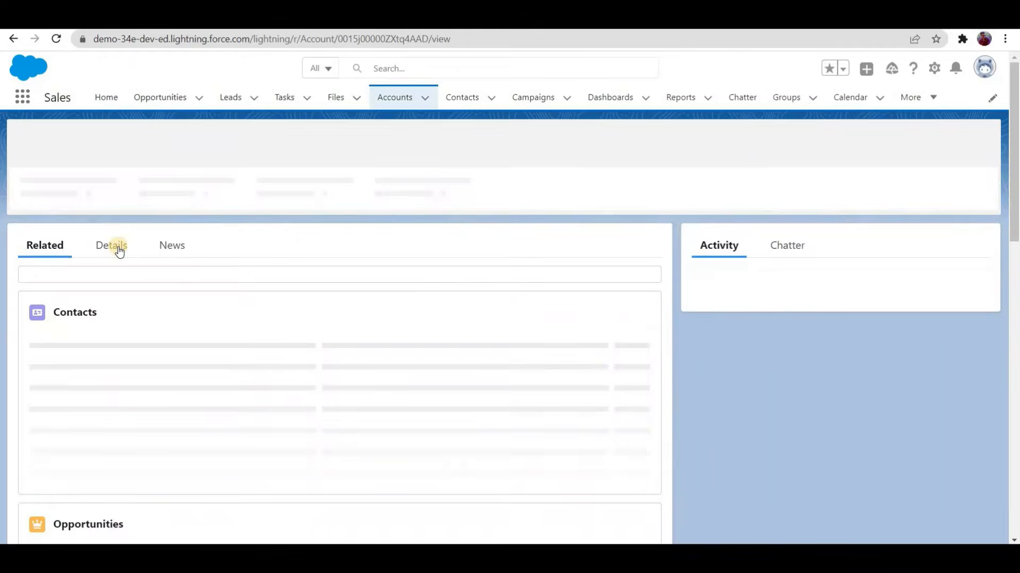
left_click(119, 252)
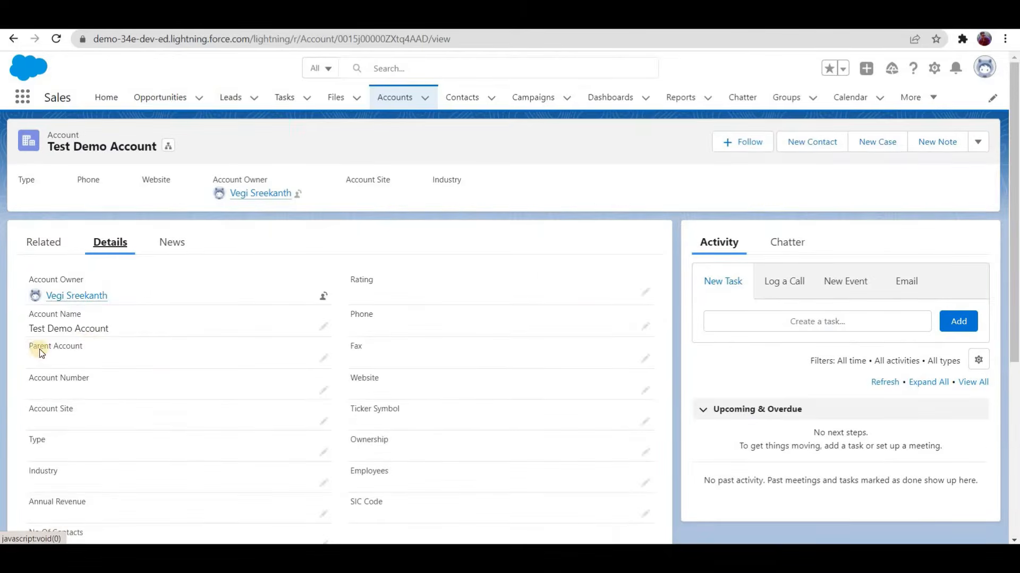
scroll(32, 343, "down", 3)
left_click_drag(23, 339, 62, 352)
scroll(153, 317, "up", 4)
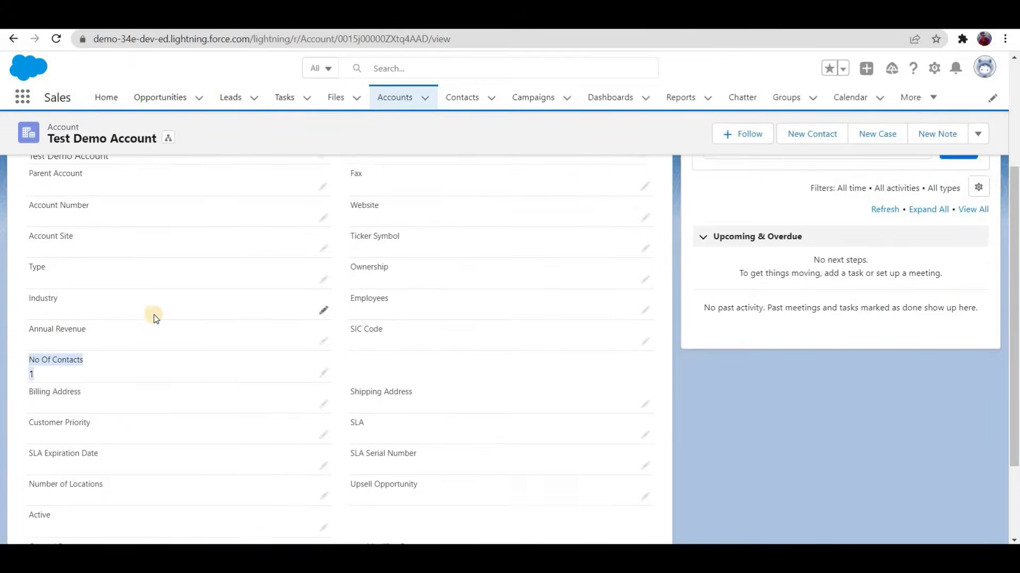
Step: Return to the account's related records and delete Contact 1
left_click(43, 242)
scroll(186, 304, "down", 1)
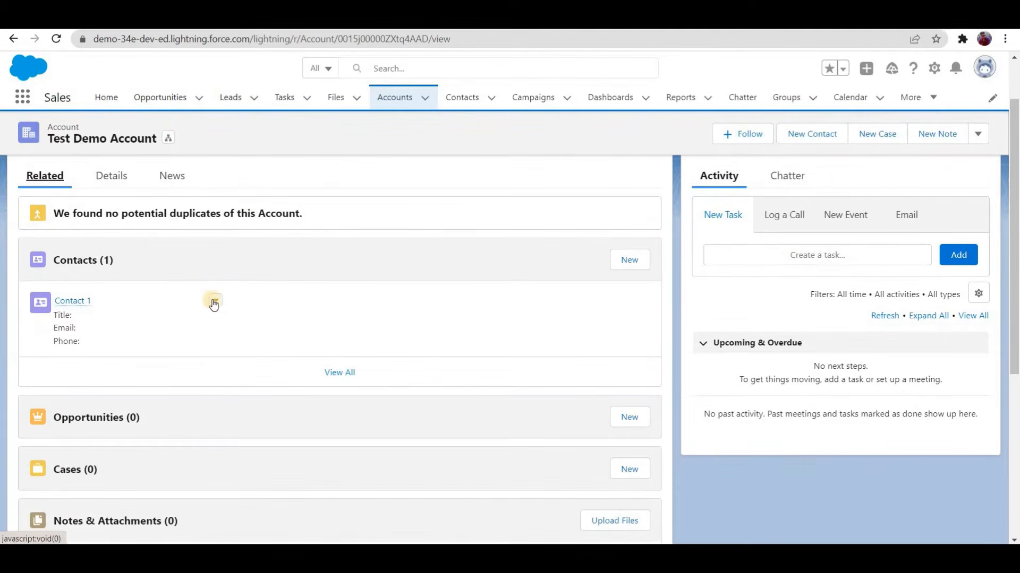
left_click(215, 302)
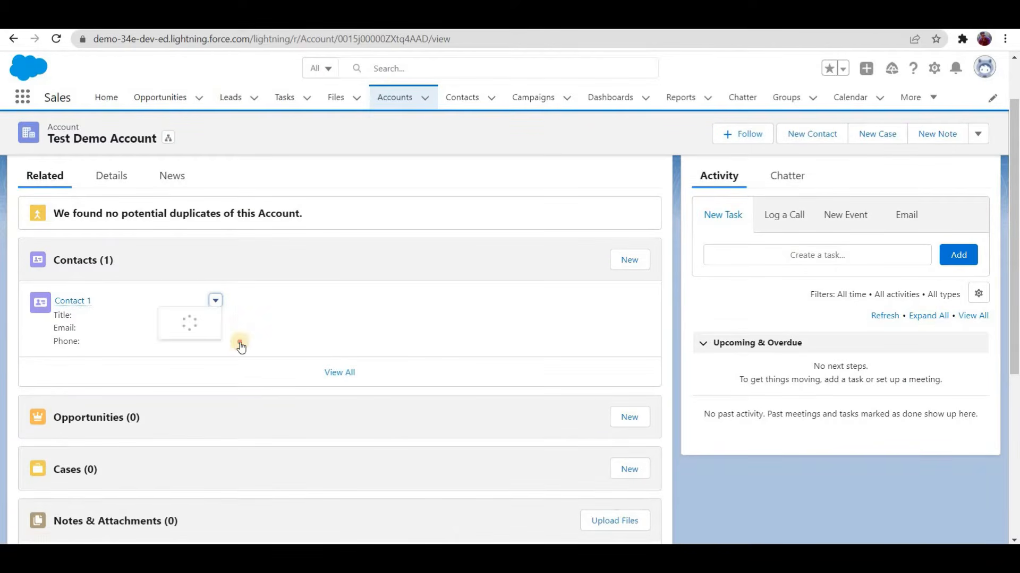
left_click(694, 324)
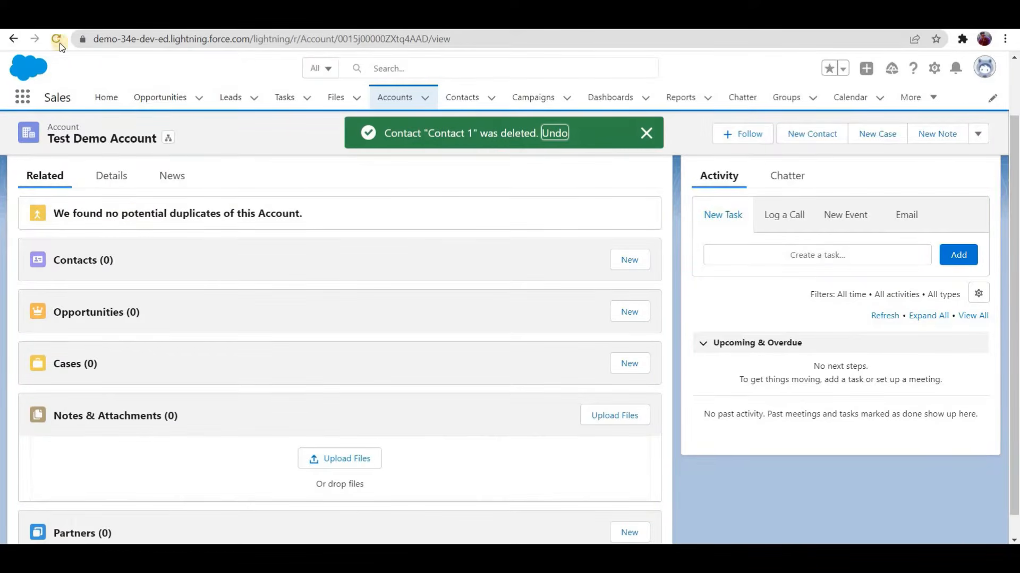
Step: Refresh the account and check its No Of Contacts field again after deleting Contact 1
key("F5")
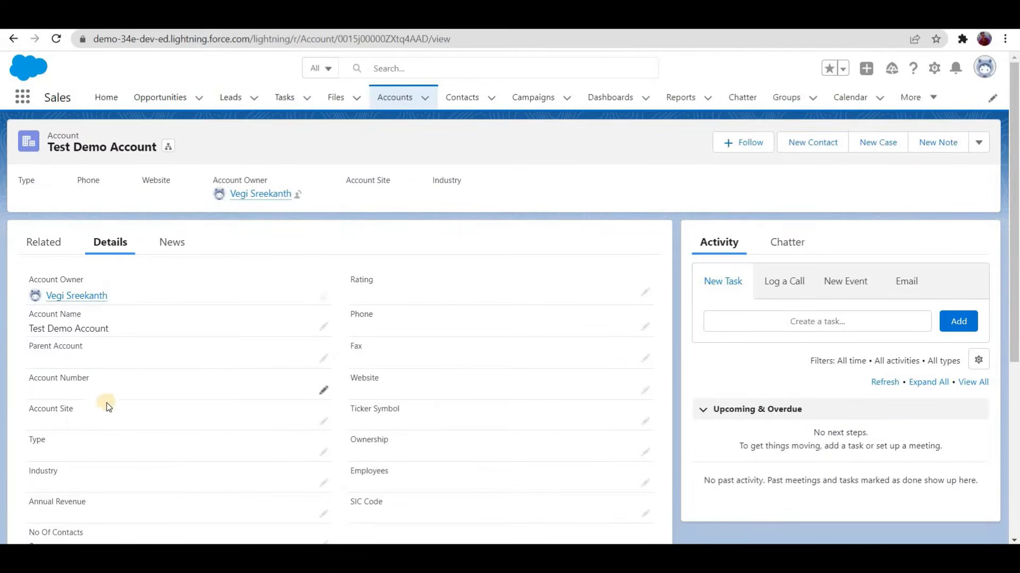
scroll(55, 213, "down", 3)
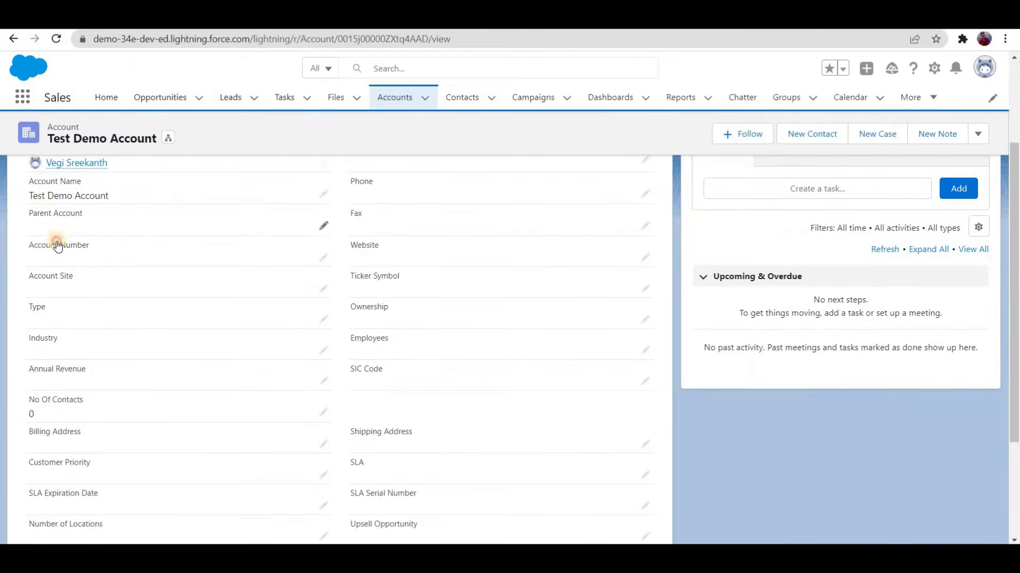
scroll(55, 239, "up", 3)
Step: Create a new contact under Test Demo Account with the last name "Contact 1" and save it
left_click(632, 326)
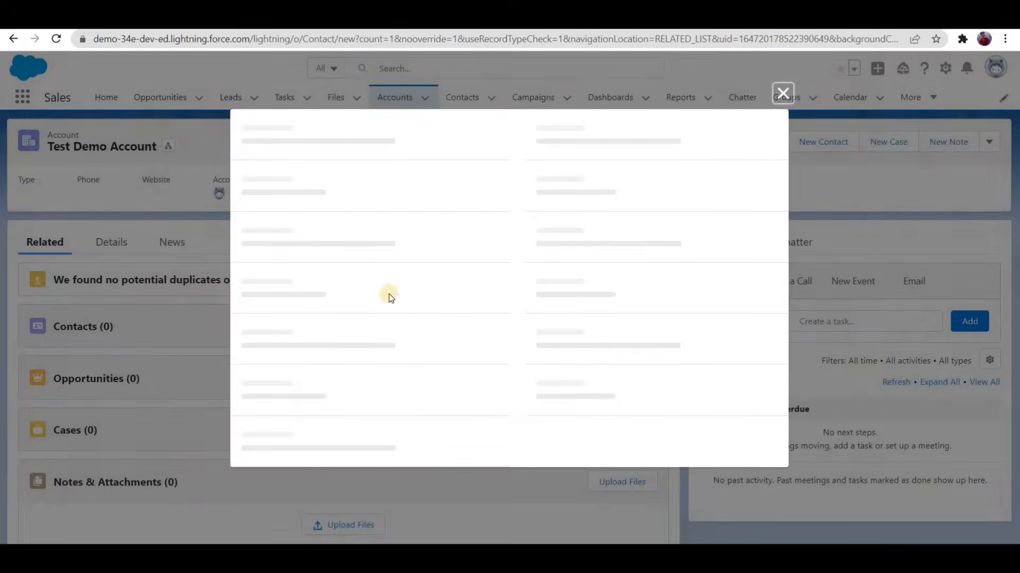
left_click(381, 313)
type("Contact 1")
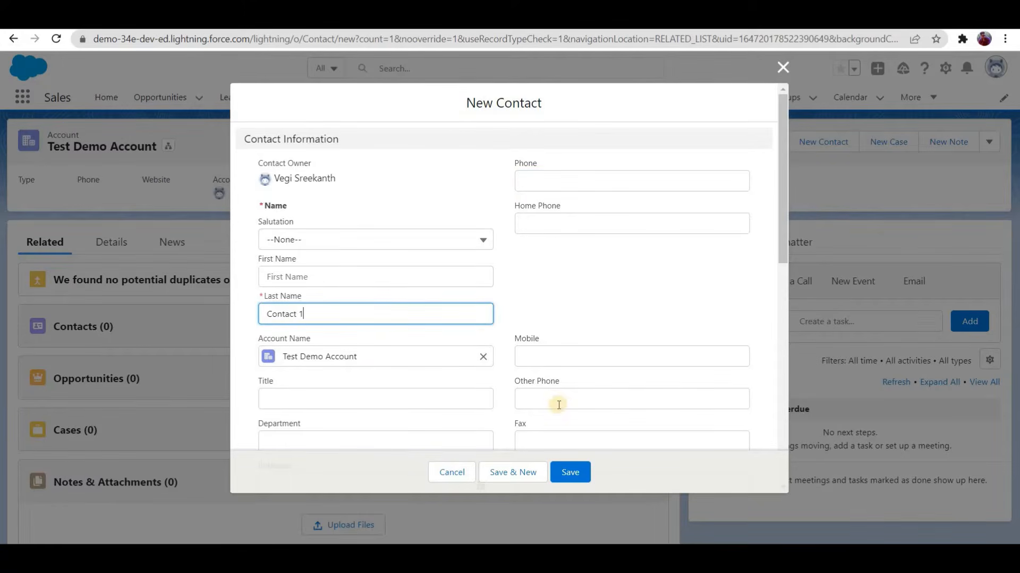
key("Return")
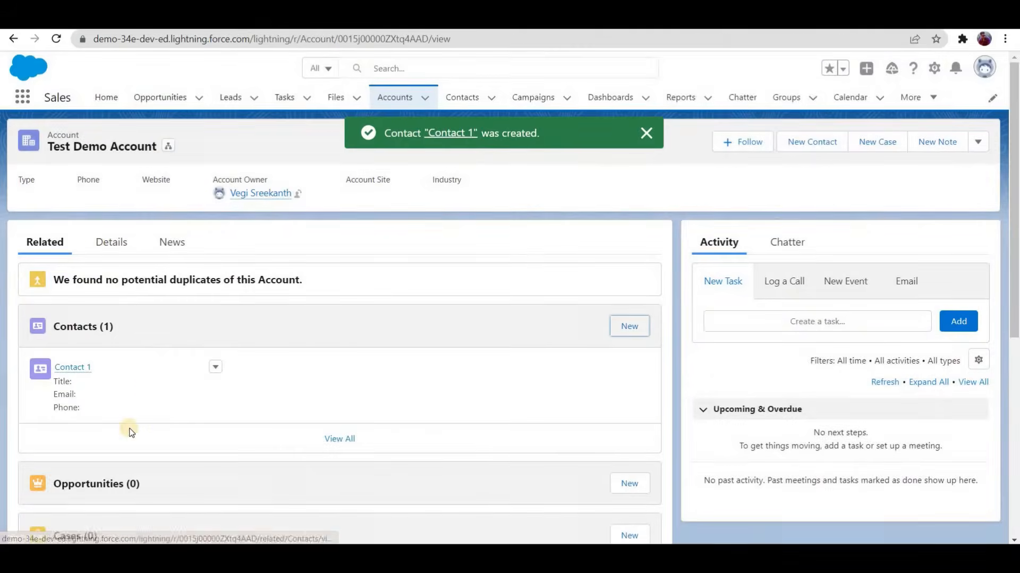
Step: Check the No Of Contacts field in the account's details after adding Contact 1
left_click(111, 243)
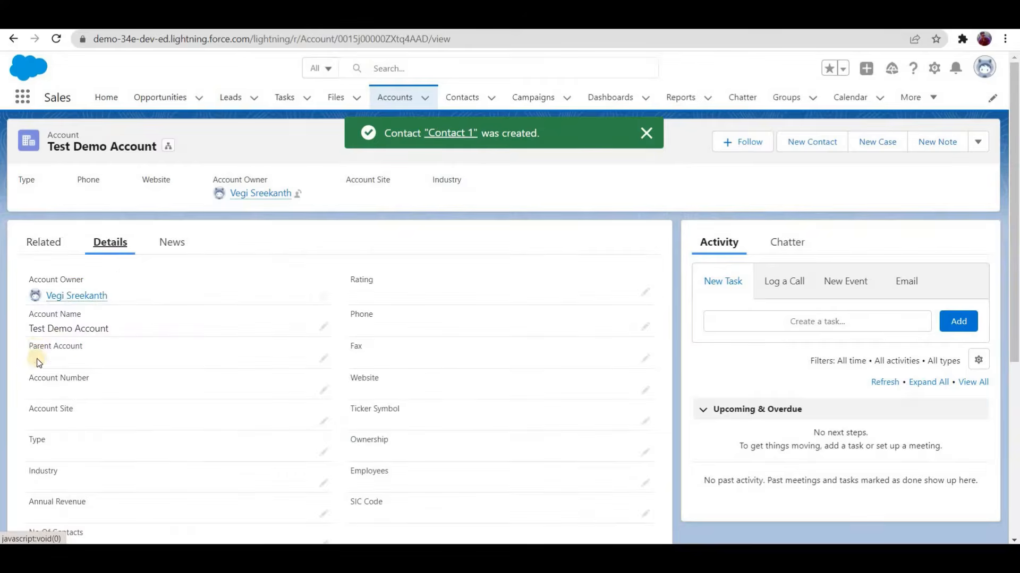
scroll(101, 348, "down", 3)
scroll(62, 244, "up", 1)
scroll(62, 244, "up", 3)
Step: Create another contact under Test Demo Account's related contacts with the last name "Contact 2" and save it
left_click(60, 243)
left_click(633, 329)
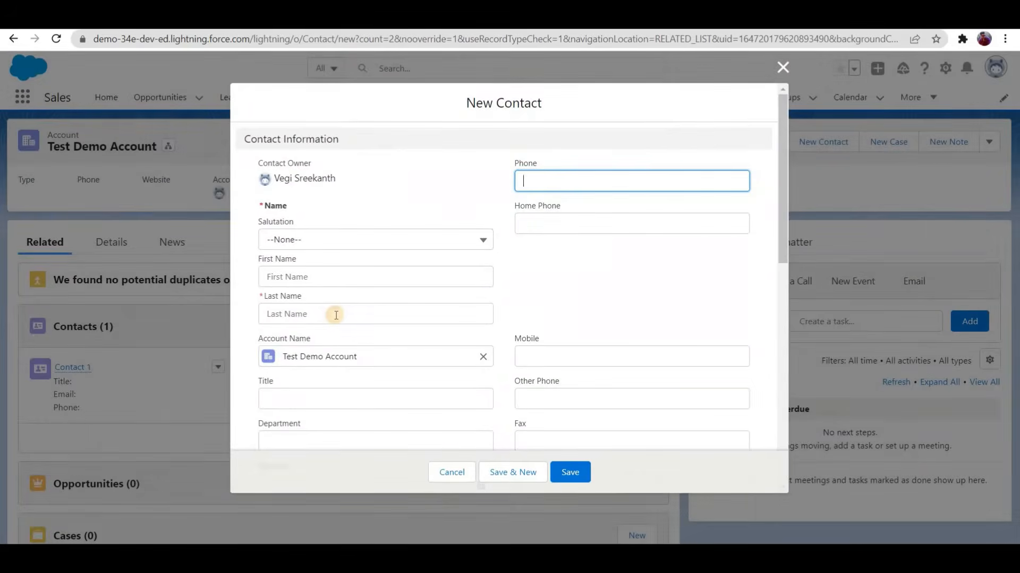
left_click(336, 314)
type("Contact")
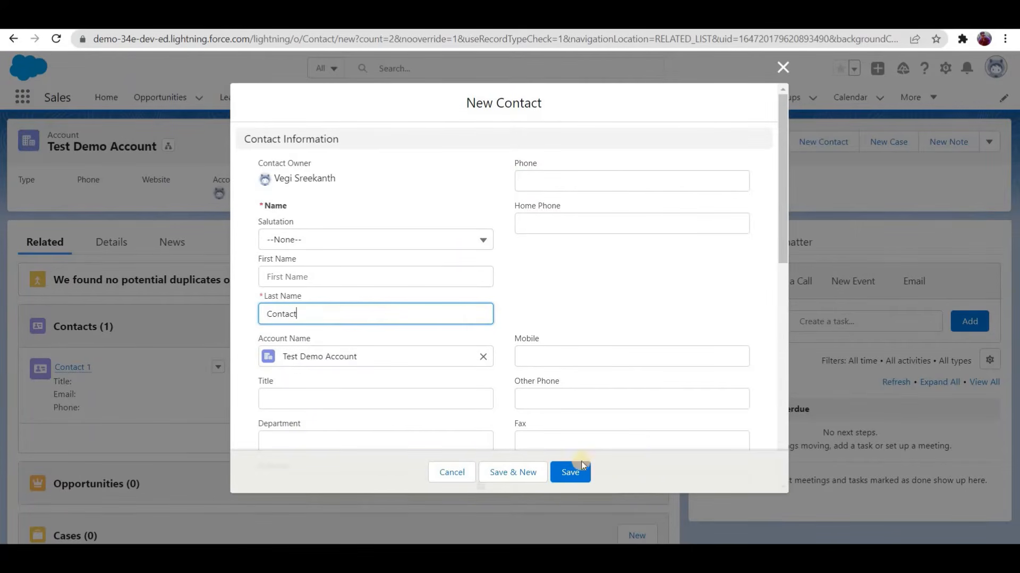
type(" 2")
left_click(579, 472)
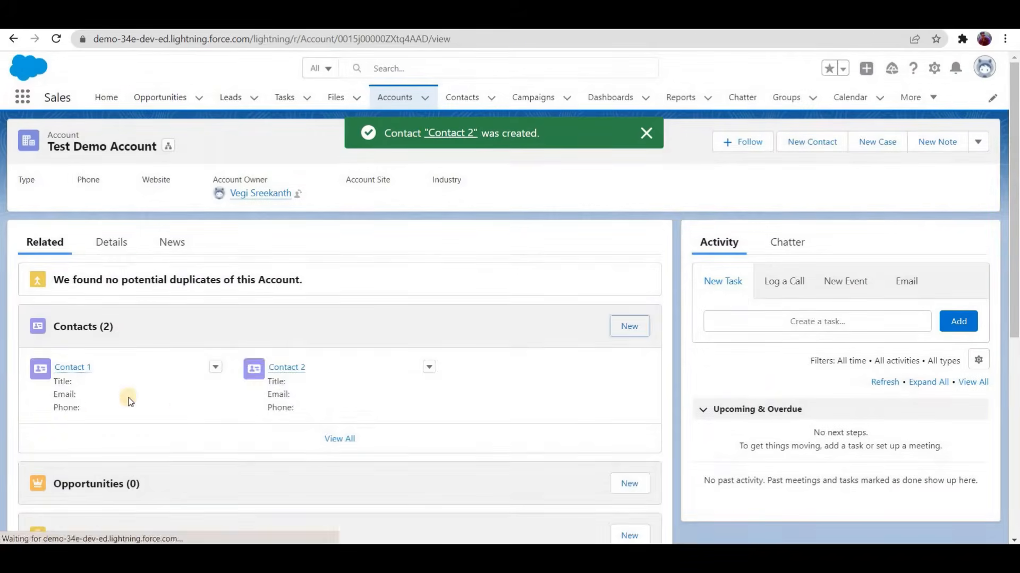
Step: Check the account's No Of Contacts field in its details again after adding Contact 2
left_click(111, 243)
scroll(143, 347, "down", 3)
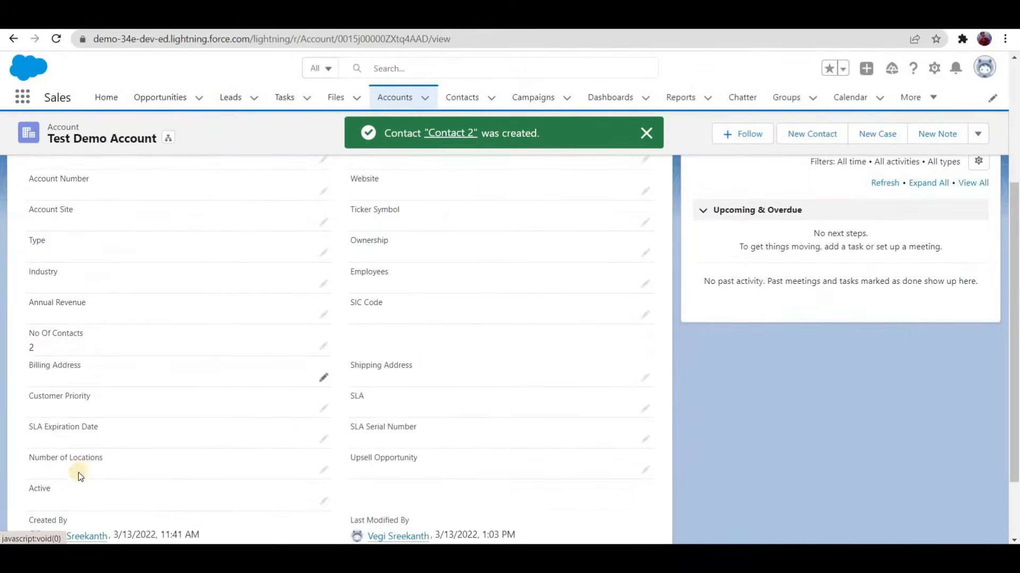
scroll(80, 476, "up", 1)
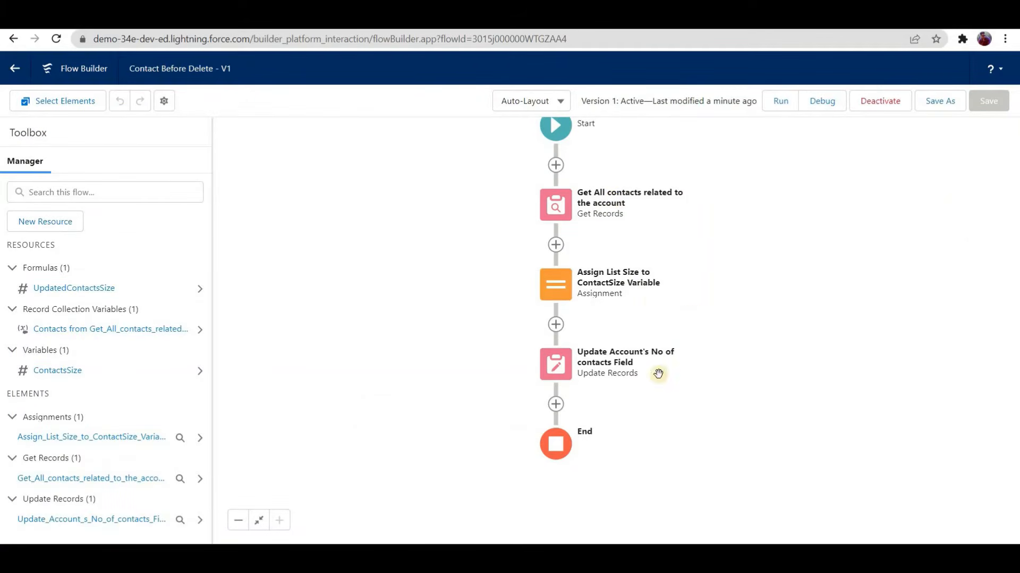
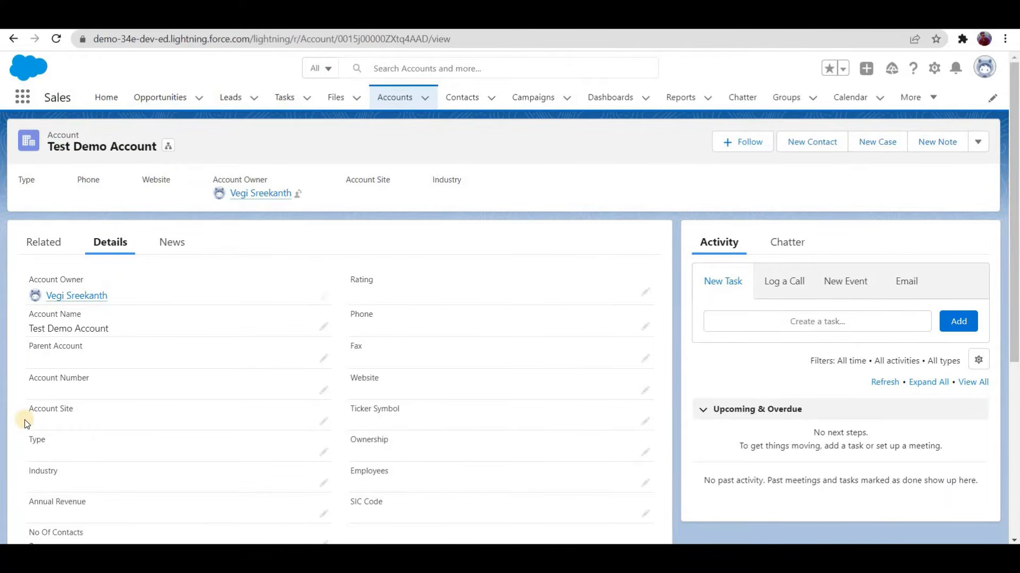
Step: Rename the account as "Test Demo Account 1" and save the record
scroll(24, 420, "down", 2)
scroll(67, 268, "up", 3)
left_click(45, 243)
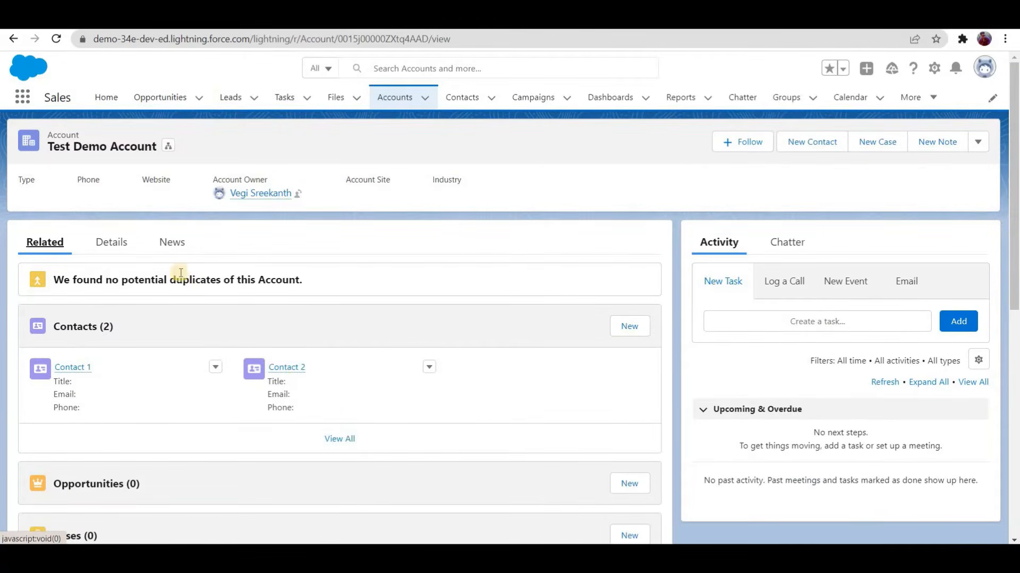
left_click(129, 244)
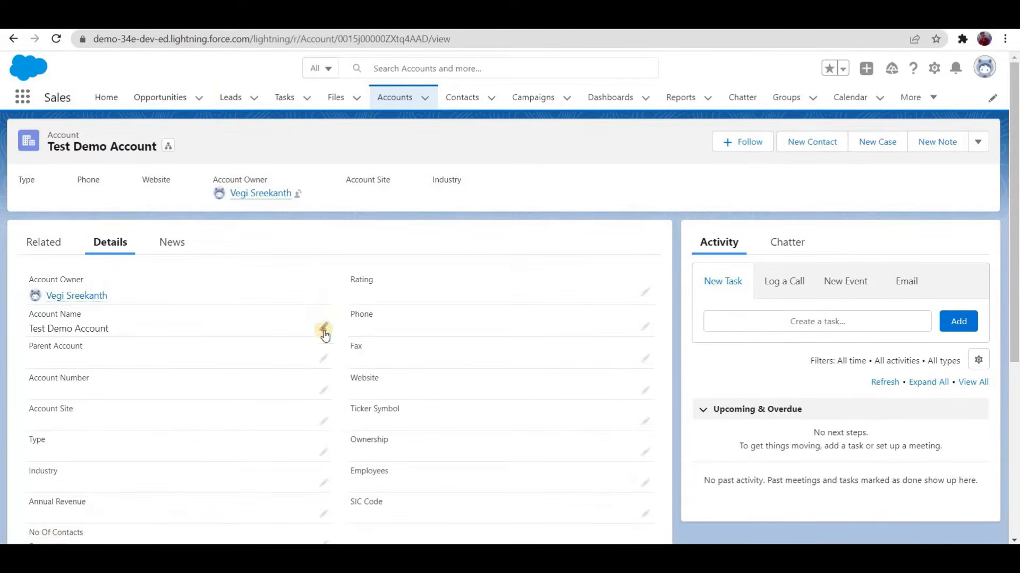
left_click(324, 328)
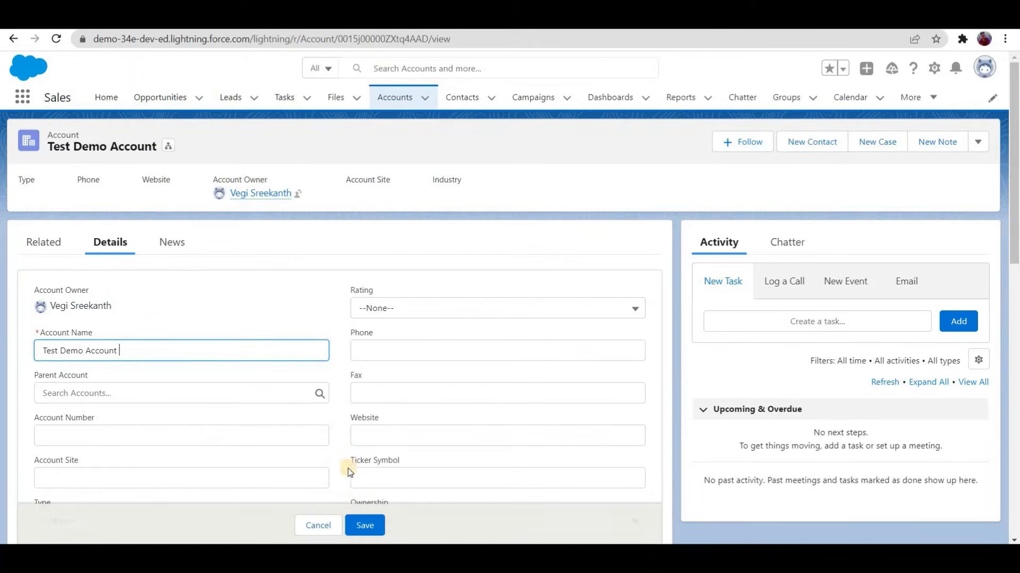
type("1")
left_click(364, 524)
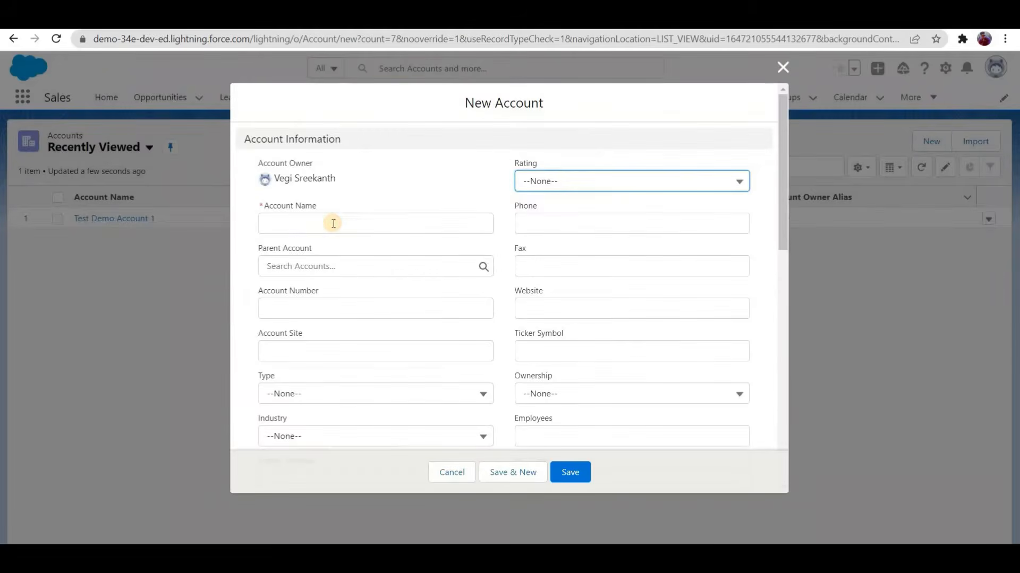
Step: Create a new account named "Test Demo Account 2" and save it
left_click(334, 223)
type("Test")
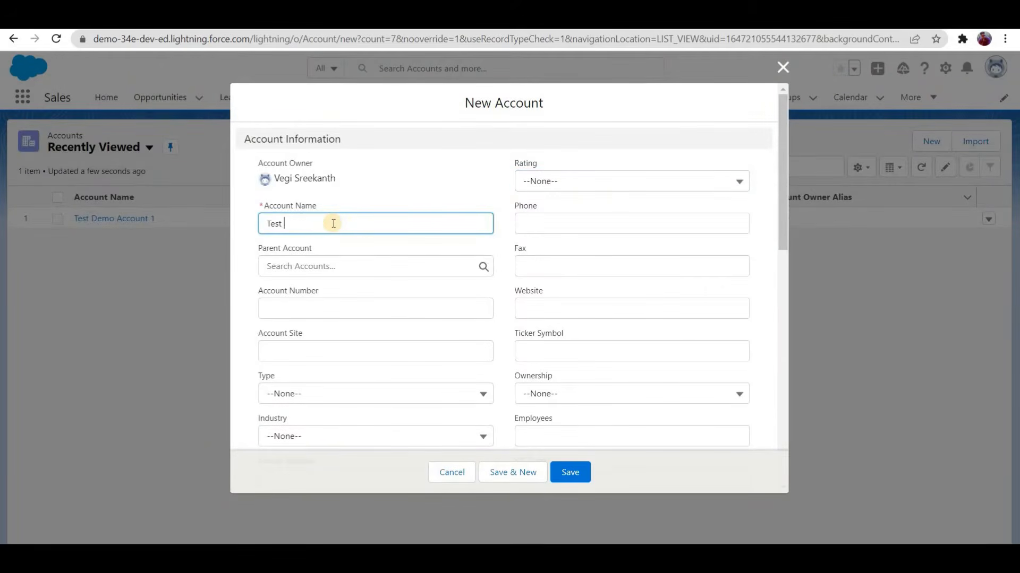
type(" Demo Account 2")
key("Return")
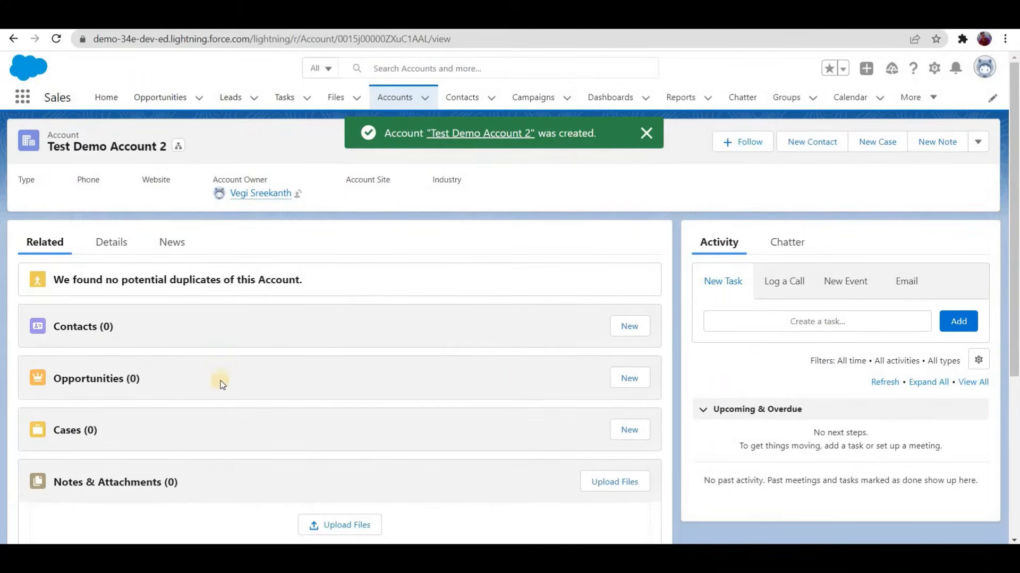
Step: Create a new contact under Test Demo Account 2 with the last name "Contact 3" and save it
left_click(629, 326)
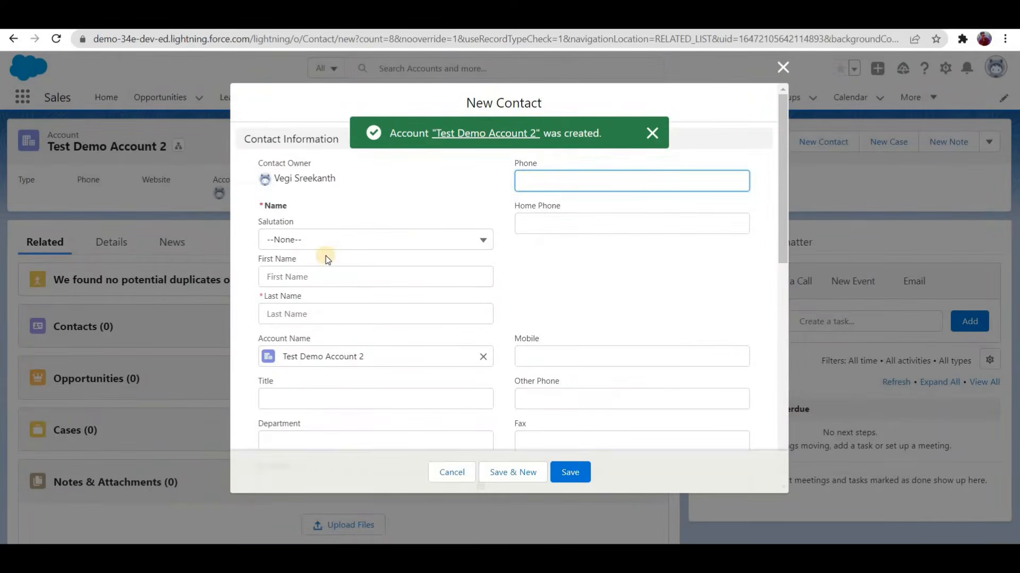
key("Tab")
left_click(433, 305)
type("Co")
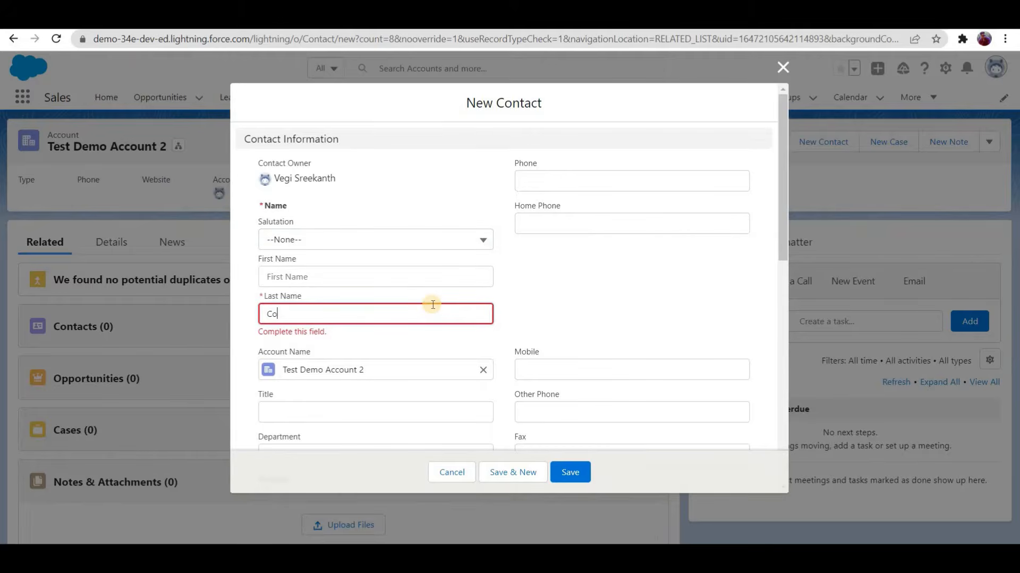
type("ntact 3")
left_click(571, 472)
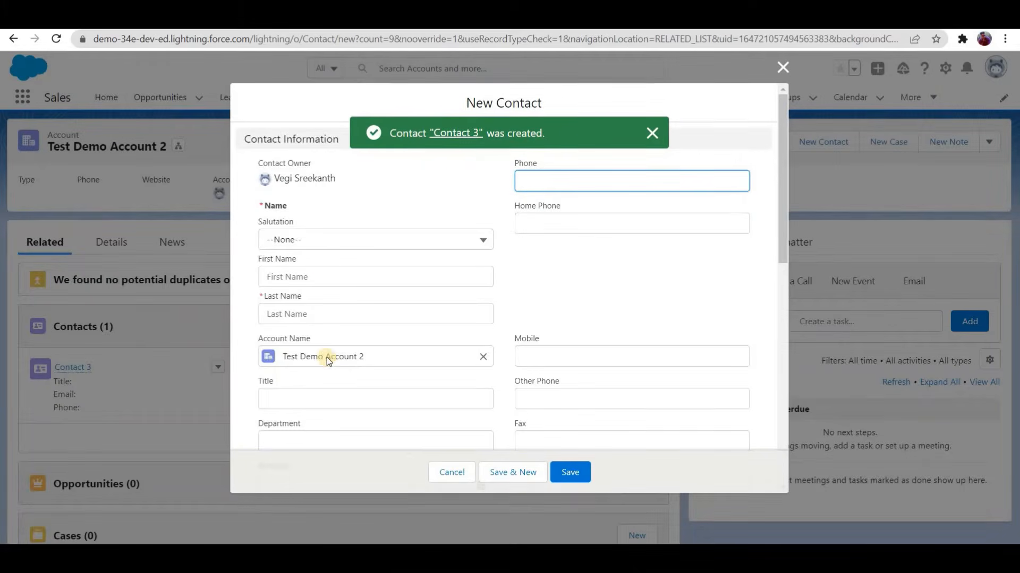
Step: Create a second contact under Test Demo Account 2 with the last name "Contact 4" and save it
scroll(327, 242, "down", 2)
left_click(328, 241)
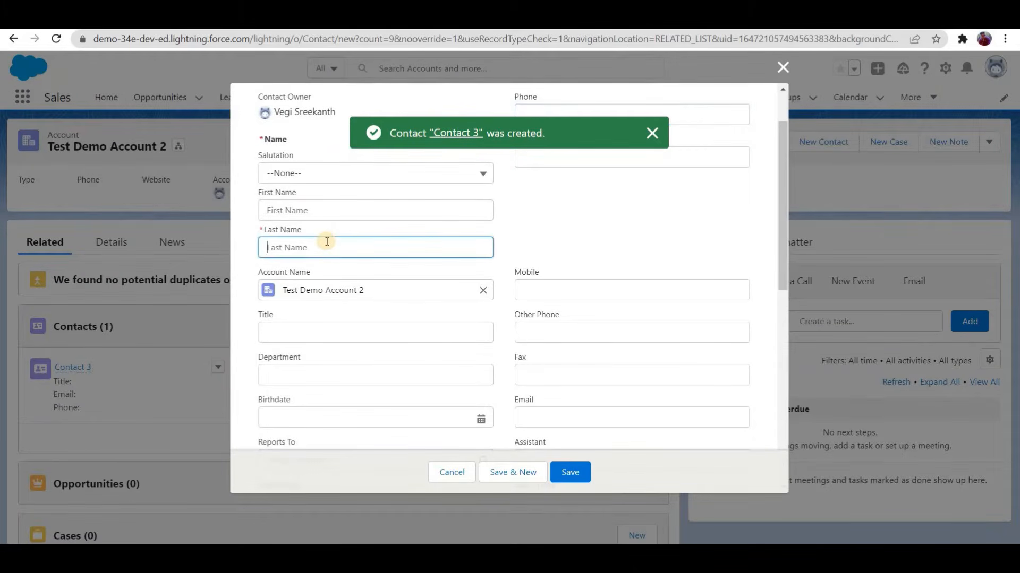
type("Contact ")
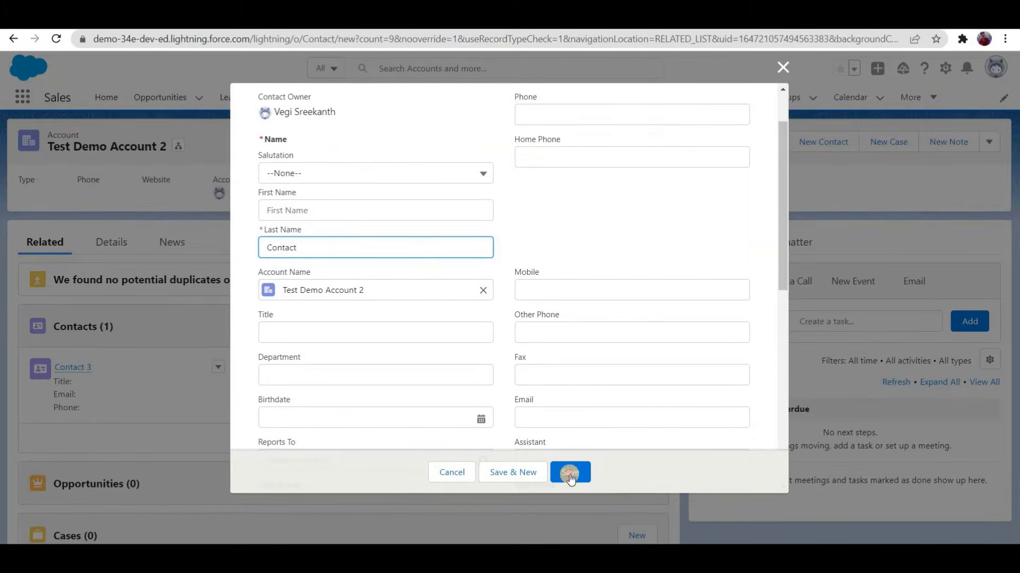
type("4")
key("Return")
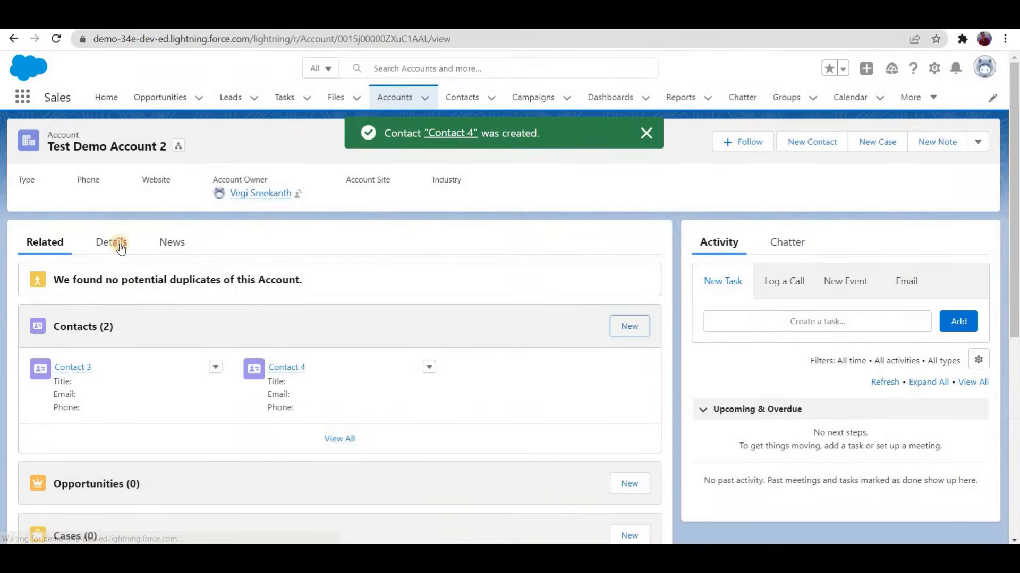
Step: Compare the No Of Contacts field and the related contacts of Test Demo Account 2 and Test Demo Account 1
left_click(113, 243)
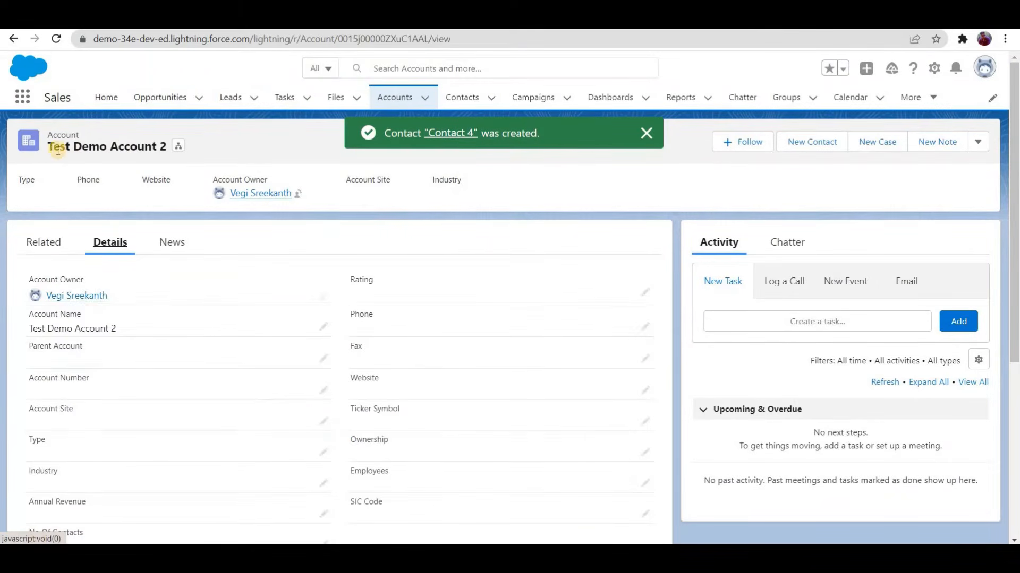
scroll(29, 413, "down", 2)
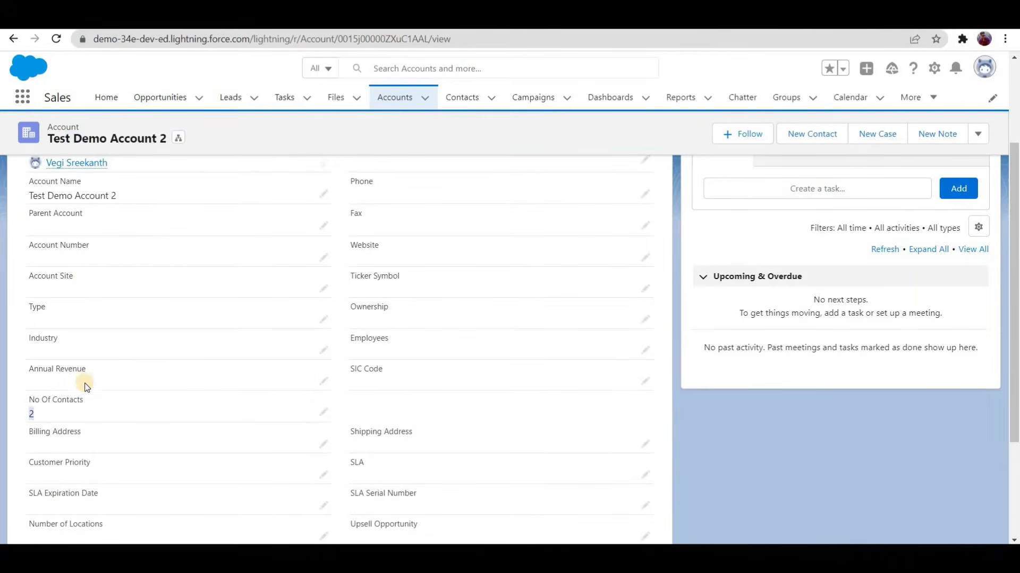
key("ctrl+Tab")
scroll(36, 411, "down", 2)
left_click_drag(83, 414, 140, 395)
scroll(141, 395, "up", 3)
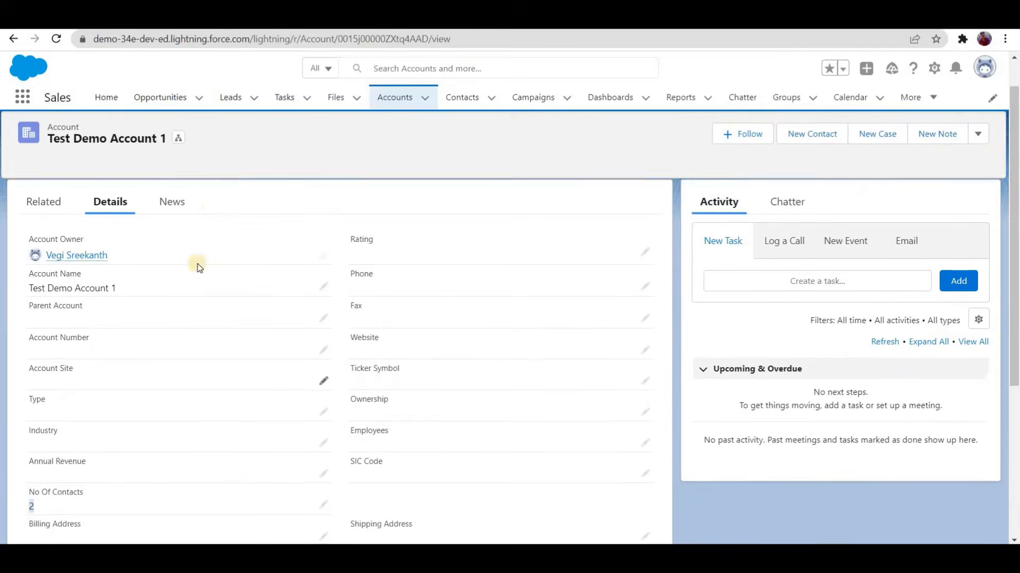
left_click(61, 179)
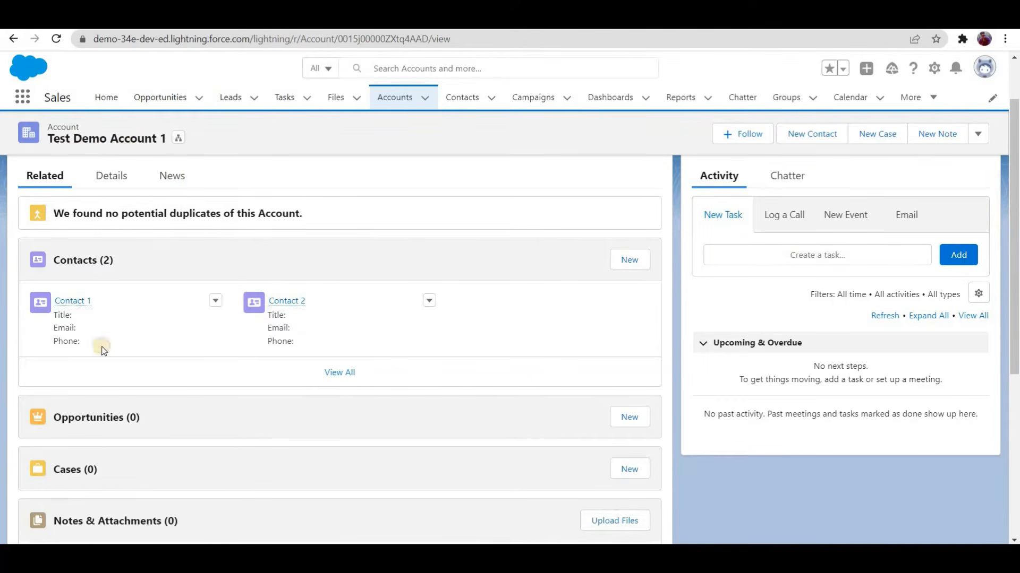
left_click(110, 176)
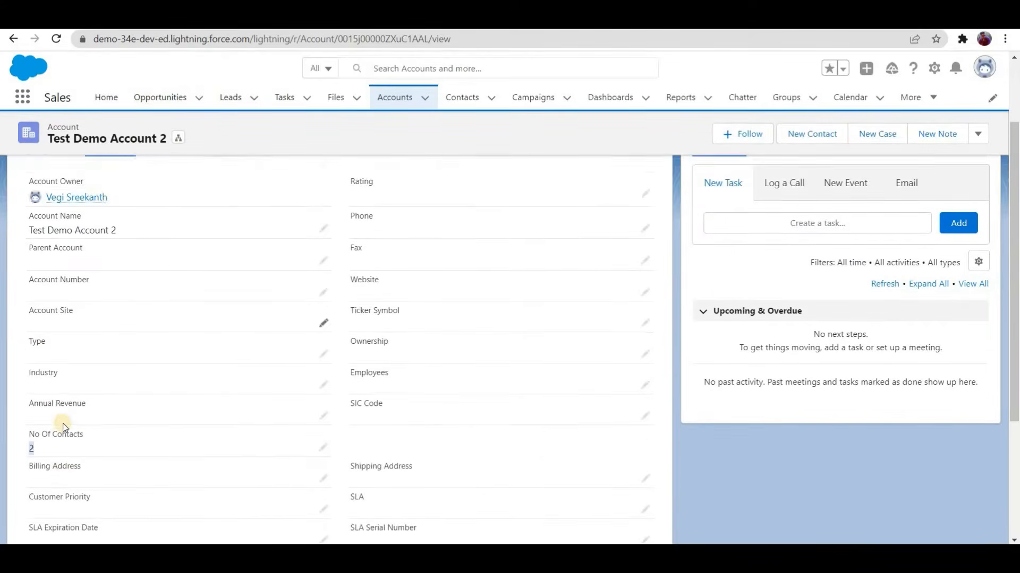
scroll(64, 232, "up", 4)
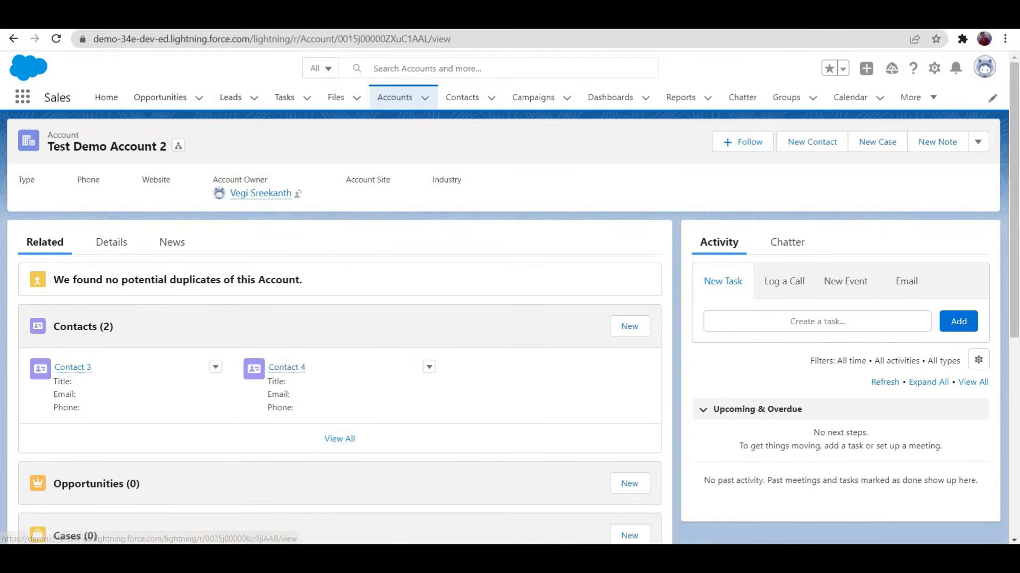
Step: Open Contact 2 from Test Demo Account 1, clear its Account Name and choose an account by searching for "test"
left_click(284, 368)
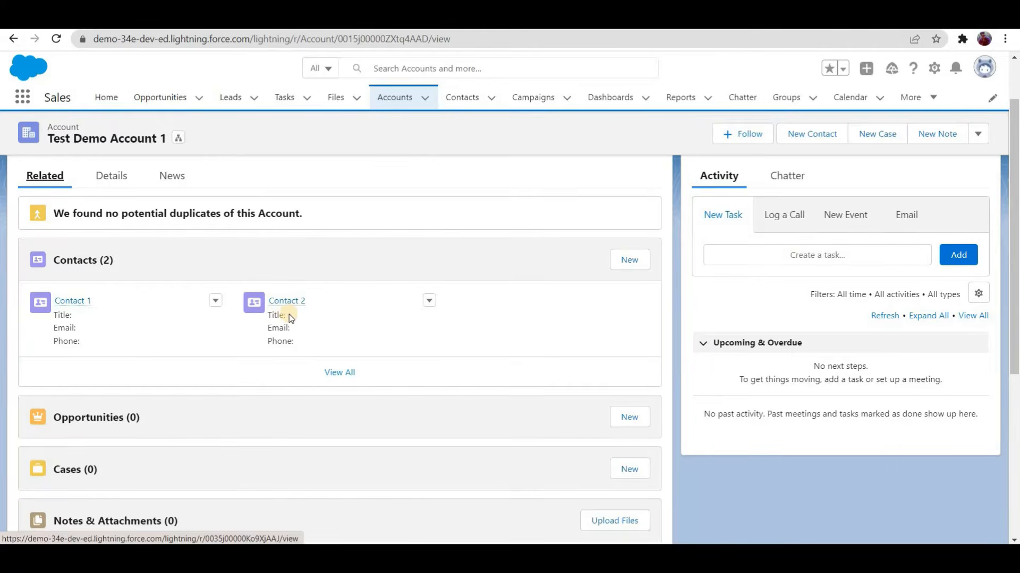
left_click(287, 313)
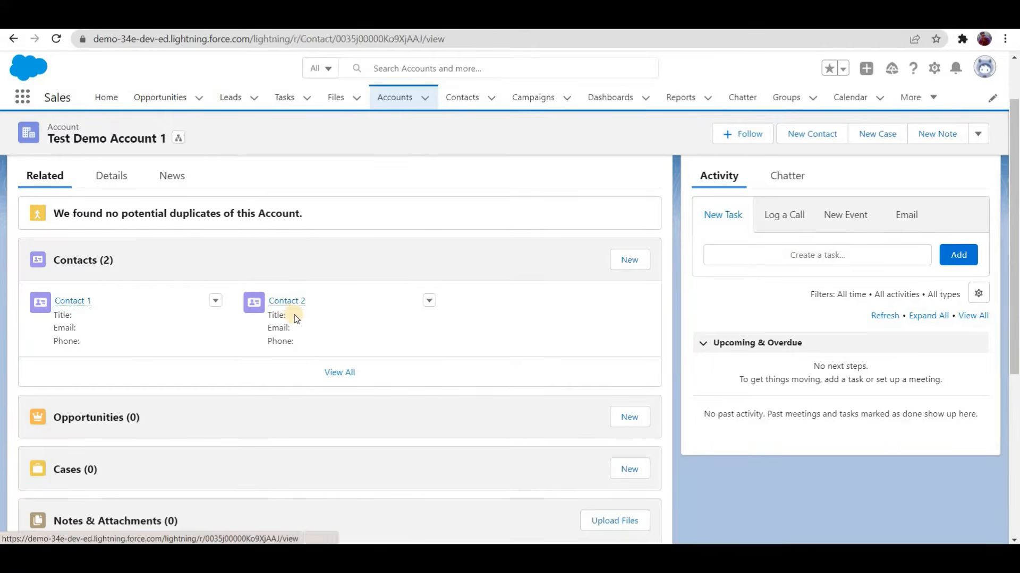
left_click(106, 246)
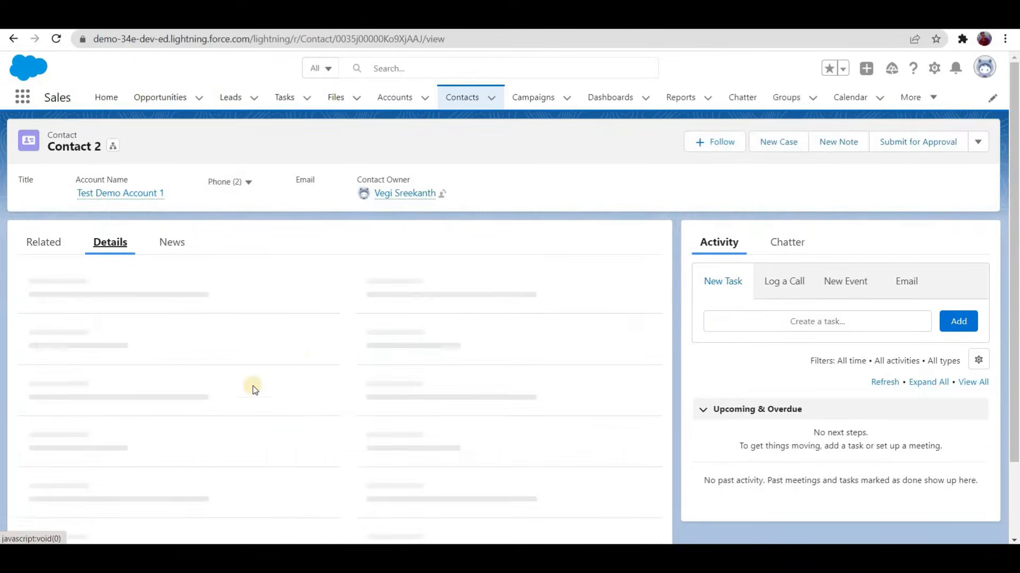
left_click(324, 363)
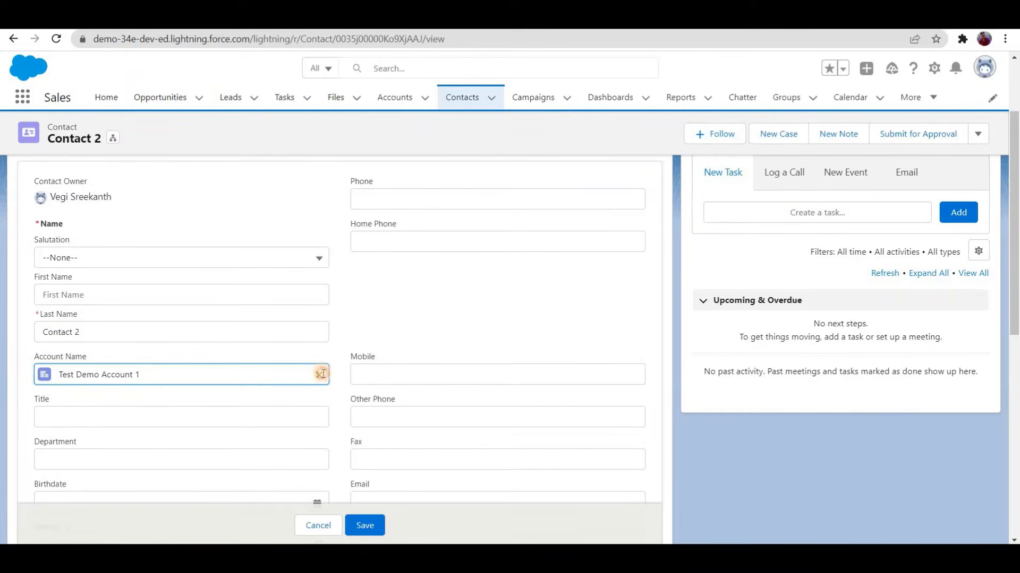
left_click(323, 374)
type("te")
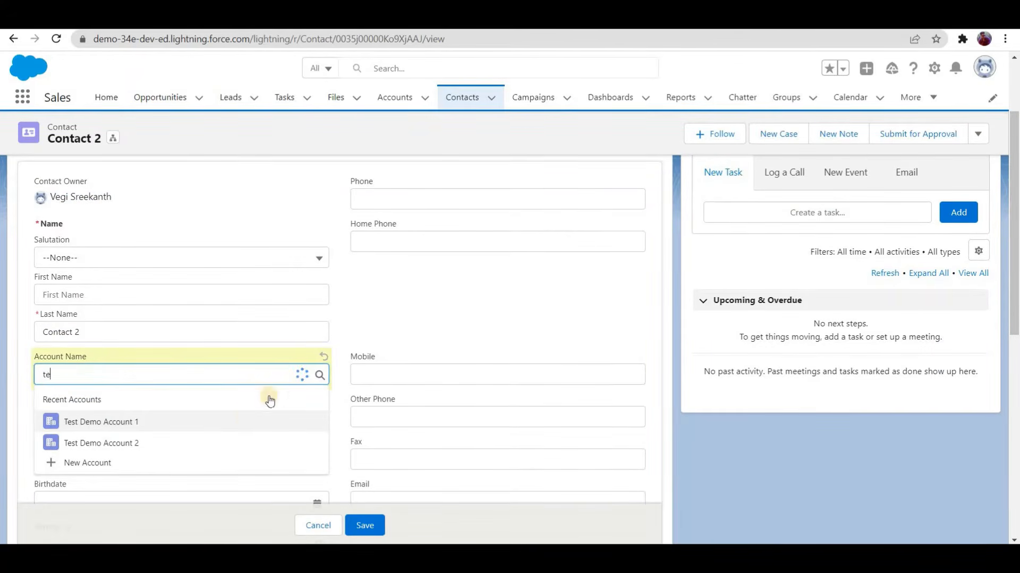
type("st")
left_click(245, 416)
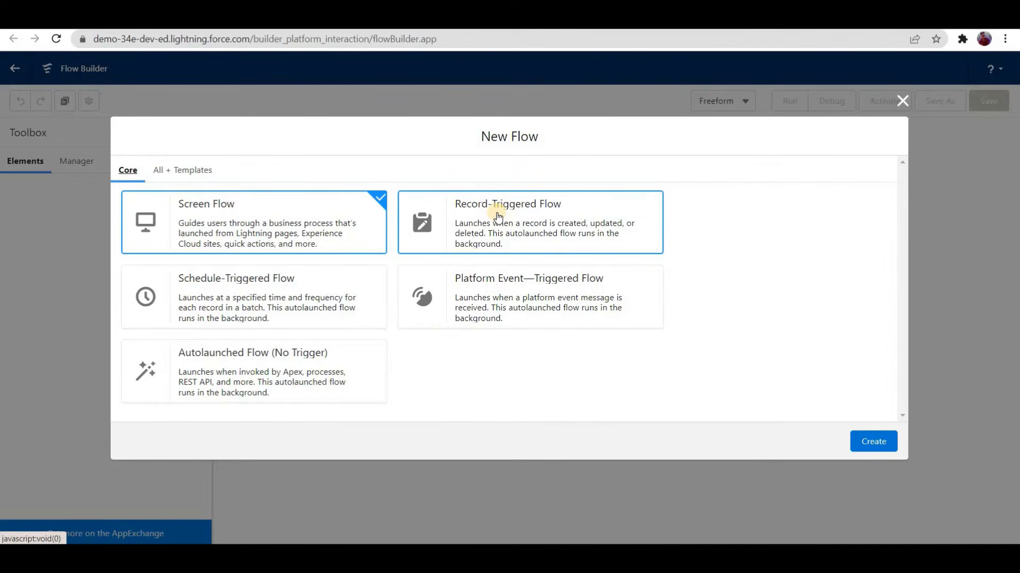
Step: Create a record-triggered flow on the Contact object that is triggered when a record is updated
left_click(496, 213)
left_click(865, 441)
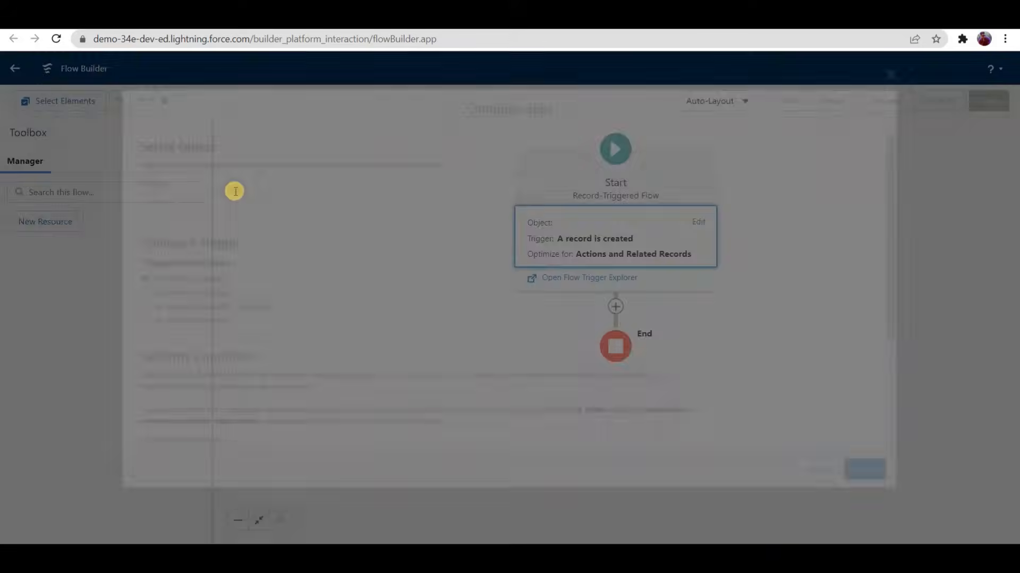
type("contact")
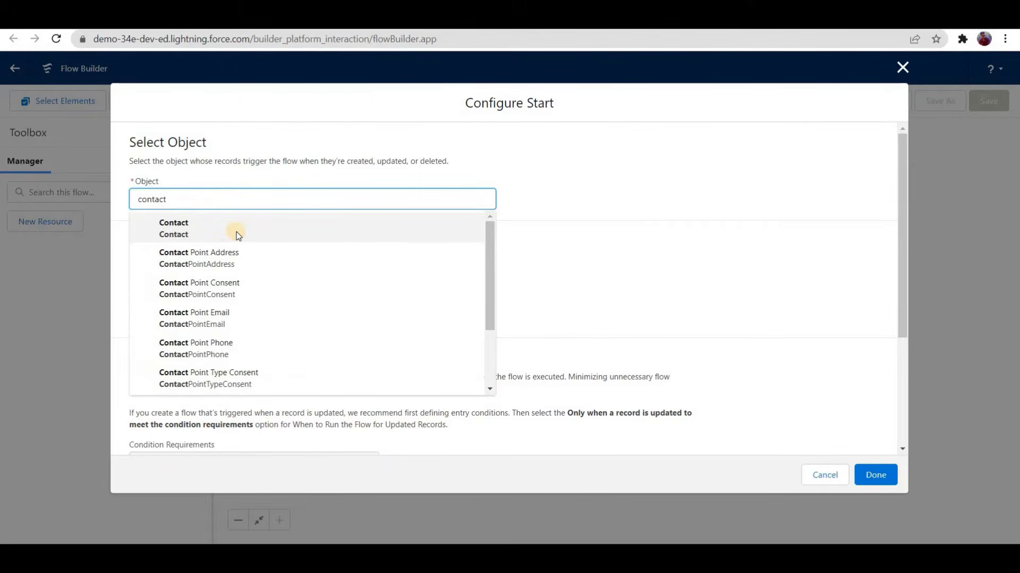
left_click(237, 231)
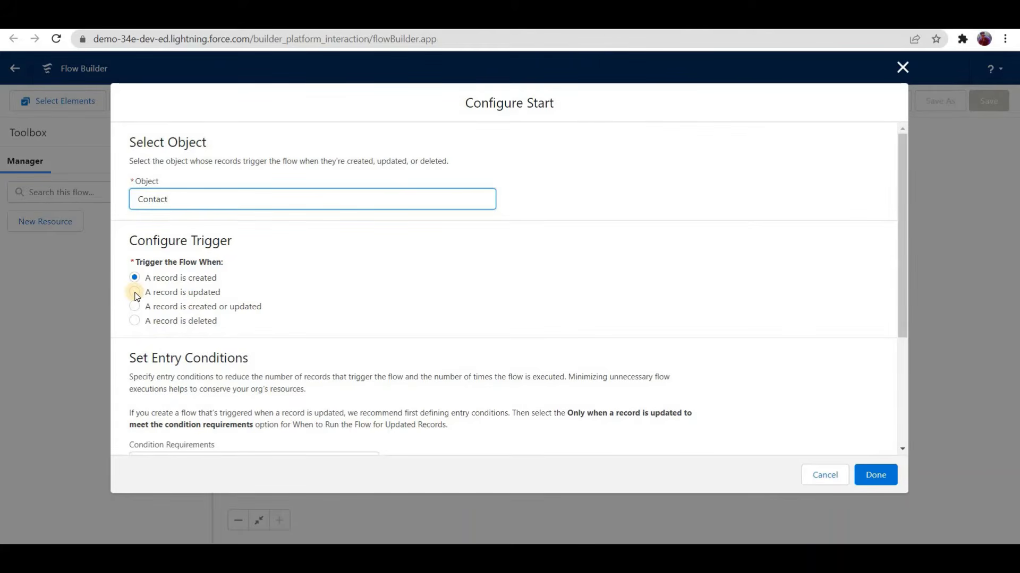
left_click(198, 296)
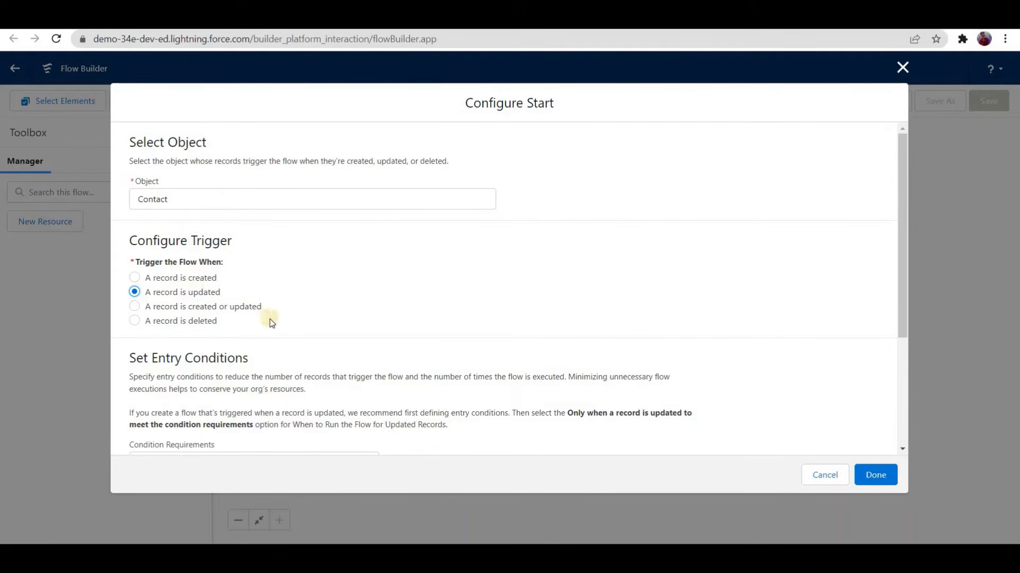
Step: Set the flow's entry conditions to All Conditions Are Met (AND), with AccountId Is Changed set to True
scroll(272, 289, "down", 3)
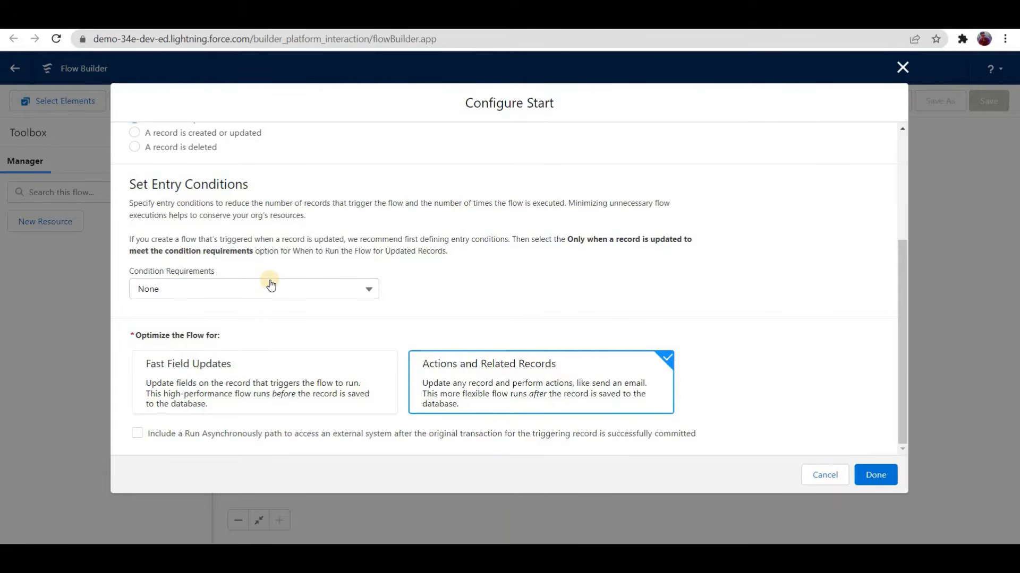
left_click(271, 287)
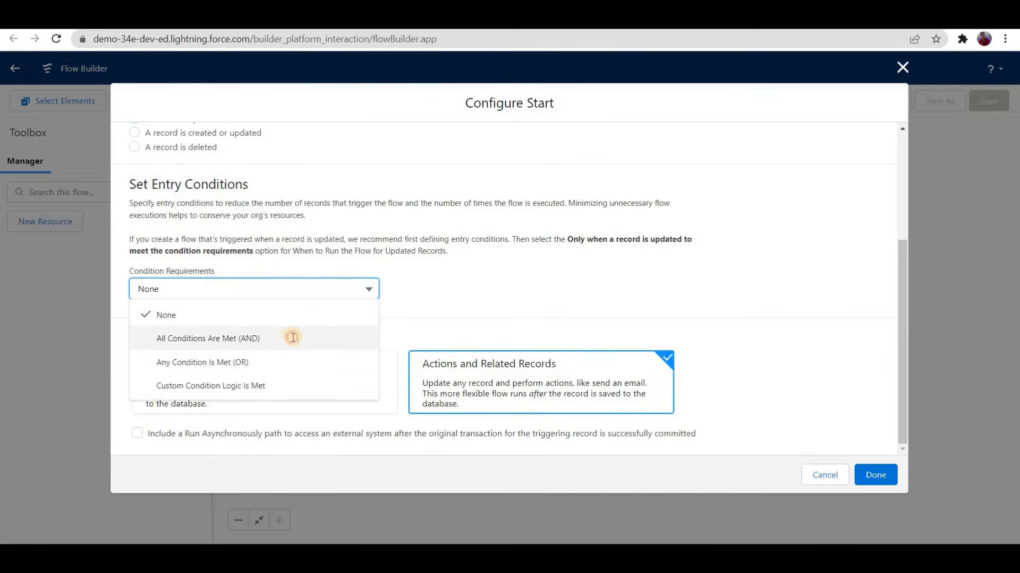
left_click(258, 339)
left_click(260, 336)
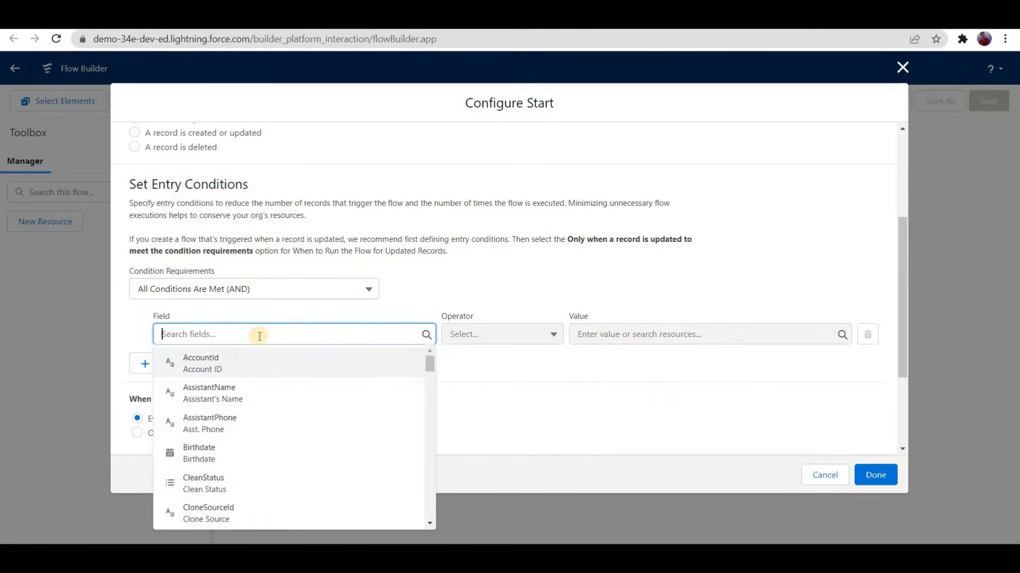
type("acc")
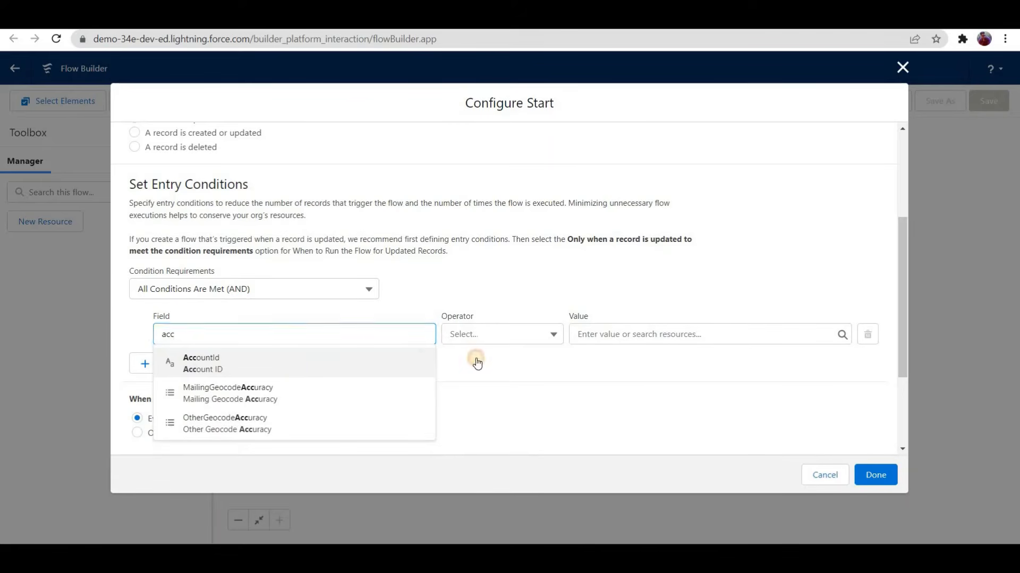
key("Return")
left_click(502, 334)
left_click(487, 503)
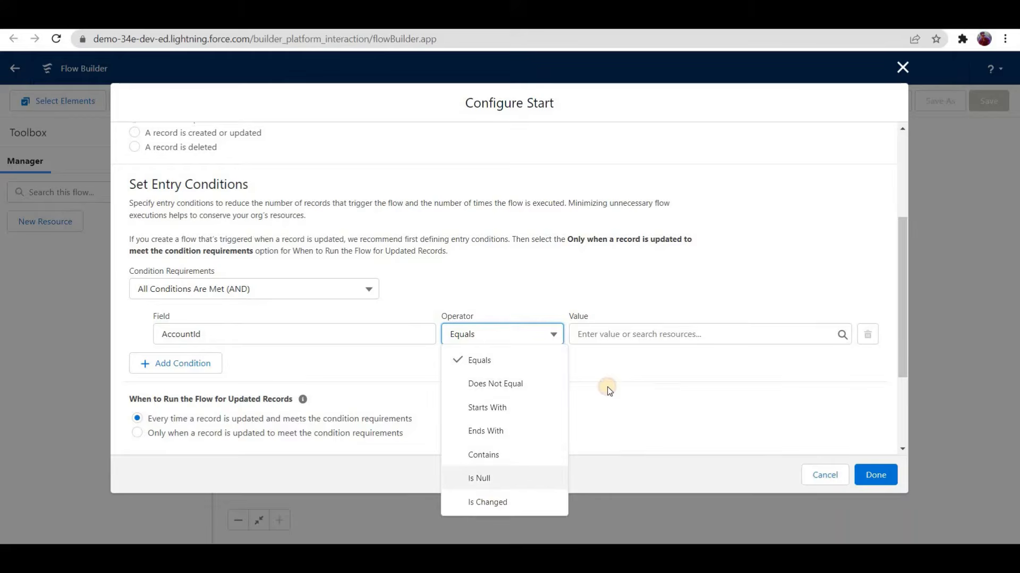
left_click(628, 337)
type("true")
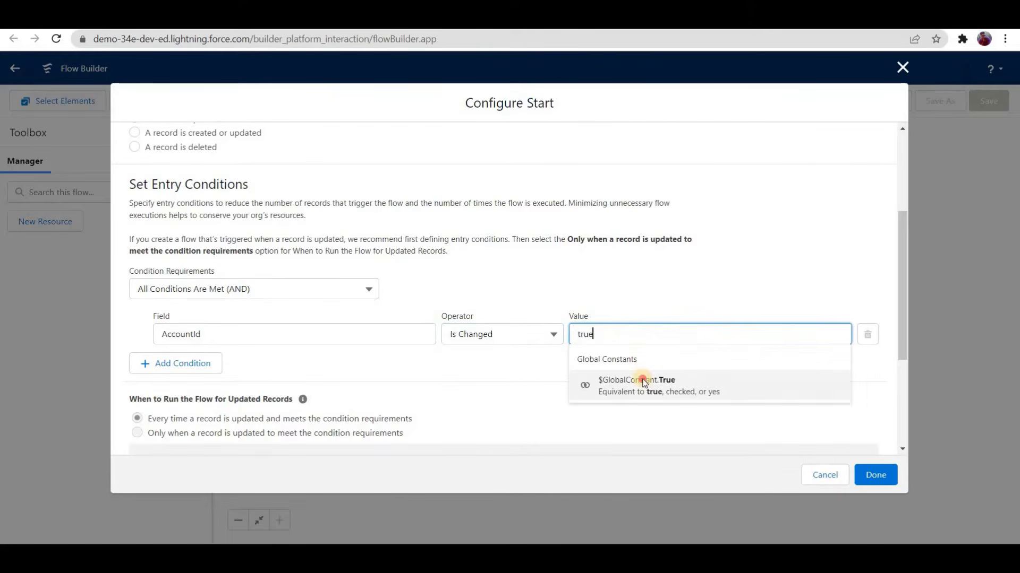
left_click(642, 382)
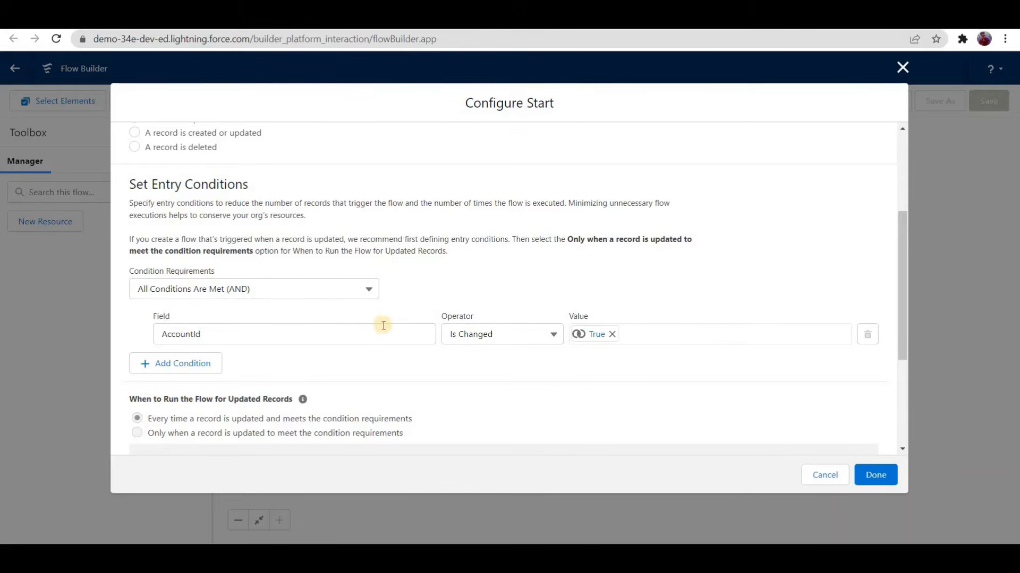
Step: Confirm the start configuration and add a Get Records element labelled "Get All Contacts related to old and new accounts" to the immediate path
scroll(360, 349, "down", 3)
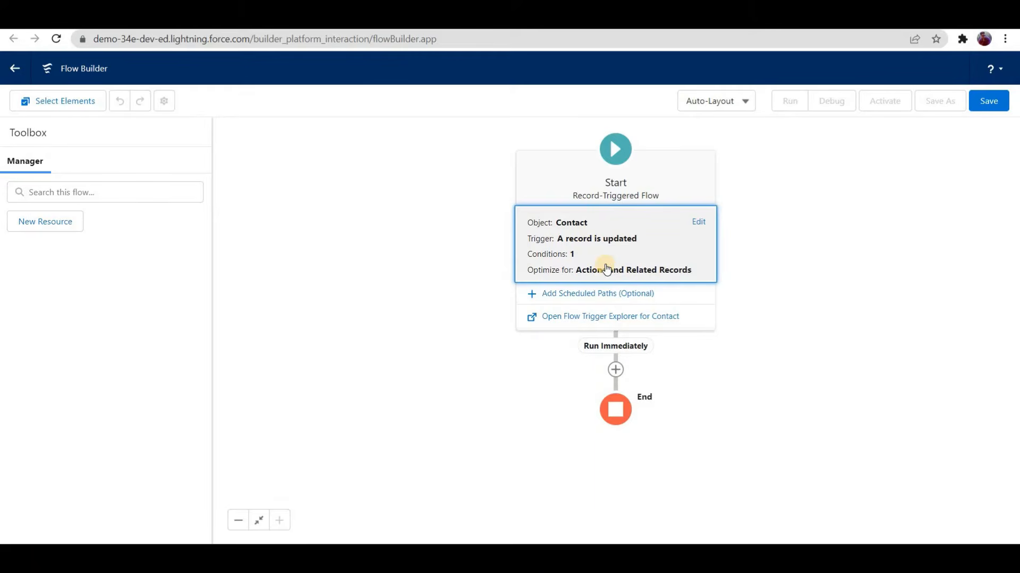
left_click(614, 367)
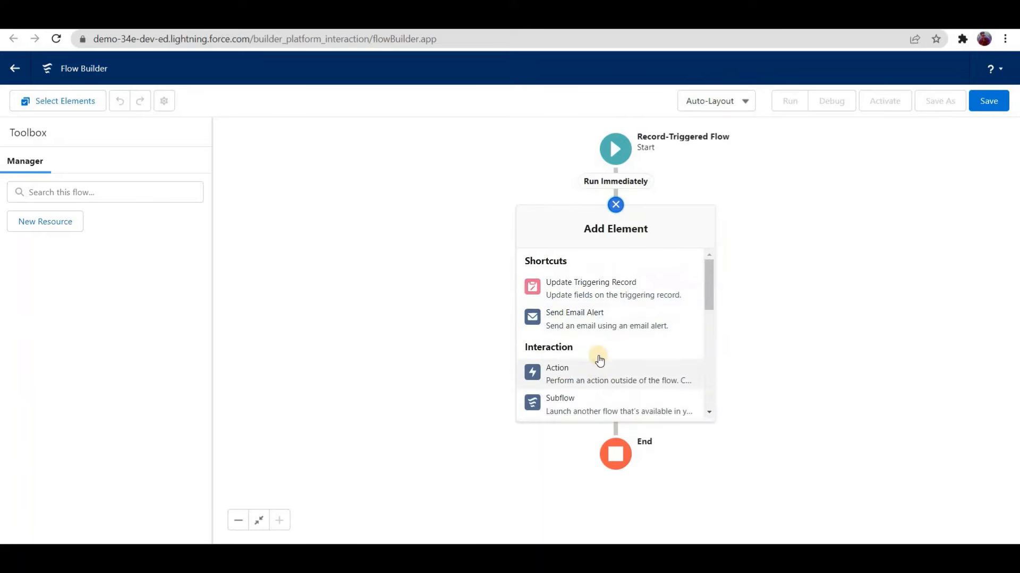
scroll(597, 361, "down", 2)
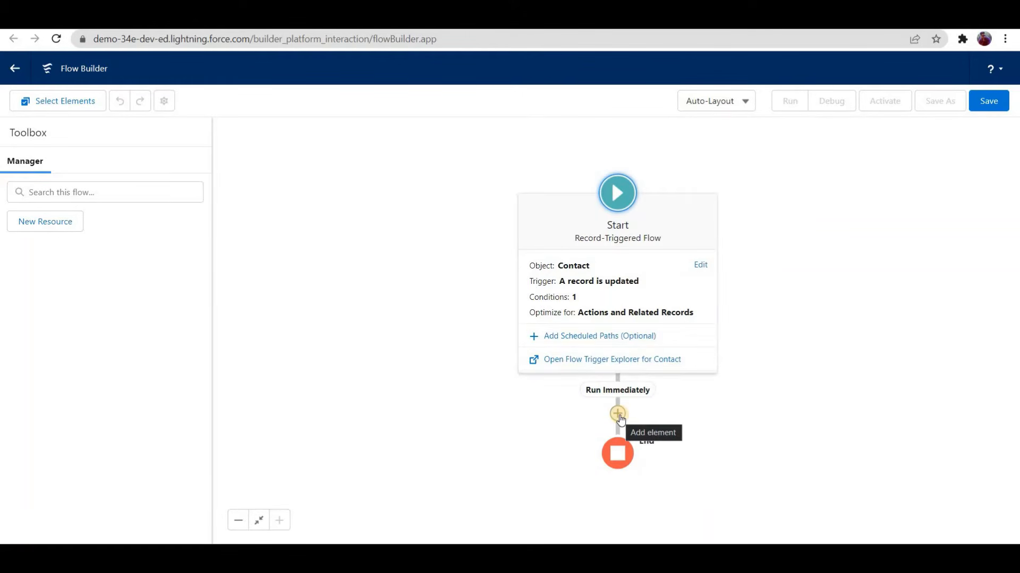
left_click(618, 415)
scroll(594, 395, "down", 2)
scroll(594, 395, "down", 6)
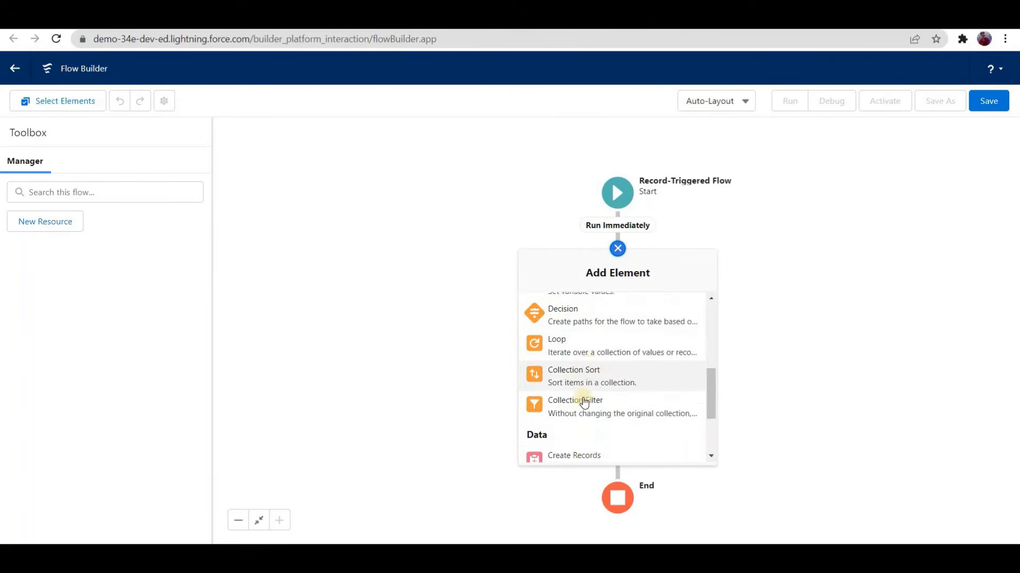
left_click(569, 416)
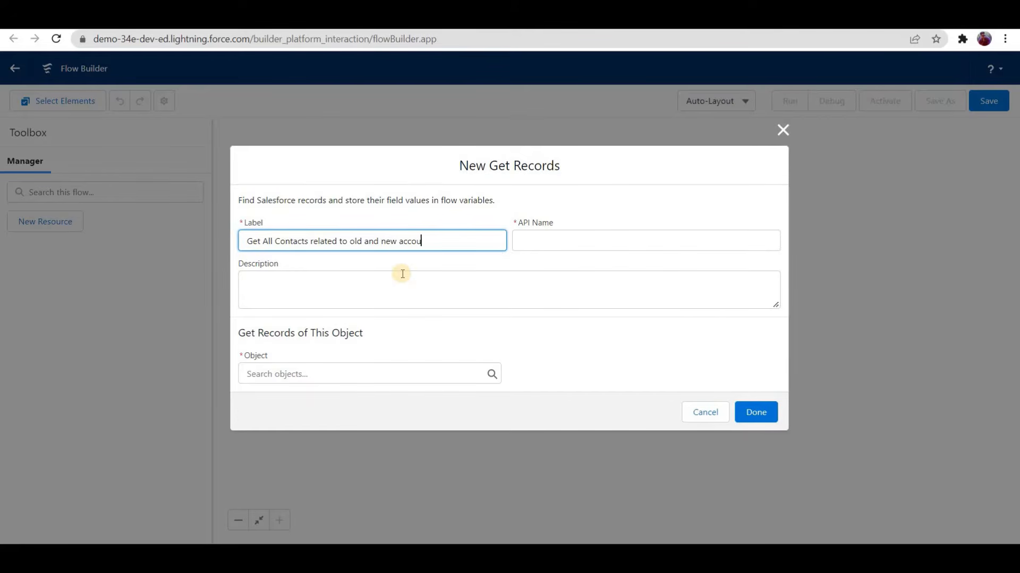
type("nts")
Step: Describe the element as "Old- Test account demo 1" and "New - Test account demo 2", and choose Contact as its object
left_click(405, 301)
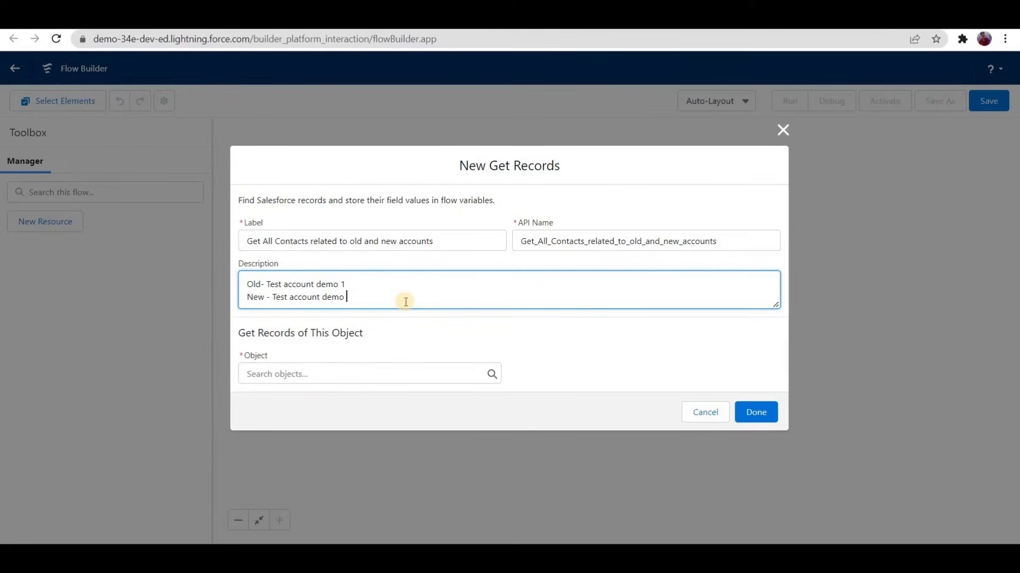
type("2")
left_click(349, 371)
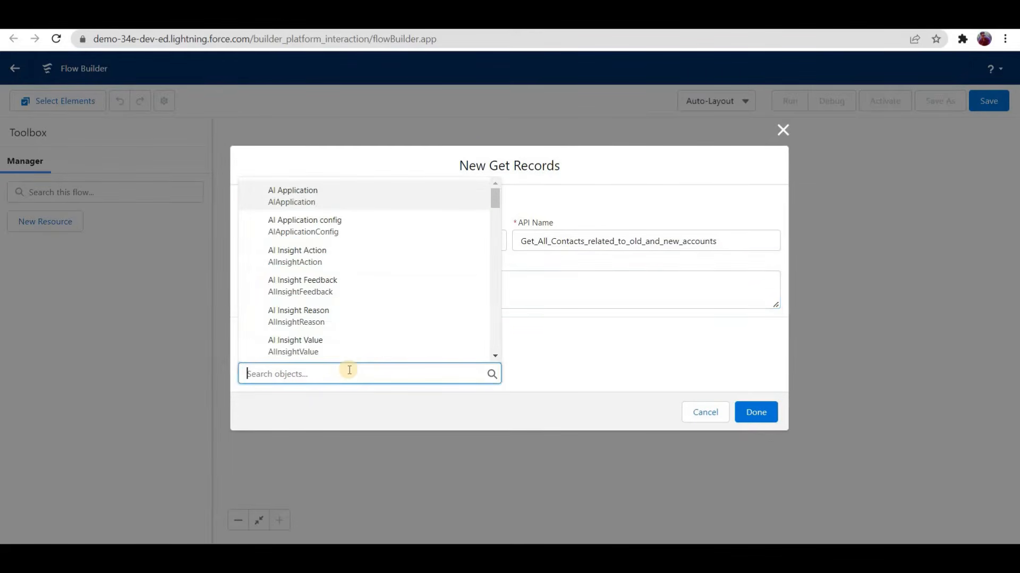
type("contact")
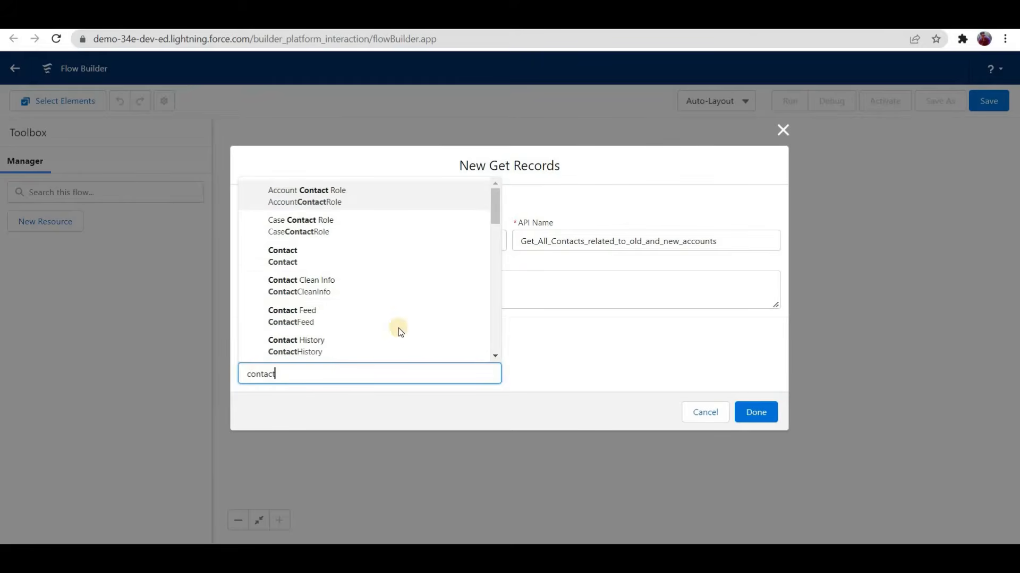
key("Return")
Step: Add a filter condition to the Contact records where AccountId Equals $Record > Account ID
scroll(352, 305, "down", 3)
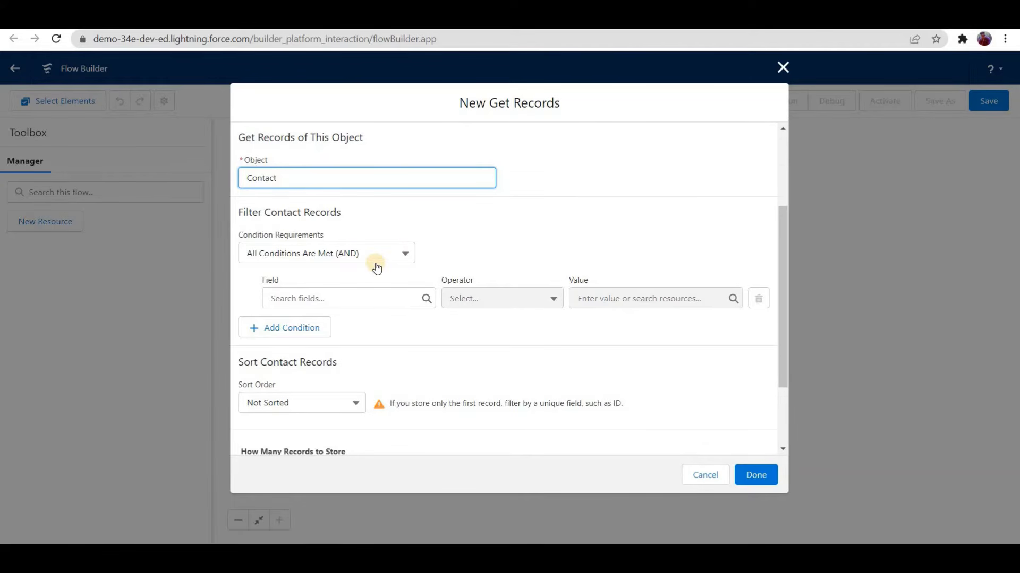
left_click(377, 306)
type("account")
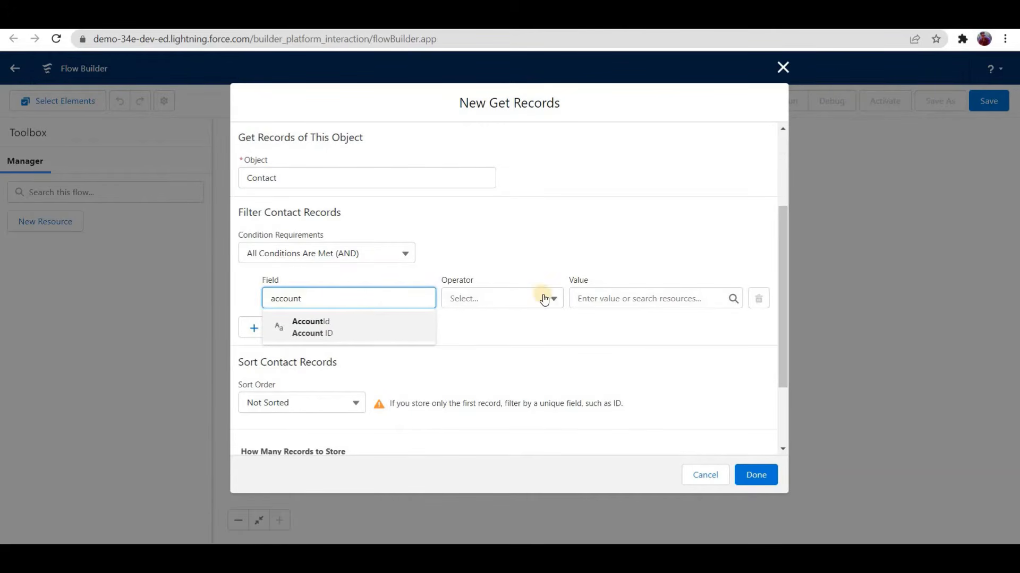
key("Return")
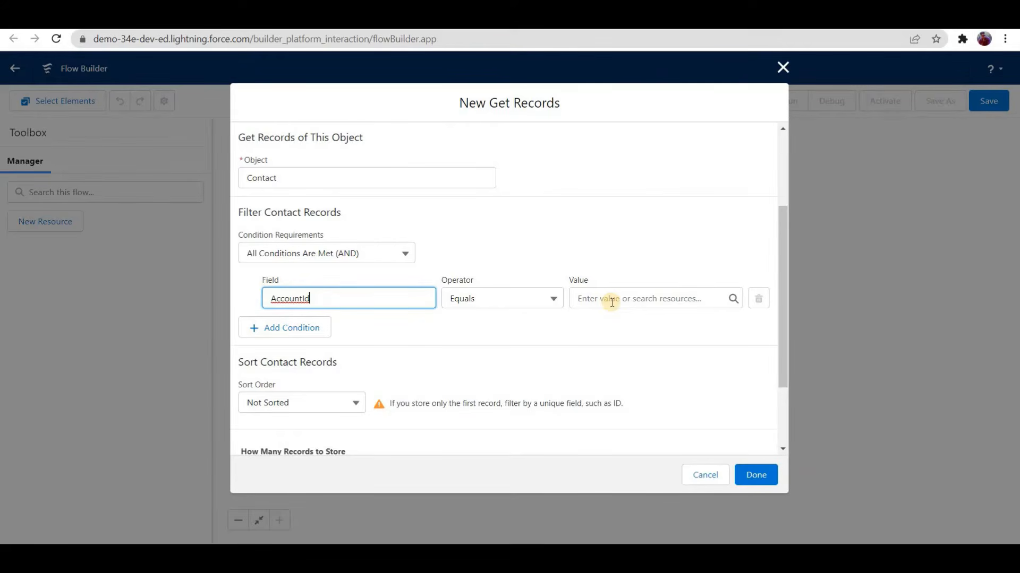
left_click(612, 302)
type("record")
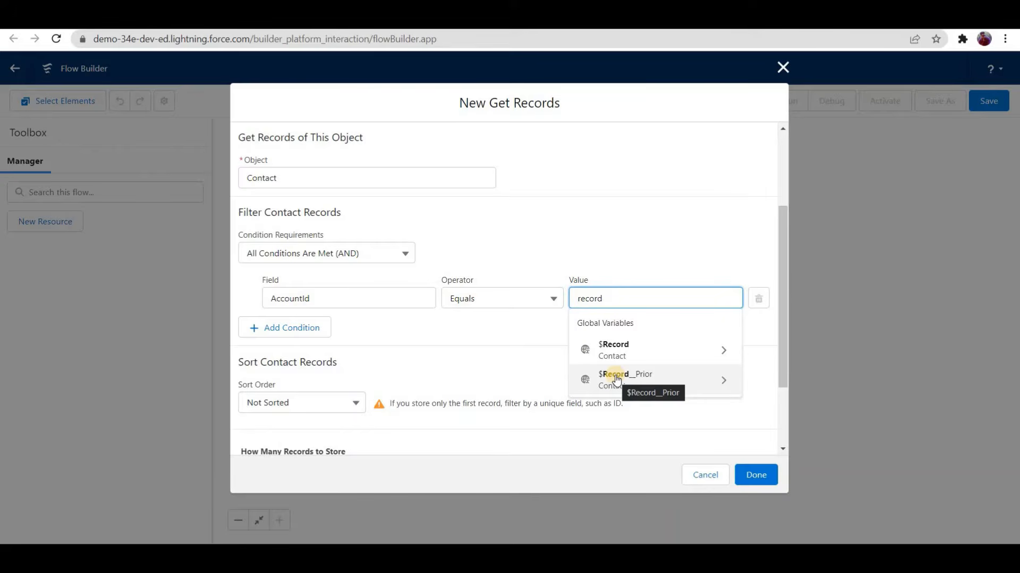
left_click(644, 353)
type("accoun}")
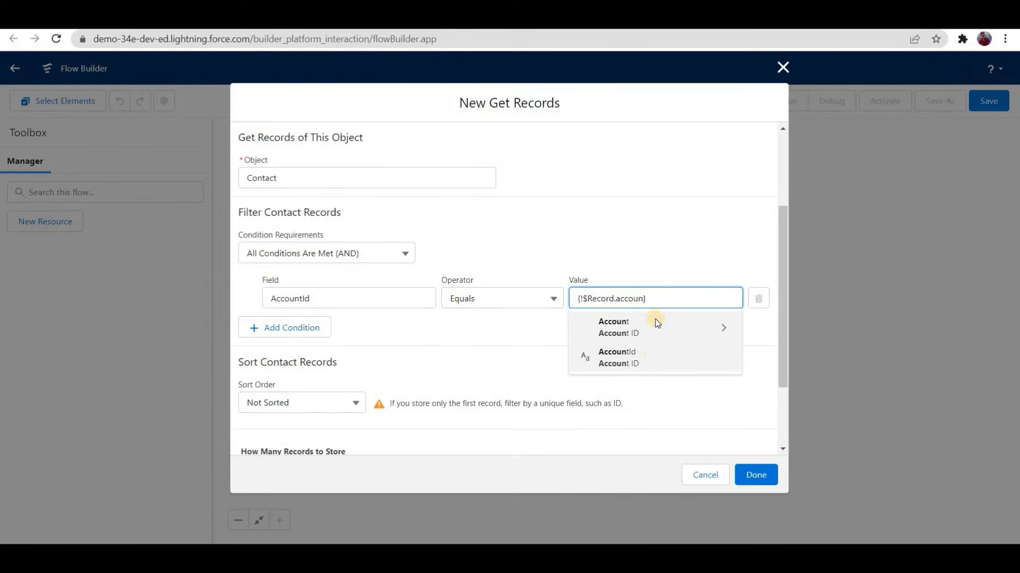
left_click(606, 322)
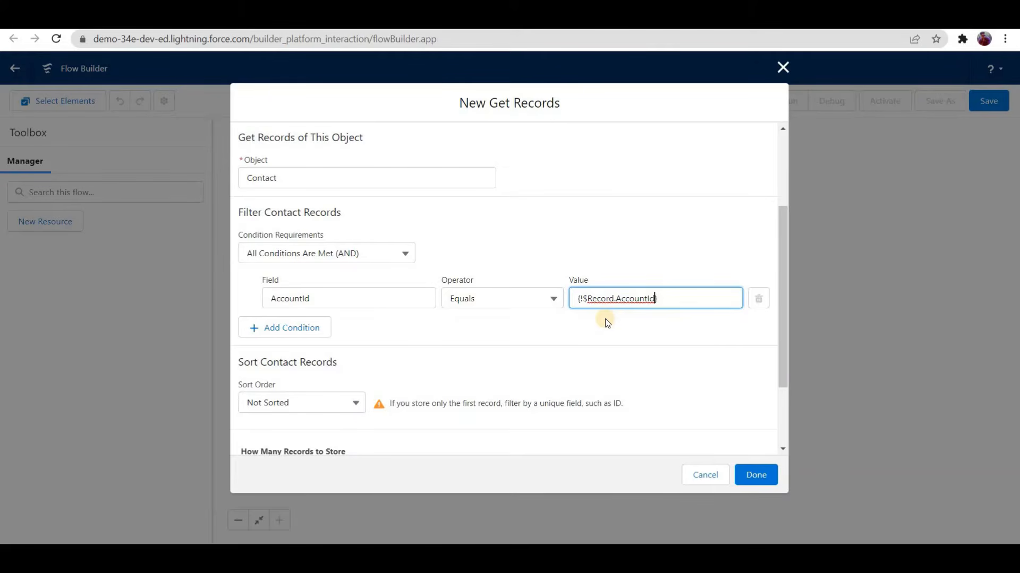
Step: Add a second filter condition where AccountId Equals $Record__Prior > Account ID
left_click(297, 329)
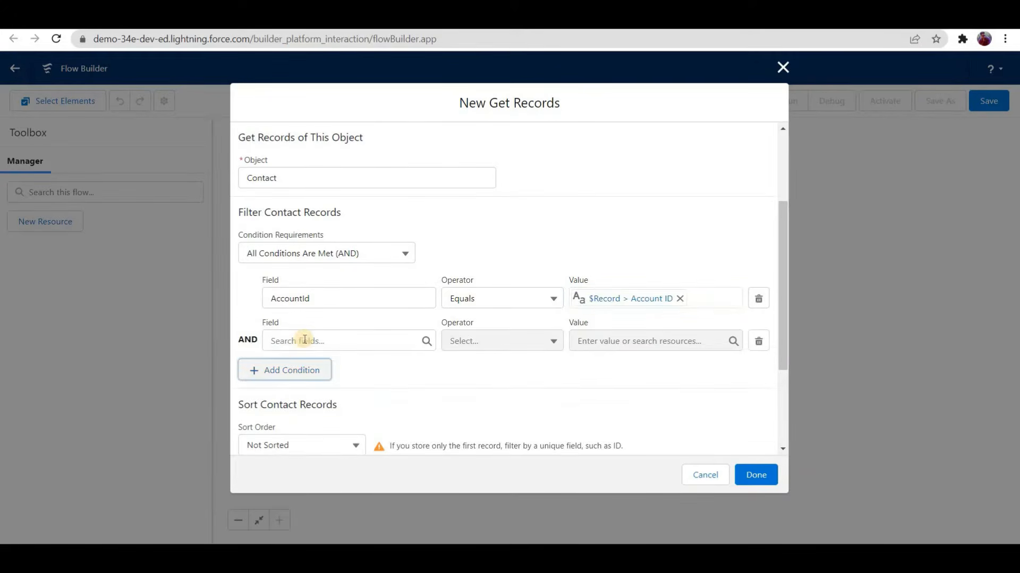
left_click(299, 340)
type("account")
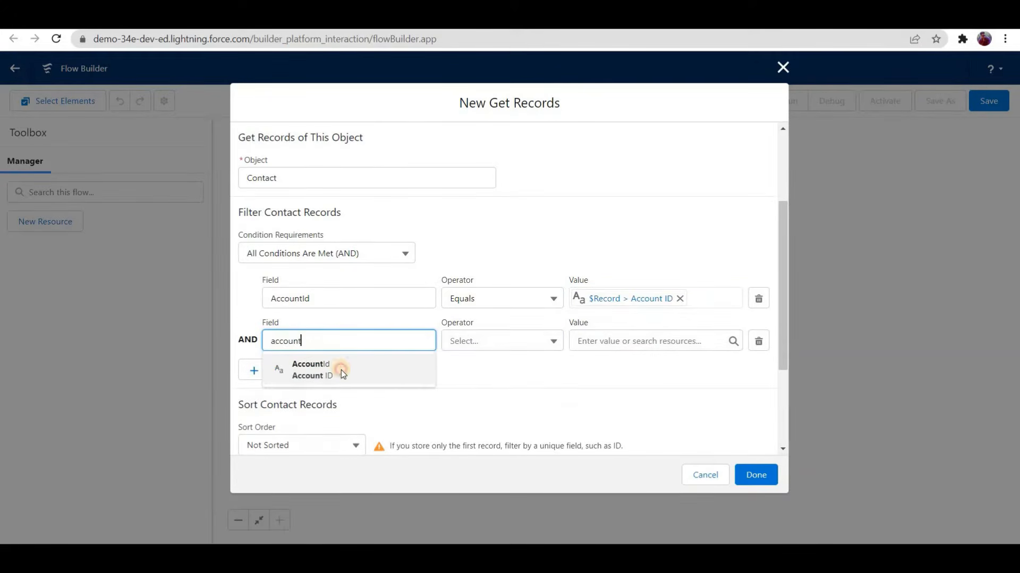
left_click(341, 370)
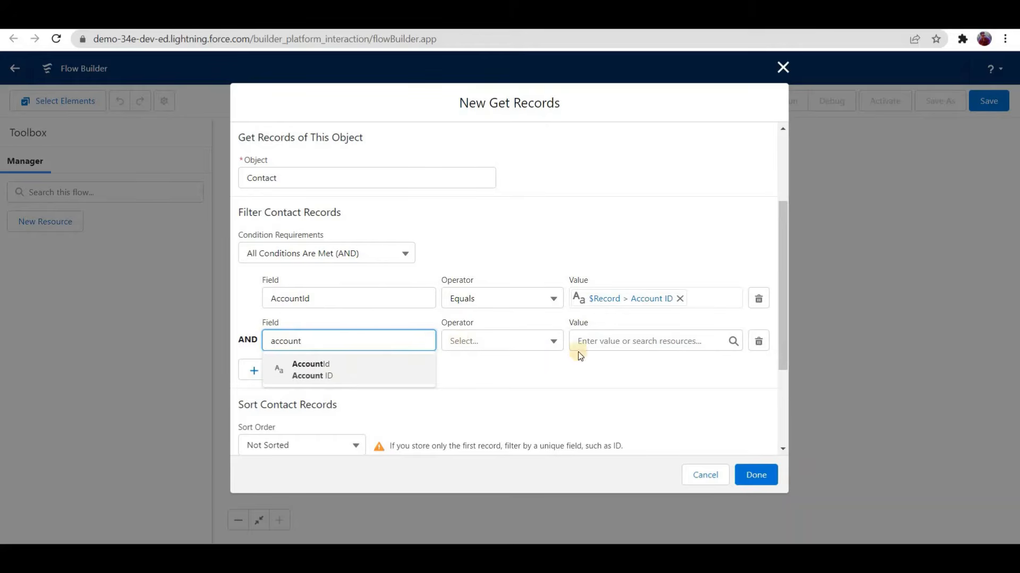
left_click(608, 341)
type("record")
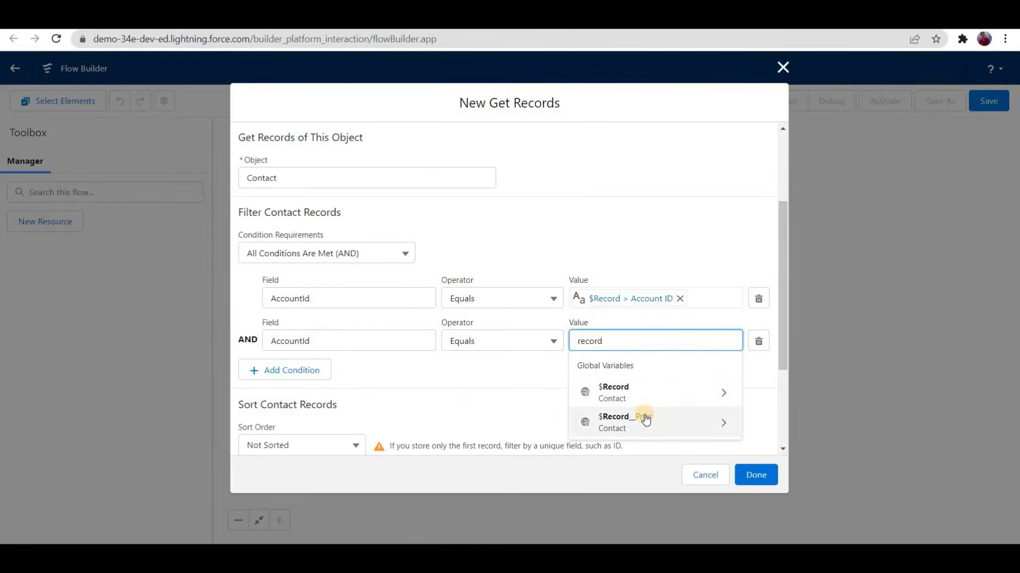
left_click(644, 419)
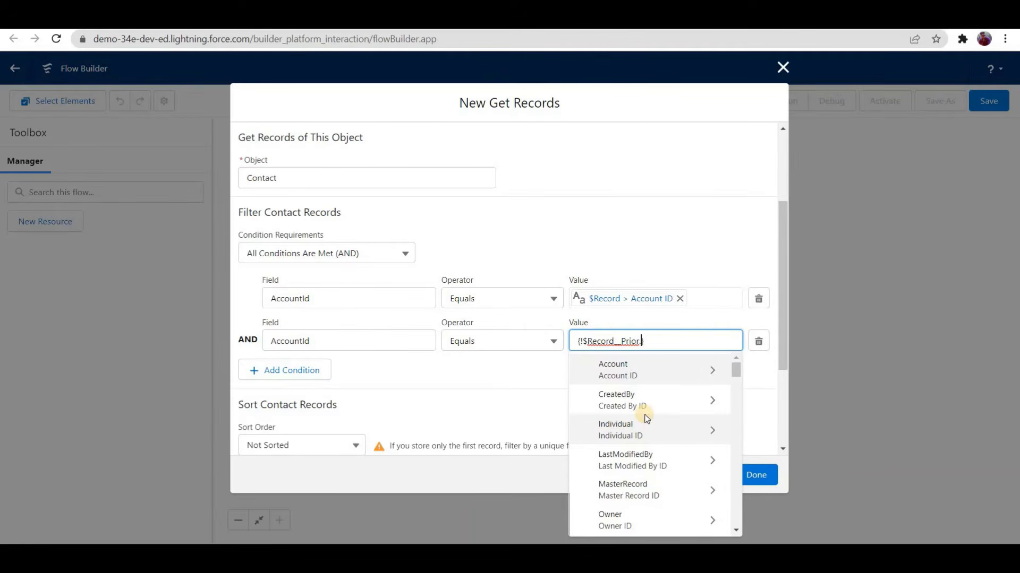
type("acc")
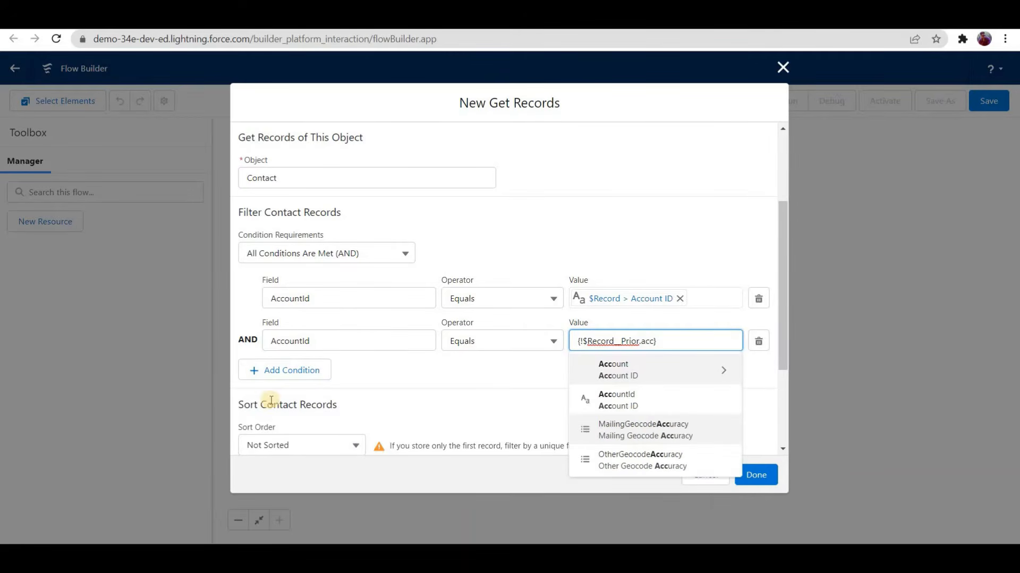
key("Down")
key("Return")
Step: Set the condition requirements to Any Condition Is Met (OR), store all records, and finish the Get Records element
left_click(322, 254)
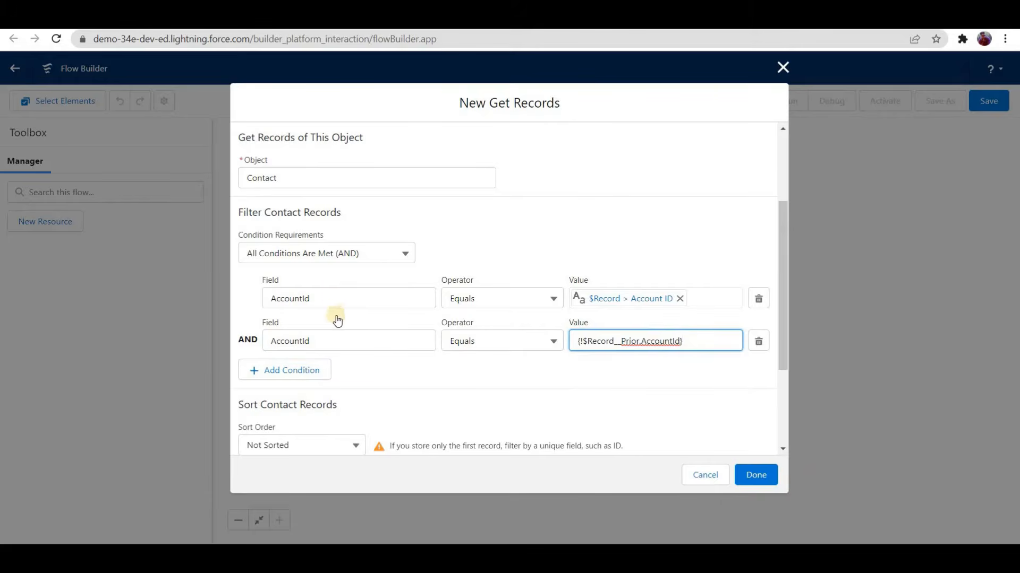
left_click(363, 336)
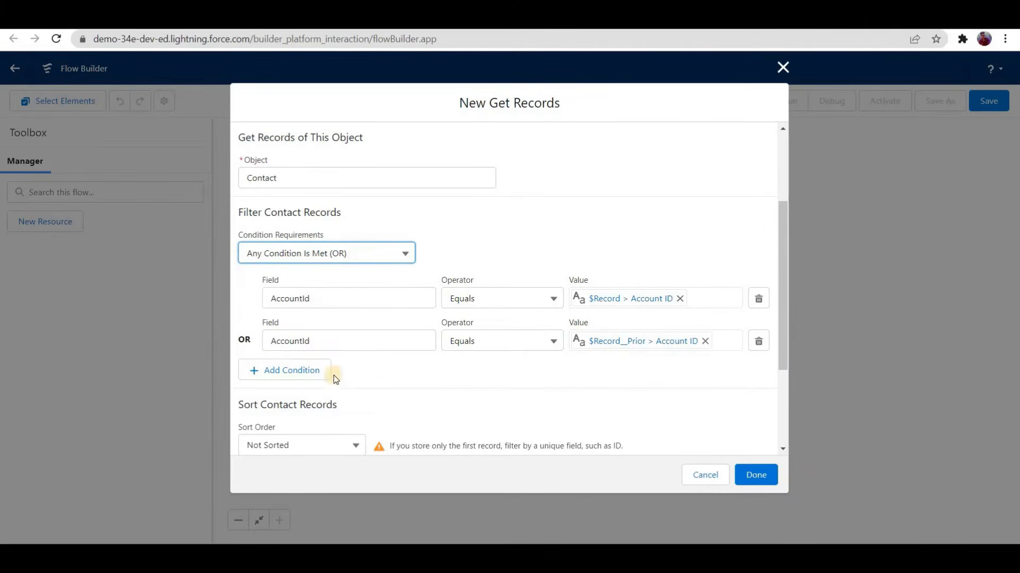
scroll(318, 377, "down", 3)
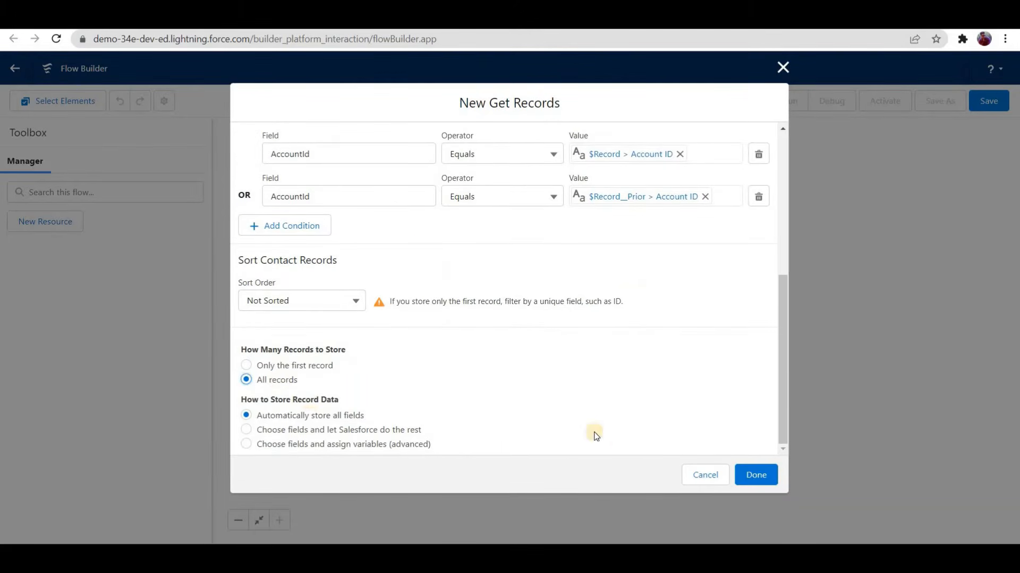
left_click(758, 474)
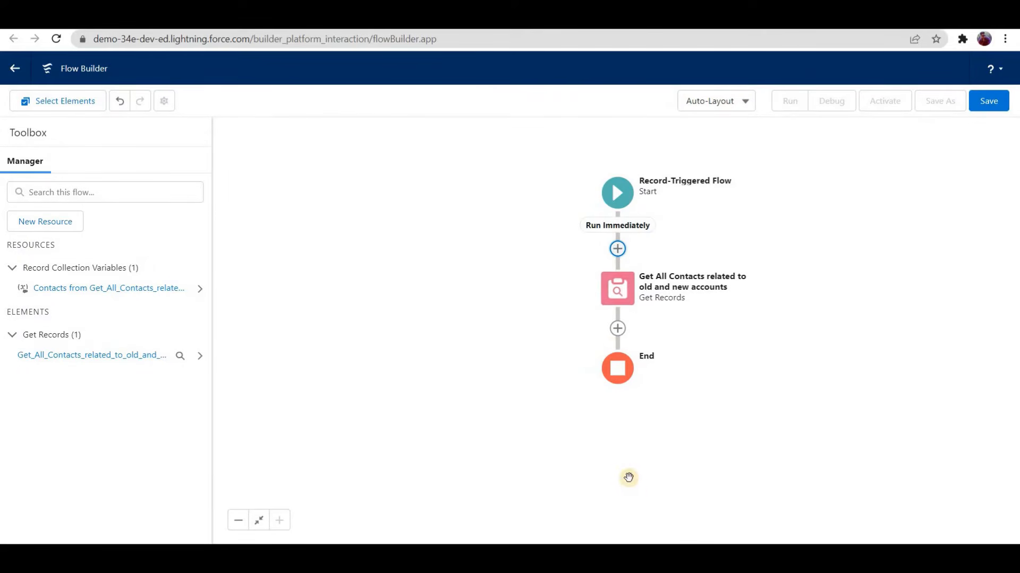
Step: Switch to Paint and sketch account A1 with branches to contacts C1 and C2
left_click(640, 557)
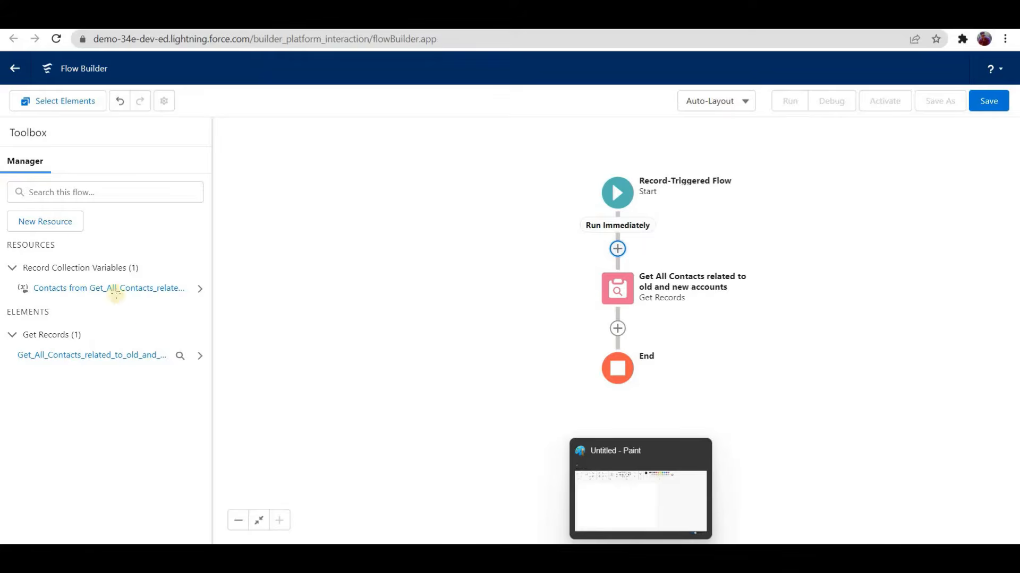
mouse_move(99, 229)
left_mouse_down()
mouse_move(117, 207)
mouse_move(121, 227)
mouse_move(129, 223)
left_mouse_up()
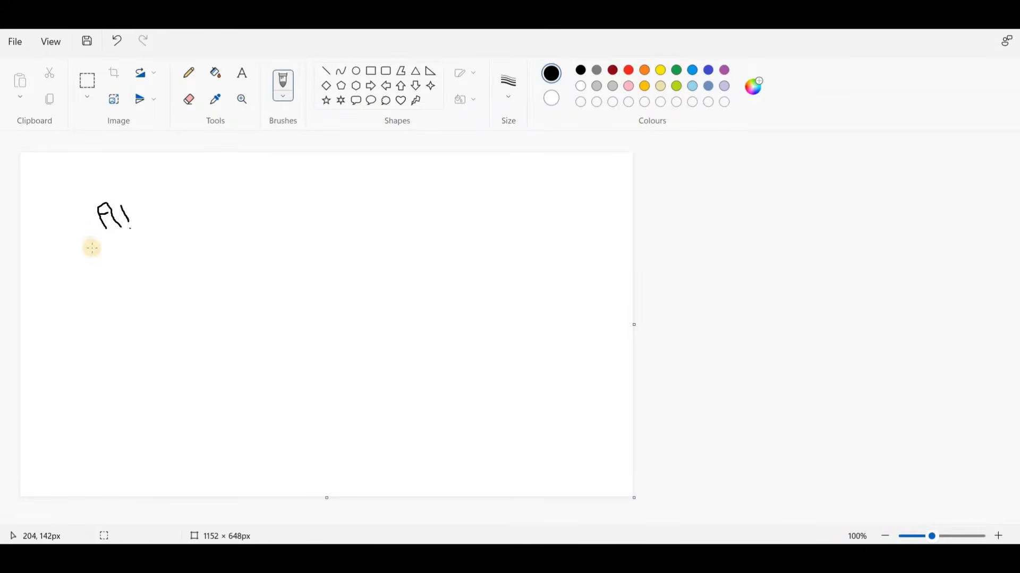
left_click(93, 248)
left_click_drag(60, 296, 75, 306)
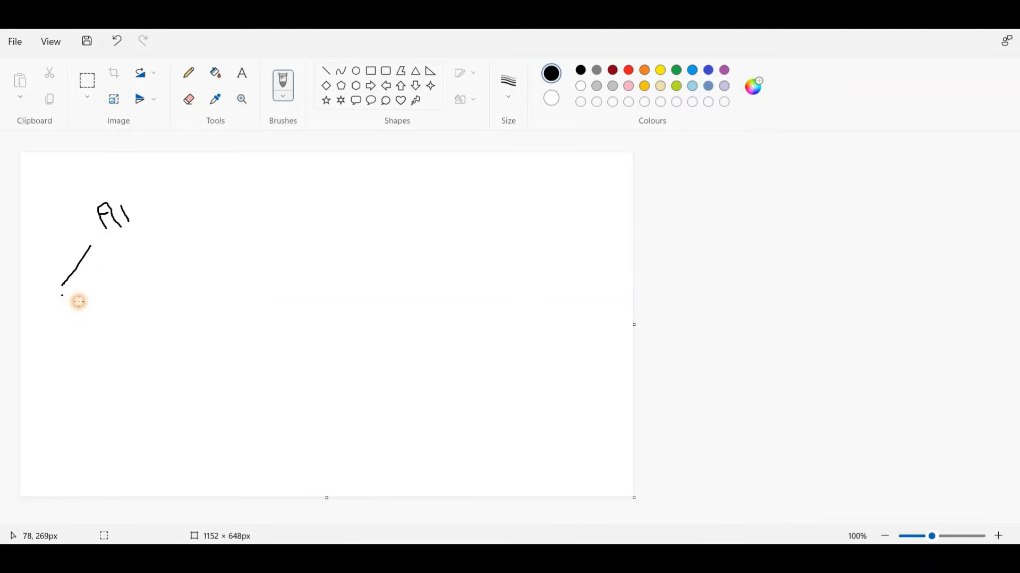
mouse_move(147, 298)
left_mouse_down()
mouse_move(171, 315)
mouse_move(180, 293)
left_mouse_up()
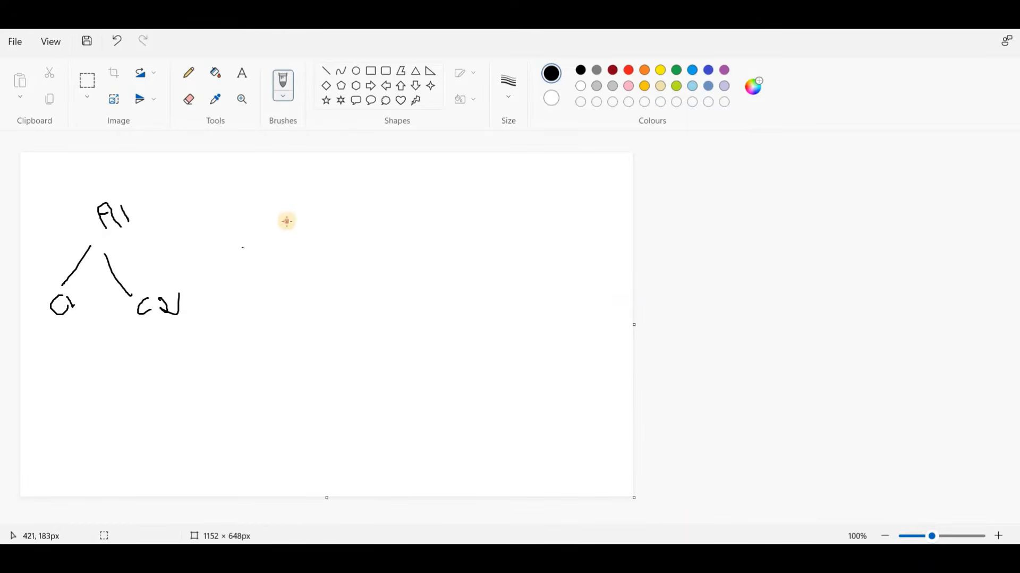
Step: Sketch account A2 with branches to contacts C3 and C4, and write "= 2" beside both A1 and A2
mouse_move(286, 222)
left_mouse_down()
mouse_move(314, 211)
mouse_move(330, 224)
mouse_move(340, 218)
left_mouse_up()
mouse_move(292, 243)
left_mouse_down()
mouse_move(263, 318)
mouse_move(349, 295)
mouse_move(362, 298)
mouse_move(365, 318)
mouse_move(378, 308)
left_mouse_up()
left_click_drag(381, 299, 382, 321)
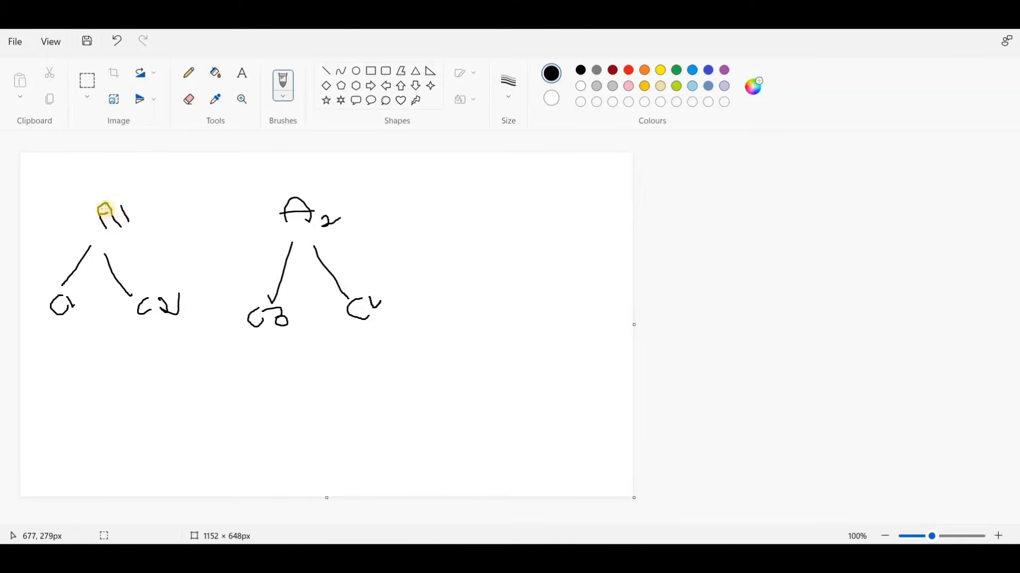
left_click_drag(135, 204, 171, 210)
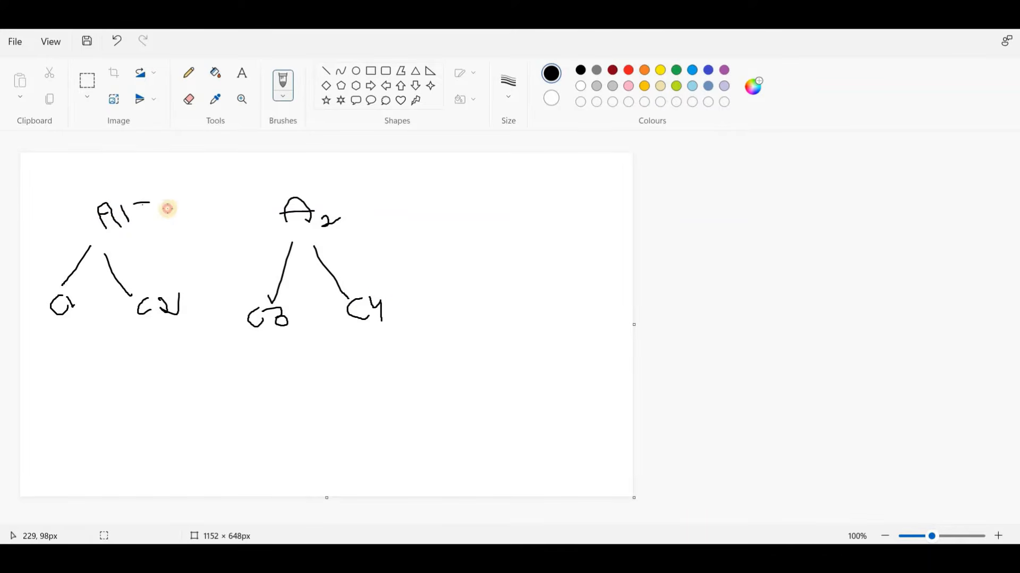
left_click_drag(321, 203, 373, 209)
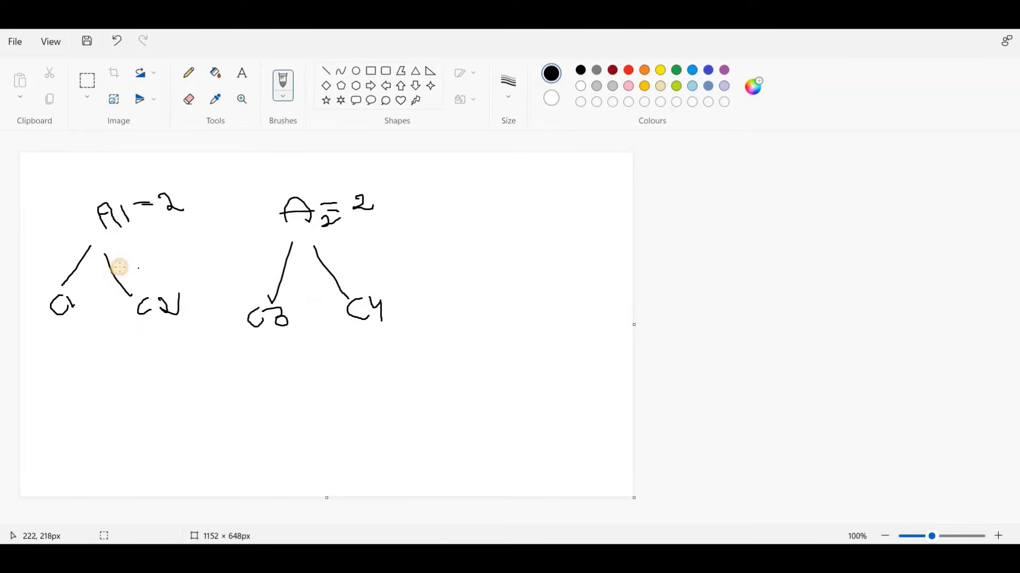
Step: Cross out the link between A1 and C2, circle C2 and draw an arrow from it to A2
left_click_drag(140, 263, 109, 304)
left_click_drag(131, 255, 111, 314)
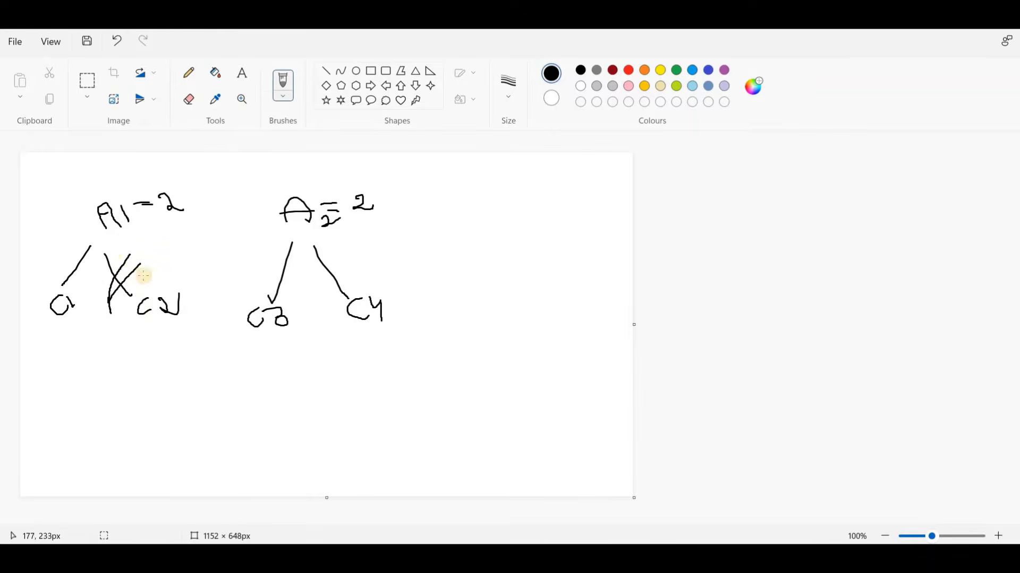
mouse_move(102, 262)
left_mouse_down()
mouse_move(187, 330)
mouse_move(169, 288)
mouse_move(228, 269)
left_mouse_up()
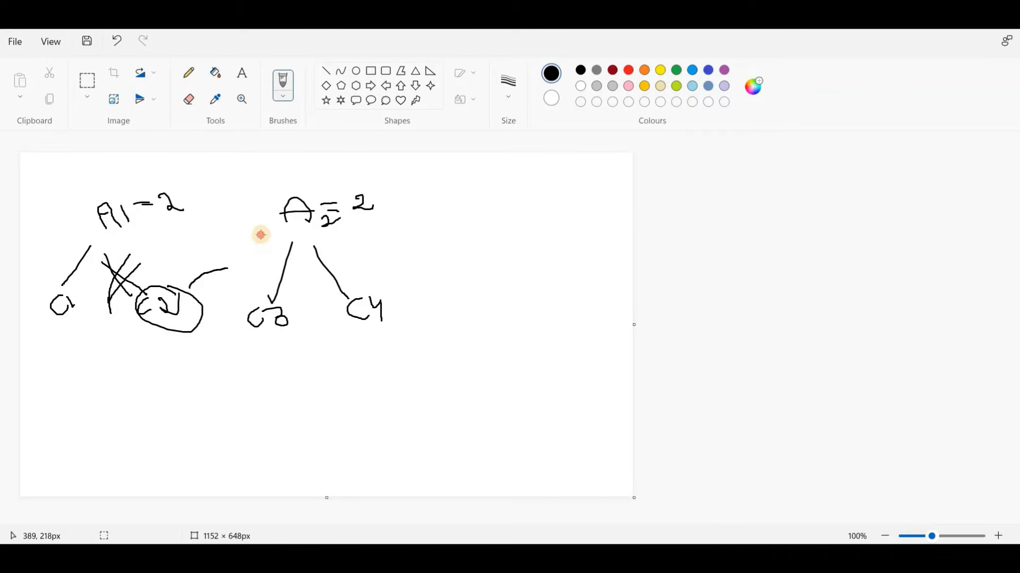
left_click_drag(261, 235, 277, 240)
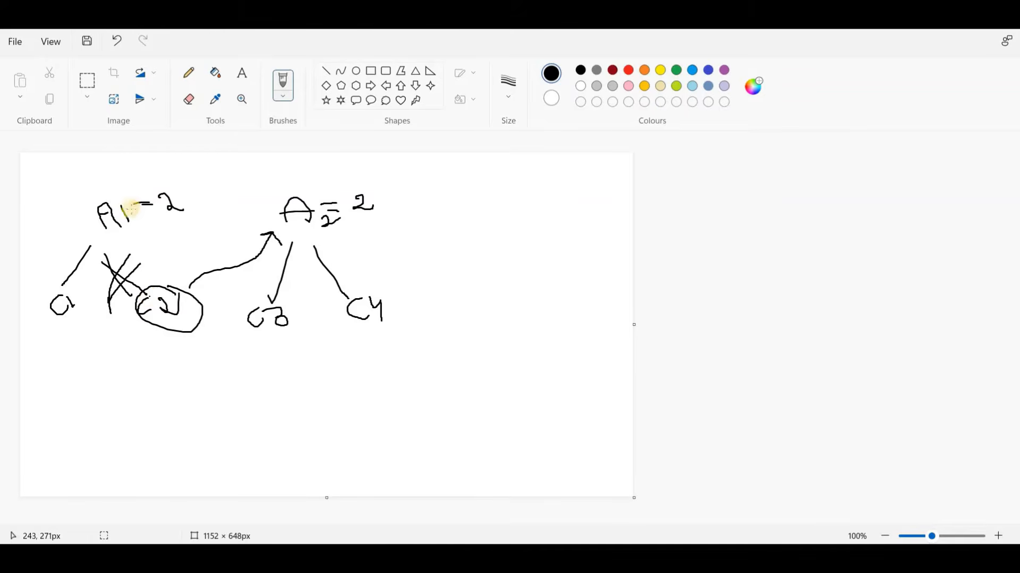
Step: Circle both accounts, A1 and A2, in the sketch
mouse_move(129, 202)
left_mouse_down()
mouse_move(97, 195)
mouse_move(103, 231)
mouse_move(130, 201)
mouse_move(109, 192)
left_mouse_up()
left_click(59, 201)
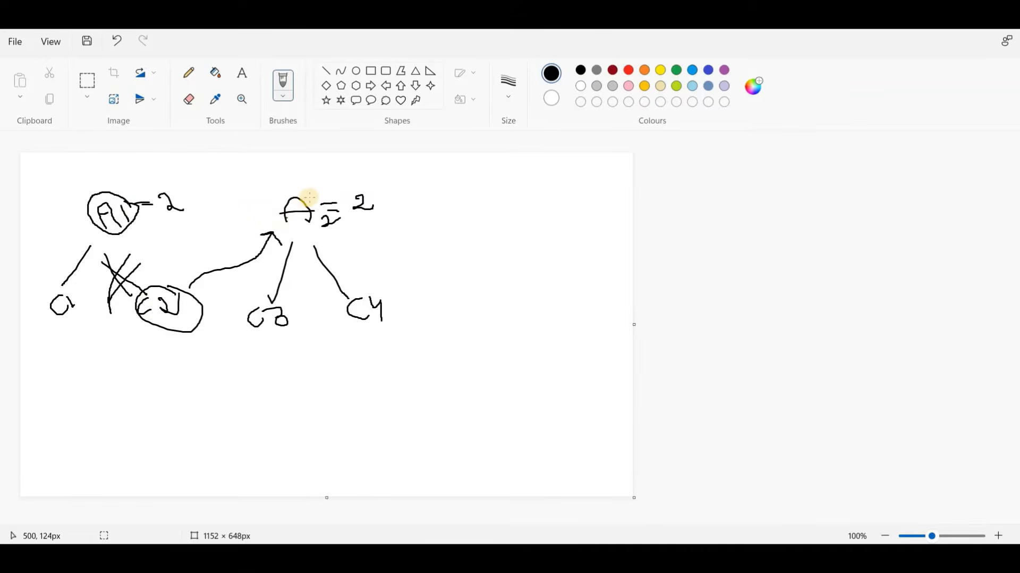
mouse_move(309, 198)
left_mouse_down()
mouse_move(275, 189)
mouse_move(289, 228)
left_mouse_up()
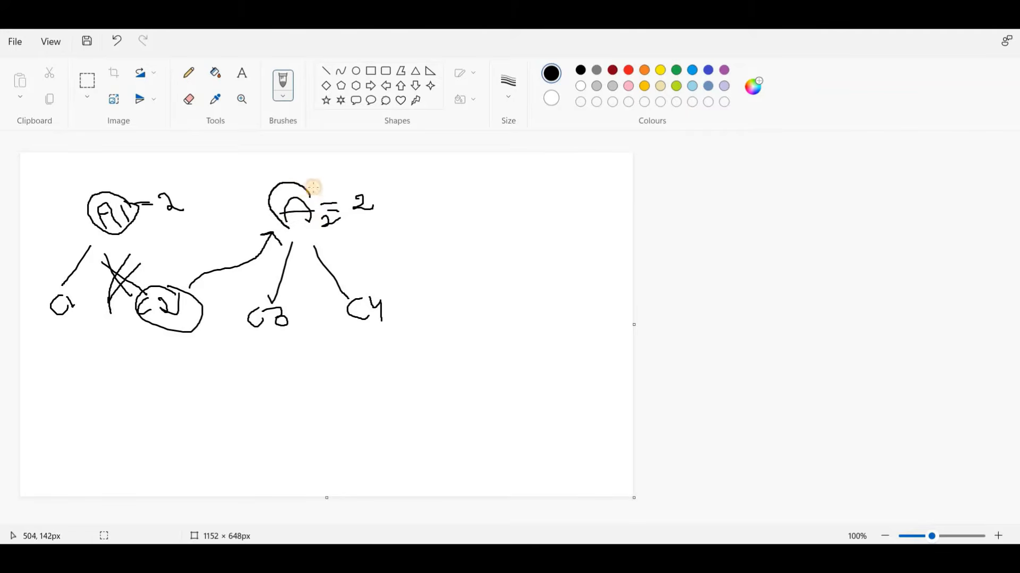
left_click_drag(313, 186, 292, 230)
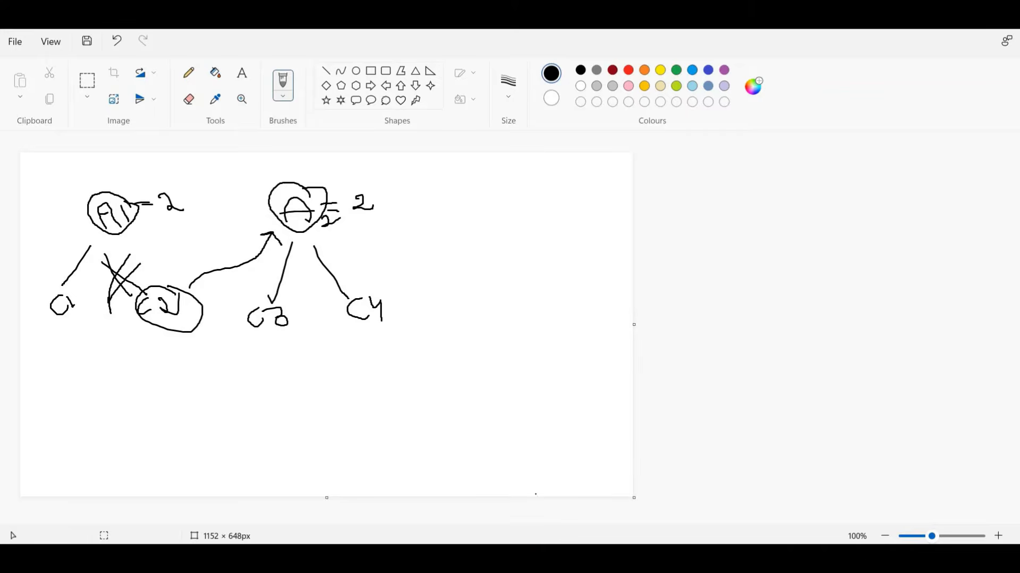
left_click(502, 512)
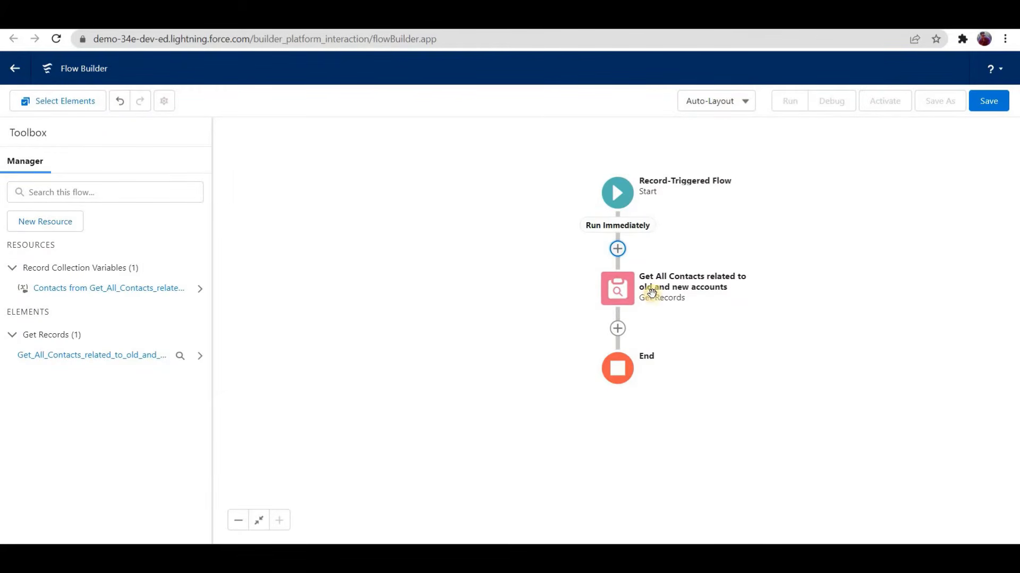
left_click(588, 495)
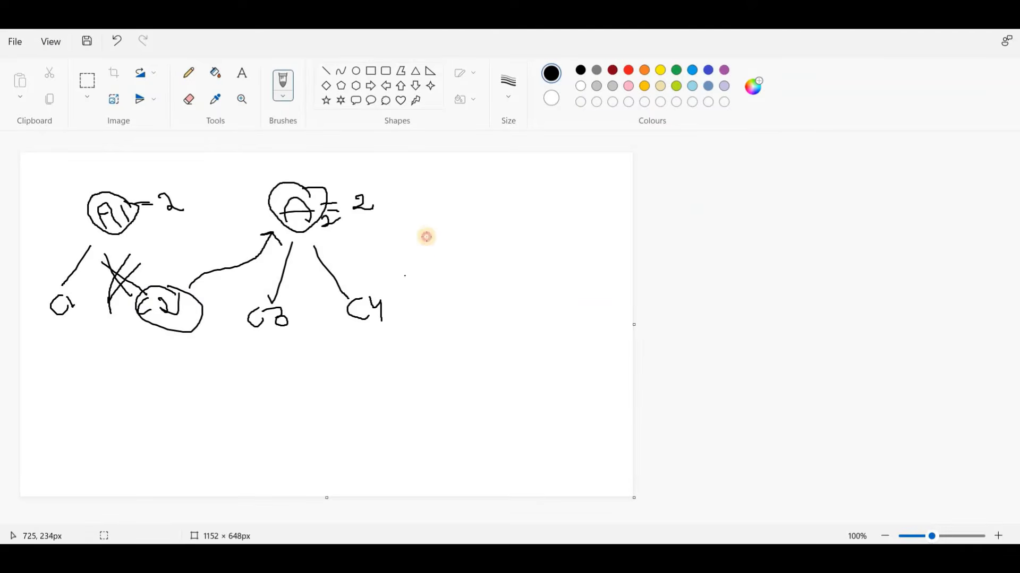
Step: Write "List [C1, C2, C3, C4]" beside the account sketch and underline the contacts in it
left_click_drag(426, 228, 440, 245)
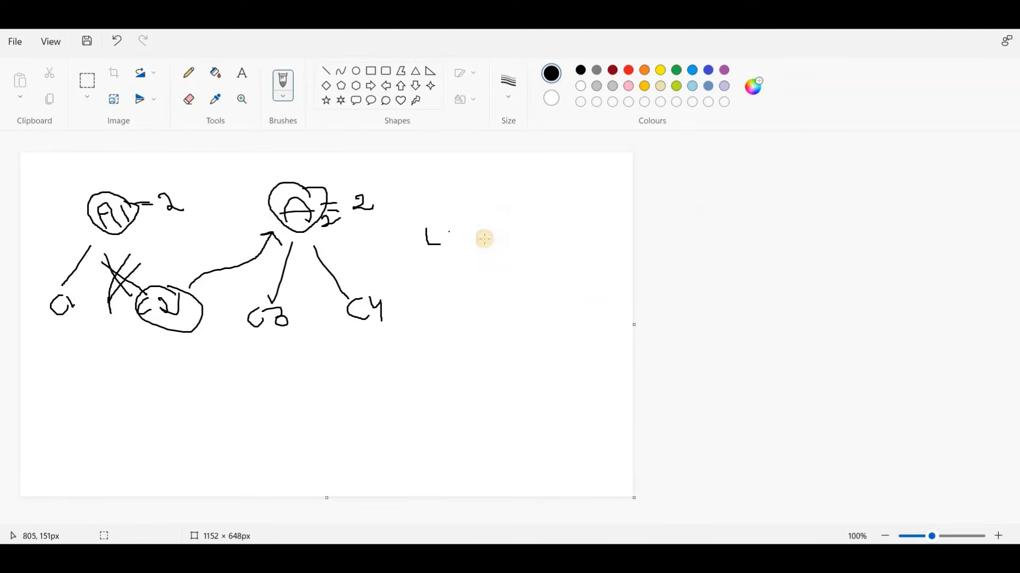
mouse_move(466, 212)
left_mouse_down()
mouse_move(482, 243)
mouse_move(497, 232)
mouse_move(506, 247)
mouse_move(543, 228)
mouse_move(555, 235)
mouse_move(547, 247)
left_mouse_up()
mouse_move(573, 215)
left_mouse_down()
mouse_move(571, 231)
mouse_move(581, 217)
mouse_move(579, 228)
mouse_move(591, 230)
mouse_move(617, 211)
mouse_move(621, 237)
left_mouse_up()
left_click(507, 261)
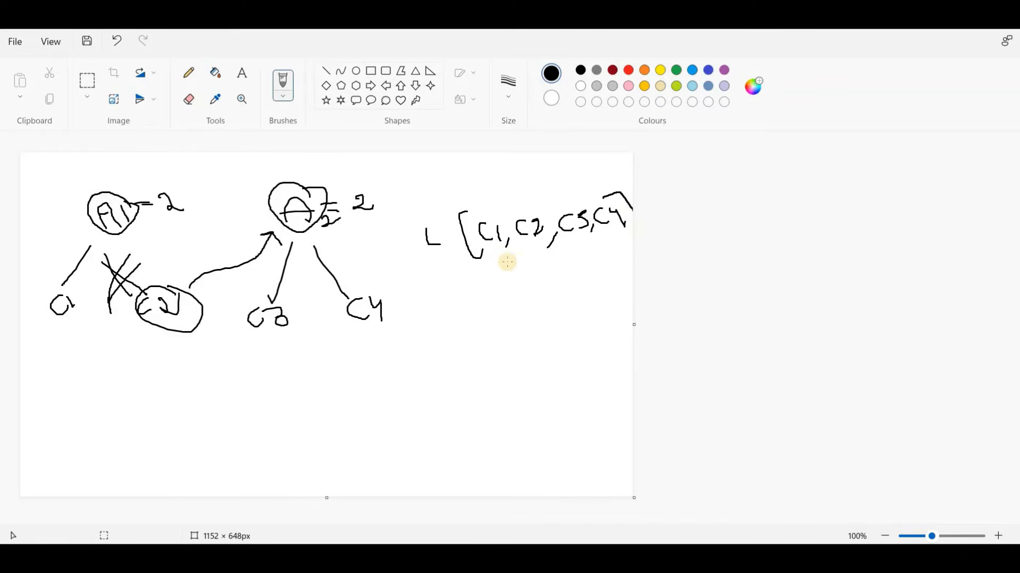
left_click_drag(504, 261, 633, 230)
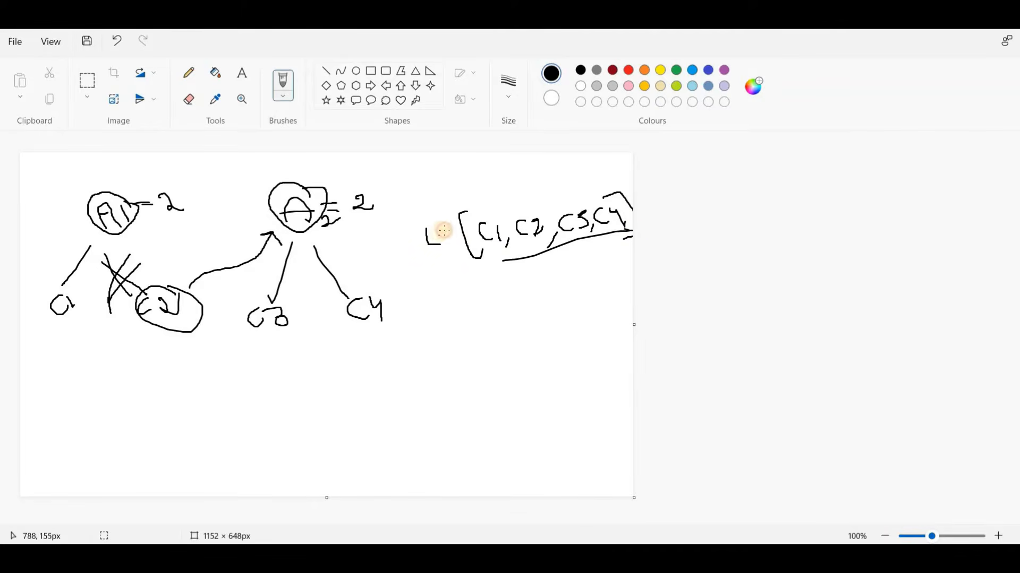
mouse_move(439, 229)
left_mouse_down()
mouse_move(441, 247)
mouse_move(451, 247)
left_mouse_up()
mouse_move(457, 225)
left_mouse_down()
mouse_move(465, 240)
mouse_move(463, 229)
left_mouse_up()
left_click(516, 231)
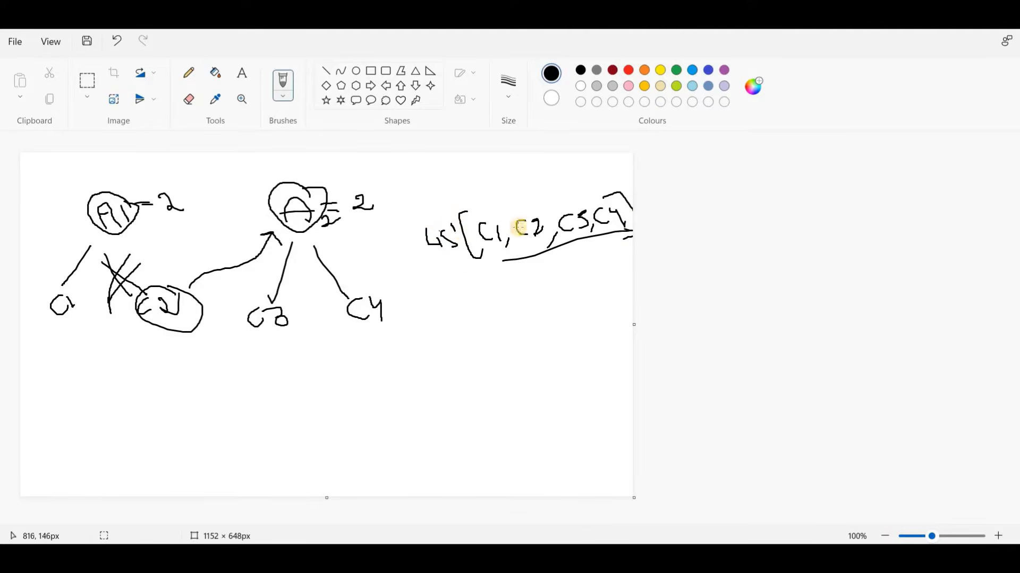
left_click(623, 175)
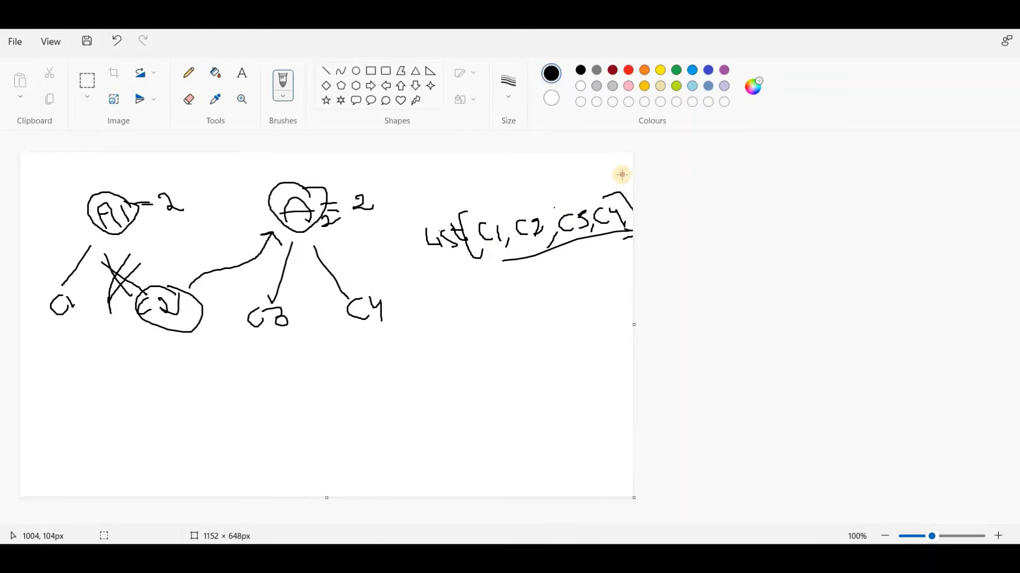
mouse_move(622, 174)
left_mouse_down()
mouse_move(454, 223)
mouse_move(632, 229)
left_mouse_up()
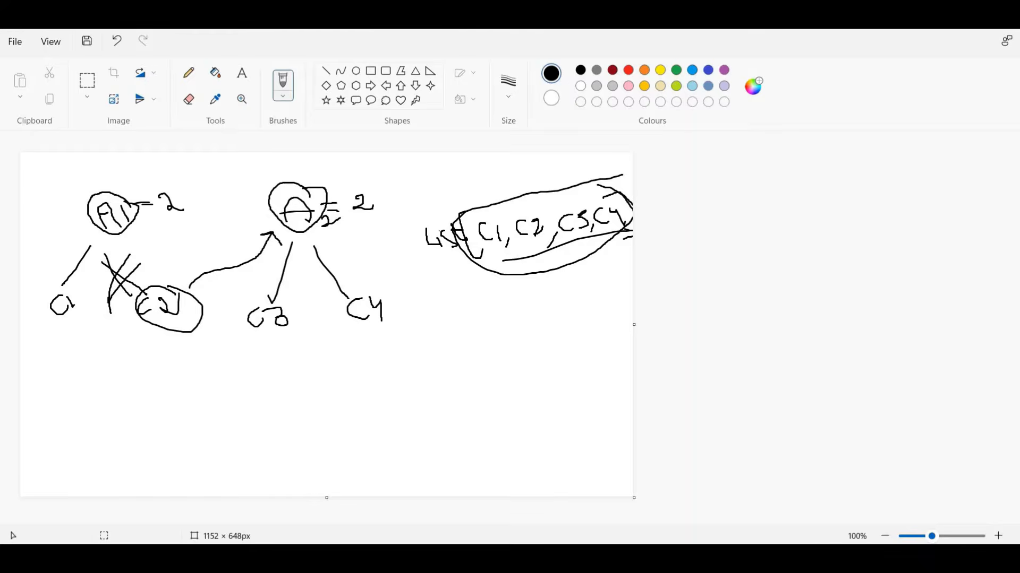
mouse_move(611, 557)
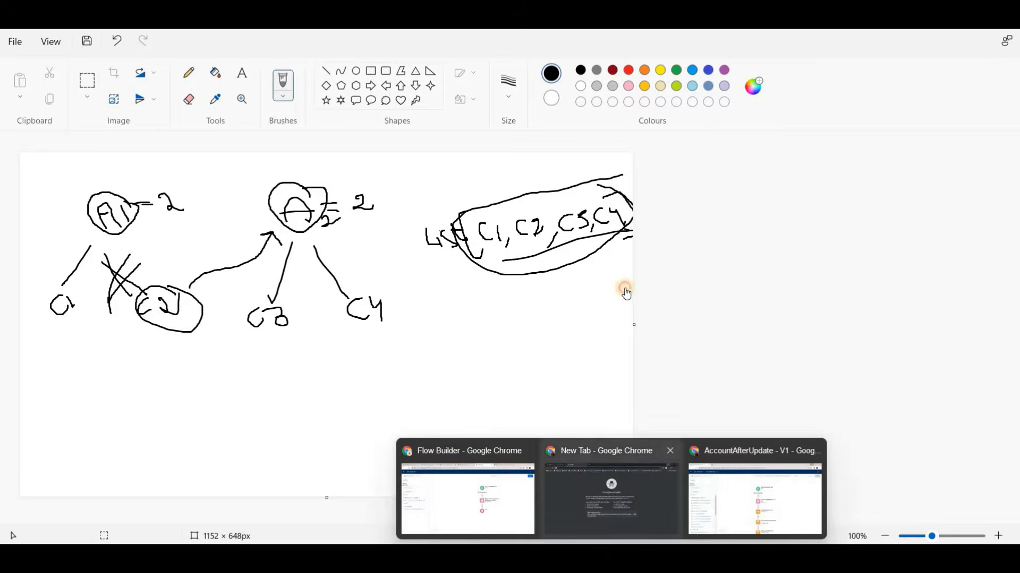
left_click(464, 489)
double_click(625, 294)
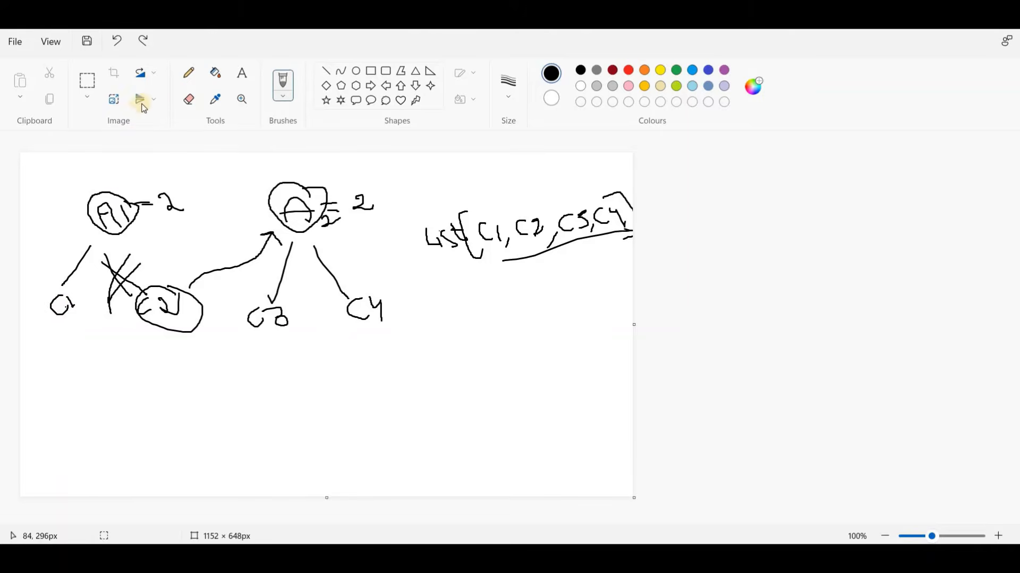
Step: Erase the crossed-out link between A1 and C2, then return to the brush
left_click(189, 99)
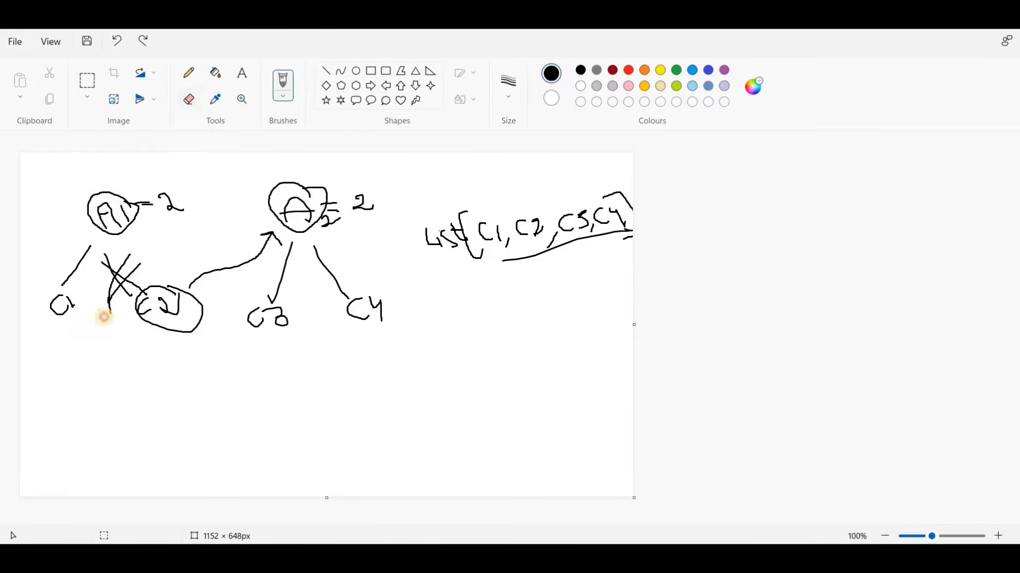
mouse_move(133, 291)
left_mouse_down()
mouse_move(155, 263)
mouse_move(112, 257)
mouse_move(106, 270)
mouse_move(129, 297)
mouse_move(110, 291)
mouse_move(114, 248)
left_mouse_up()
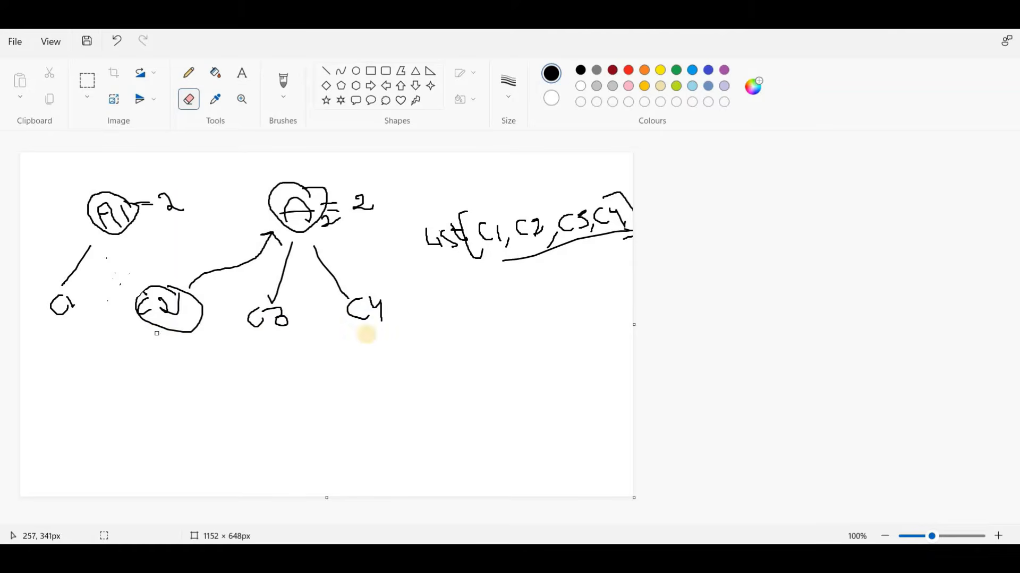
left_click(289, 80)
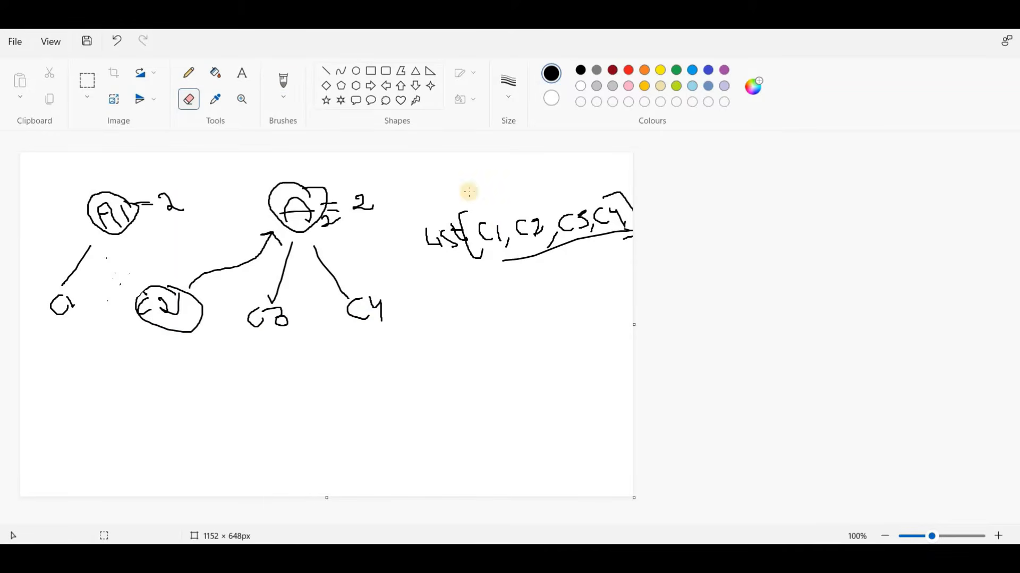
Step: Write the headings "L1" and "L2" below the contact list and circle the whole list
left_click(503, 269)
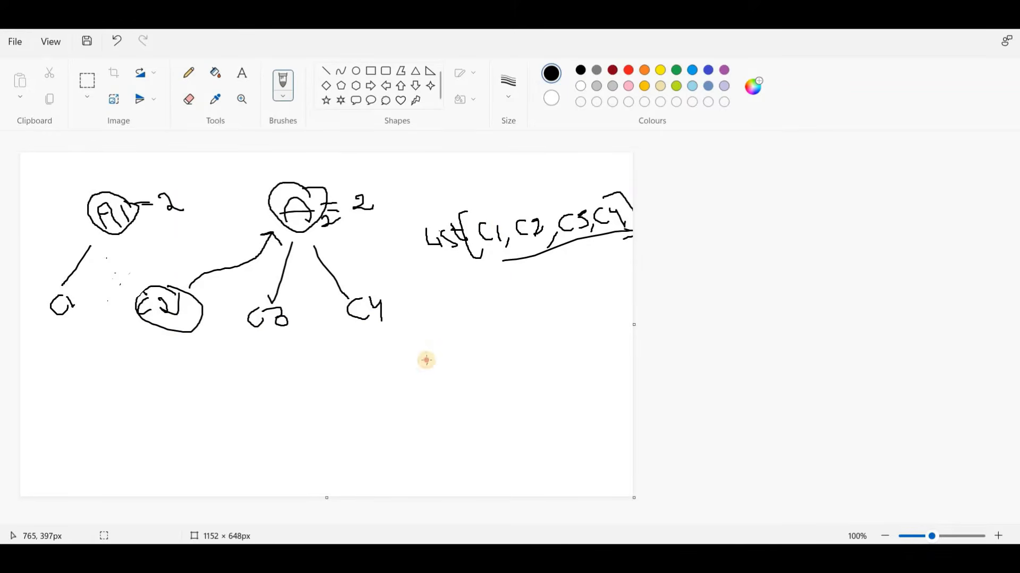
left_click_drag(440, 343, 439, 337)
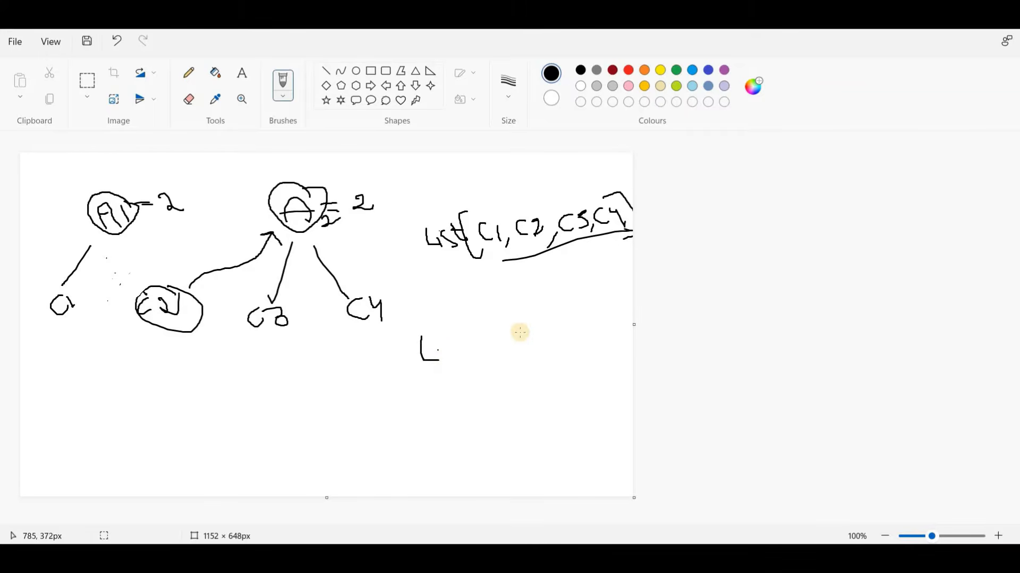
left_click_drag(524, 327, 538, 344)
left_click_drag(540, 333, 570, 341)
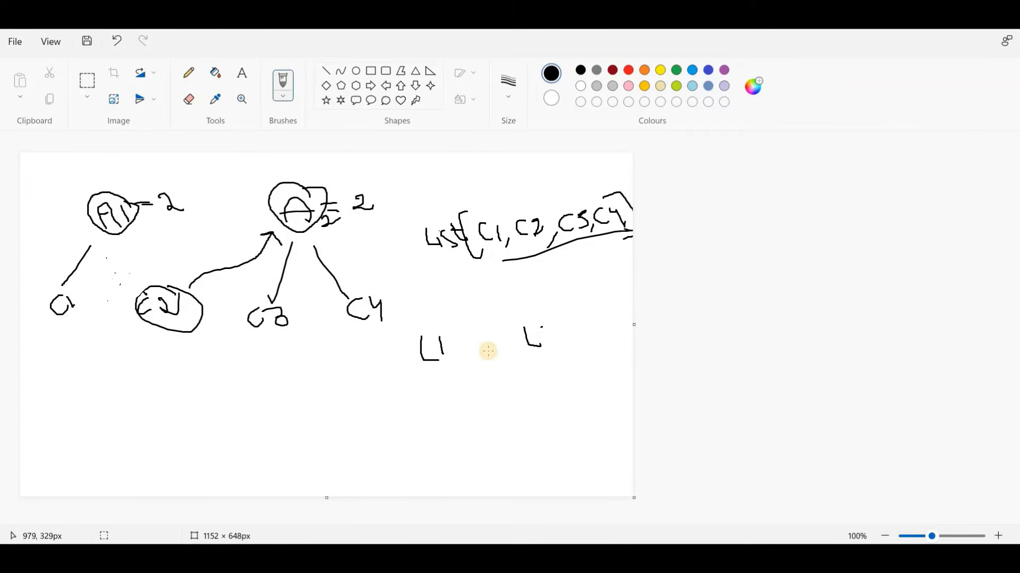
left_click_drag(621, 188, 610, 189)
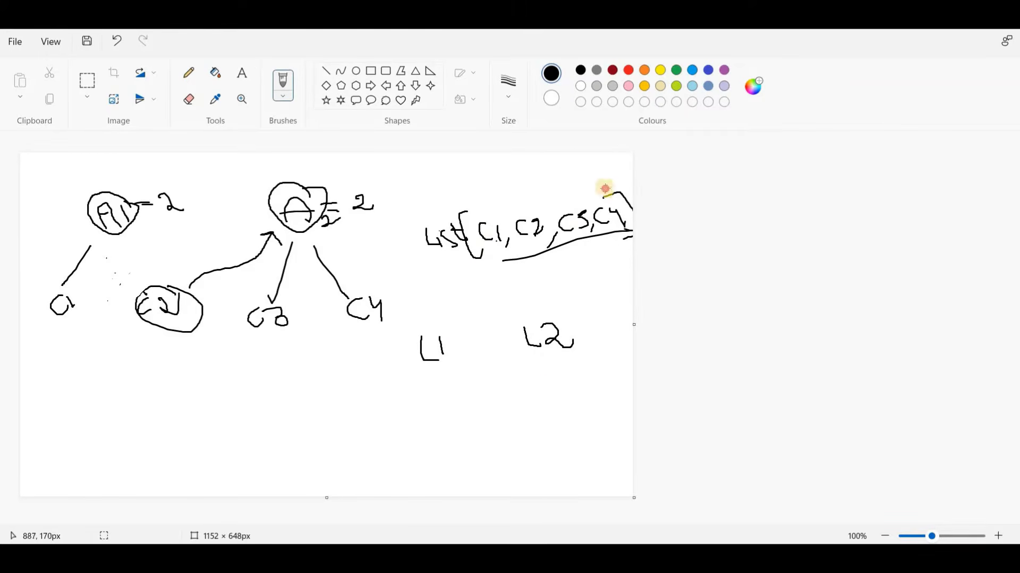
mouse_move(435, 258)
left_mouse_down()
mouse_move(565, 264)
mouse_move(626, 228)
mouse_move(630, 198)
mouse_move(596, 196)
left_mouse_up()
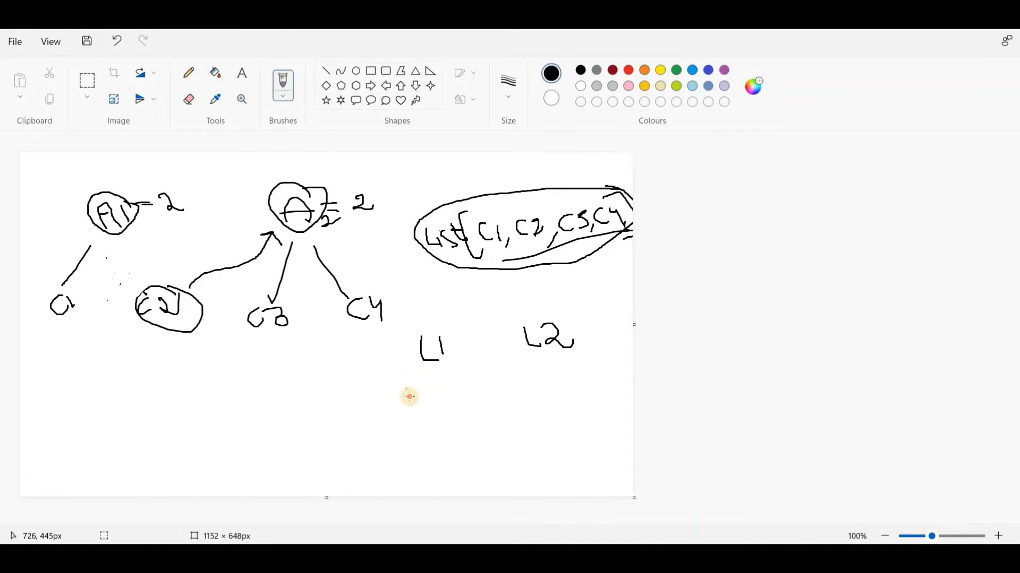
Step: Write "C1" under the heading L1 and draw a box around it
mouse_move(430, 386)
left_mouse_down()
mouse_move(410, 390)
mouse_move(430, 402)
left_mouse_up()
left_click_drag(440, 384, 441, 398)
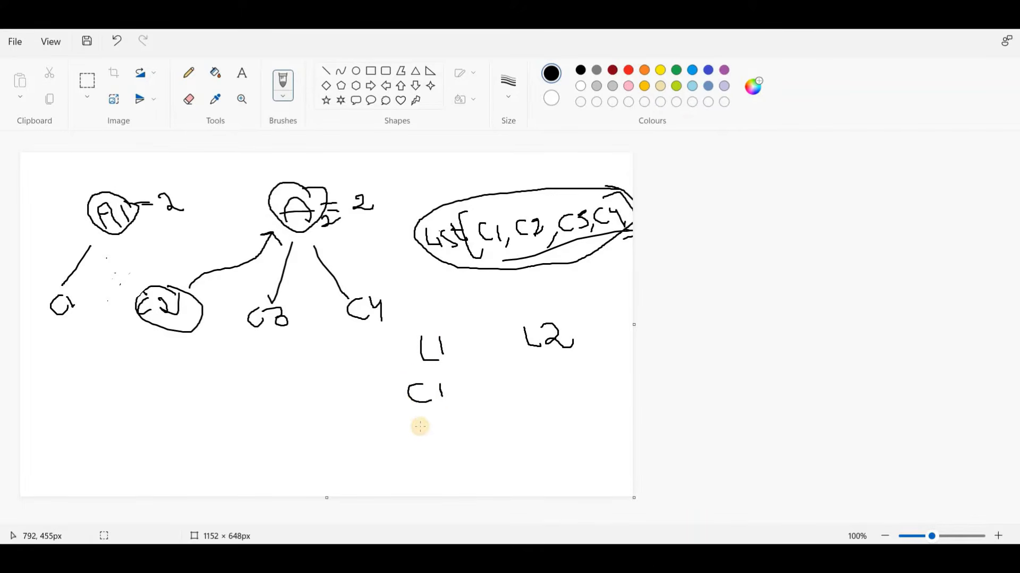
left_click(405, 405)
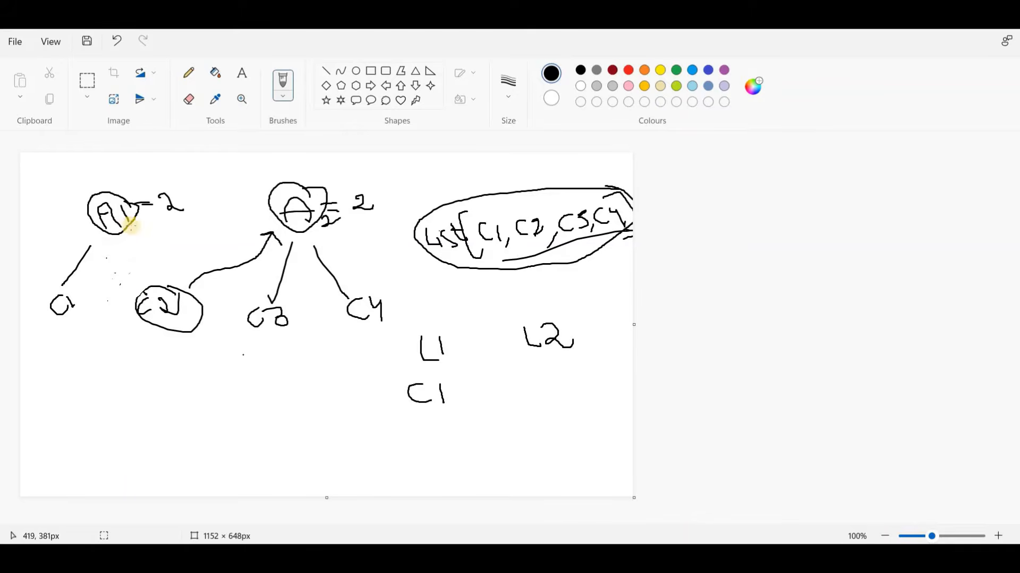
left_click(405, 373)
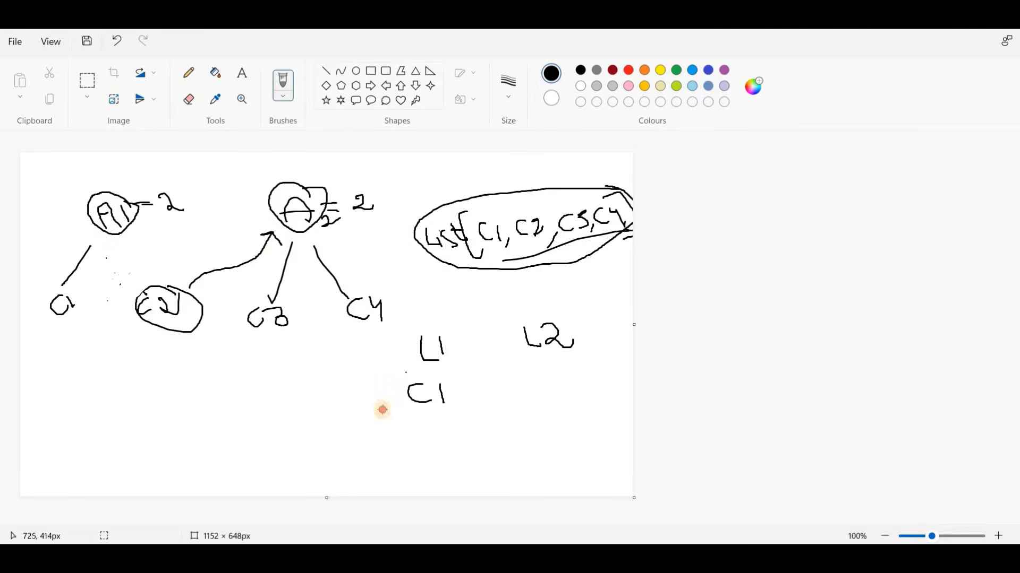
mouse_move(382, 410)
left_mouse_down()
mouse_move(480, 396)
mouse_move(471, 368)
left_mouse_up()
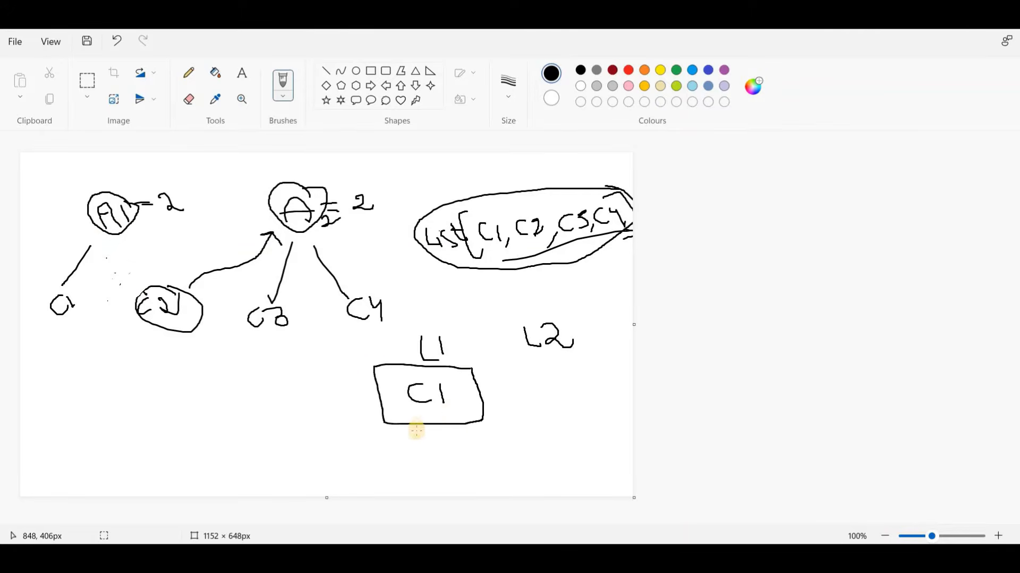
left_click(462, 380)
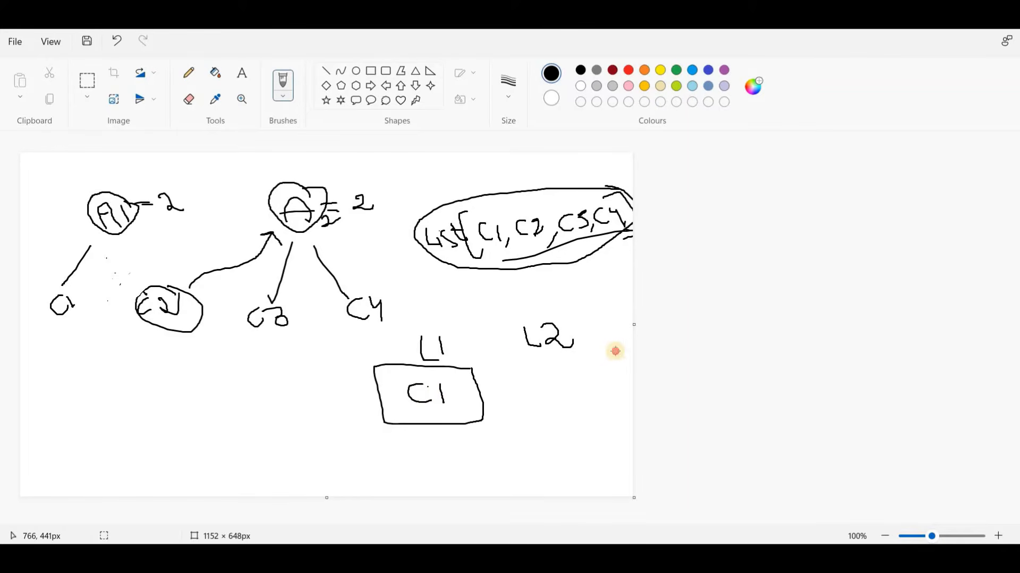
Step: Draw a box under the heading L2 and write "C2, C3, C4" inside it
mouse_move(622, 349)
left_mouse_down()
mouse_move(499, 359)
mouse_move(547, 418)
left_mouse_up()
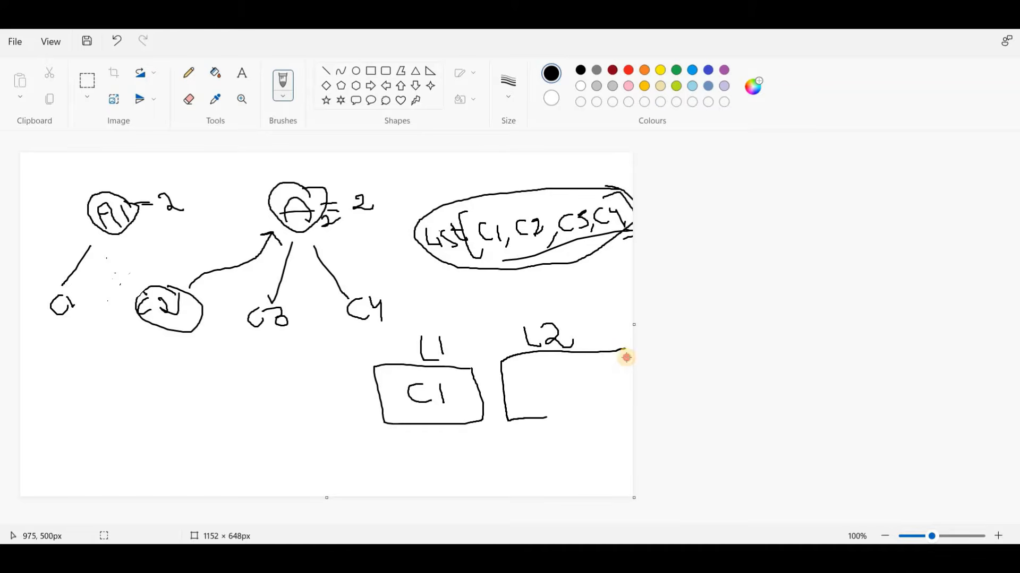
left_click_drag(626, 358, 626, 351)
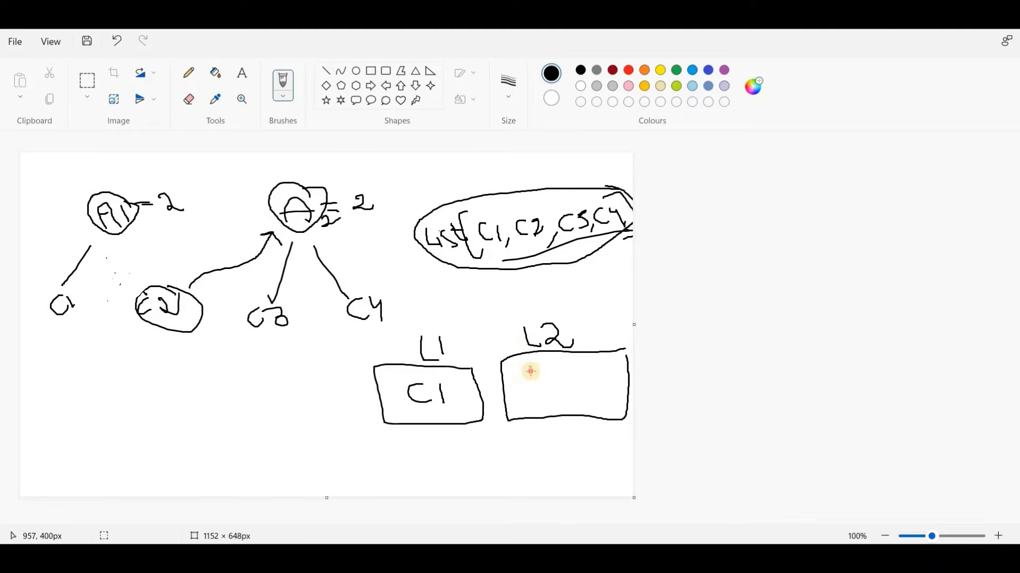
mouse_move(518, 372)
left_mouse_down()
mouse_move(526, 384)
mouse_move(553, 381)
left_mouse_up()
mouse_move(561, 371)
left_mouse_down()
mouse_move(554, 380)
mouse_move(564, 388)
mouse_move(611, 390)
left_mouse_up()
left_click_drag(620, 370, 630, 378)
left_click_drag(629, 369, 631, 392)
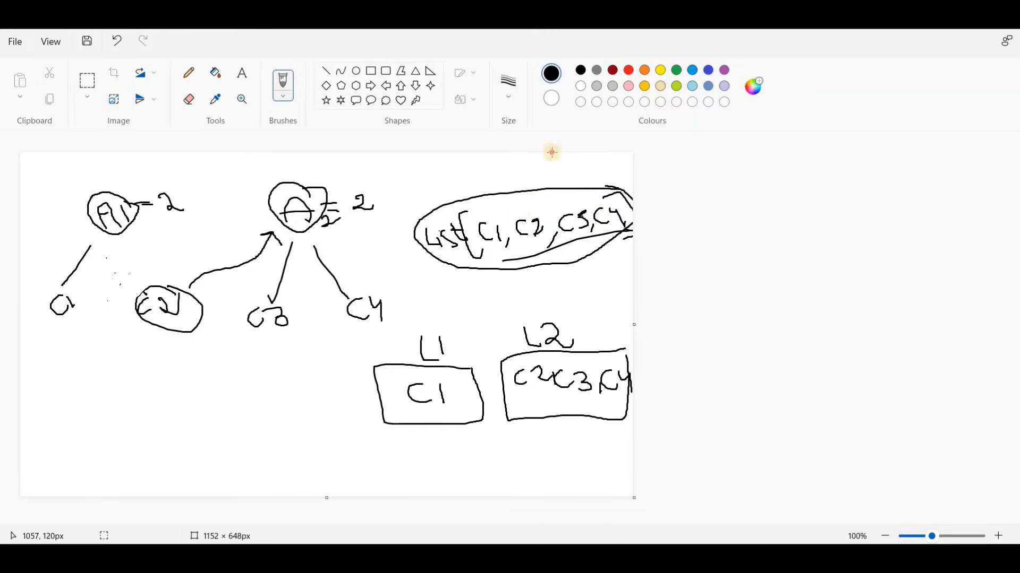
Step: Draw a tick mark above the circled contact list
left_click(497, 188)
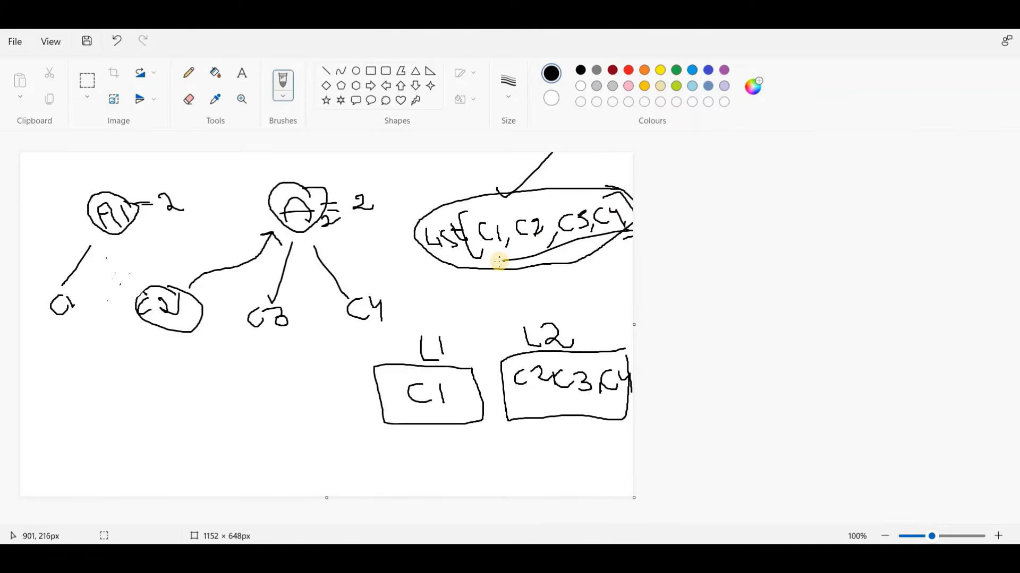
left_click(499, 262)
left_click(512, 214)
Step: Switch to Flow Builder and add a Collection Filter after Get Records, labelled "Filter Complete contact list to Fetch Previous Account's Contacts"
left_click(515, 467)
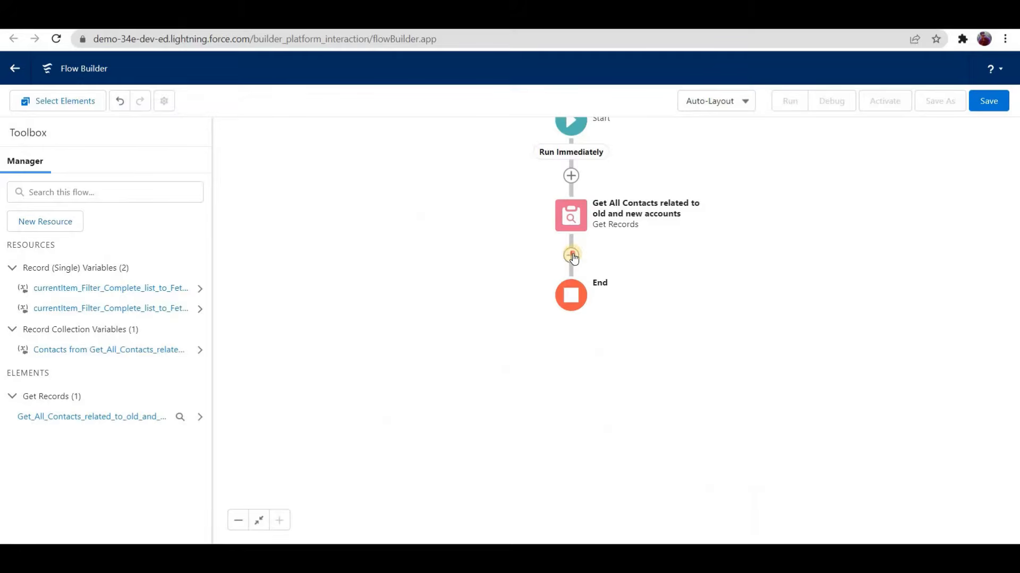
left_click(571, 255)
scroll(531, 388, "down", 3)
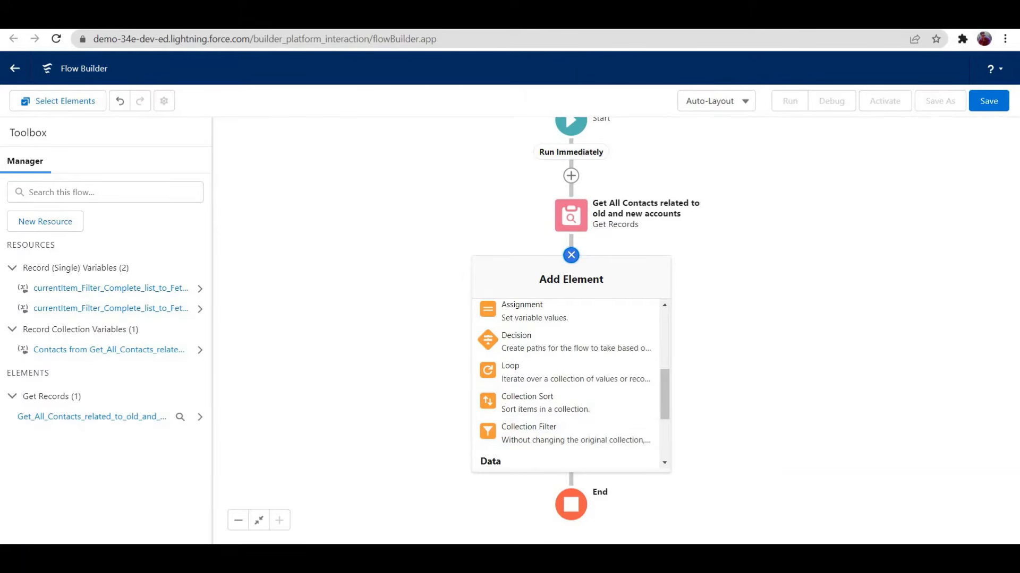
key("alt+Tab")
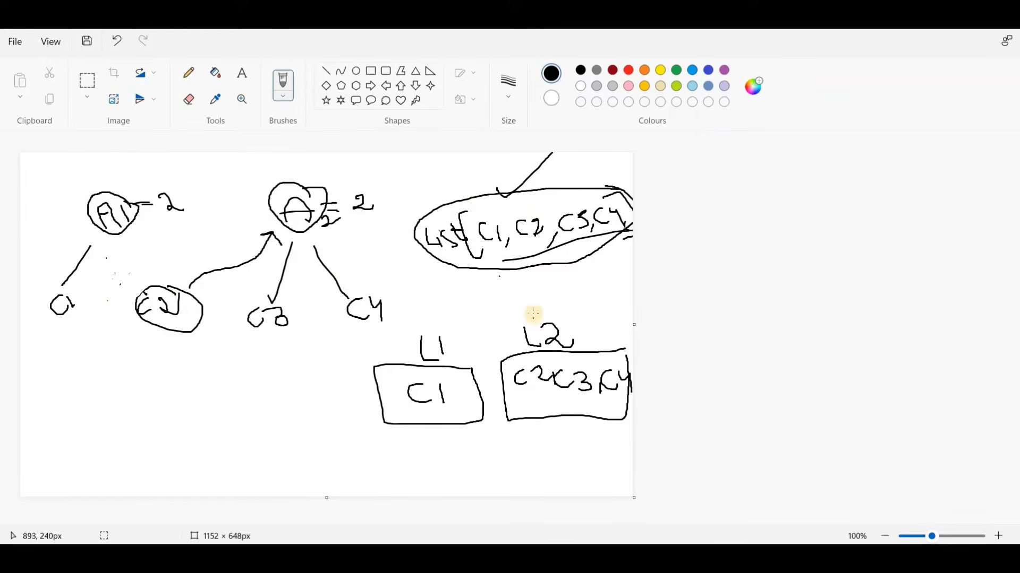
left_click(411, 356)
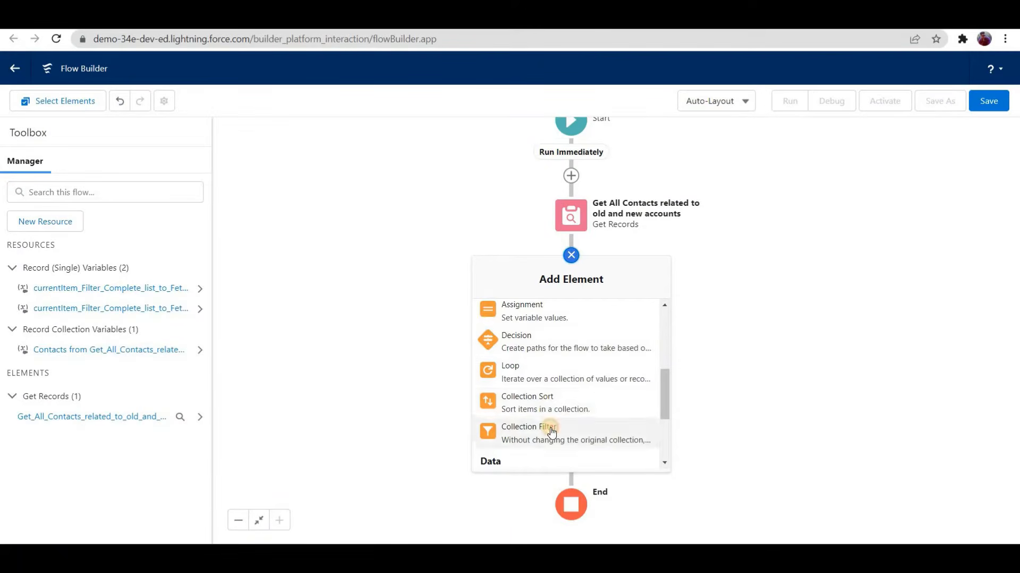
left_click(551, 432)
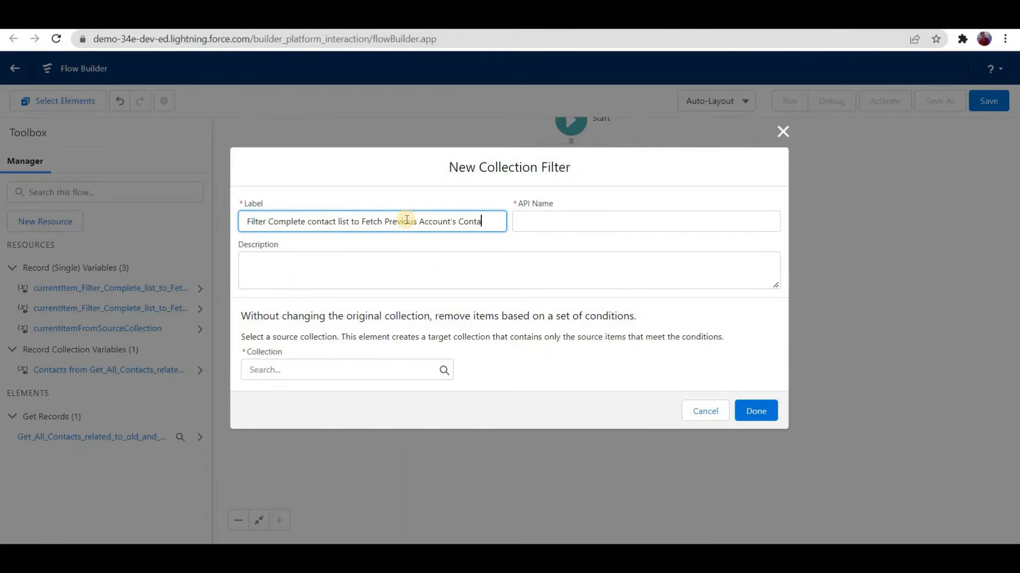
type("cts")
Step: Describe the filter as "Account Demo Record 1" and choose Contacts from Get_All_Contacts_related_to_old_and_new_accounts as its source collection
left_click(398, 269)
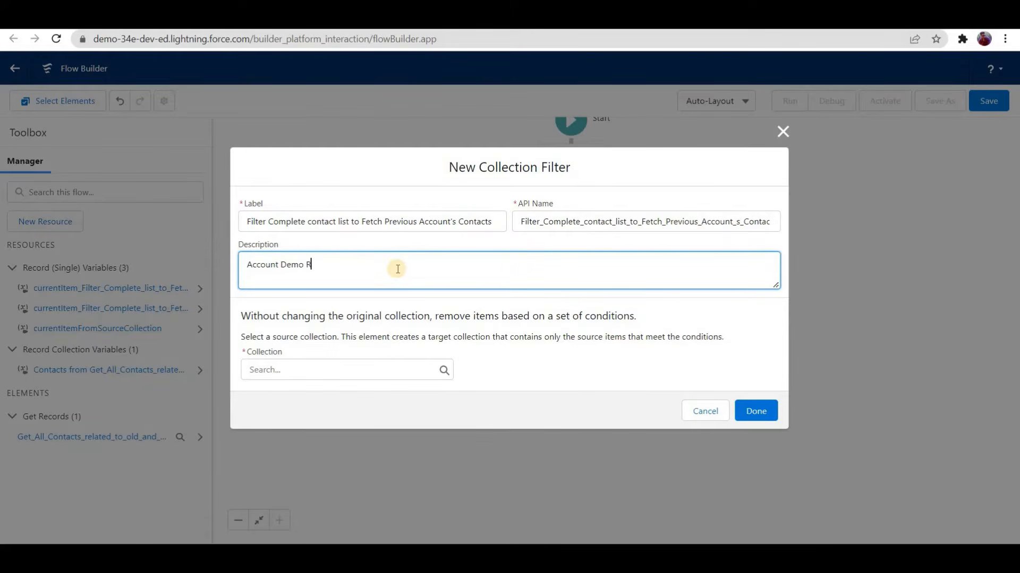
type("Account Demo Record 1")
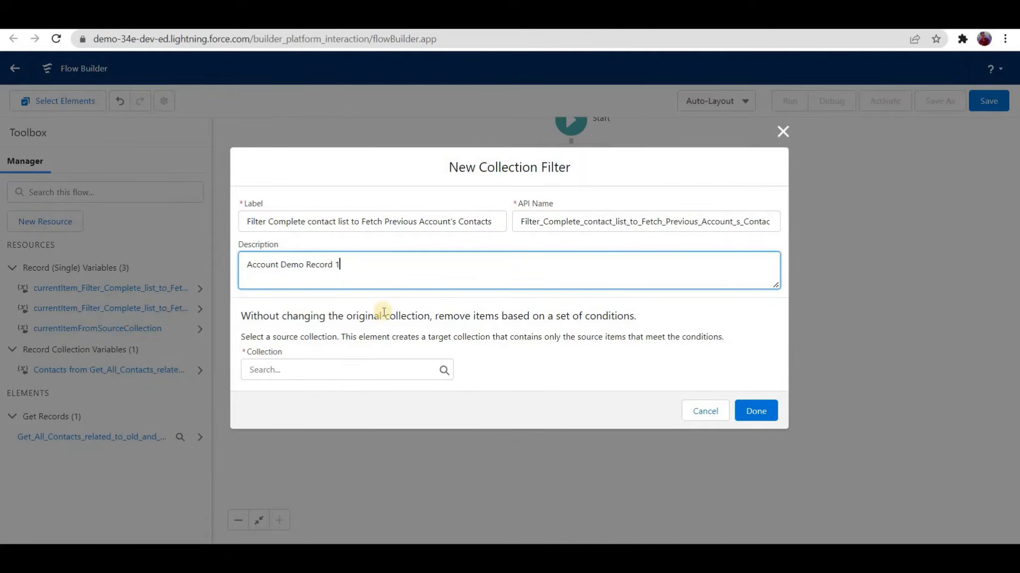
left_click(358, 374)
type("contact")
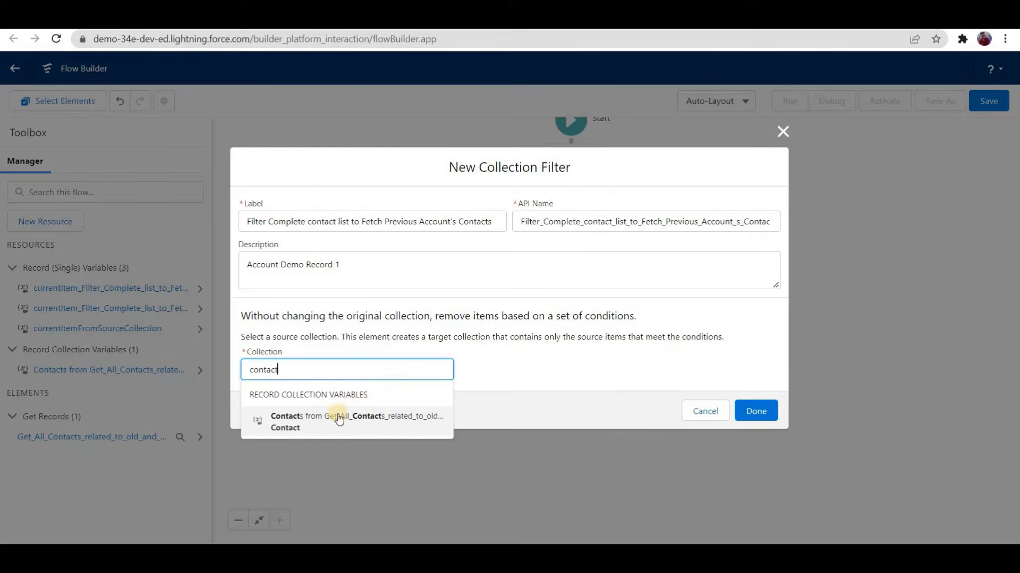
left_click(329, 421)
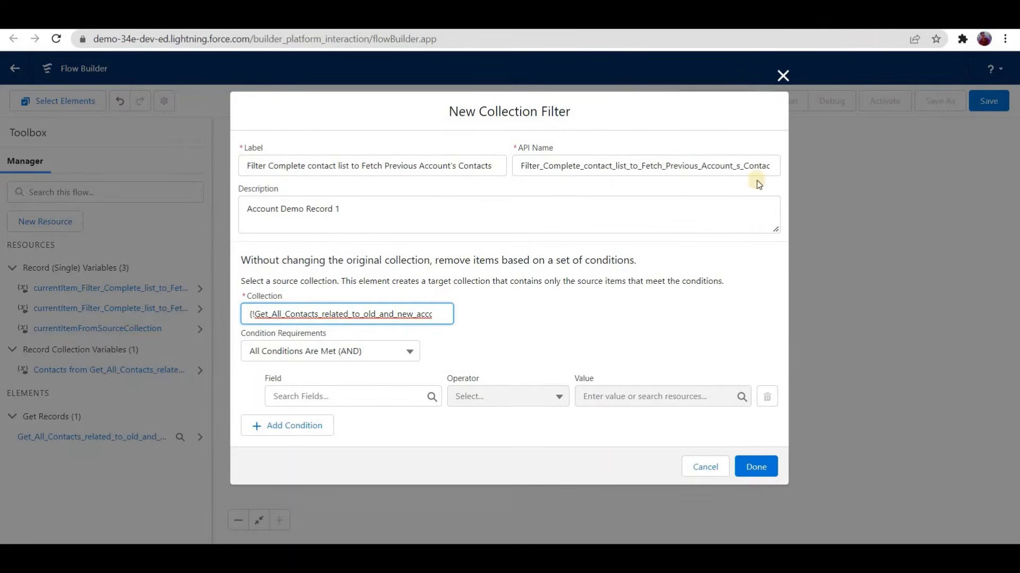
Step: Set the filter condition's field to AccountId and its operator to Equals
left_click(364, 395)
type("account")
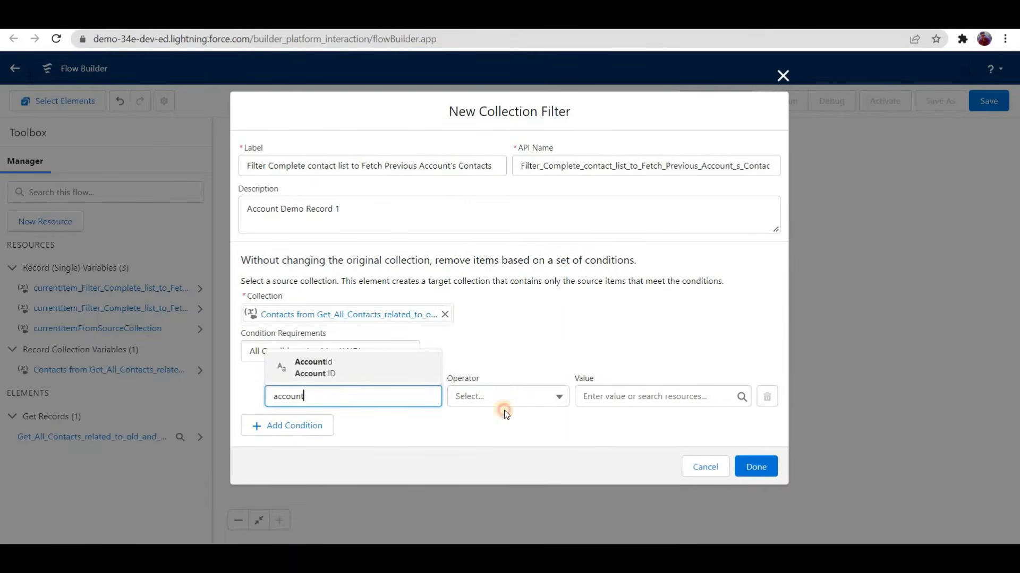
key("Return")
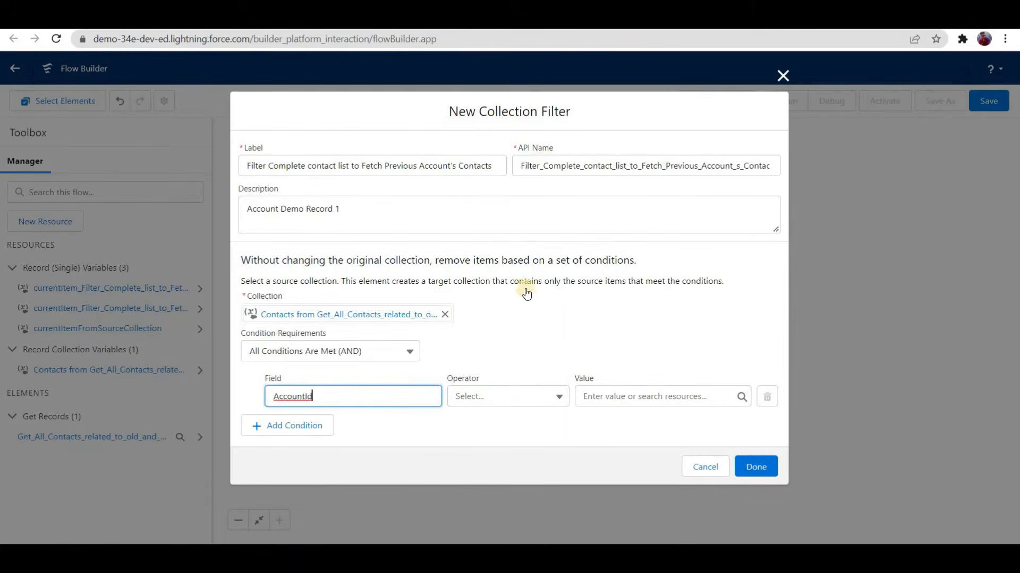
key("Tab")
key("Down")
key("Up")
key("Up")
key("Up")
key("Up")
key("Up")
key("Up")
key("Up")
key("Return")
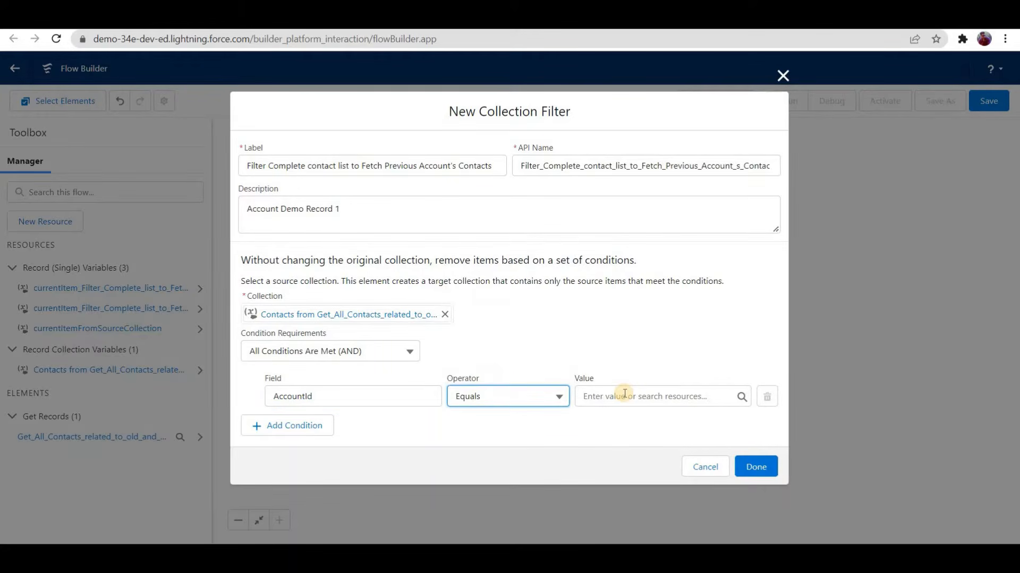
Step: Set the condition's value to {!$Record__Prior.AccountId} and finish the Collection Filter
key("Tab")
type("re")
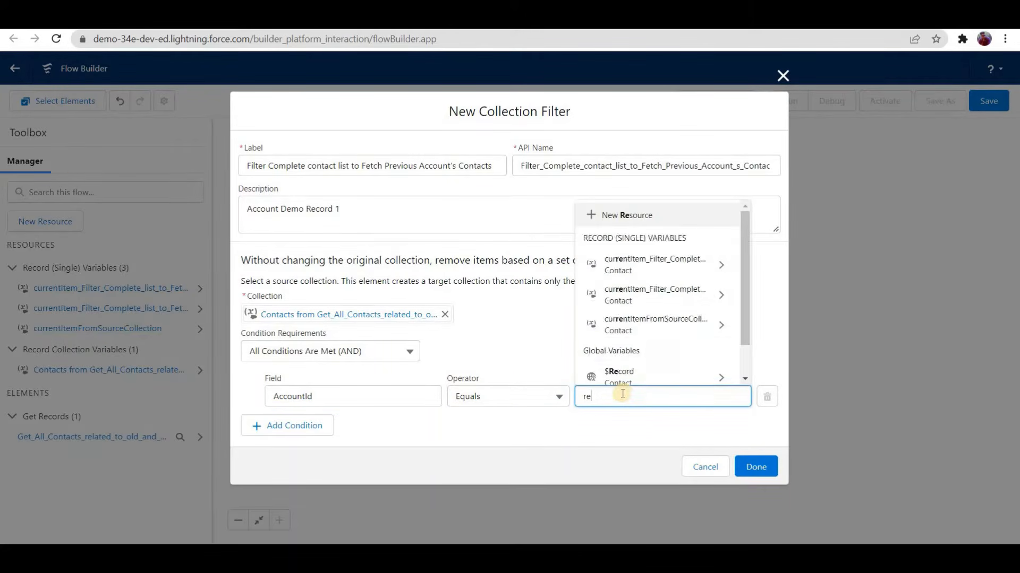
type("cord")
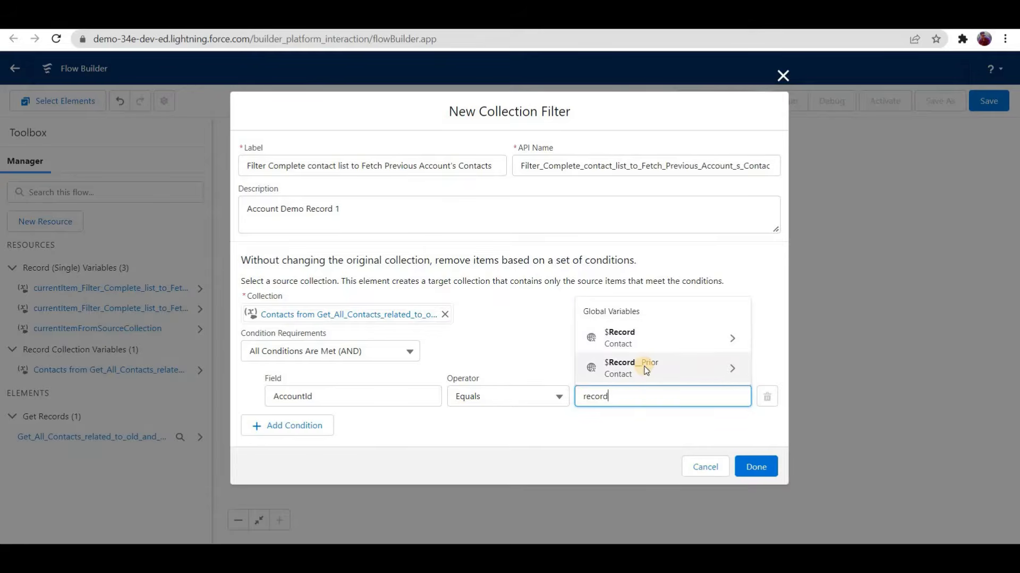
left_click(646, 370)
type(".accoun")
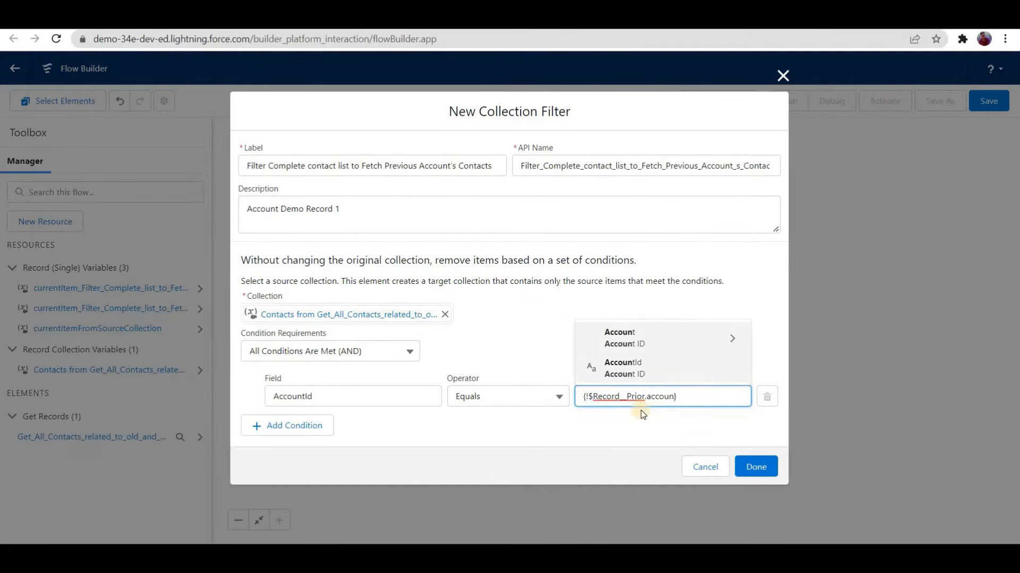
left_click(581, 366)
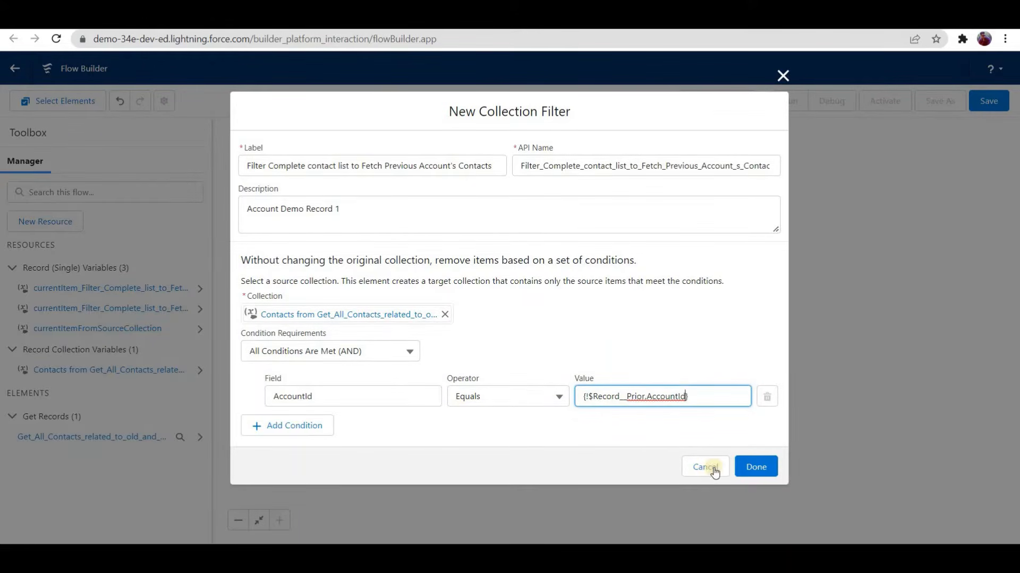
left_click(747, 464)
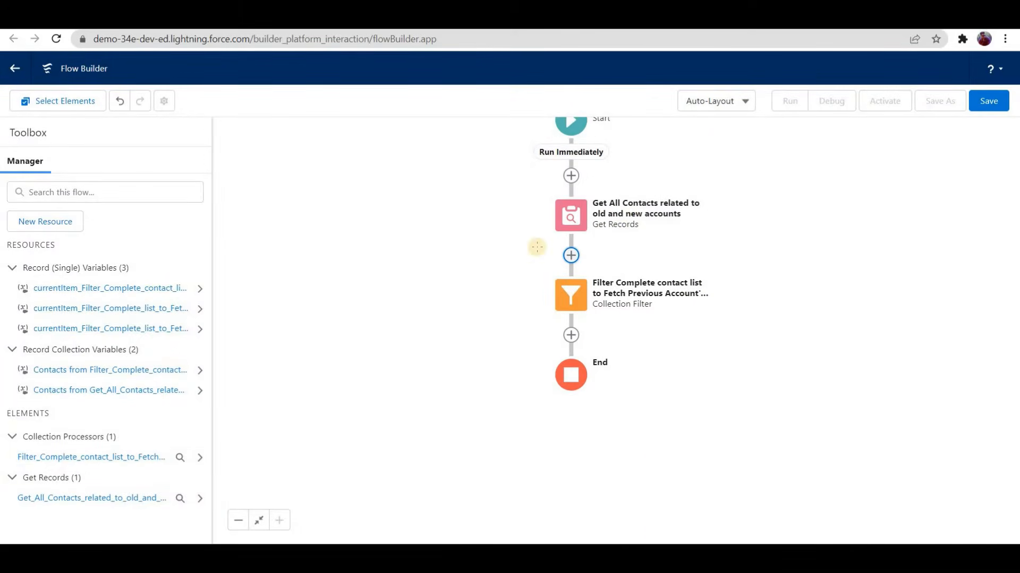
Step: Switch to Paint and draw arrows from C1 in the list to account A1 and from the list to the L1 box
key("alt+Tab")
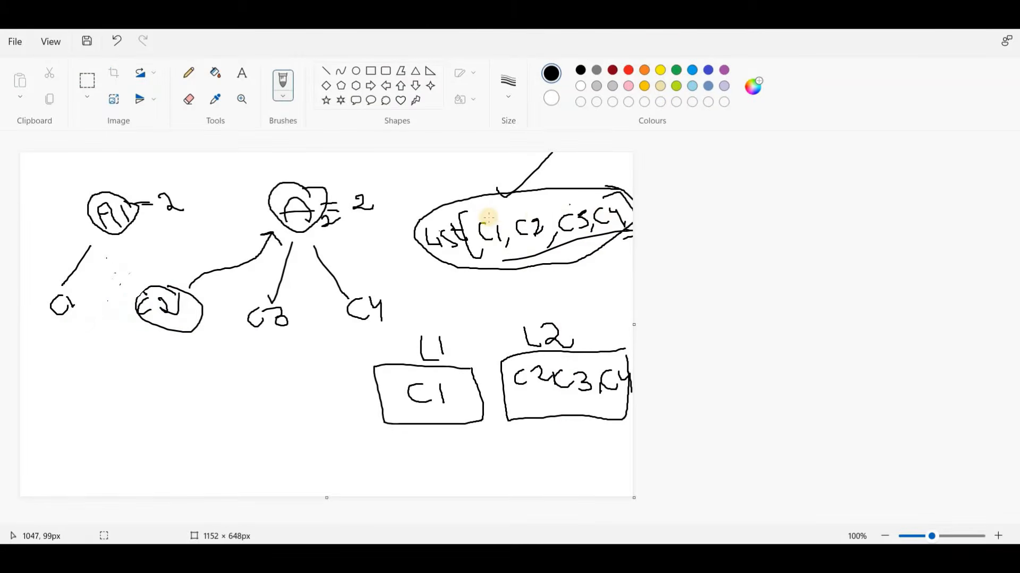
mouse_move(488, 218)
left_mouse_down()
mouse_move(463, 194)
mouse_move(255, 176)
mouse_move(140, 200)
left_mouse_up()
mouse_move(150, 188)
left_mouse_down()
mouse_move(142, 201)
mouse_move(168, 212)
left_mouse_up()
left_click(365, 222)
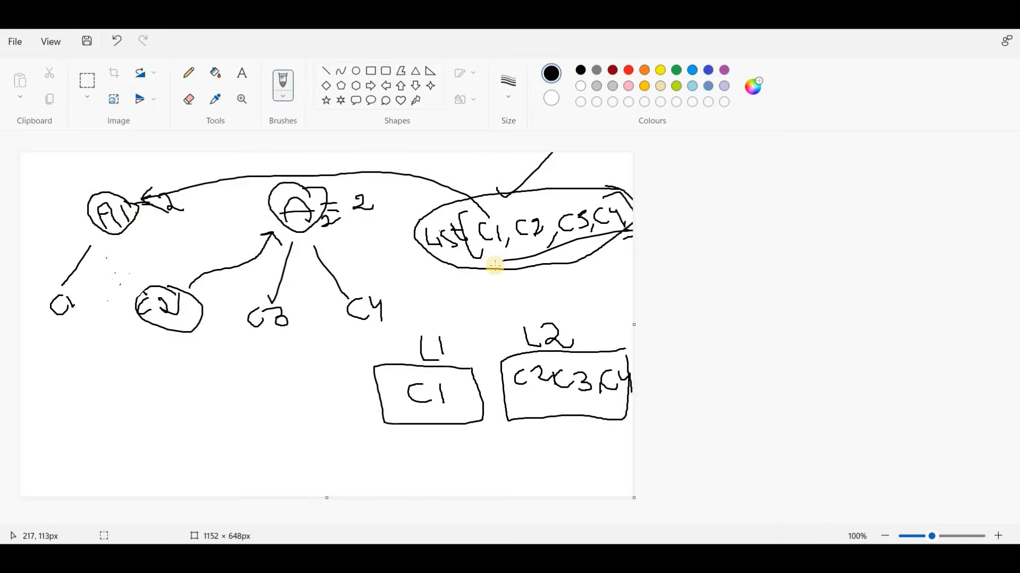
mouse_move(494, 261)
left_mouse_down()
mouse_move(452, 374)
mouse_move(465, 371)
mouse_move(451, 380)
left_mouse_up()
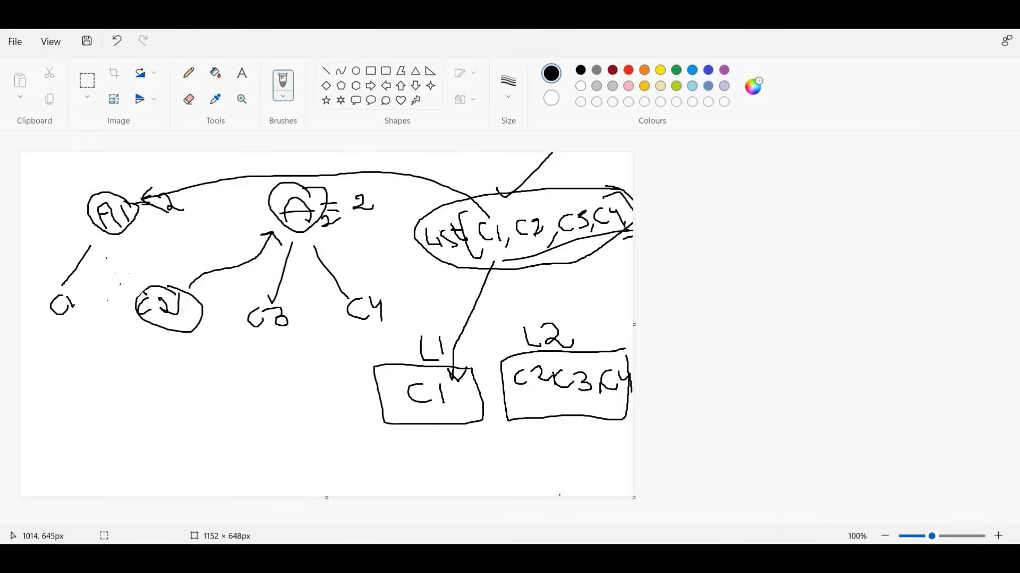
Step: Switch back to Flow Builder and review the previous account's Collection Filter condition, leaving it without changes
mouse_move(612, 558)
left_click(481, 499)
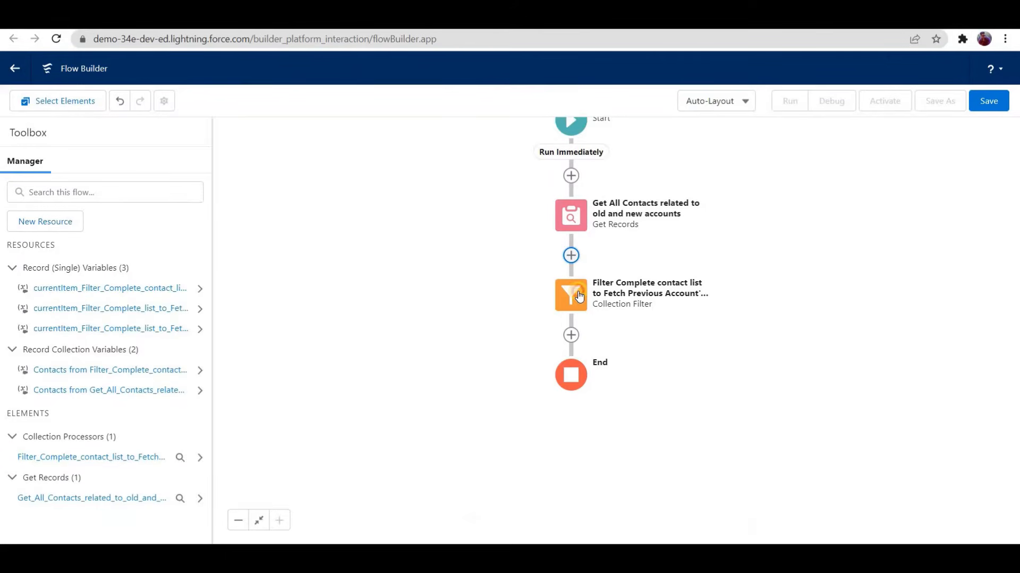
left_click(571, 295)
left_click(567, 416)
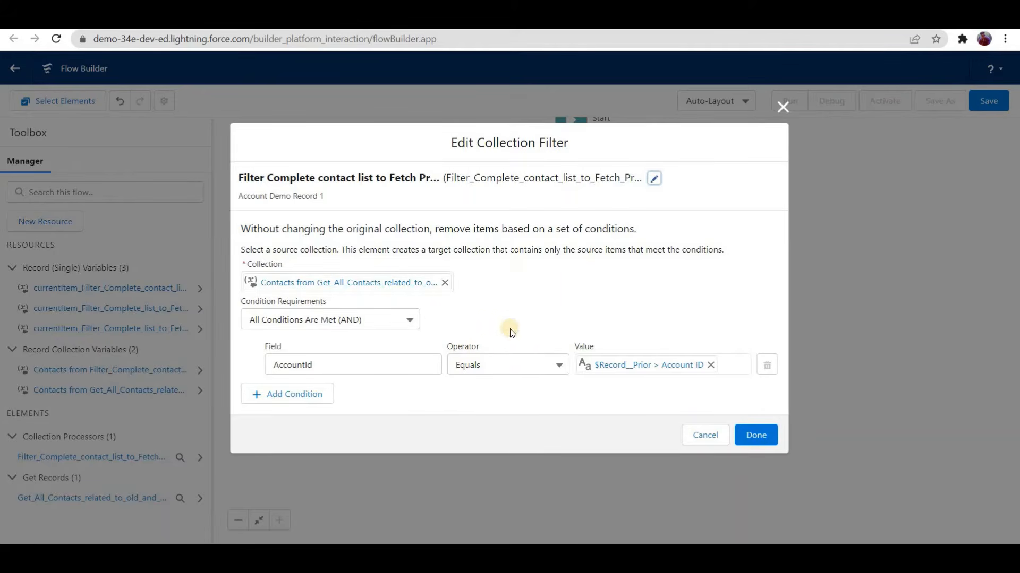
left_click(705, 435)
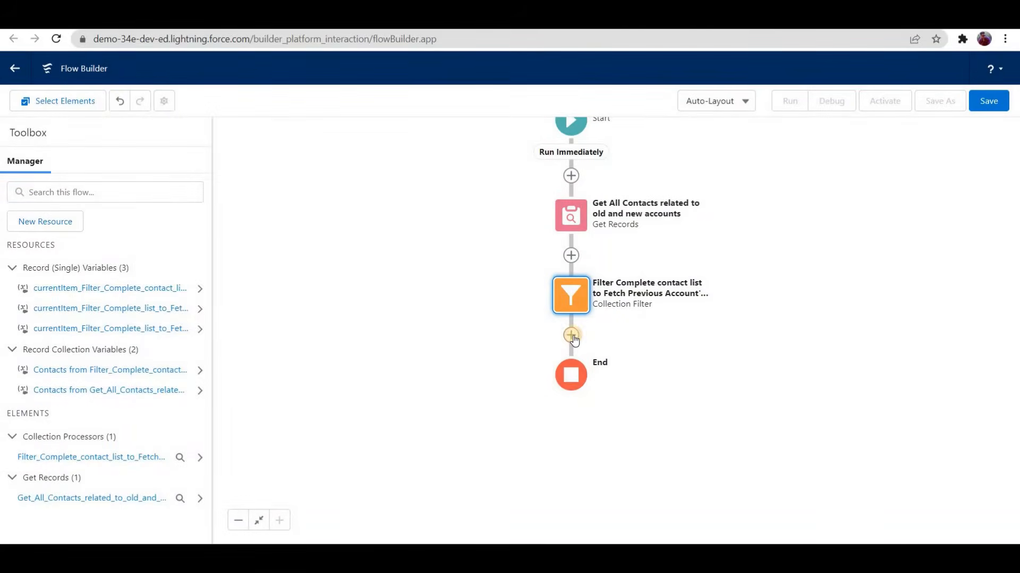
Step: Add a second Collection Filter below the first, labelled "Filter Complete Contact list to Fetch Current Account's Contacts"
left_click(571, 335)
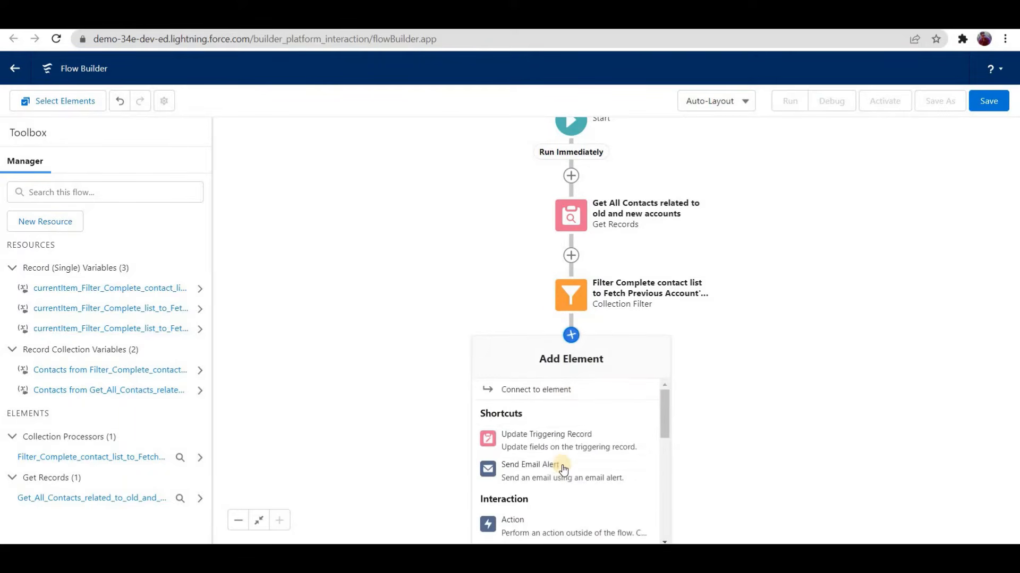
scroll(560, 462, "down", 3)
scroll(552, 465, "down", 2)
left_click(546, 462)
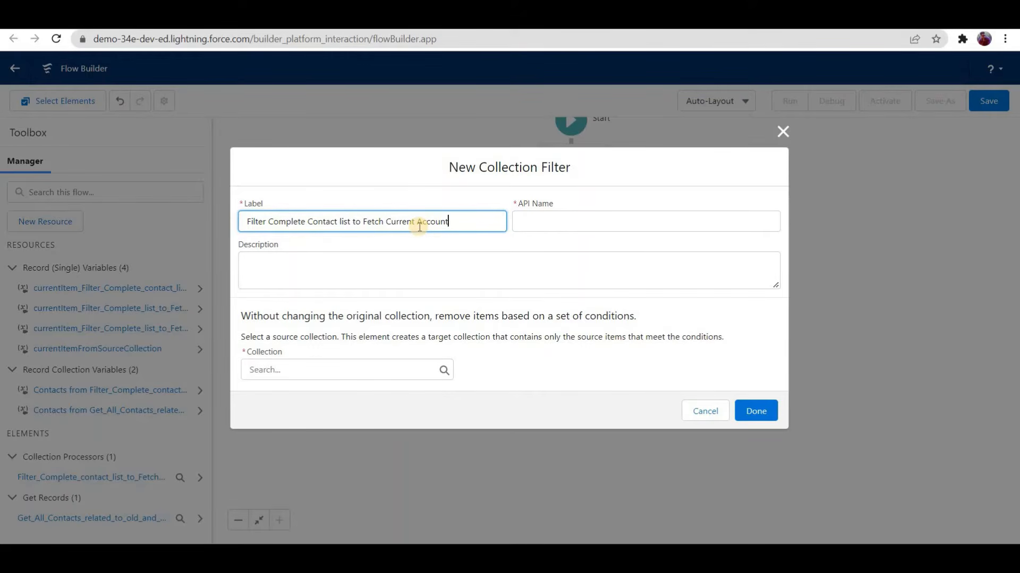
type("tacts")
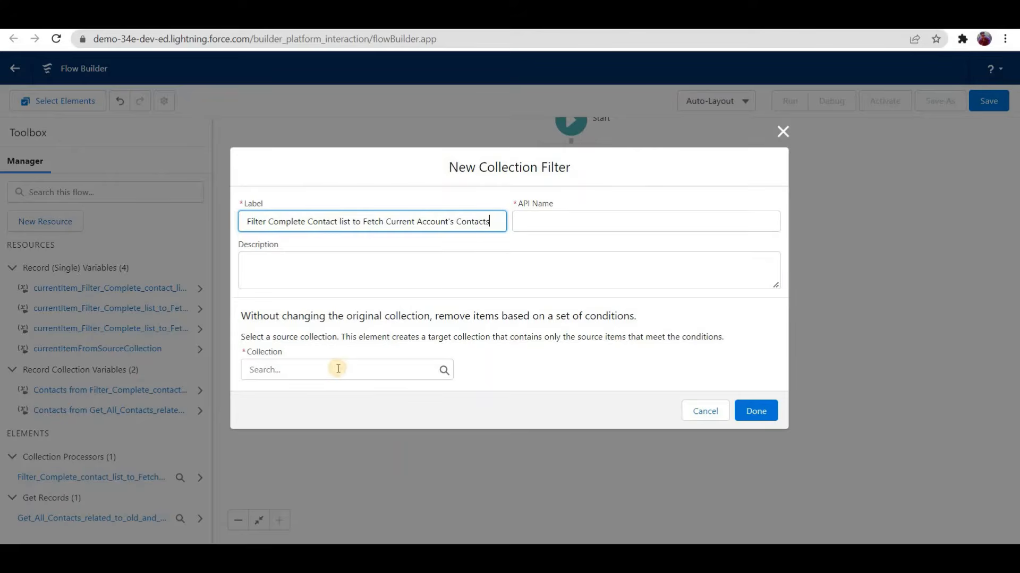
key("Tab")
Step: Set the second filter's source collection to Contacts from Get_All_Contacts_related_to_old_and_new_accounts
left_click(337, 368)
type("re")
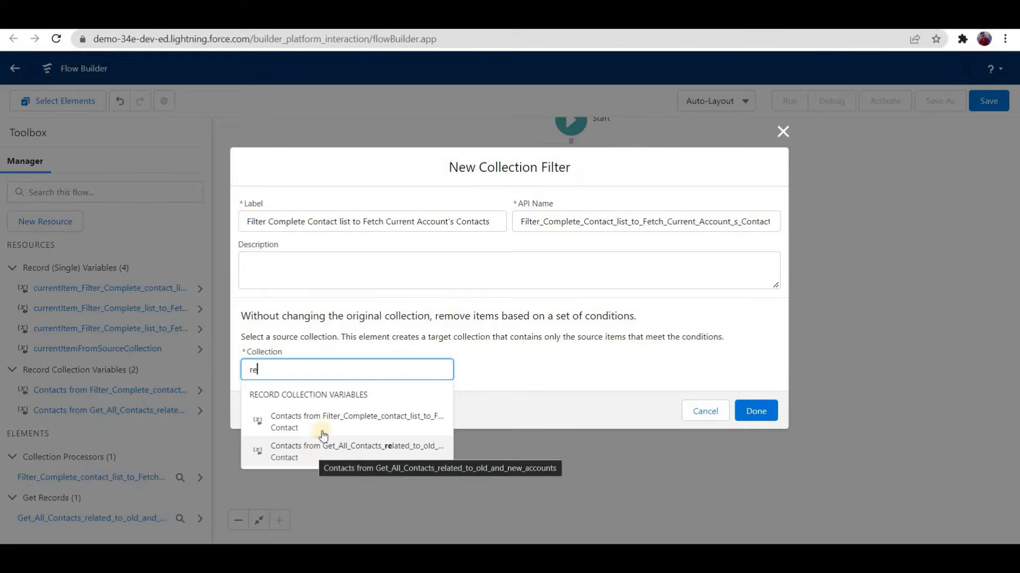
left_click(313, 454)
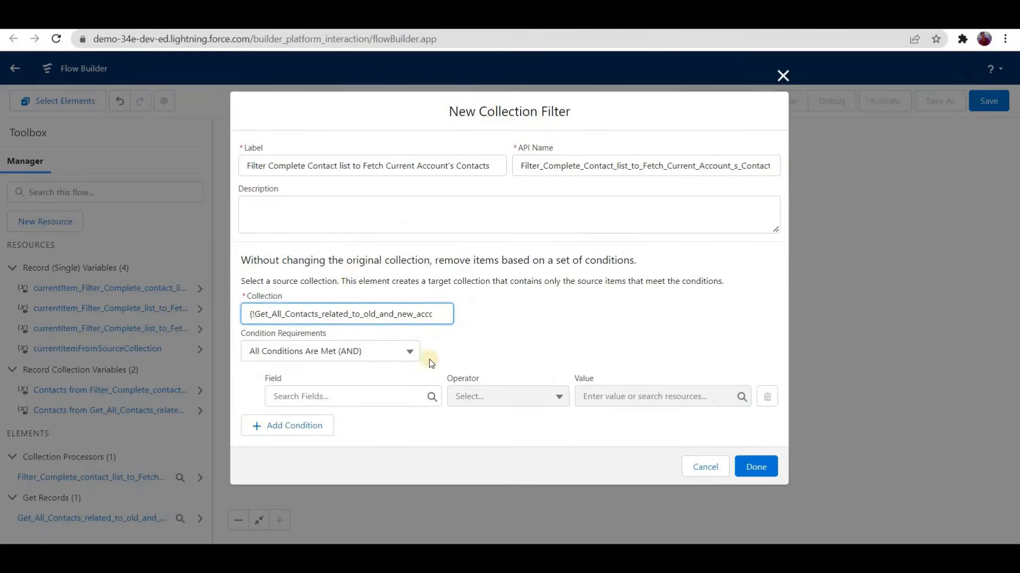
Step: Add the condition AccountId Equals {!$Record.AccountId} to the second filter and finish the element
left_click(390, 393)
type("acc")
left_click(417, 309)
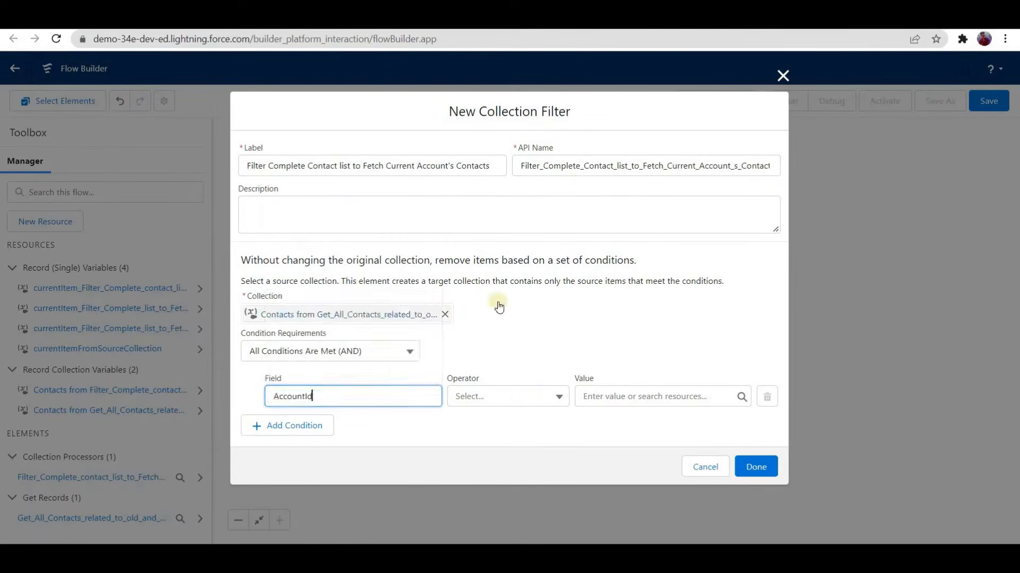
left_click(501, 396)
left_click(512, 232)
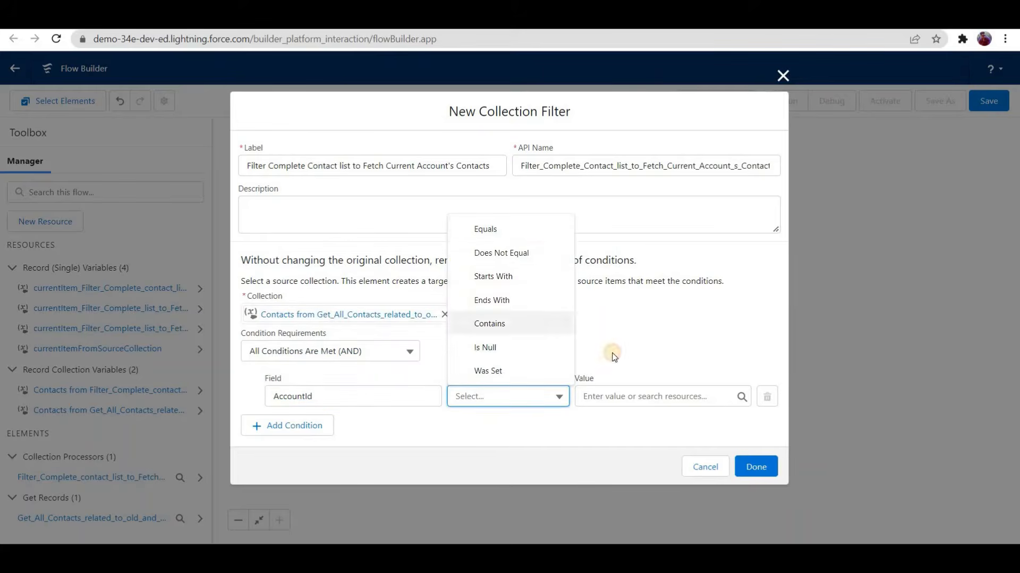
left_click(624, 396)
type("record")
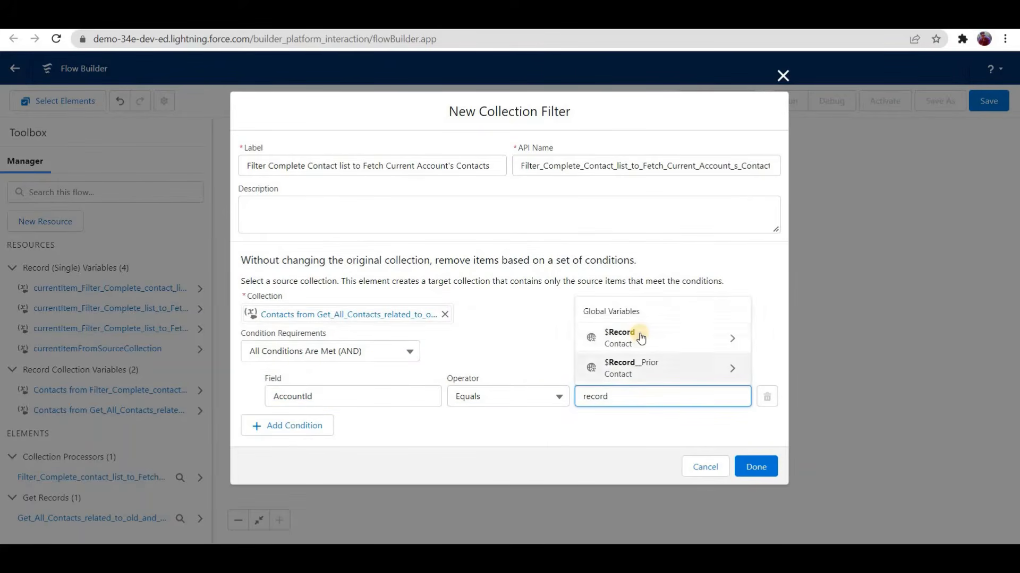
left_click(641, 337)
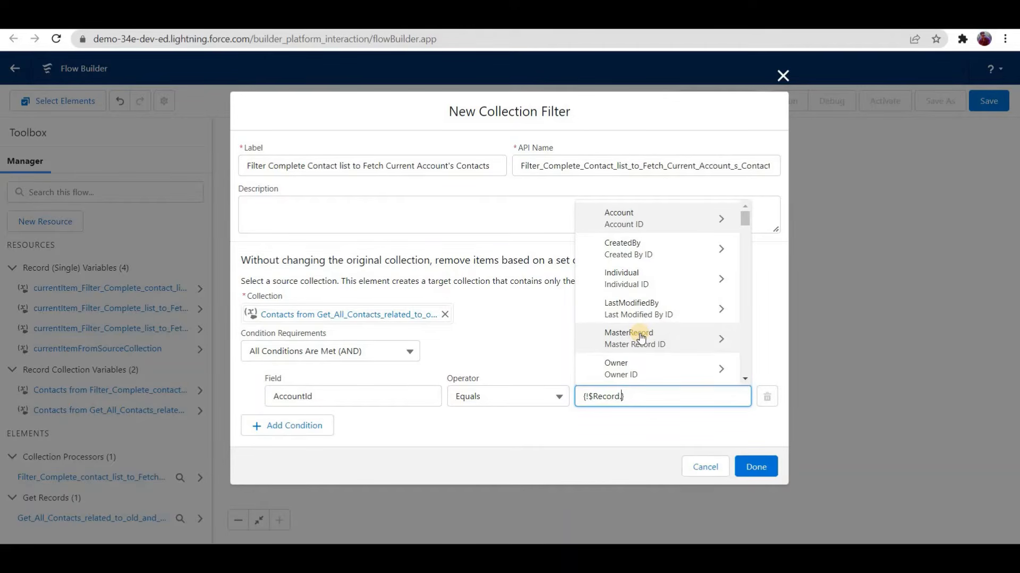
type("Account")
left_click(644, 366)
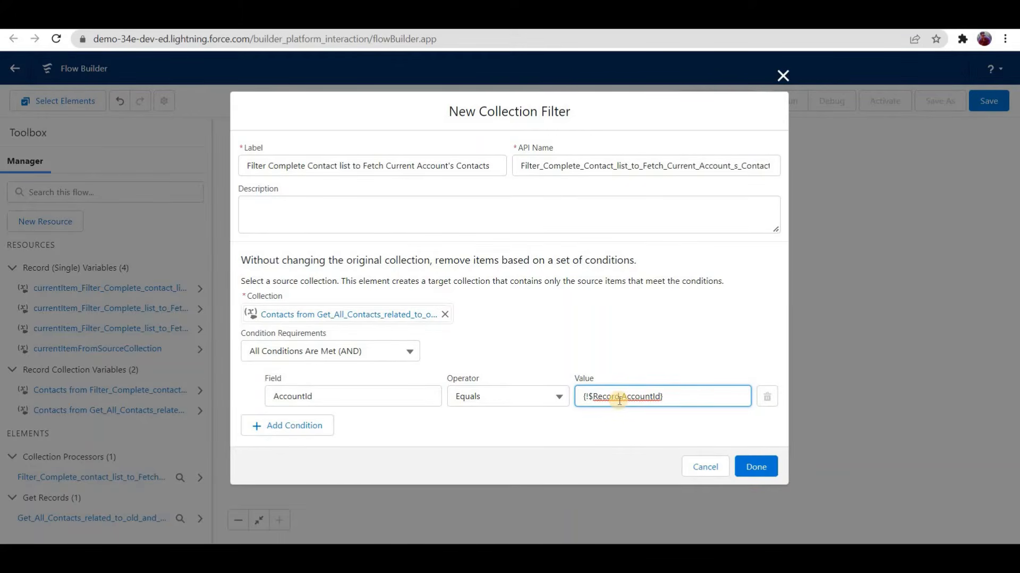
left_click(755, 468)
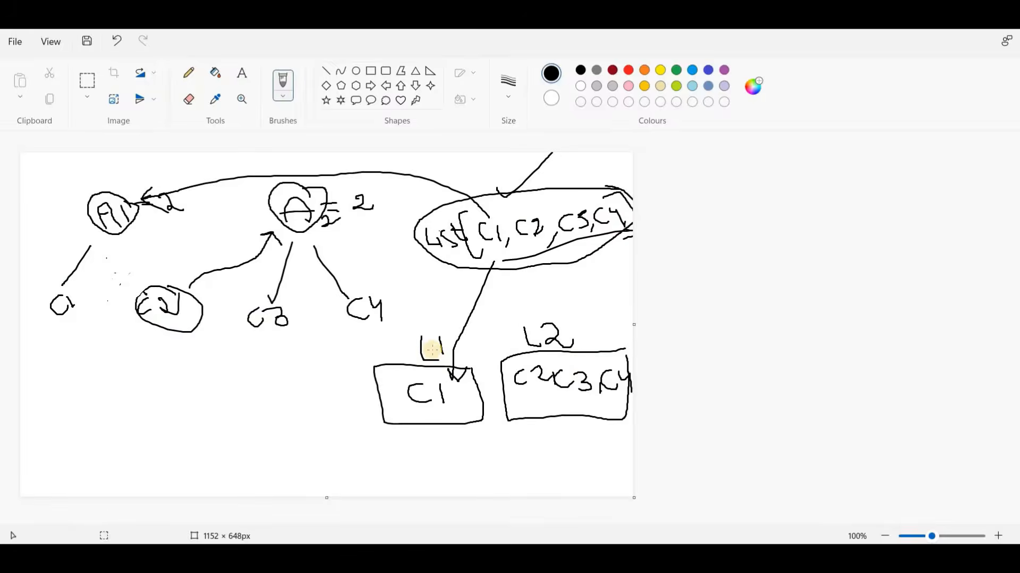
Step: Mark list L2 with a tick stroke in the Paint sketch, and switch to Flow Builder
left_click_drag(536, 332, 582, 296)
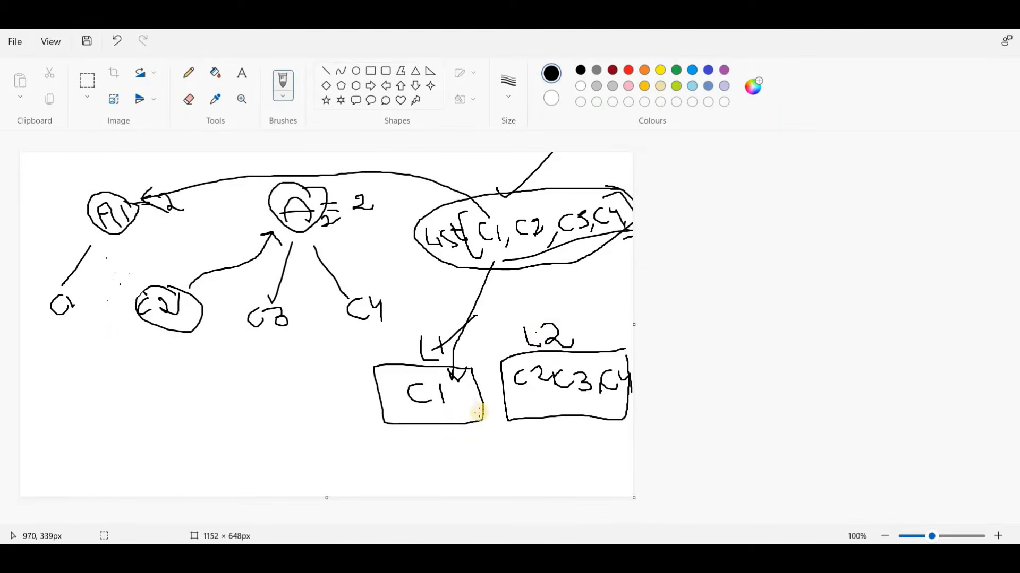
mouse_move(611, 555)
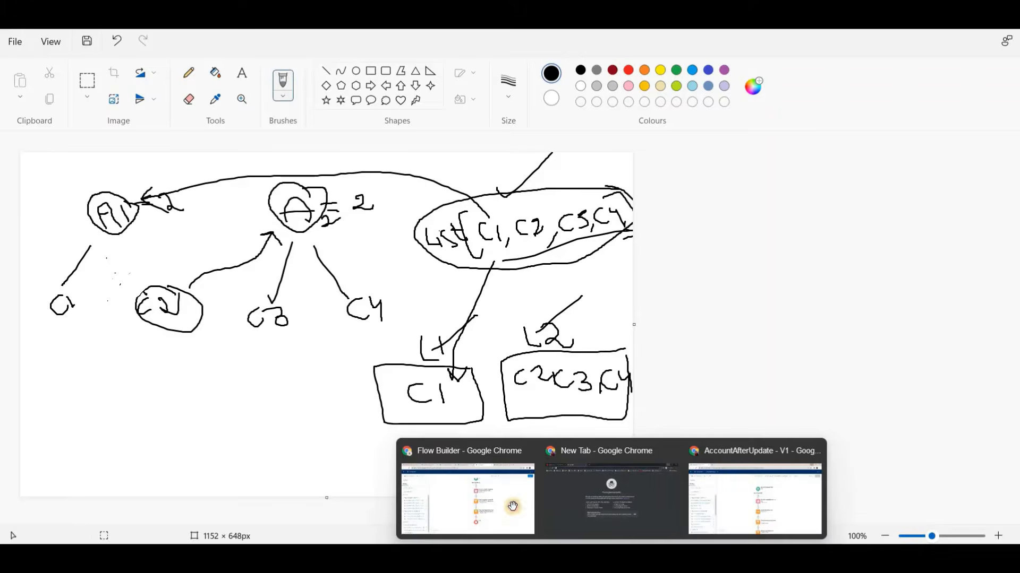
left_click(512, 507)
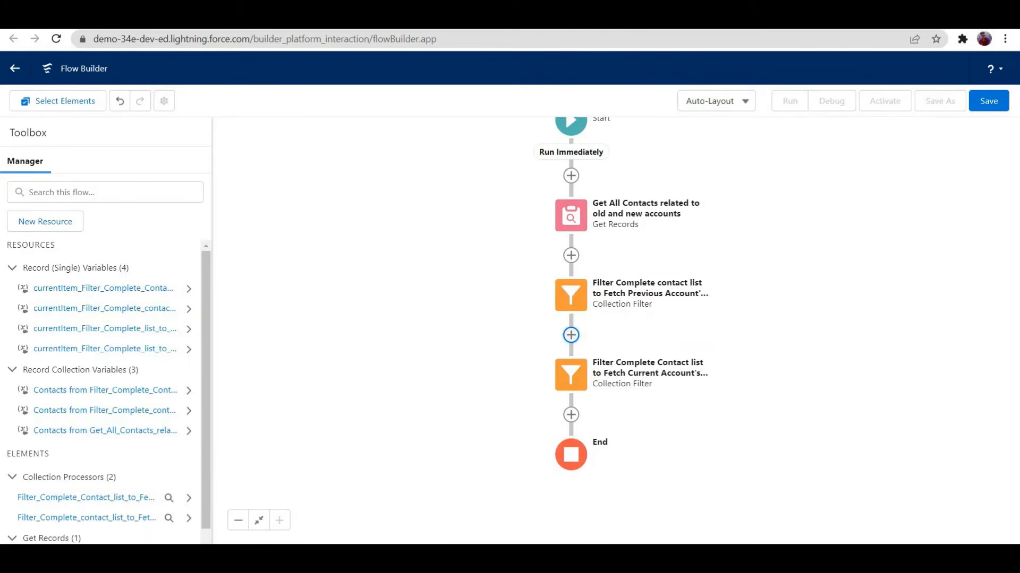
Step: Switch back to Paint and write "= 1" under the L1 box and "= 3" under the L2 box
key("alt+Tab")
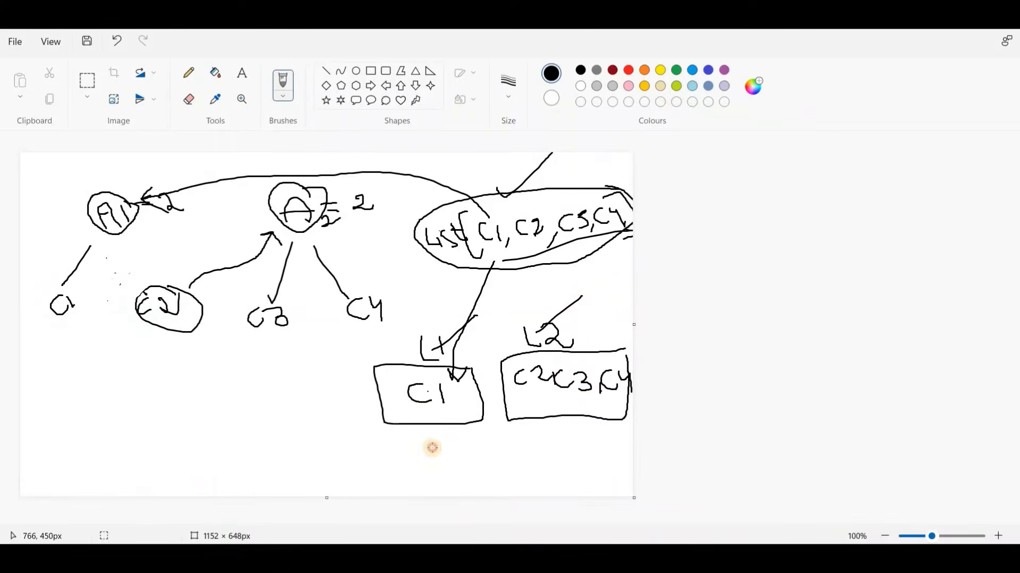
left_click_drag(399, 451, 433, 451)
left_click_drag(413, 460, 472, 471)
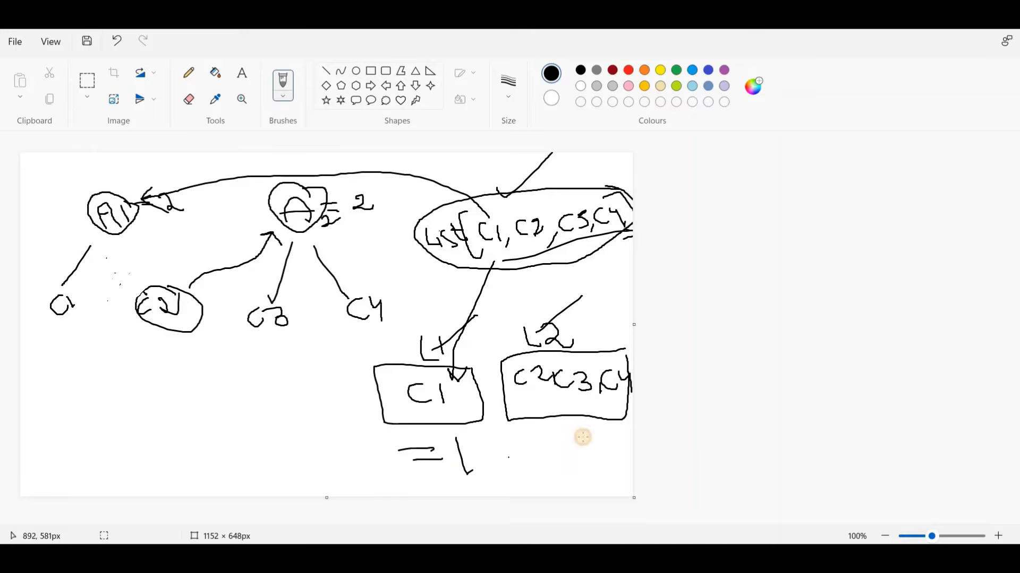
mouse_move(582, 437)
left_mouse_down()
mouse_move(603, 440)
mouse_move(584, 454)
left_mouse_up()
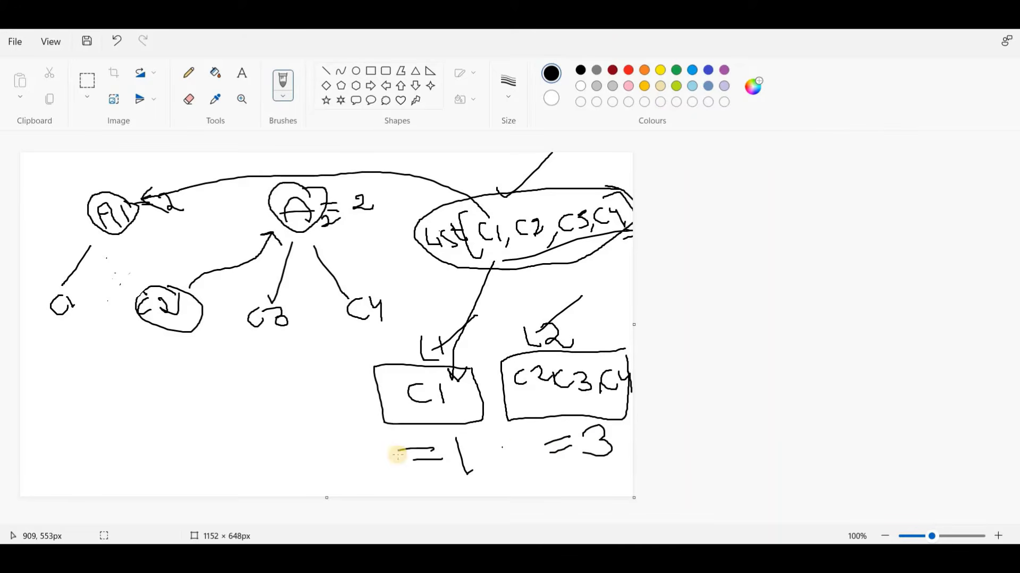
Step: Draw arrows from the two counts to accounts A1 and A, and write the new count 1 above A1
left_click_drag(398, 455, 159, 229)
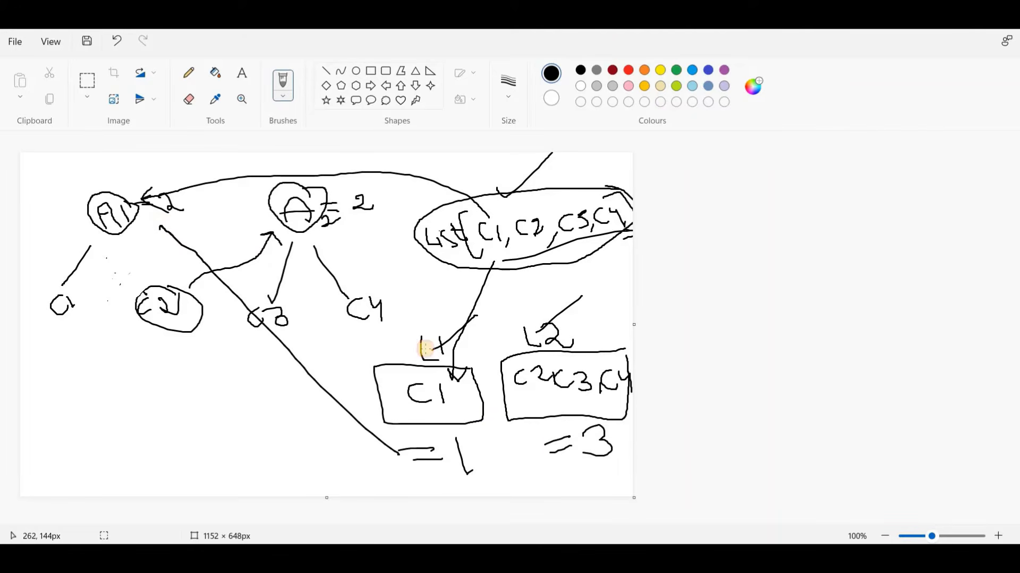
mouse_move(552, 444)
left_mouse_down()
mouse_move(376, 261)
mouse_move(355, 205)
left_mouse_up()
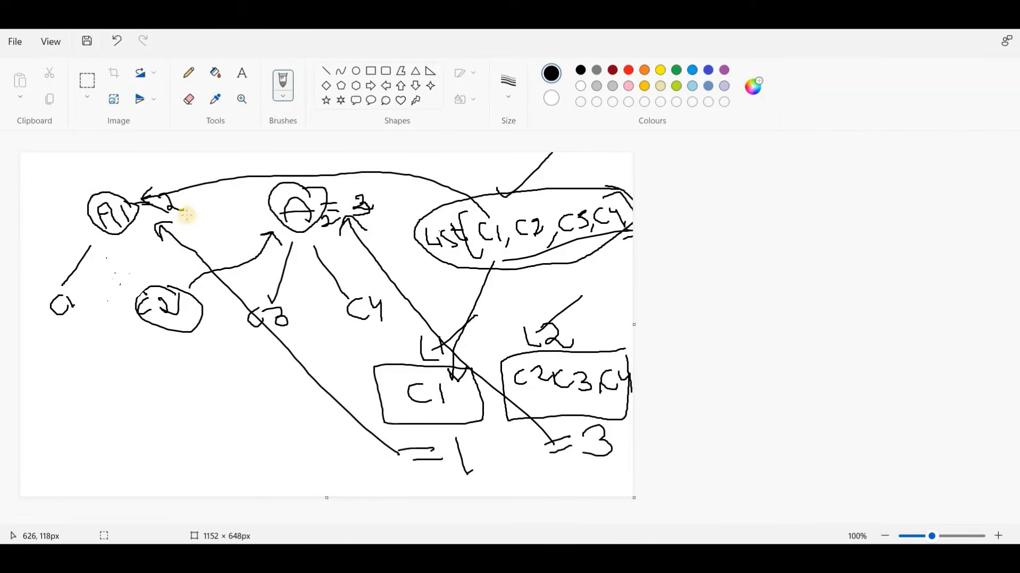
left_click_drag(151, 165, 153, 170)
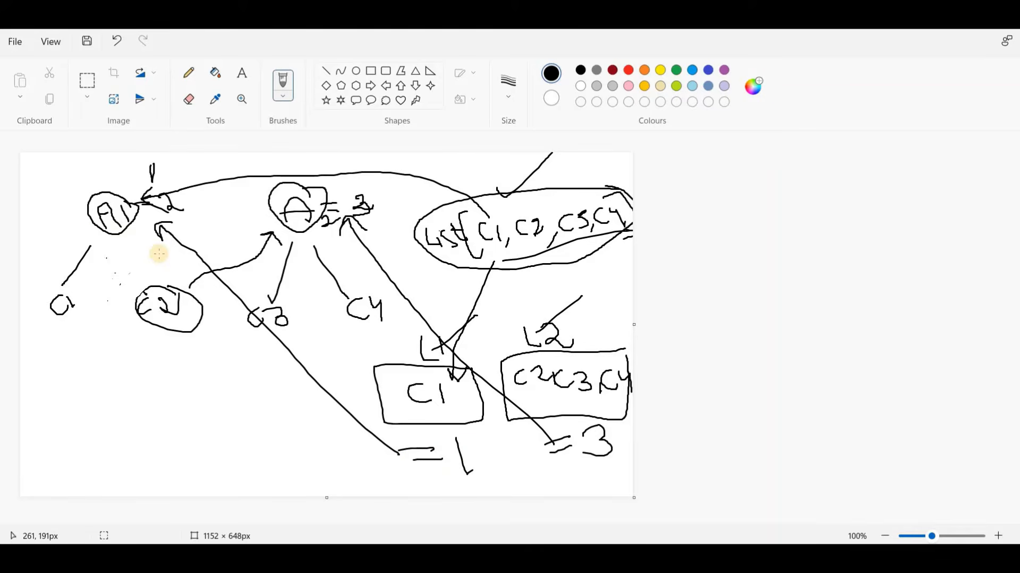
left_click(158, 254)
Step: Switch to Flow Builder and start a new Variable resource with the API name PreviousAccountsContactSize
left_click(610, 559)
left_click(439, 449)
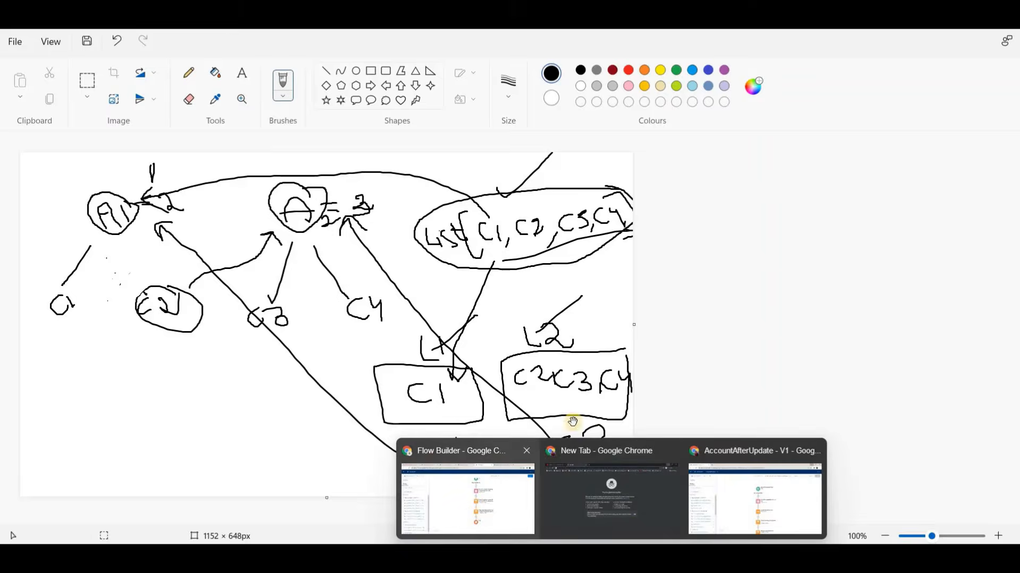
left_click(570, 415)
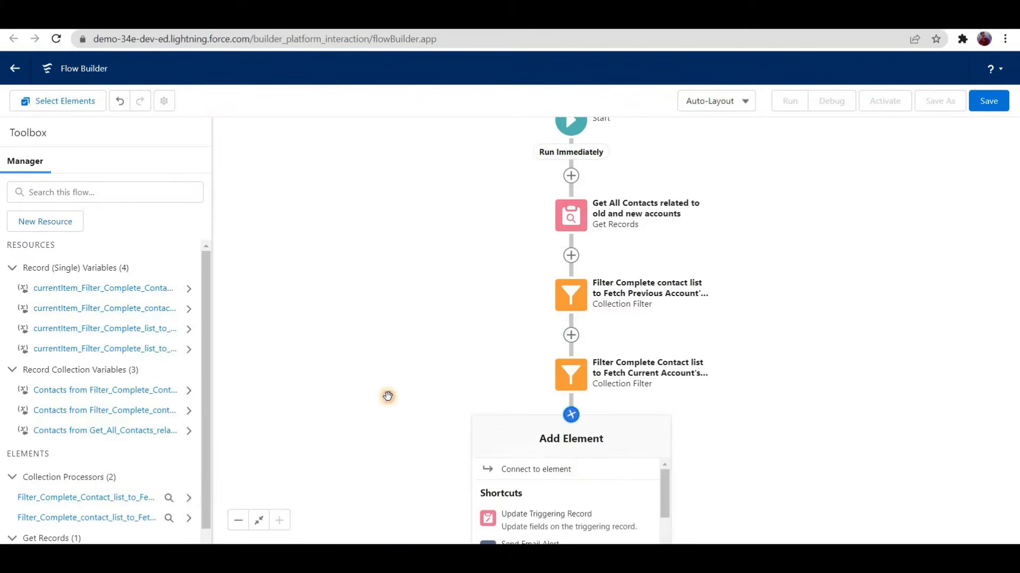
left_click(71, 228)
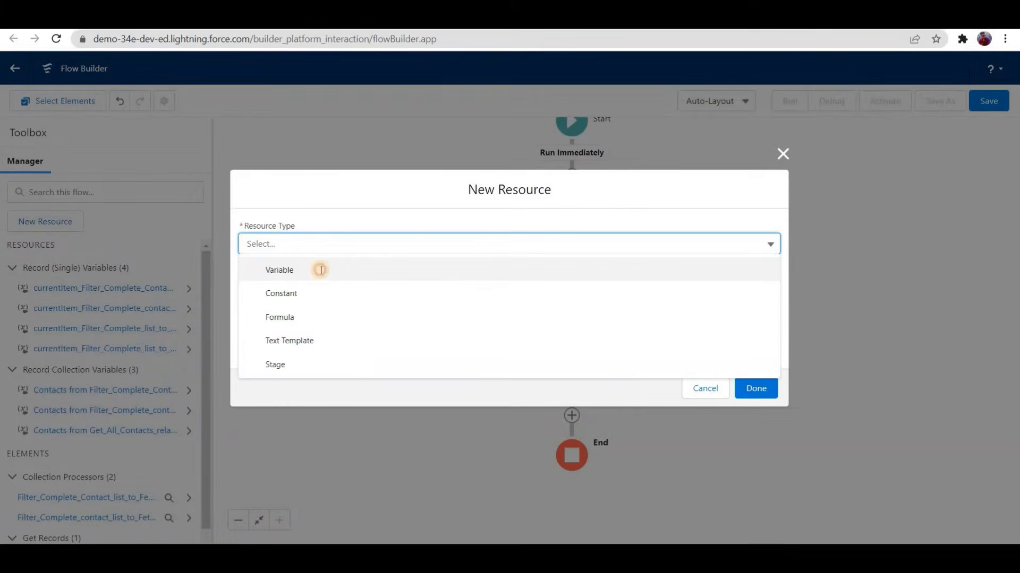
left_click(319, 269)
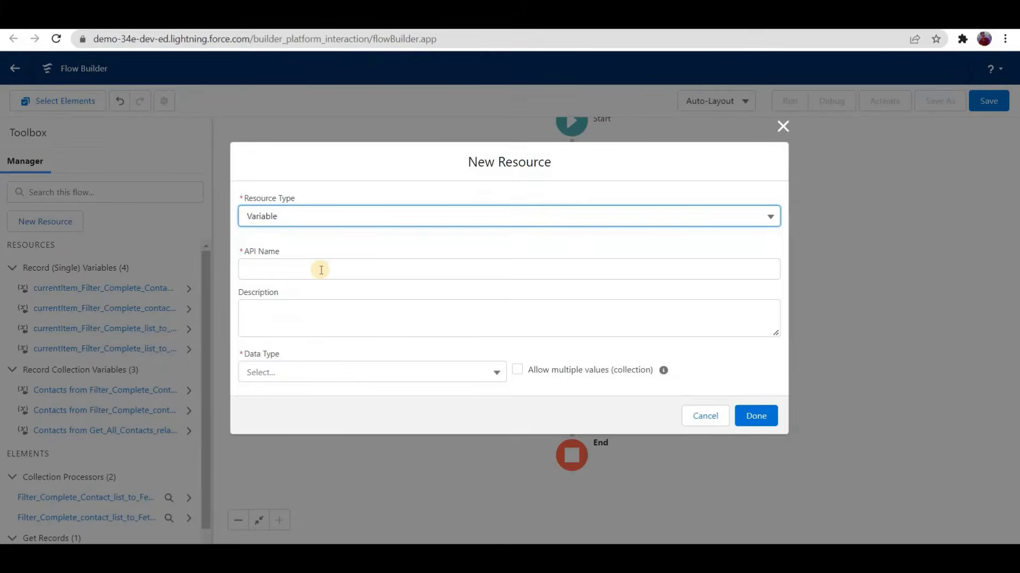
left_click(321, 269)
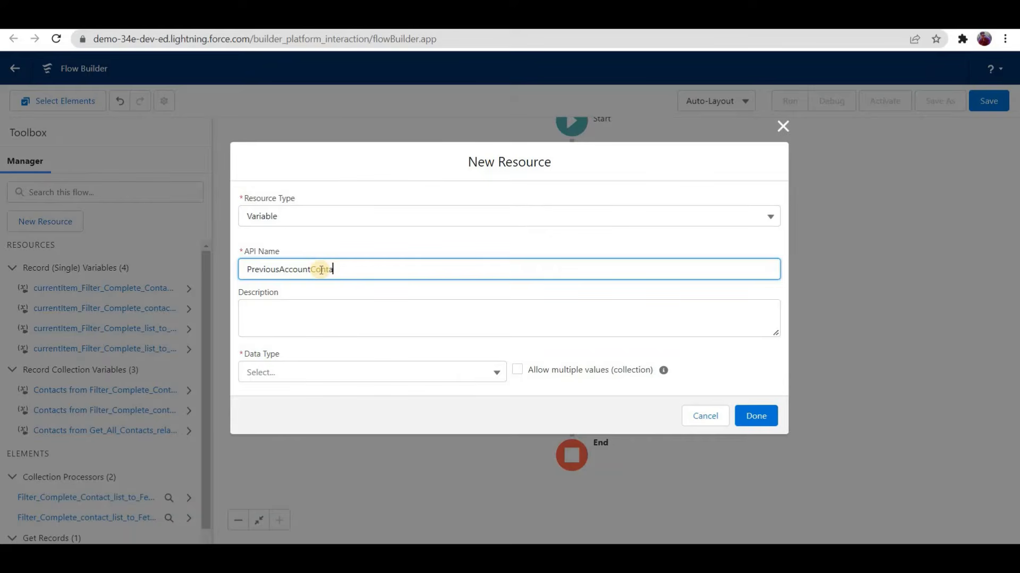
type("PreviousAccountsContactSize")
Step: Set the PreviousAccountsContactSize variable to data type Number with 0 decimal places and finish it
key("Tab")
key("Tab")
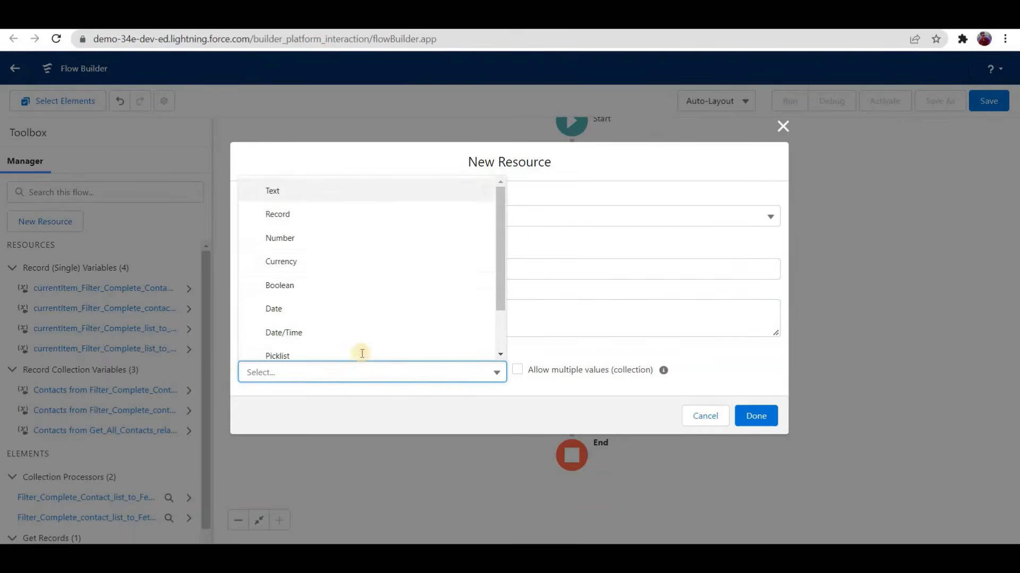
key("Down")
key("Down")
key("Return")
key("Tab")
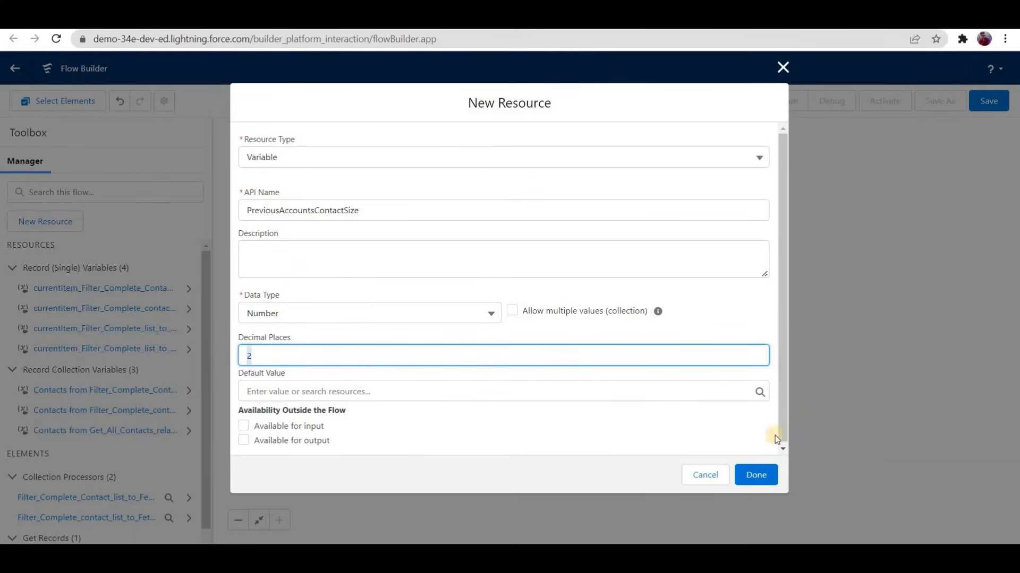
type("0")
left_click(755, 475)
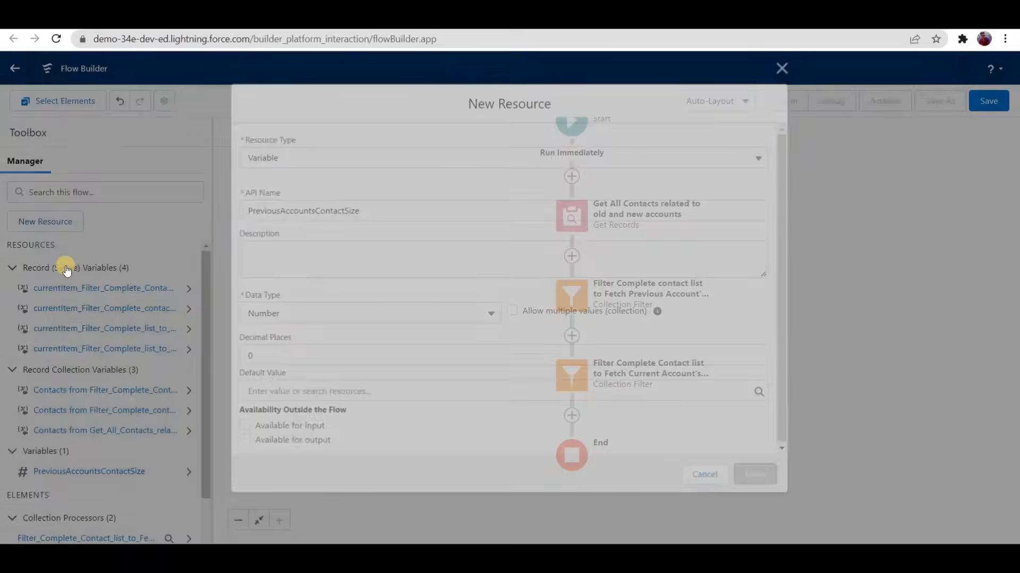
Step: Start a second Variable resource with the API name CurrentAccountsContactSize
left_click(53, 222)
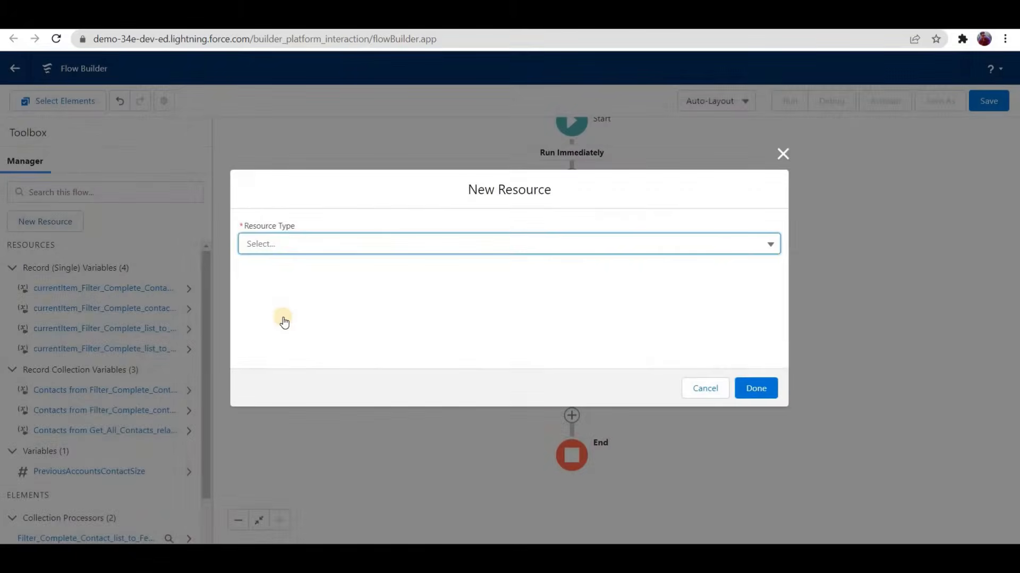
left_click(301, 270)
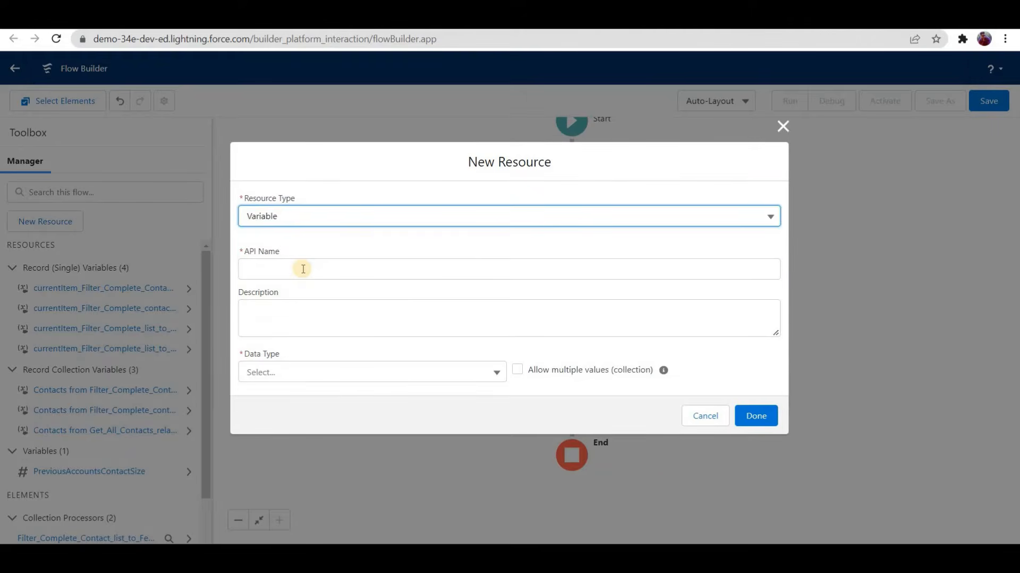
left_click(303, 269)
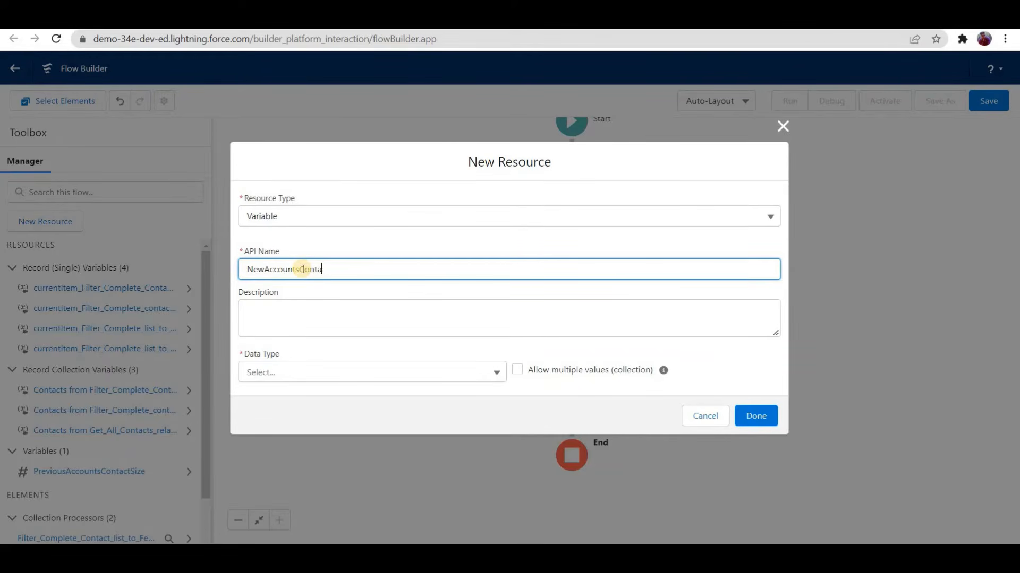
type("NewAccountsContactSize")
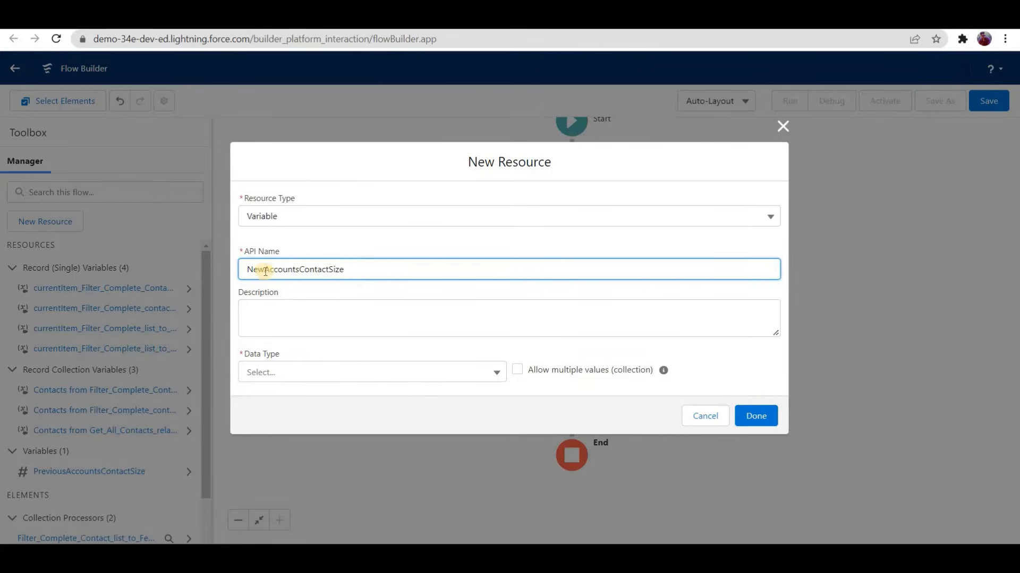
key("Home")
key("shift+Right")
key("shift+Right")
key("shift+Right")
key("BackSpace")
type("Current")
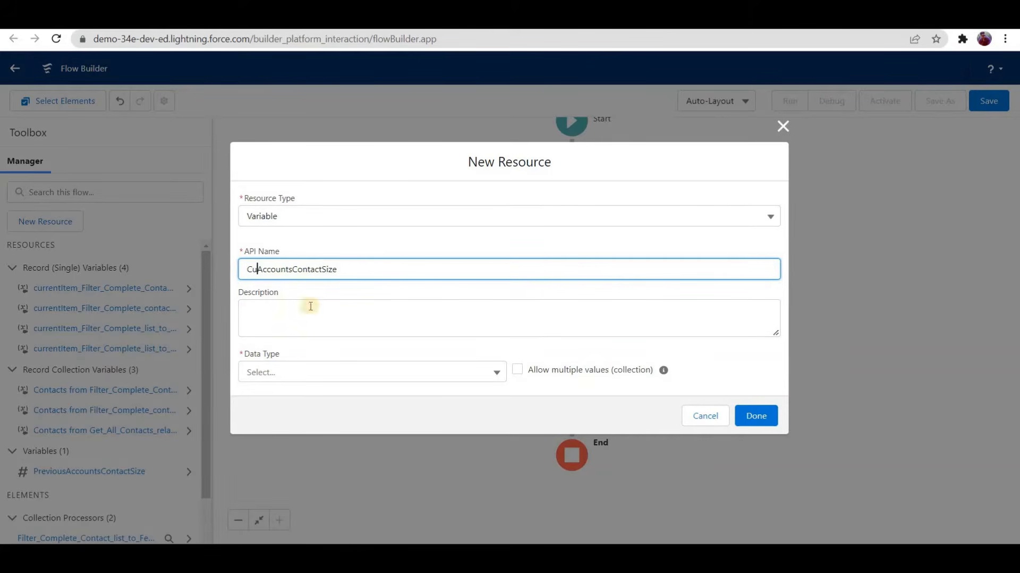
Step: Set the CurrentAccountsContactSize variable's data type to Number and finish the resource
left_click(319, 376)
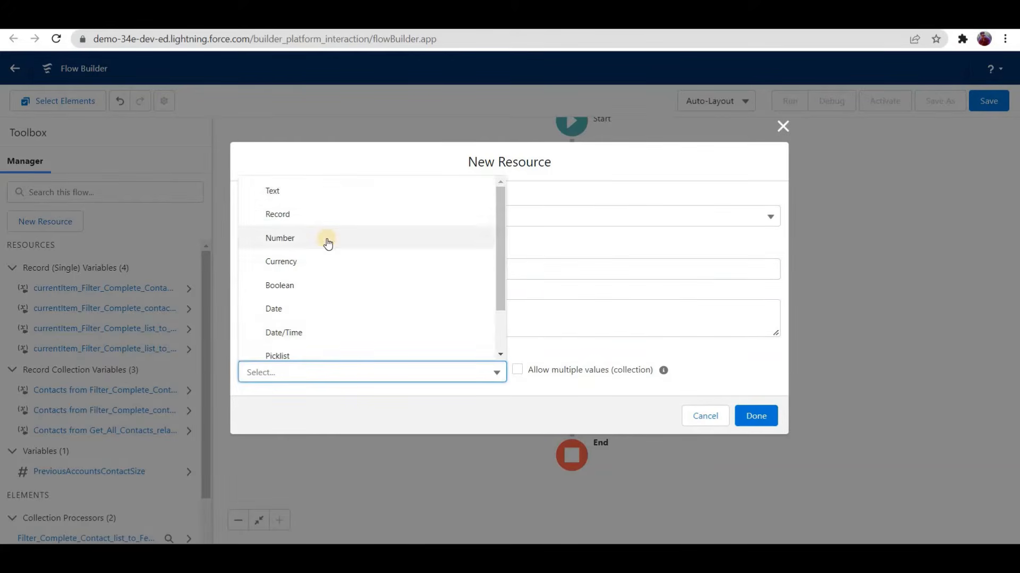
key("Down")
key("Down")
key("Return")
key("Tab")
key("Tab")
key("Tab")
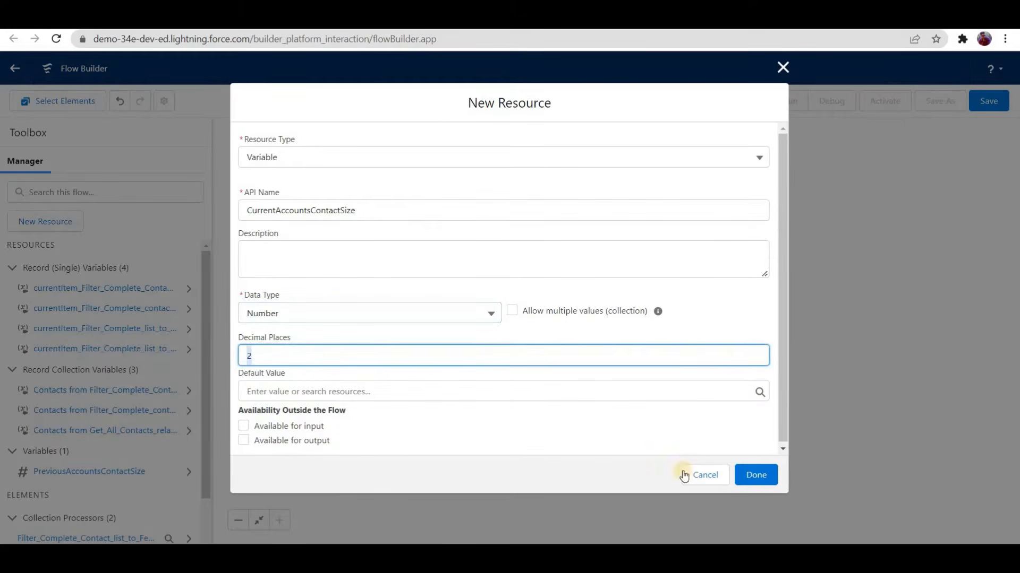
left_click(755, 474)
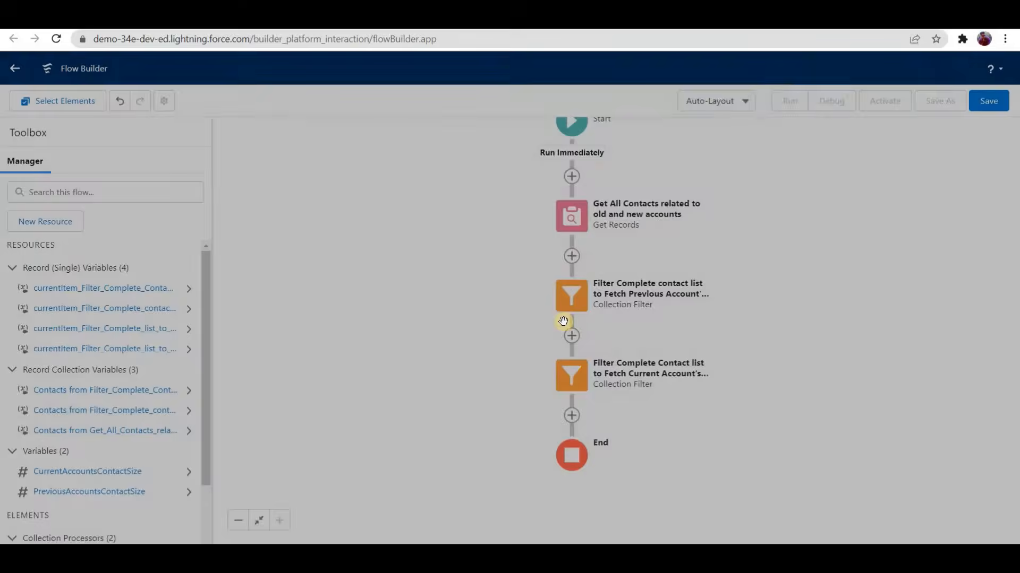
Step: Add an Assignment element below the second Collection Filter, labelled "Assign Previous and Current Contacts size to Respective variables"
scroll(553, 319, "down", 2)
left_click(548, 317)
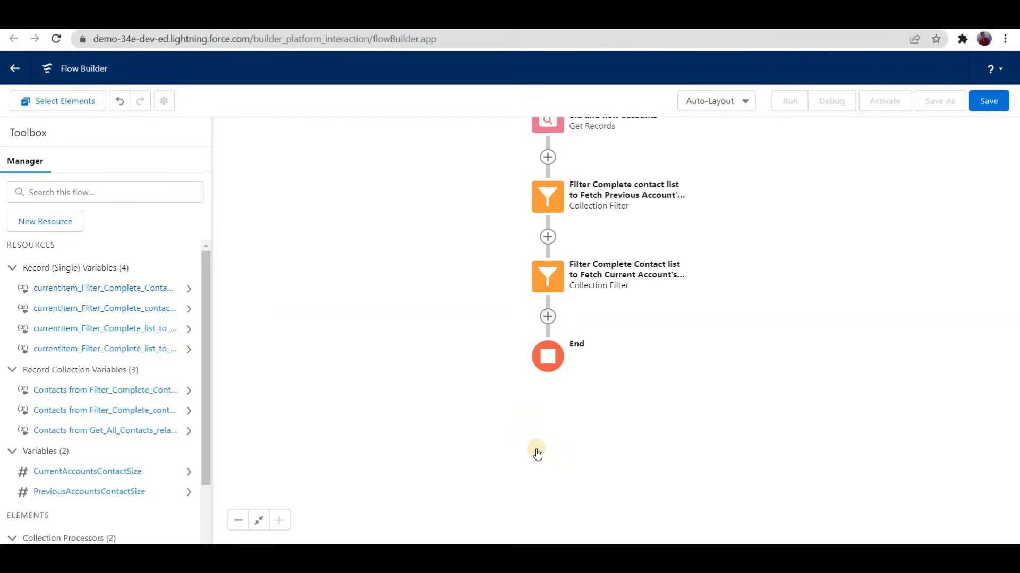
scroll(519, 462, "down", 3)
left_click(518, 463)
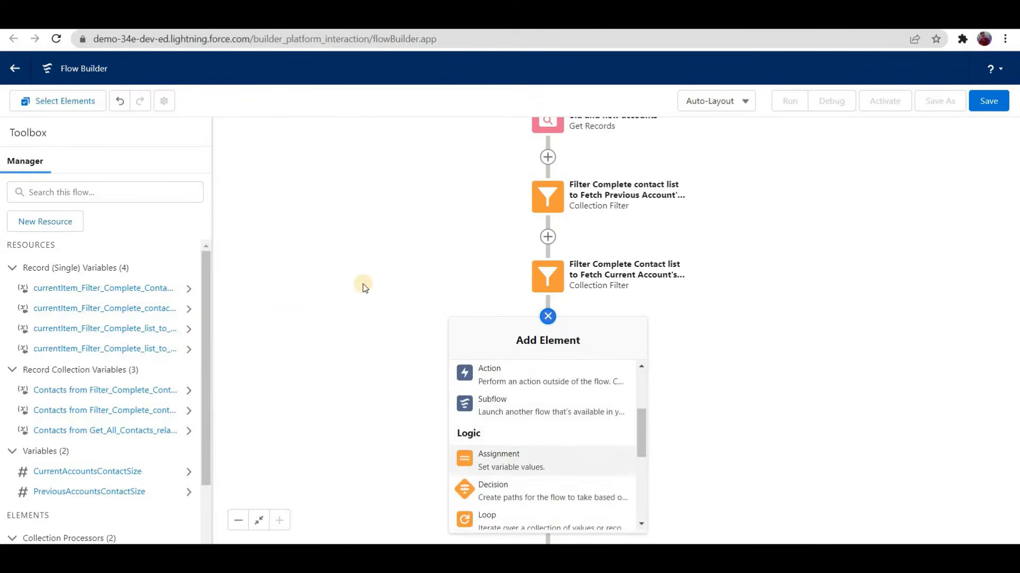
type("Ass")
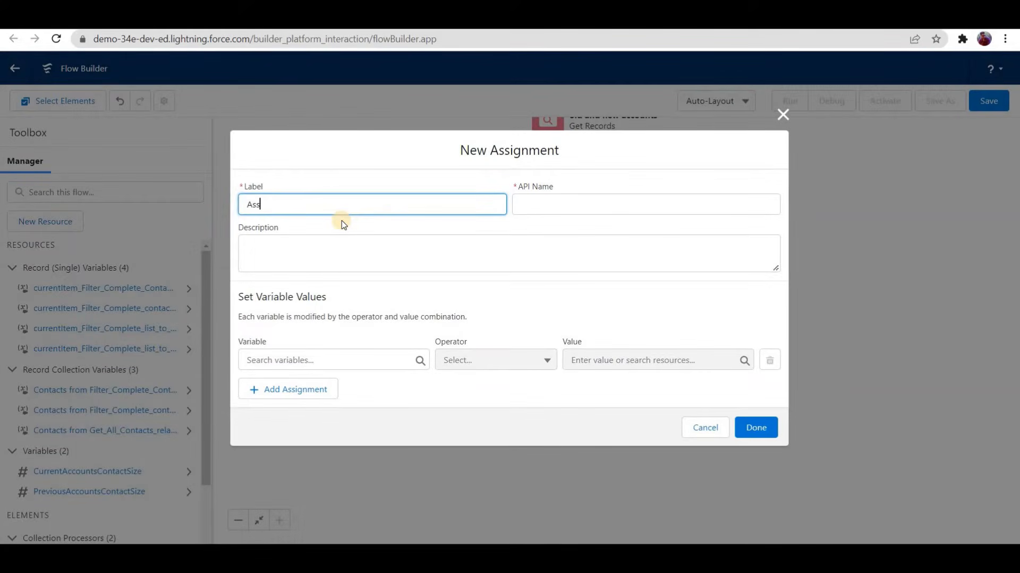
type("ign Previous and Current Contac")
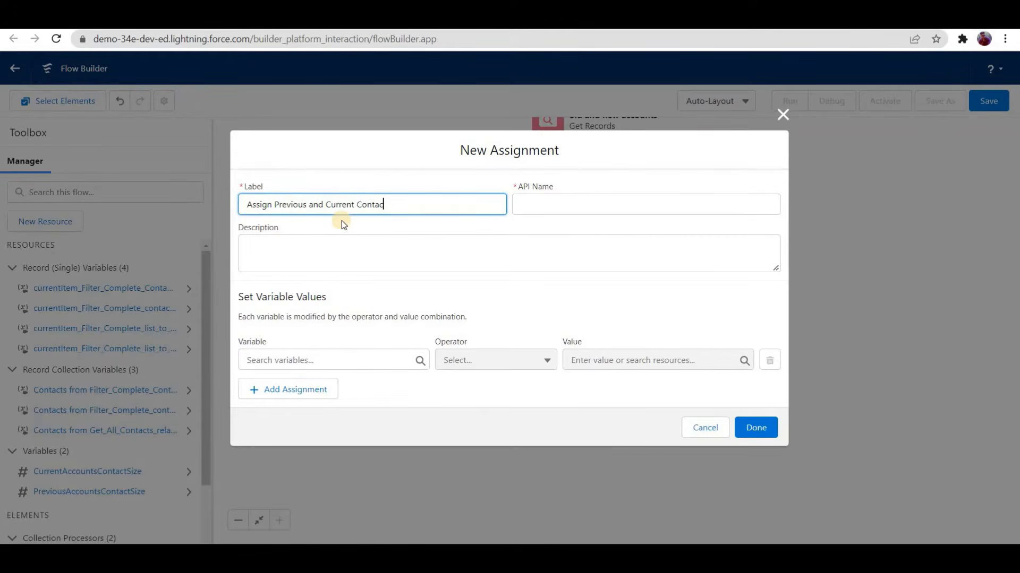
type("ts size to Respective variables")
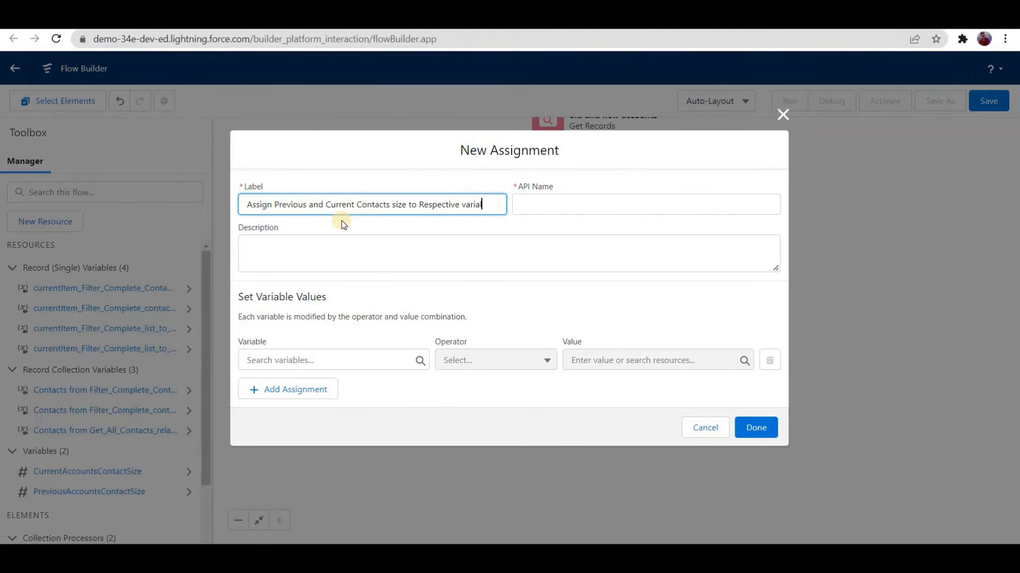
key("Tab")
key("Tab")
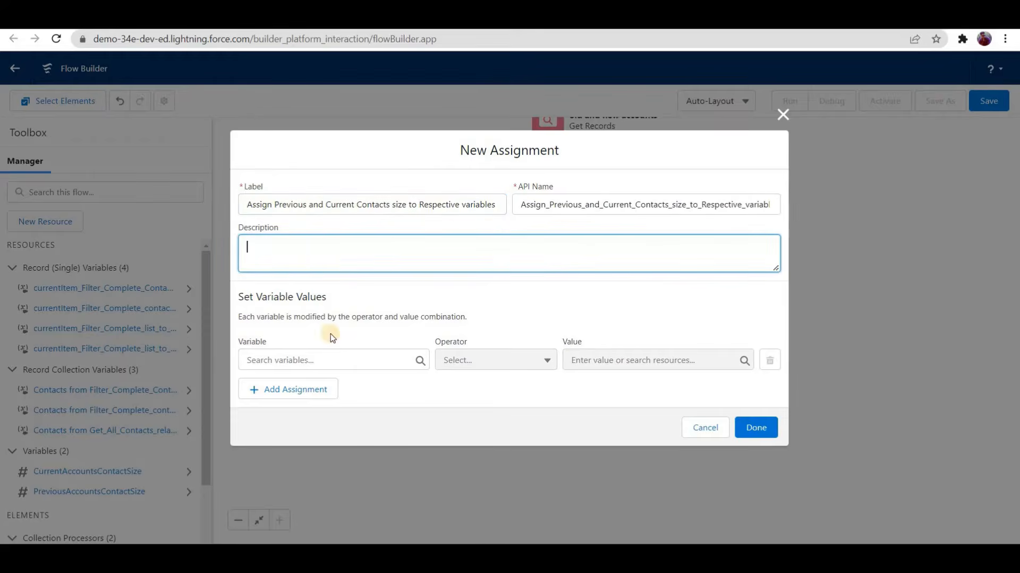
Step: Choose PreviousAccountsContactSize as the first assignment's variable and set its operator to Equals Count
key("Tab")
scroll(324, 297, "down", 5)
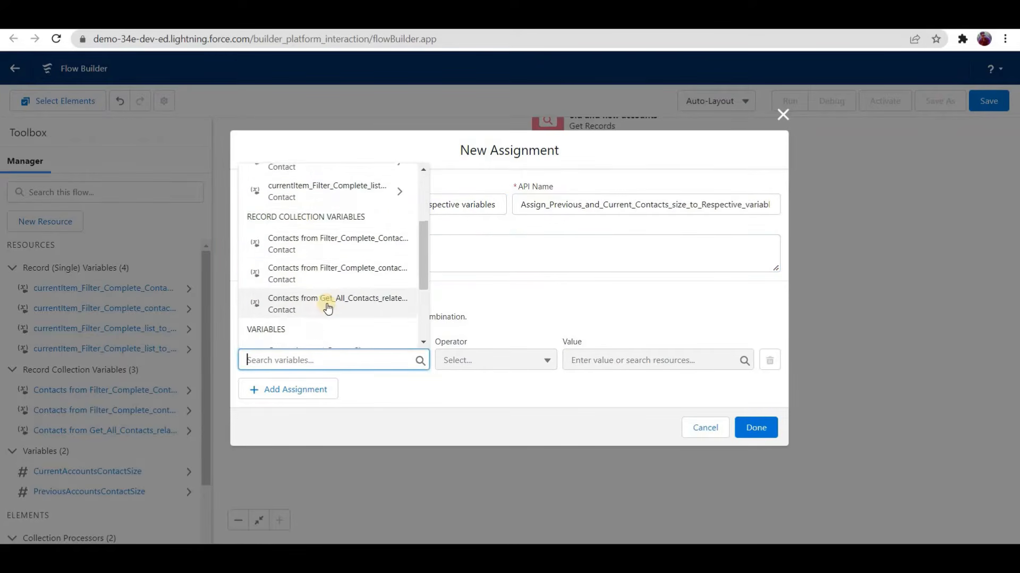
key("Up")
key("Return")
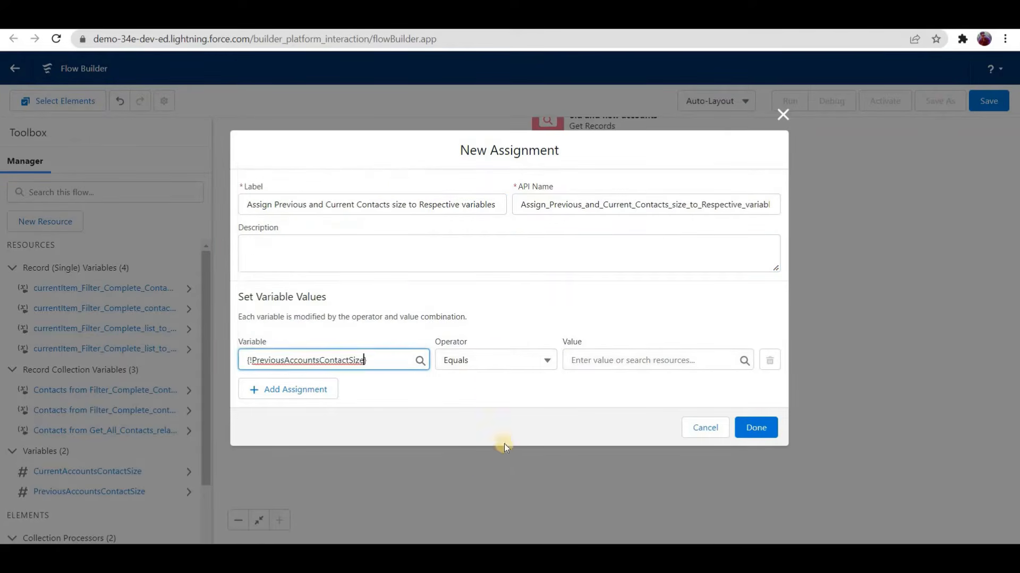
key("Tab")
key("Down")
key("Down")
key("Down")
key("Down")
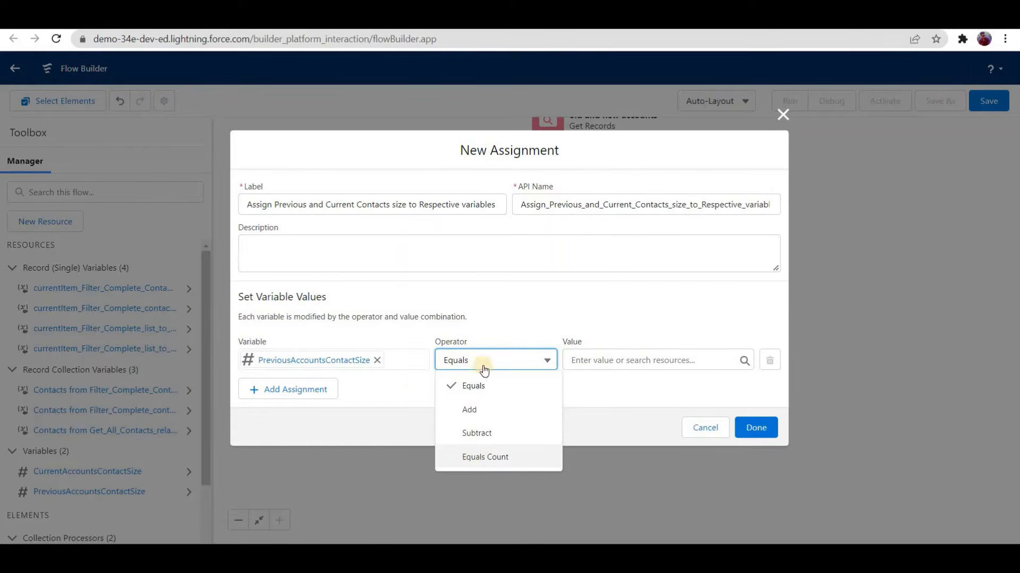
key("Return")
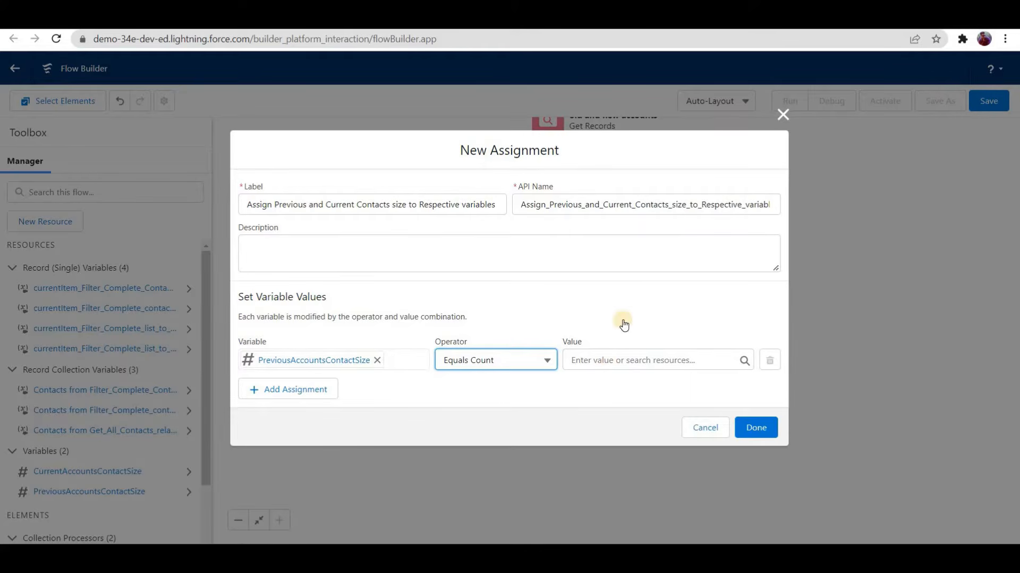
Step: Set the first assignment's value to Contacts from Filter_Complete_contact_list_to_Fetch_Previous_Account_s_Contacts and finish the element
key("Tab")
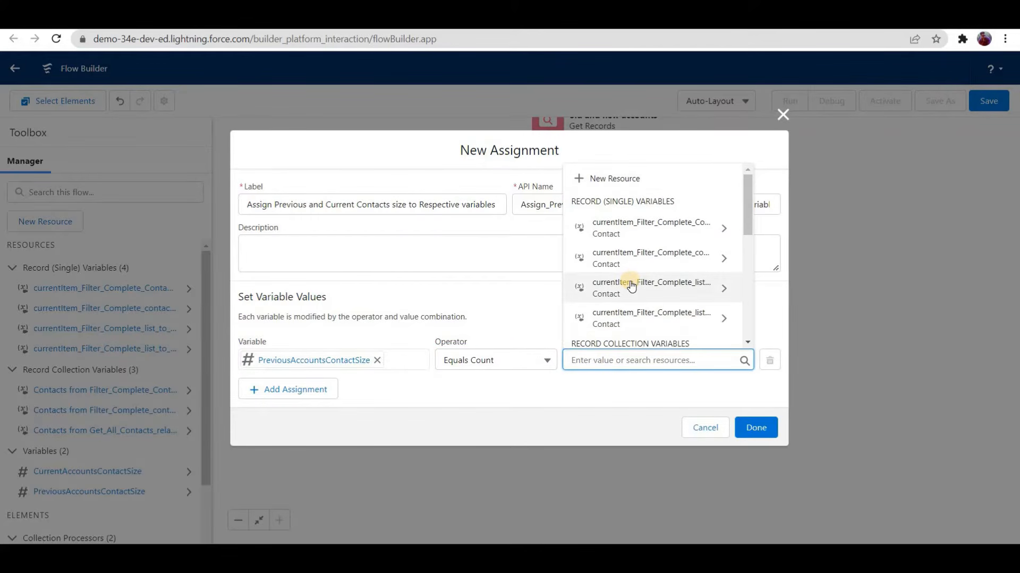
scroll(637, 282, "down", 5)
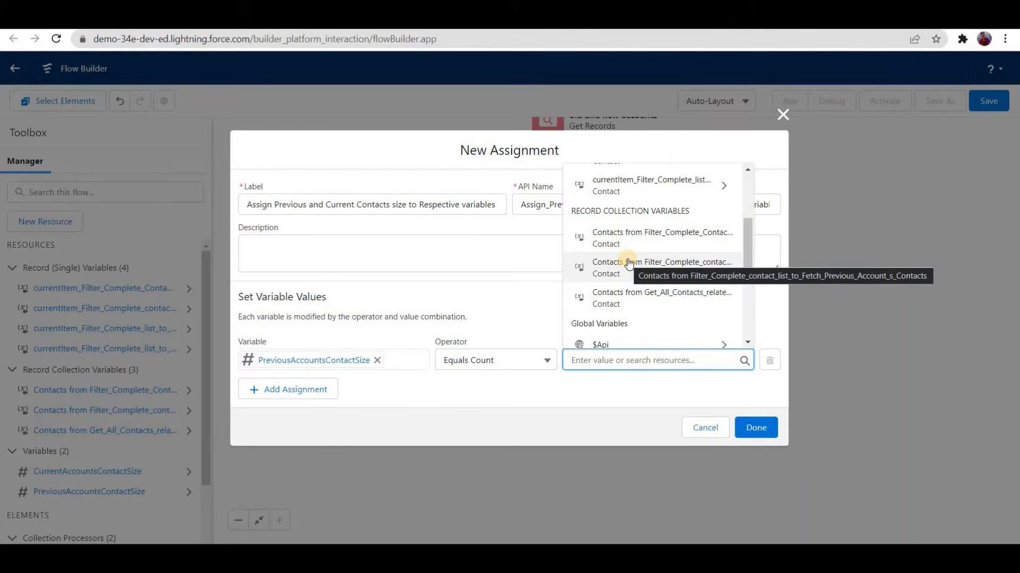
left_click(628, 263)
left_click(751, 424)
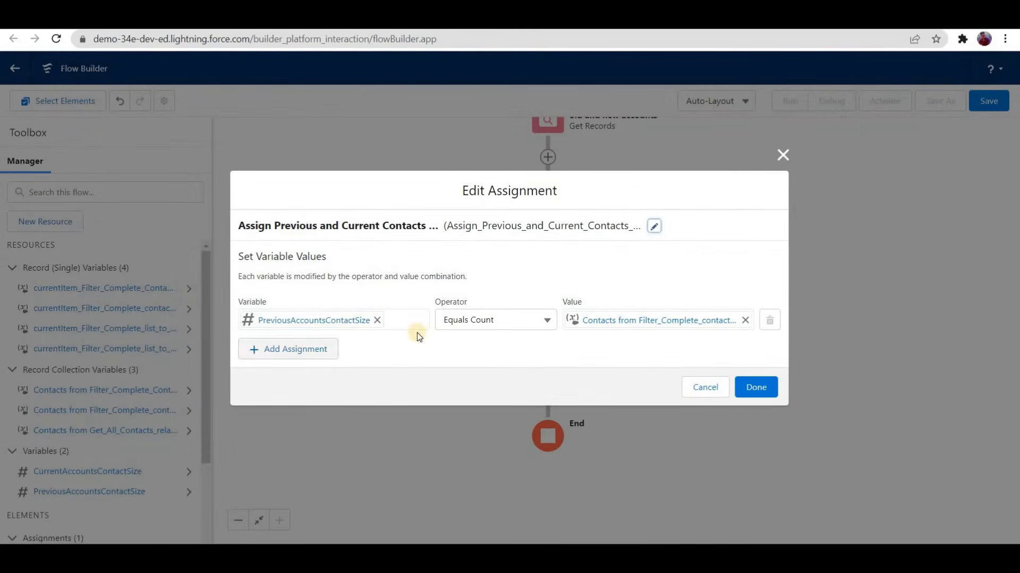
left_click(758, 391)
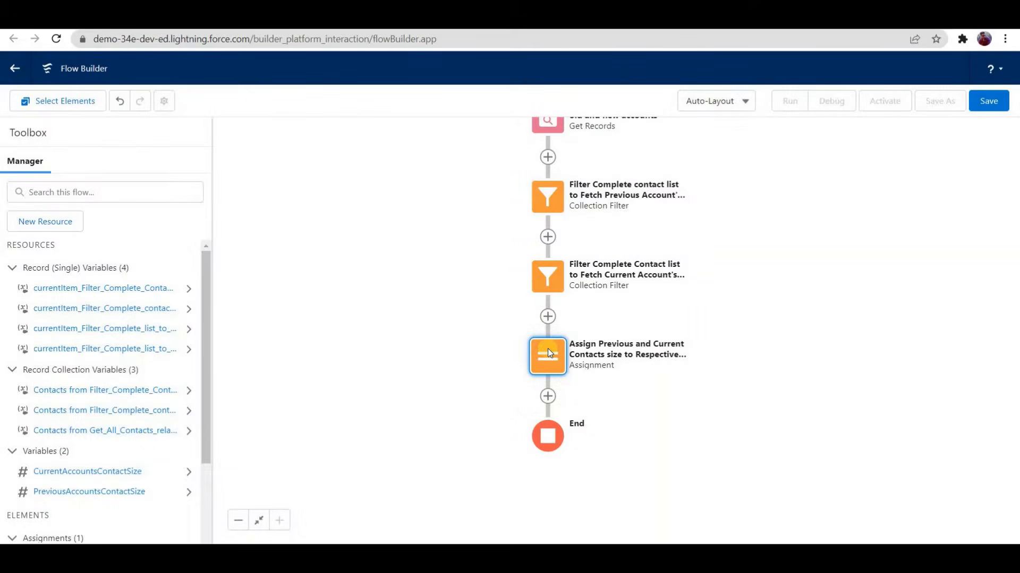
Step: Reopen the contact-size Assignment element and add a second assignment for CurrentAccountsContactSize with the Equals Count operator
left_click(547, 350)
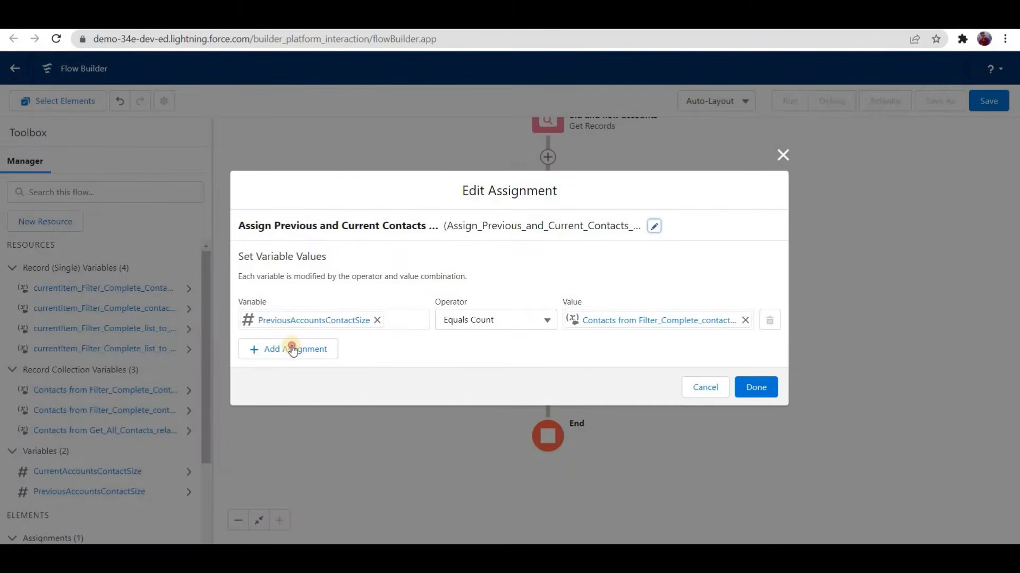
left_click(310, 342)
left_click(308, 337)
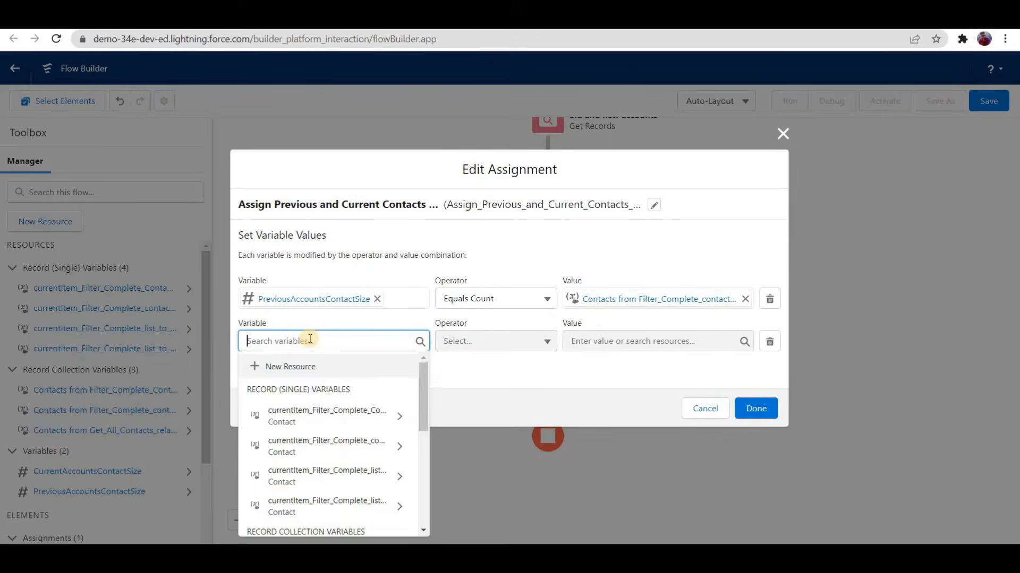
type("curre")
scroll(311, 514, "down", 2)
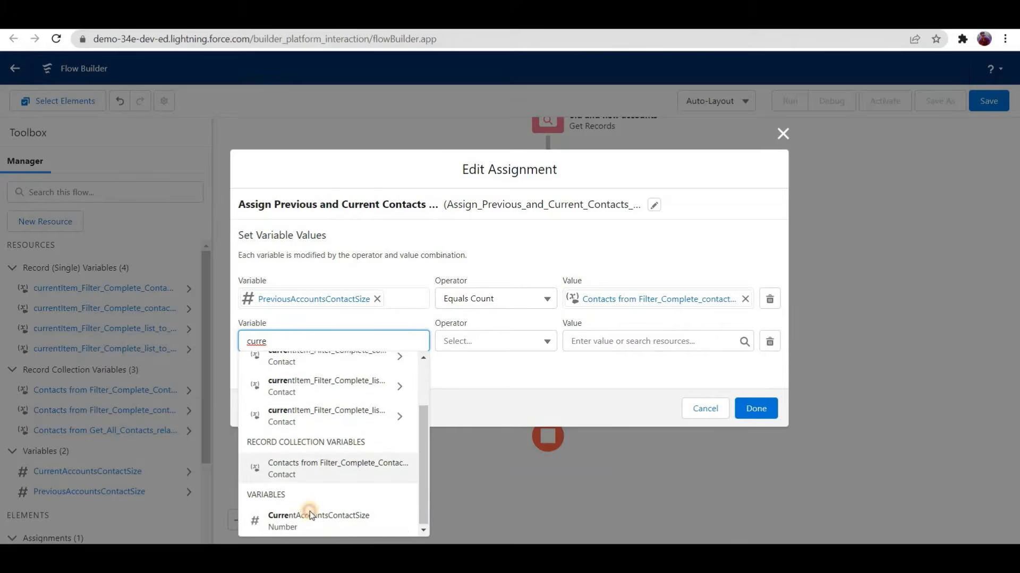
left_click(296, 517)
left_click(493, 341)
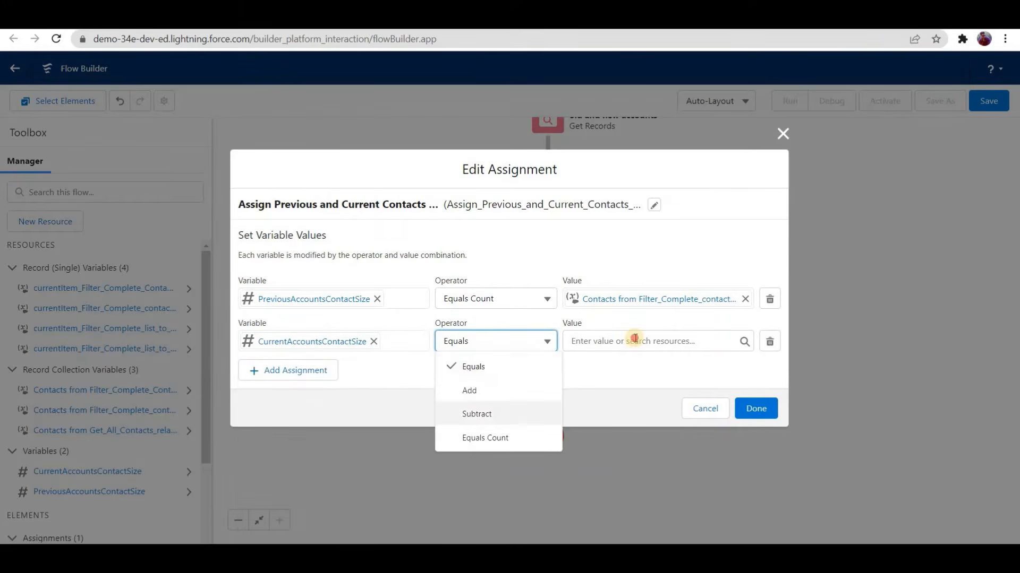
left_click(468, 437)
Step: Set the second assignment's value to Contacts from Filter_Complete_Contact_list_to_Fetch_Current_Account_s_Contacts and finish the element
left_click(639, 342)
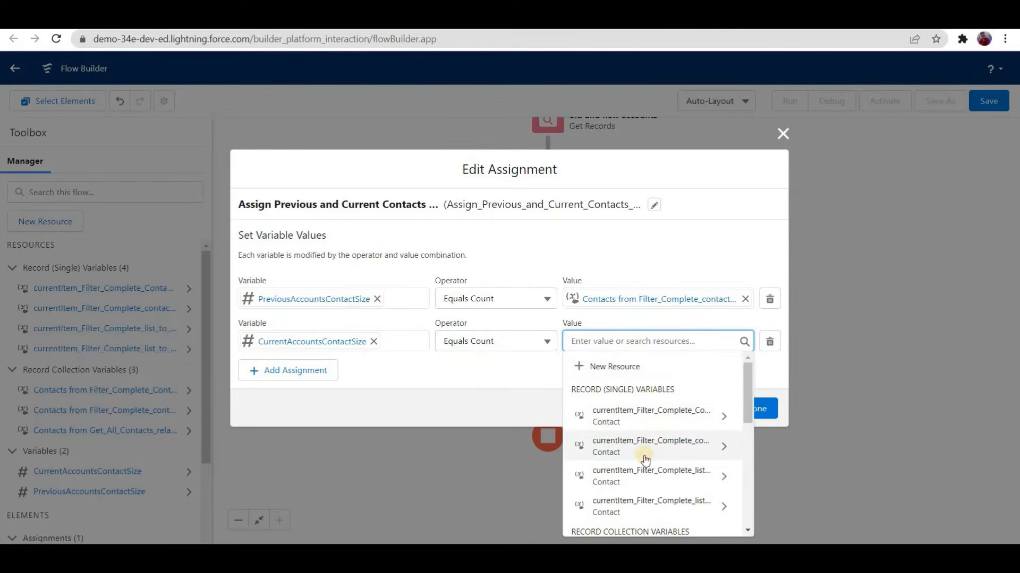
scroll(630, 488, "down", 3)
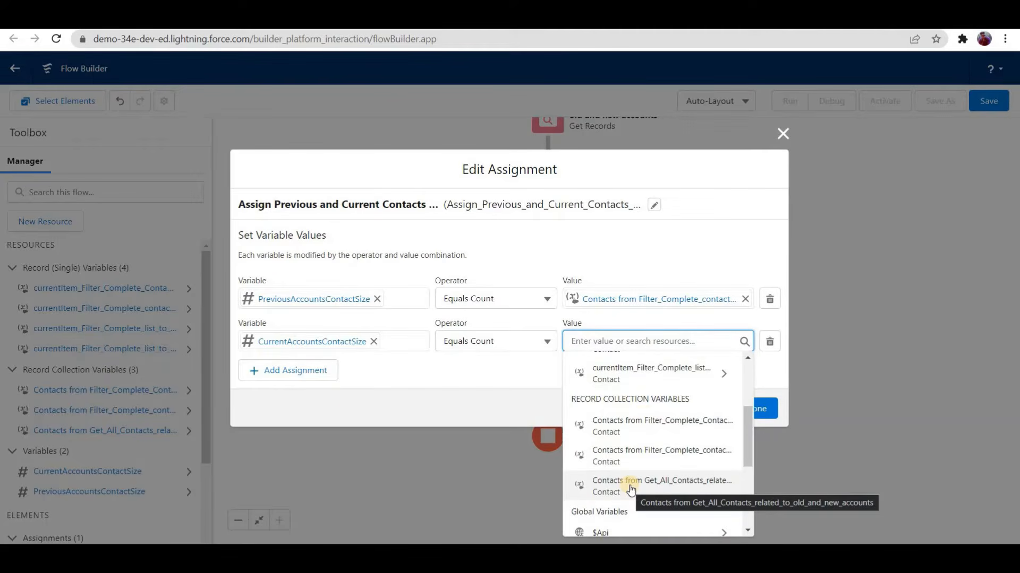
left_click(624, 422)
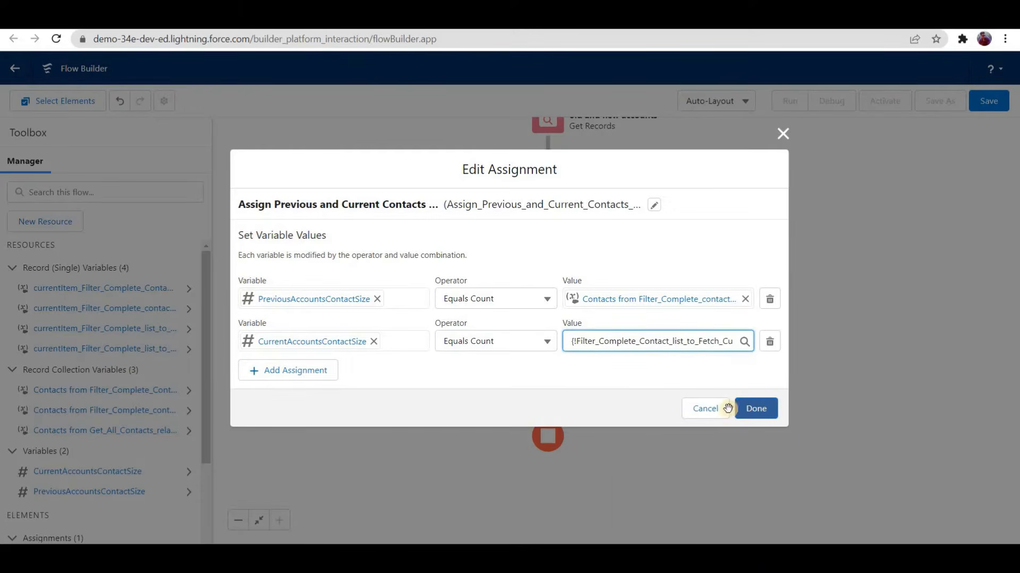
left_click(754, 408)
Step: Review the flow and the two variable assignments in the contact-size Assignment element, then close it without changes
scroll(553, 201, "up", 1)
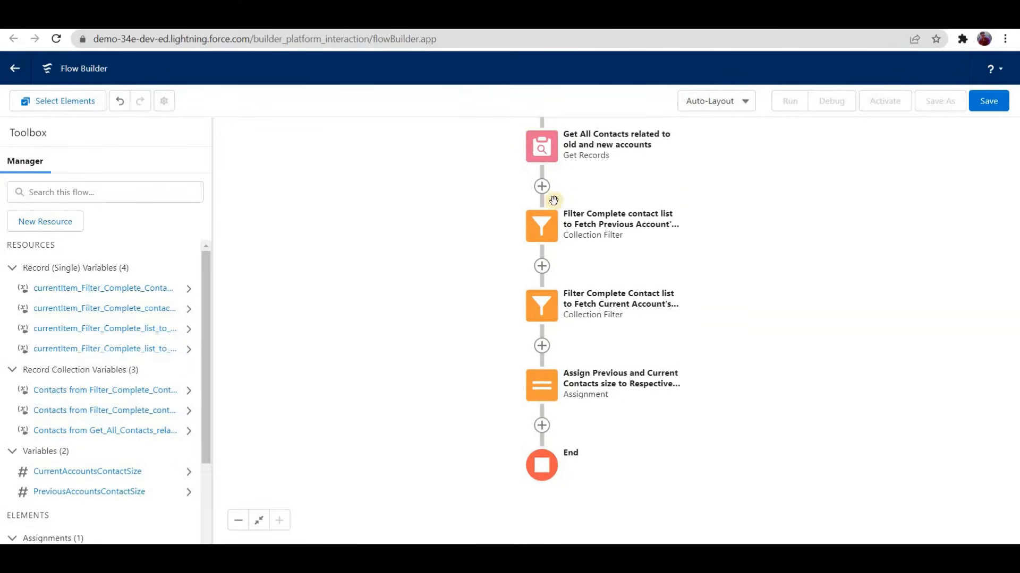
scroll(553, 200, "up", 2)
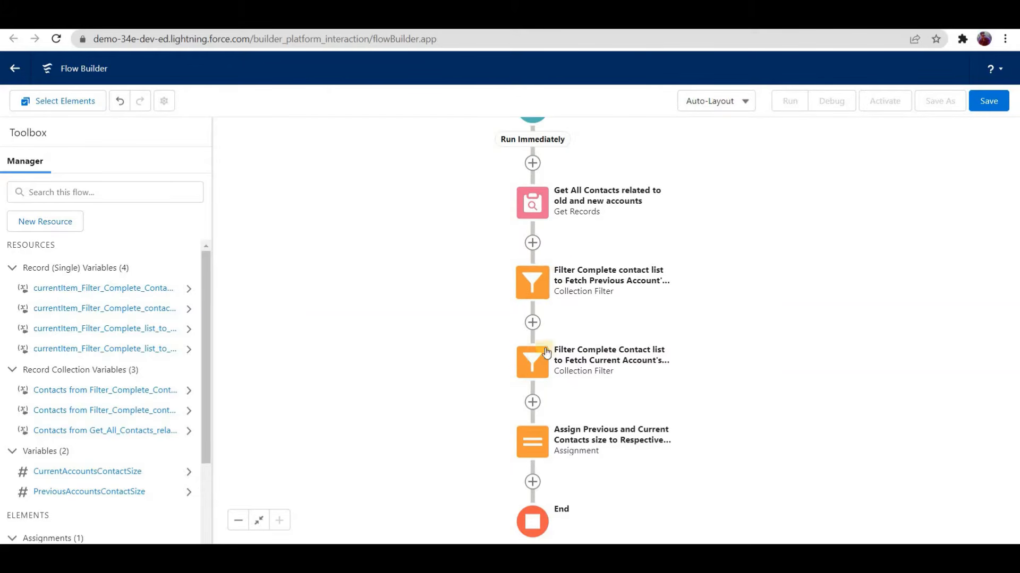
double_click(532, 442)
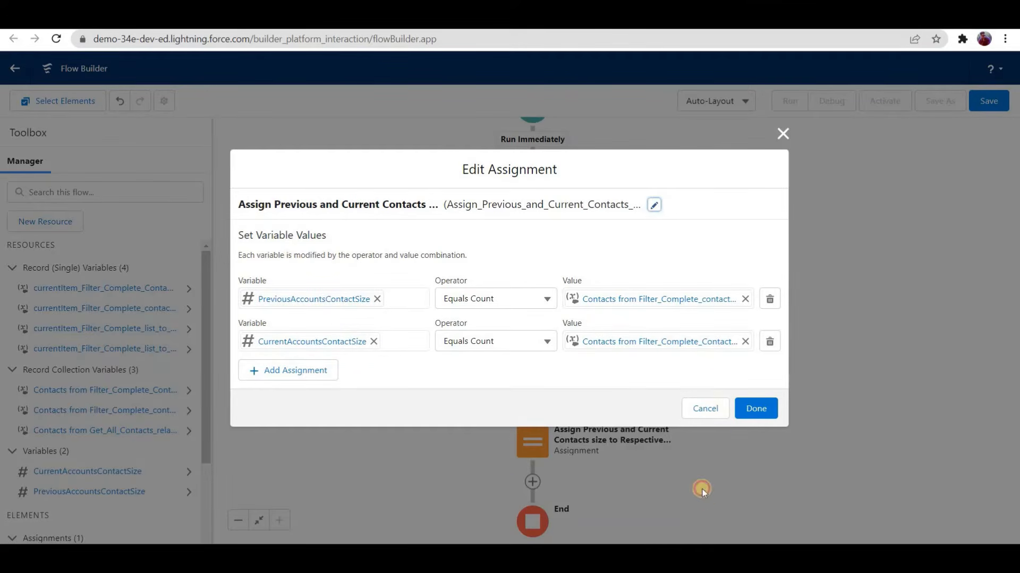
left_click(706, 408)
scroll(431, 353, "down", 2)
scroll(431, 353, "down", 2)
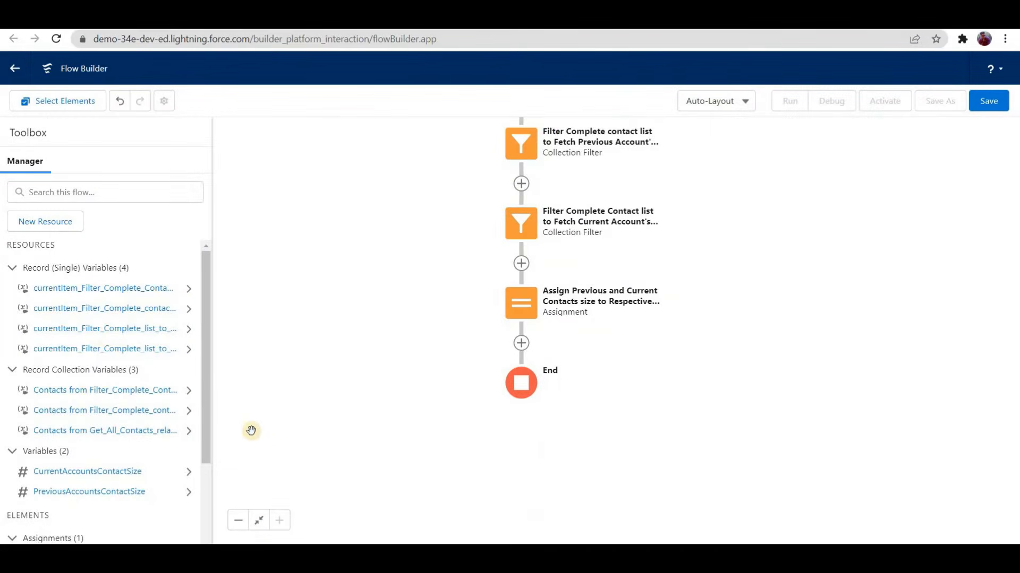
Step: Start a new Variable resource with the API name PreviousAccountRecordVariable
left_click(68, 223)
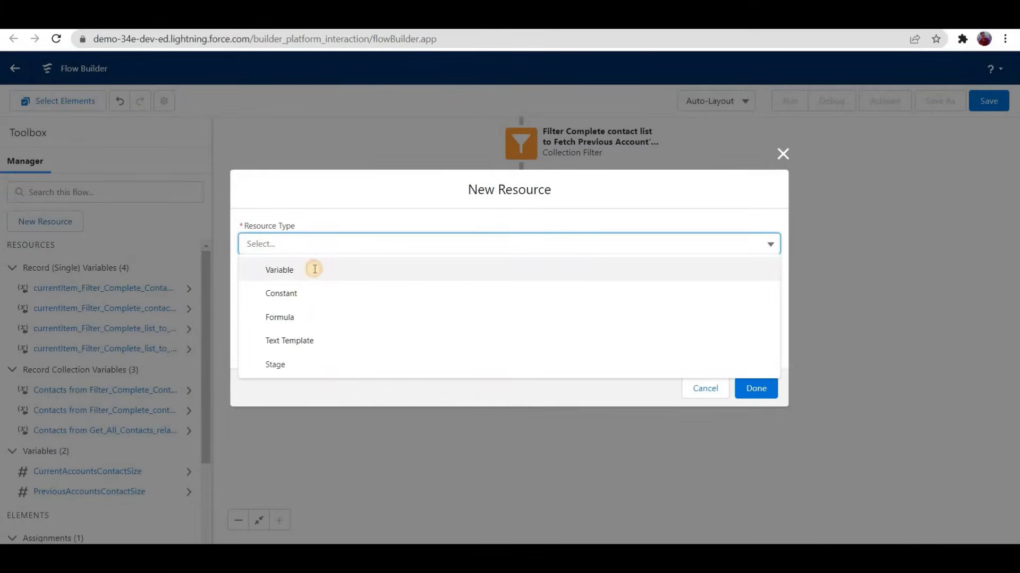
left_click(315, 268)
left_click(314, 269)
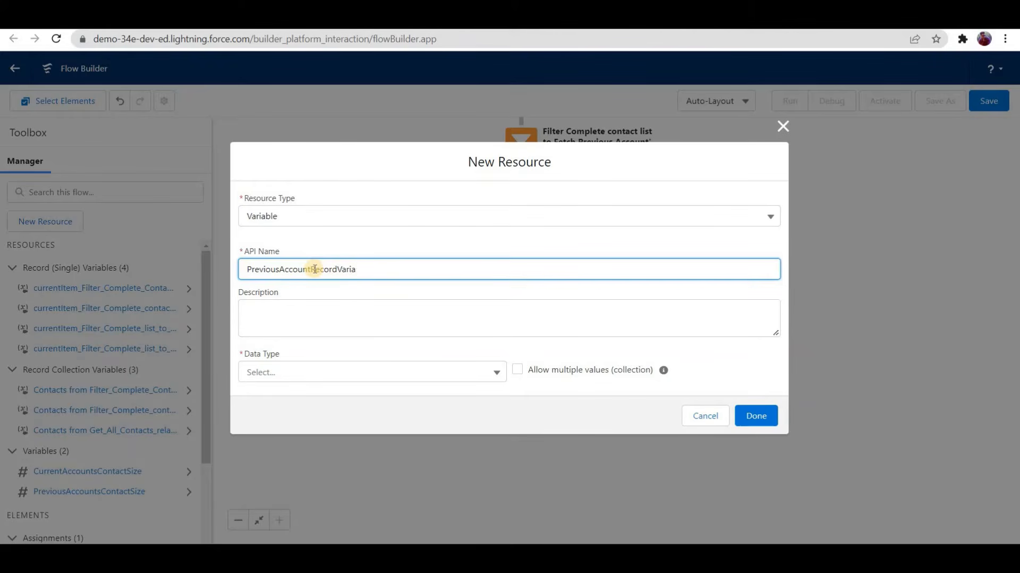
type("ble")
Step: Set the PreviousAccountRecordVariable variable's data type to Record with the Account object and finish the resource
left_click(305, 372)
left_click(301, 215)
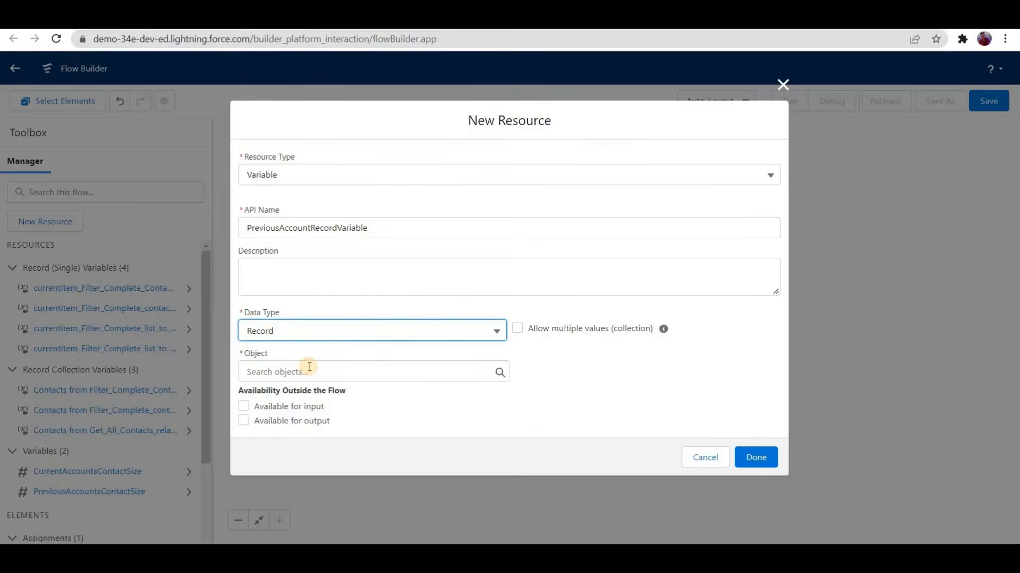
left_click(309, 372)
type("account")
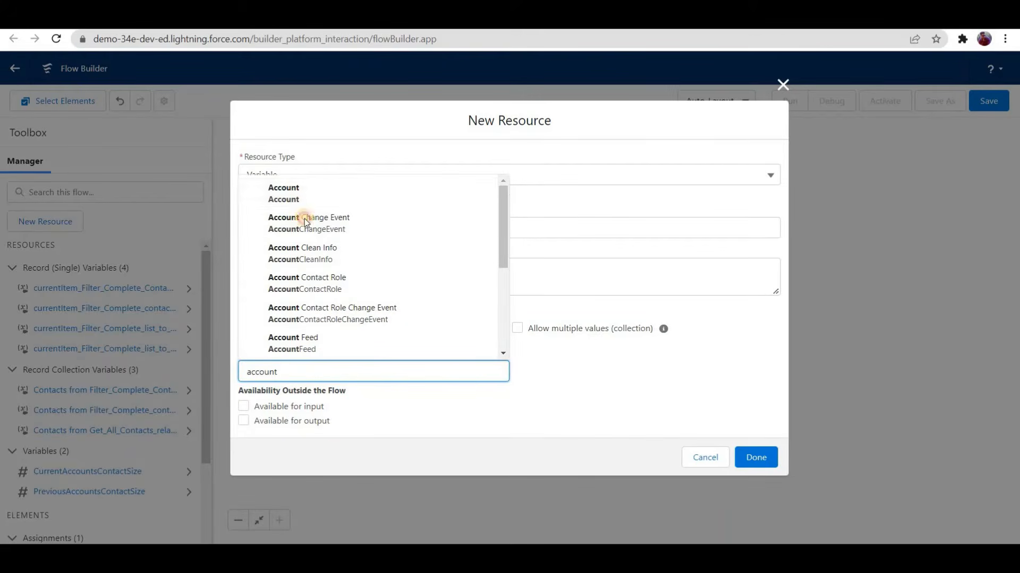
left_click(573, 380)
left_click(755, 457)
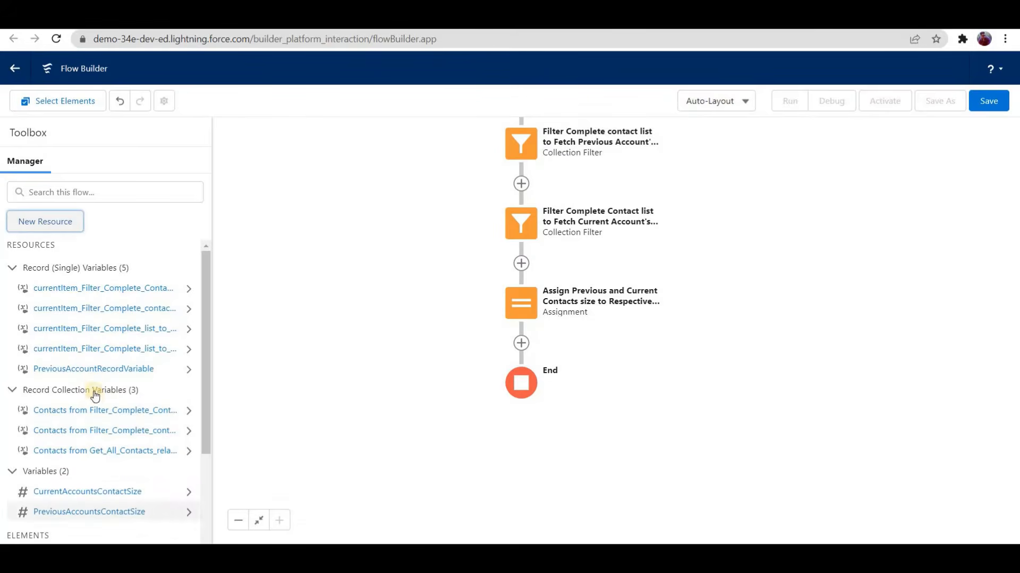
Step: Start another Variable resource with the API name CurrentAccountRecordVariable
left_click(318, 245)
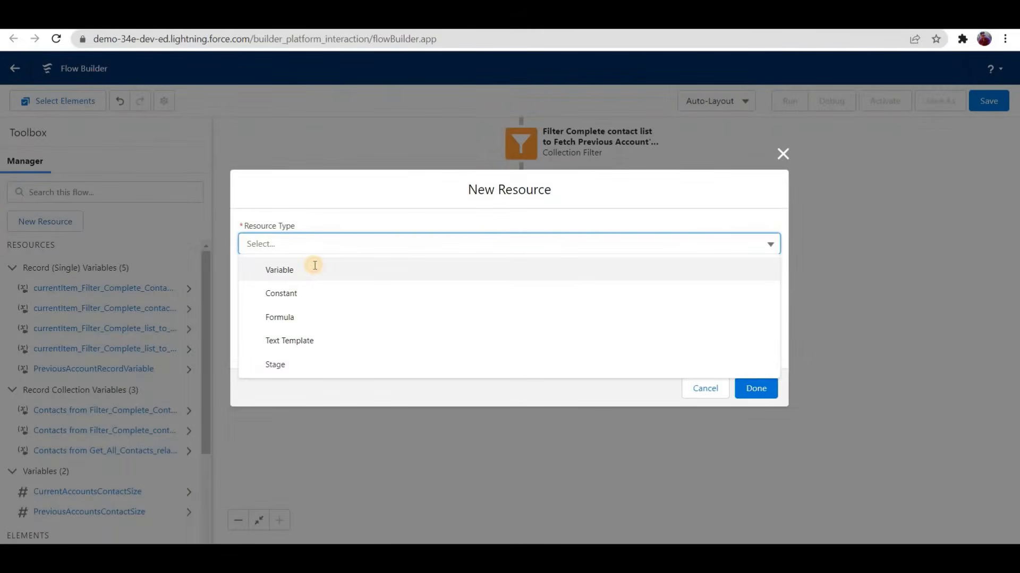
left_click(314, 267)
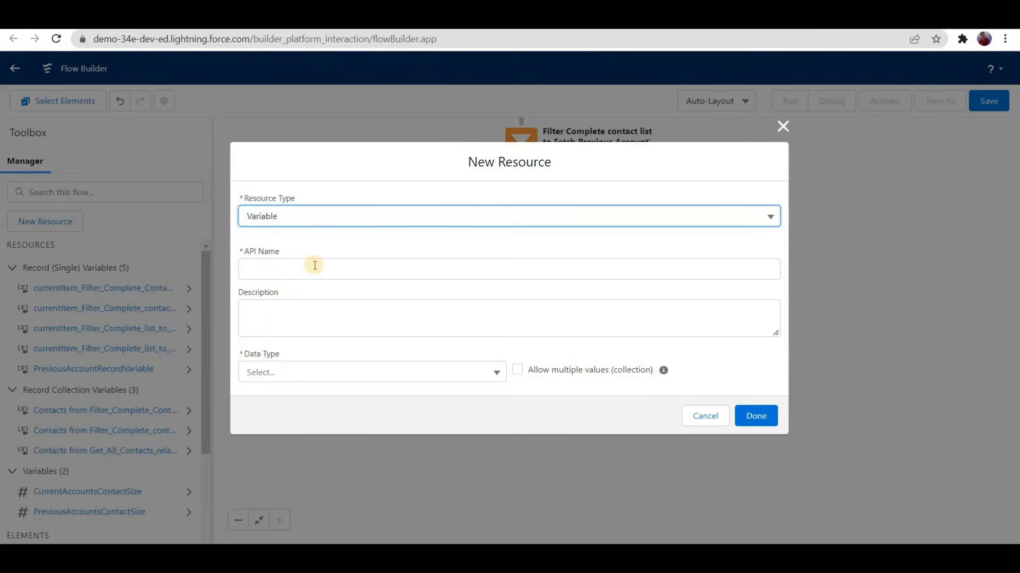
left_click(314, 267)
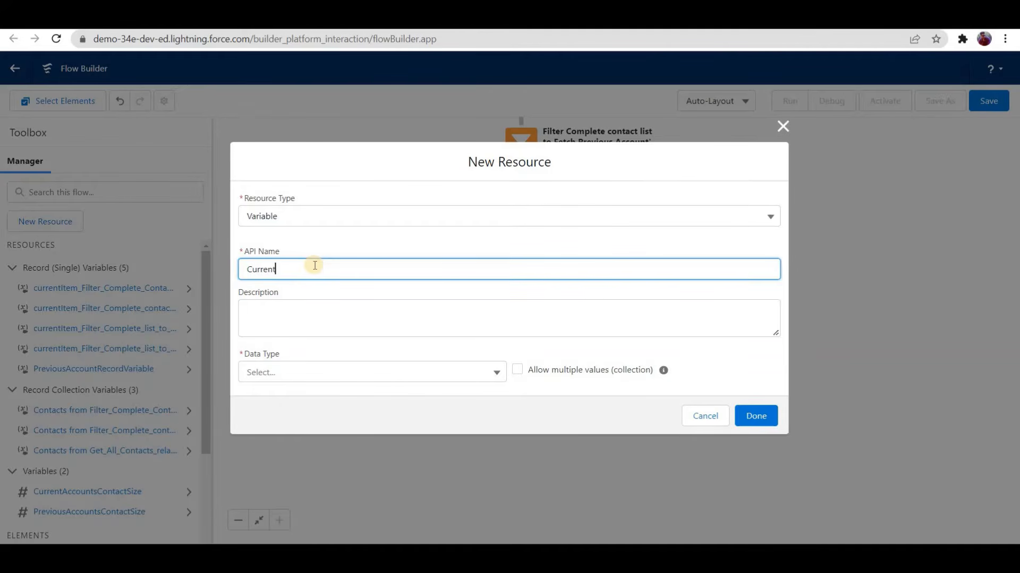
type("CurrentAccountRecordVariable")
left_click(323, 308)
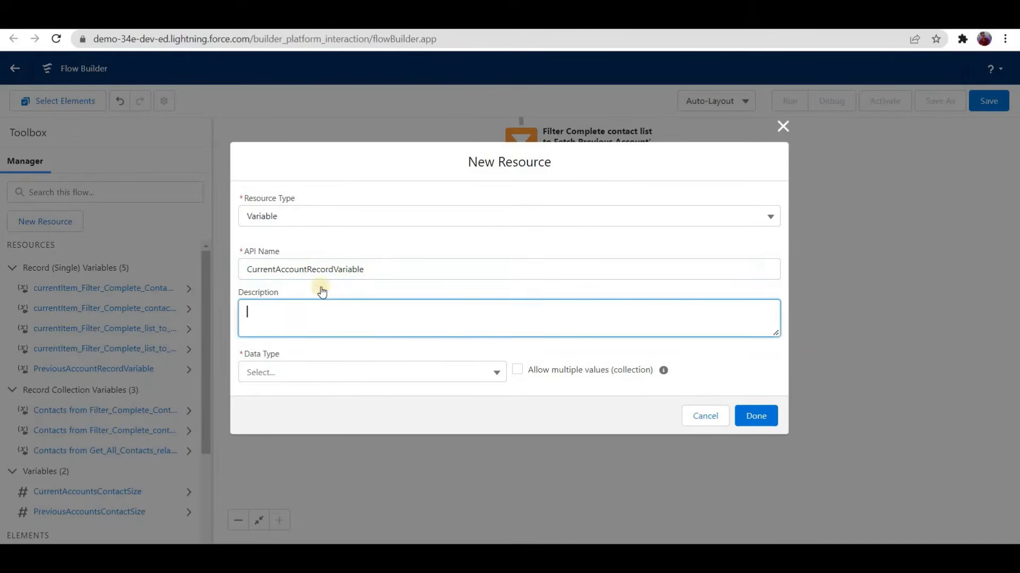
Step: Set the CurrentAccountRecordVariable variable's data type to Record with the Account object and finish the resource
left_click(313, 372)
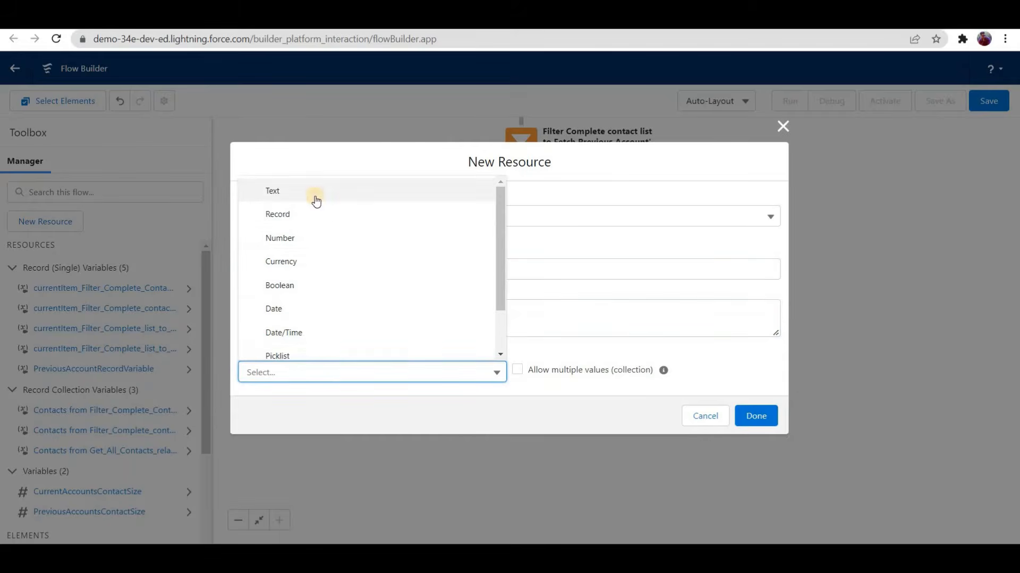
key("Return")
left_click(302, 369)
type("account")
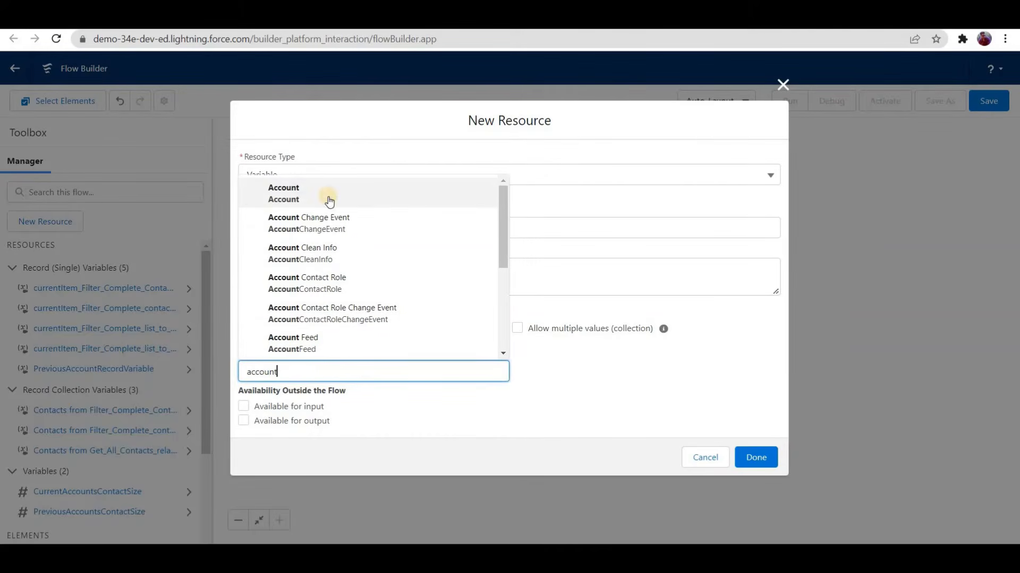
left_click(329, 201)
left_click(749, 460)
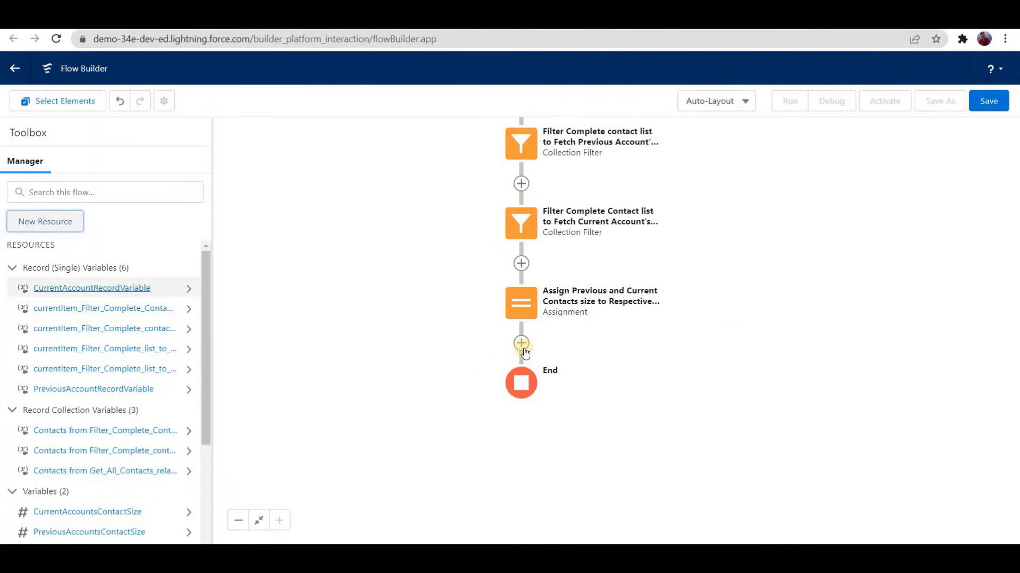
Step: Add another Assignment element just before the flow's End, labelled "PreviousAccountAssignment"
left_click(522, 345)
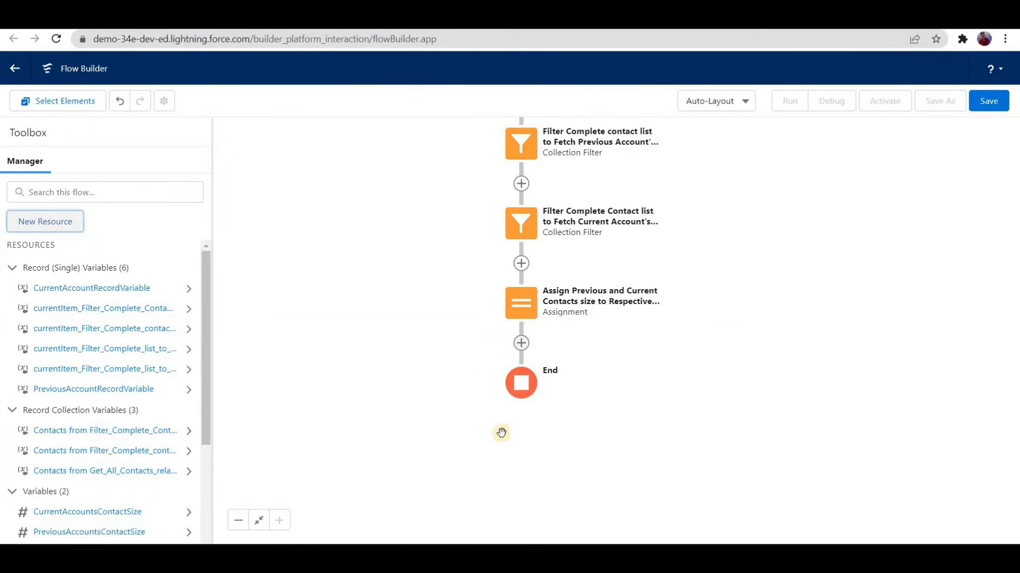
scroll(511, 489, "down", 5)
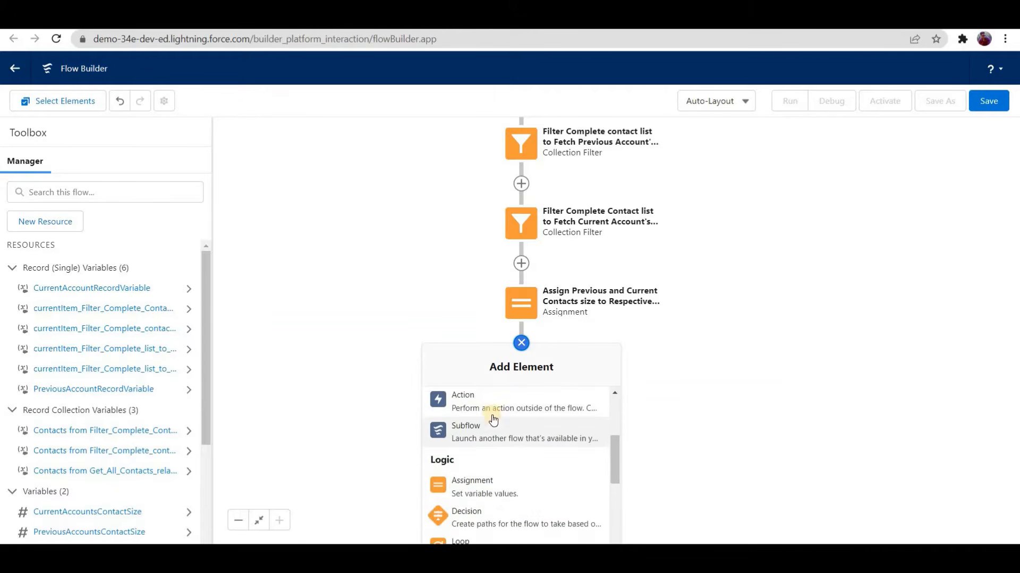
scroll(494, 430, "up", 2)
left_click(494, 419)
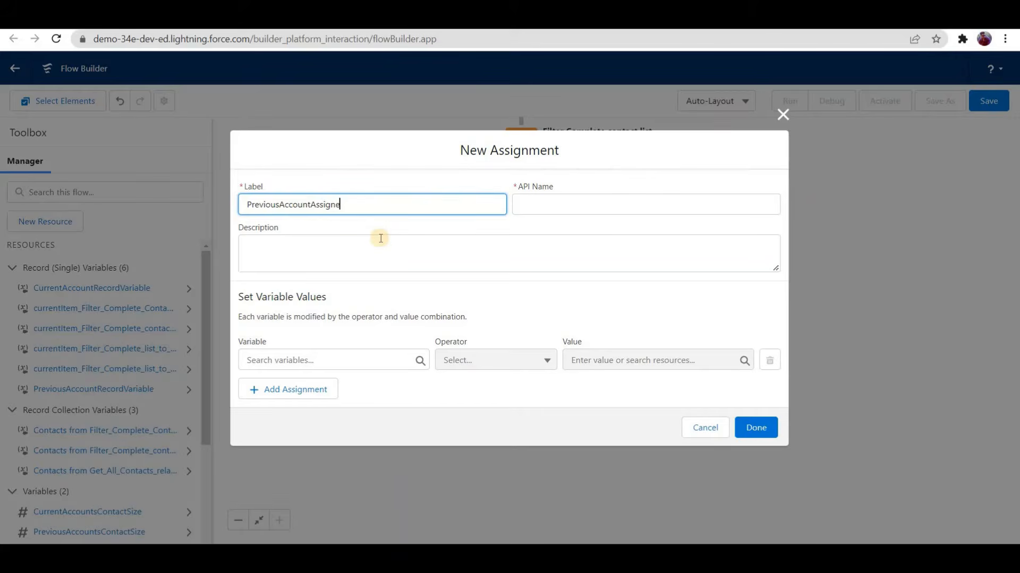
type("ment")
left_click(380, 239)
left_click(346, 360)
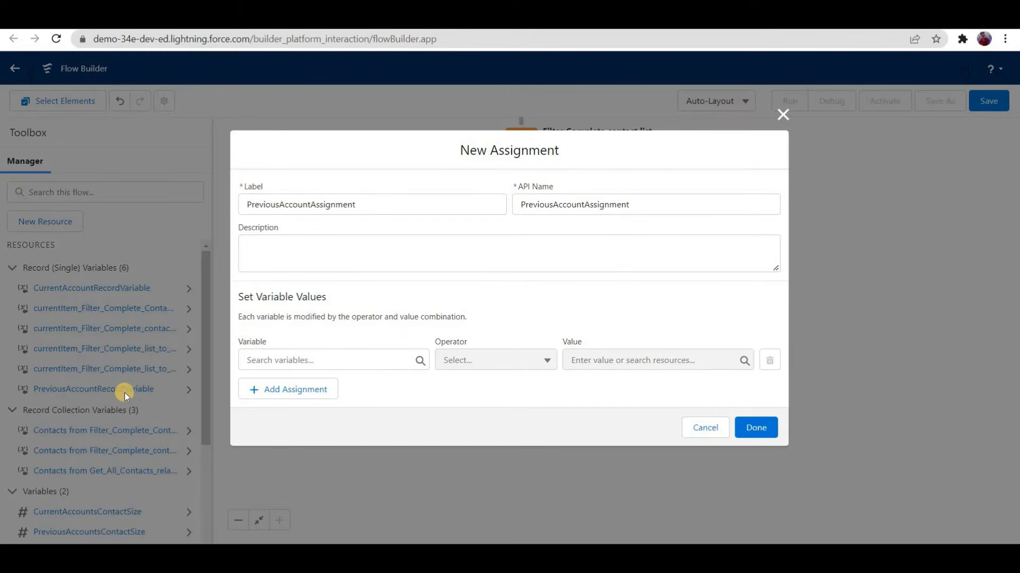
Step: Assign the Account ID of PreviousAccountRecordVariable to equal the Account ID of $Record__Prior
left_click(243, 360)
type("previous")
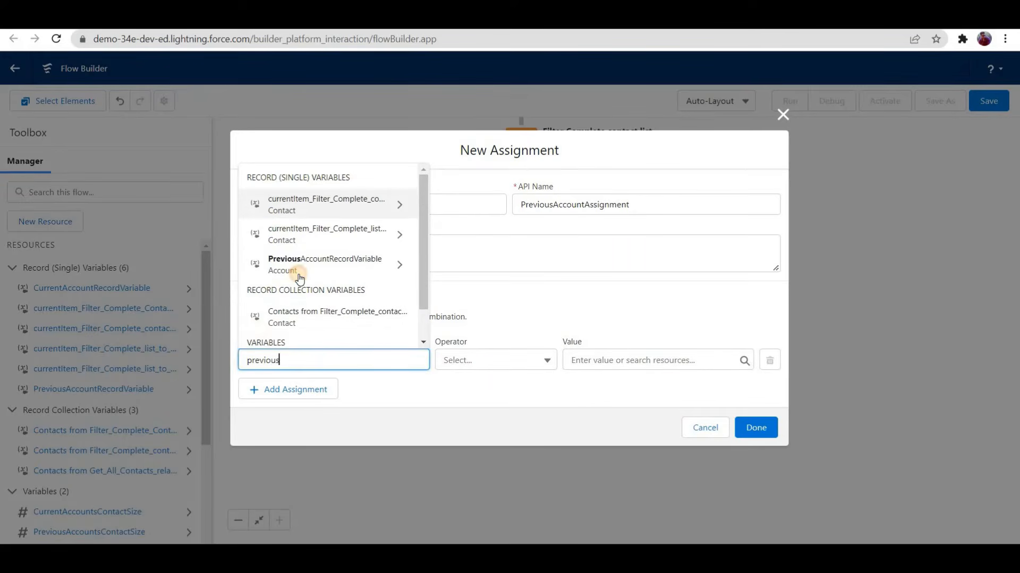
left_click(298, 275)
type("Id")
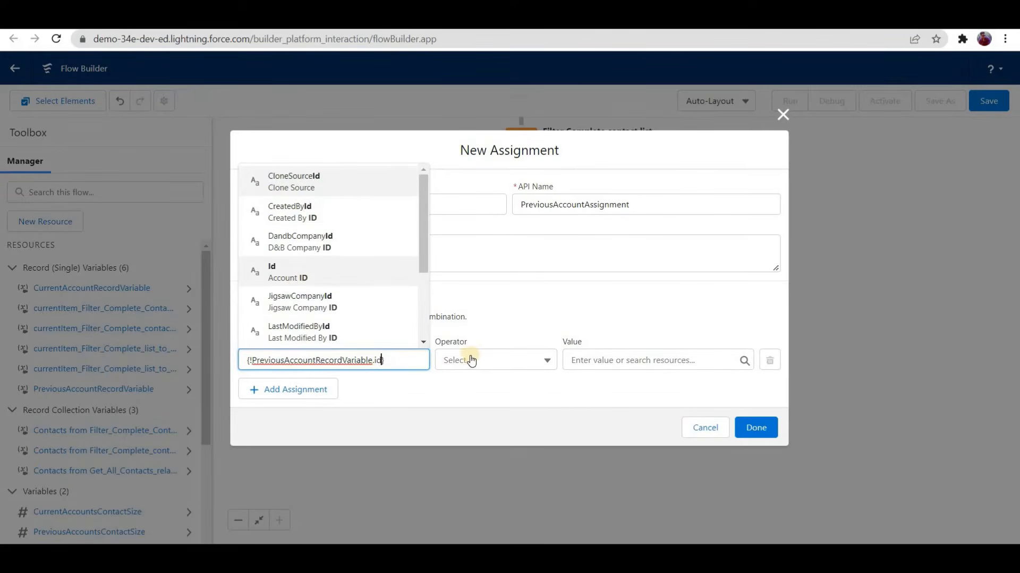
key("Return")
left_click(641, 354)
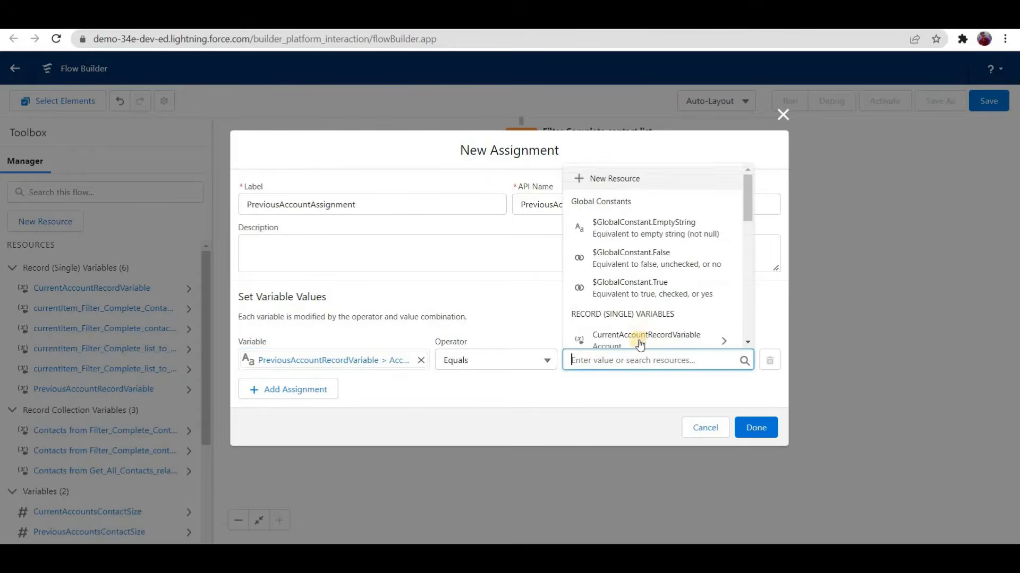
scroll(640, 318, "down", 2)
type("rec")
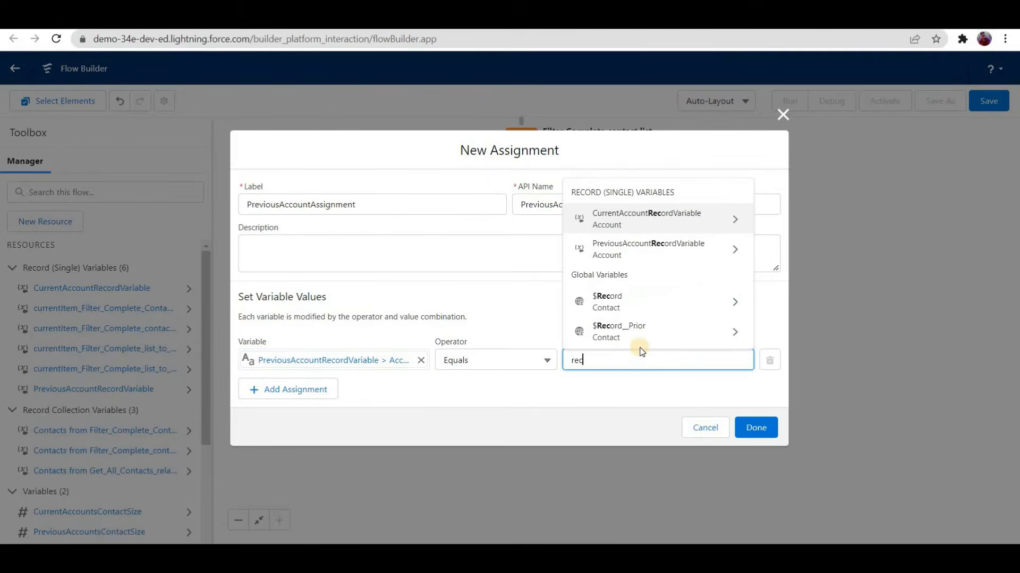
type("ord")
left_click(650, 338)
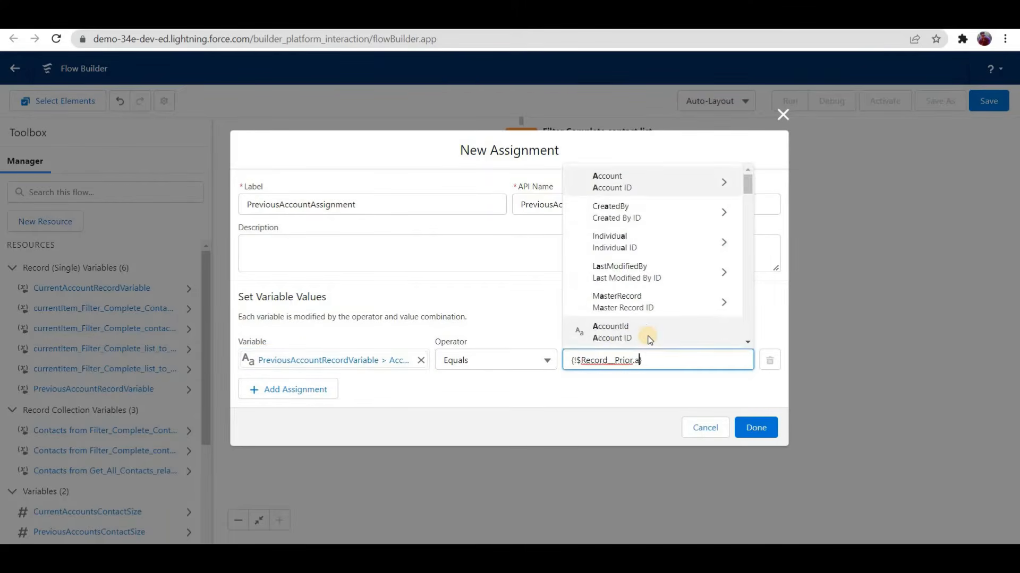
type("acco")
left_click(651, 340)
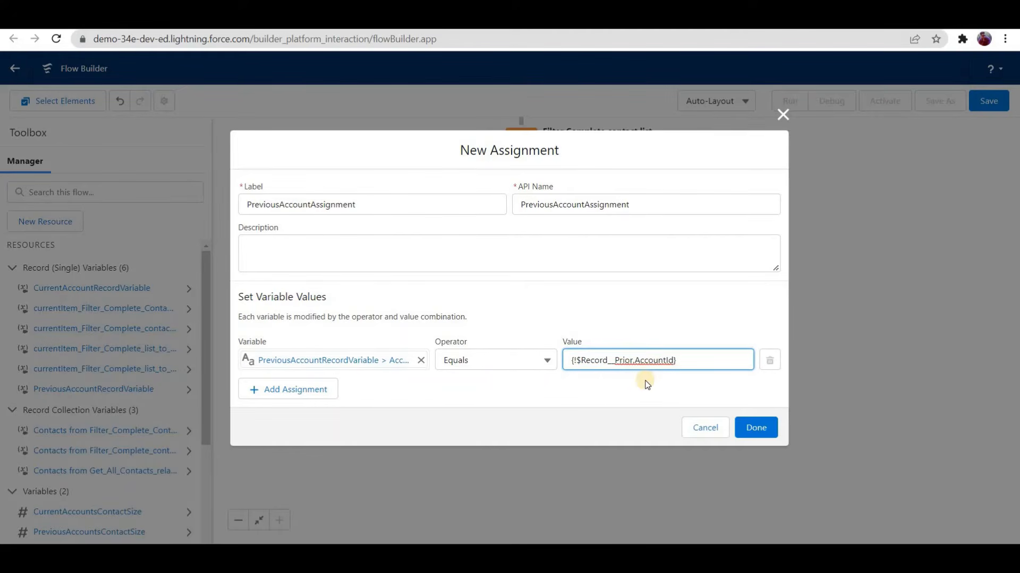
Step: Add a second assignment row using the No Of Contacts field of PreviousAccountRecordVariable as its variable
left_click(325, 390)
left_click(325, 384)
type("prevo")
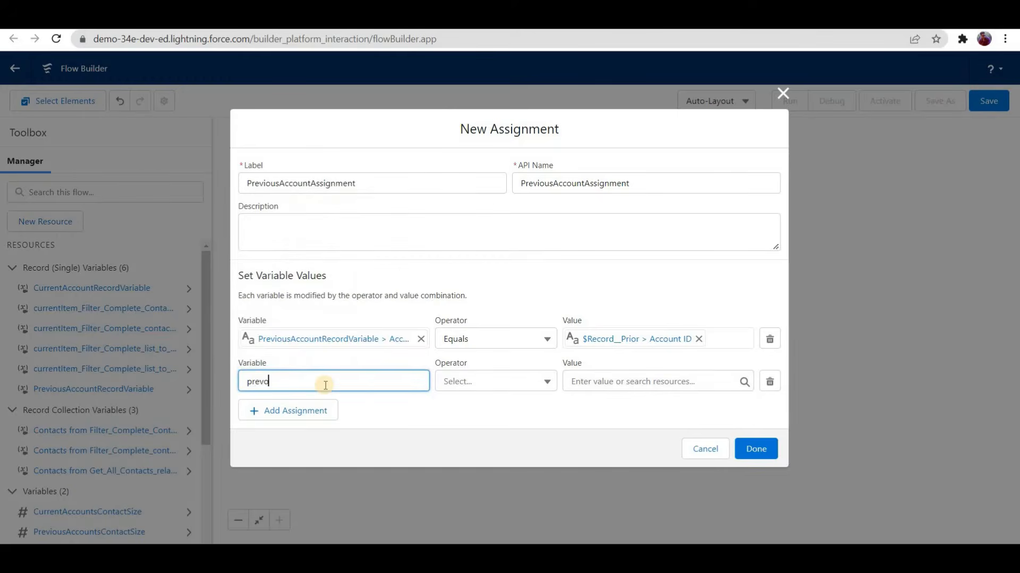
type("us")
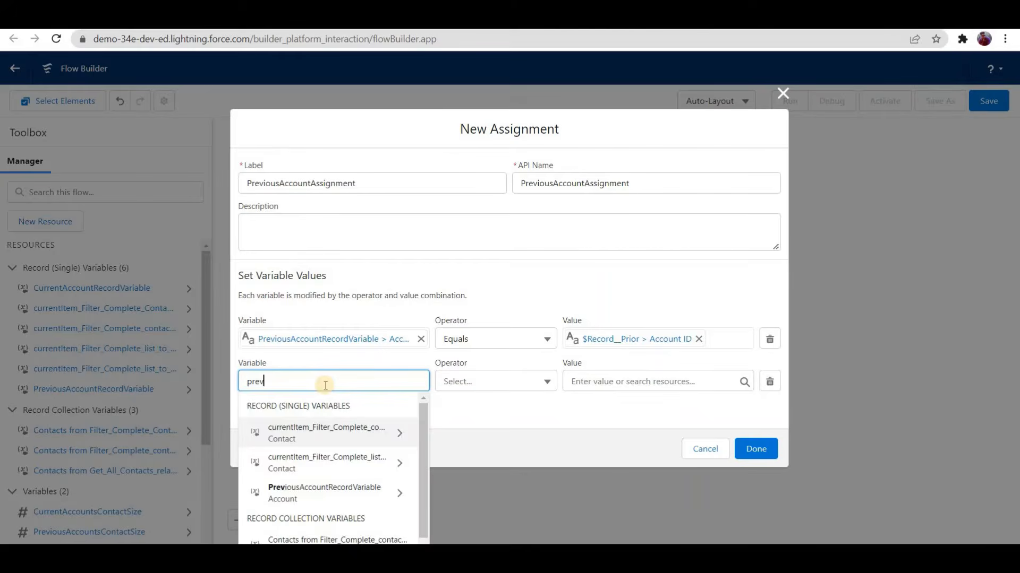
key("BackSpace")
key("BackSpace")
type("iou")
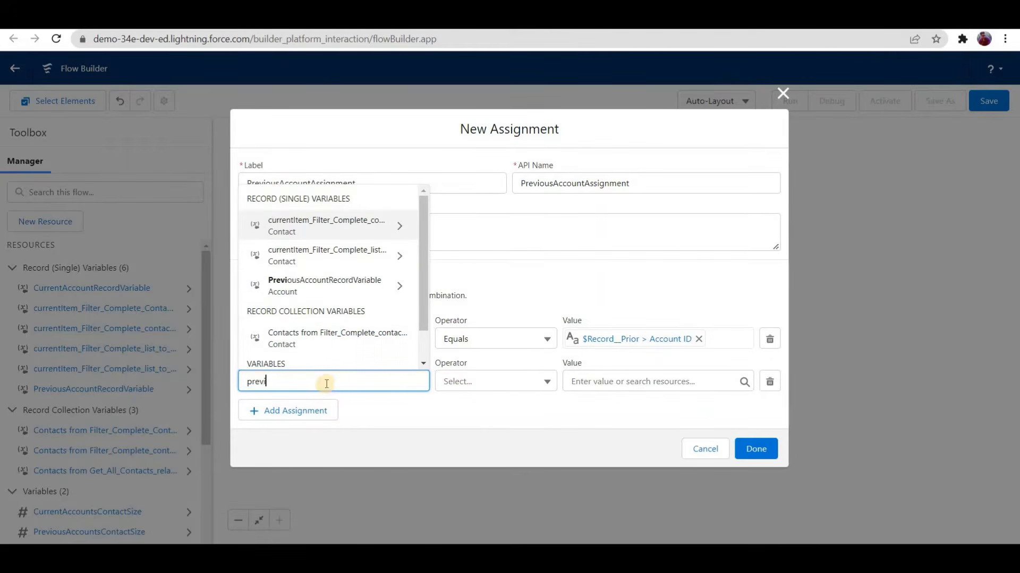
left_click(365, 287)
type("no")
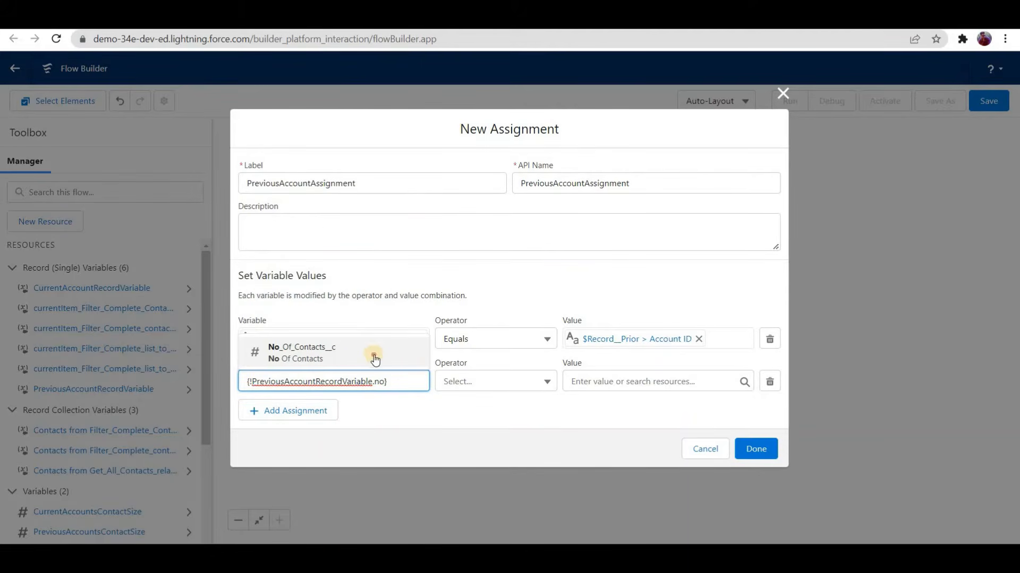
key("Return")
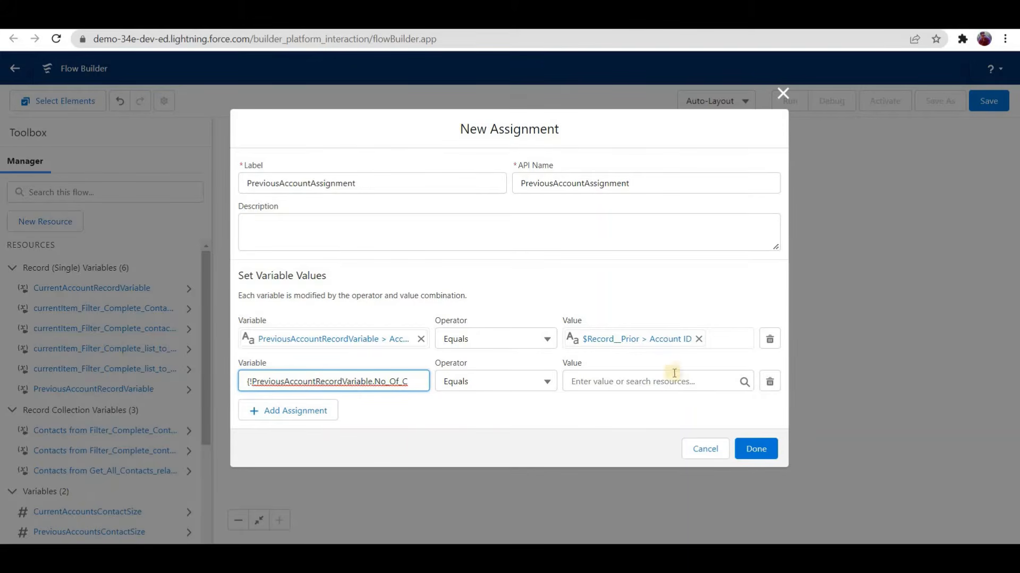
Step: Set the No Of Contacts row's value to PreviousAccountsContactSize and finish the PreviousAccountAssignment element
left_click(654, 383)
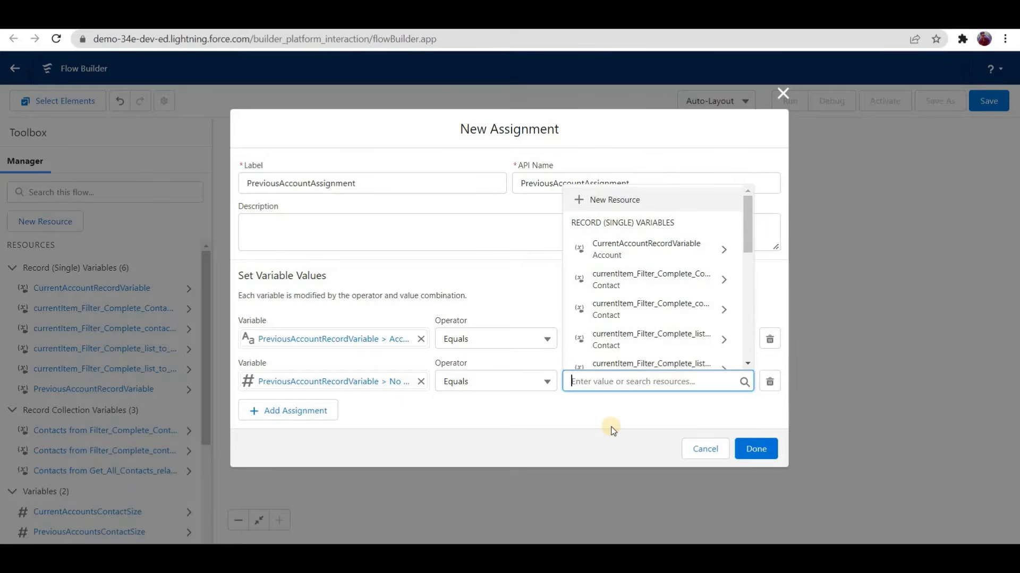
type("previous")
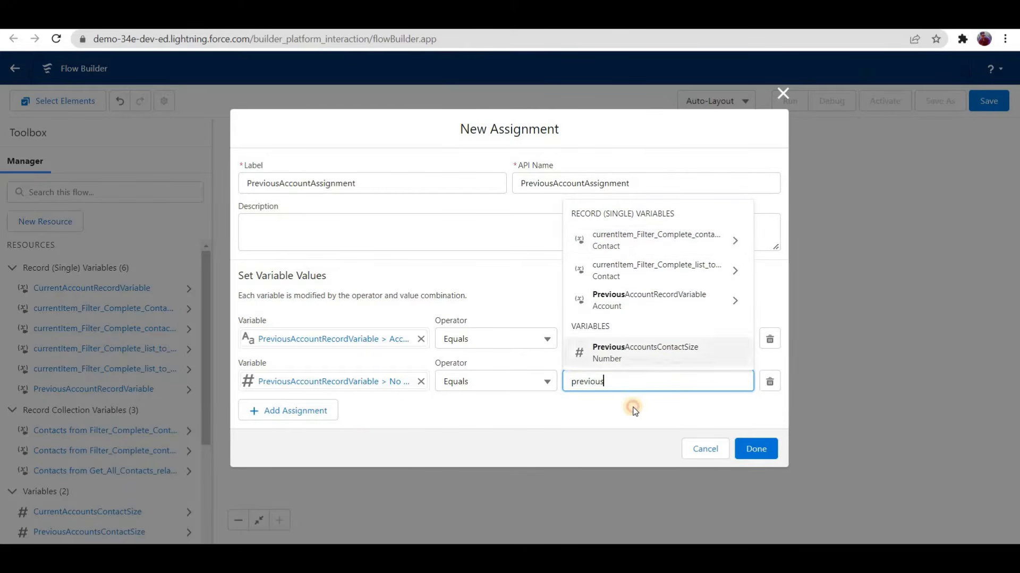
left_click(633, 353)
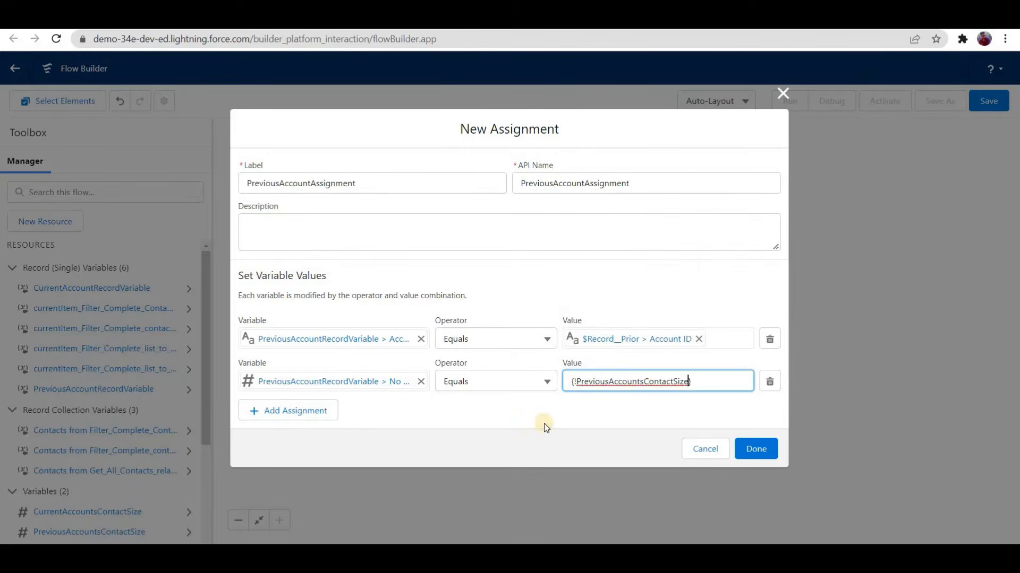
left_click(532, 430)
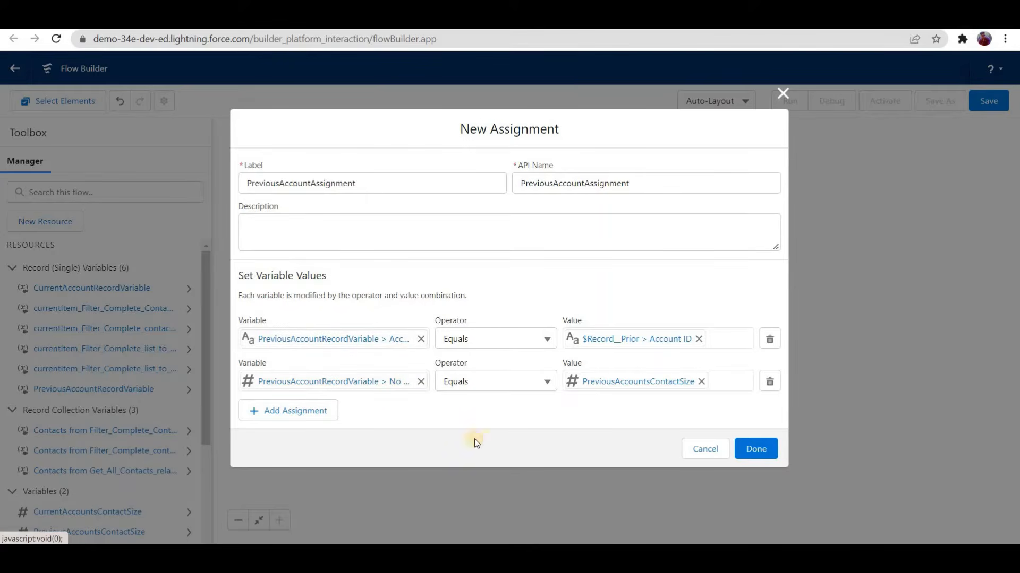
left_click(758, 450)
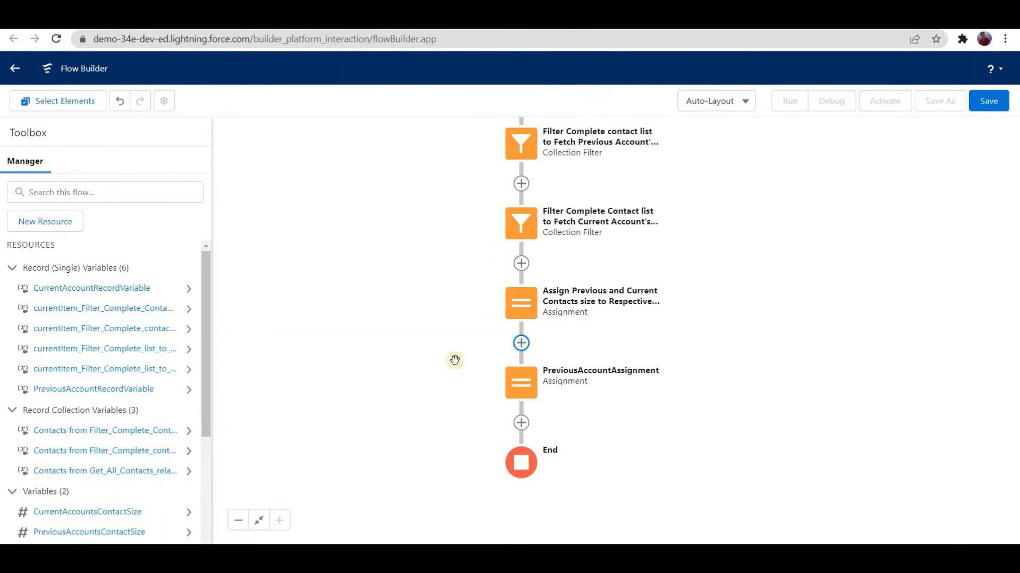
Step: Add an Assignment element between PreviousAccountAssignment and the flow's End, labelled "CurrentAccountAssignment"
left_click_drag(454, 360, 446, 313)
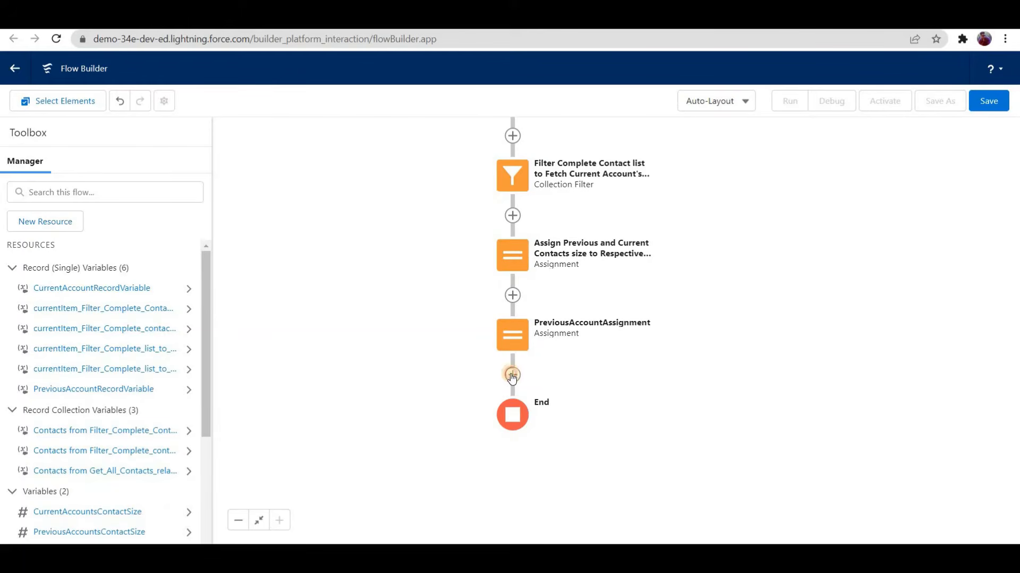
left_click(512, 374)
scroll(487, 455, "down", 5)
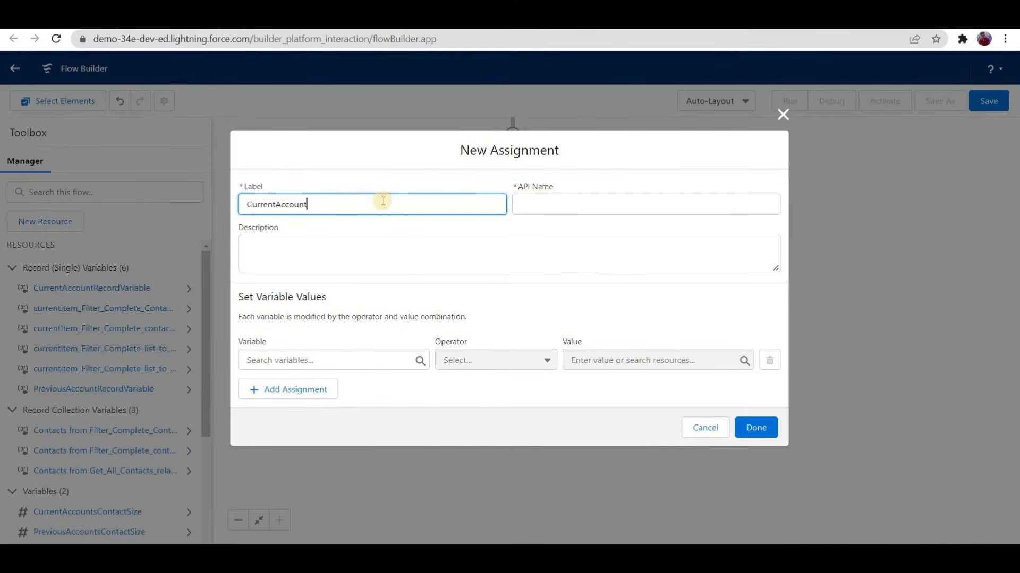
type("ent")
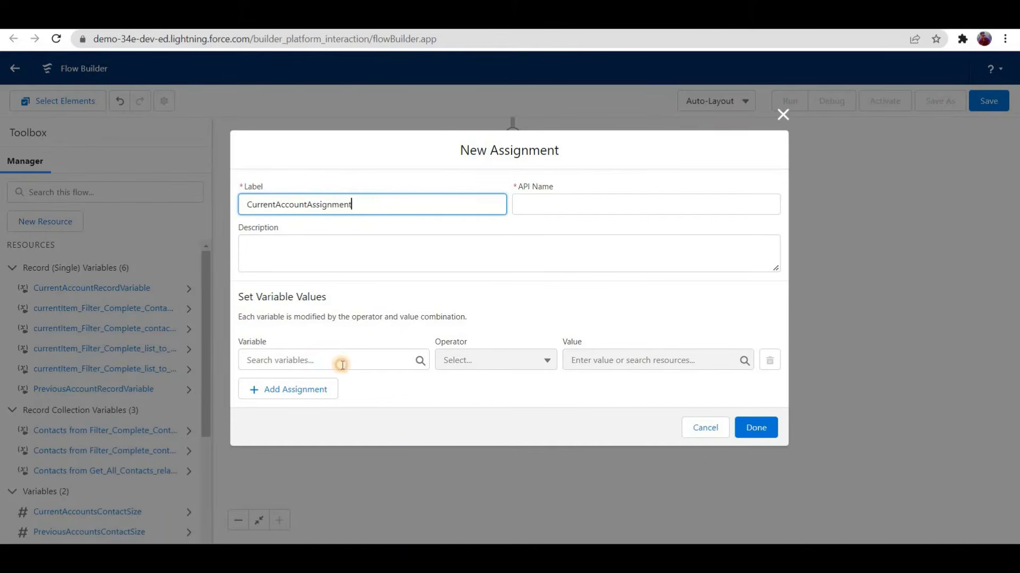
Step: Assign the Account ID of CurrentAccountRecordVariable to equal the Account ID of $Record
left_click(342, 365)
type("curre")
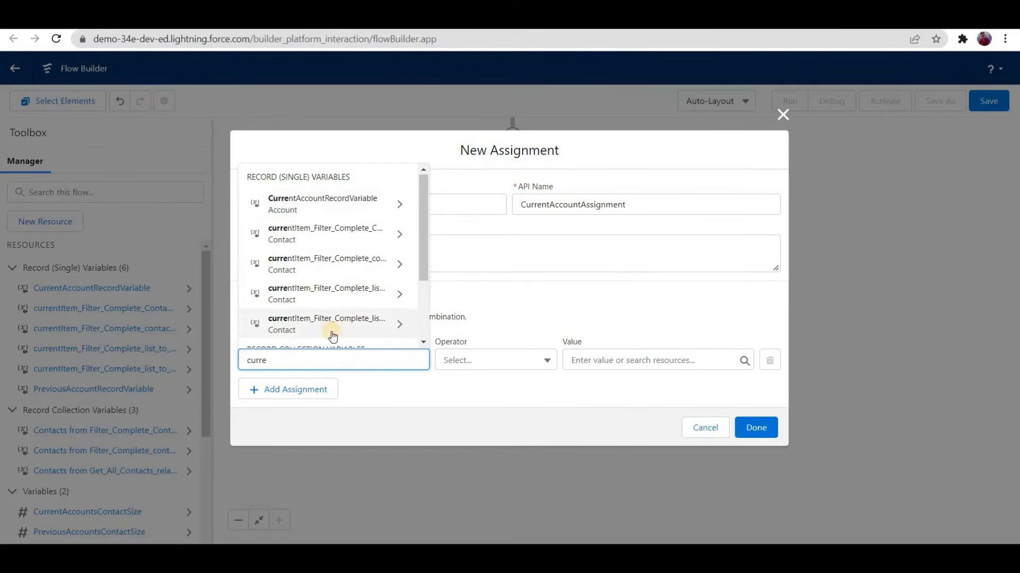
scroll(333, 330, "down", 2)
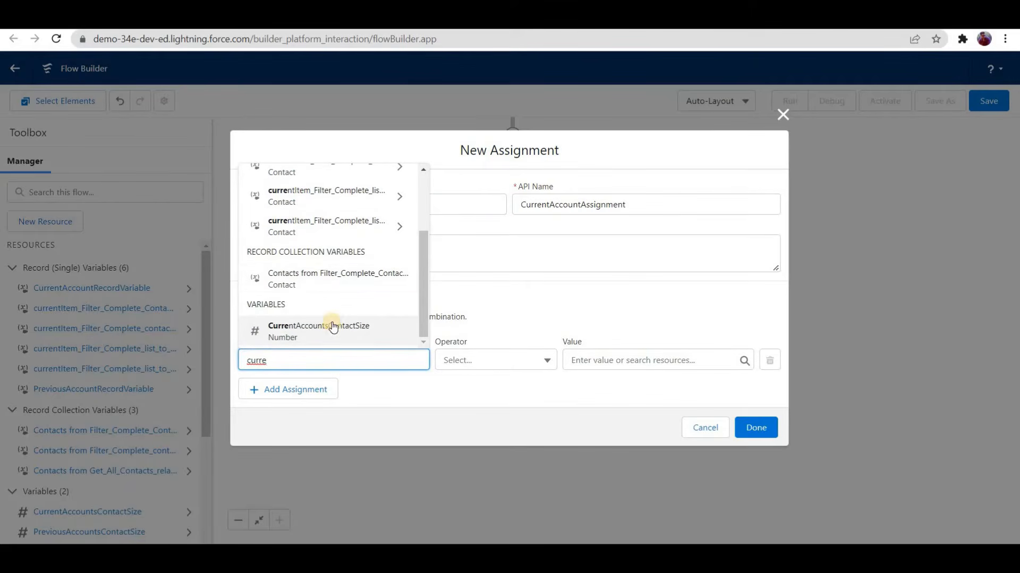
scroll(330, 246, "up", 3)
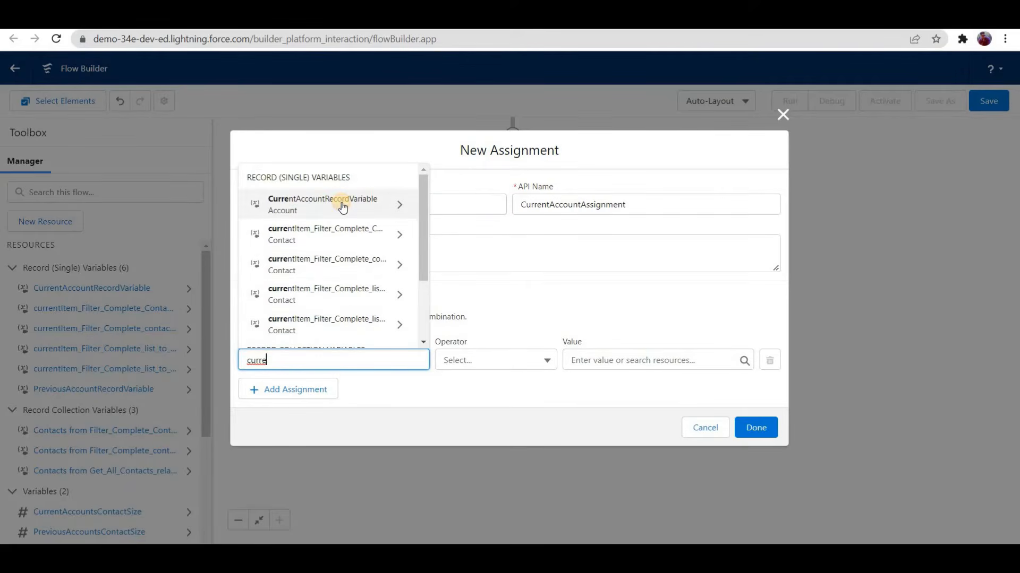
left_click(342, 207)
type("id")
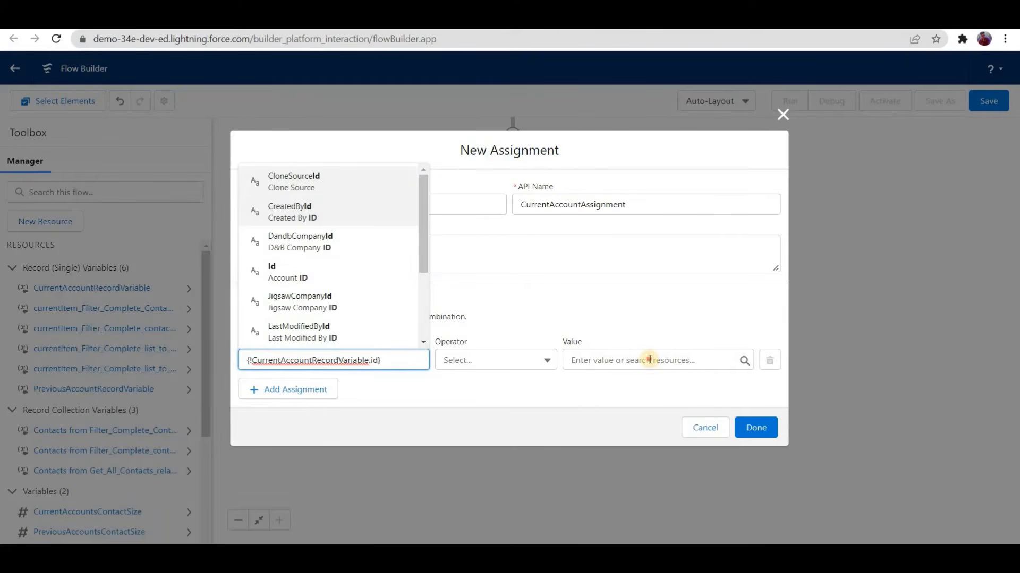
key("Return")
type("ecord")
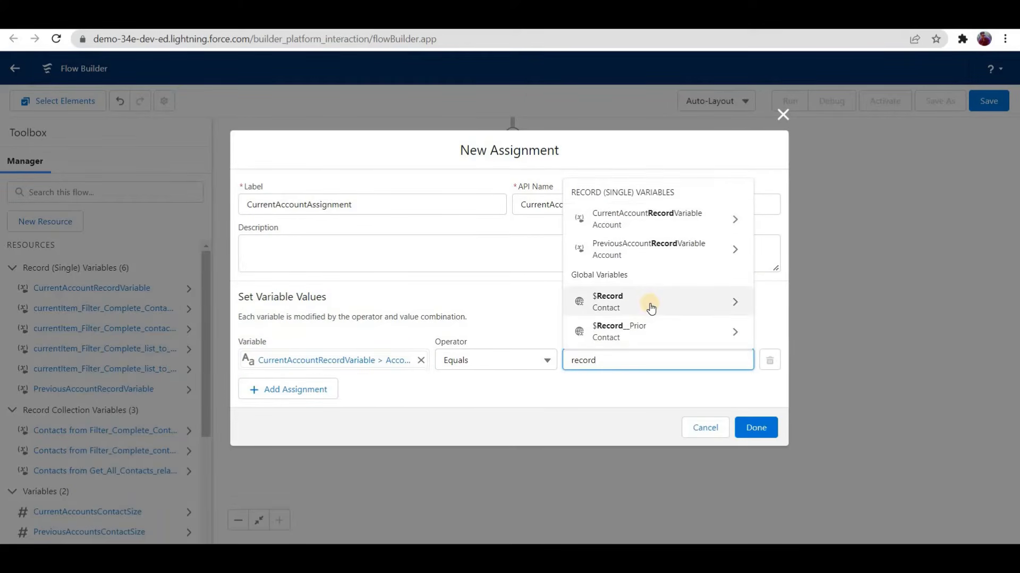
left_click(651, 308)
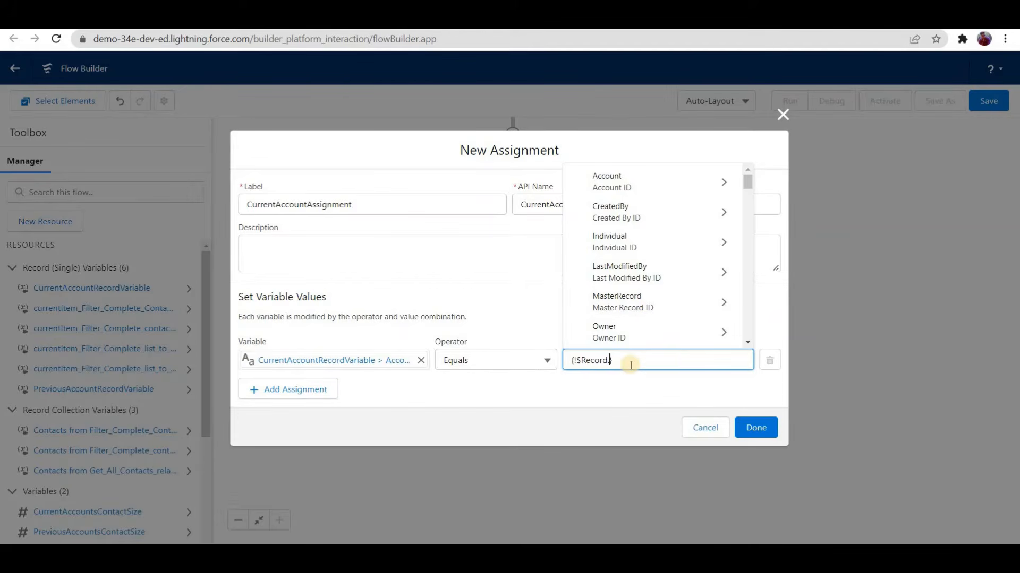
type("Acc")
key("Down")
key("Return")
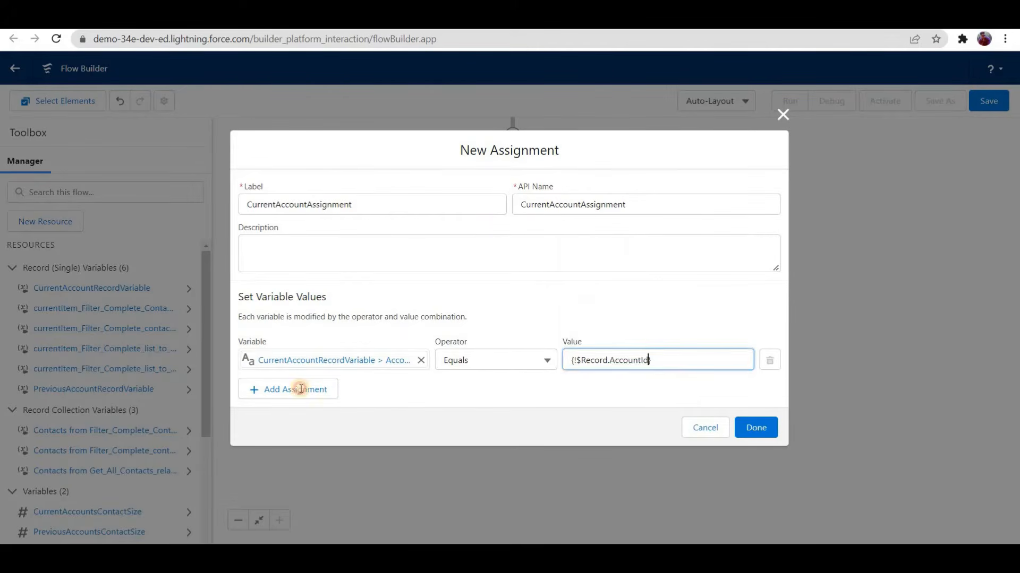
Step: Add a second assignment row using the No Of Contacts field of CurrentAccountRecordVariable as its variable
left_click(312, 389)
left_click(313, 383)
type("c")
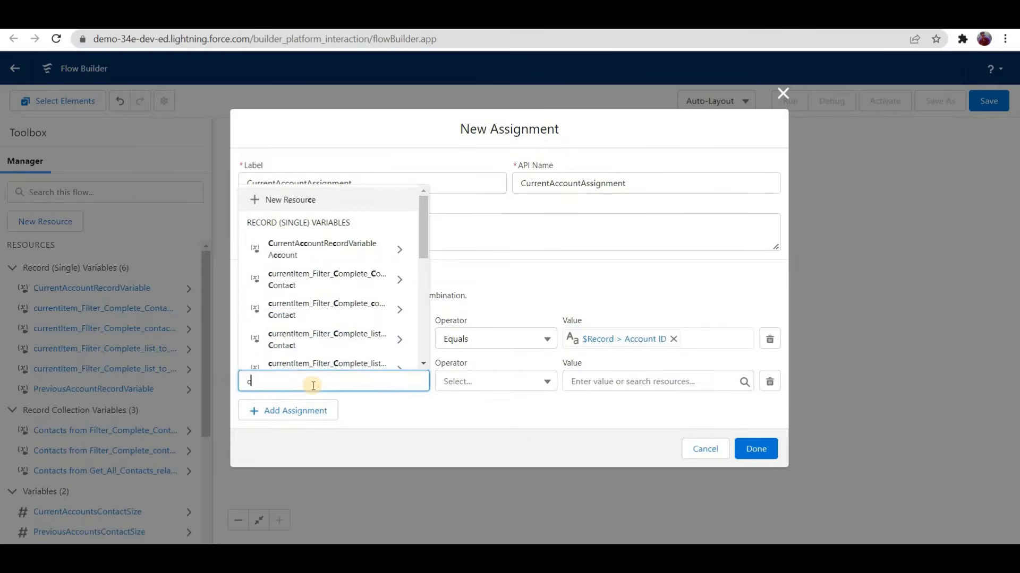
type("urrent")
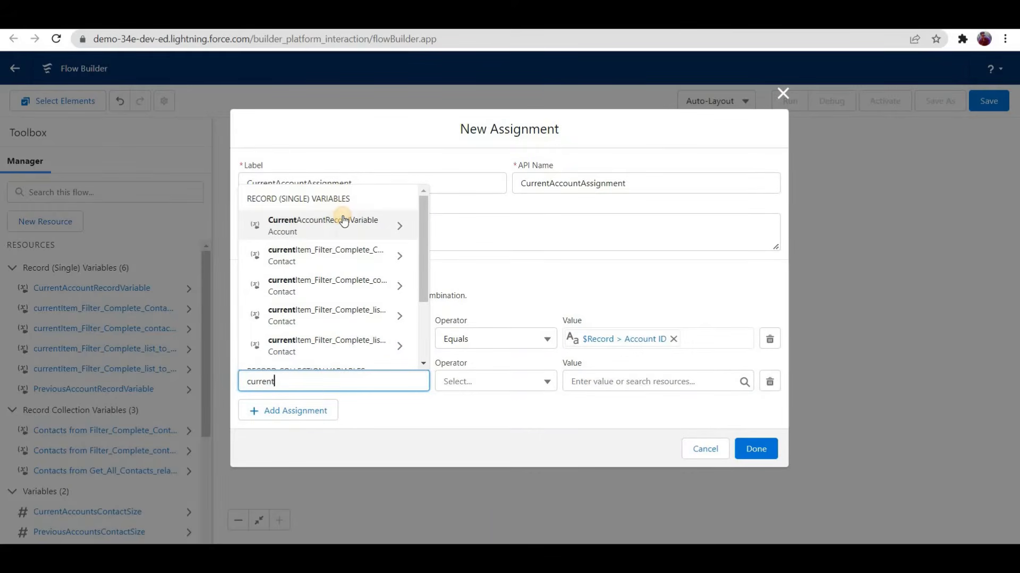
left_click(344, 216)
type("no")
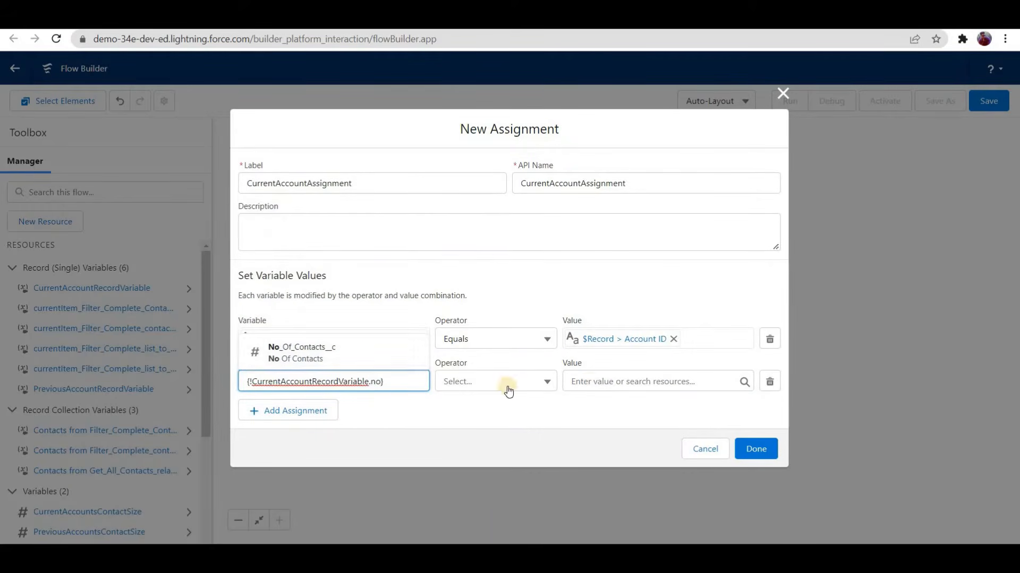
left_click(333, 354)
Step: Set the No Of Contacts row's value to CurrentAccountsContactSize and finish the CurrentAccountAssignment element
left_click(615, 380)
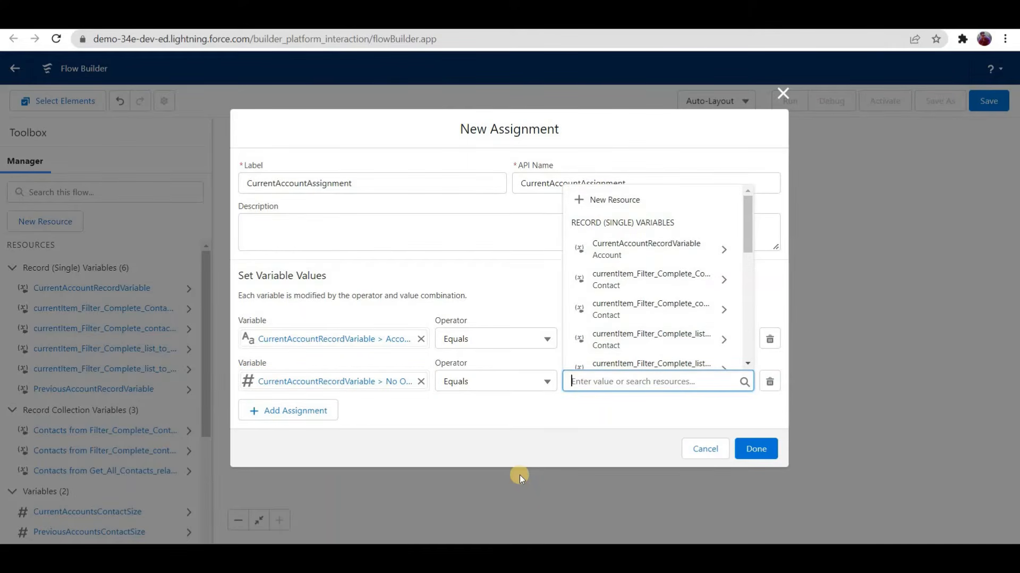
type("current")
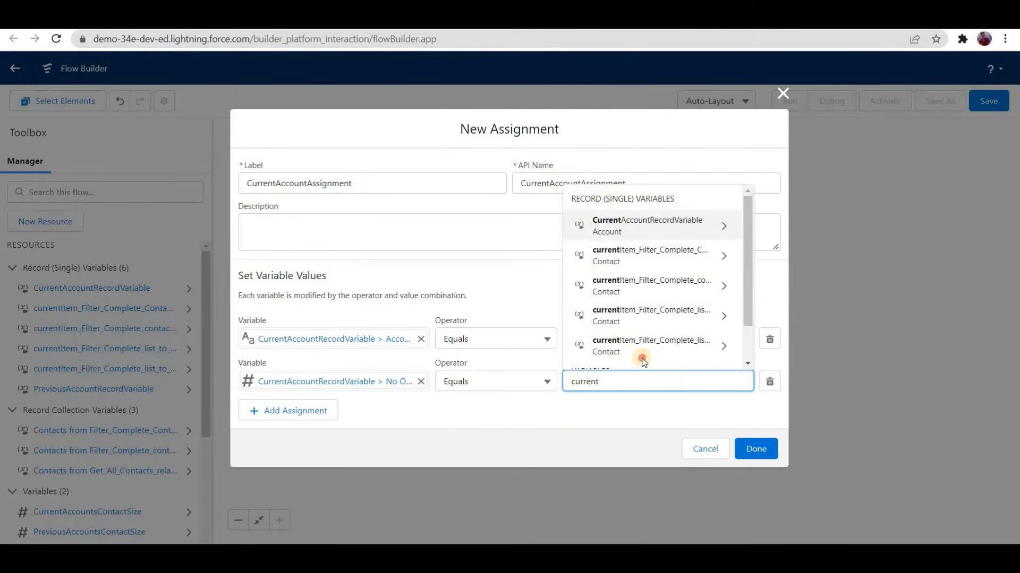
scroll(642, 361, "down", 2)
left_click(642, 358)
left_click(754, 449)
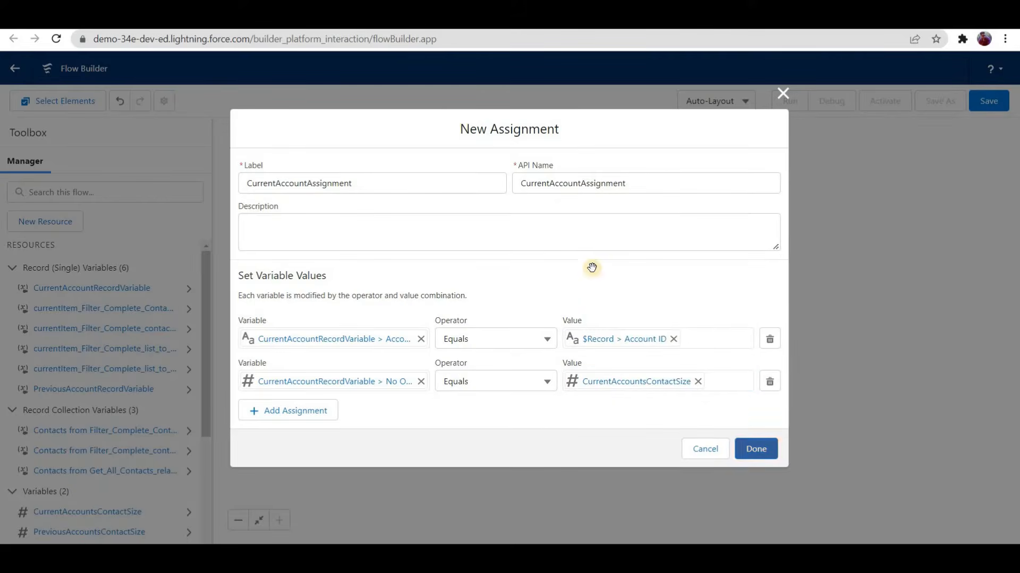
Step: Review the variable settings of the contact-size Assignment element and of the PreviousAccountAssignment element
scroll(514, 306, "up", 1)
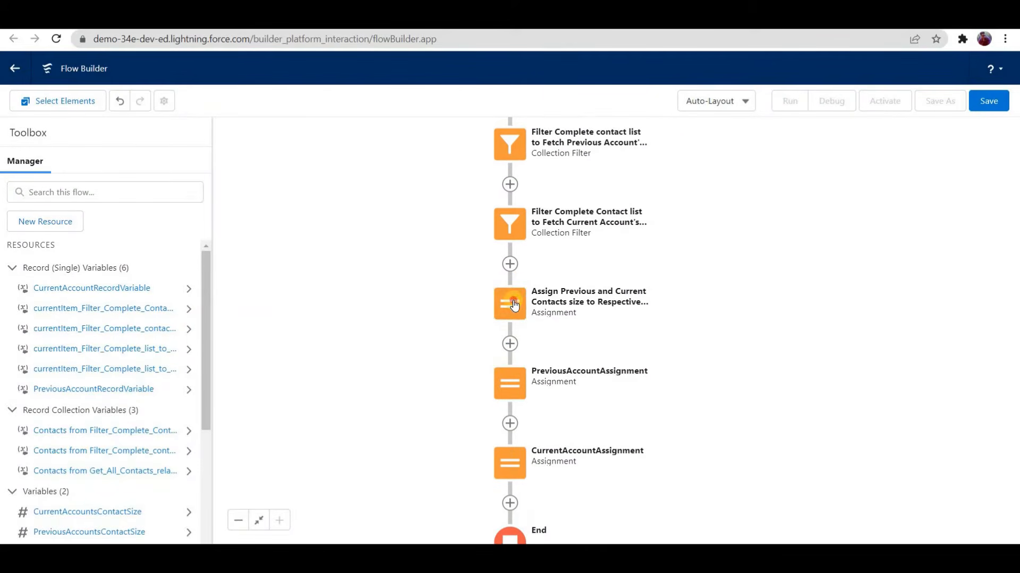
double_click(647, 304)
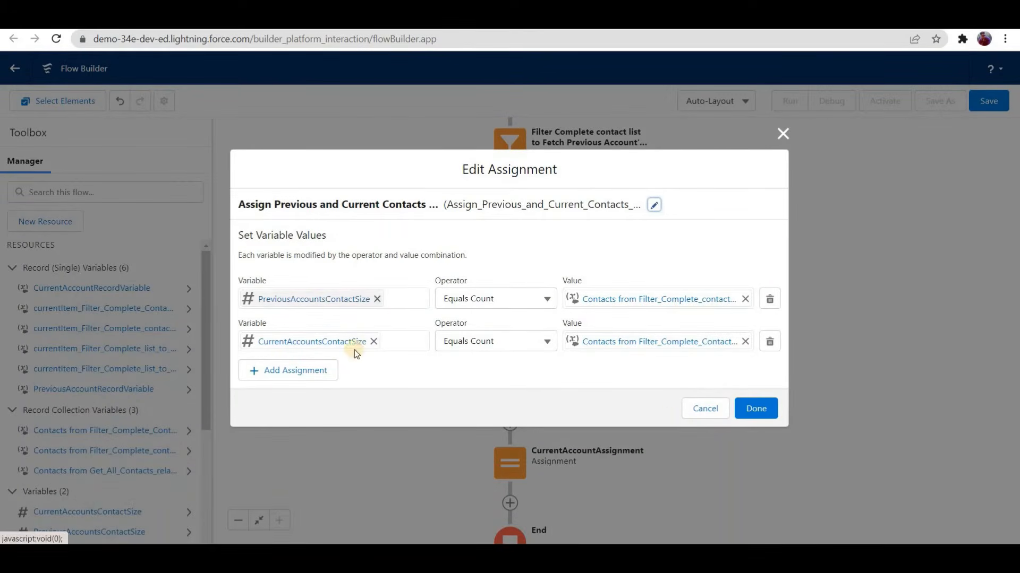
left_click(725, 408)
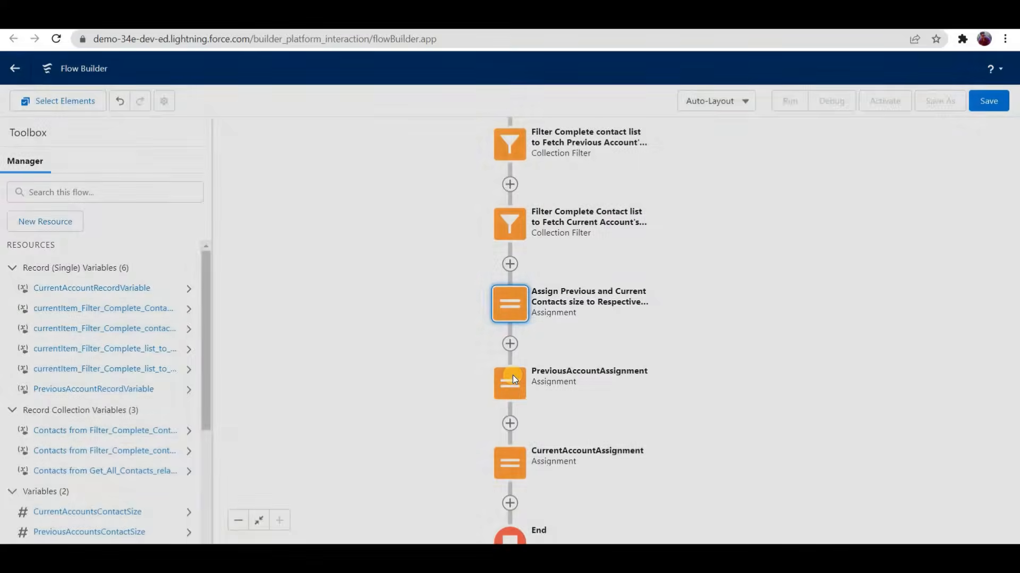
double_click(512, 375)
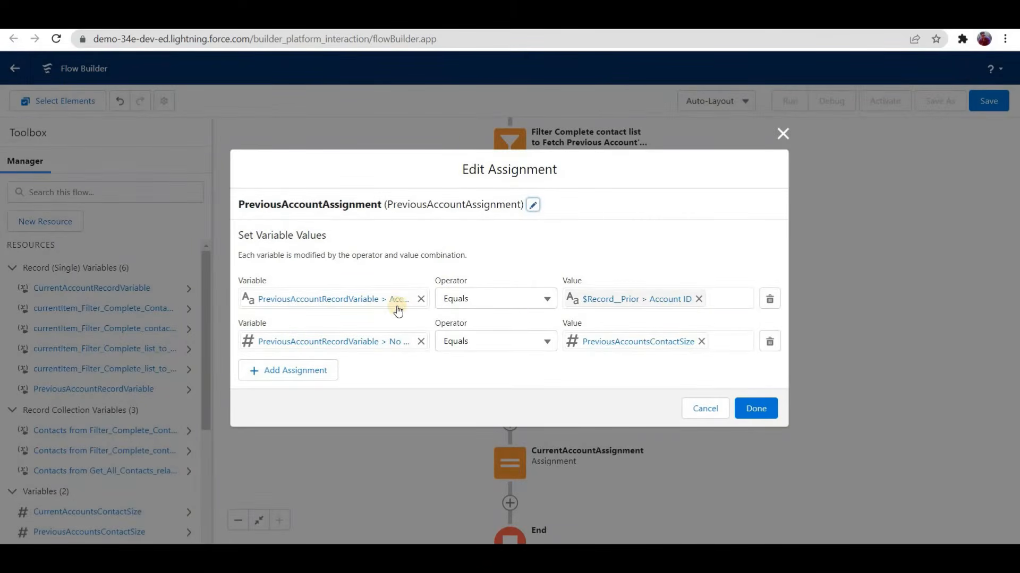
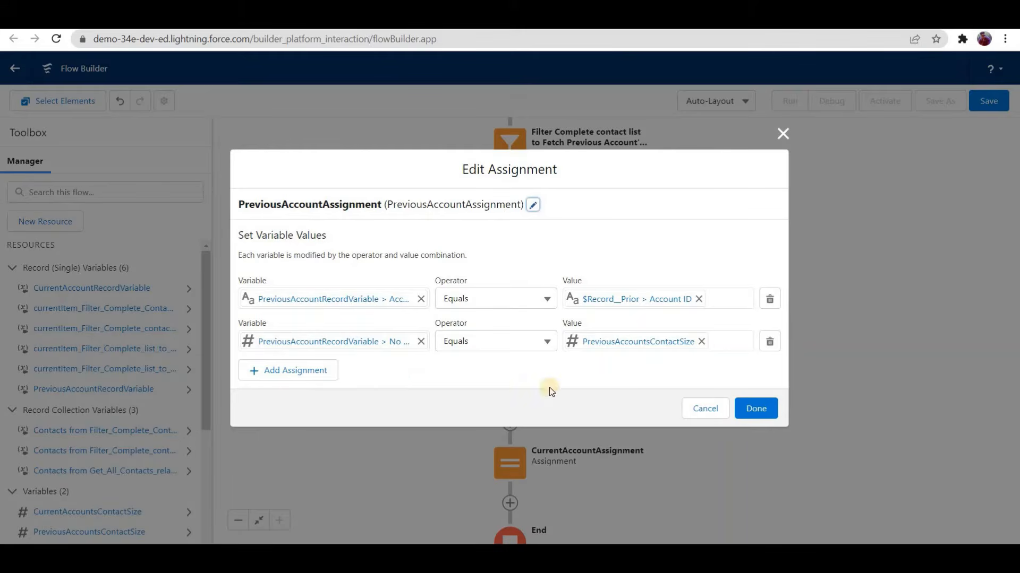
Step: Close the PreviousAccountAssignment settings and add an Assignment element labelled "Add Two Accounts to List" after CurrentAccountAssignment
left_click(720, 407)
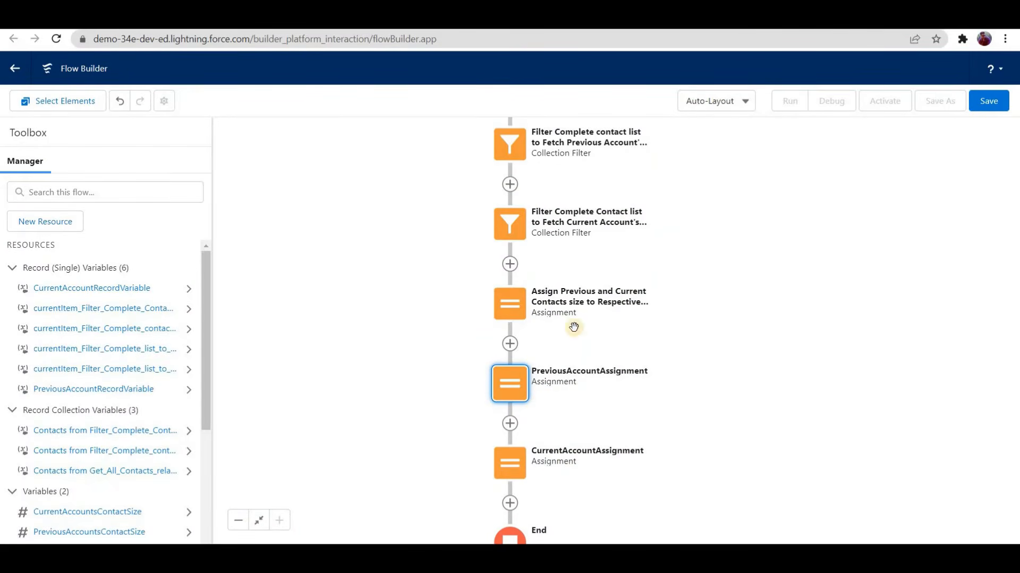
left_click_drag(558, 375, 547, 271)
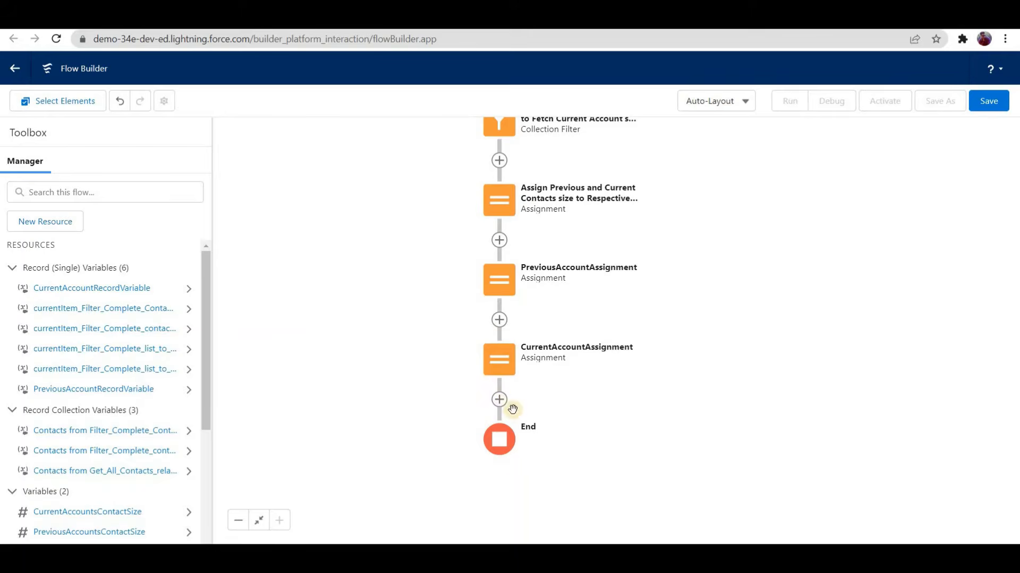
left_click(512, 406)
scroll(512, 475, "down", 5)
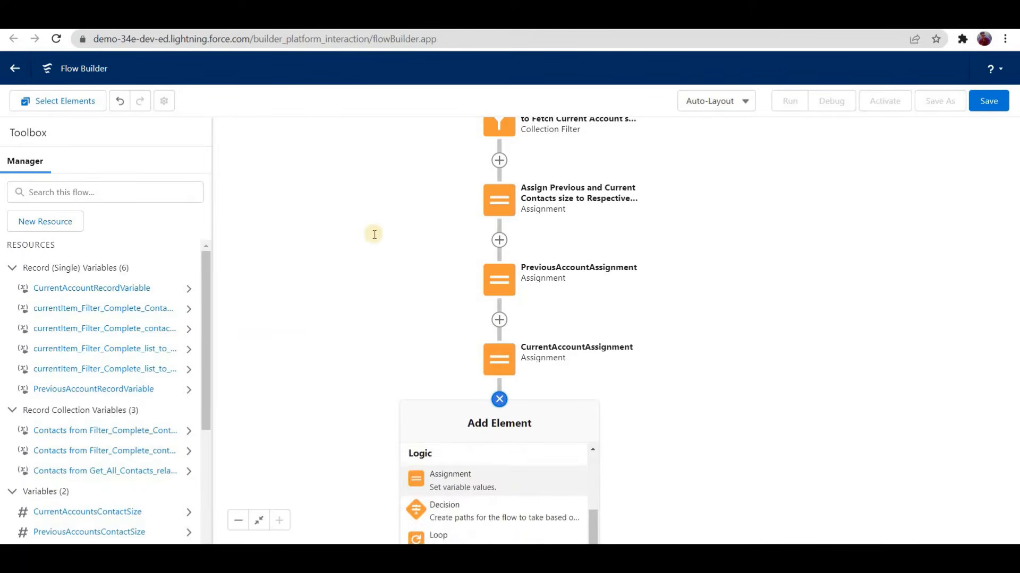
left_click(450, 480)
type("Add")
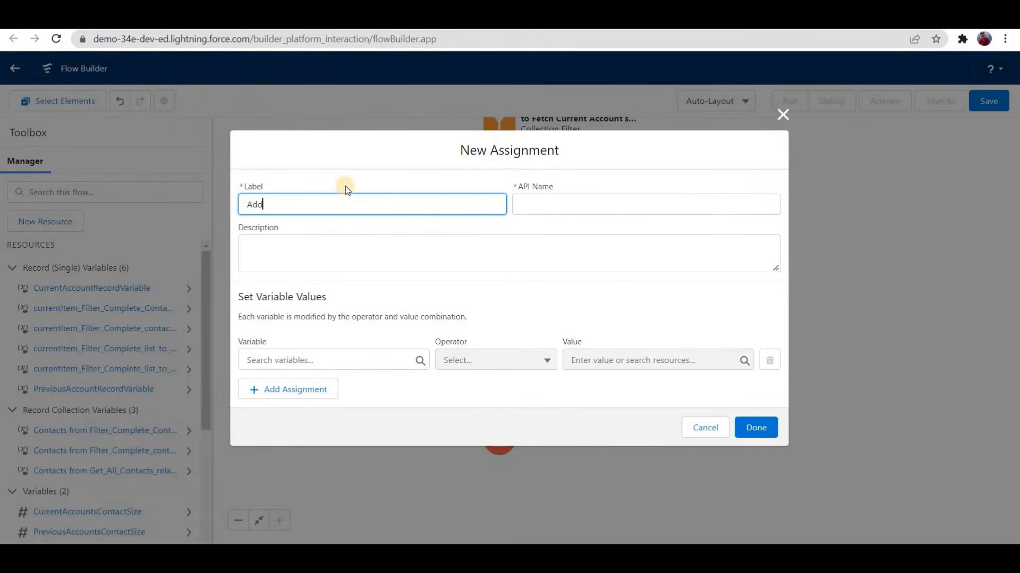
type(" Two Accounts to List")
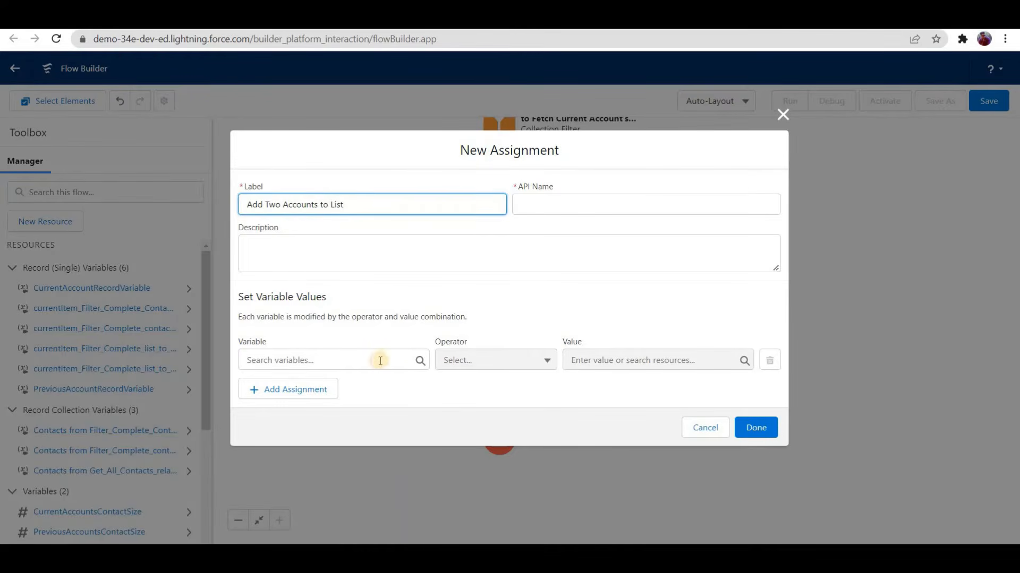
Step: Start a new Variable resource named AccountListToUpdate for the assignment's variable
left_click(380, 361)
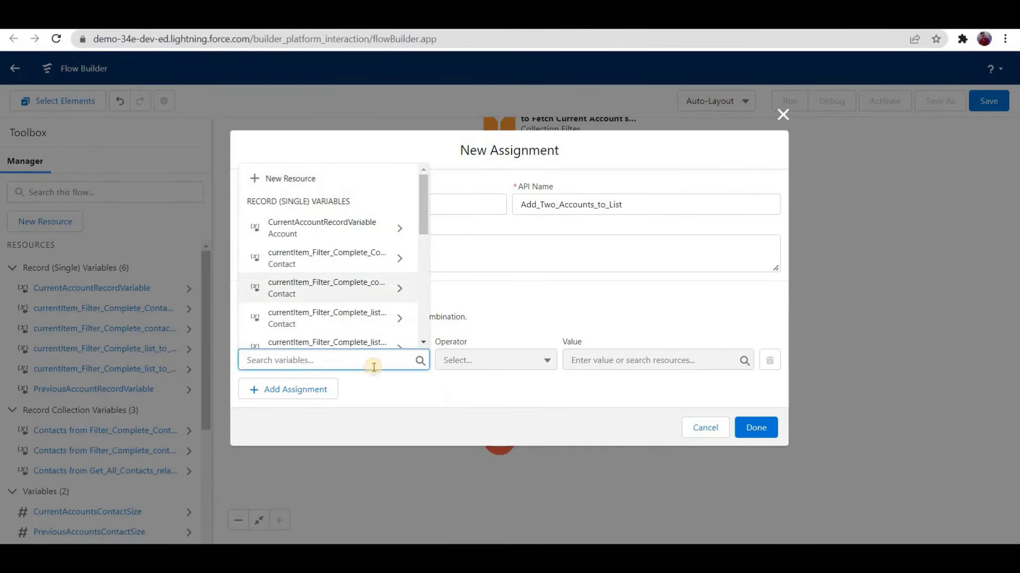
left_click(277, 346)
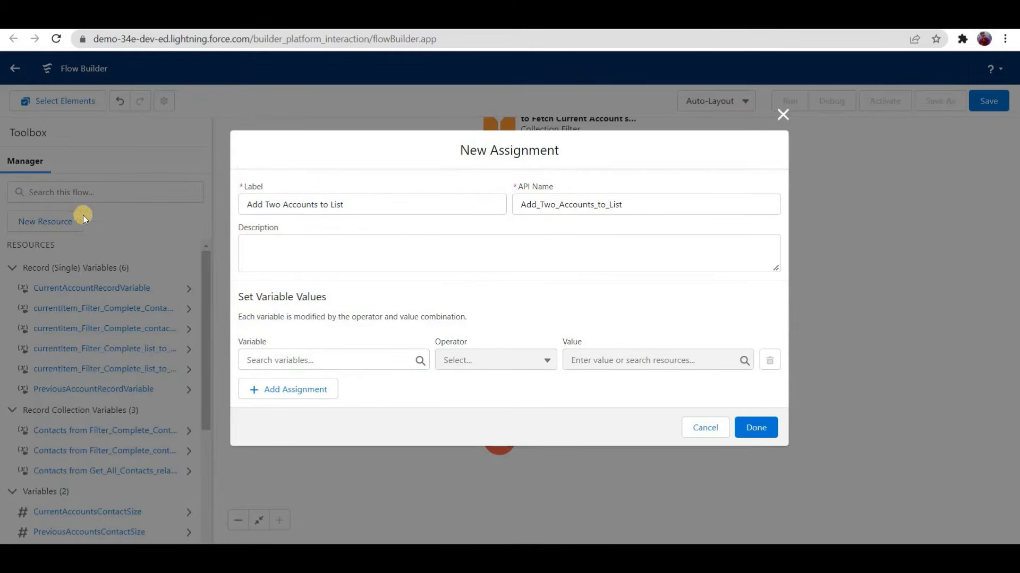
left_click(305, 176)
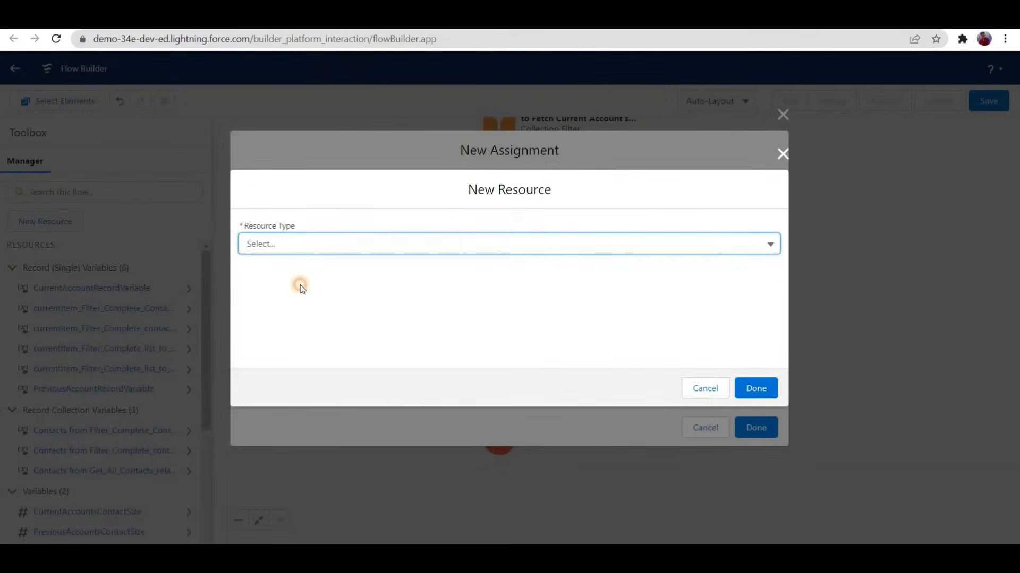
left_click(323, 269)
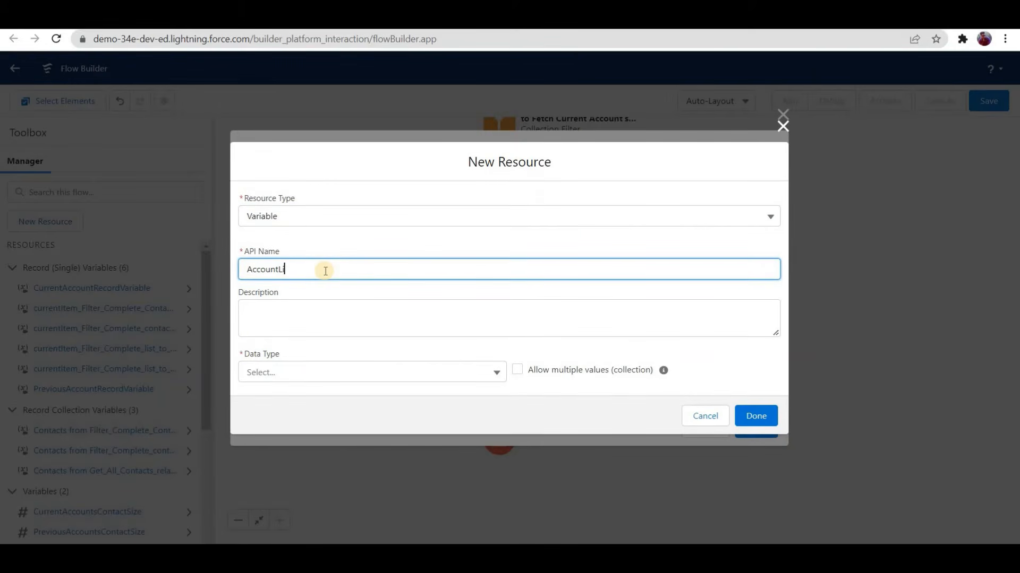
type("AccountListToUpdate")
Step: Give AccountListToUpdate the Record data type and Account object, allow multiple values, and finish creating the variable
left_click(360, 373)
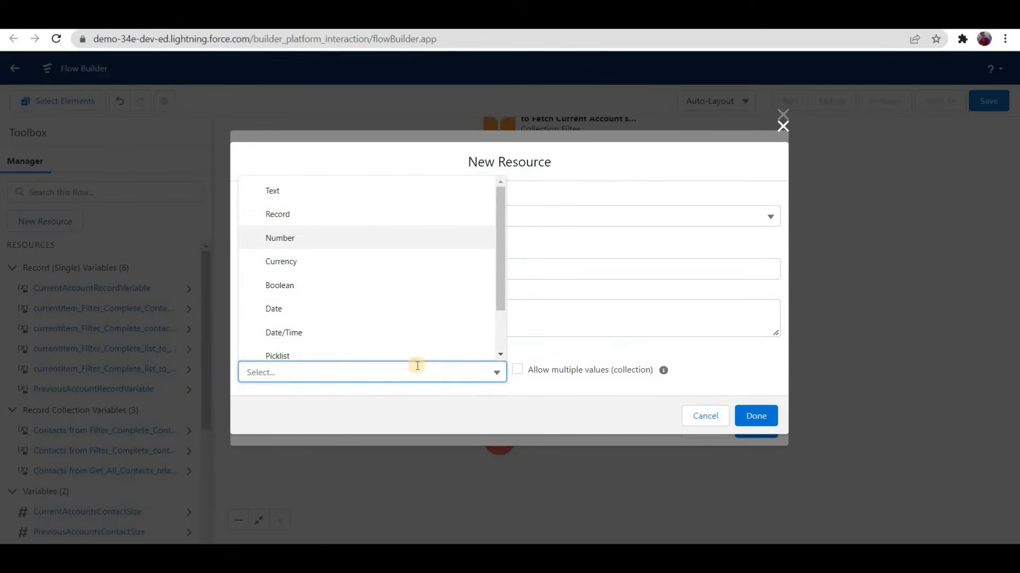
key("Up")
key("Return")
left_click(306, 378)
type("account")
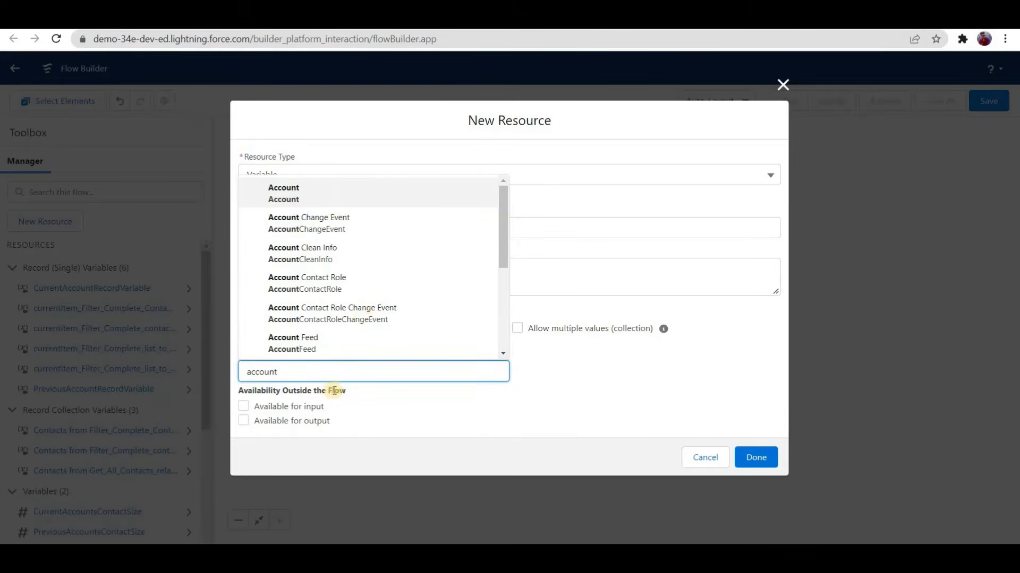
key("Return")
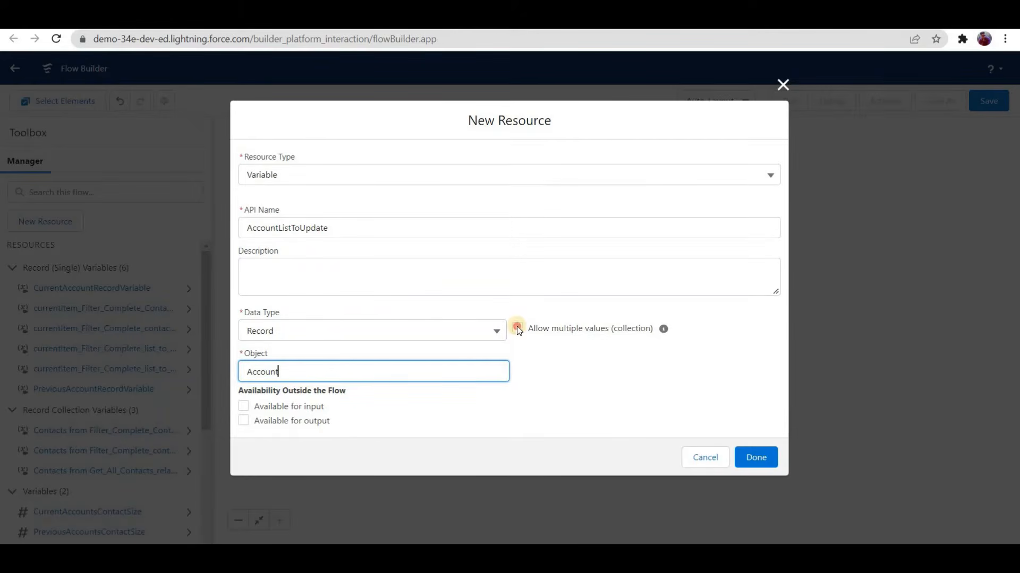
key("shift+Tab")
key("space")
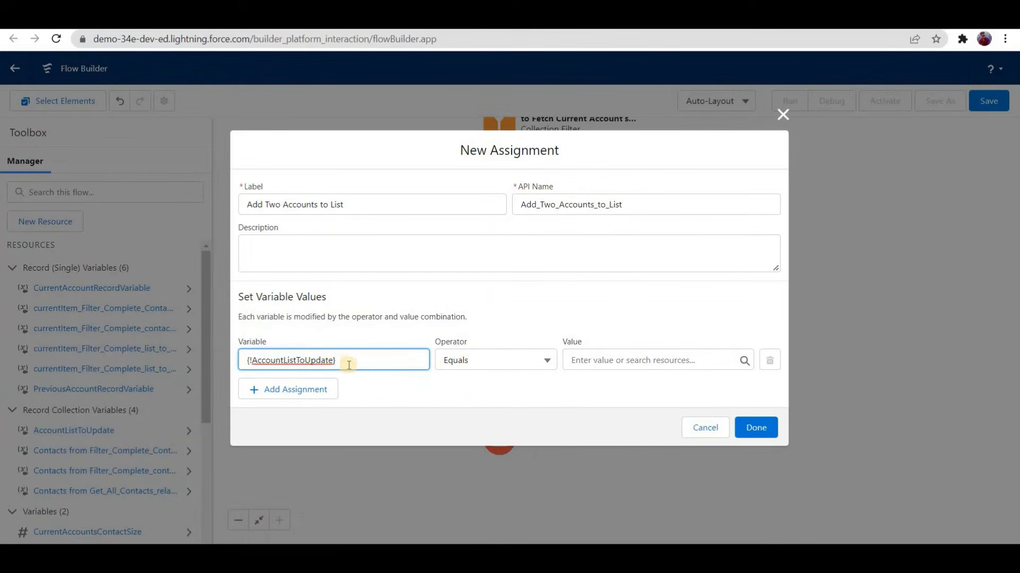
Step: Set the AccountListToUpdate row's operator to Add and its value to PreviousAccountRecordVariable
left_click(473, 362)
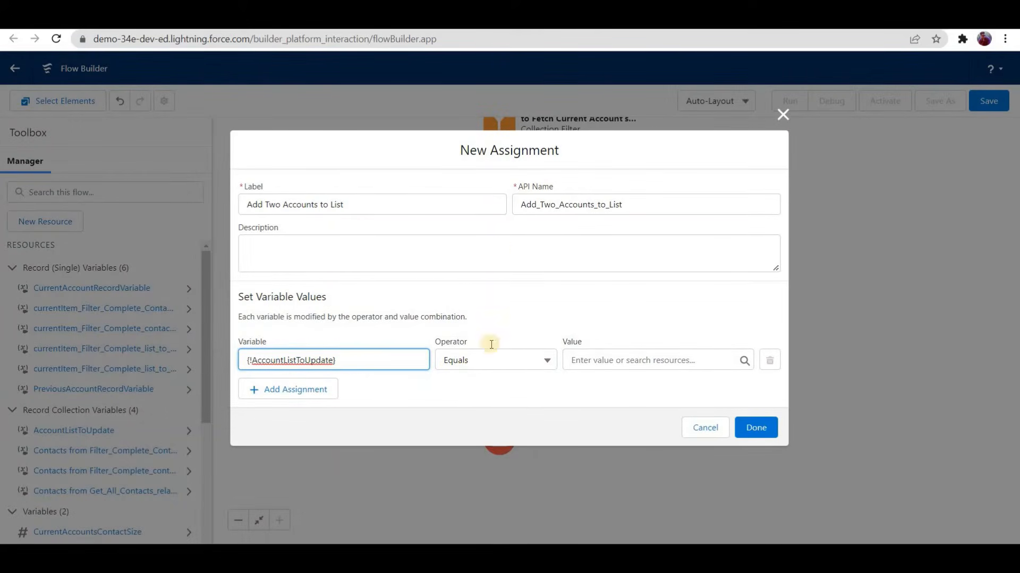
key("Return")
left_click(616, 362)
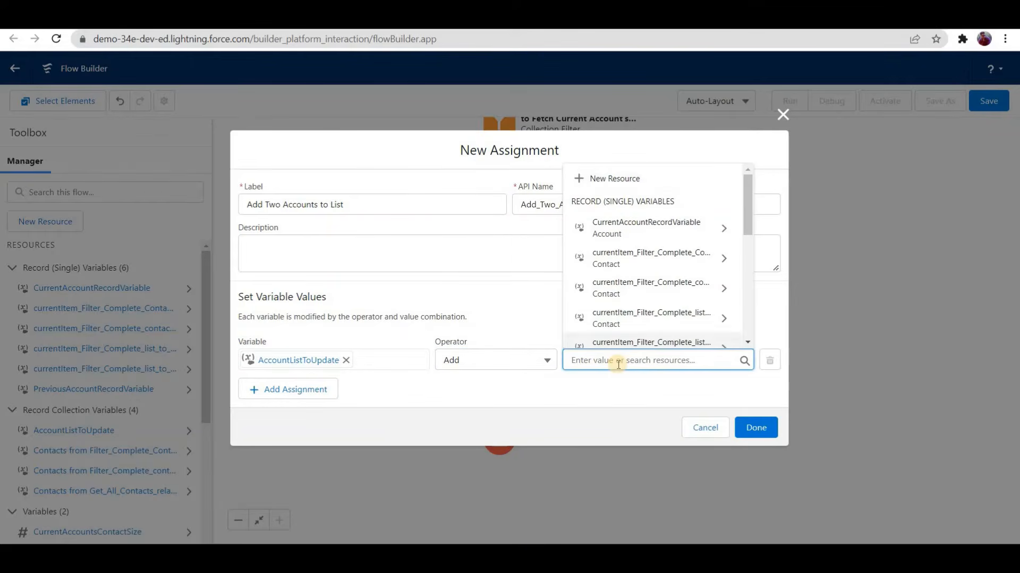
type("previous")
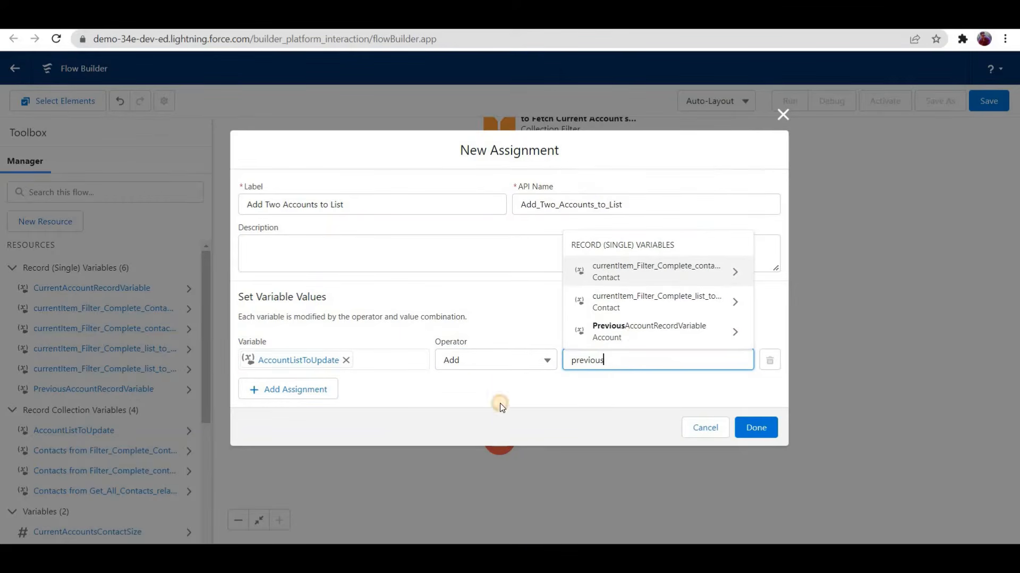
key("Down")
key("Down")
key("Return")
Step: Add a second assignment row using the AccountListToUpdate collection as its variable
left_click(307, 388)
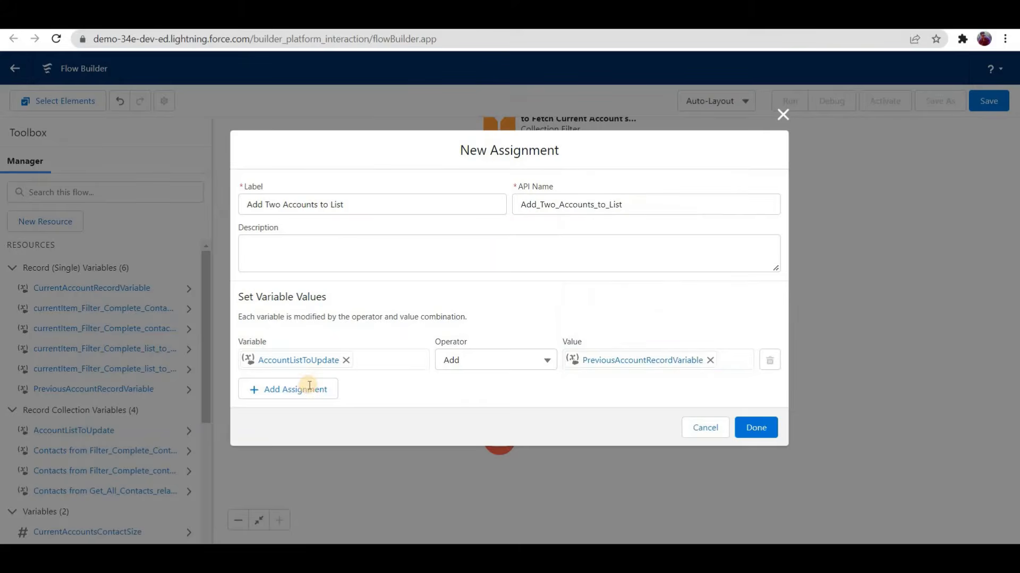
left_click(321, 378)
type("acc")
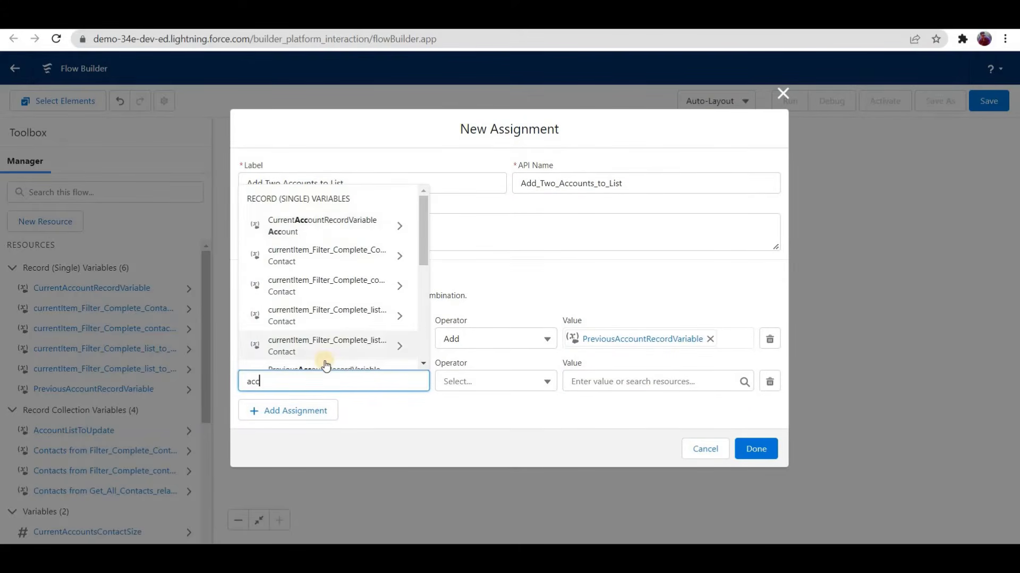
scroll(326, 365, "down", 5)
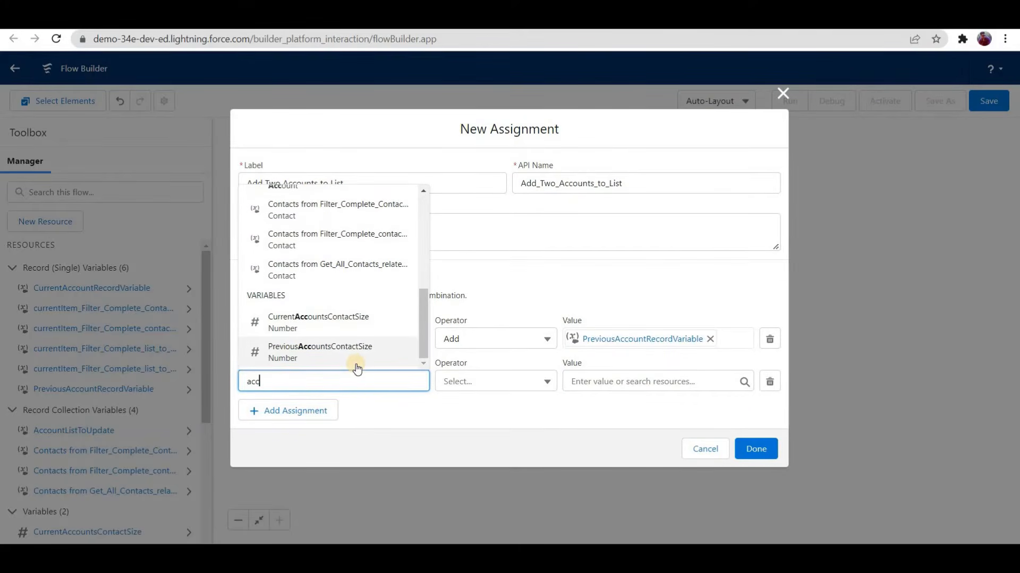
type("ount")
scroll(320, 286, "down", 3)
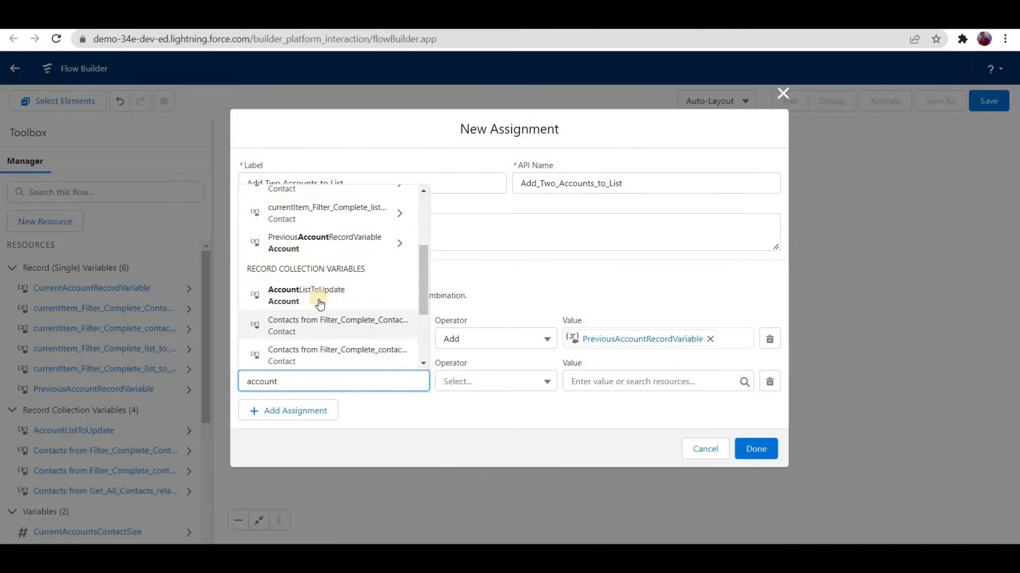
key("Return")
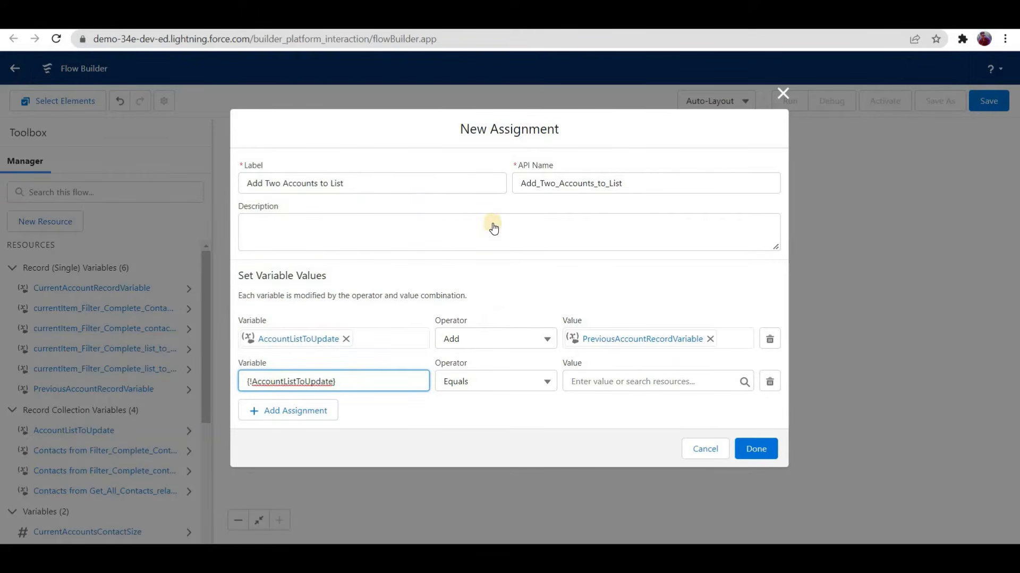
Step: Set the second row's operator to Add and its value to CurrentAccountRecordVariable, and finish the Assignment element
left_click(494, 381)
key("Return")
left_click(618, 381)
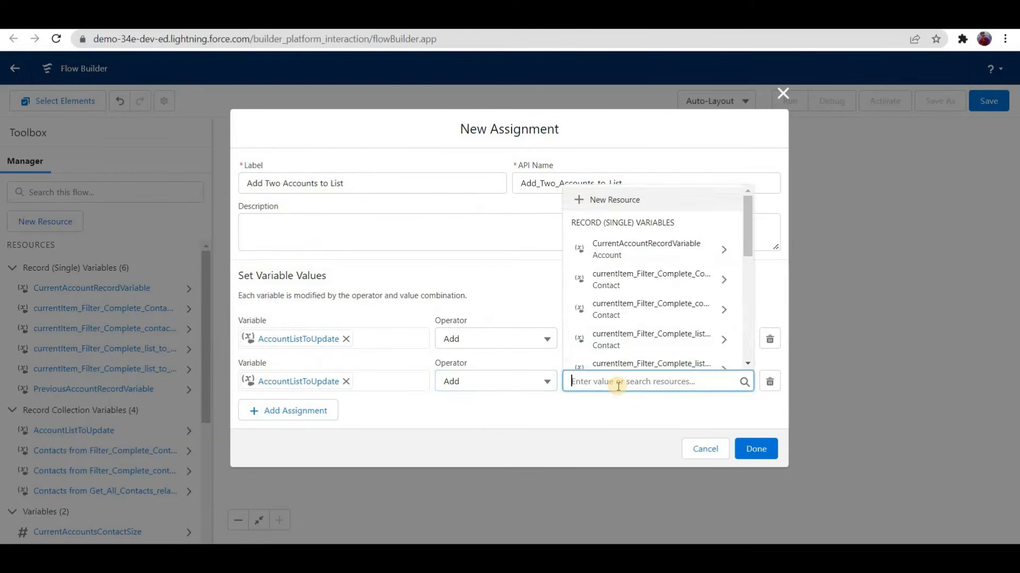
type("current")
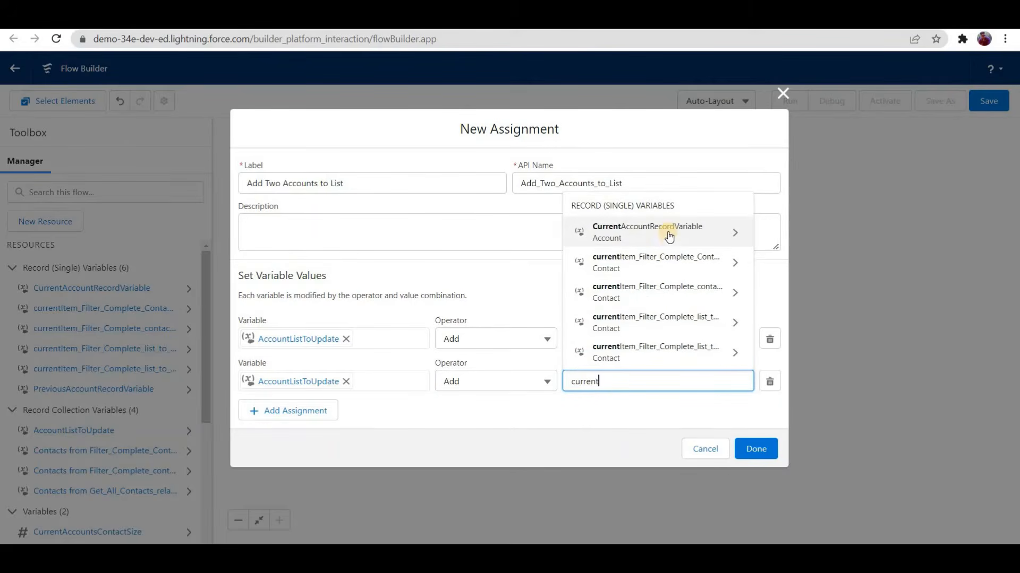
key("Return")
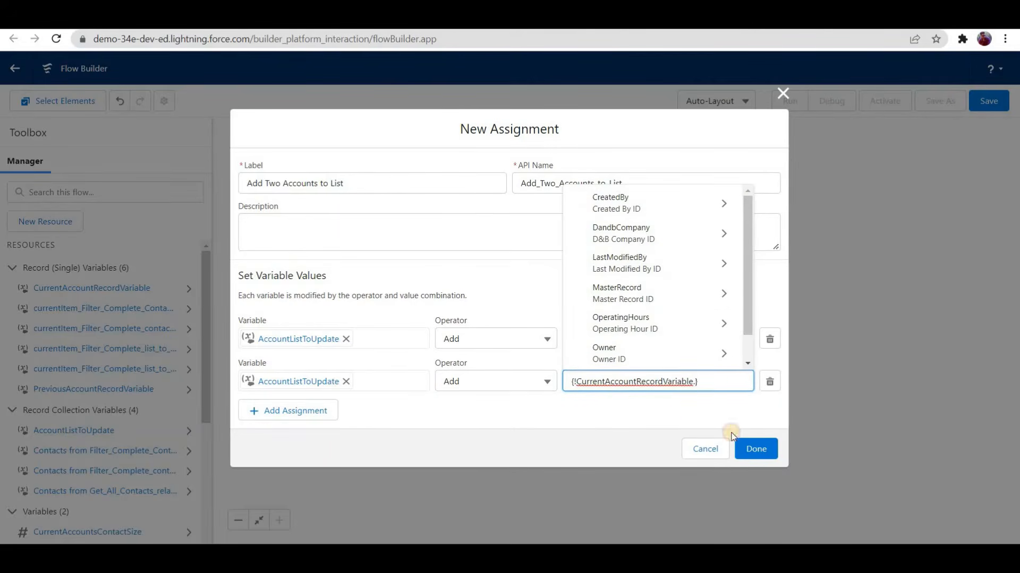
left_click(750, 450)
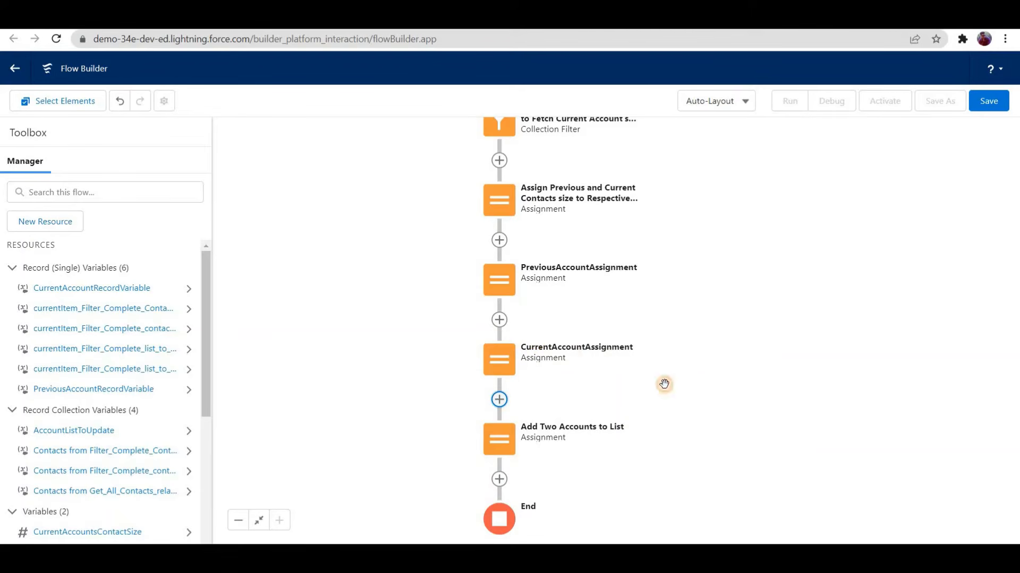
Step: Add an Update Records element labelled "Update Account List" after the Add Two Accounts to List element
scroll(511, 349, "down", 2)
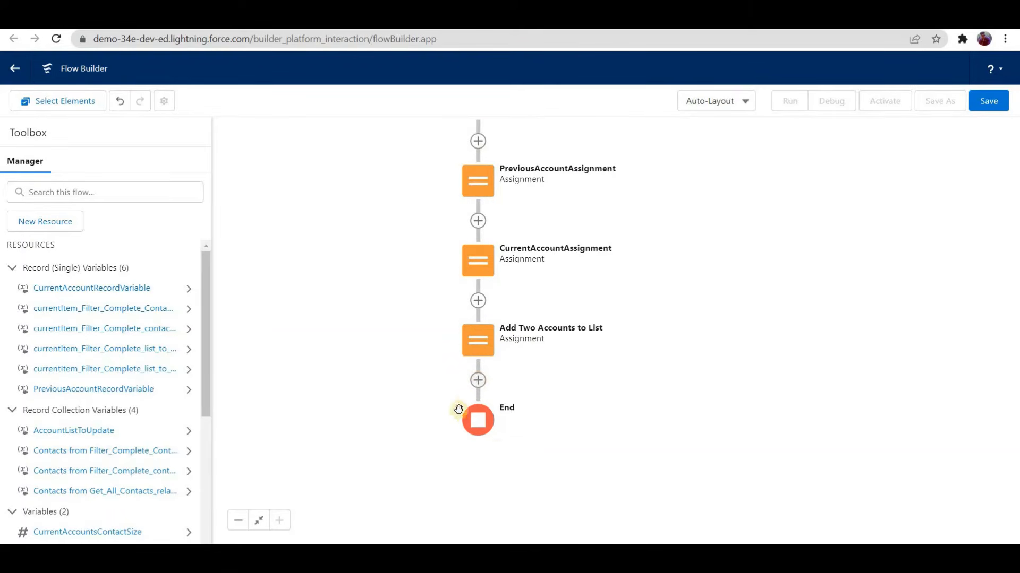
left_click(478, 380)
scroll(462, 494, "down", 2)
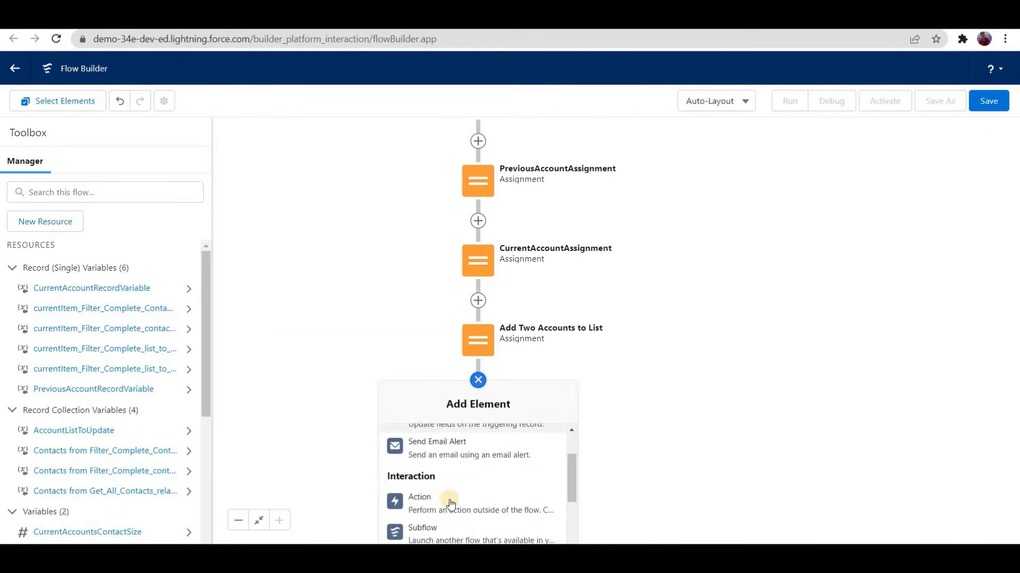
scroll(451, 503, "up", 2)
scroll(448, 512, "down", 1)
left_click(425, 512)
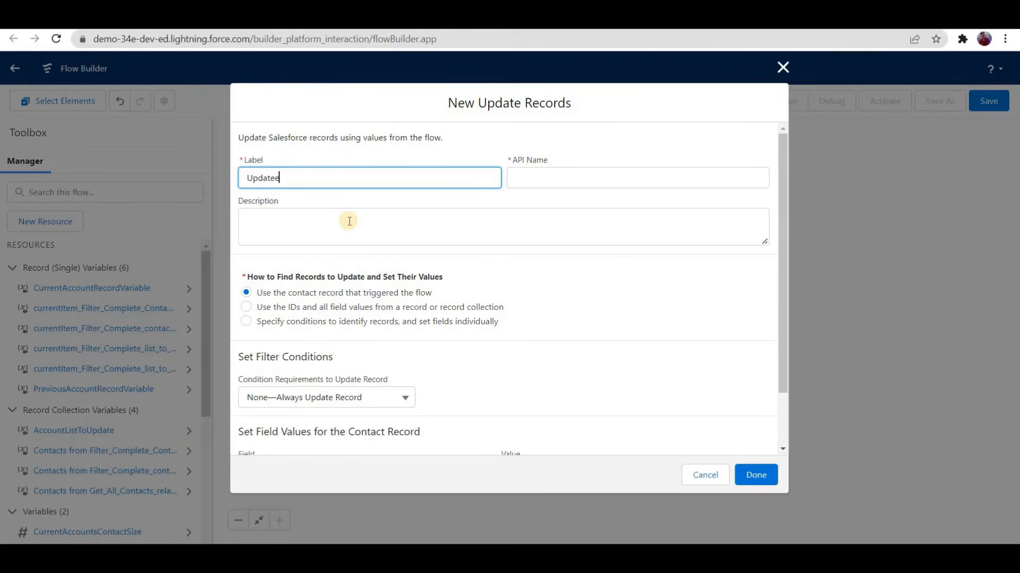
type("Update Account List")
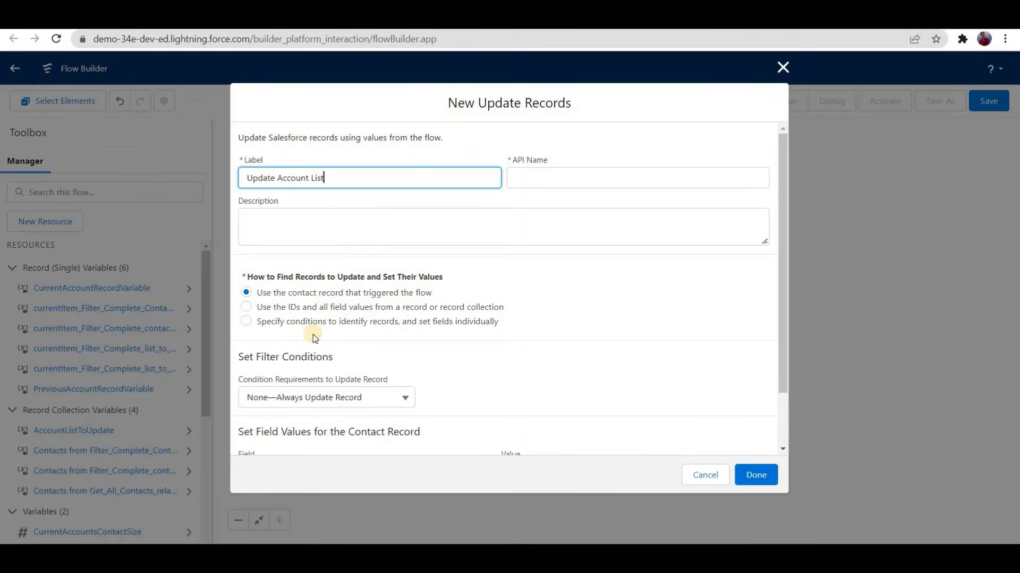
key("Tab")
key("Tab")
Step: Make the update use the IDs and all field values from the AccountListToUpdate record collection, and finish the element
scroll(308, 244, "down", 2)
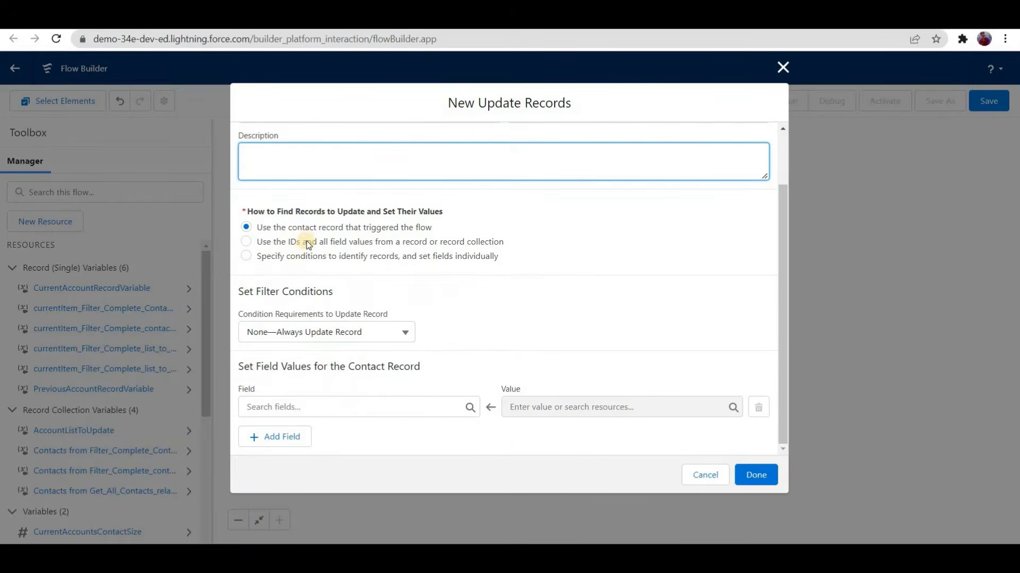
left_click(308, 242)
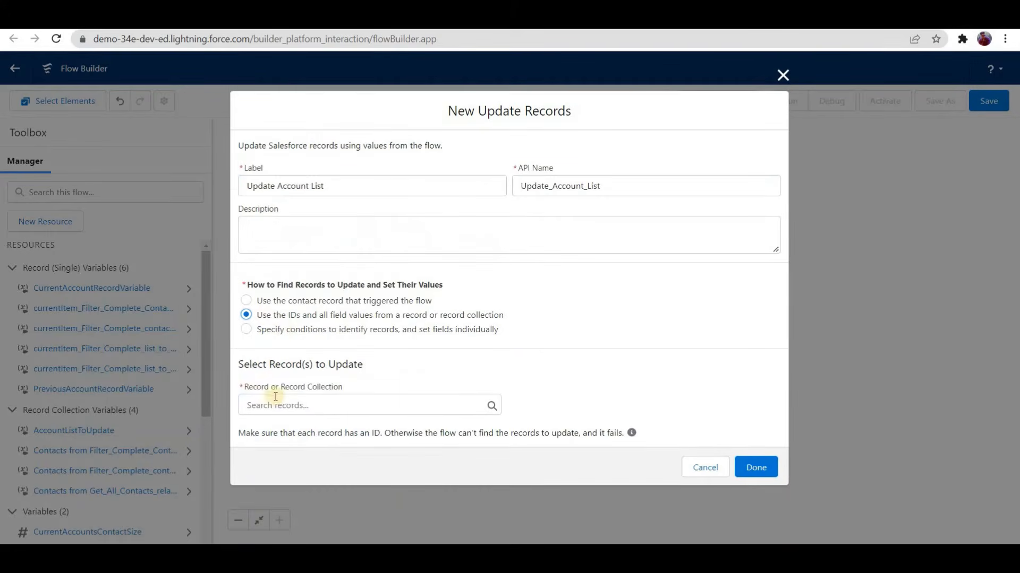
left_click(303, 403)
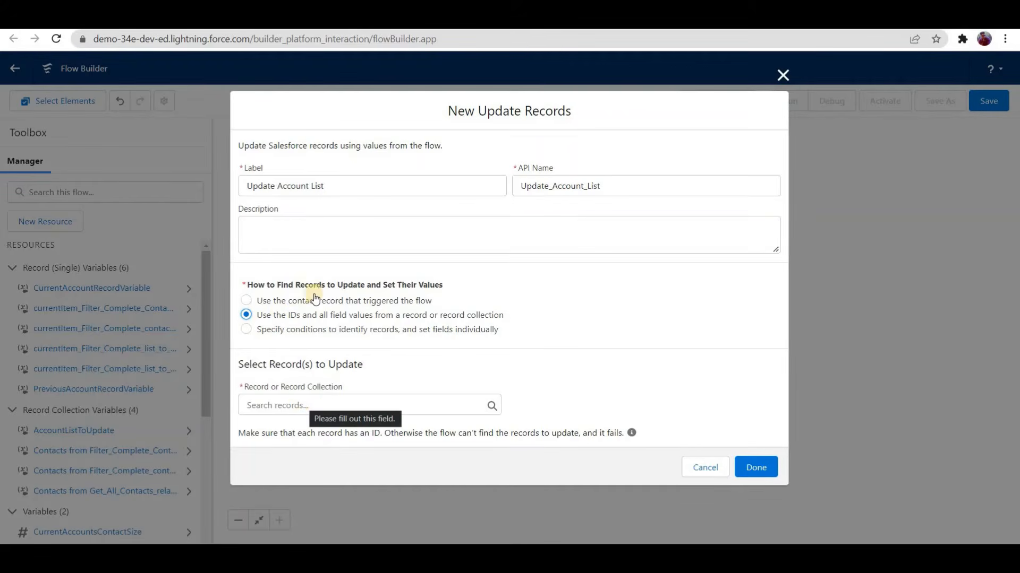
scroll(327, 352, "down", 2)
left_click(323, 347)
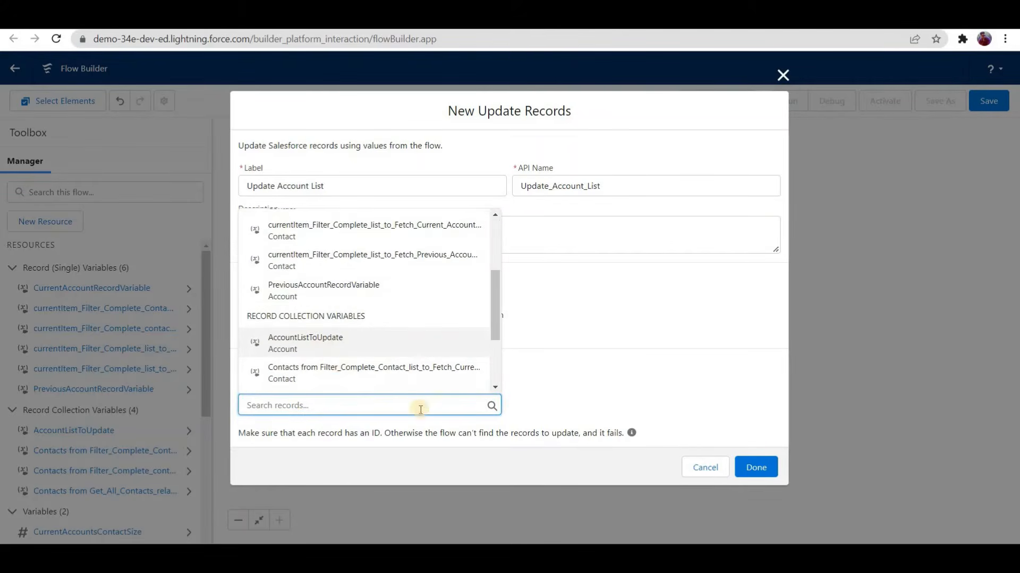
left_click(744, 467)
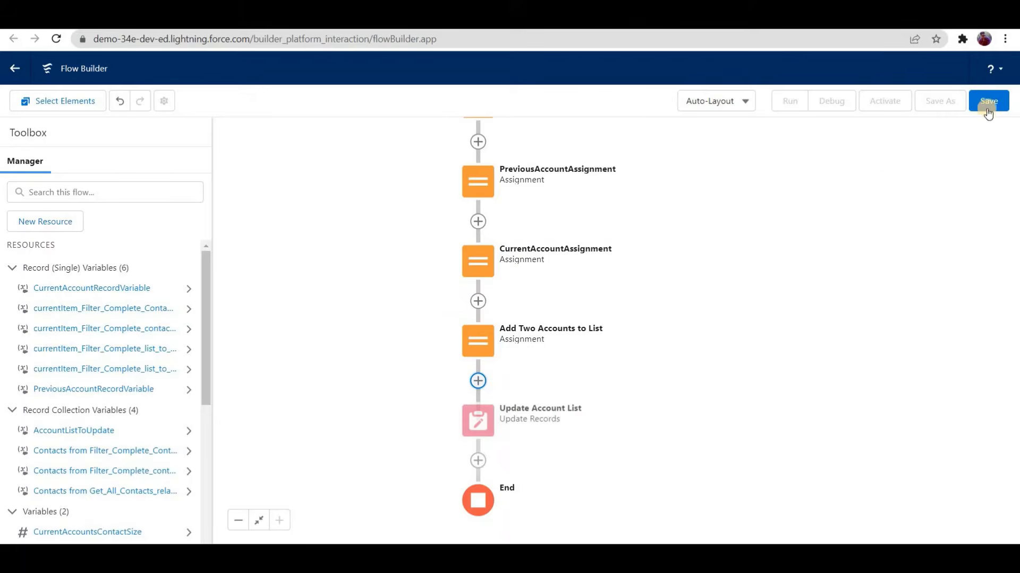
Step: Save the flow with the label "Contact After Update"
left_click(987, 106)
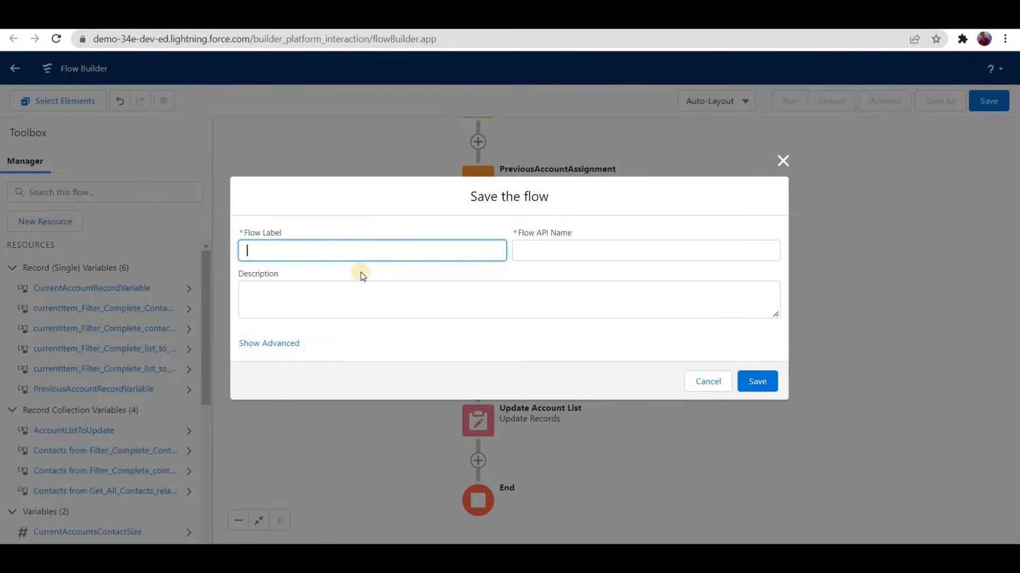
type("Contact After Update")
left_click(756, 381)
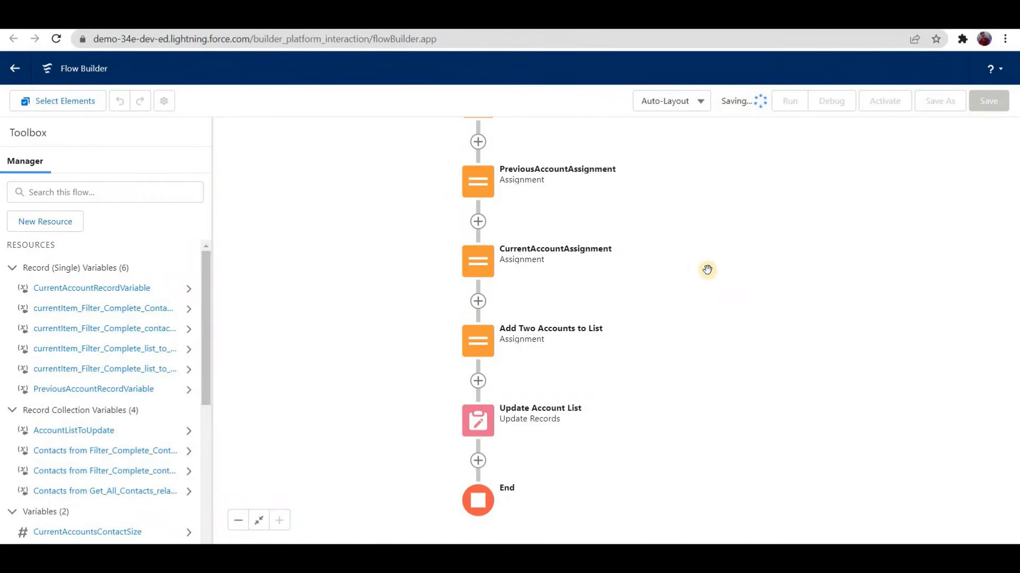
Step: Review the saved flow's sequence of elements from Start to End and its variables and collections
scroll(726, 407, "up", 4)
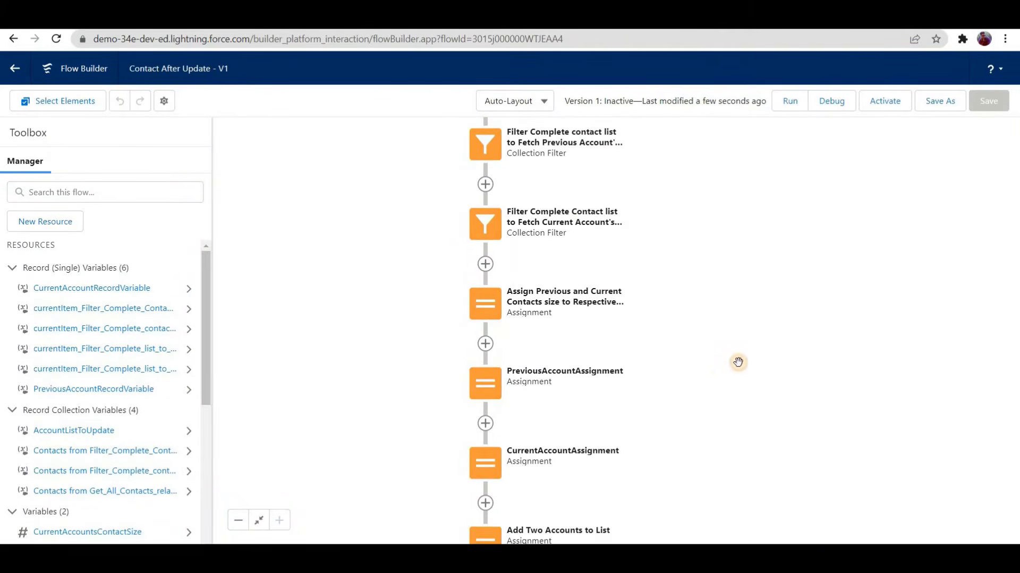
scroll(738, 362, "up", 3)
scroll(666, 366, "down", 3)
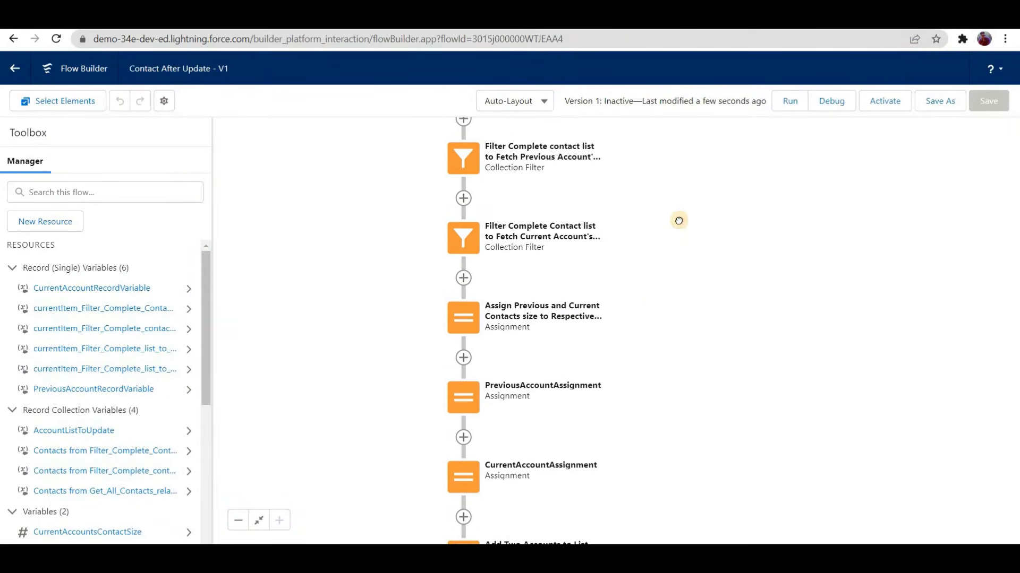
scroll(706, 355, "down", 5)
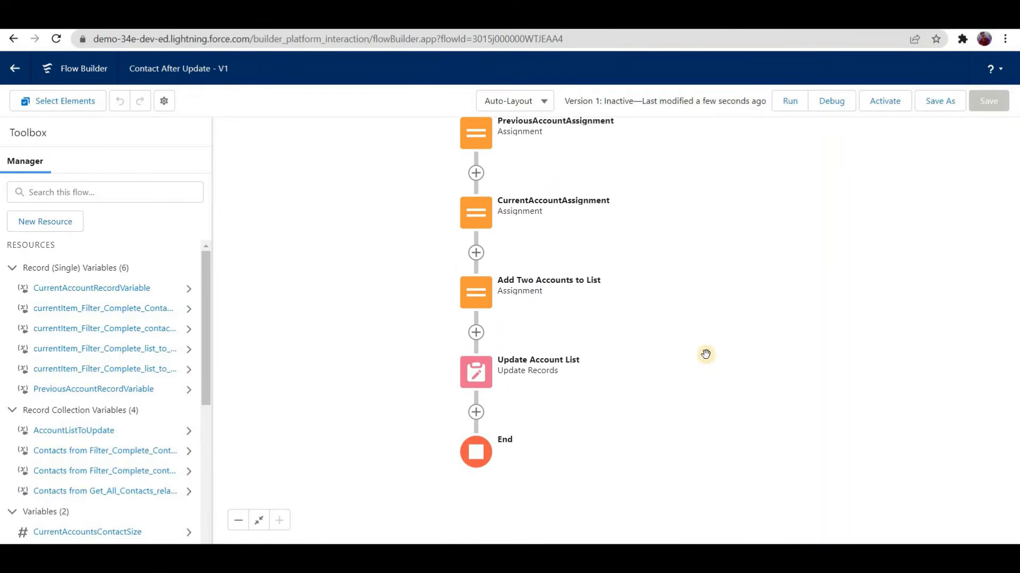
scroll(637, 255, "up", 1)
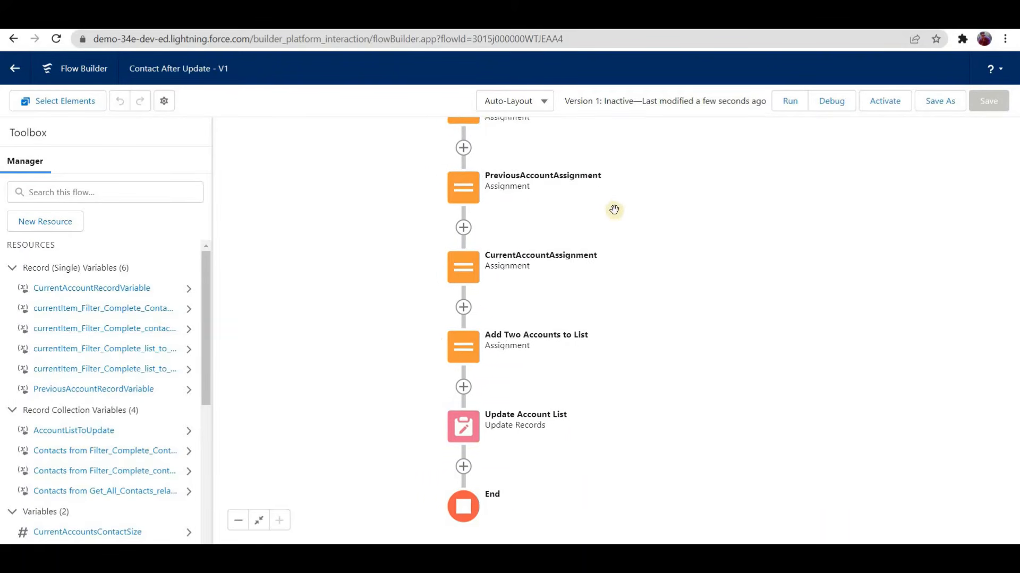
scroll(614, 210, "up", 7)
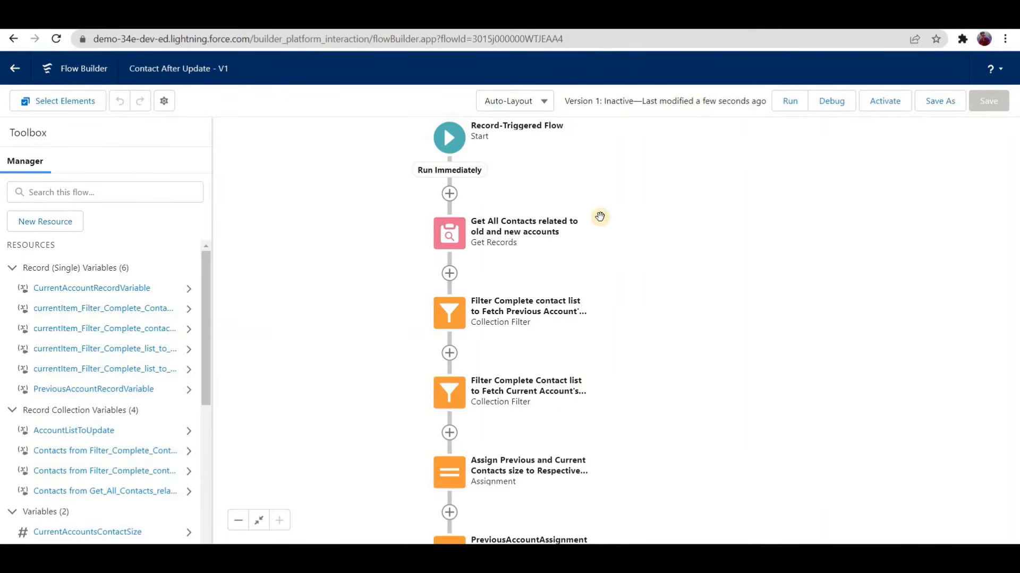
scroll(600, 217, "down", 2)
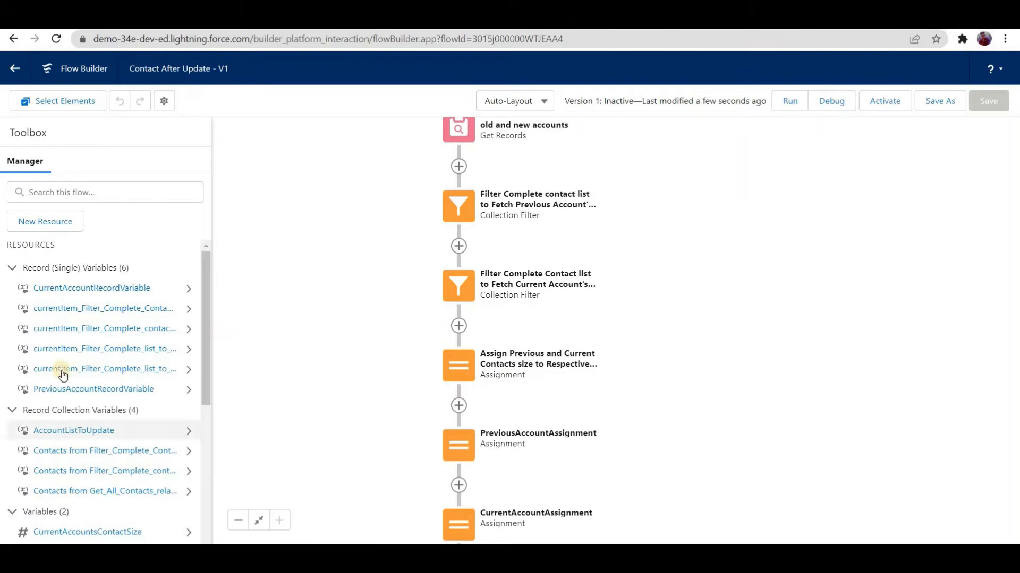
scroll(48, 388, "down", 5)
scroll(106, 409, "up", 3)
left_click(139, 406)
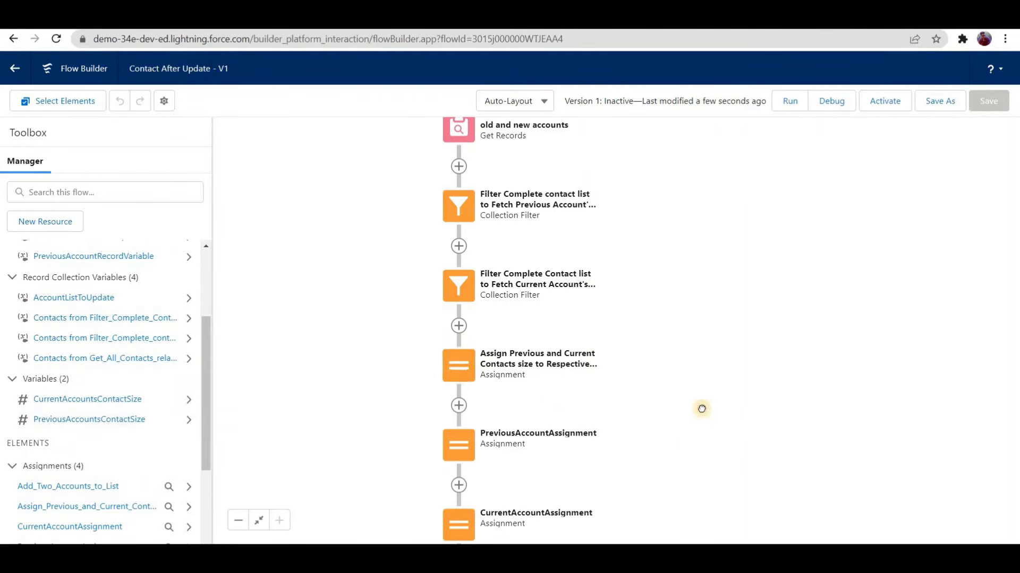
left_click_drag(343, 420, 363, 351)
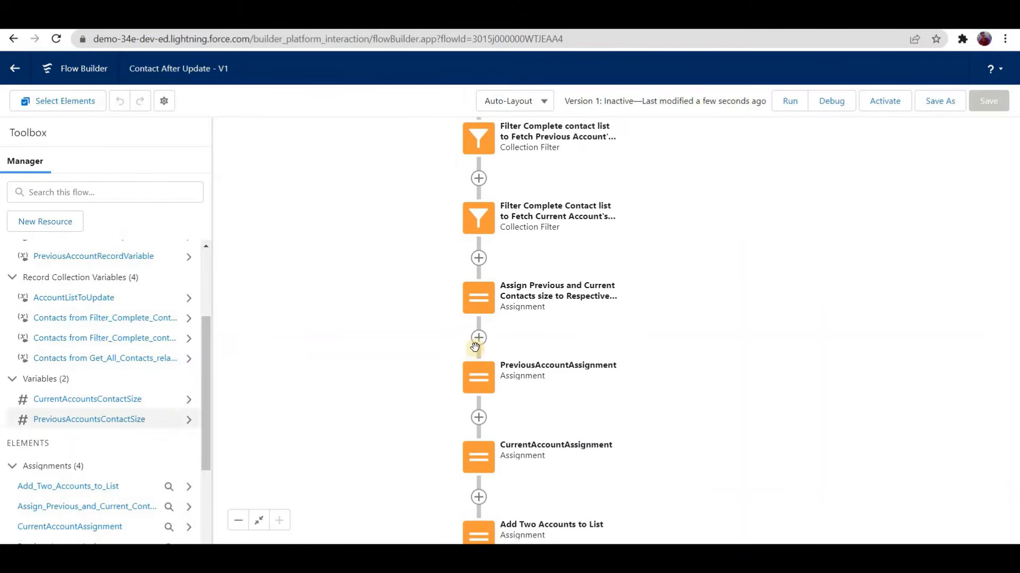
Step: Review the PreviousAccountAssignment, CurrentAccountAssignment and Add Two Accounts to List assignments without changing them, and activate the flow
left_click(479, 380)
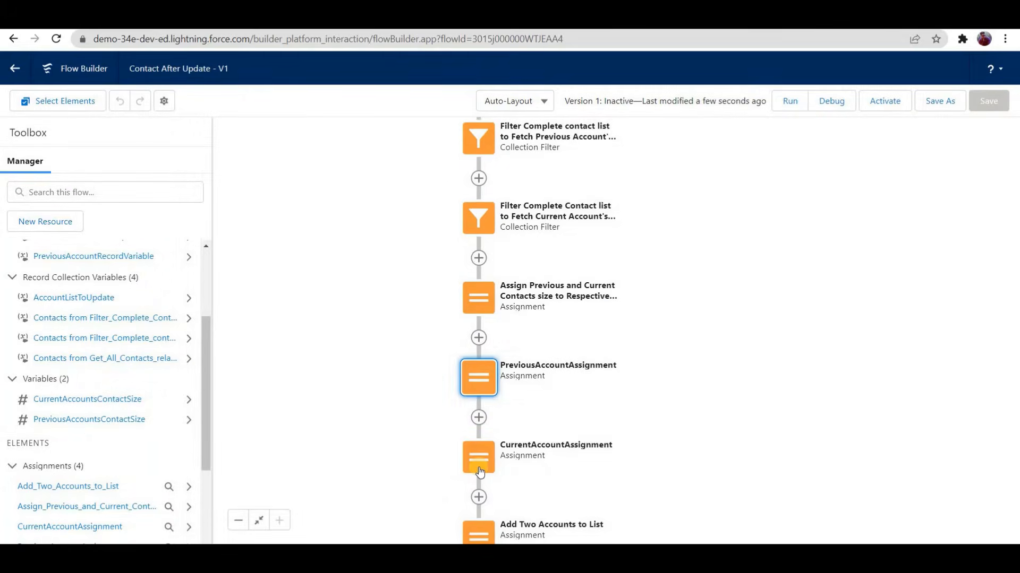
double_click(479, 462)
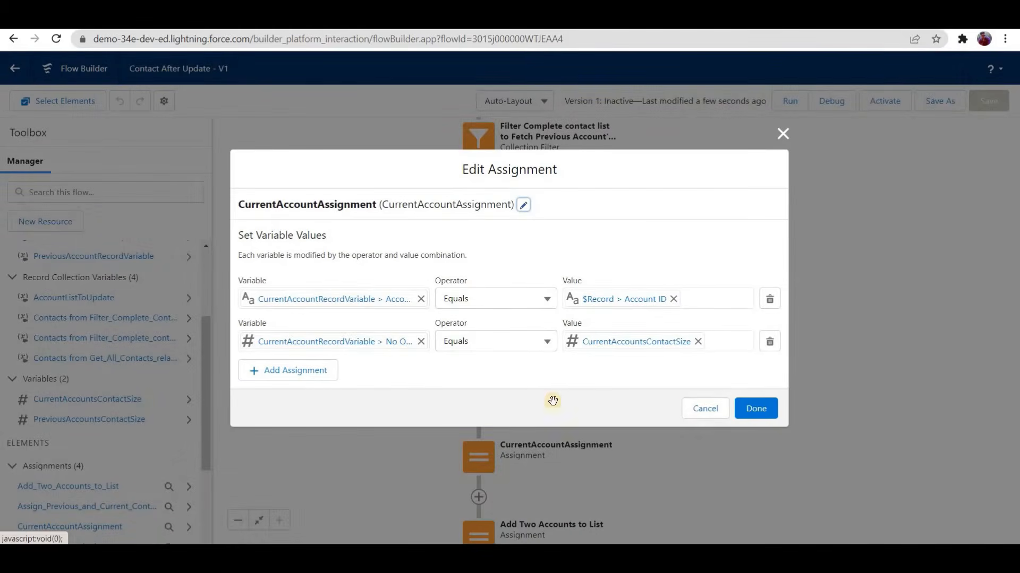
left_click(705, 408)
scroll(578, 334, "down", 2)
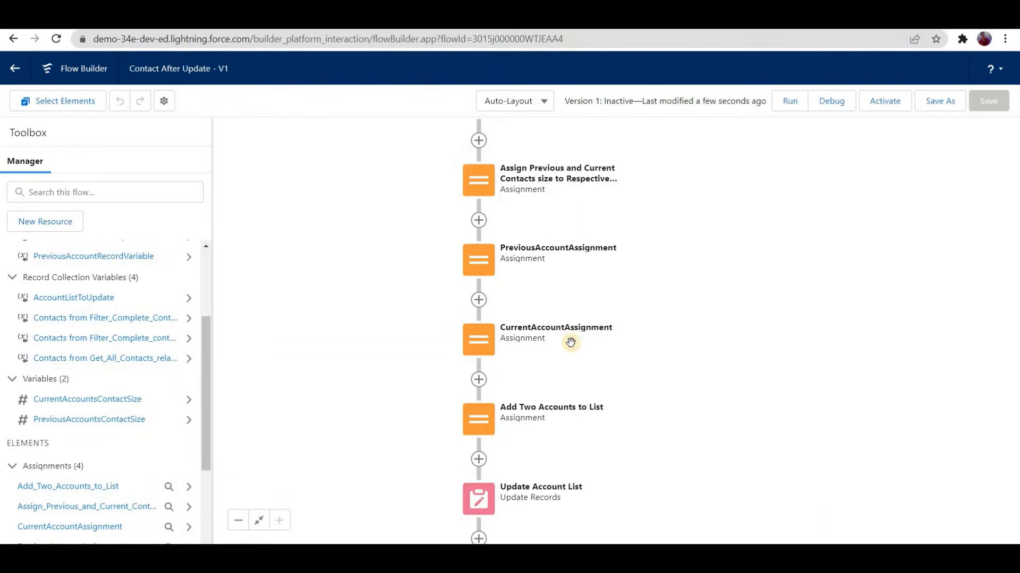
double_click(479, 422)
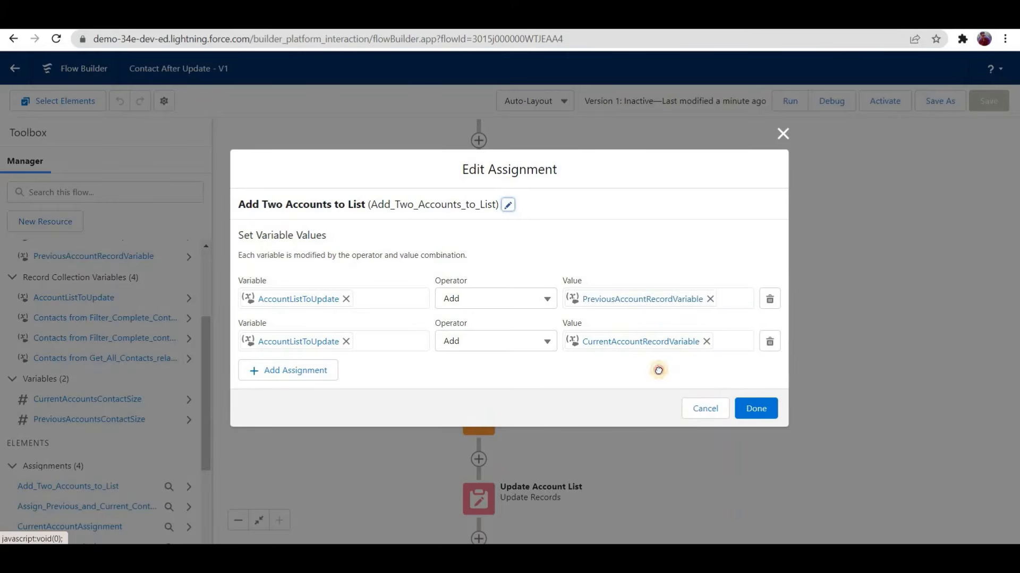
left_click(705, 408)
scroll(554, 372, "down", 1)
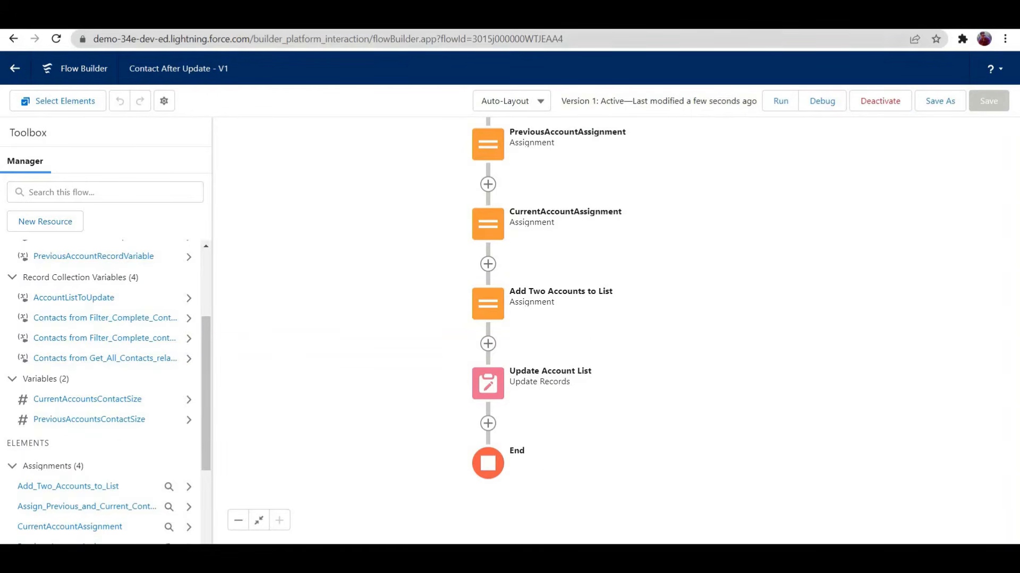
Step: Switch to the Contact 4 and Contact 2 records and open their parent accounts to examine each account's related contacts
left_click(233, 24)
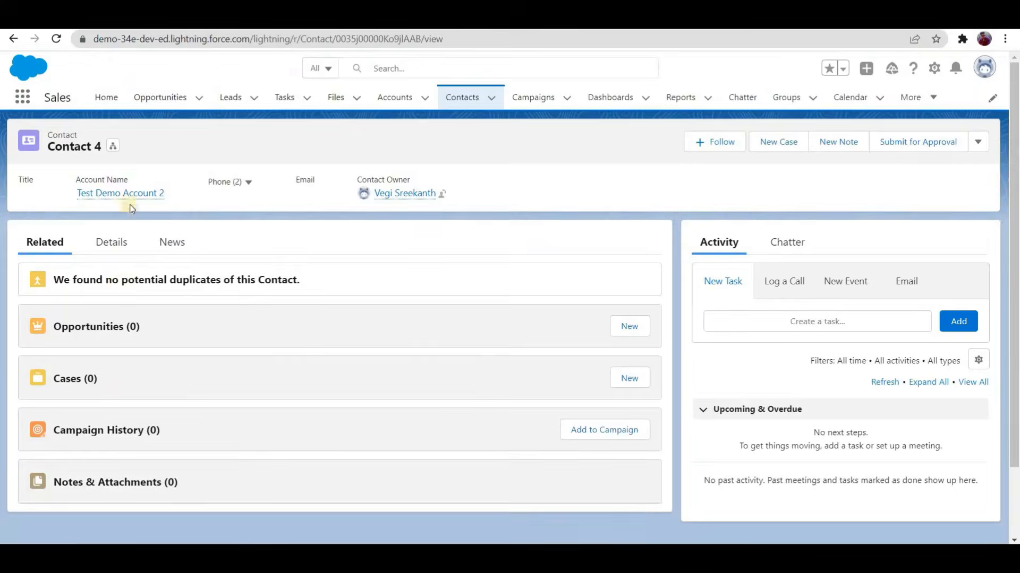
left_click(125, 194)
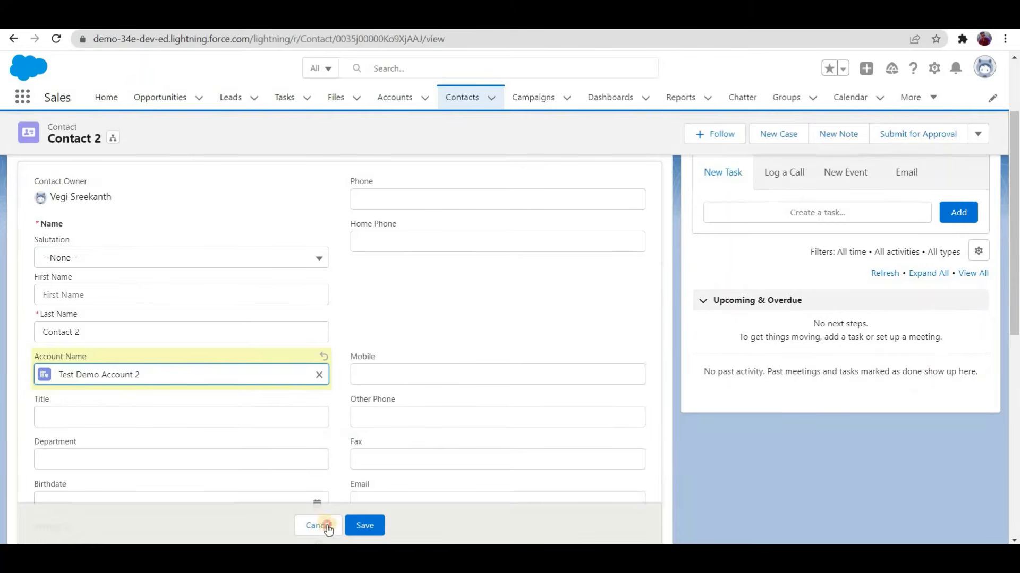
left_click(326, 526)
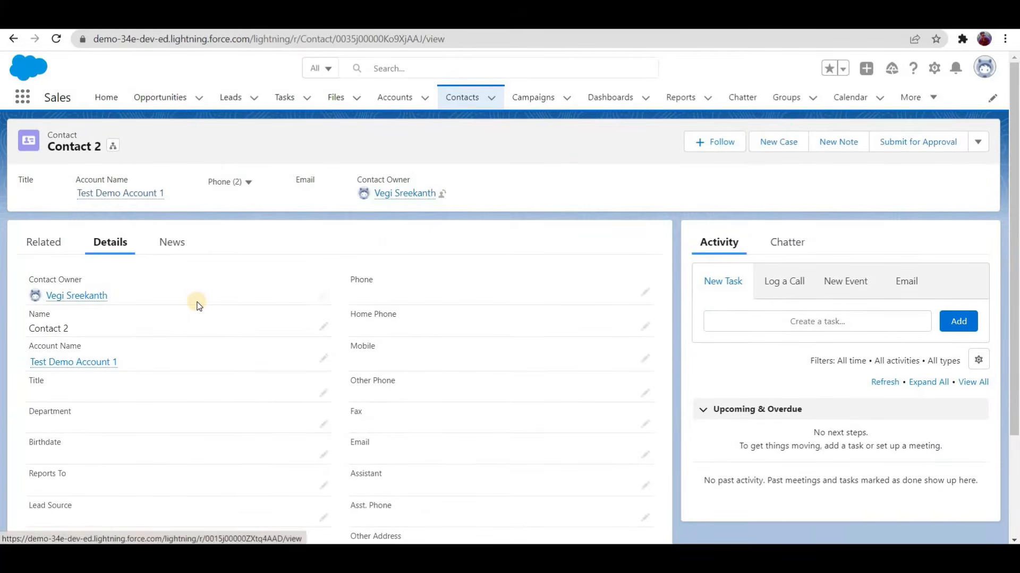
left_click(107, 362)
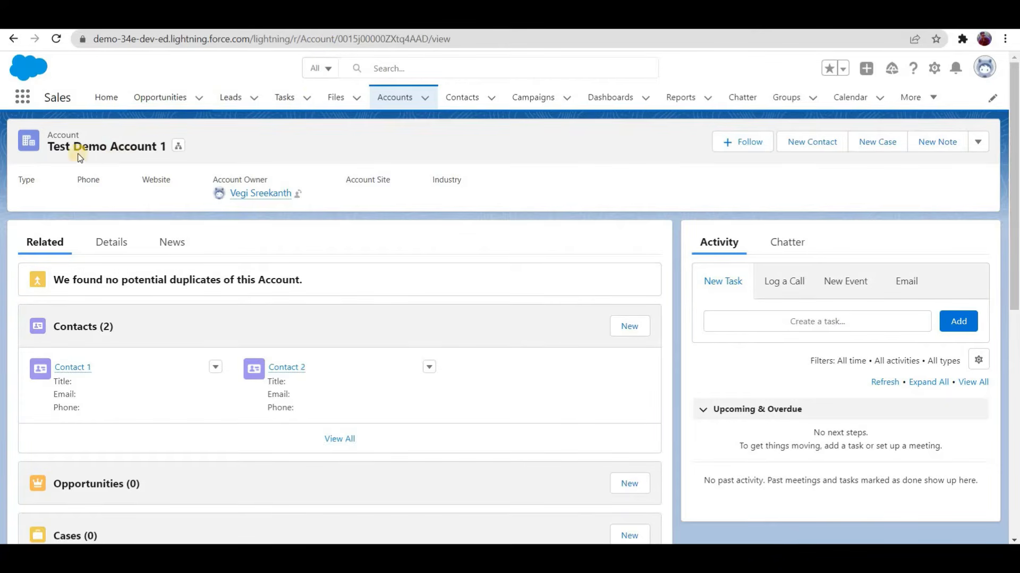
triple_click(67, 150)
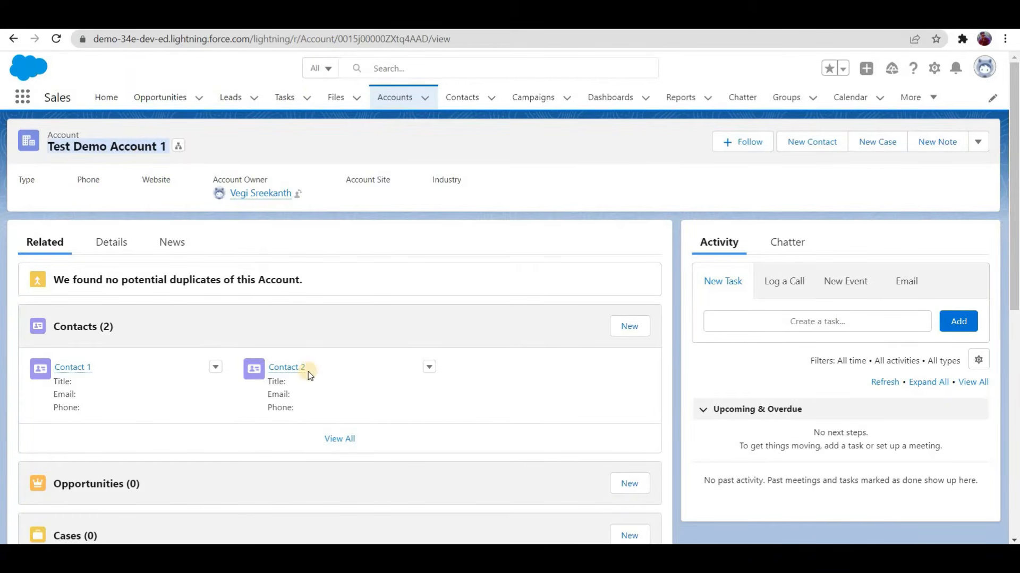
Step: Change Contact 2's account name to Test Demo Account 2 and save the contact
mouse_move(290, 371)
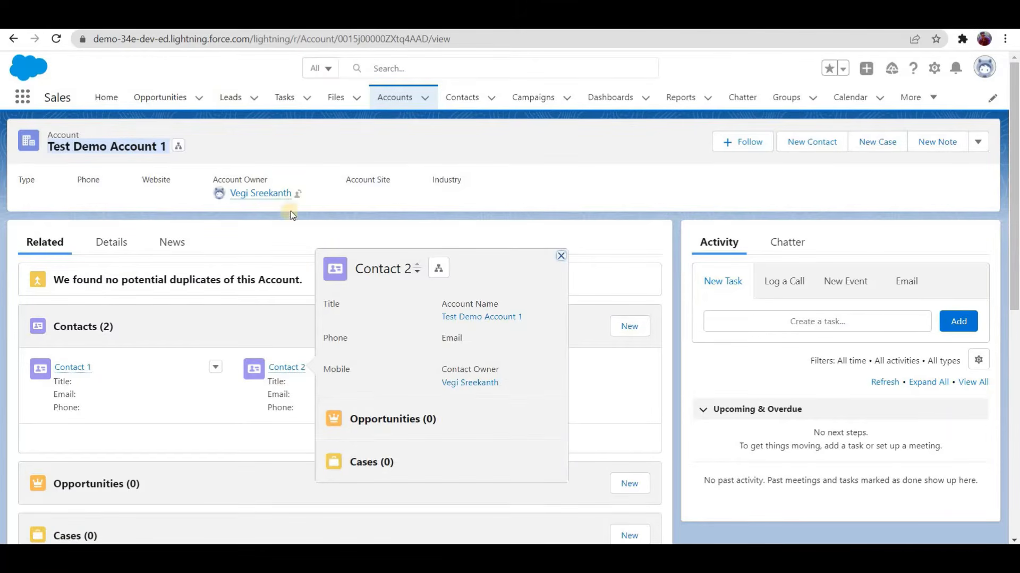
left_click(285, 368)
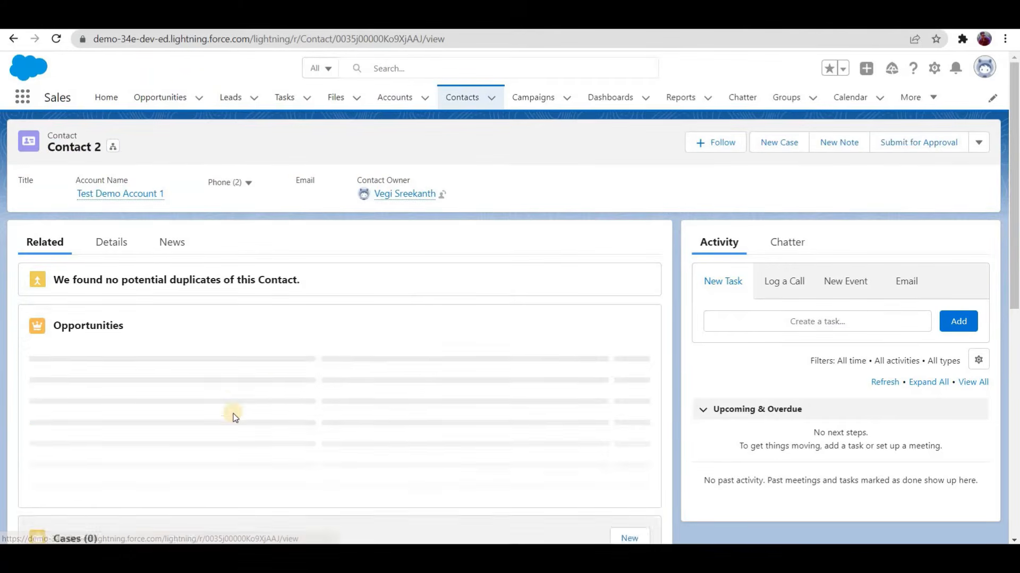
left_click(112, 241)
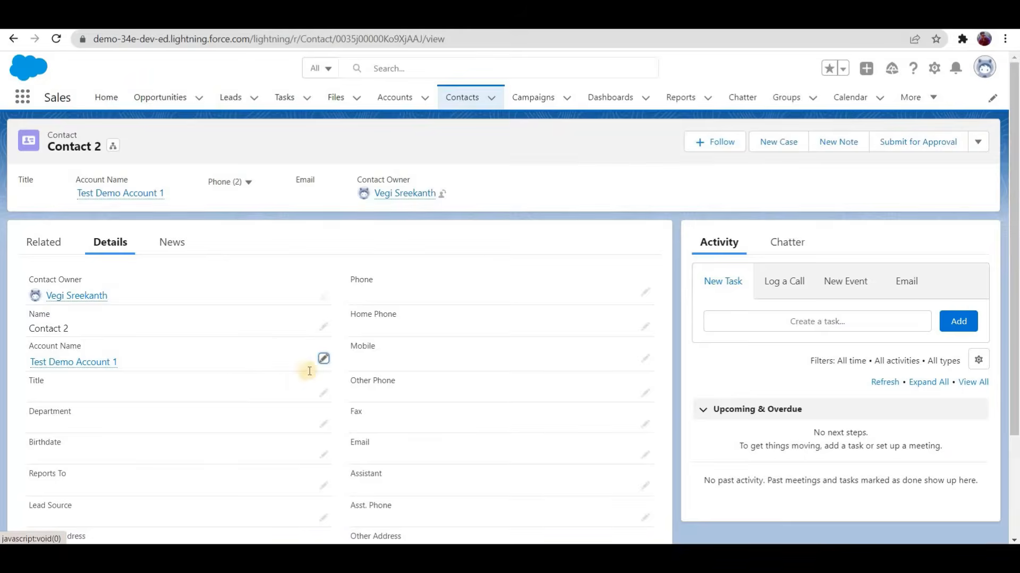
left_click(321, 361)
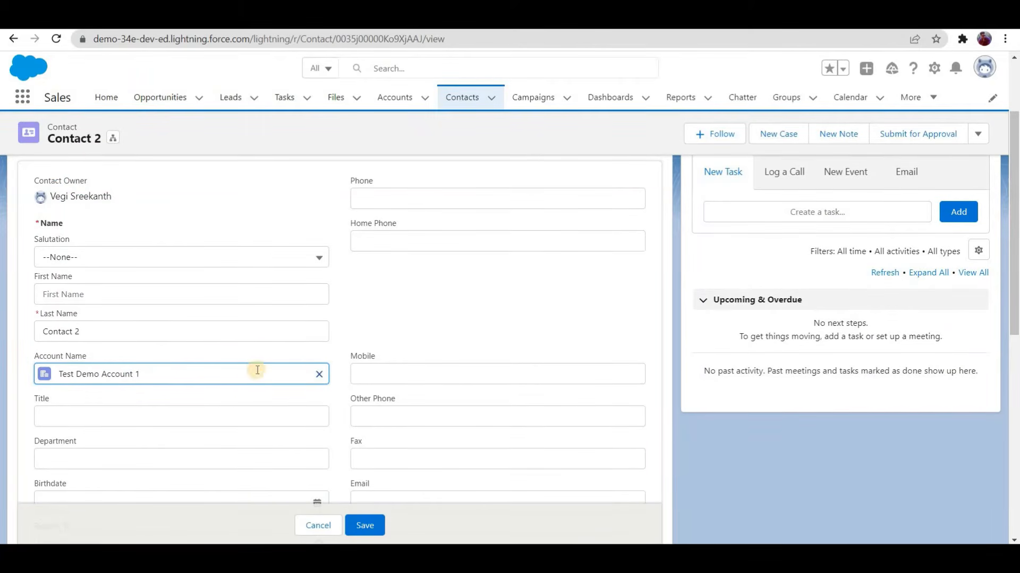
left_click(319, 374)
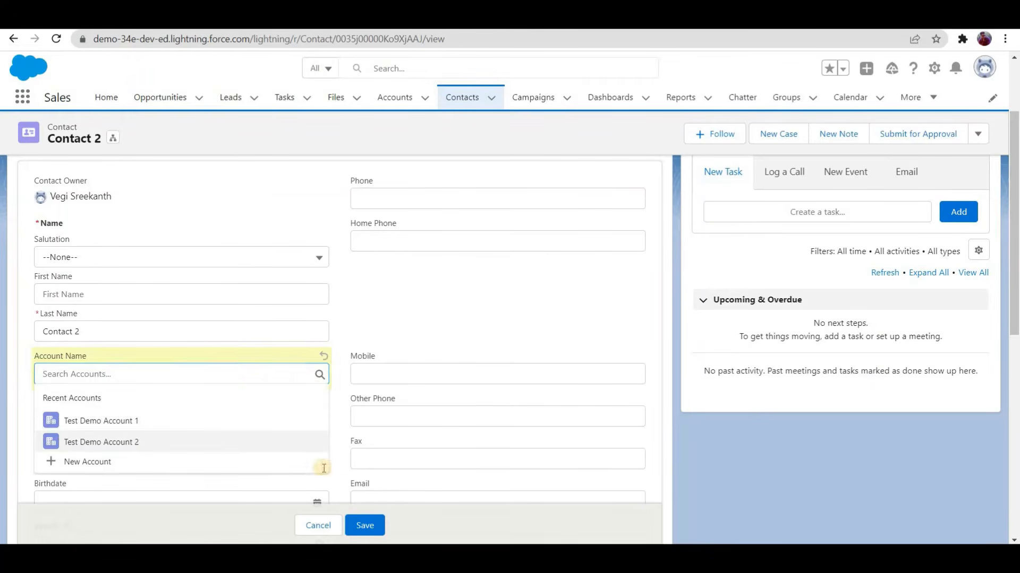
left_click(300, 443)
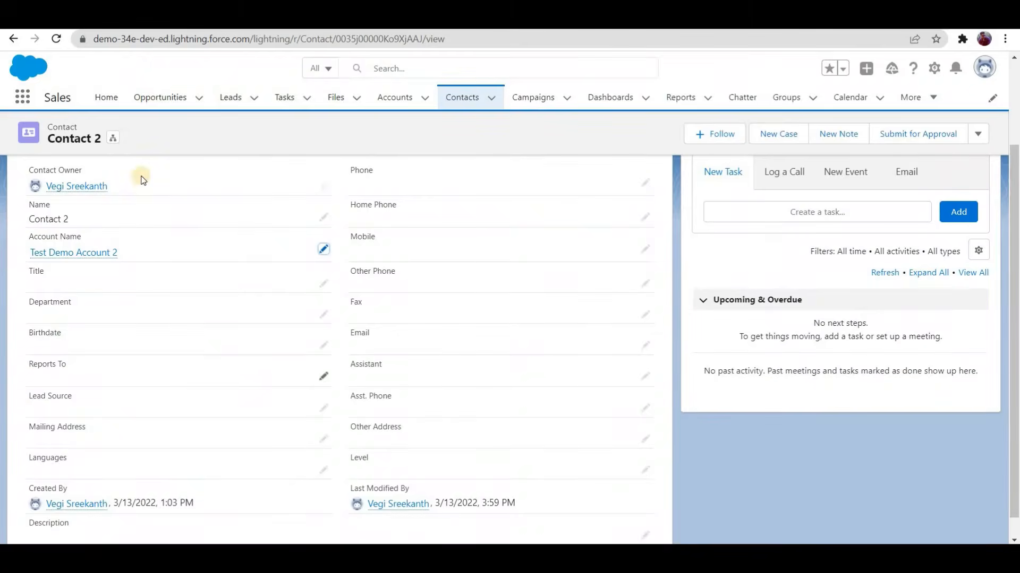
Step: Reload Contact 2 and open Test Demo Account 2 to check its related contacts and No Of Contacts field
scroll(140, 177, "up", 3)
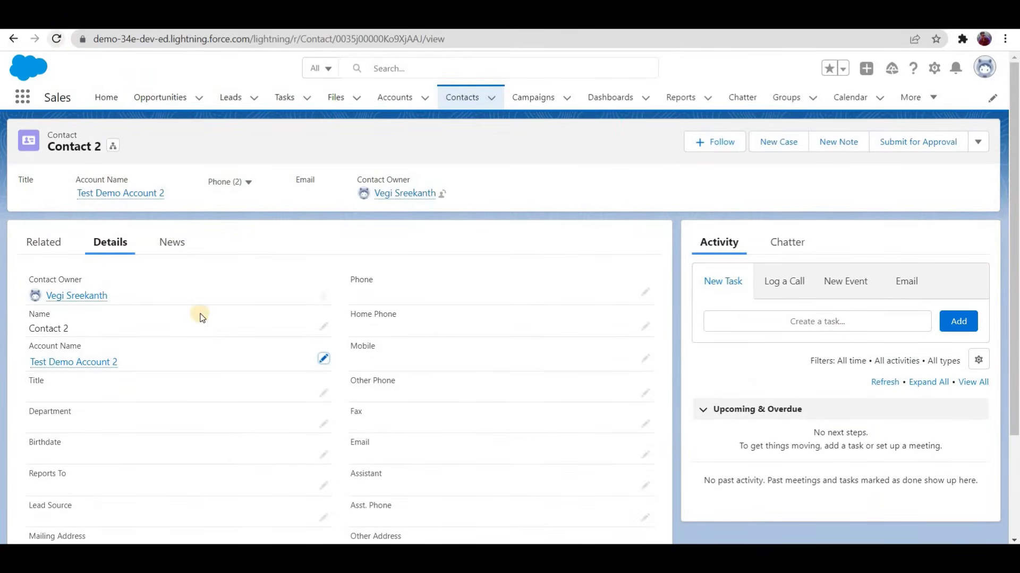
key("F5")
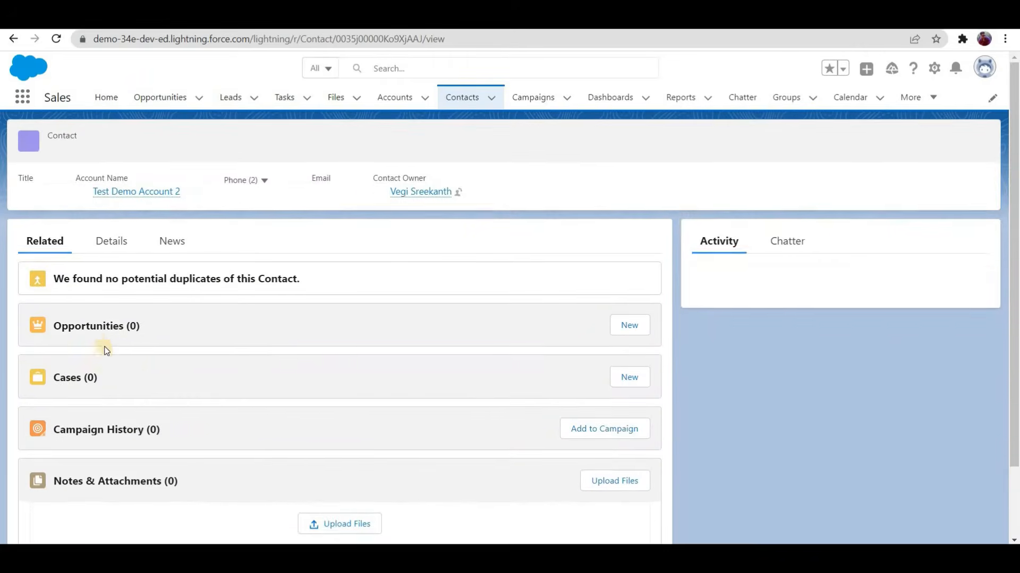
scroll(112, 280, "down", 2)
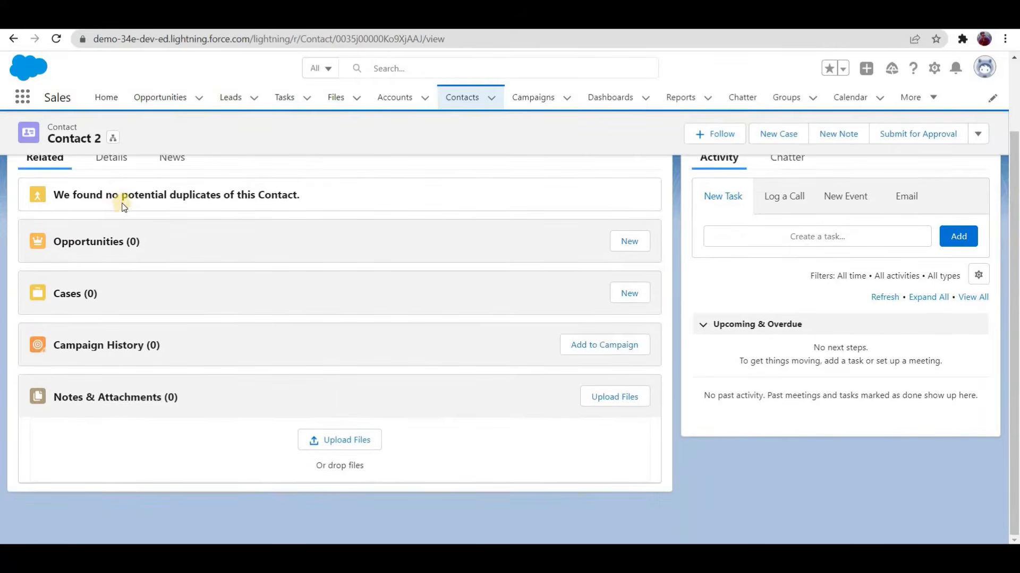
scroll(123, 204, "up", 2)
left_click(120, 195)
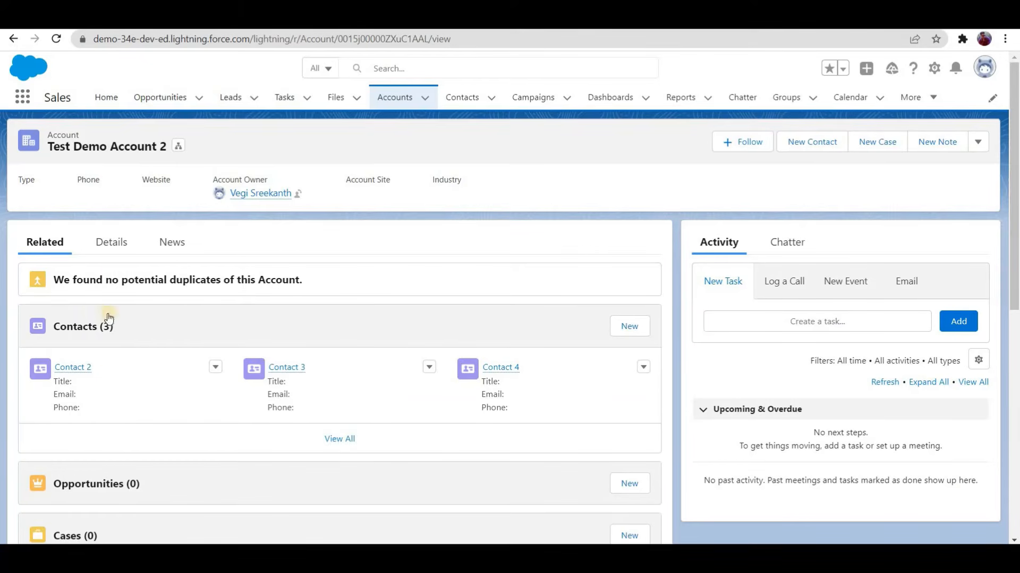
left_click(113, 246)
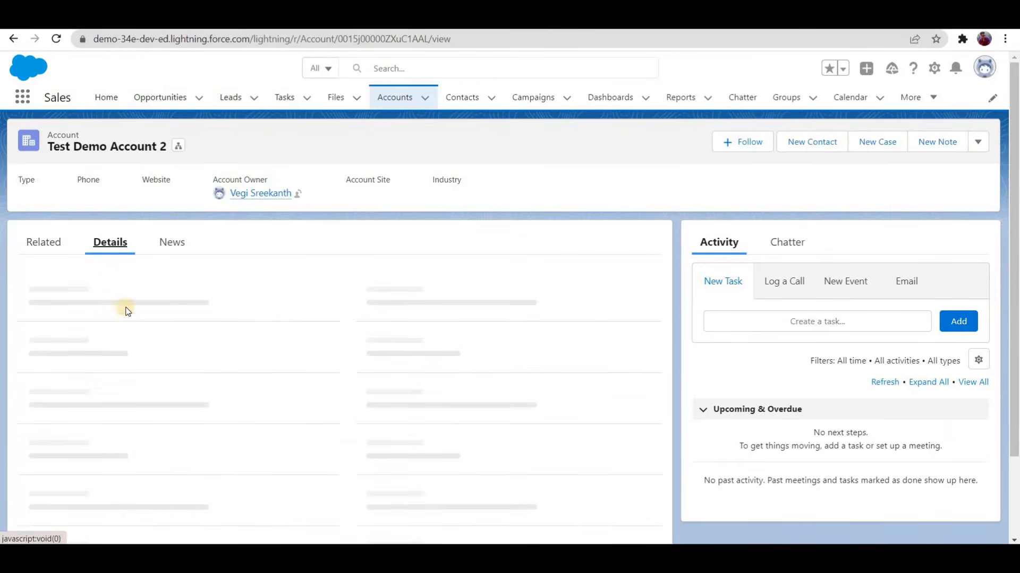
scroll(42, 419, "down", 3)
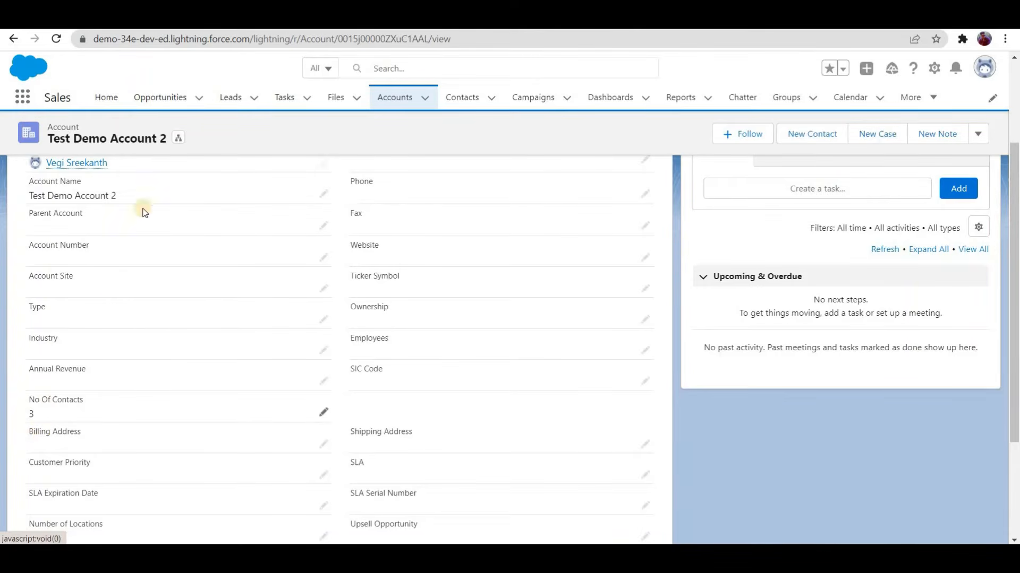
Step: Check the No Of Contacts field and related contacts of Test Demo Account 1
scroll(138, 152, "up", 3)
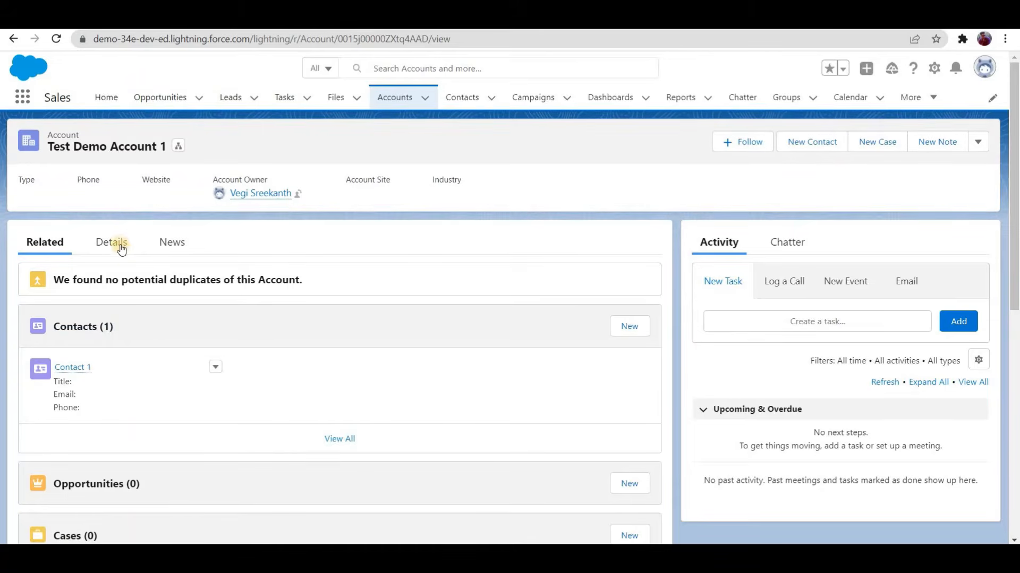
scroll(32, 408, "down", 3)
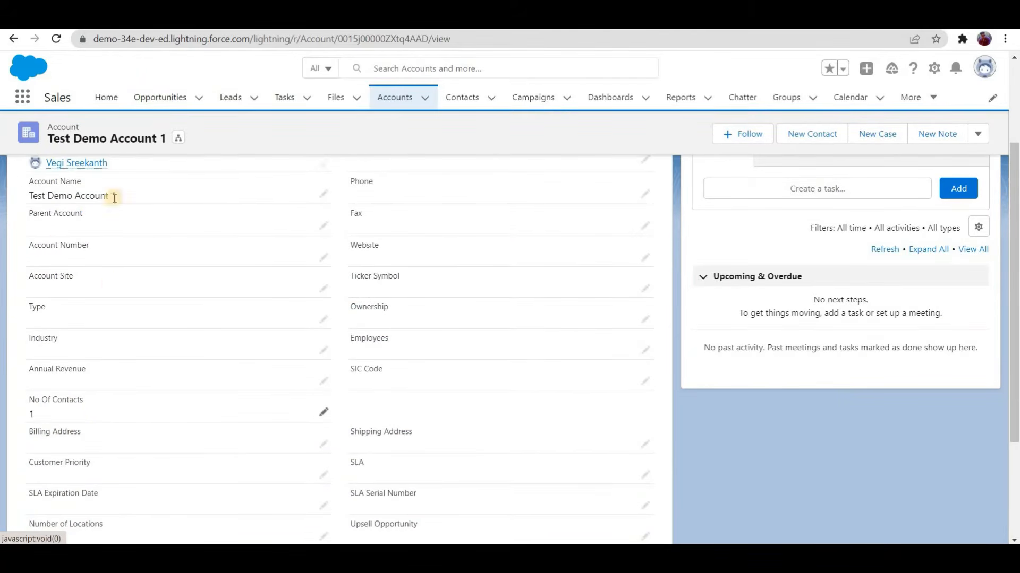
scroll(72, 377, "up", 3)
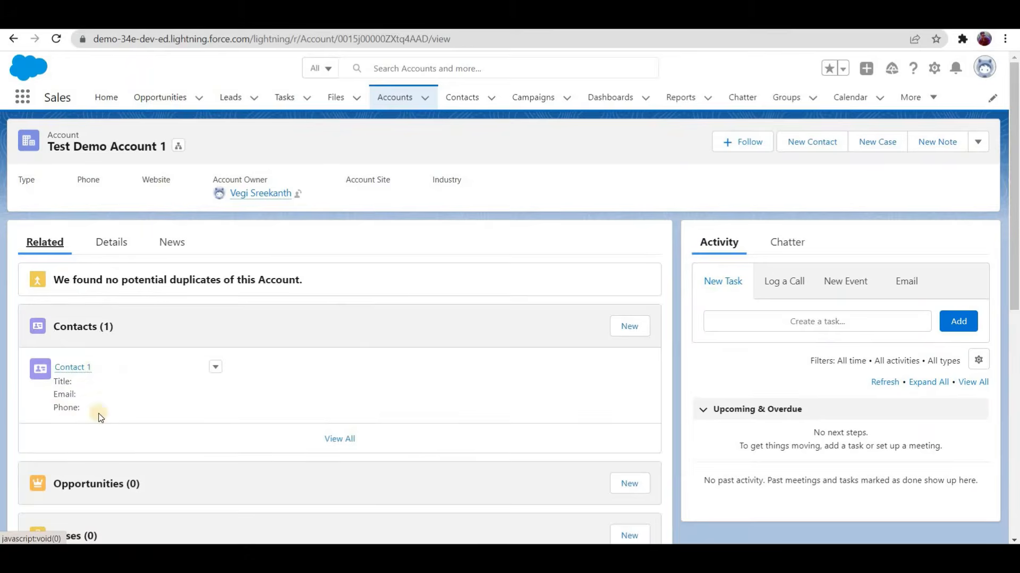
Step: Change Contact 1's account name to Test Demo Account 2 and save the contact
left_click(215, 368)
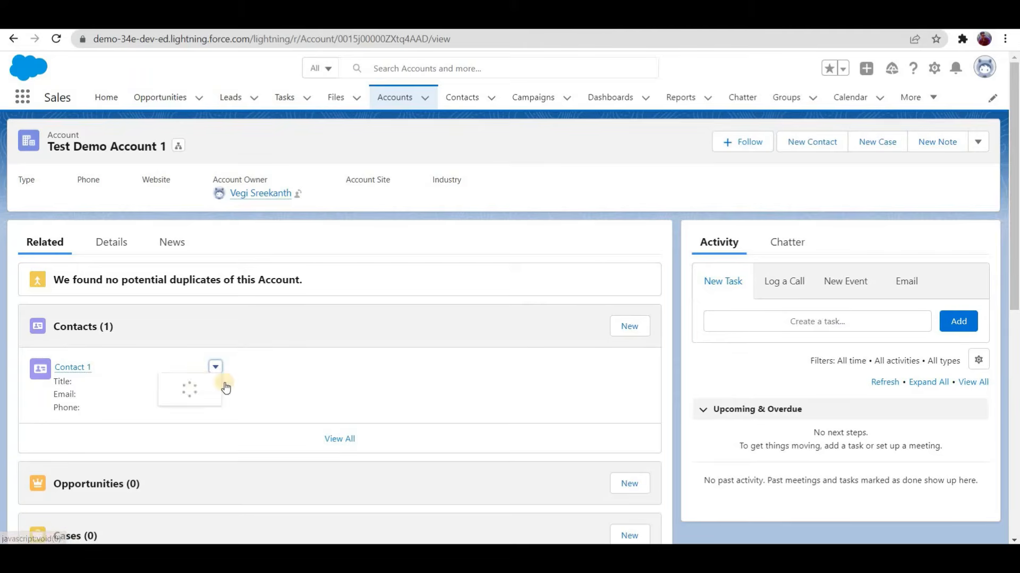
left_click(223, 391)
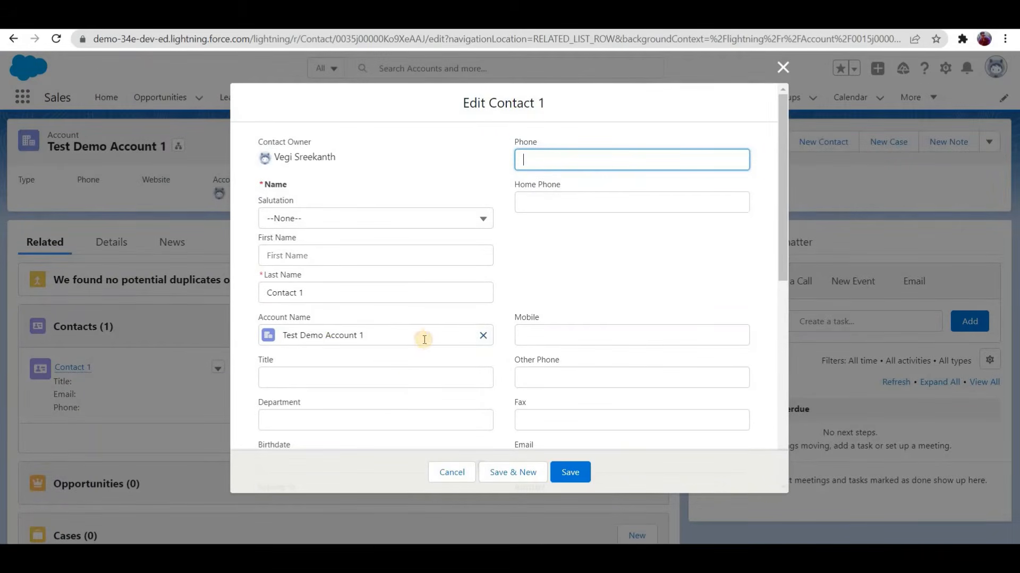
left_click(483, 335)
left_click(383, 403)
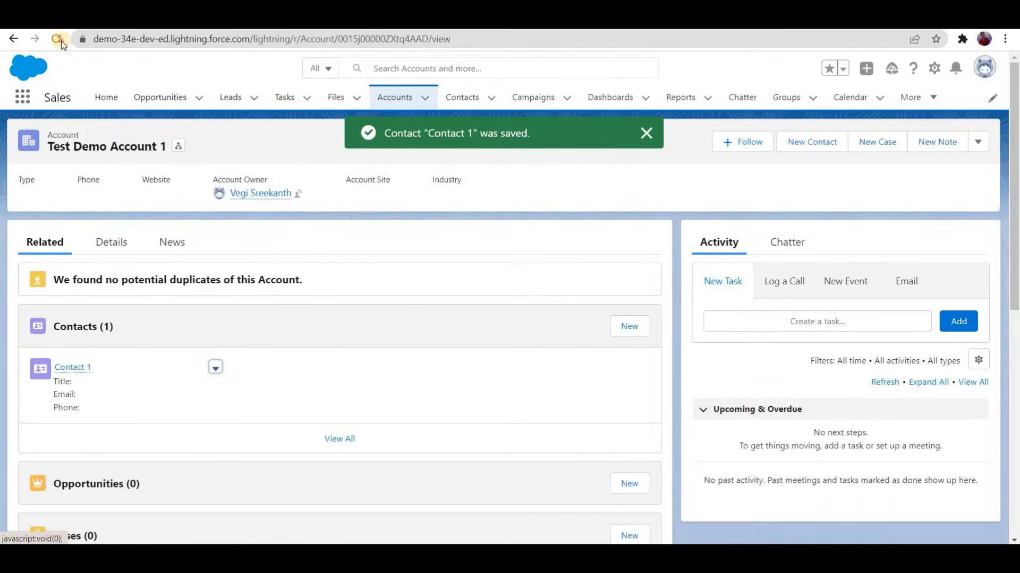
Step: Reload Test Demo Account 1 and check the No Of Contacts field in its details
left_click(57, 39)
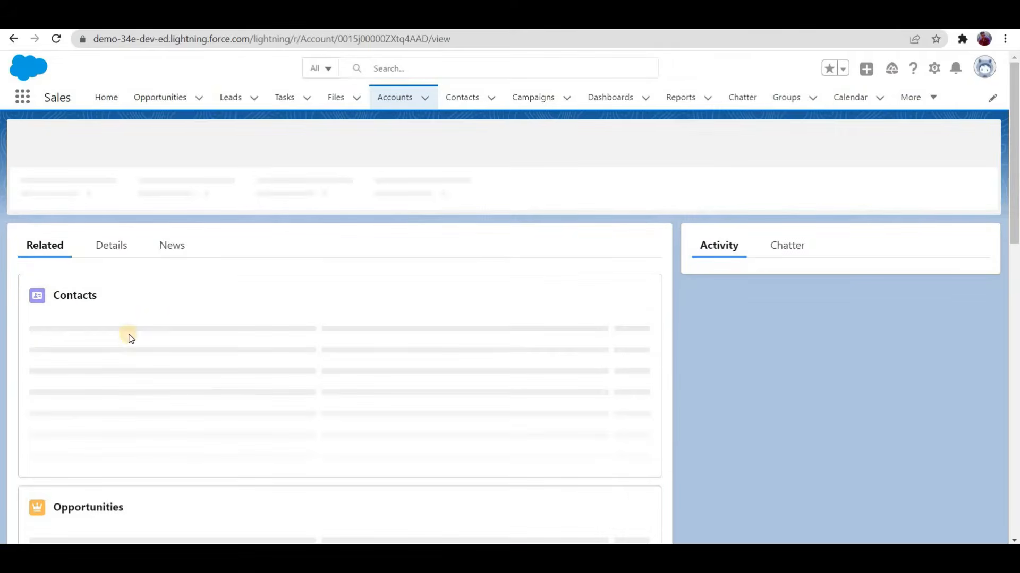
left_click(110, 249)
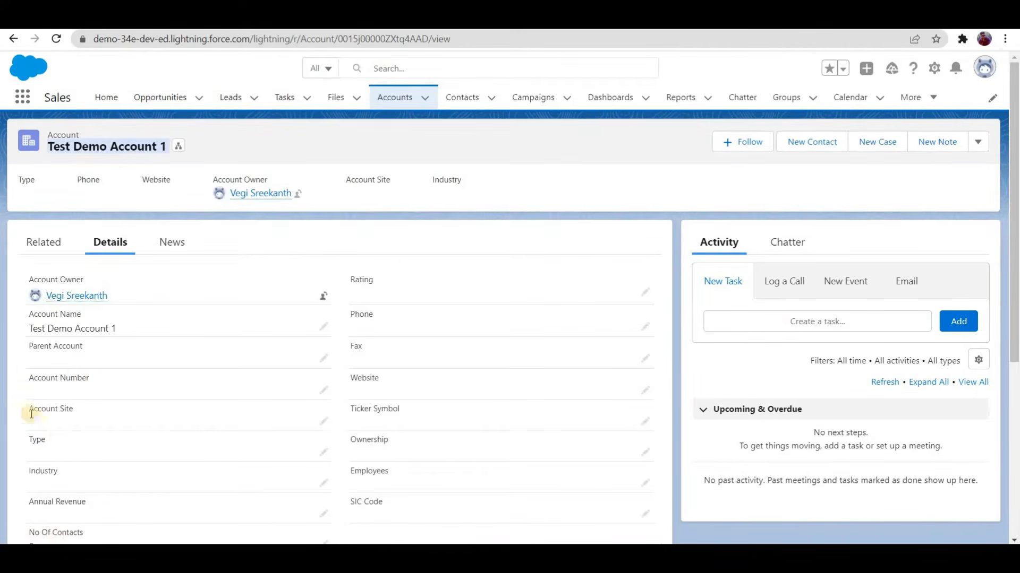
scroll(65, 381, "down", 2)
scroll(65, 381, "down", 1)
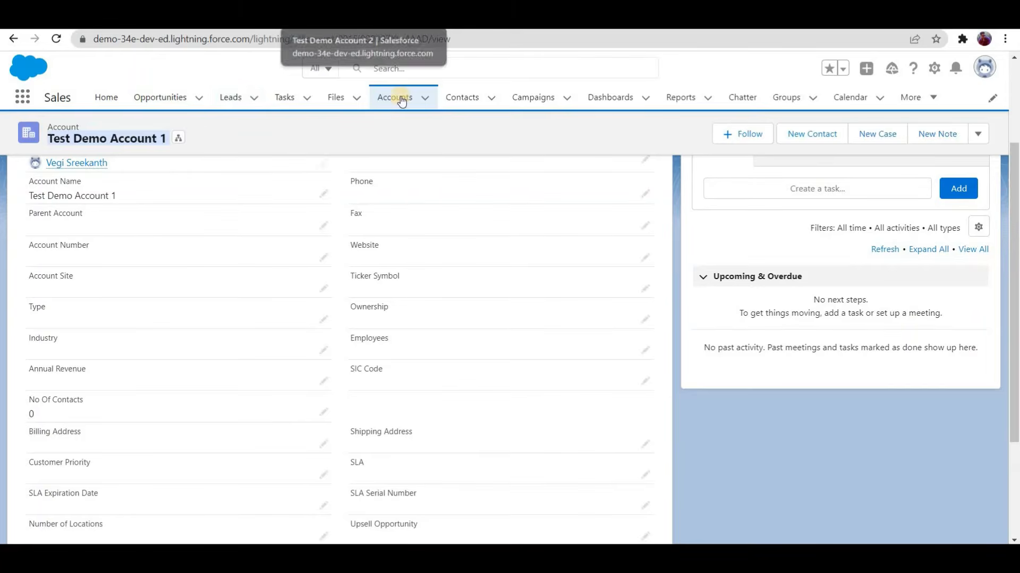
Step: Open Test Demo Account 2 and check its related contacts against the No Of Contacts field
left_click(383, 102)
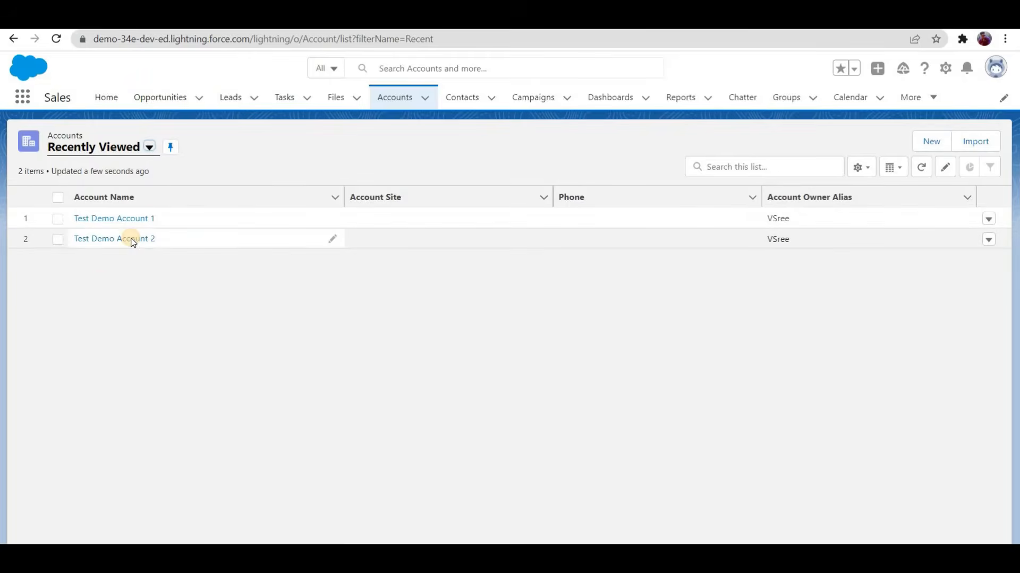
left_click(130, 236)
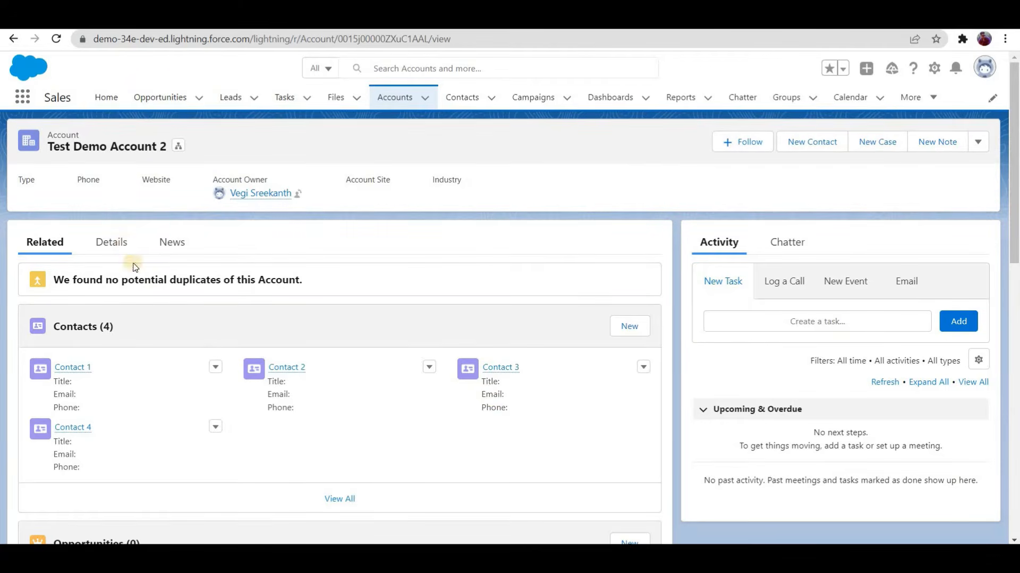
left_click(114, 243)
scroll(34, 412, "down", 3)
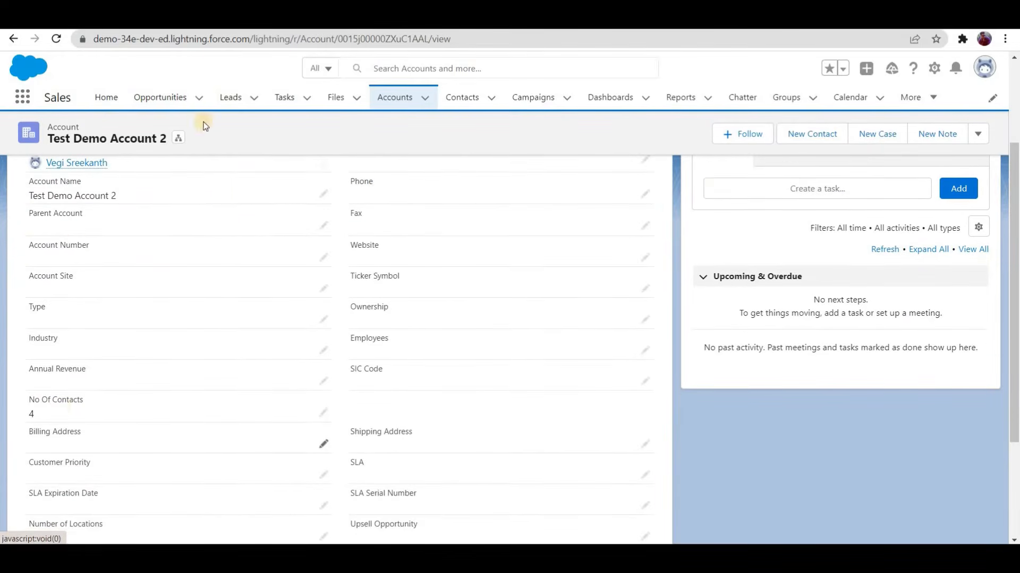
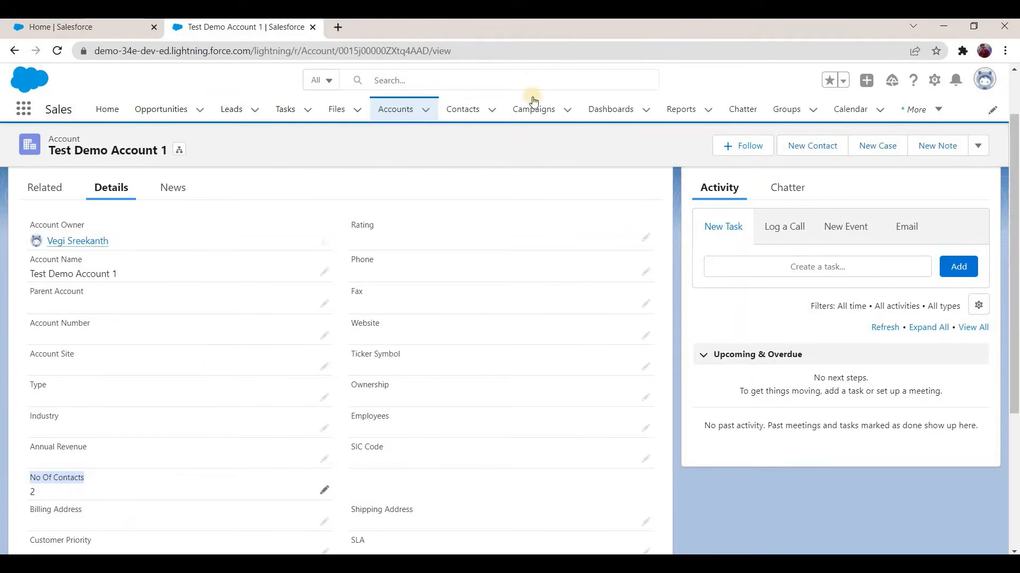
Step: Open the Account object's fields in setup and start a new custom field of type Number
left_click(934, 83)
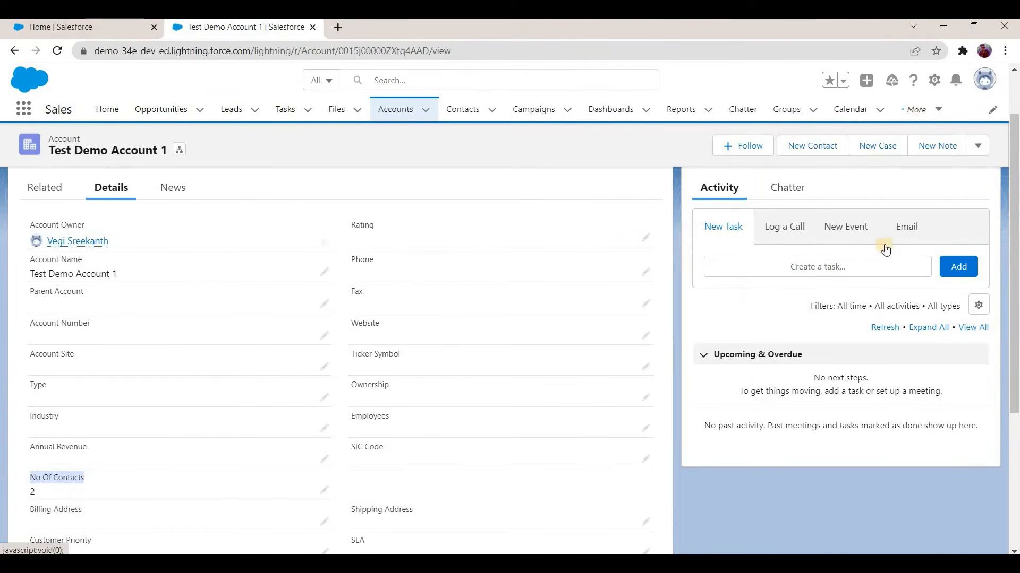
left_click(892, 256)
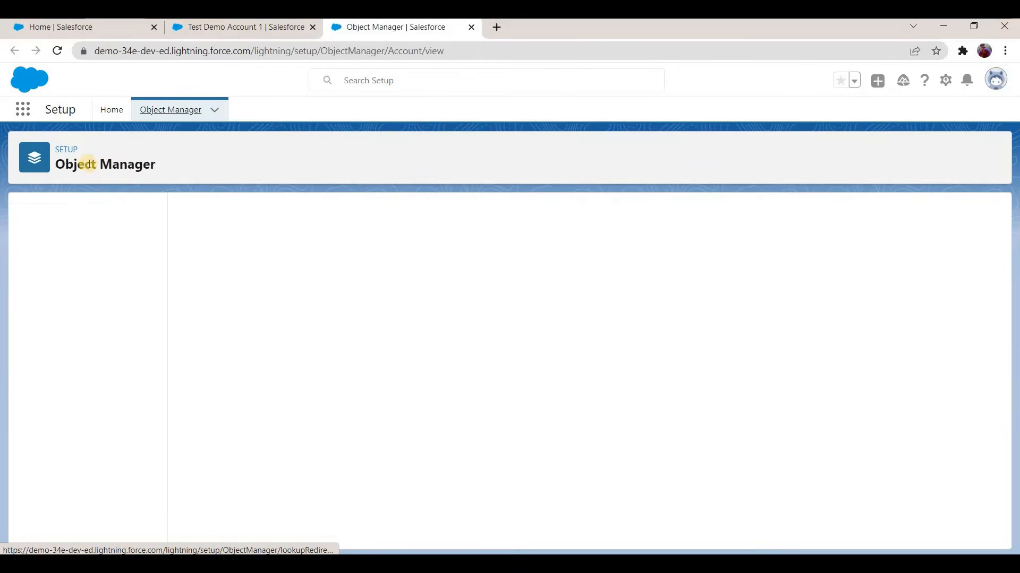
left_click(85, 239)
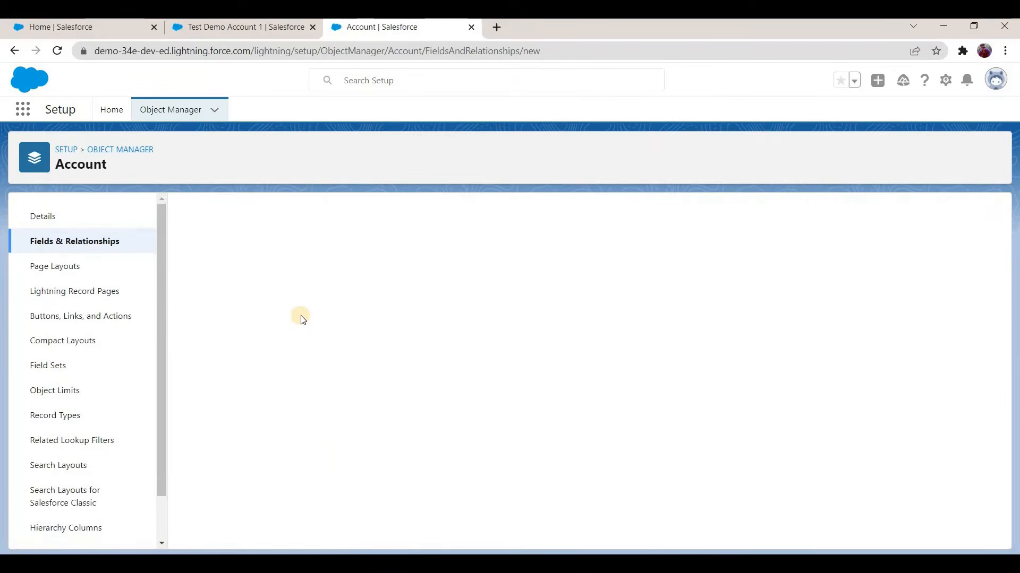
scroll(239, 402, "down", 5)
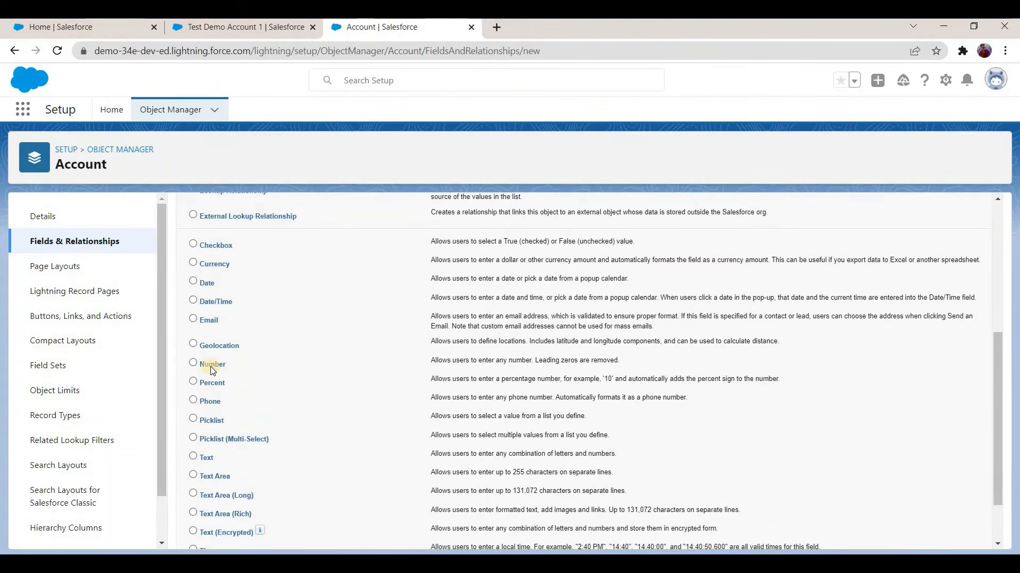
scroll(211, 367, "down", 2)
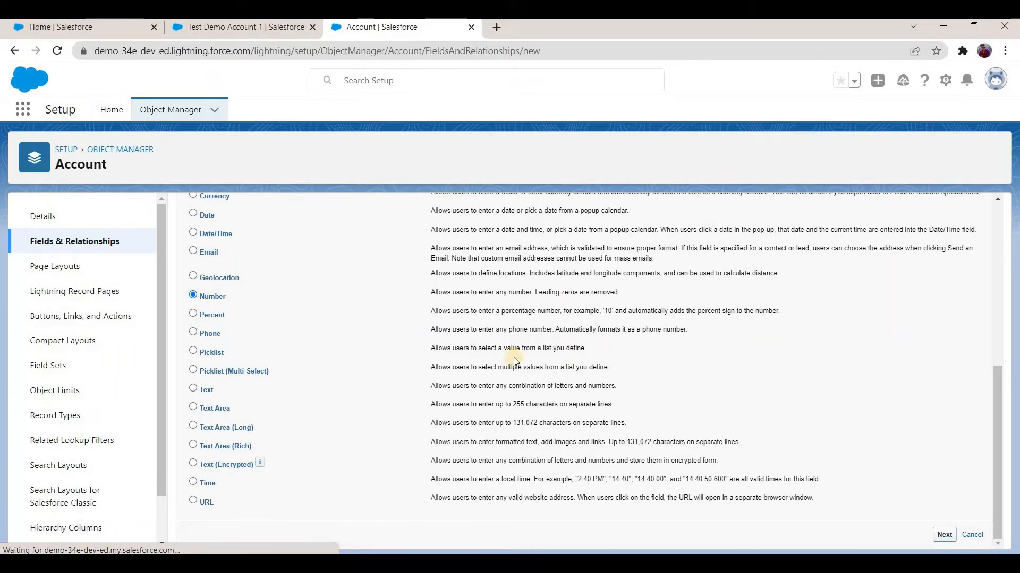
Step: Label the new Account number field "Sum of Amount on All Contacts" and let its field name fill in from the label
type("Sum of Amo")
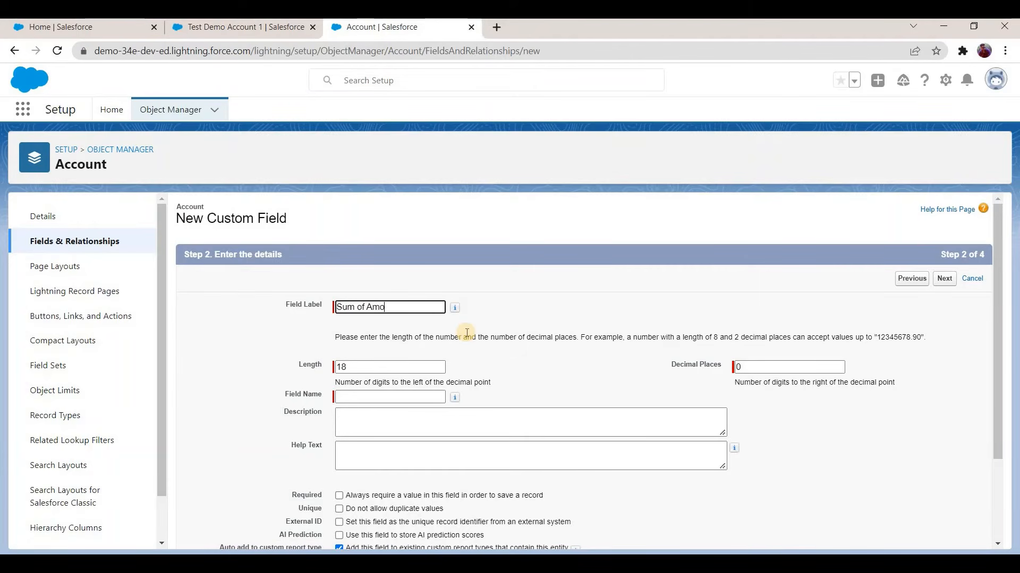
type("unt on Contacts")
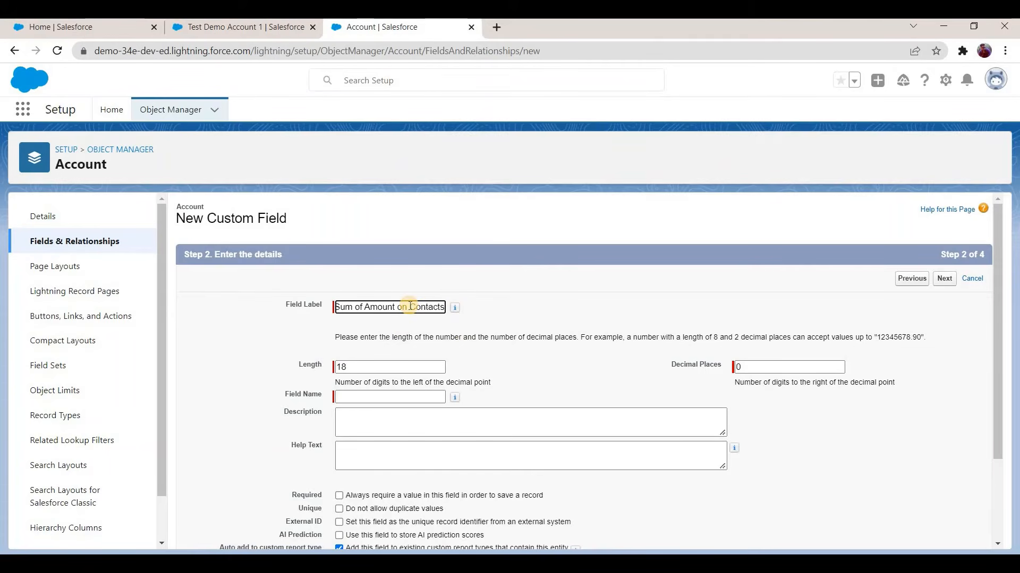
left_click(409, 307)
type("All")
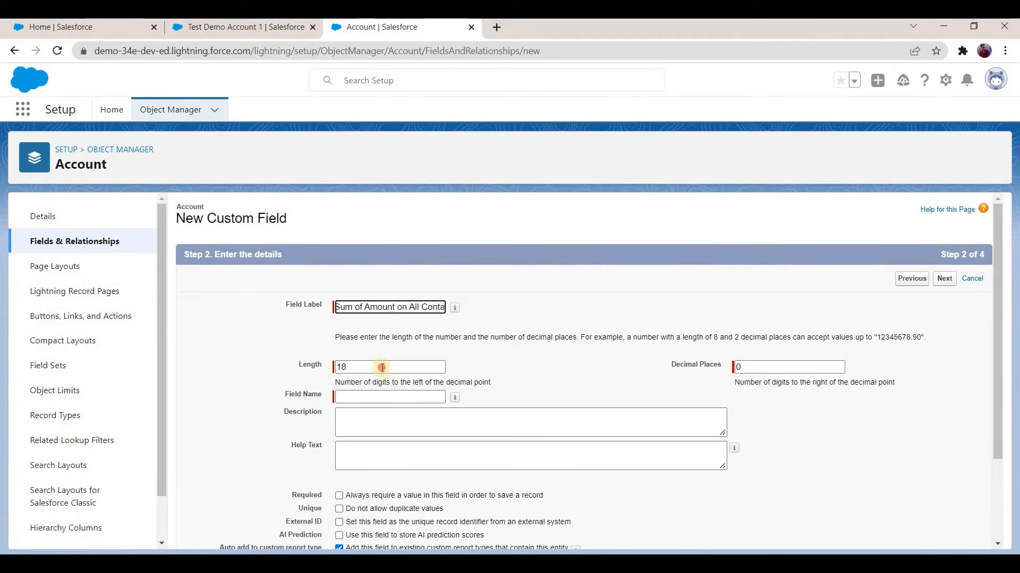
key("Tab")
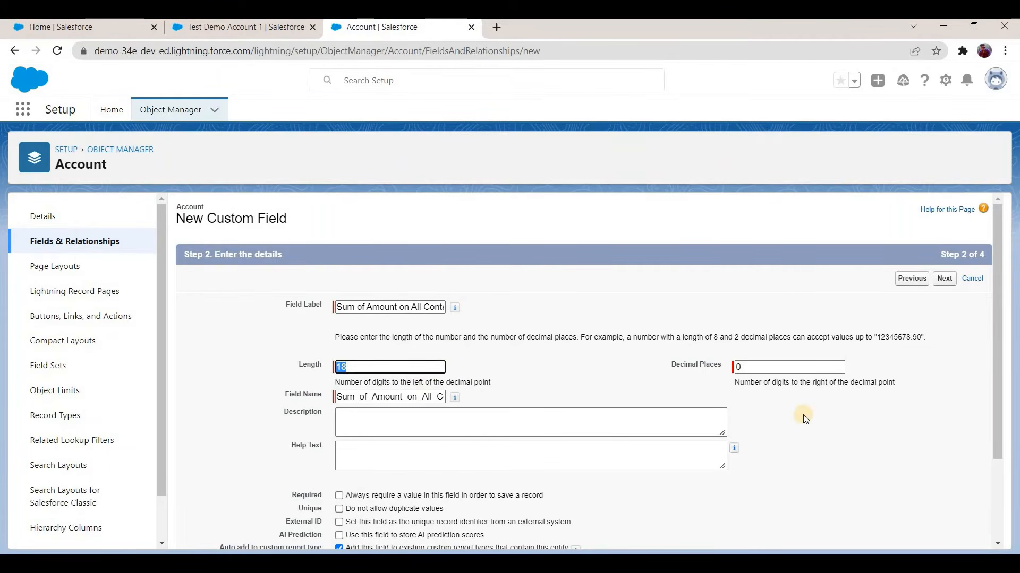
Step: Accept the default length and decimals for the new Account field, keep it on all page layouts, and save it
scroll(779, 413, "down", 2)
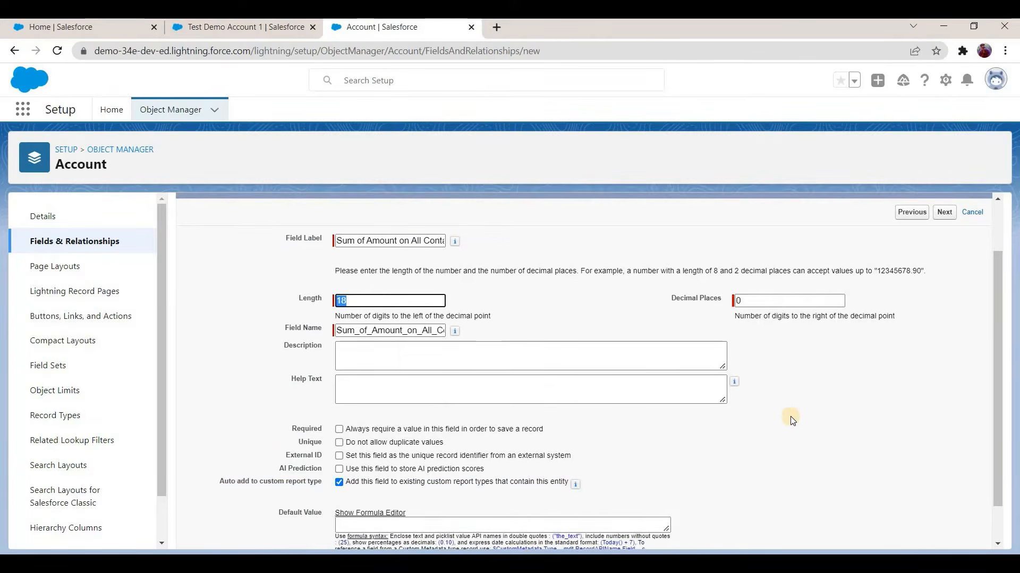
scroll(929, 297, "up", 2)
scroll(947, 285, "up", 1)
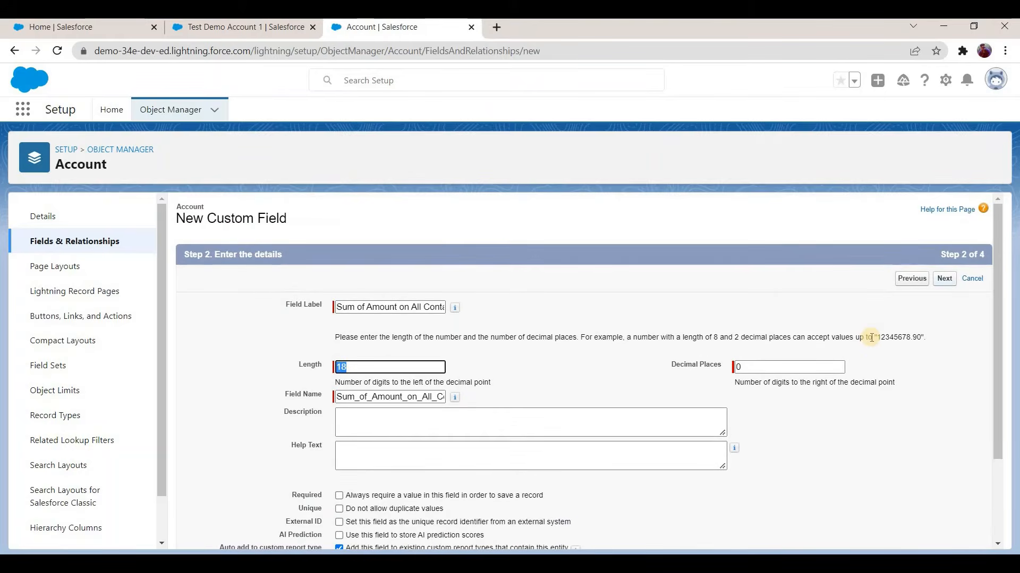
key("Return")
left_click(948, 278)
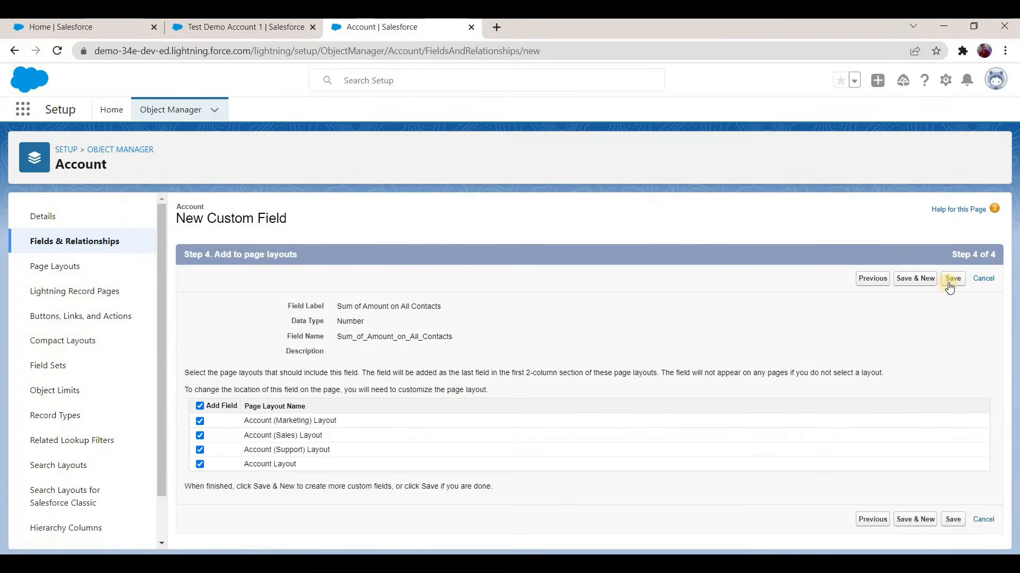
key("Return")
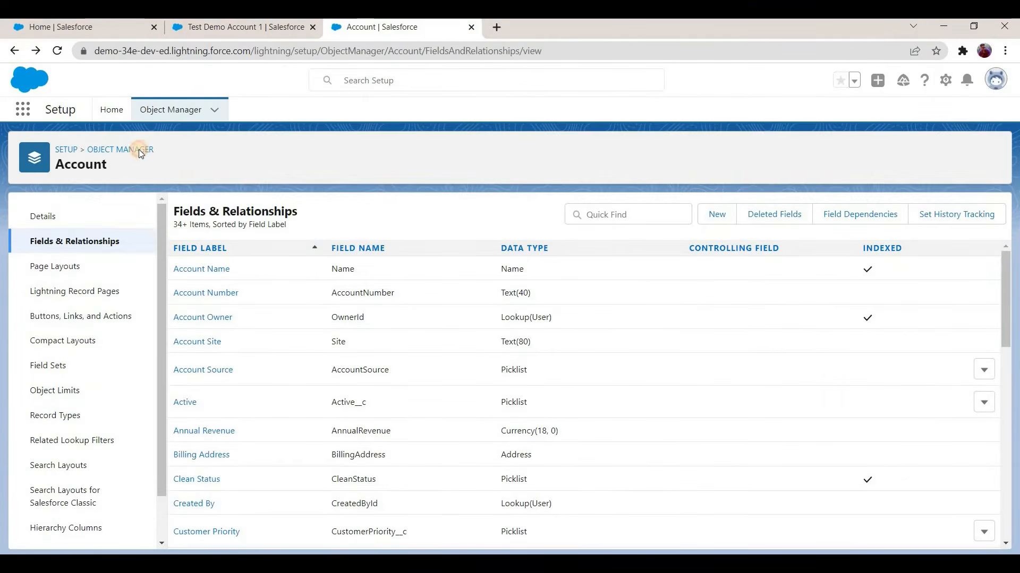
Step: Find the Contact object in Object Manager and open its Fields & Relationships
left_click(139, 150)
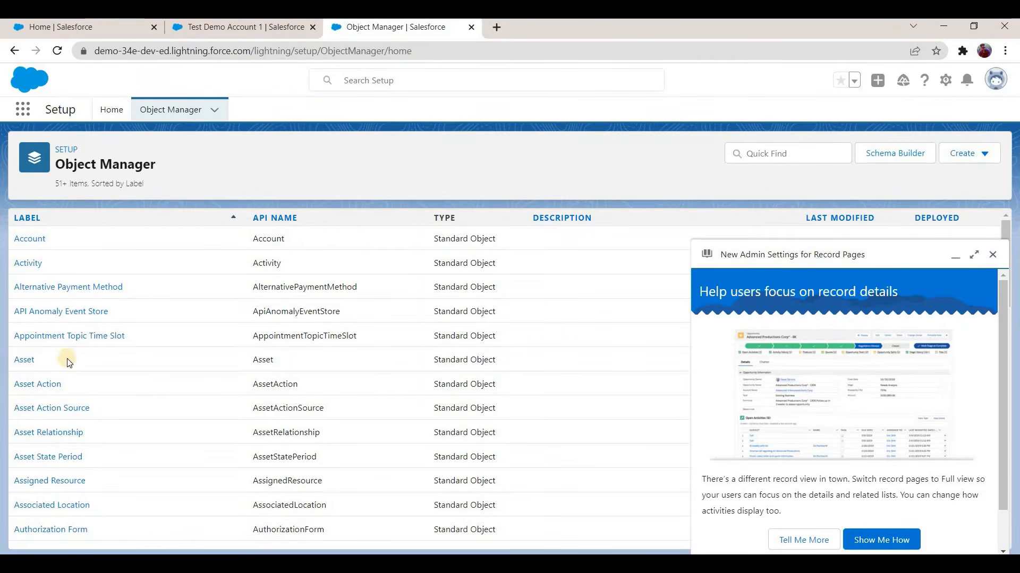
left_click(993, 255)
scroll(748, 319, "down", 3)
left_click(776, 158)
type("contact")
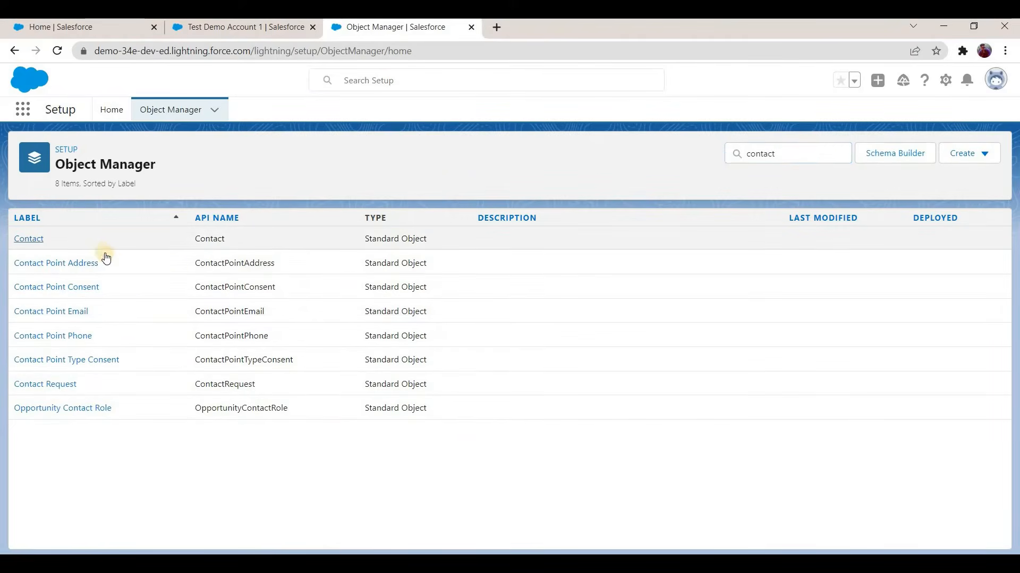
left_click(29, 239)
left_click(101, 248)
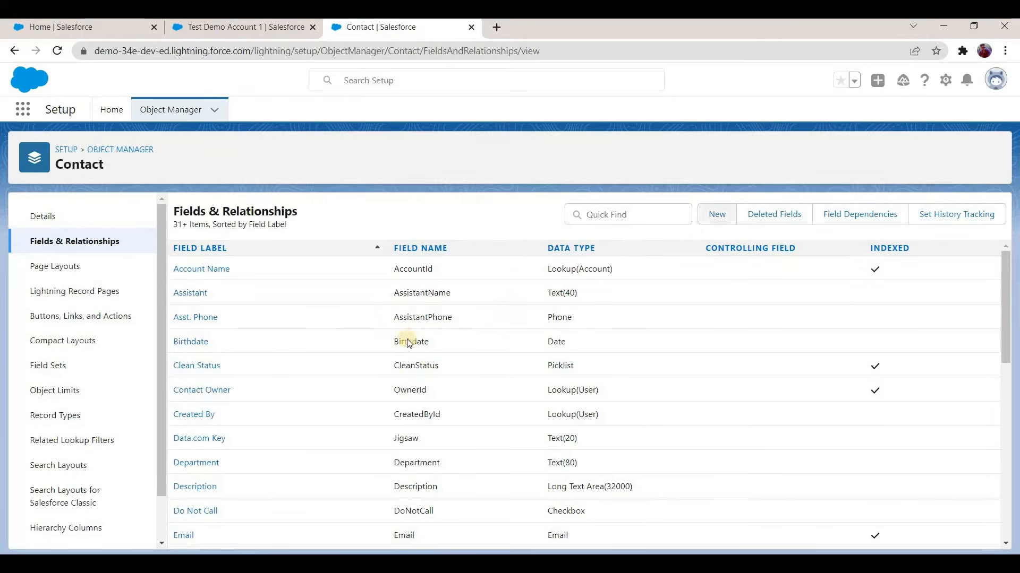
Step: Create a Number field labelled Amount on the Contact object with default settings and save it
scroll(224, 385, "down", 1)
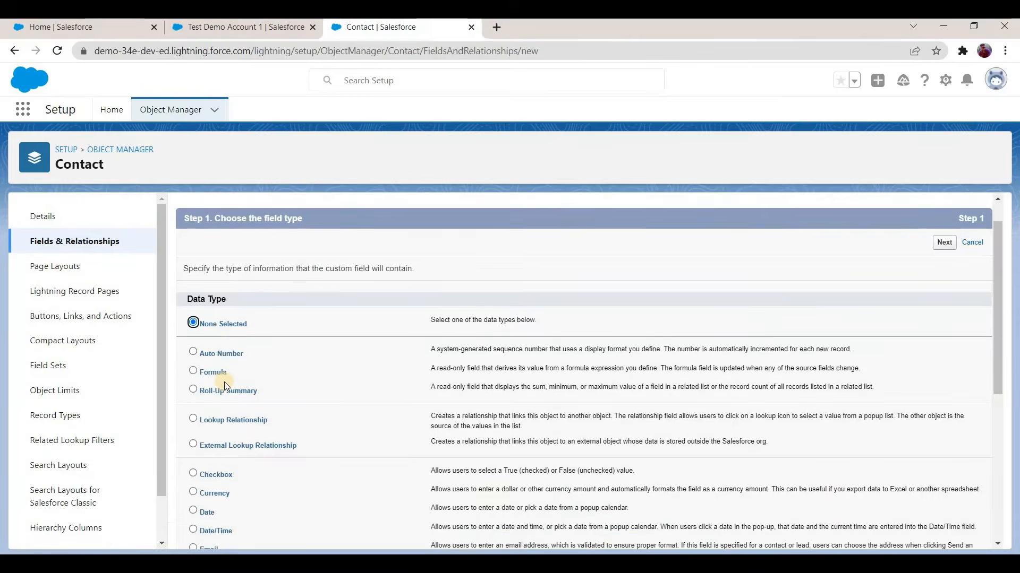
scroll(224, 381, "down", 5)
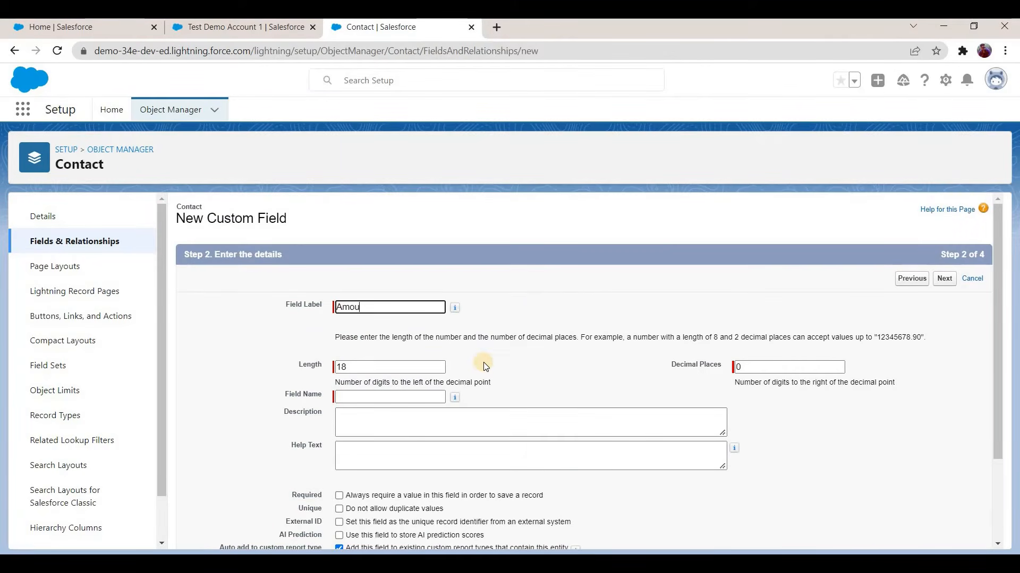
left_click(425, 344)
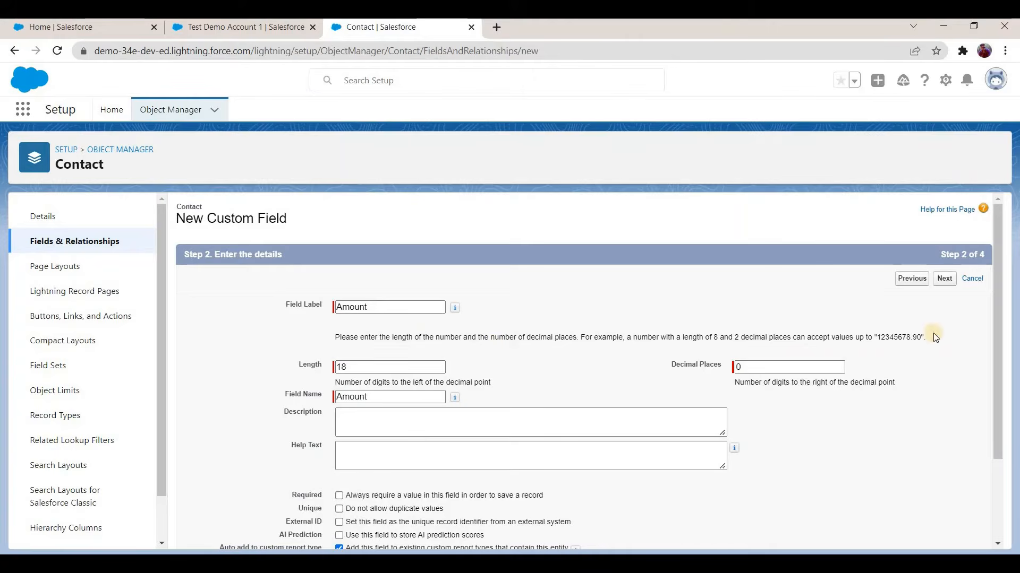
key("Return")
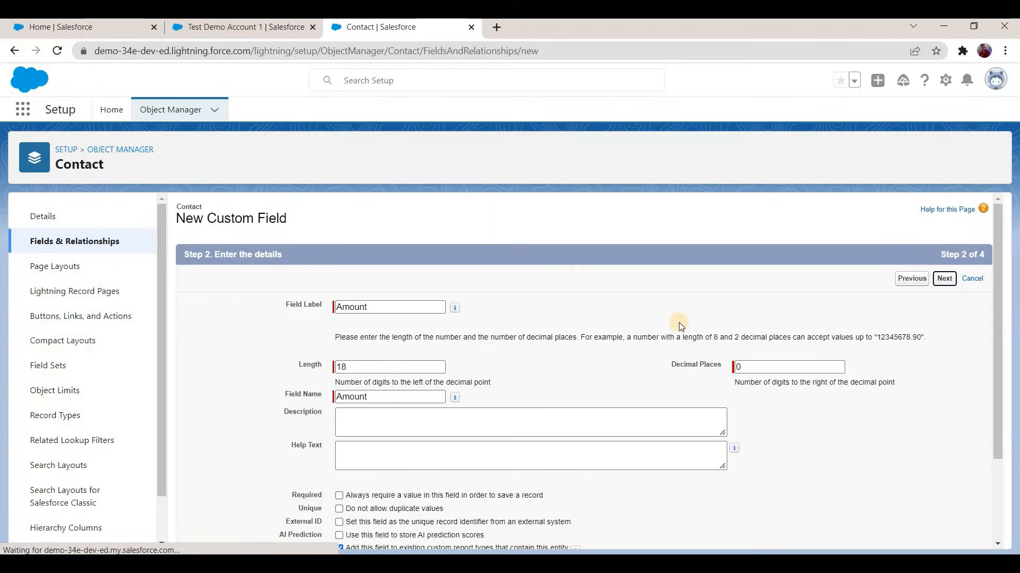
left_click(945, 281)
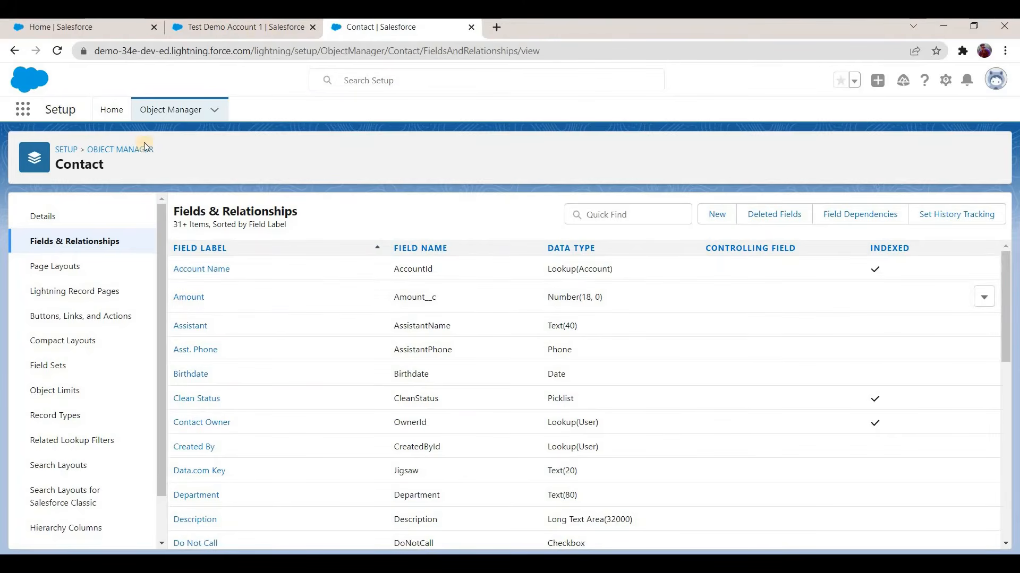
Step: Reload Test Demo Account 1 and check its details for the Sum of Amount on All Contacts field
left_click(239, 27)
left_click(121, 254)
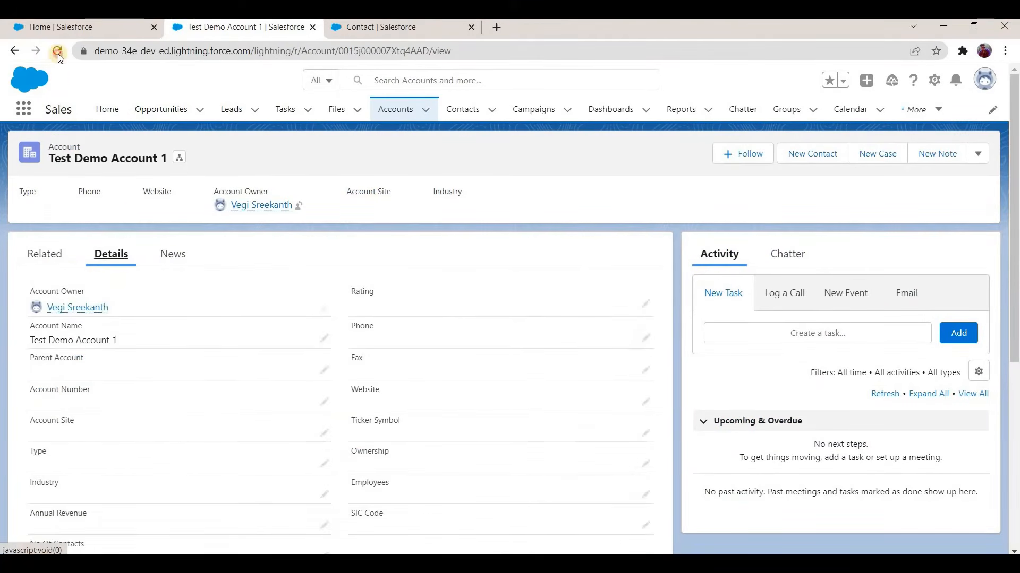
key("F5")
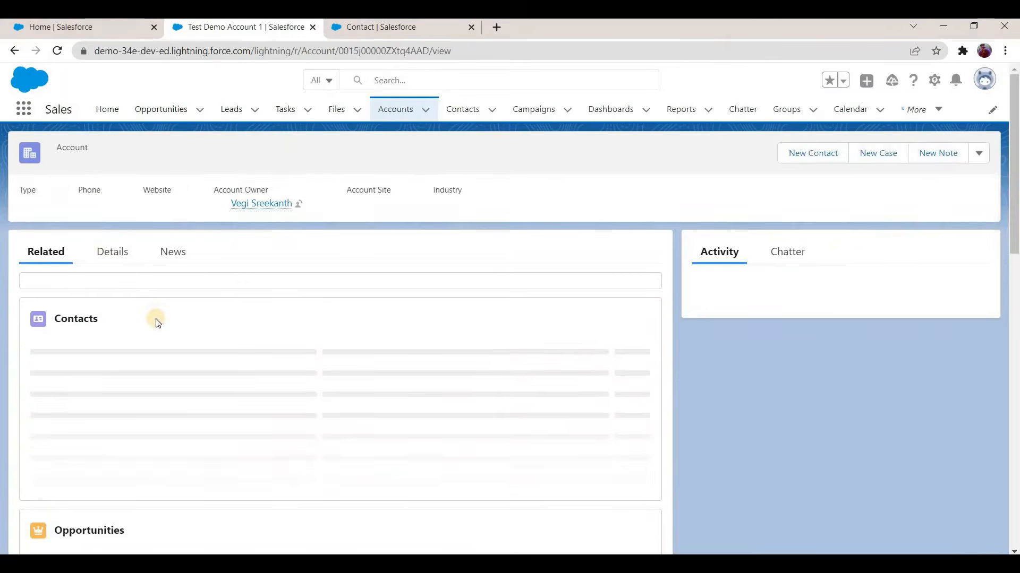
scroll(128, 337, "down", 3)
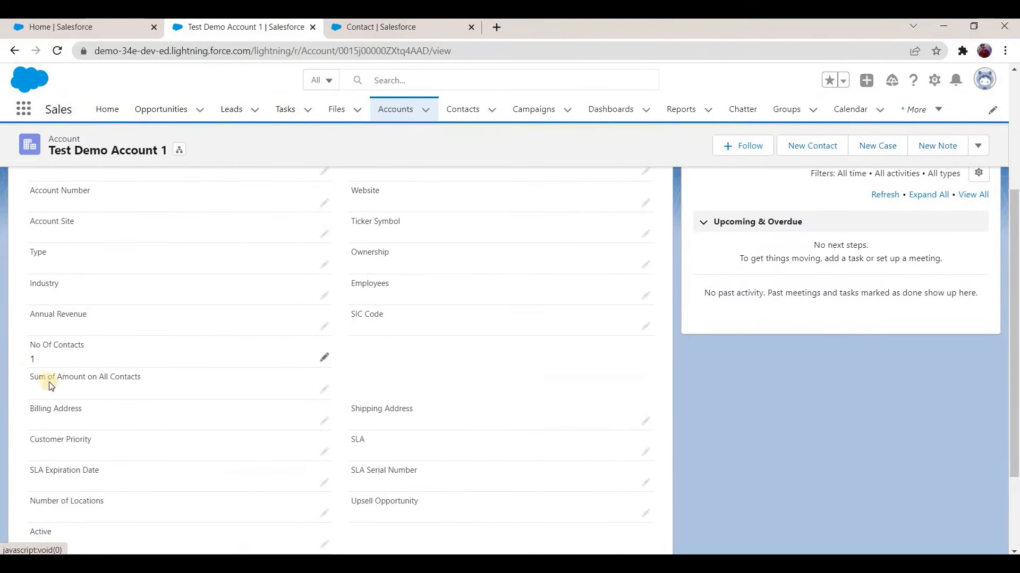
left_click_drag(31, 376, 152, 388)
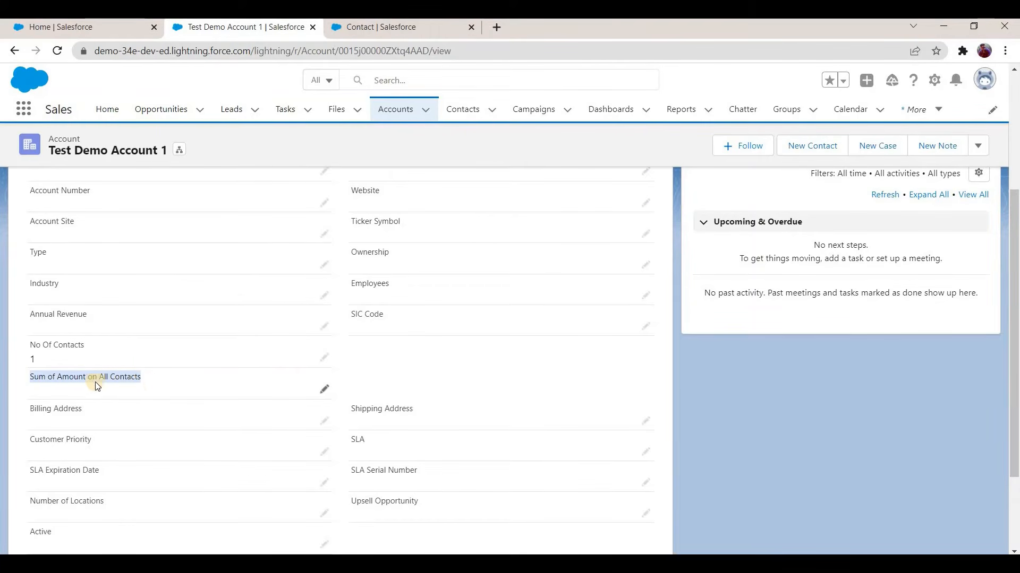
Step: Open Contact 4 from the account's related contacts in a new tab and check its details for the Amount field
scroll(55, 258, "up", 4)
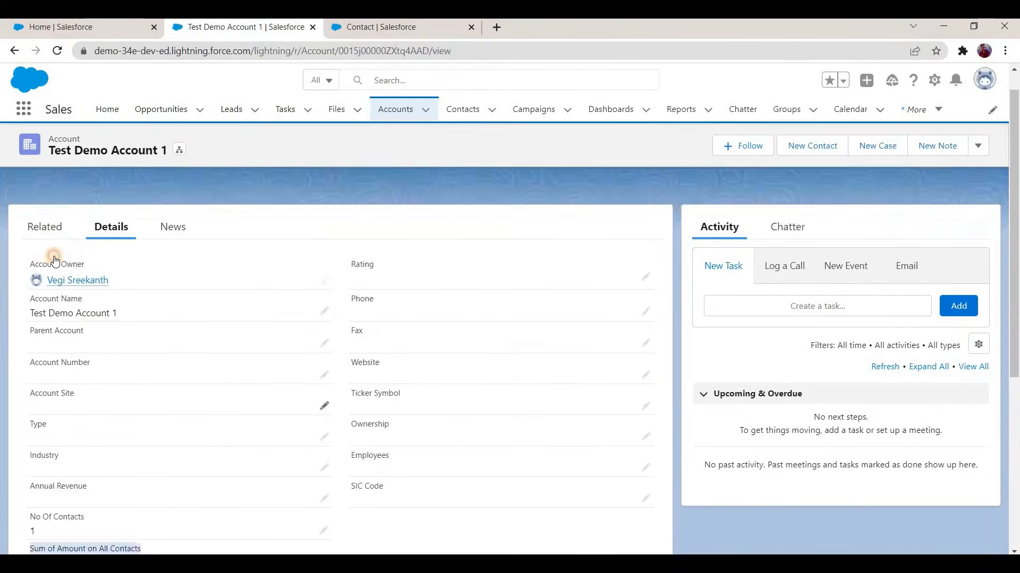
left_click(55, 258)
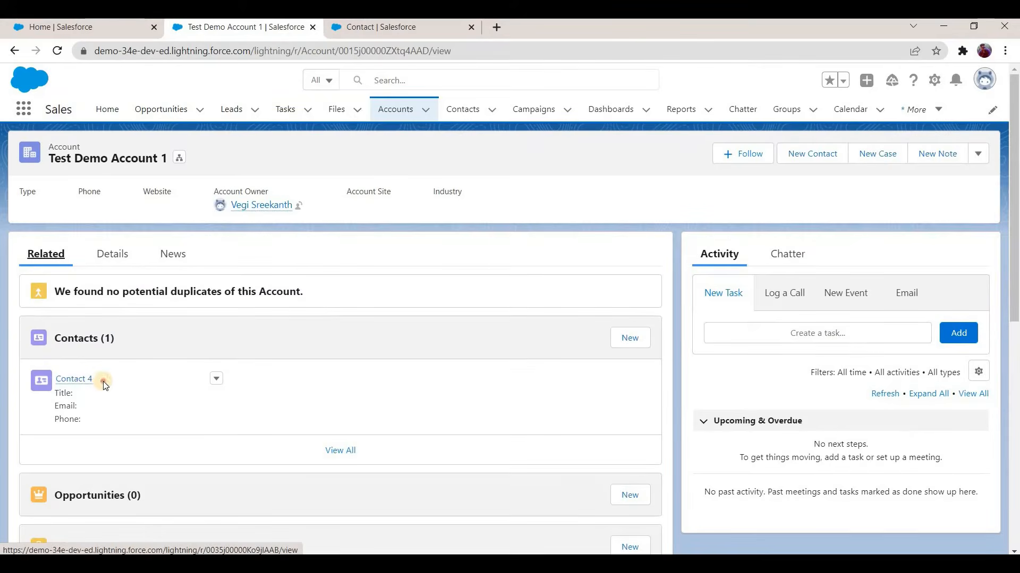
right_click(82, 377)
left_click(508, 27)
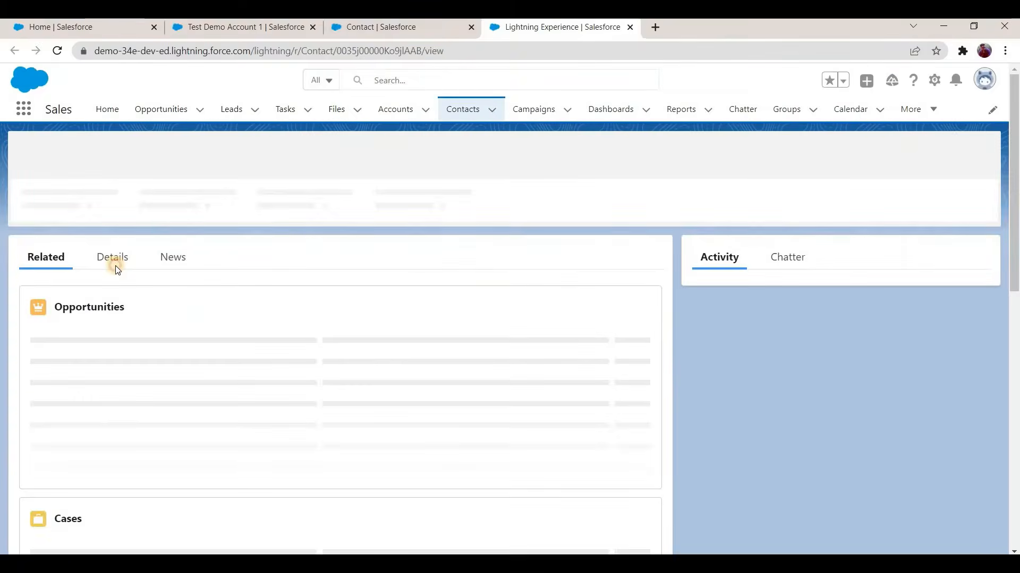
left_click(114, 261)
scroll(117, 395, "down", 3)
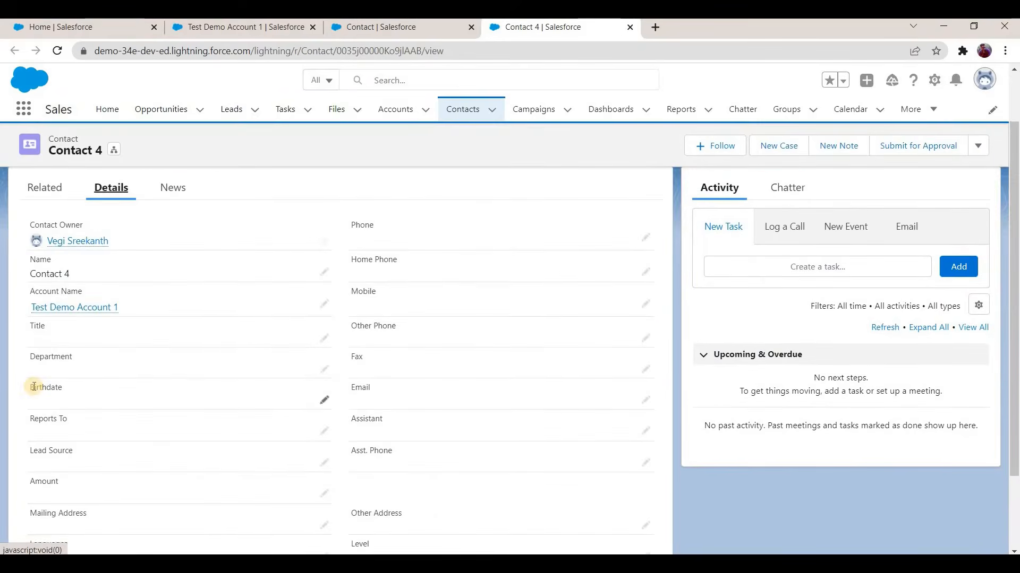
left_click_drag(118, 378, 160, 382)
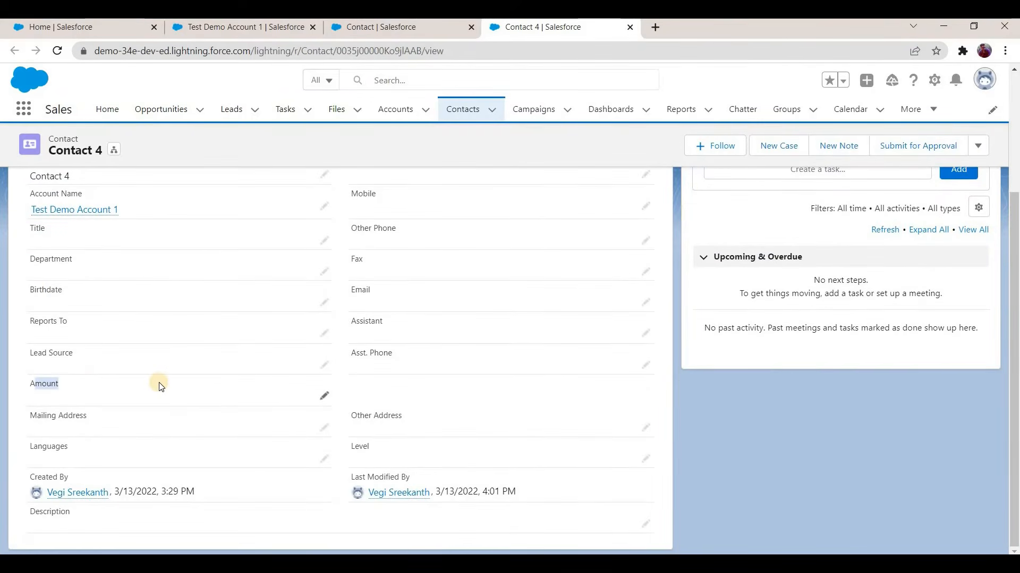
scroll(190, 403, "up", 1)
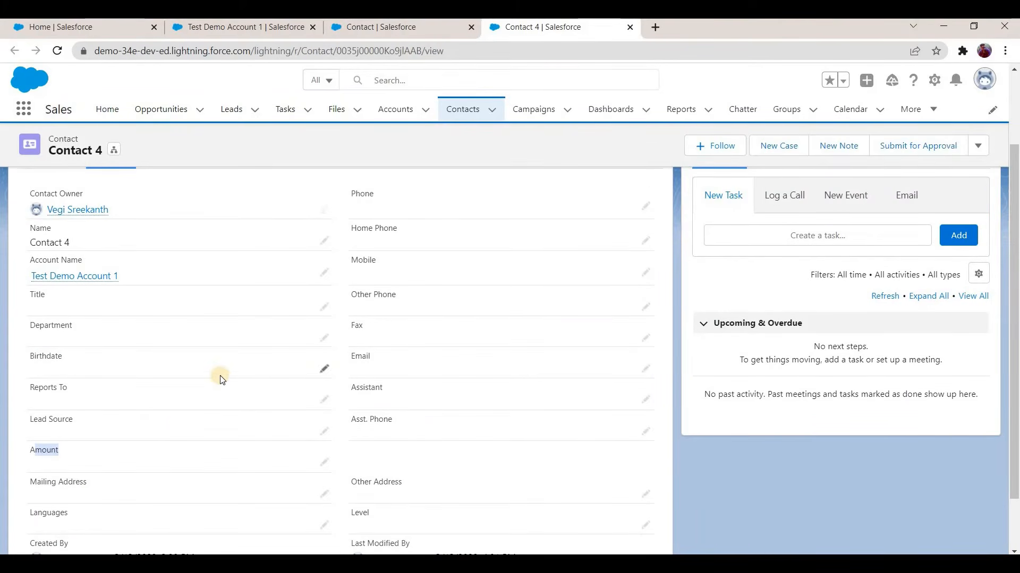
scroll(219, 423, "up", 2)
scroll(37, 392, "down", 3)
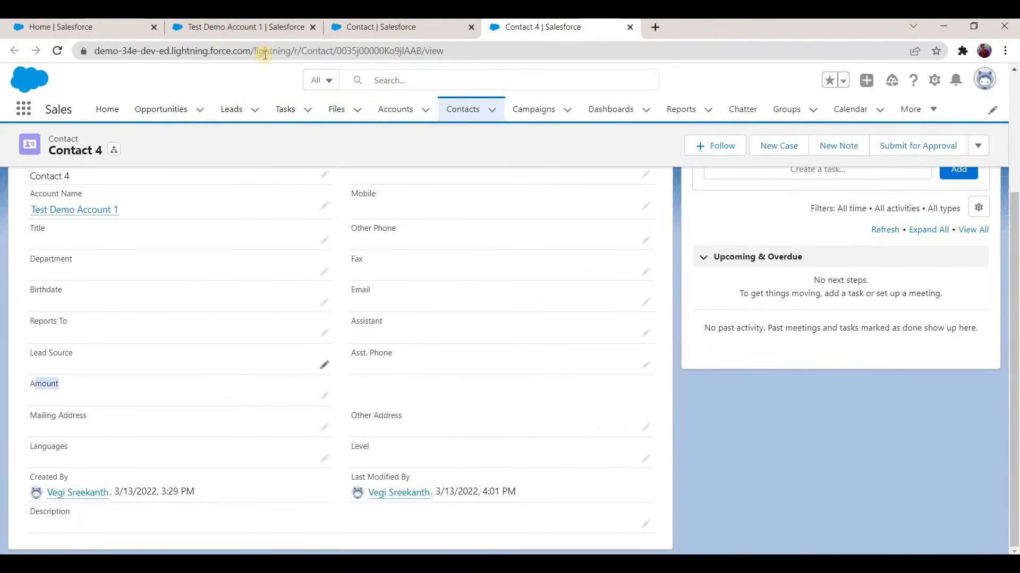
Step: Review the Sum of Amount on All Contacts field in Test Demo Account 1's details, and return to the Contact object's setup
left_click(258, 32)
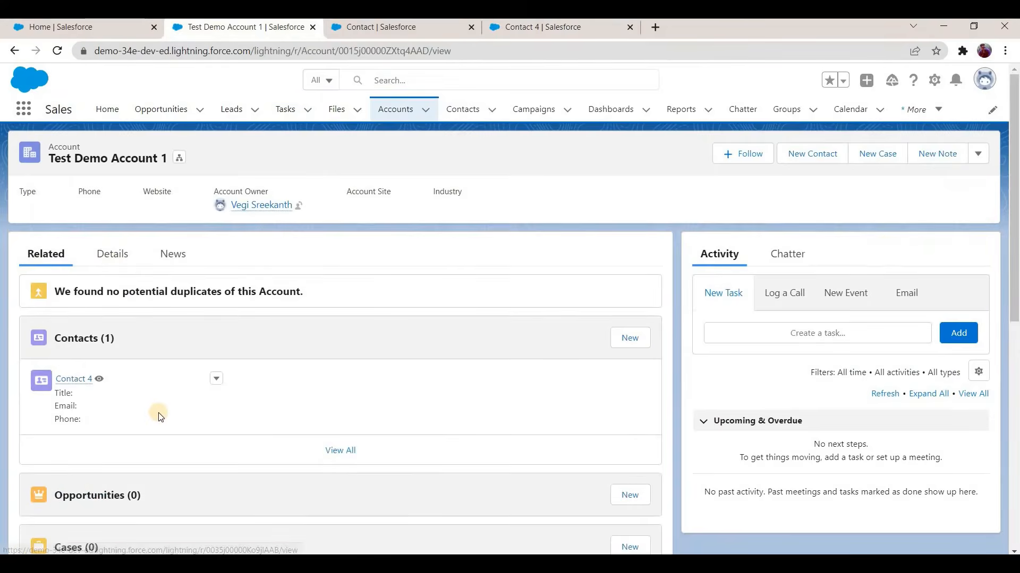
left_click(112, 254)
scroll(139, 441, "down", 2)
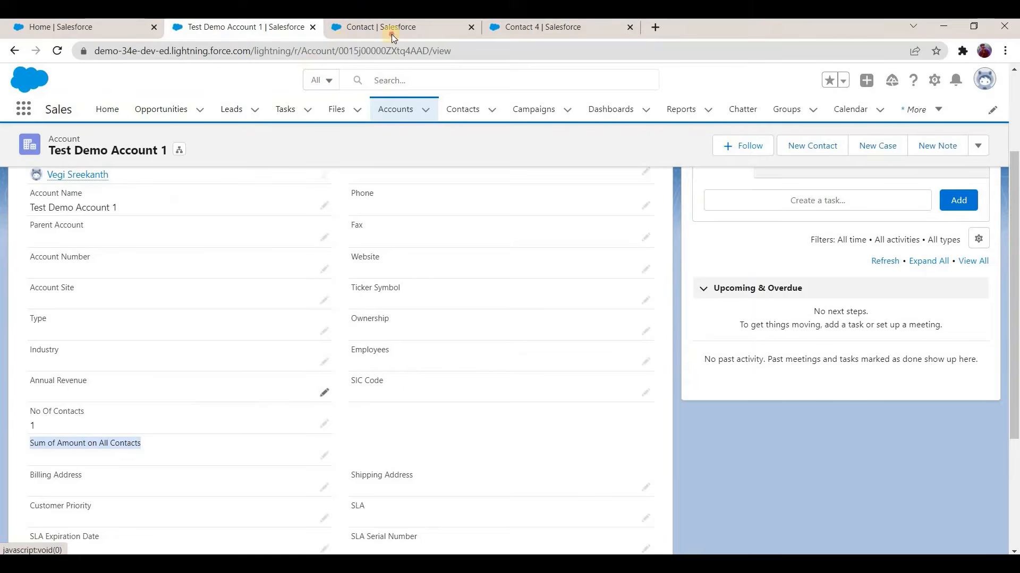
key("ctrl+Tab")
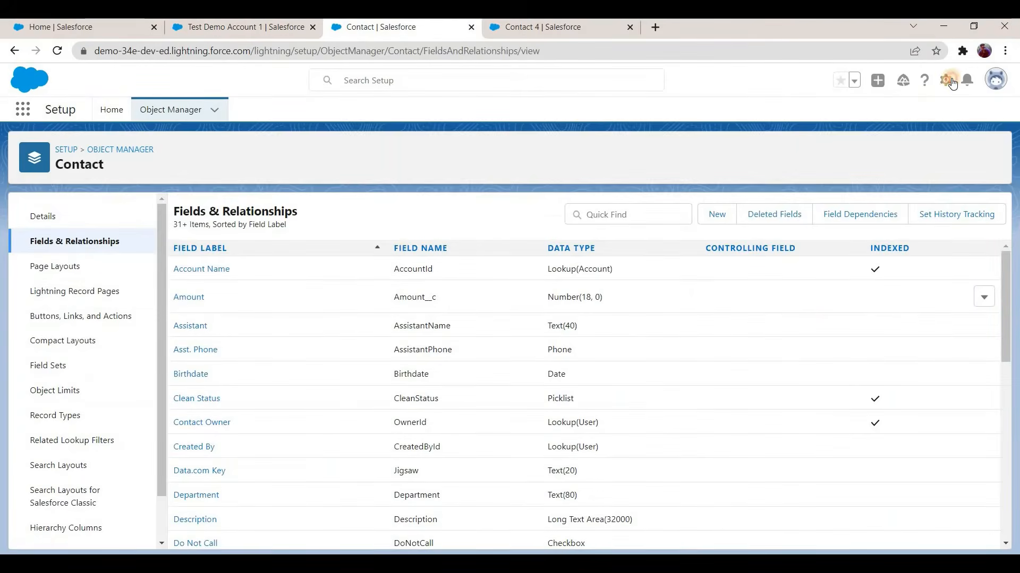
Step: Open Setup in a new tab, find the Flows page, and open the Contact After Inset flow
left_click(951, 83)
left_click(892, 113)
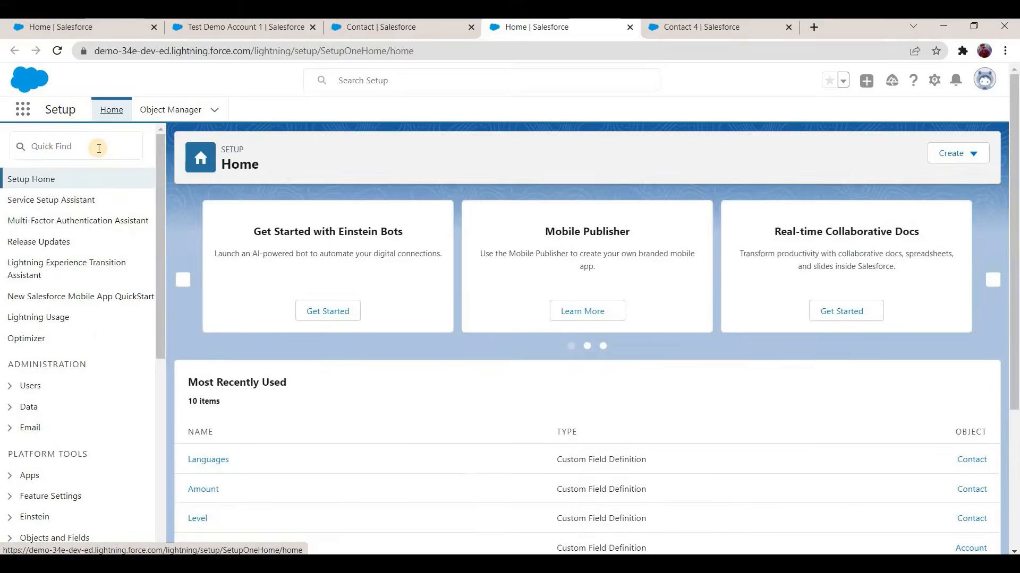
left_click(99, 149)
type("fl")
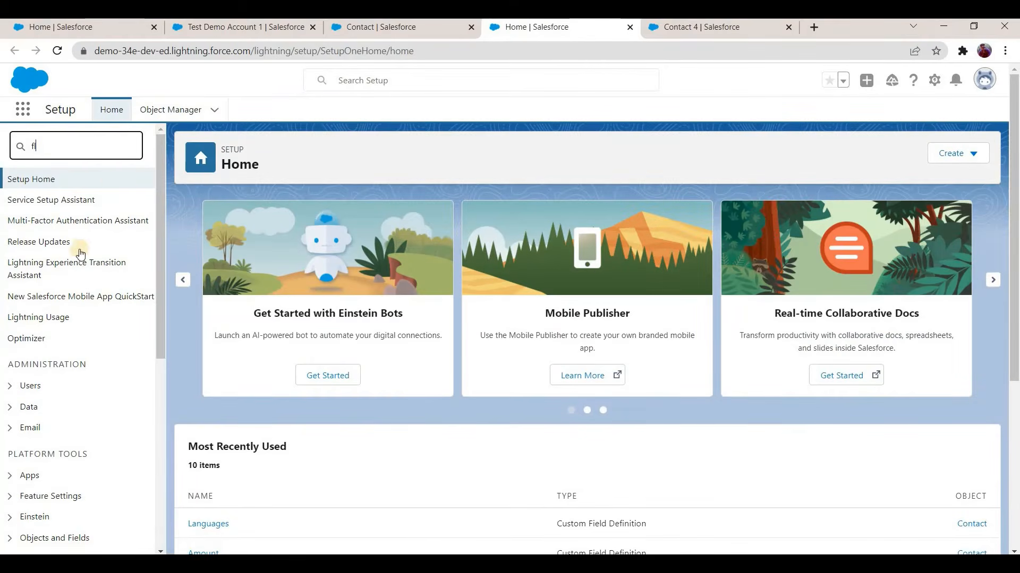
type("ows")
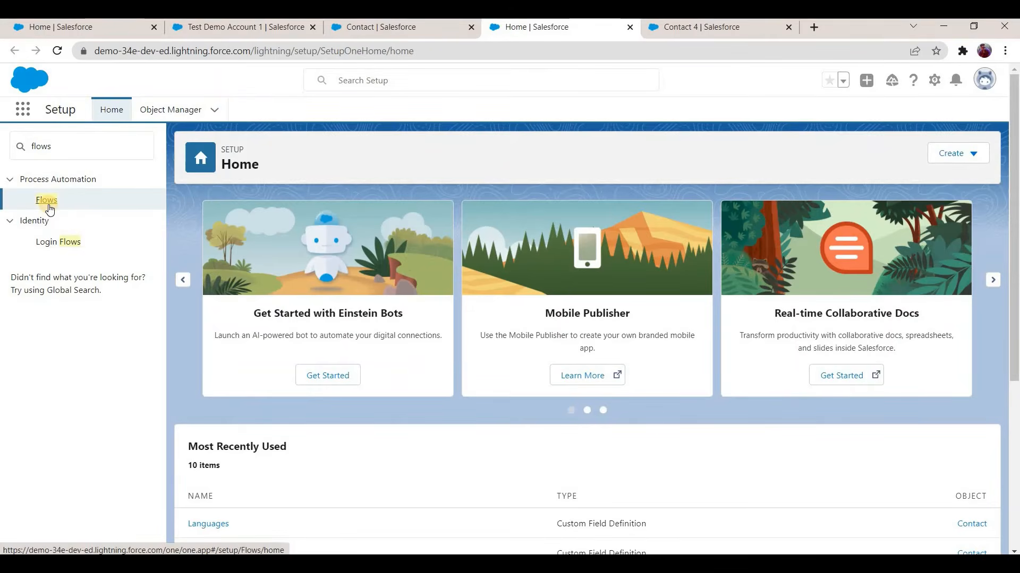
left_click(48, 206)
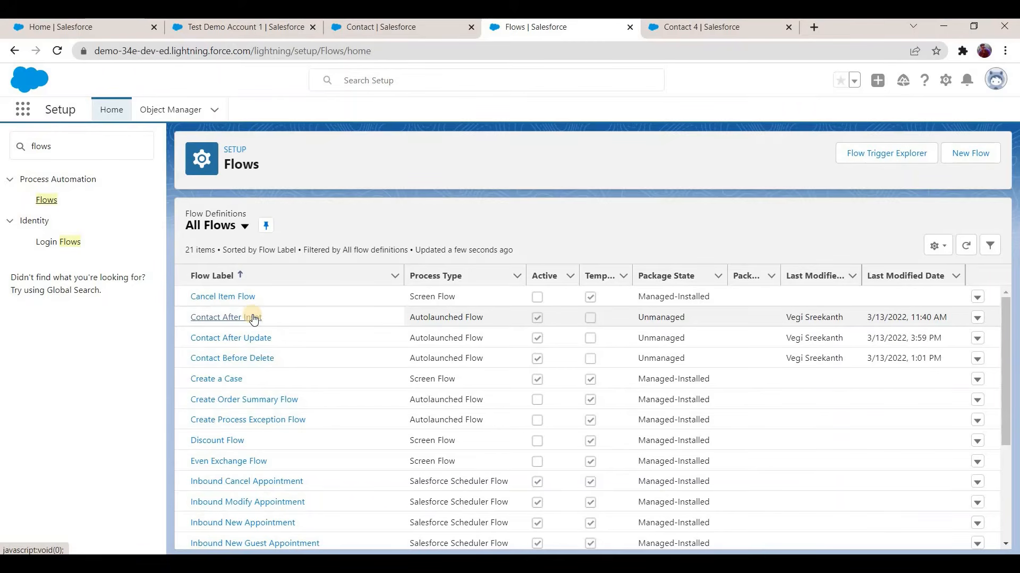
left_click(217, 319)
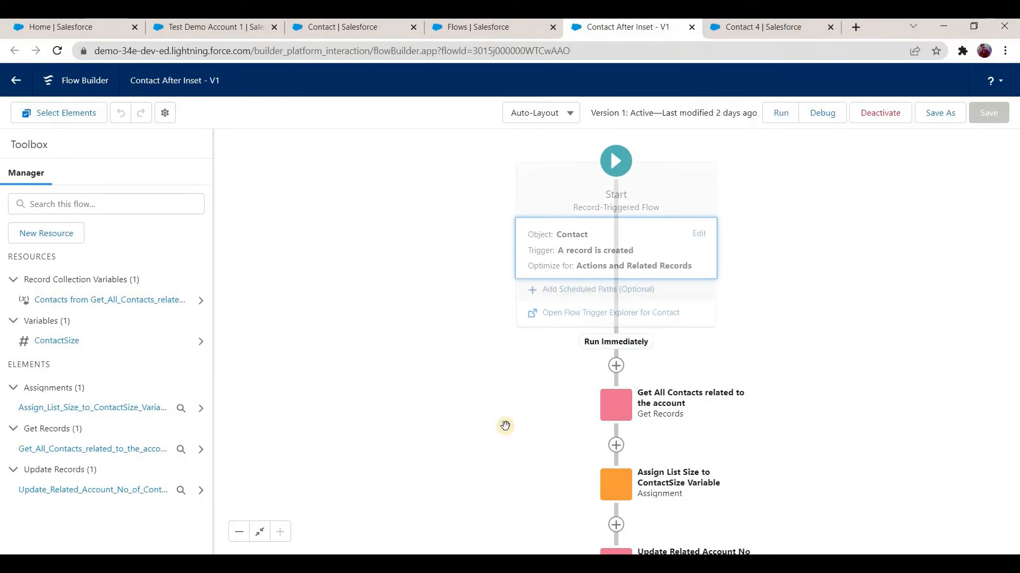
Step: Add a Loop element labelled "Loop through all contacts" directly after the Get All Contacts related to the account element
left_click_drag(438, 339, 354, 226)
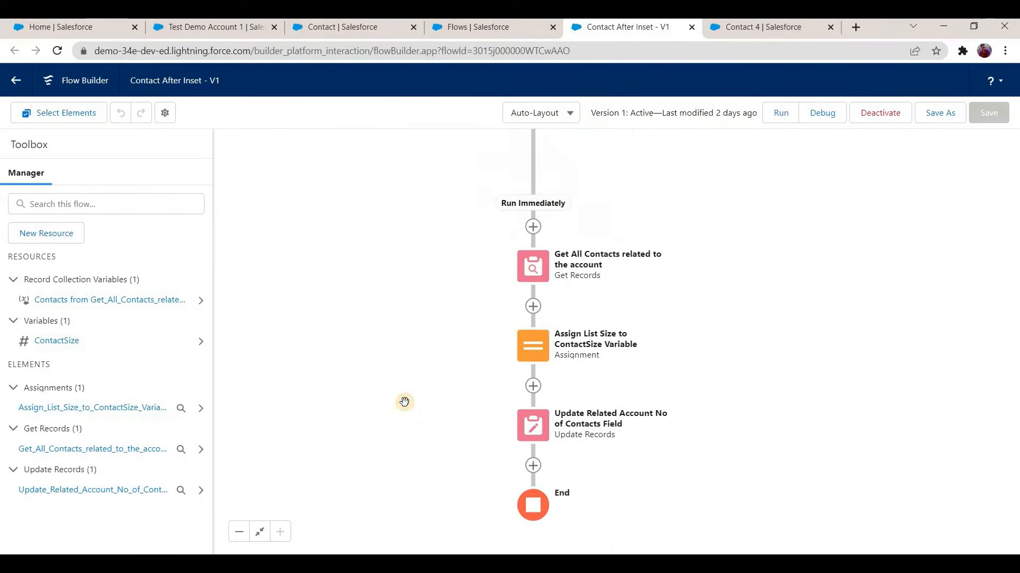
left_click_drag(428, 209, 432, 321)
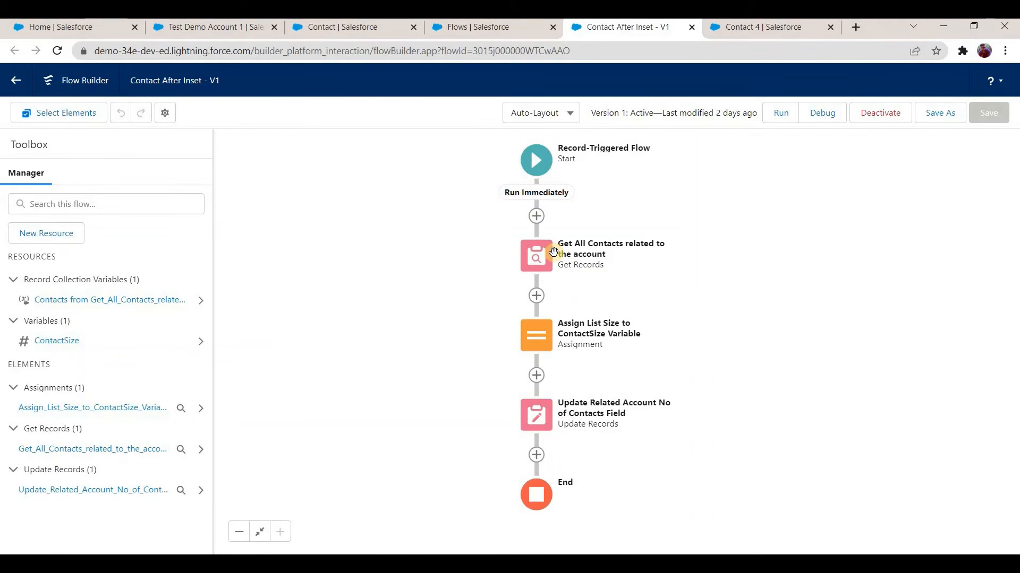
left_click(536, 296)
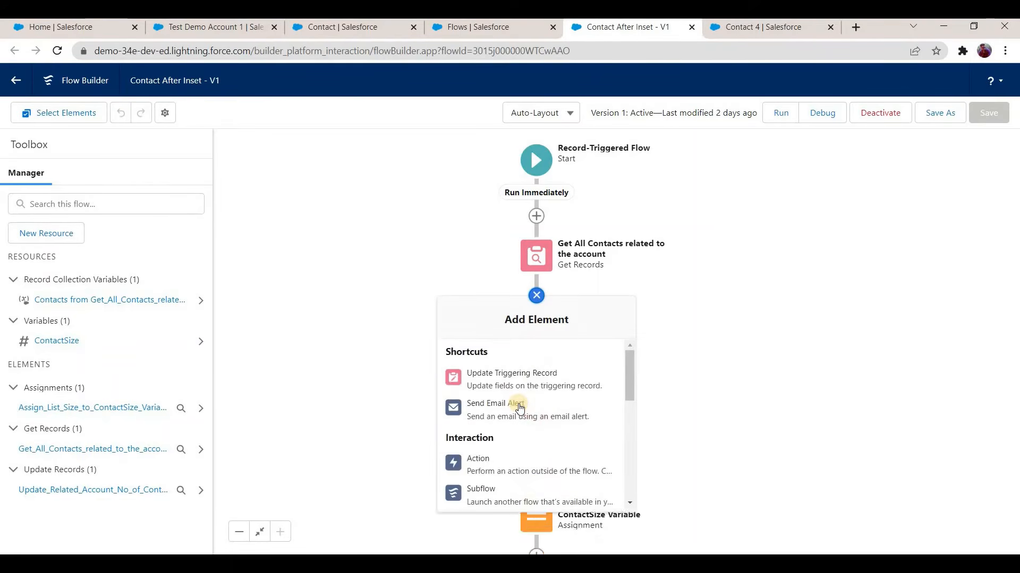
scroll(523, 391, "down", 2)
scroll(523, 393, "down", 1)
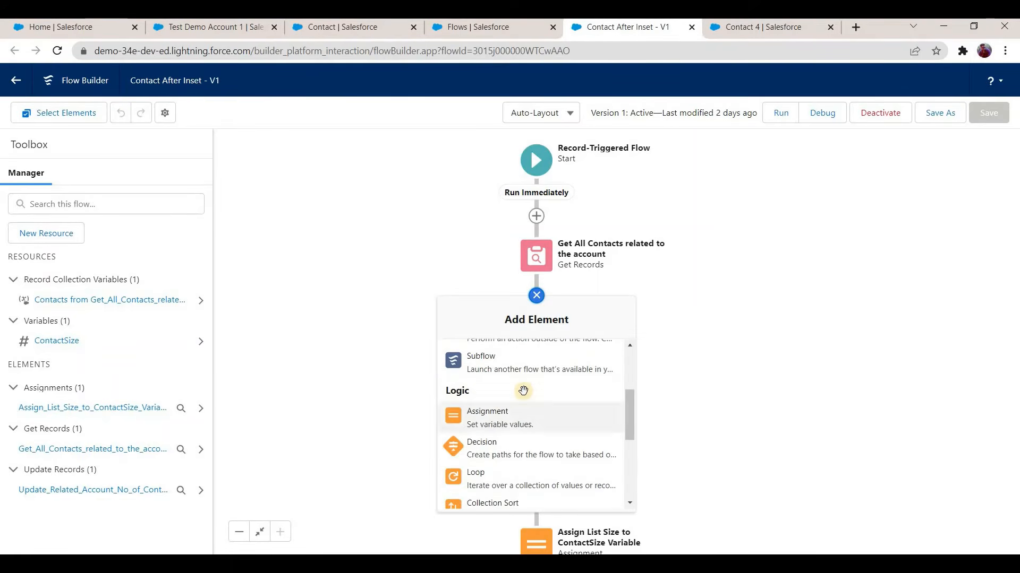
scroll(488, 412, "down", 2)
left_click(500, 408)
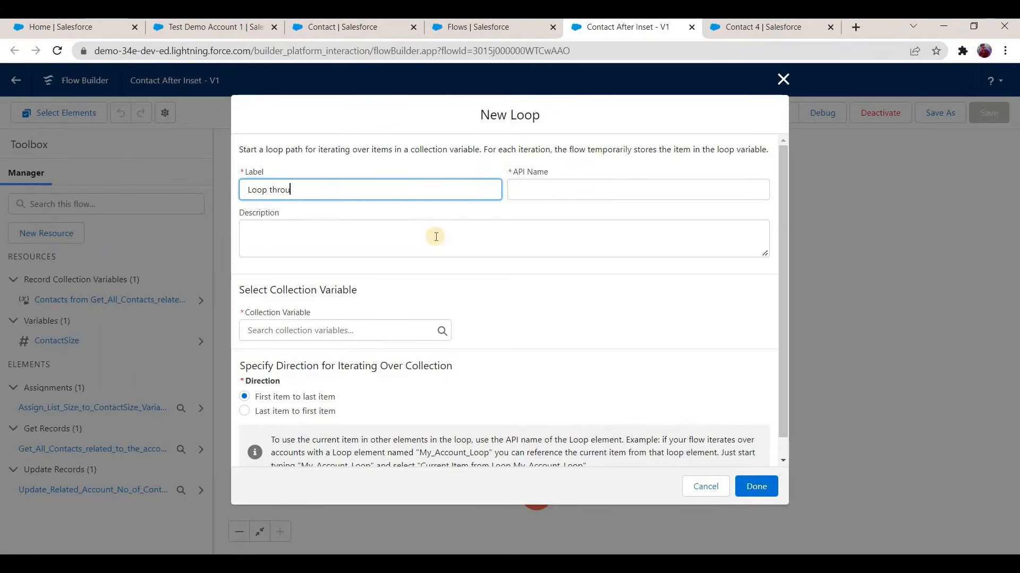
type("Loop through all contacts")
key("Tab")
key("Tab")
Step: Set the loop's collection variable to the contacts from Get_All_Contacts_related_to_the_account and finish the loop
scroll(313, 314, "down", 1)
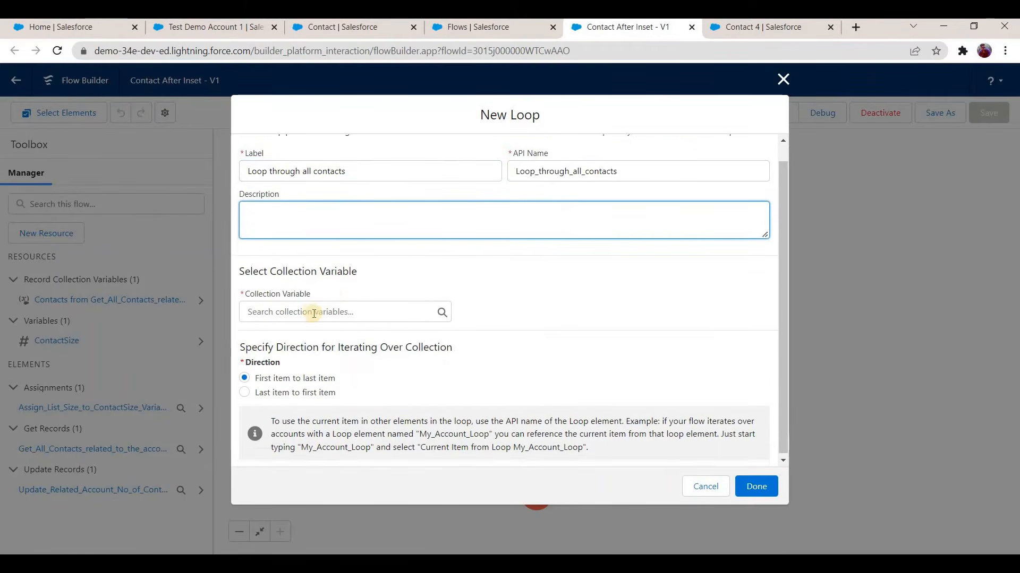
key("Tab")
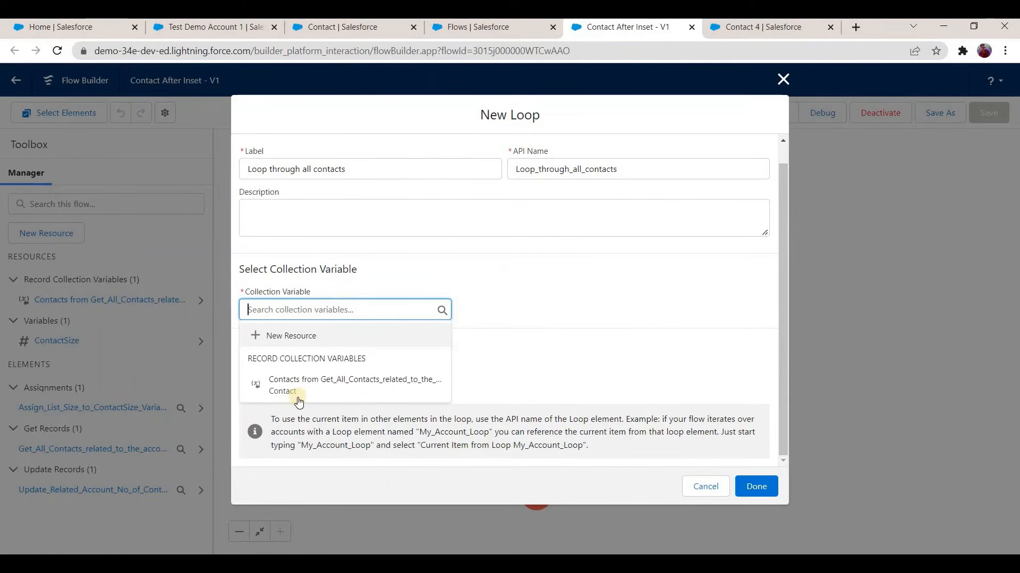
left_click(342, 387)
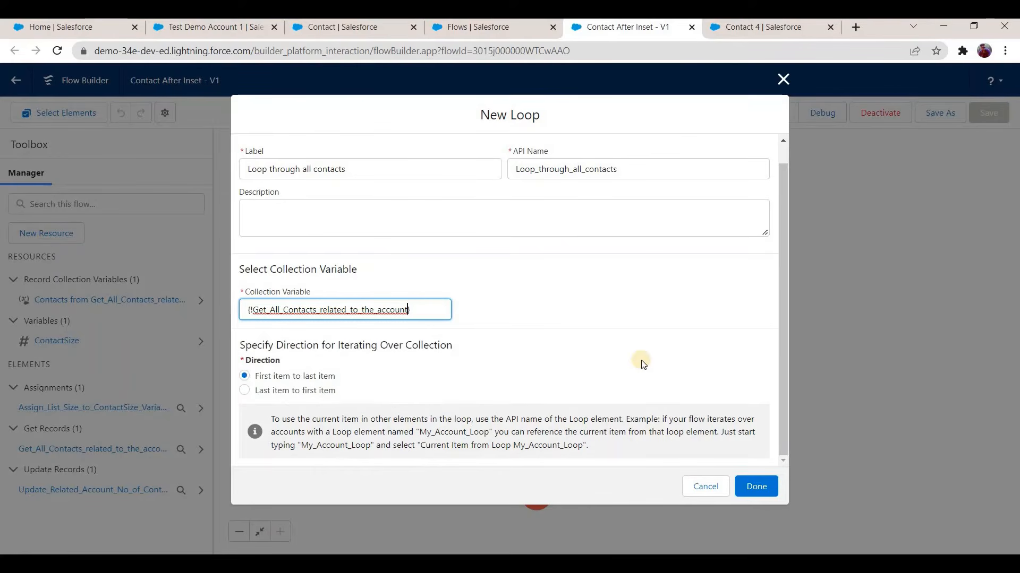
left_click(751, 487)
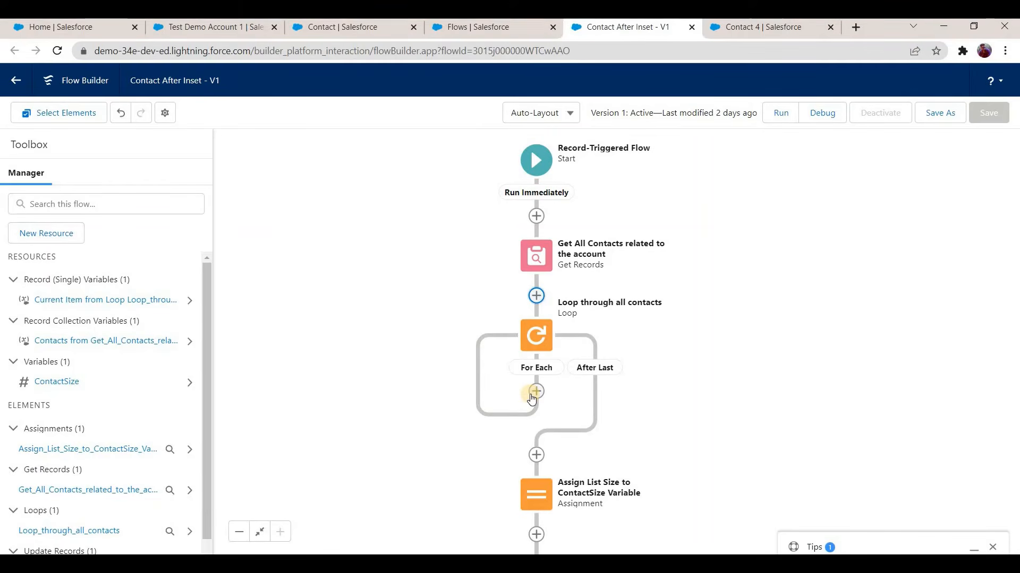
Step: Start a new flow resource of type Variable with the API name TotalSum
left_click(68, 235)
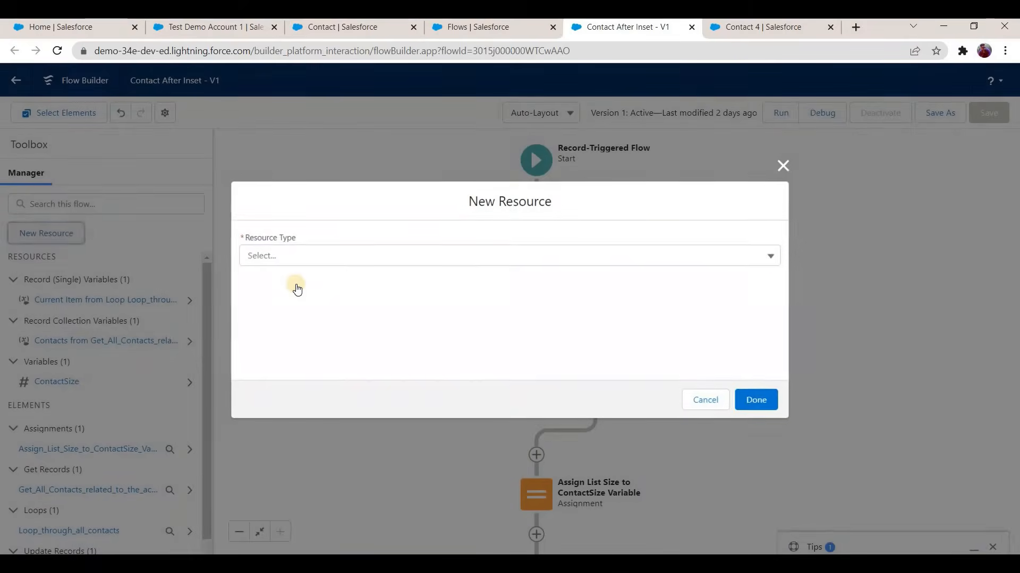
left_click(312, 259)
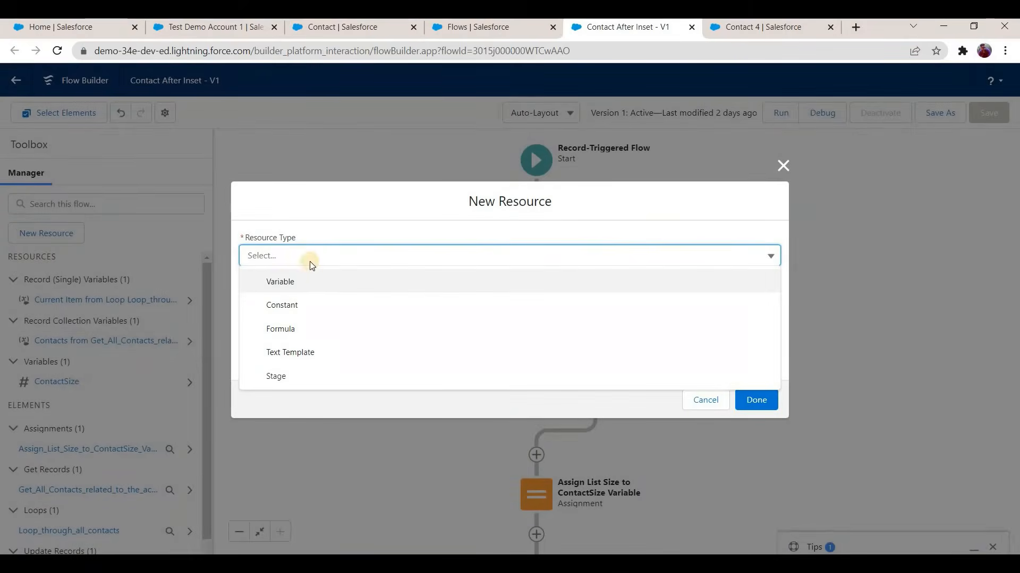
left_click(310, 280)
left_click(310, 277)
type("TotalSum")
Step: Give the TotalSum variable the Number data type, 0 decimal places and a default value of 0, and finish it
left_click(357, 305)
left_click(357, 384)
left_click(353, 249)
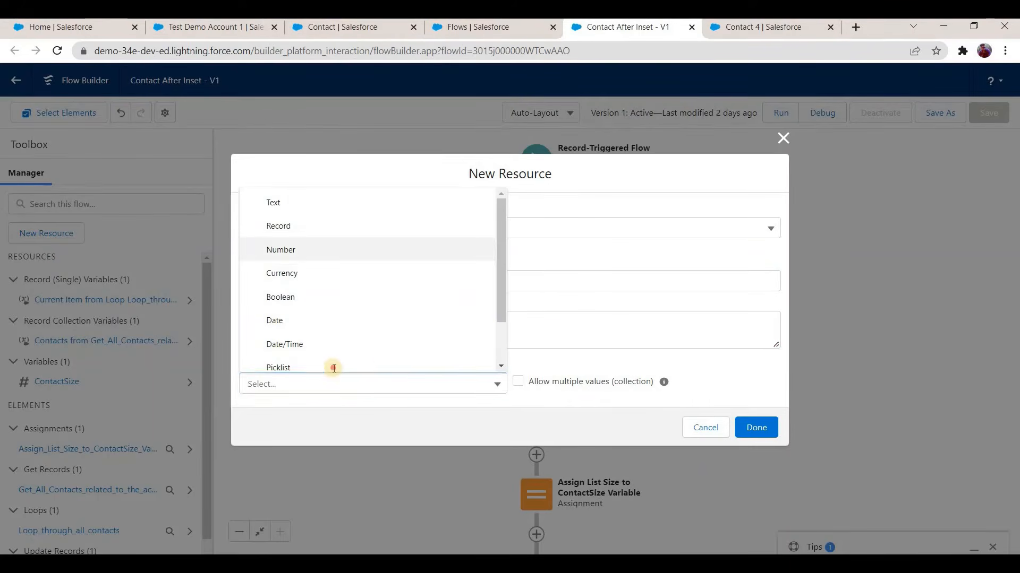
left_click(334, 368)
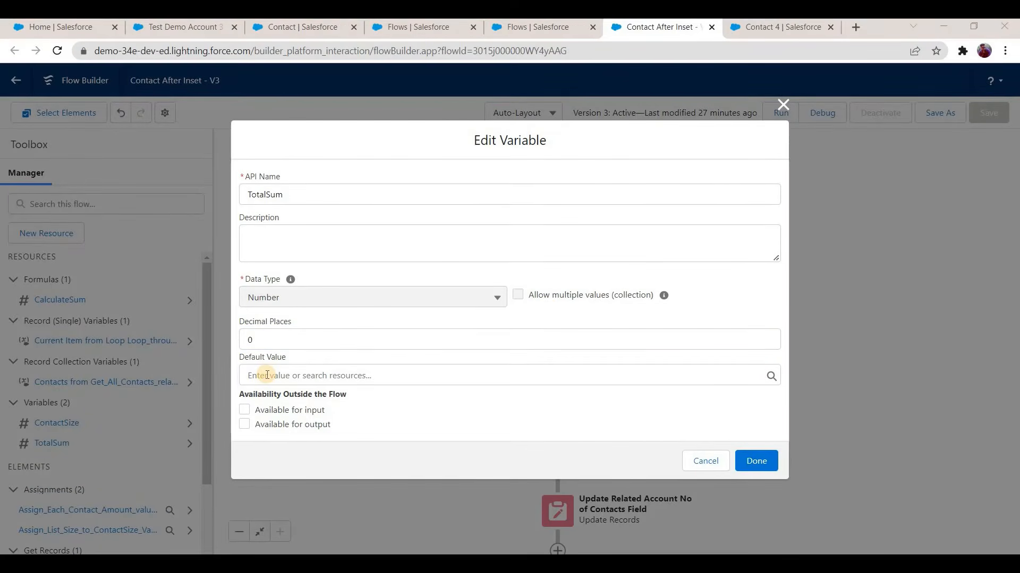
left_click(267, 375)
type("0")
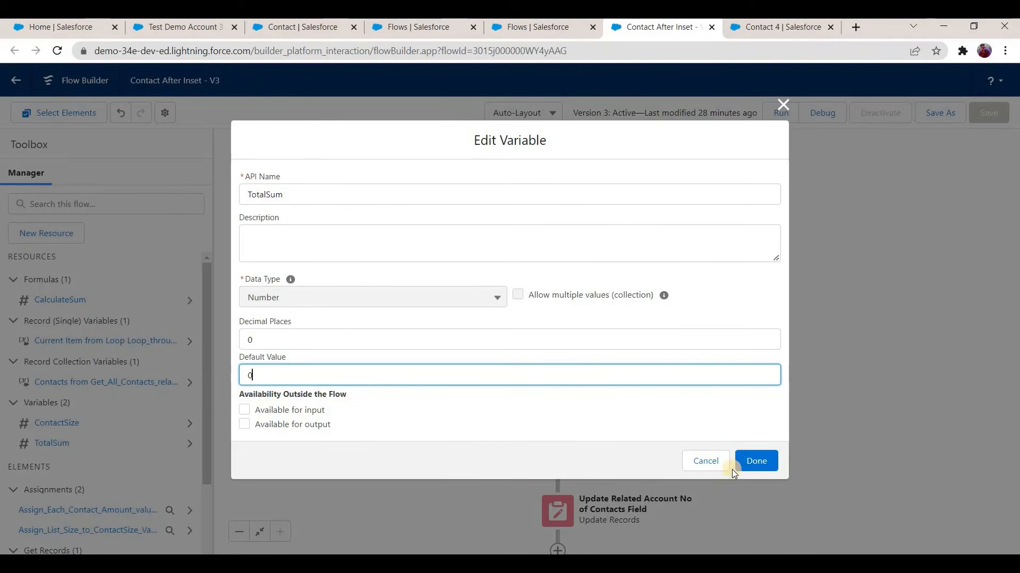
left_click(746, 461)
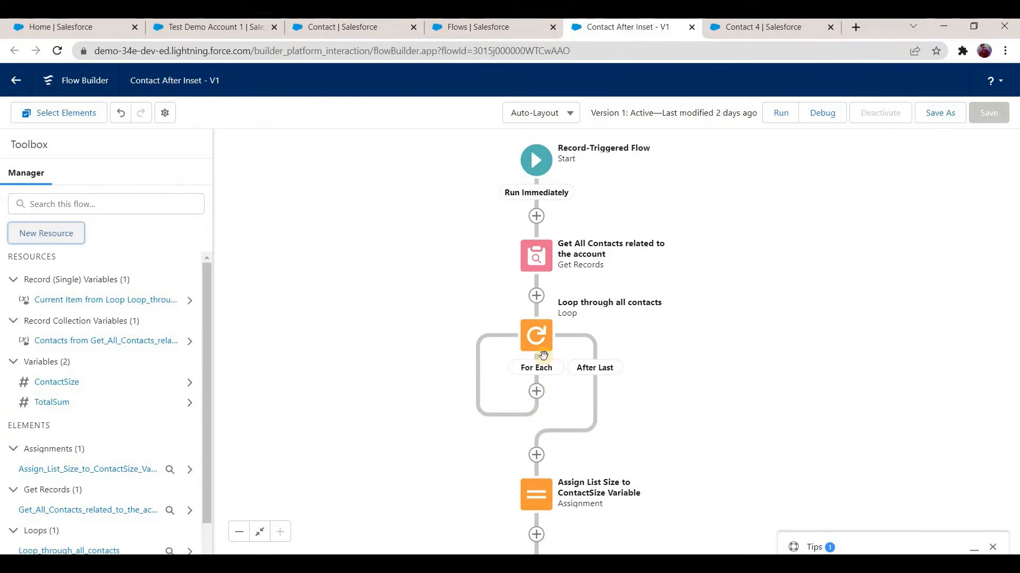
Step: Add an Assignment element on the For Each path of the contacts loop
left_click(536, 393)
scroll(536, 494, "down", 2)
left_click_drag(695, 457, 701, 291)
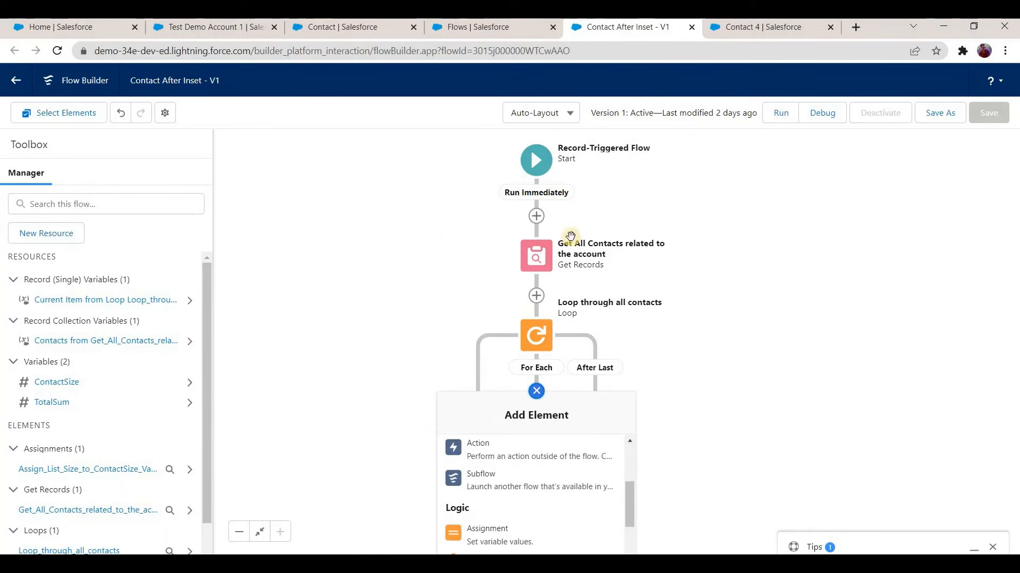
left_click(542, 228)
left_click(541, 226)
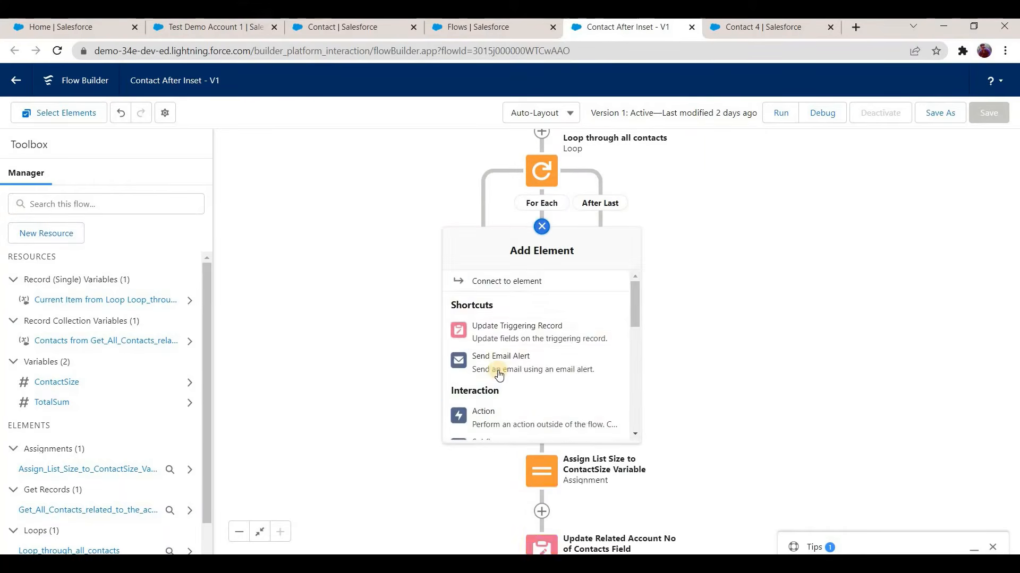
scroll(499, 370, "down", 3)
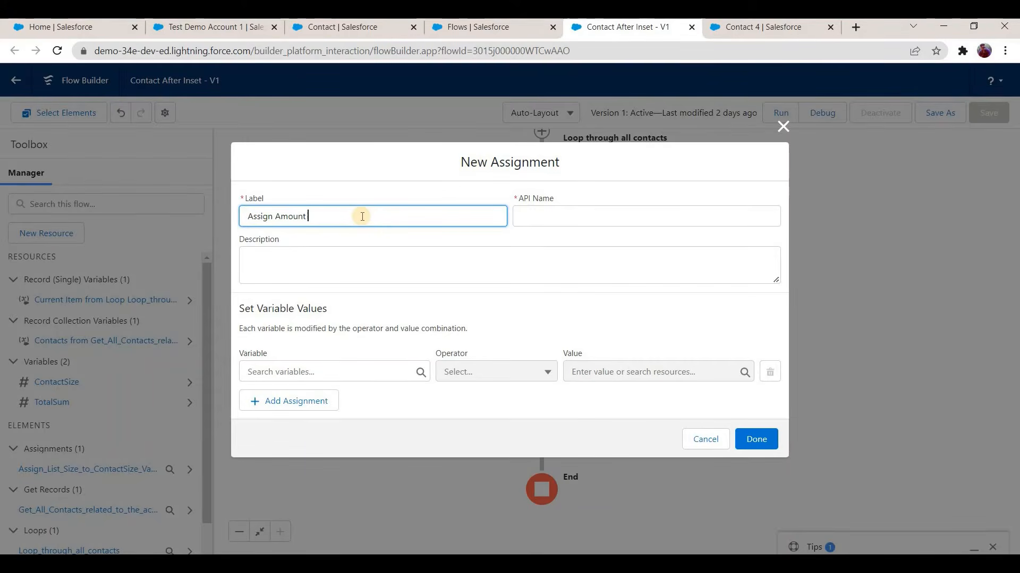
Step: Label the new assignment "Assign Each Contact Amount value to Total Sum" and let its API name fill in
type("e ")
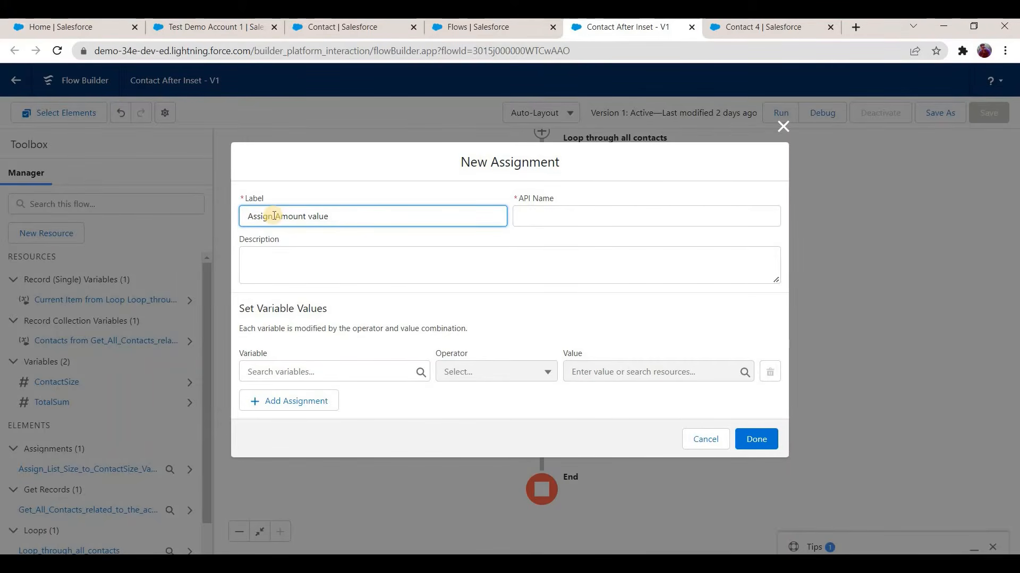
type("nta")
type(" Each")
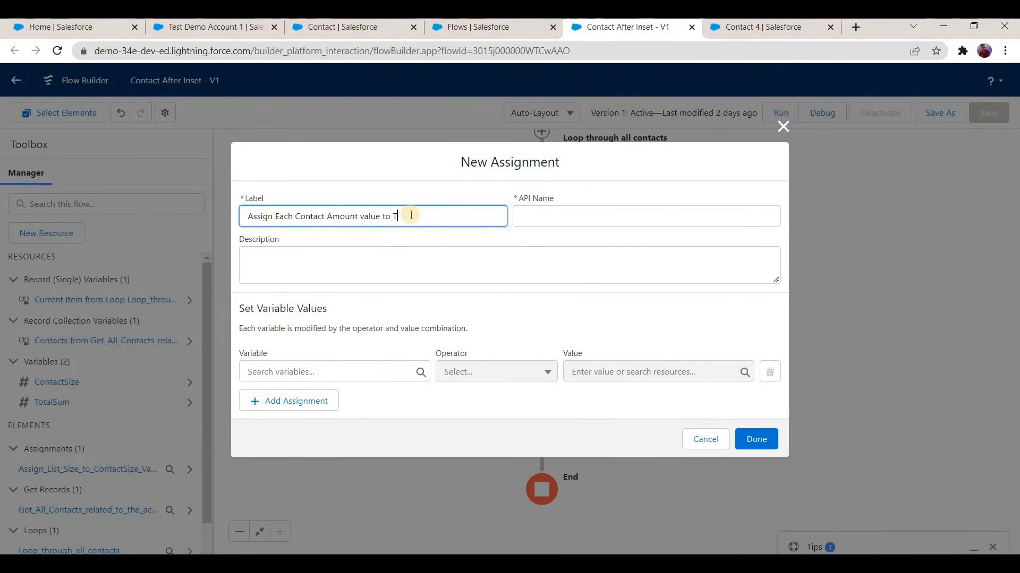
type(" Sum")
key("Tab")
key("Tab")
Step: Choose TotalSum as the variable that the assignment sets
left_click(319, 371)
scroll(319, 277, "down", 5)
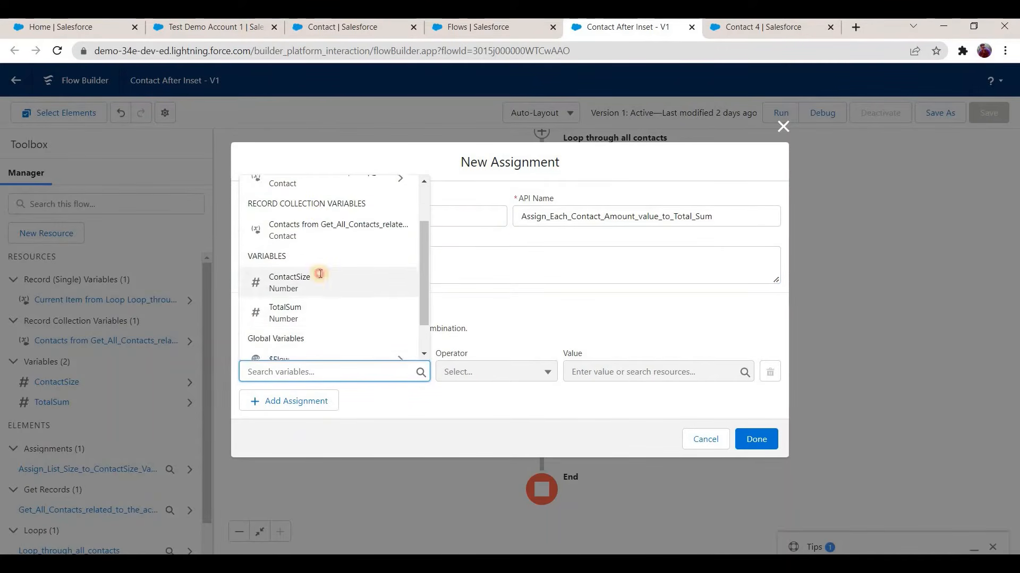
left_click(308, 272)
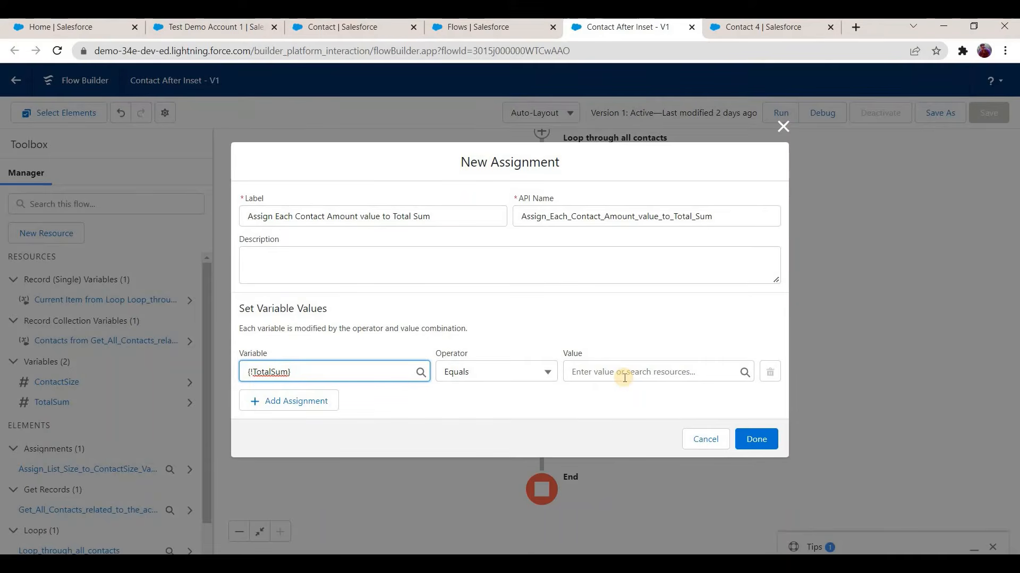
Step: Create a new Formula resource for the assignment's value, with the API name CalculateSum
left_click(603, 371)
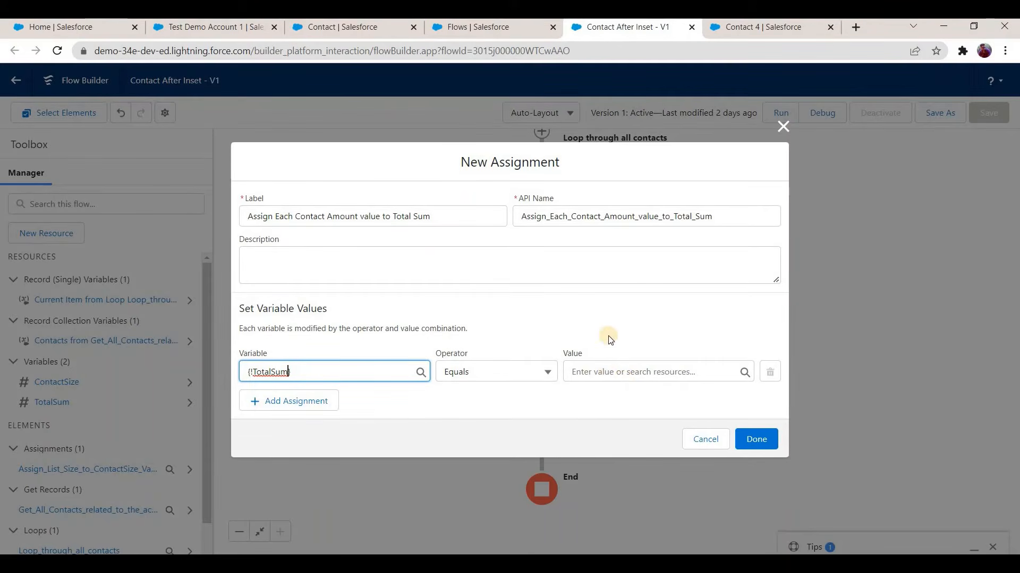
left_click(620, 195)
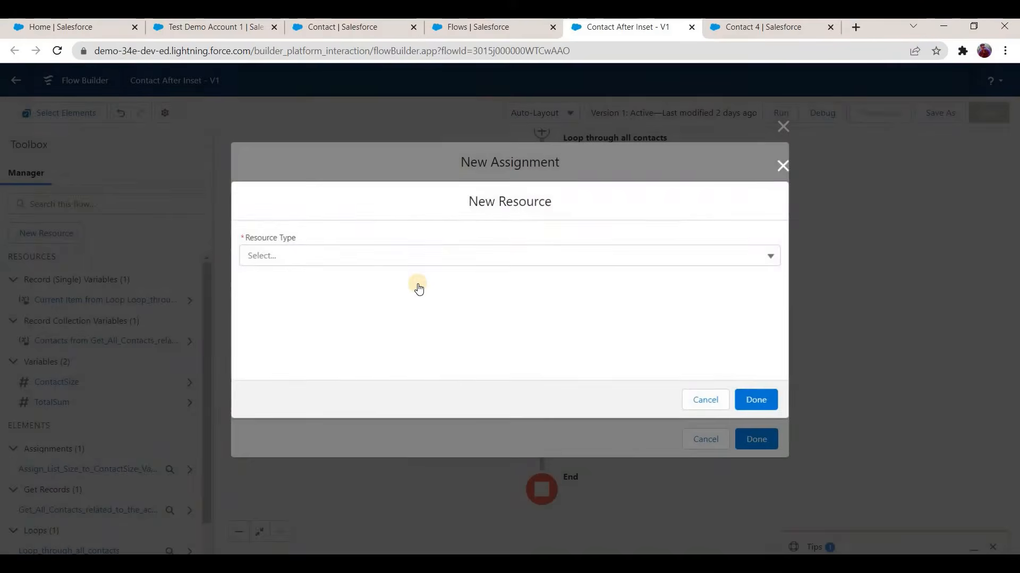
left_click(366, 329)
left_click(358, 231)
type("Calu")
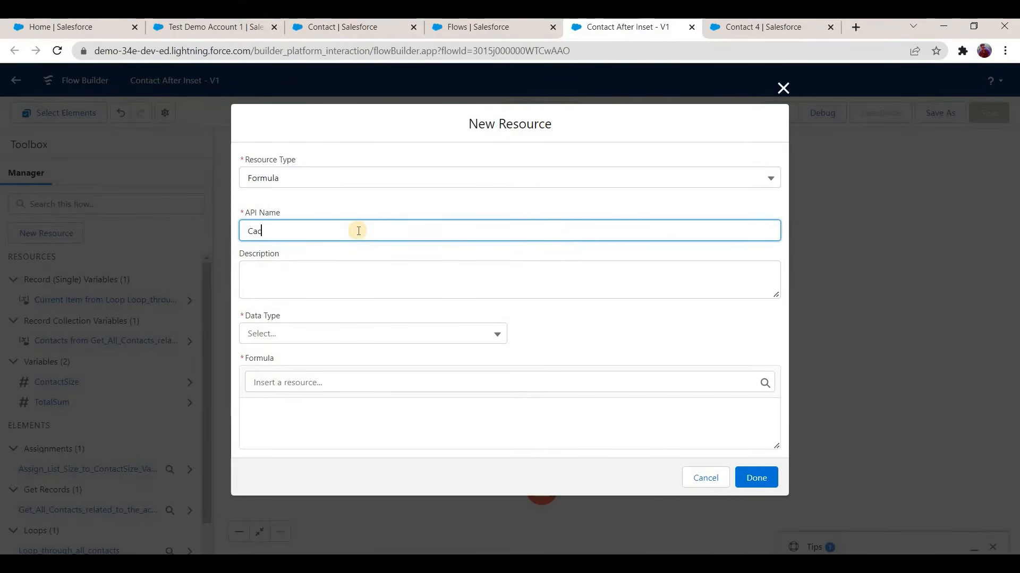
key("BackSpace")
type("culateSum")
key("Tab")
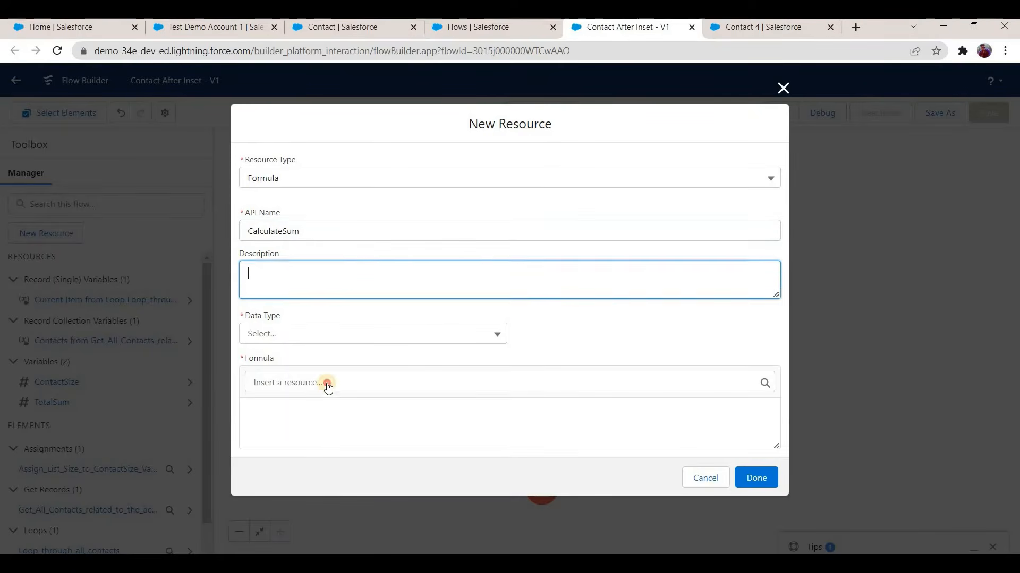
Step: Set the CalculateSum formula's data type to Number with 0 decimal places
left_click(343, 339)
left_click(326, 386)
scroll(317, 351, "down", 1)
left_click(317, 350)
key("BackSpace")
type("0")
Step: Begin the CalculateSum formula with the TotalSum variable followed by a plus sign
left_click(304, 400)
left_click(292, 426)
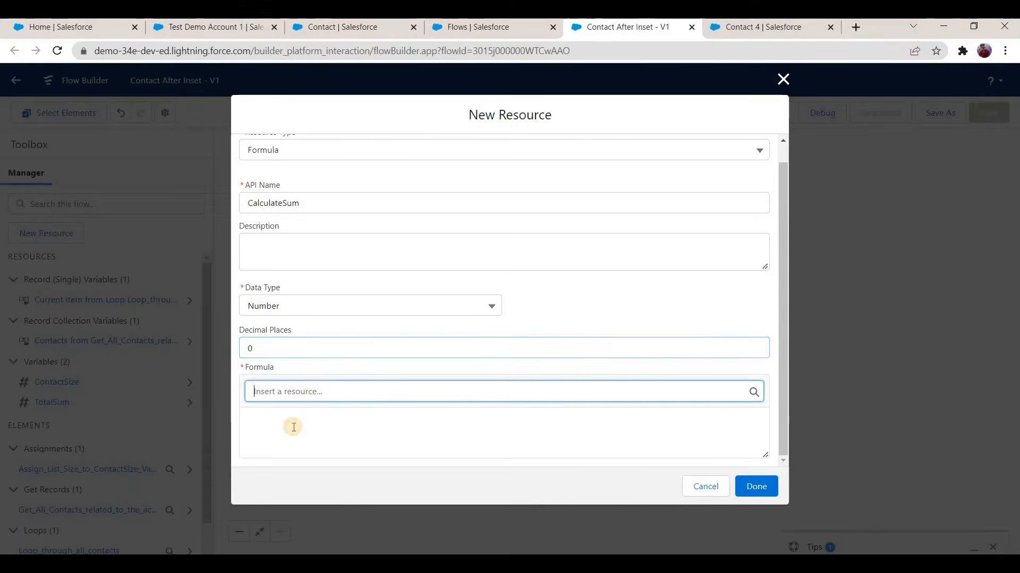
left_click(316, 392)
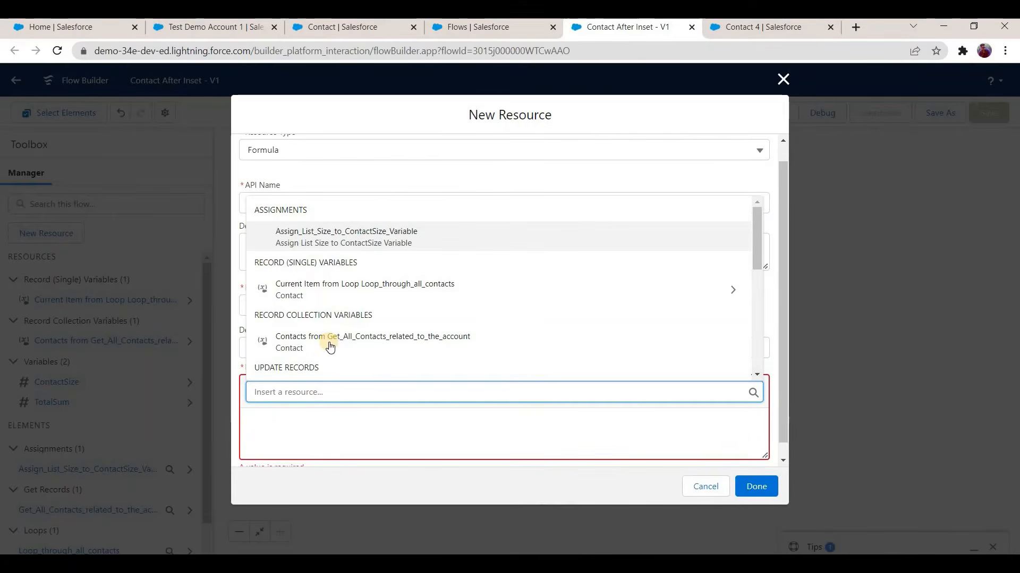
scroll(330, 346, "down", 4)
scroll(329, 347, "up", 2)
scroll(340, 285, "down", 1)
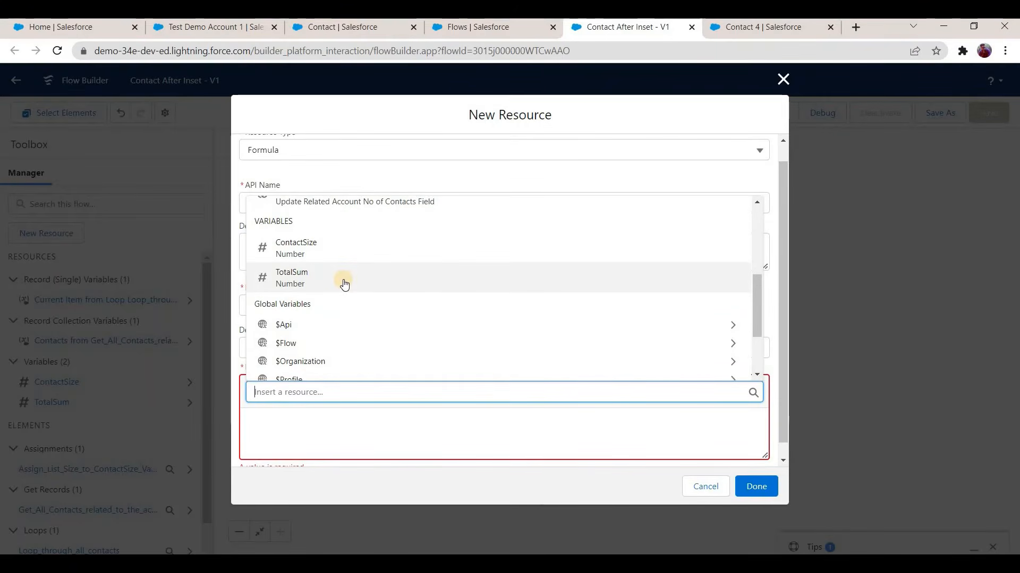
left_click(282, 278)
left_click(314, 421)
type("+")
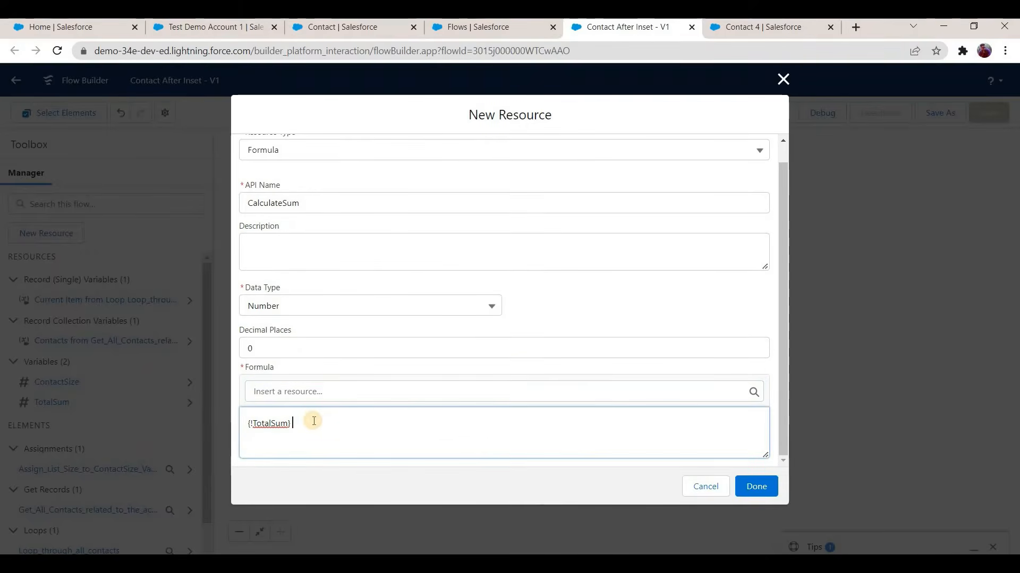
Step: Append the Amount of the loop's current contact to the formula, then complete the CalculateSum resource and the assignment
left_click(323, 391)
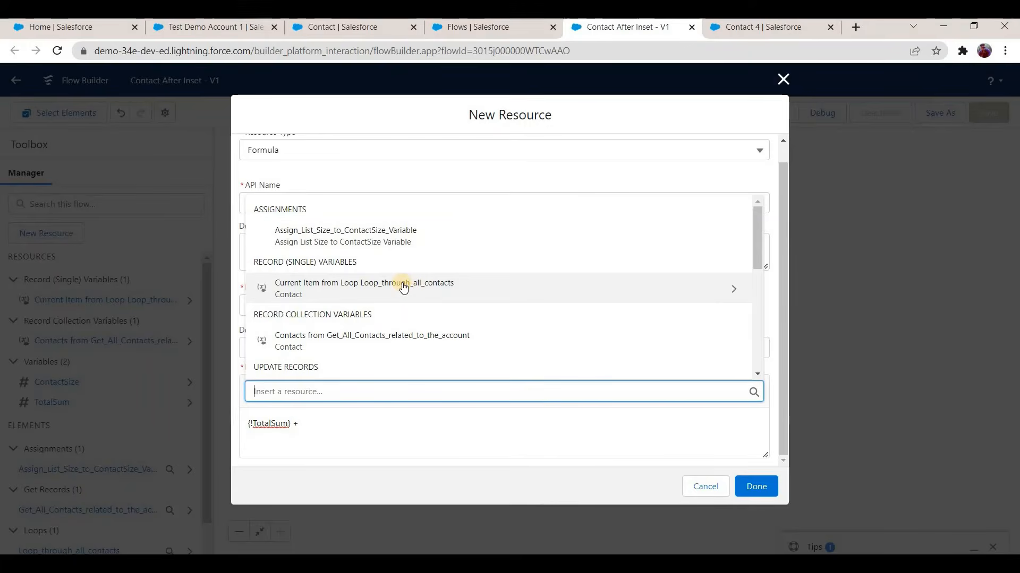
left_click(303, 284)
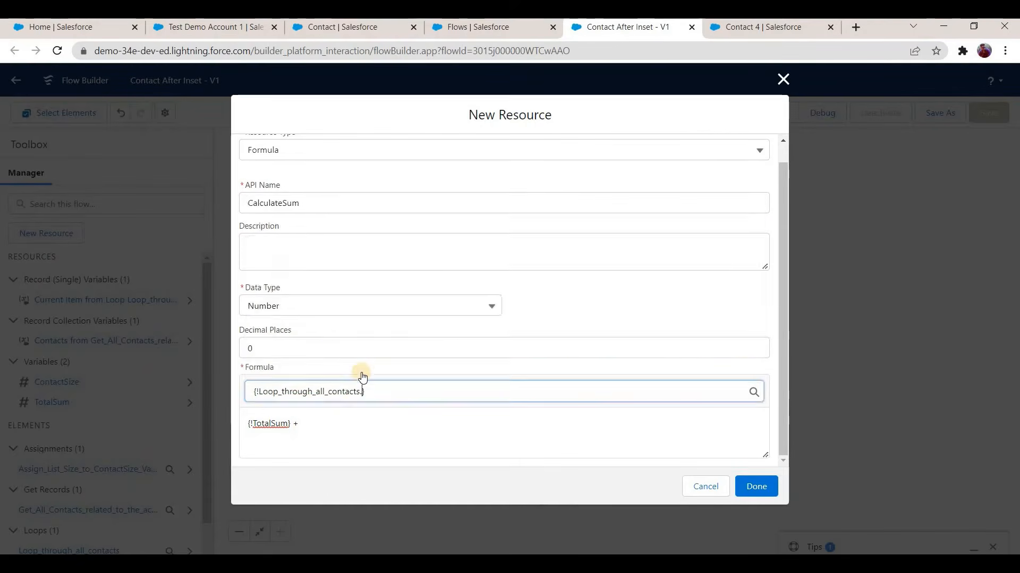
type("amount")
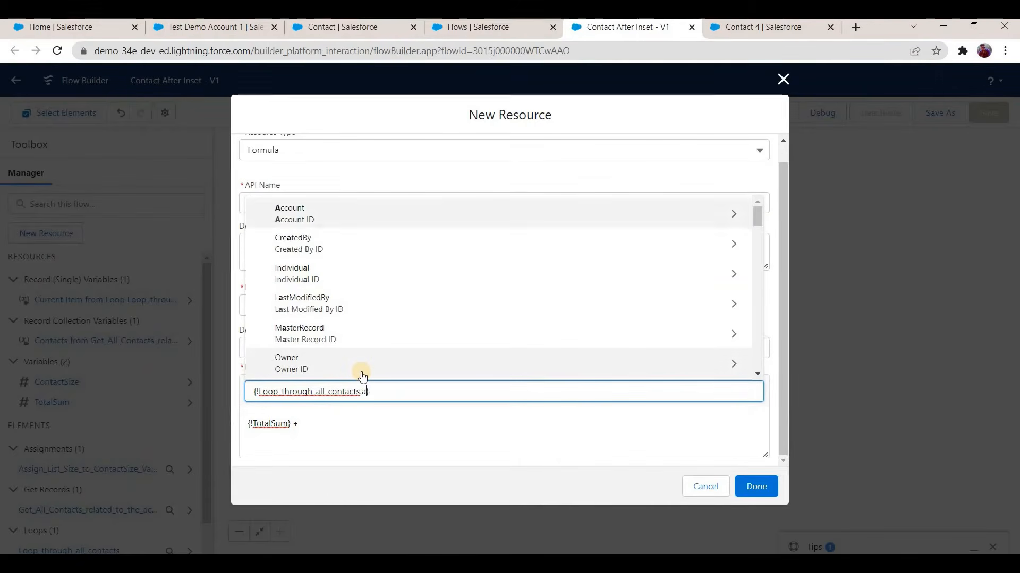
key("Return")
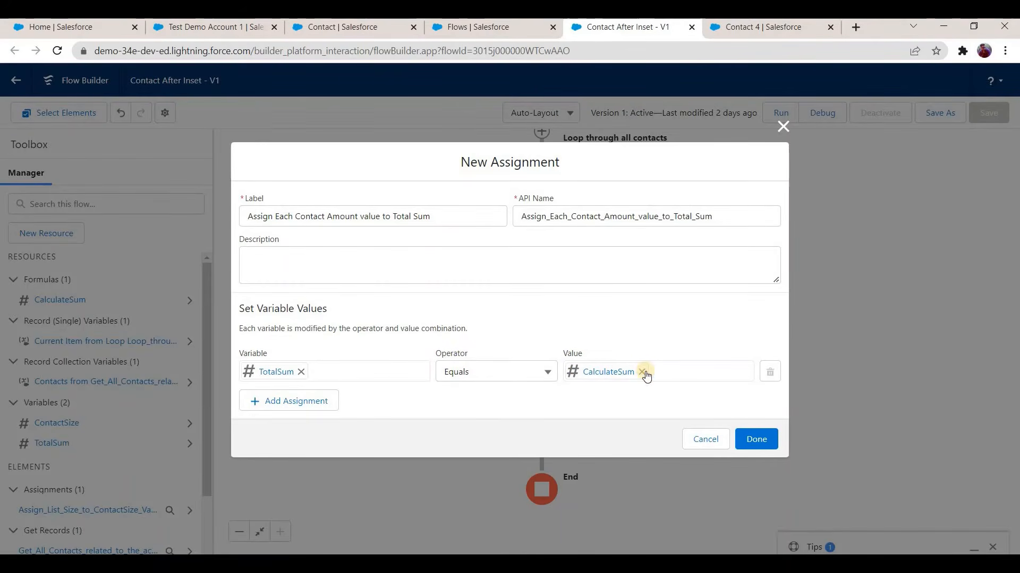
left_click(757, 444)
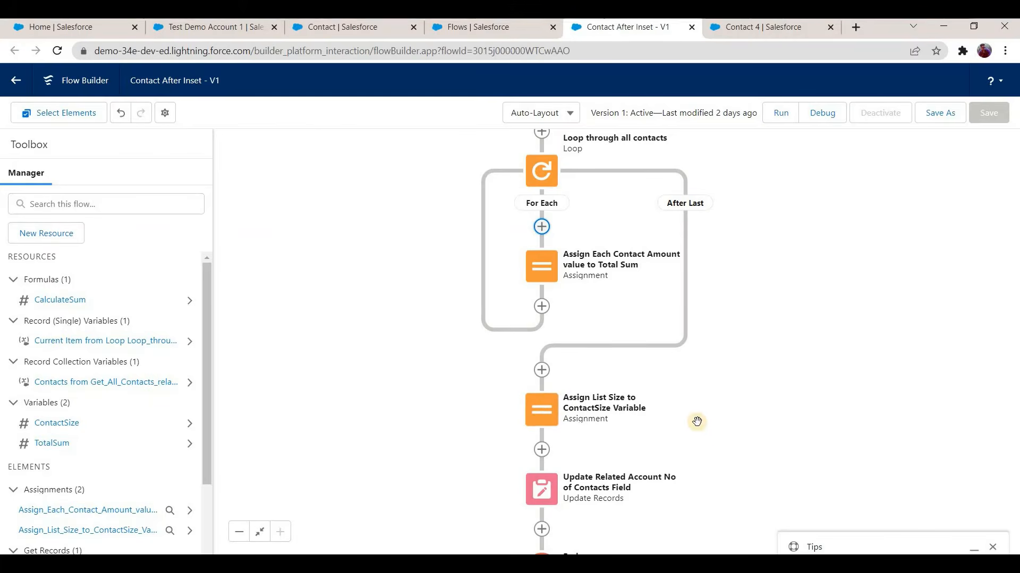
Step: Add Sum_of_Amount_on_All_Contacts__c to the fields set by the Update Related Account No of Contacts Field element
scroll(539, 394, "down", 2)
left_click(539, 391)
left_click(532, 530)
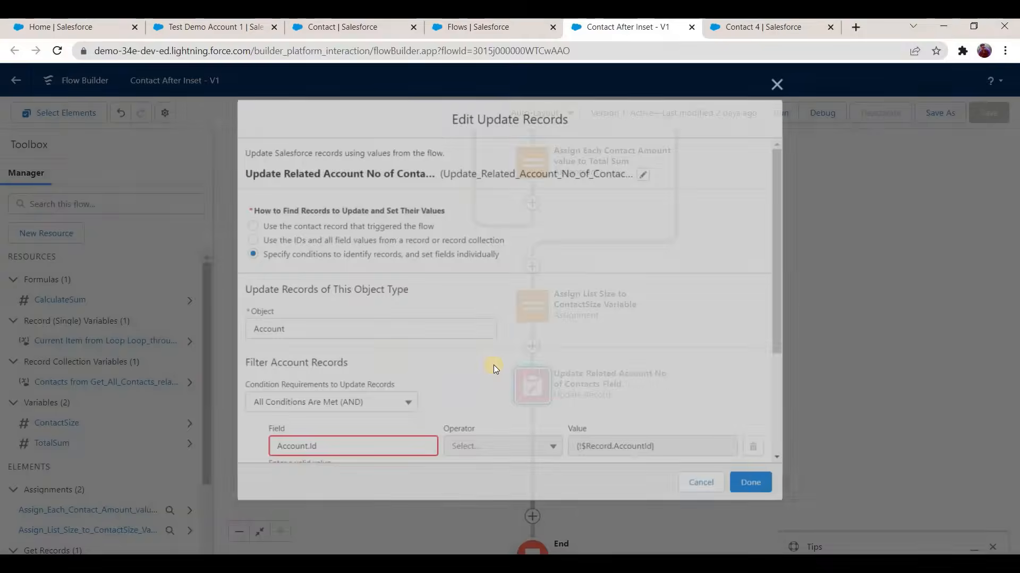
scroll(493, 367, "down", 3)
left_click(297, 448)
scroll(358, 413, "down", 1)
left_click(357, 417)
type("sum")
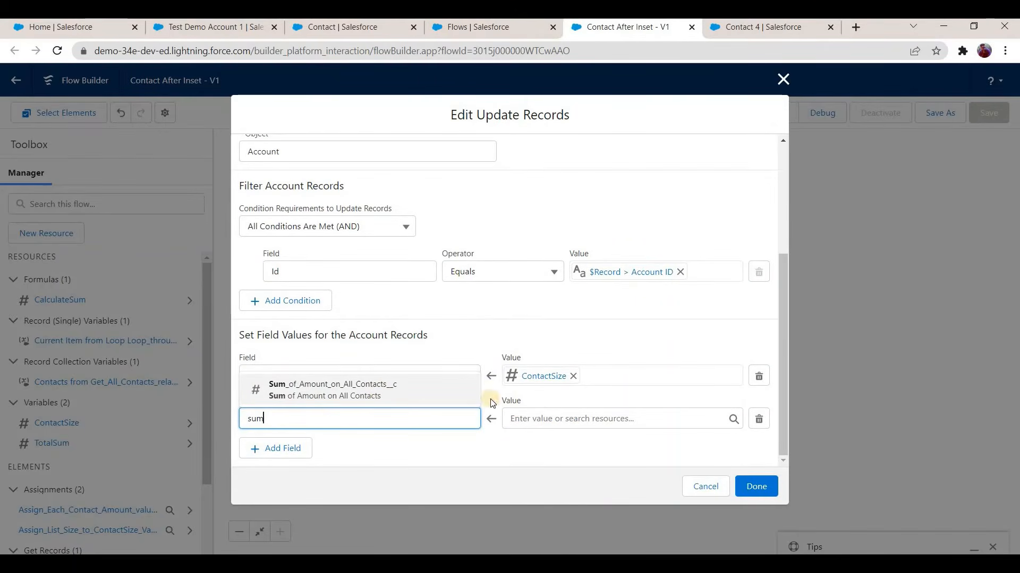
key("Return")
Step: Set the new field's value to the flow's summed contact amount and complete the Update Records element
left_click(542, 418)
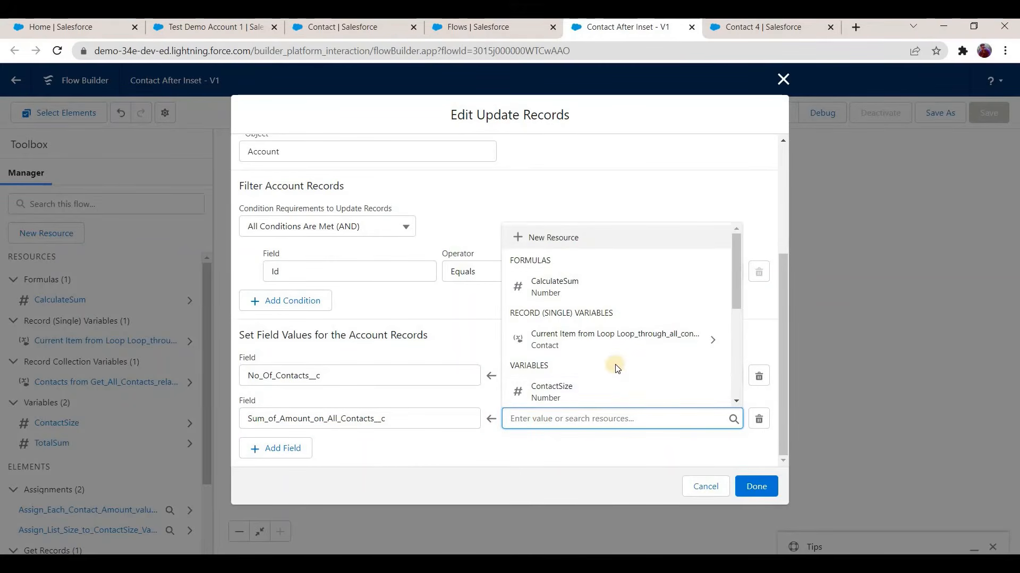
key("Down")
key("Return")
left_click(756, 488)
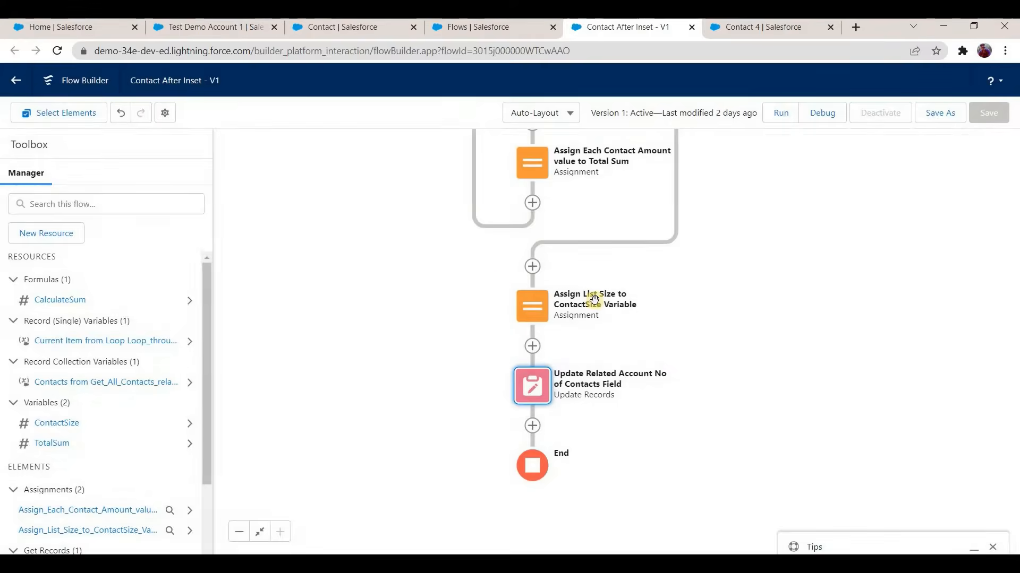
Step: Save the flow as a new version, adding description line 2 about updating the account's sum of amount on contact insert, and activate it
scroll(590, 298, "up", 3)
scroll(499, 442, "down", 2)
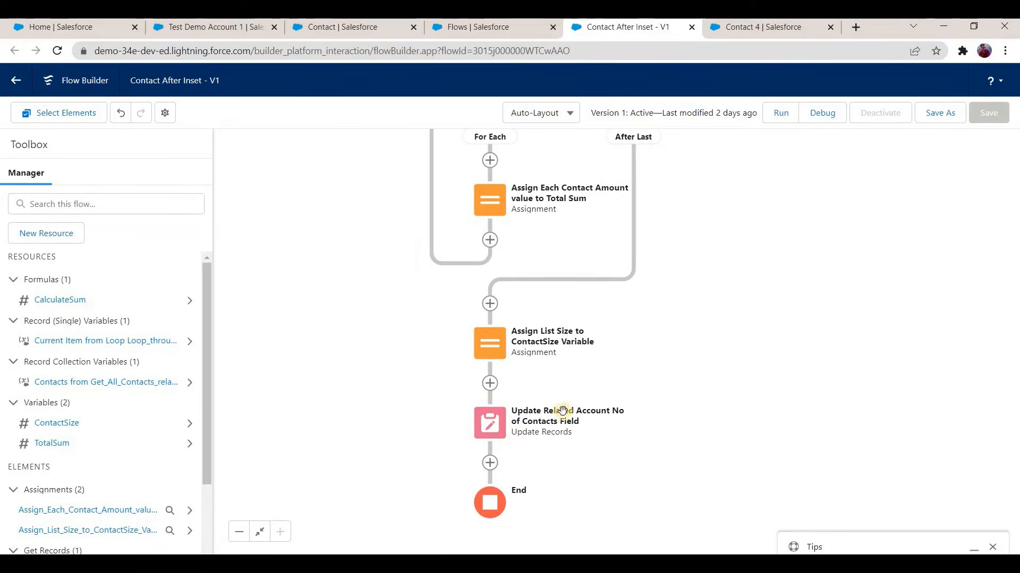
scroll(655, 330, "up", 2)
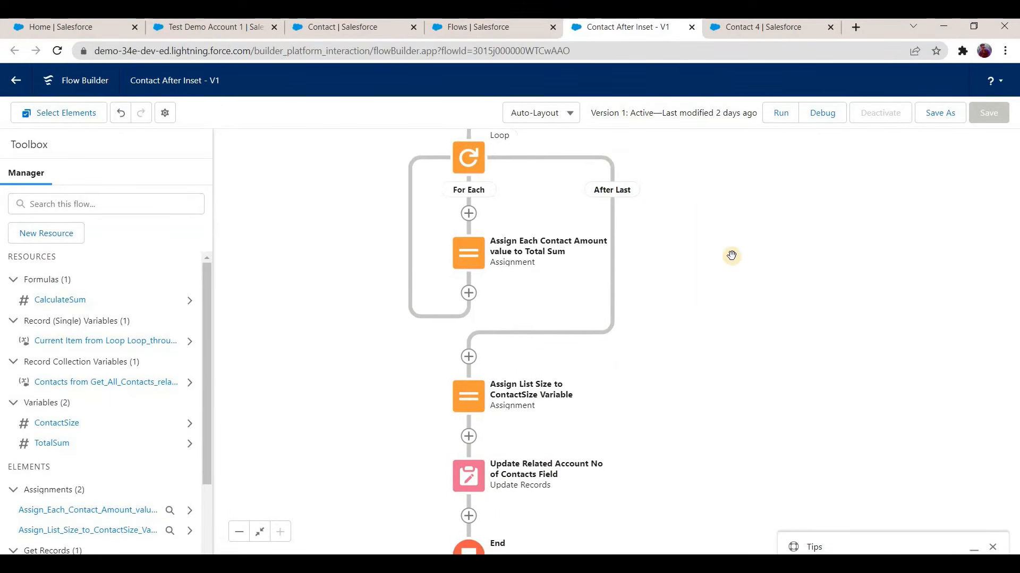
scroll(761, 334, "up", 2)
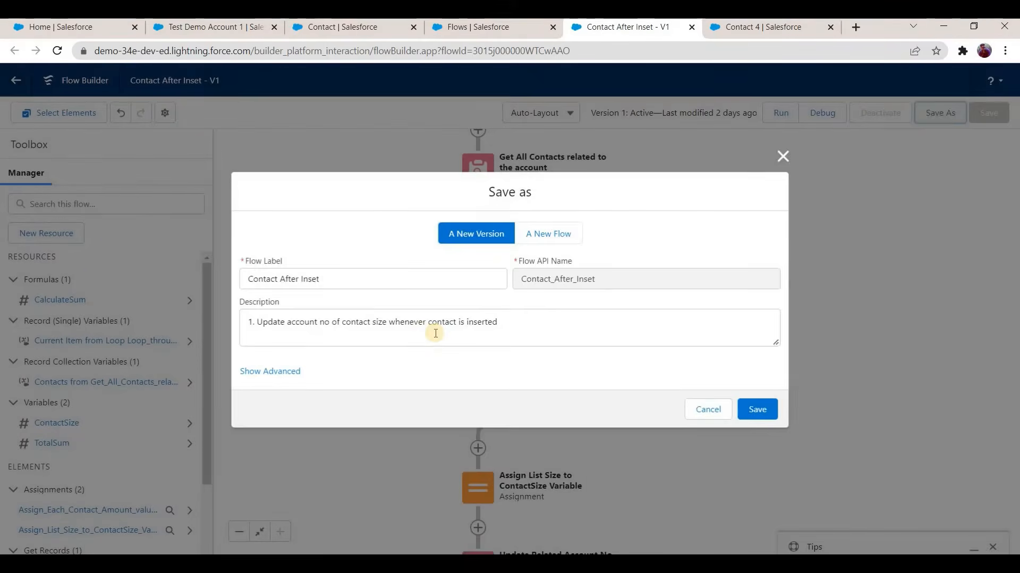
left_click(507, 318)
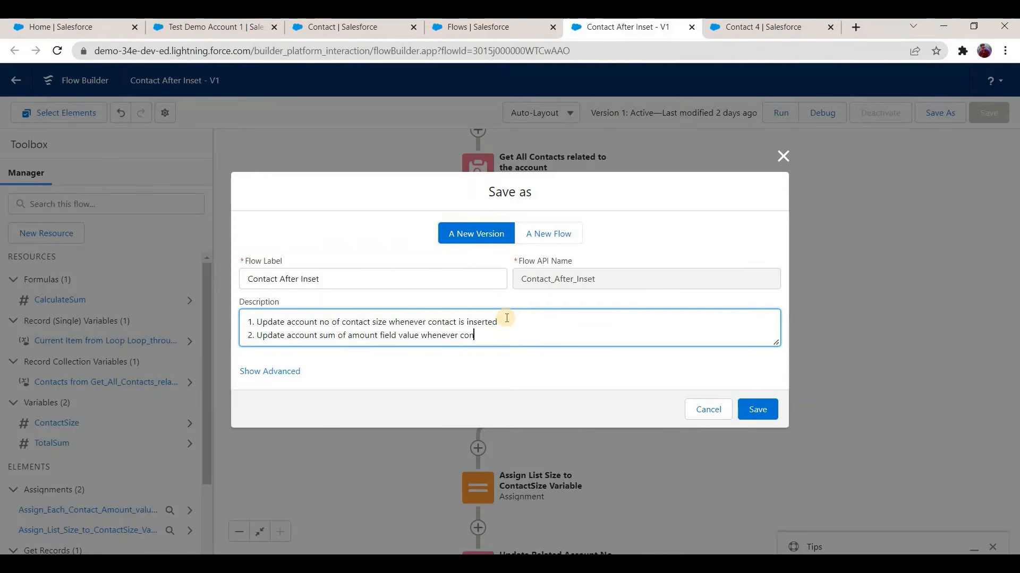
type("nserted")
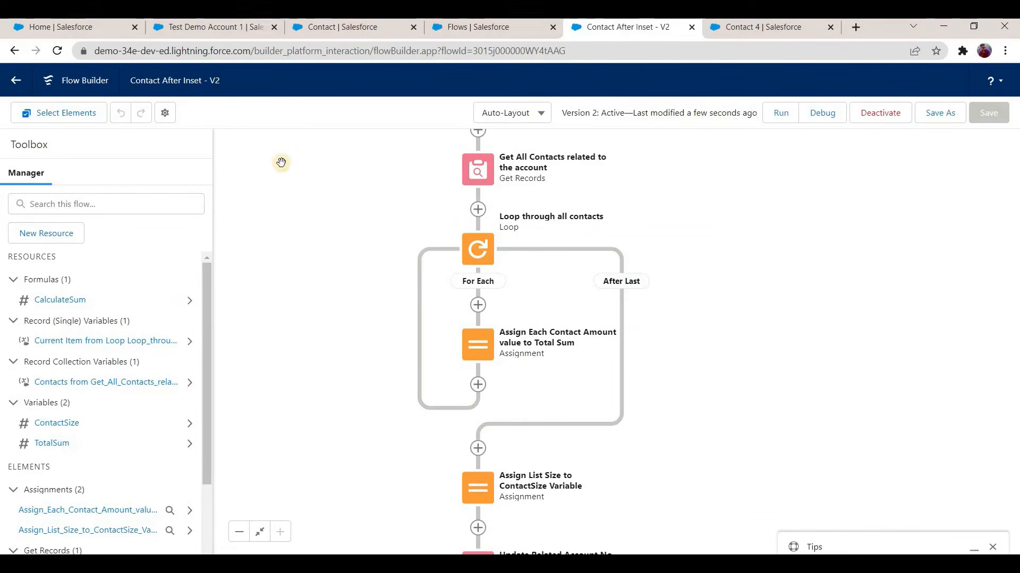
Step: Create a new account in Sales named "Test Demo Account 3"
left_click(225, 32)
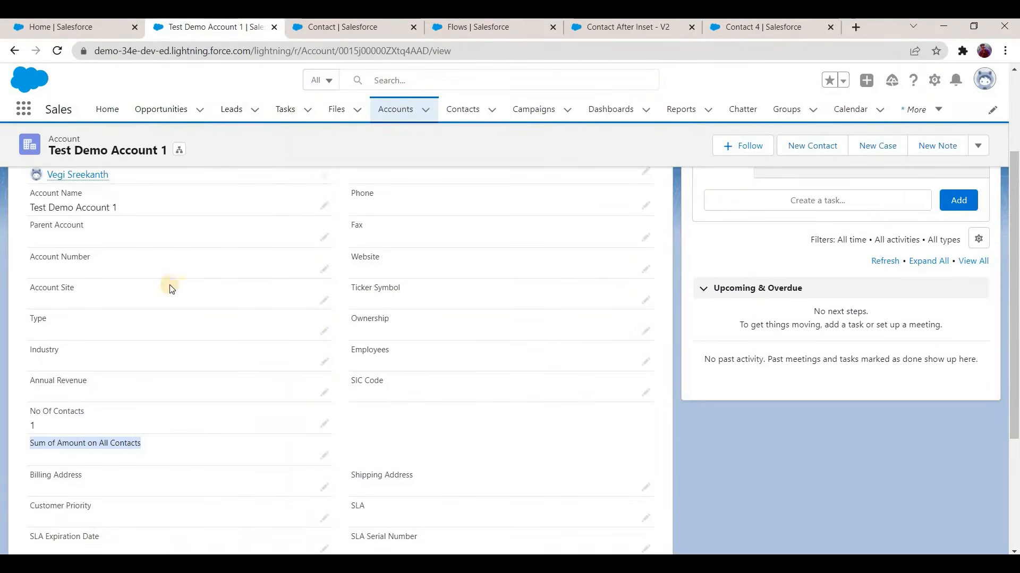
left_click(396, 109)
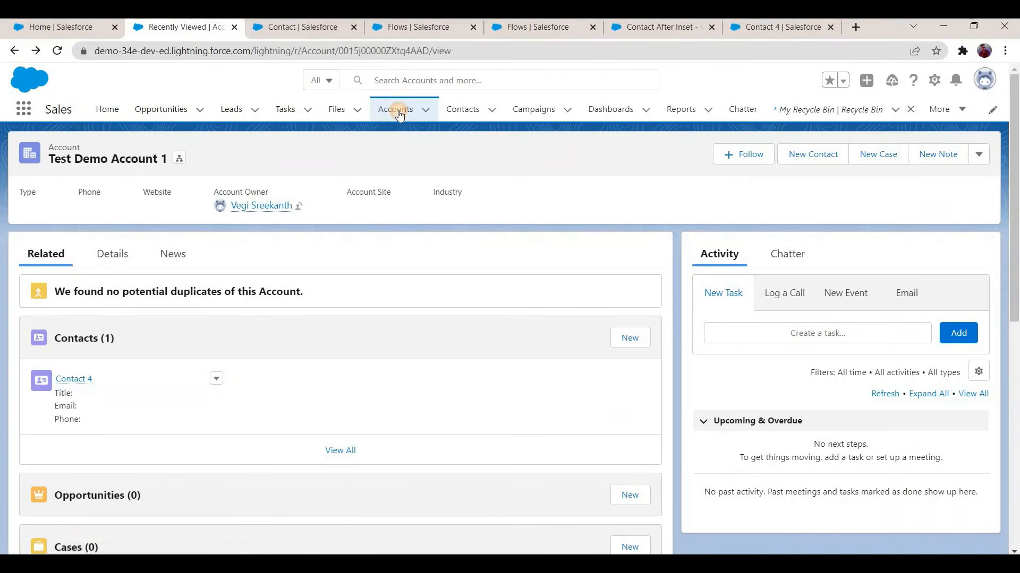
left_click(396, 109)
left_click(942, 159)
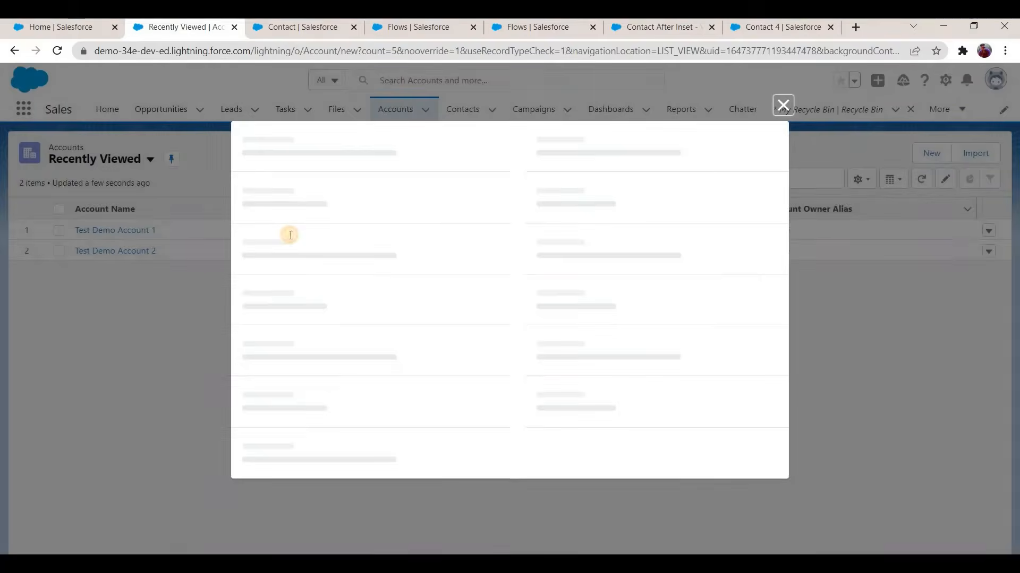
left_click(290, 236)
type("Test Demo Acc")
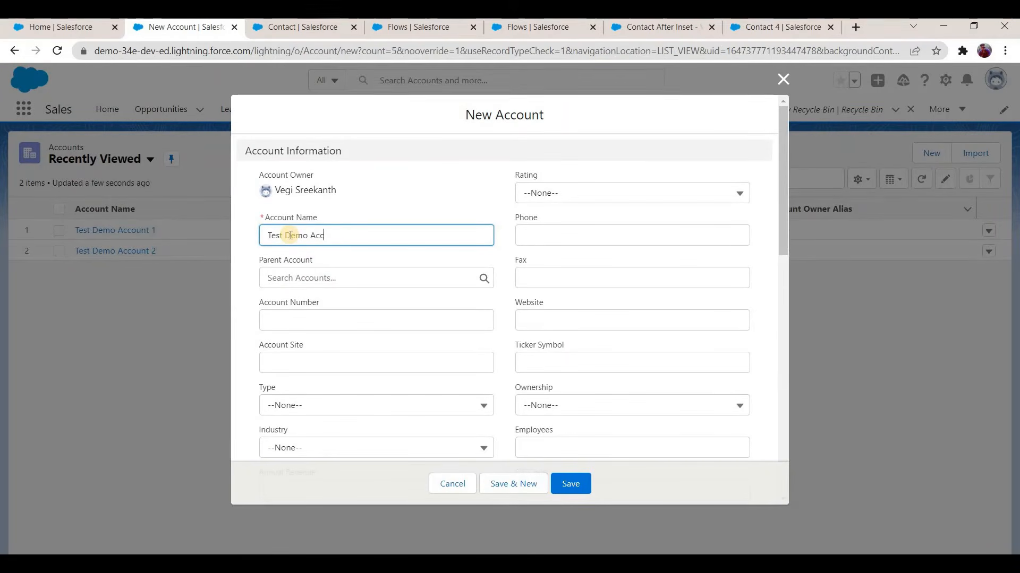
type("ount 3")
scroll(398, 366, "down", 3)
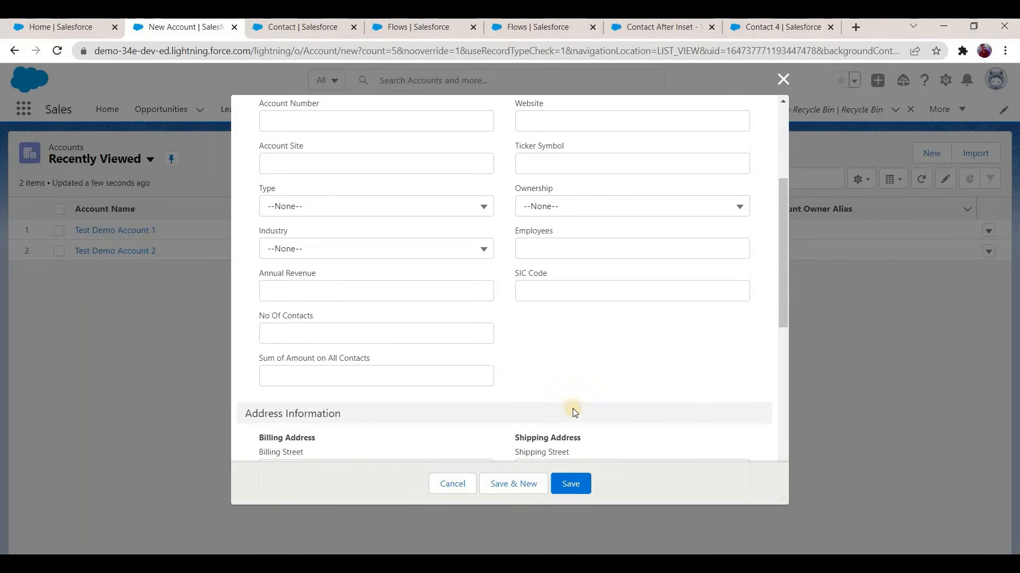
left_click(572, 483)
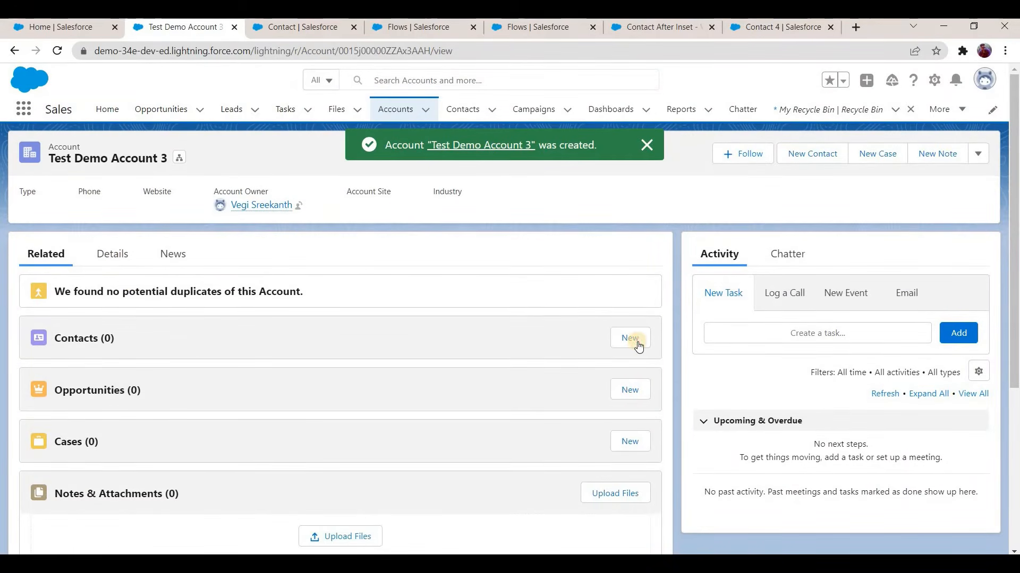
Step: Create a contact under Test Demo Account 3 with salutation Mr., last name "Contact B1" and Amount 100
left_click(633, 342)
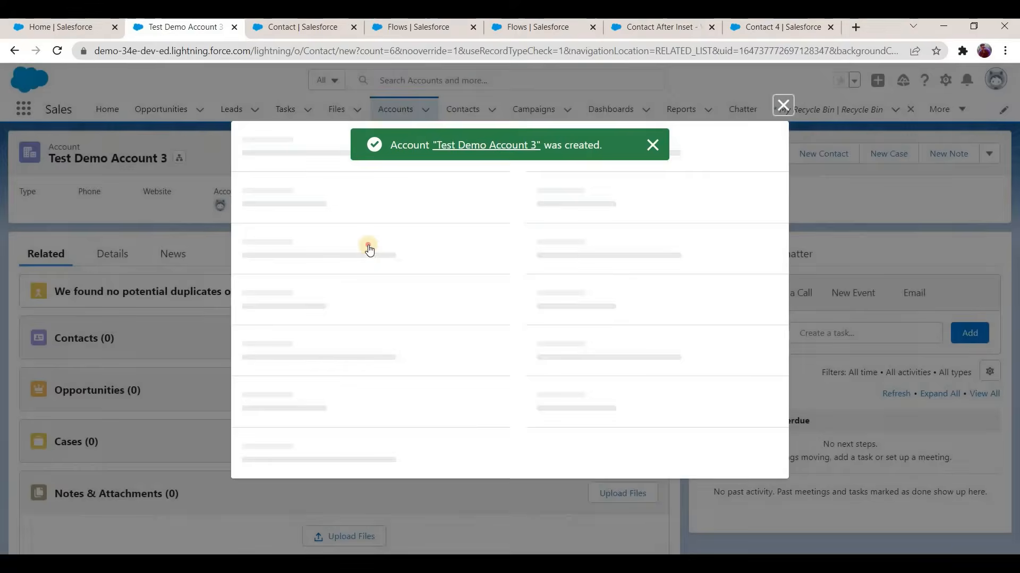
left_click(372, 252)
left_click(330, 298)
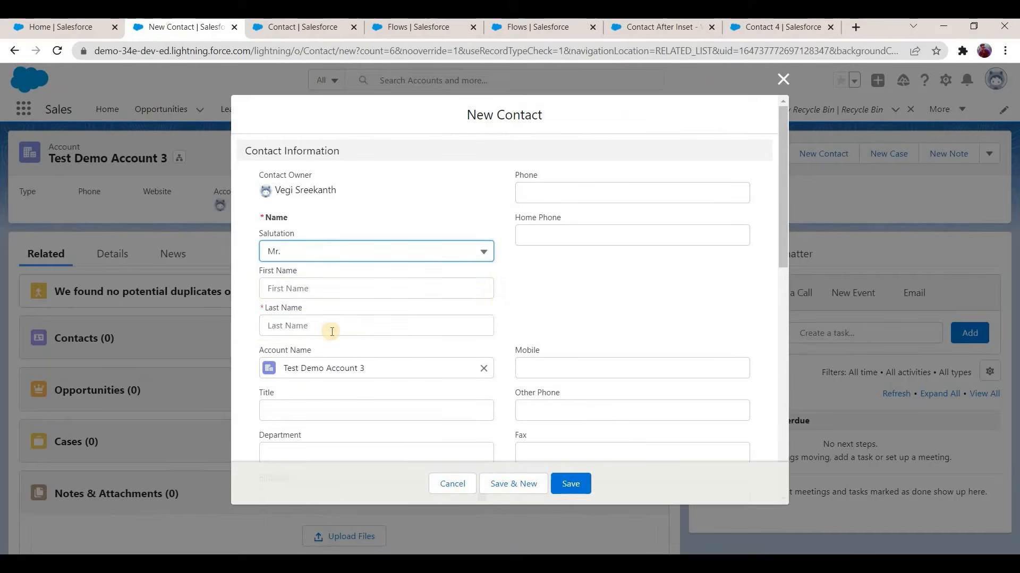
left_click(331, 327)
type("Contact B1")
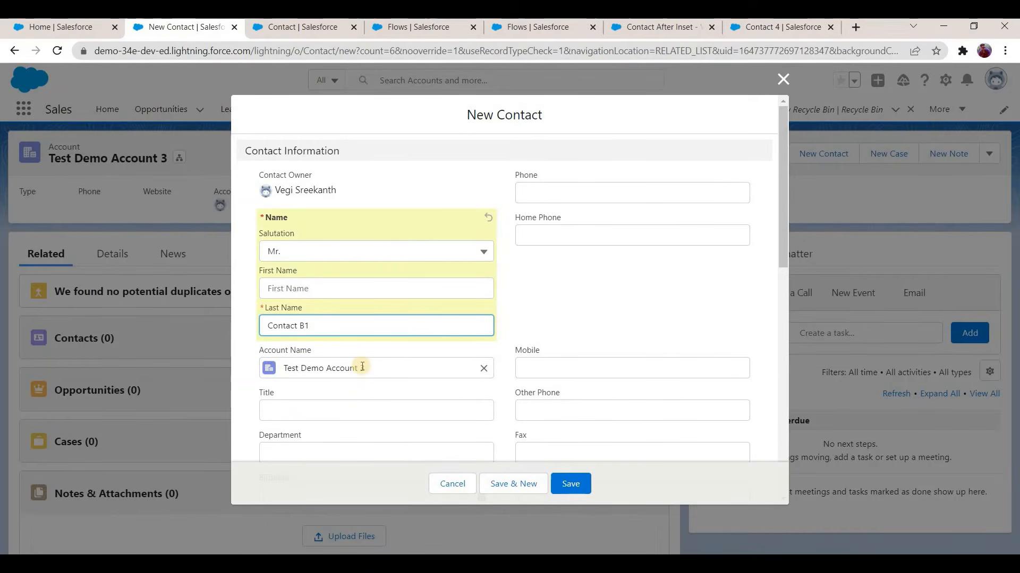
scroll(348, 291, "down", 6)
left_click(349, 292)
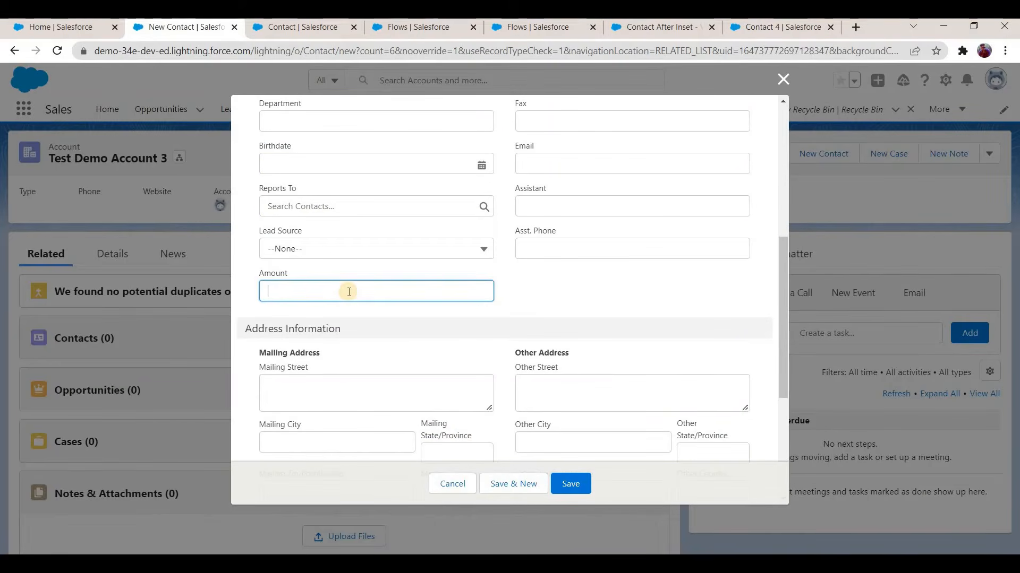
type("100")
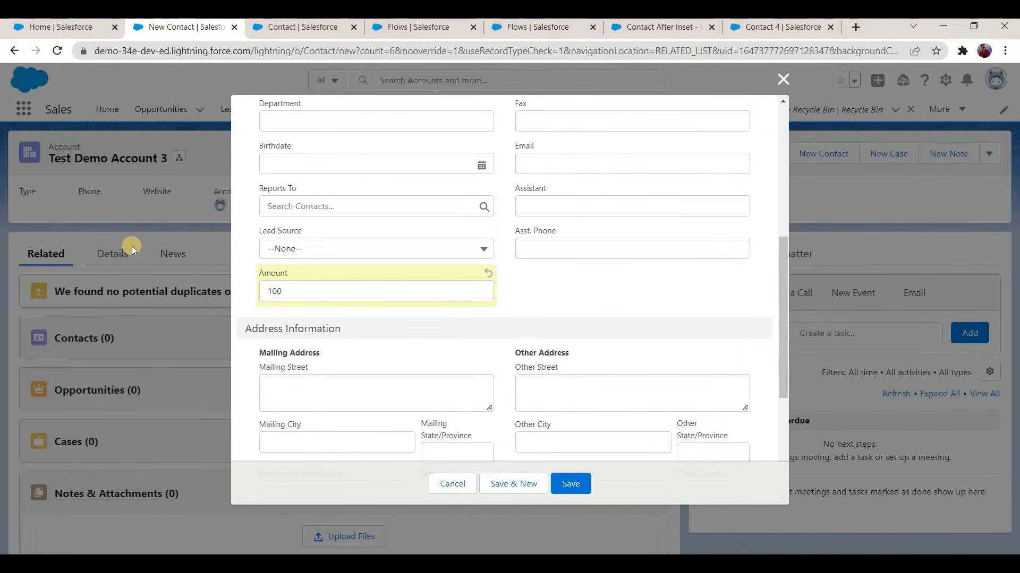
left_click(563, 487)
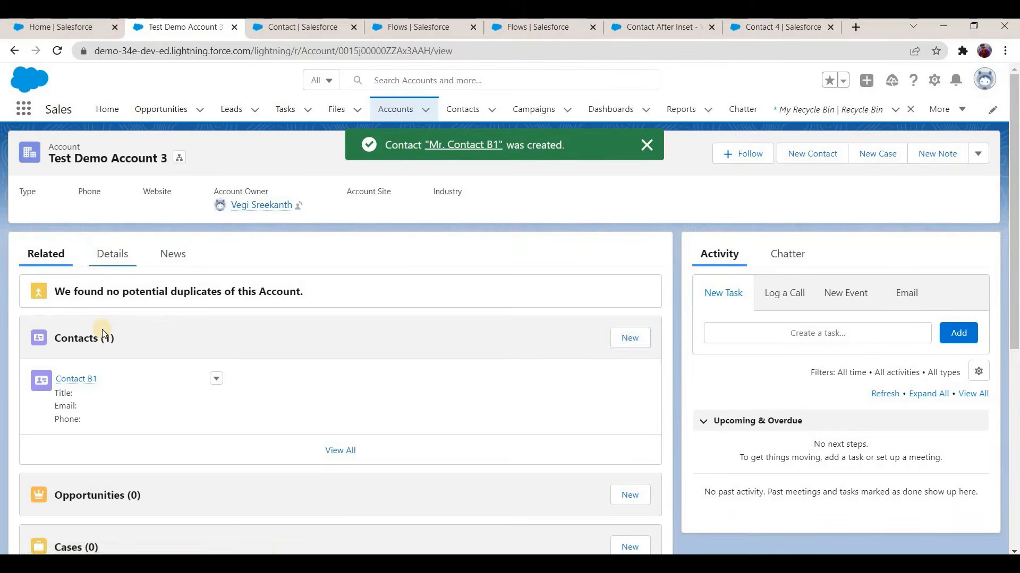
Step: Check the No Of Contacts and Sum of Amount on All Contacts fields in Test Demo Account 3's details
left_click(113, 254)
scroll(37, 351, "down", 4)
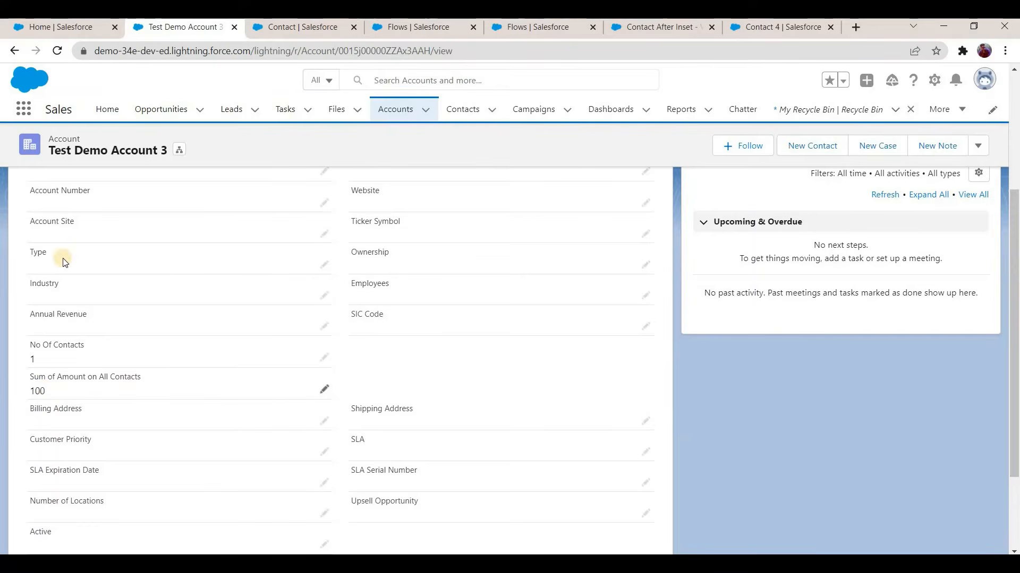
scroll(59, 260, "up", 5)
Step: Create a second contact under Test Demo Account 3 with salutation Mr., last name "Contact B2" and Amount 200
left_click(47, 254)
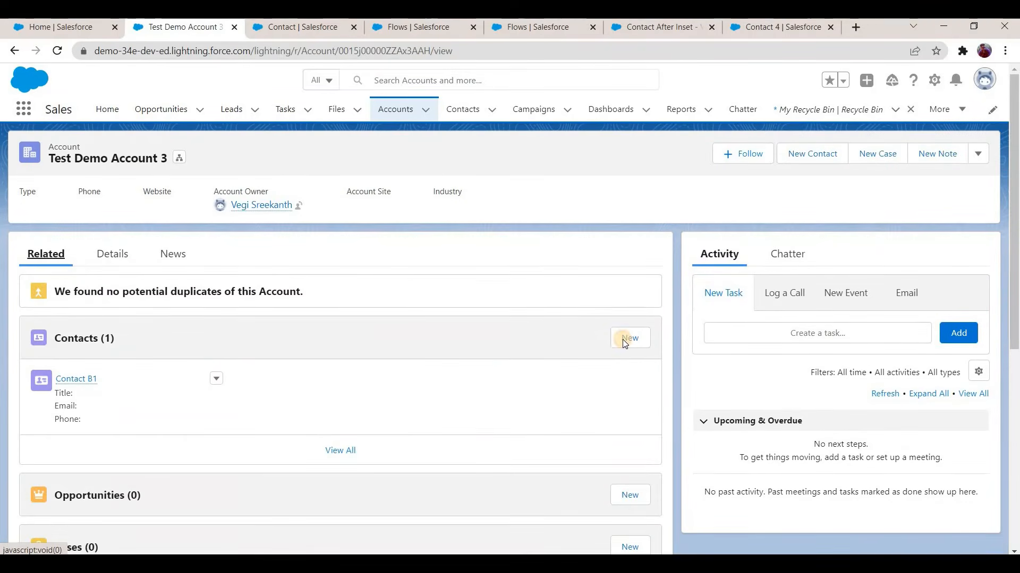
left_click(623, 338)
key("Return")
left_click(327, 333)
type("Contact B2")
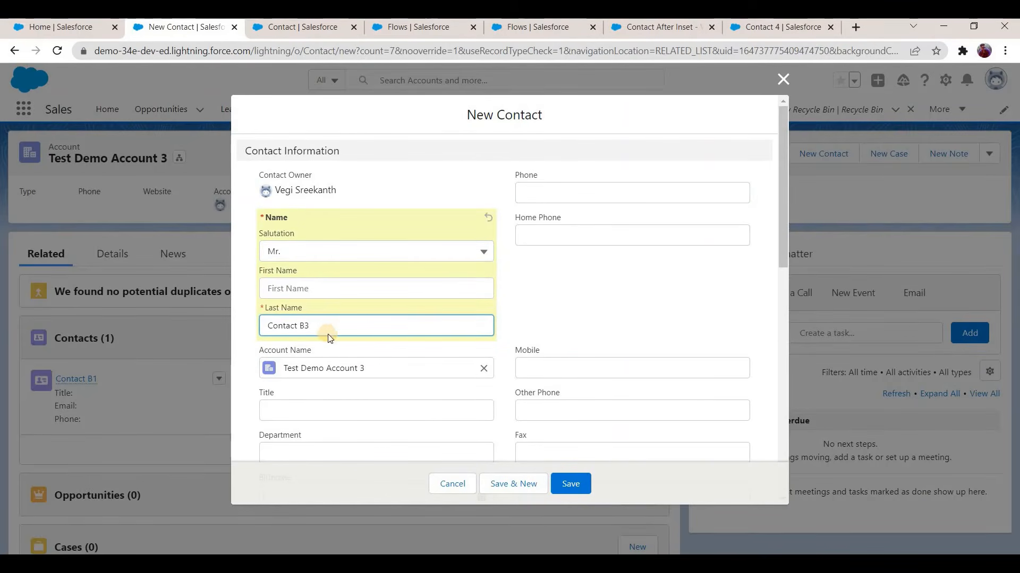
scroll(322, 288, "down", 6)
left_click(321, 288)
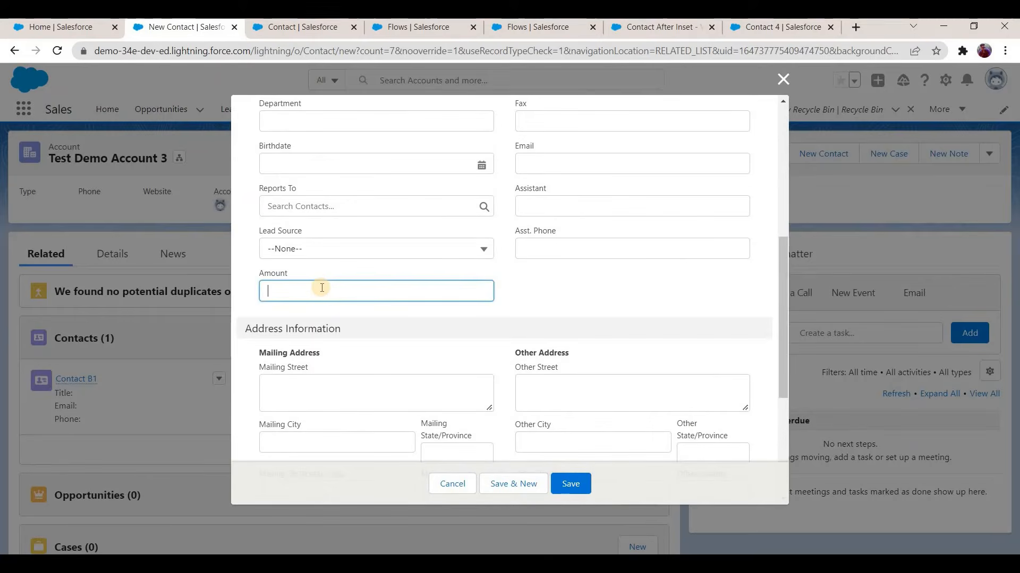
type("200")
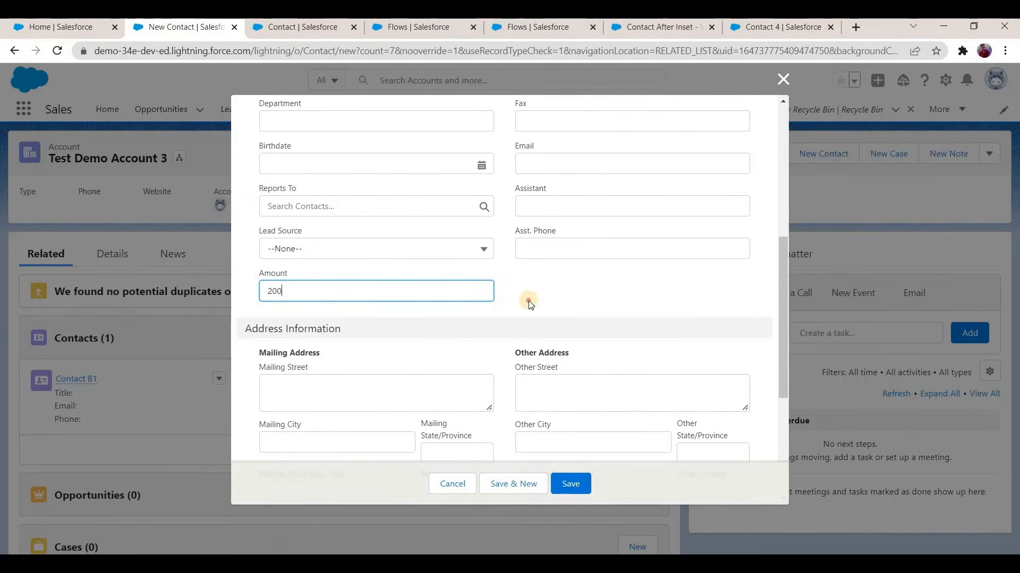
left_click(571, 483)
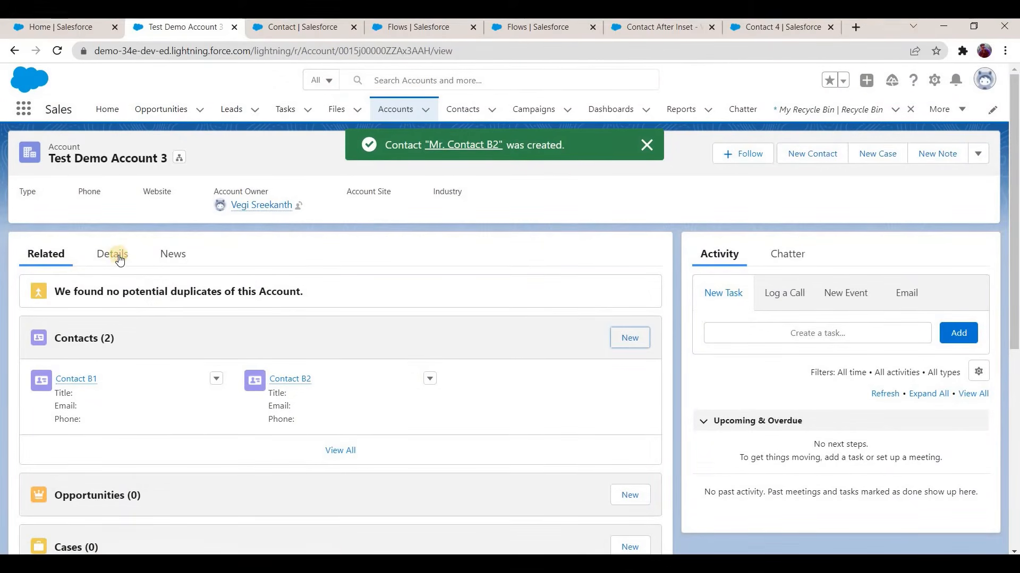
Step: Check No Of Contacts and Sum of Amount on All Contacts in the account's details after adding Contact B2
left_click(119, 259)
scroll(29, 353, "down", 4)
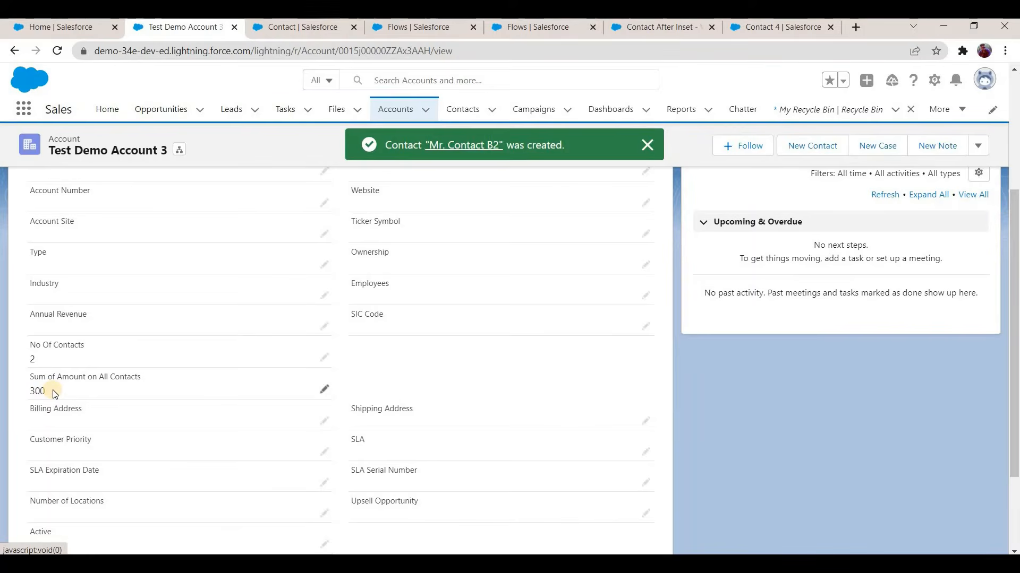
scroll(644, 336, "up", 4)
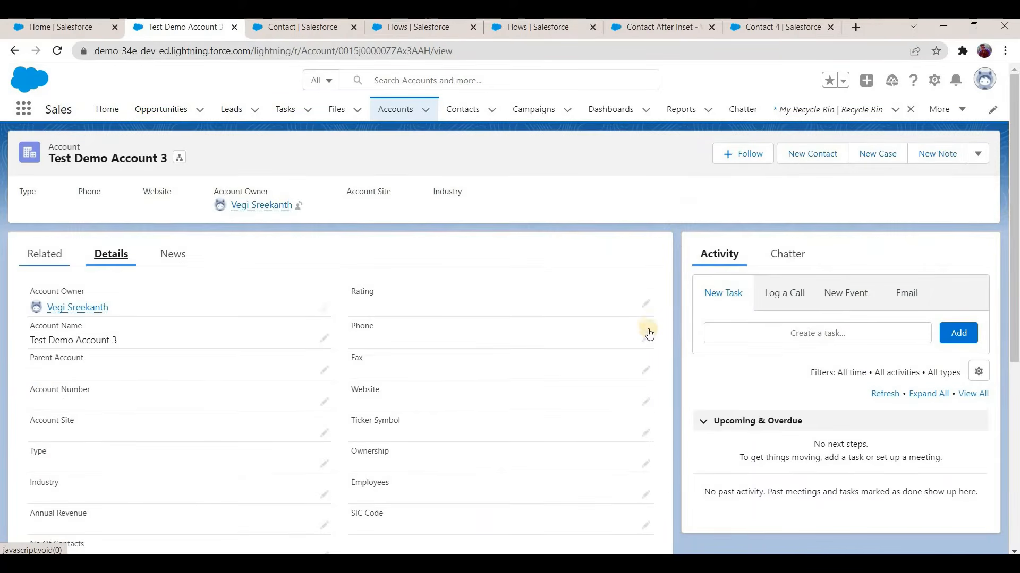
scroll(54, 491, "down", 2)
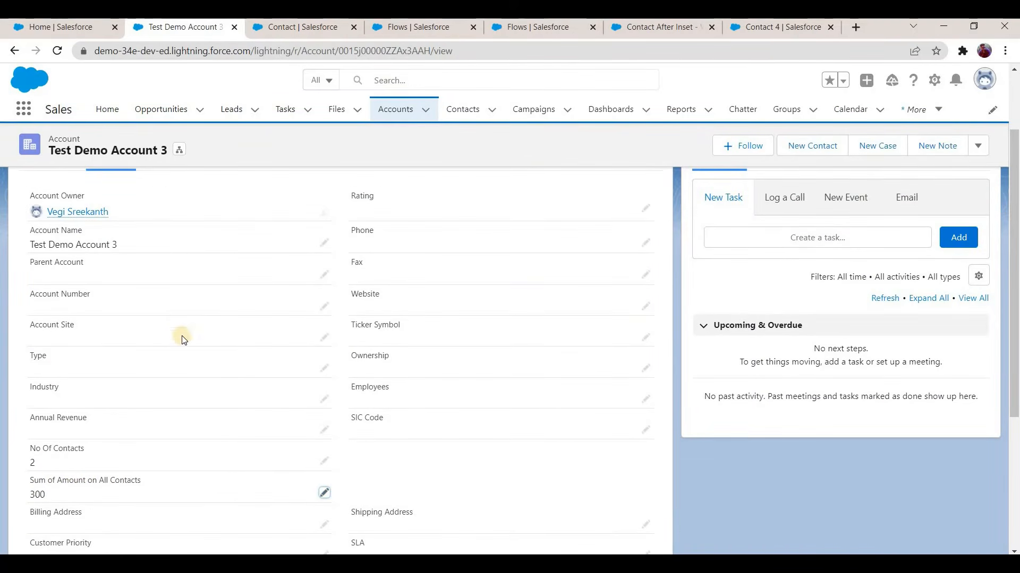
scroll(63, 259, "up", 4)
Step: Create a contact under Test Demo Account 3 with salutation Mr. and last name "Contact B3", leaving Amount blank
left_click(53, 255)
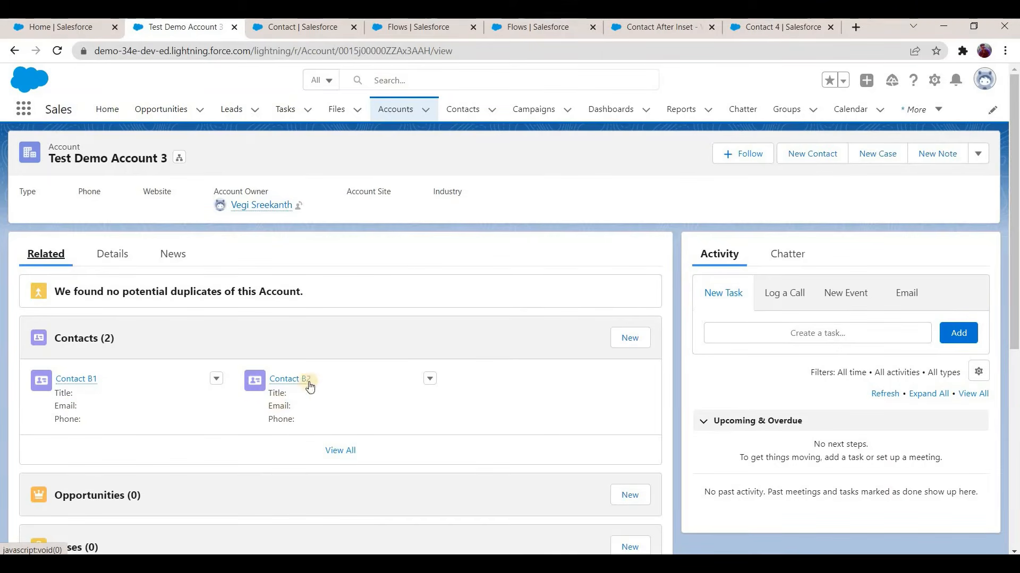
left_click(626, 341)
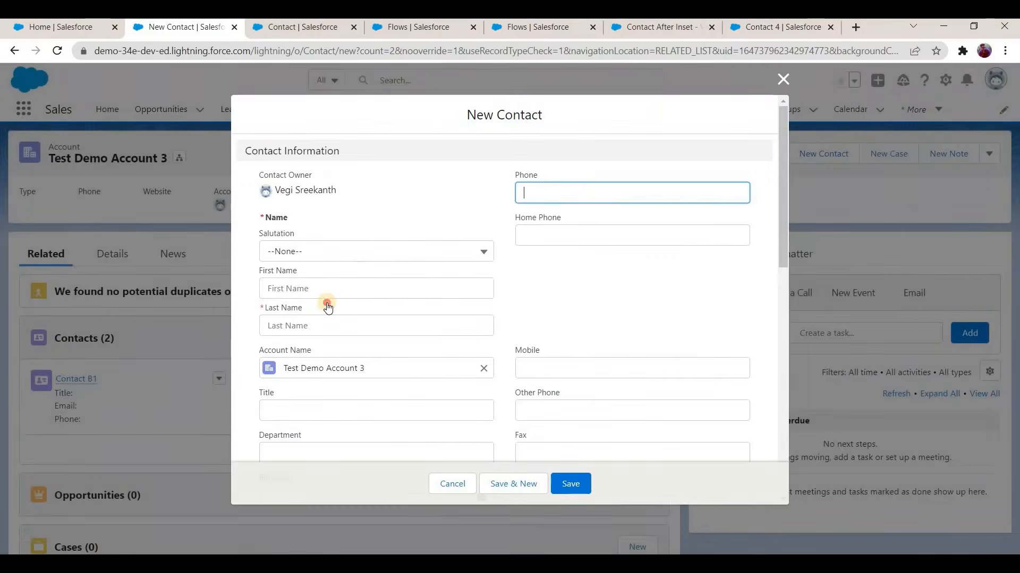
key("Tab")
key("Down")
key("Return")
left_click(327, 327)
type("Contact B3")
scroll(319, 368, "down", 5)
left_click(577, 486)
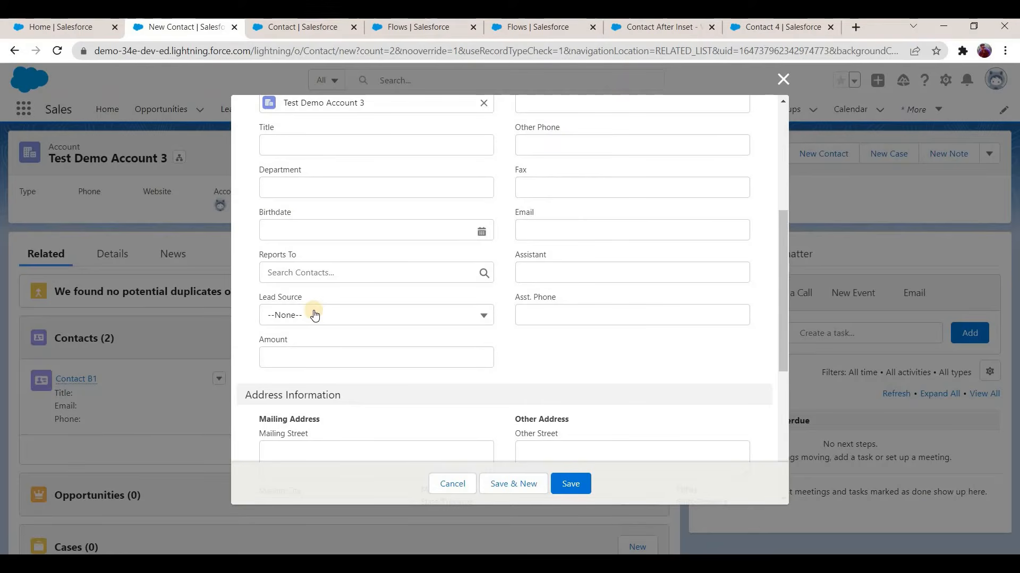
left_click(568, 484)
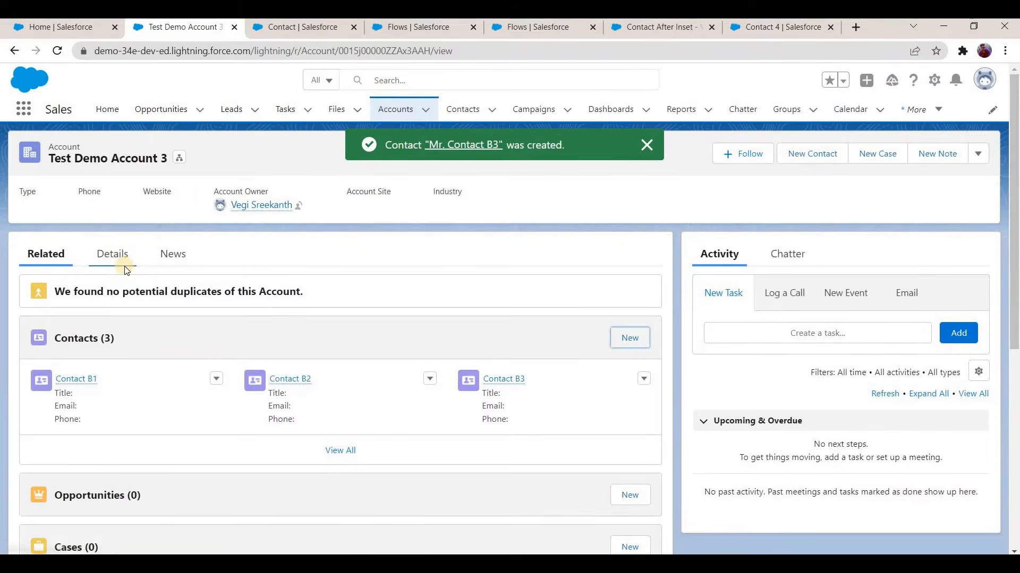
Step: Check the account's contact count and amount sum, and examine the Contact Amount field definition for a default value
left_click(121, 260)
scroll(53, 397, "down", 4)
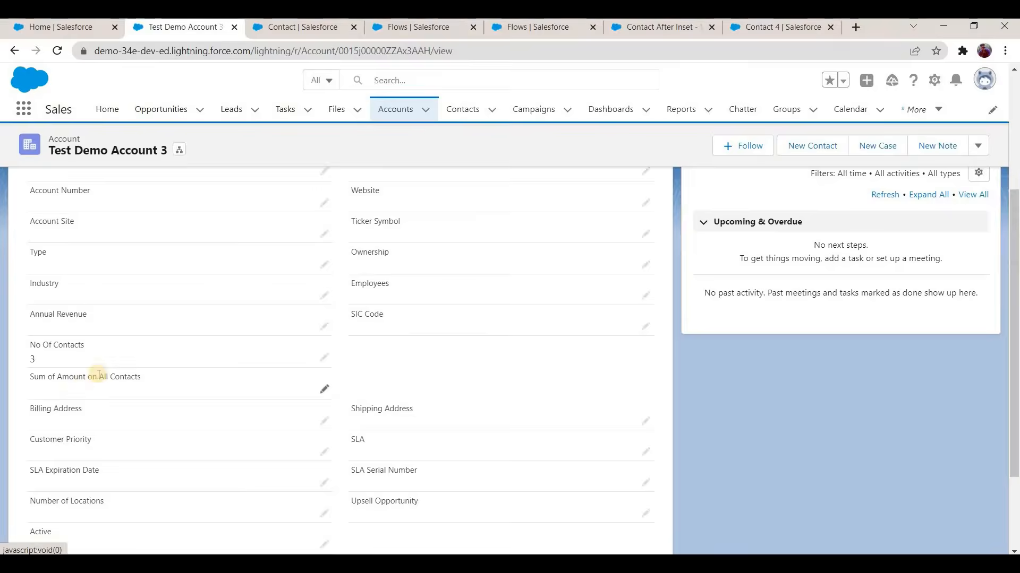
left_click(302, 25)
scroll(319, 370, "up", 1)
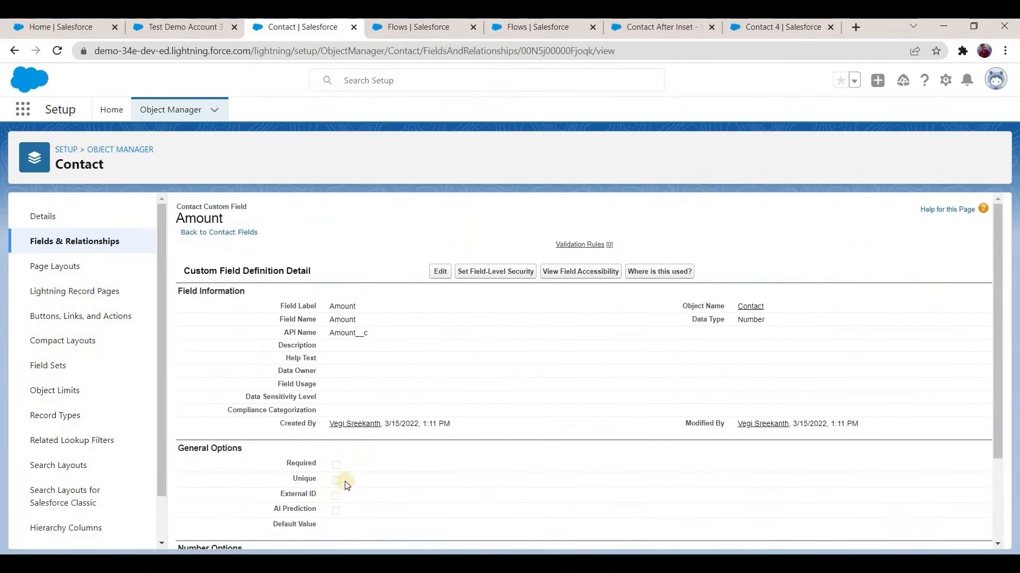
scroll(315, 474, "down", 2)
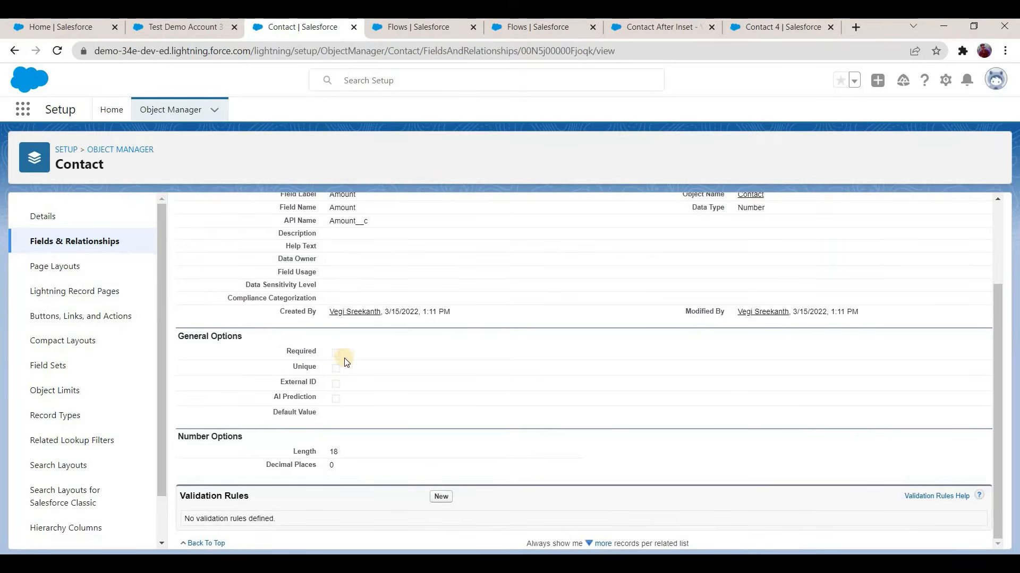
scroll(312, 381, "up", 2)
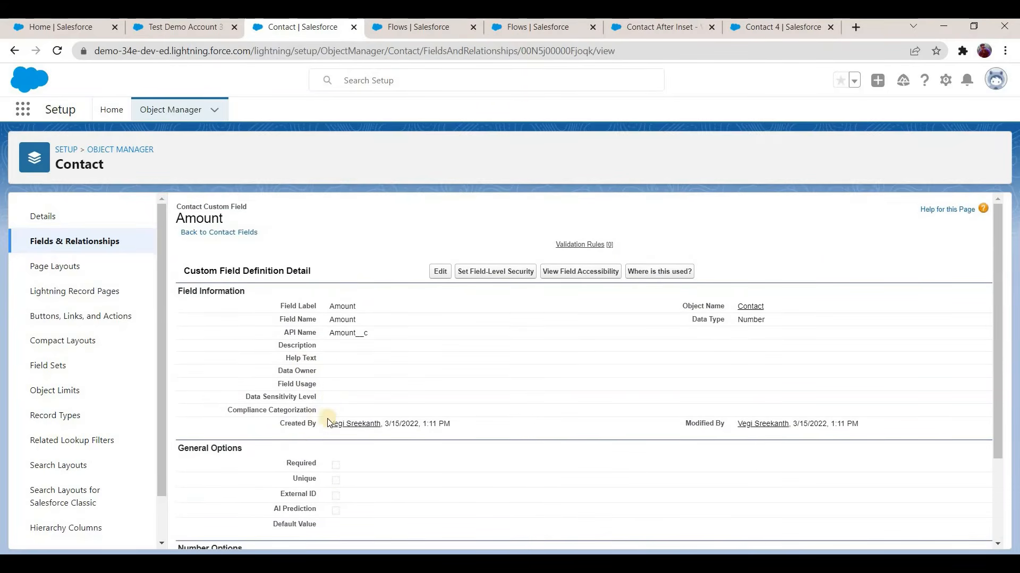
scroll(290, 446, "down", 1)
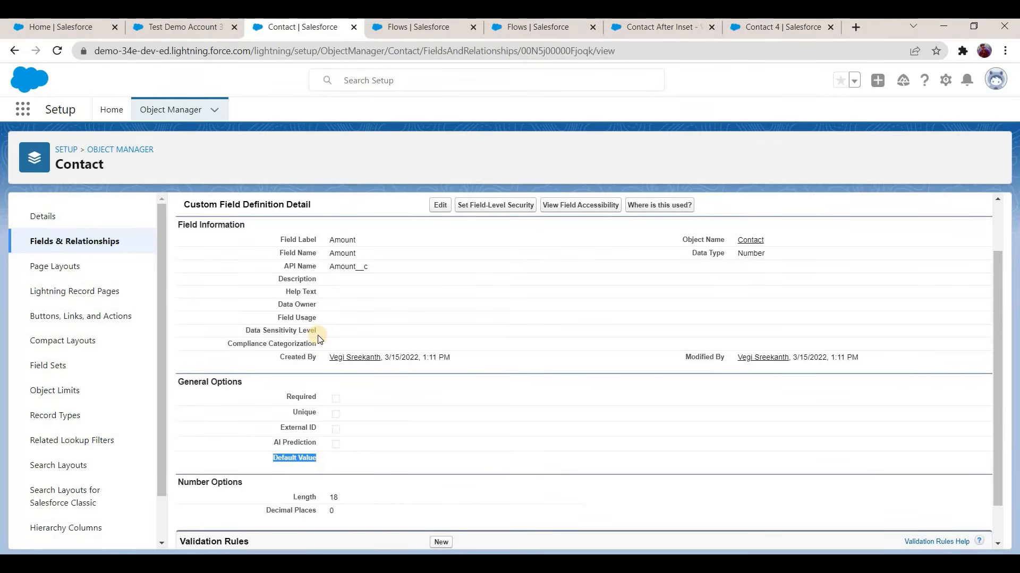
left_click(203, 34)
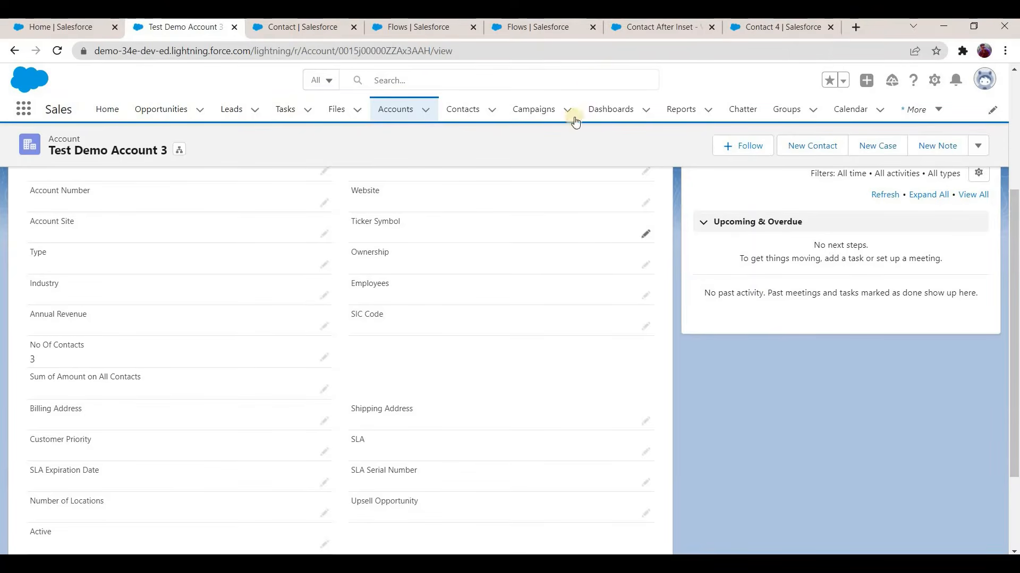
Step: Change the flow's CalculateSum formula to {!TotalSum} + IF( {!Loop_through_all_contacts.Amount__c} > 0 , {!Loop_through_all_contacts.Amount__c} , 0)
left_click(627, 32)
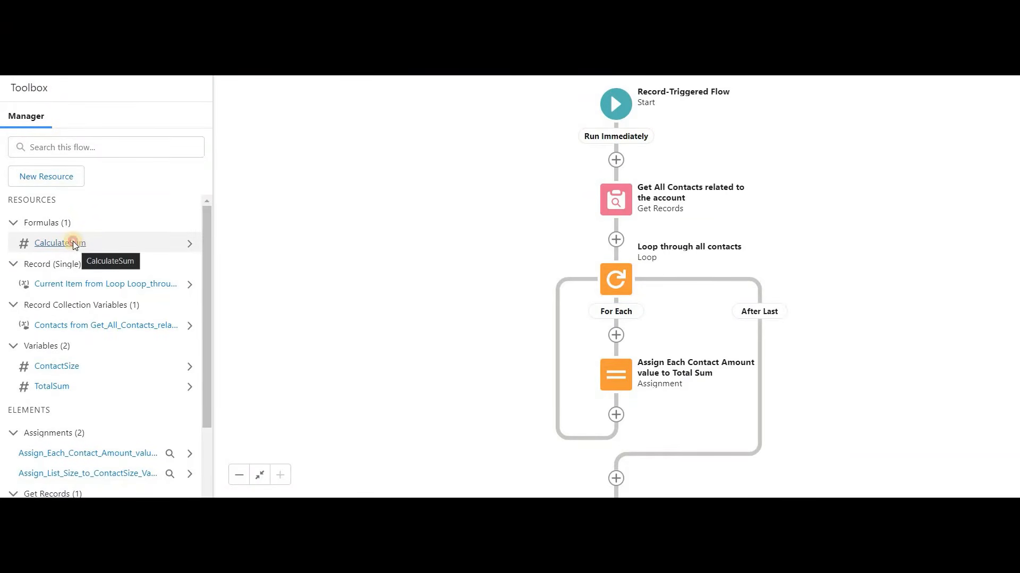
left_click(99, 234)
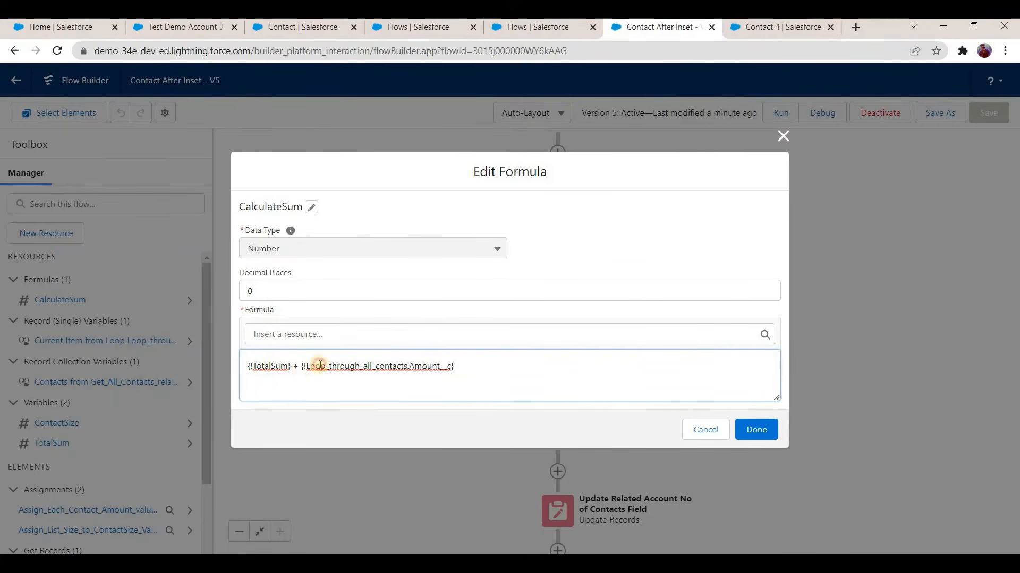
type("IF")
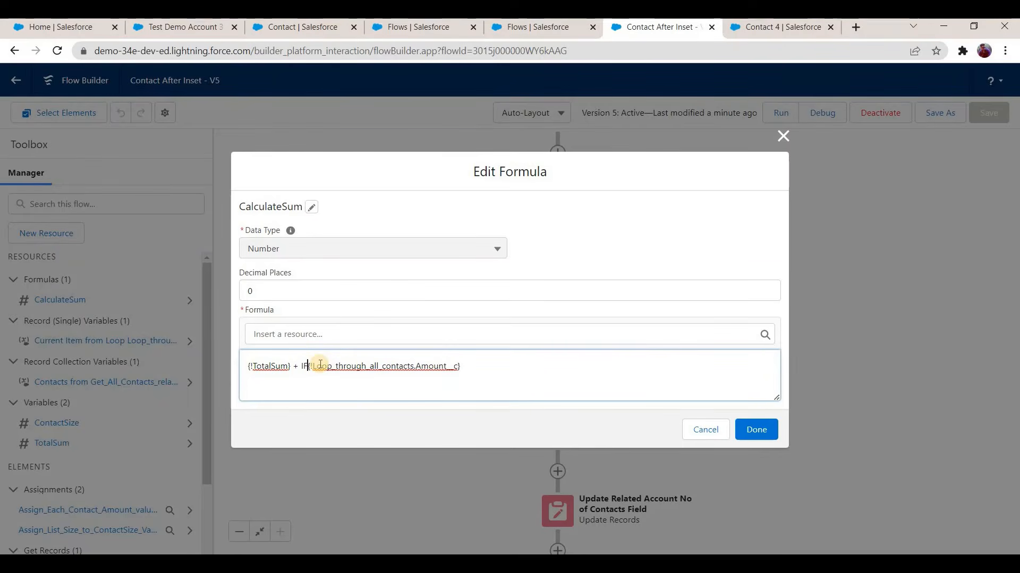
type("(")
left_click(477, 367)
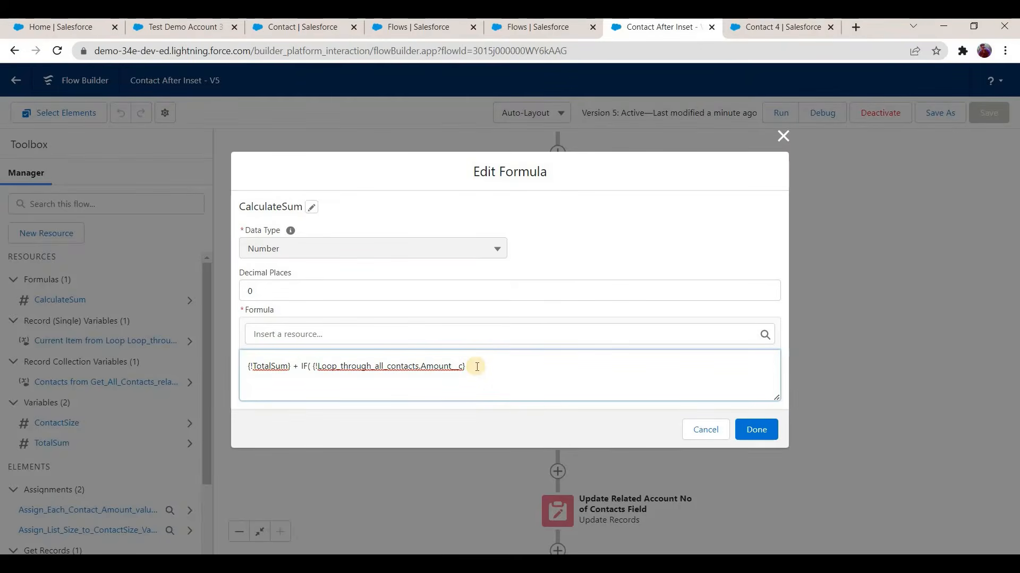
type("0 ,")
left_click_drag(333, 366, 464, 373)
left_click(494, 365)
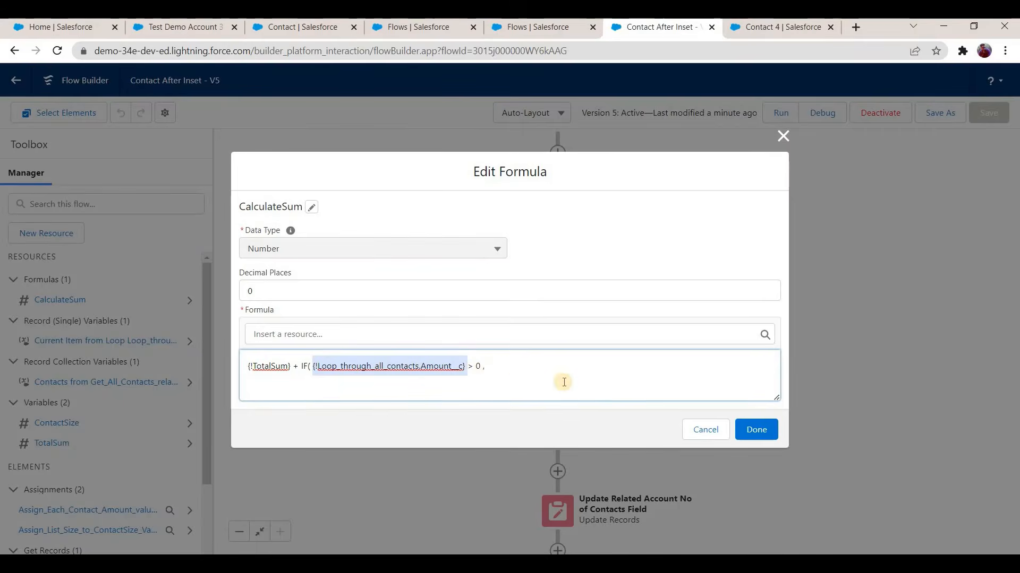
type("{!Loop_through_all_contacts.Amount__c}")
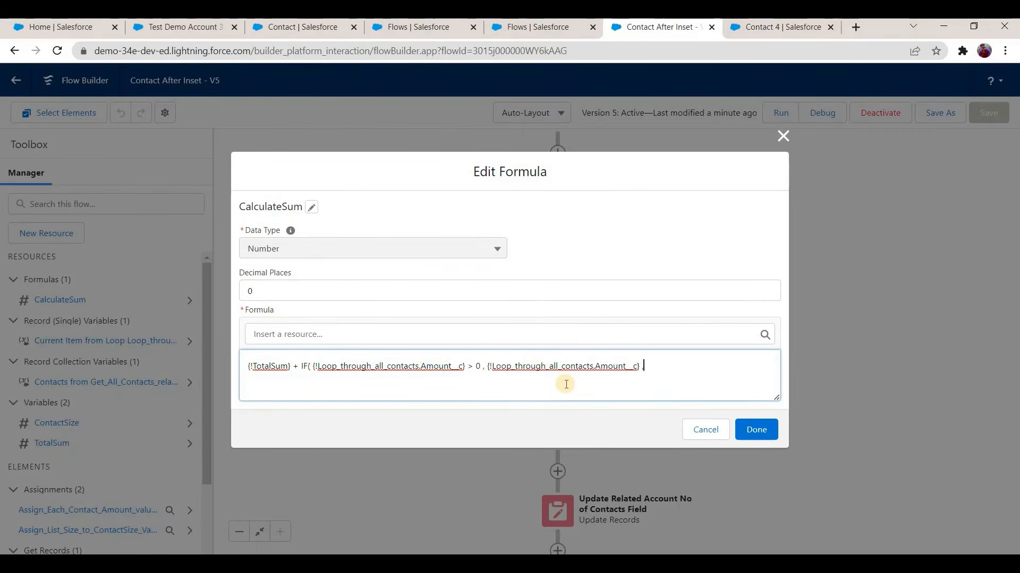
type(", 0)")
type(")")
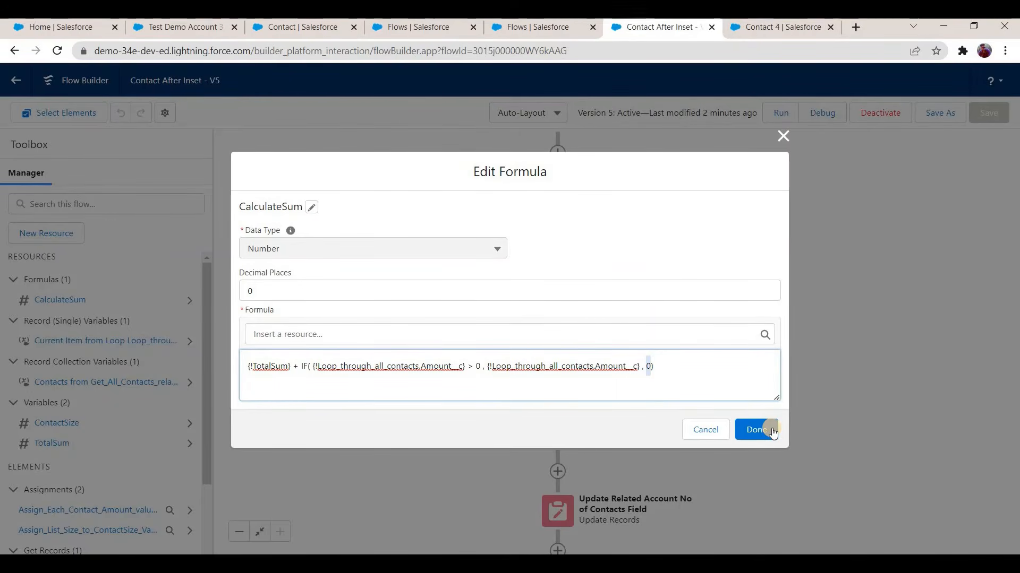
left_click(756, 430)
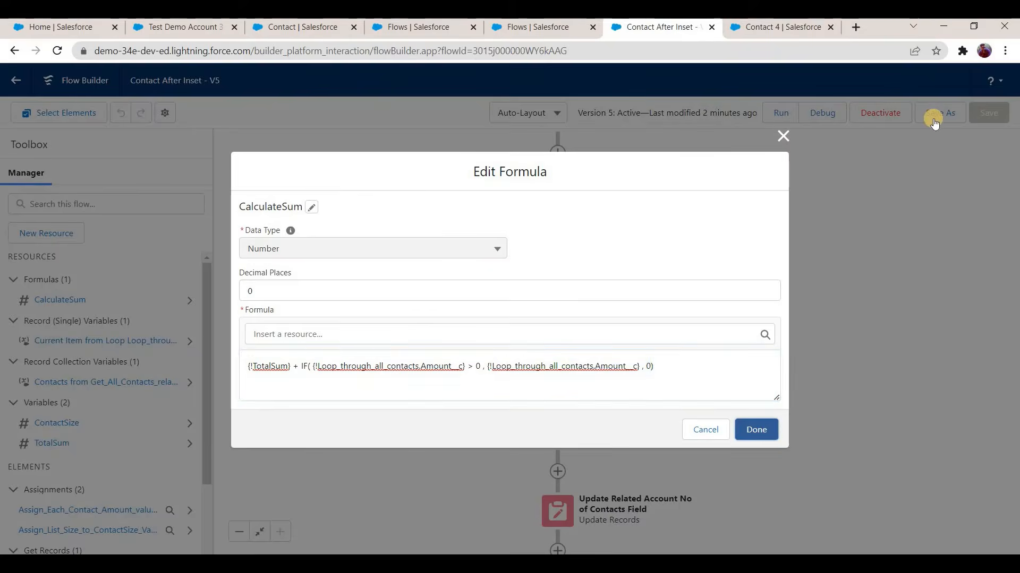
Step: Save the Contact After Inset flow as a new version with the existing label and description, and activate it
left_click(938, 113)
left_click(769, 413)
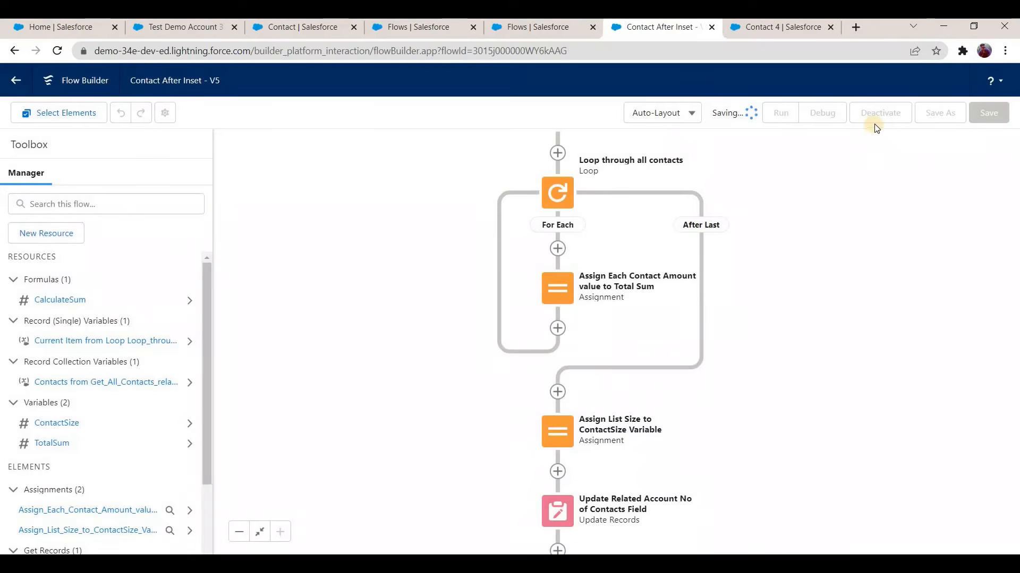
left_click(873, 121)
Step: Return to Test Demo Account 3 in Sales and check the Amount field in Contact B3's details
left_click(196, 31)
mouse_move(97, 386)
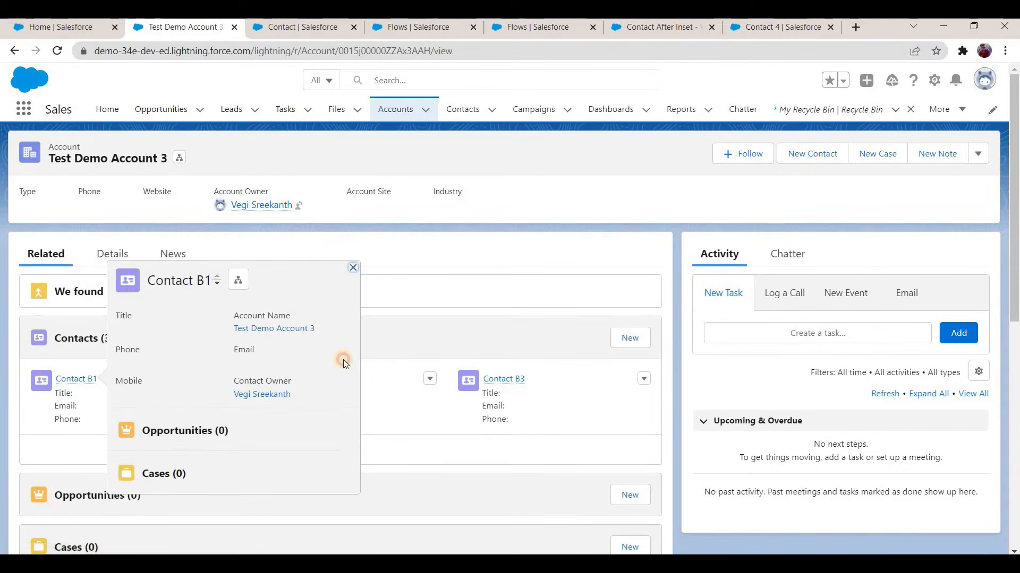
mouse_move(290, 379)
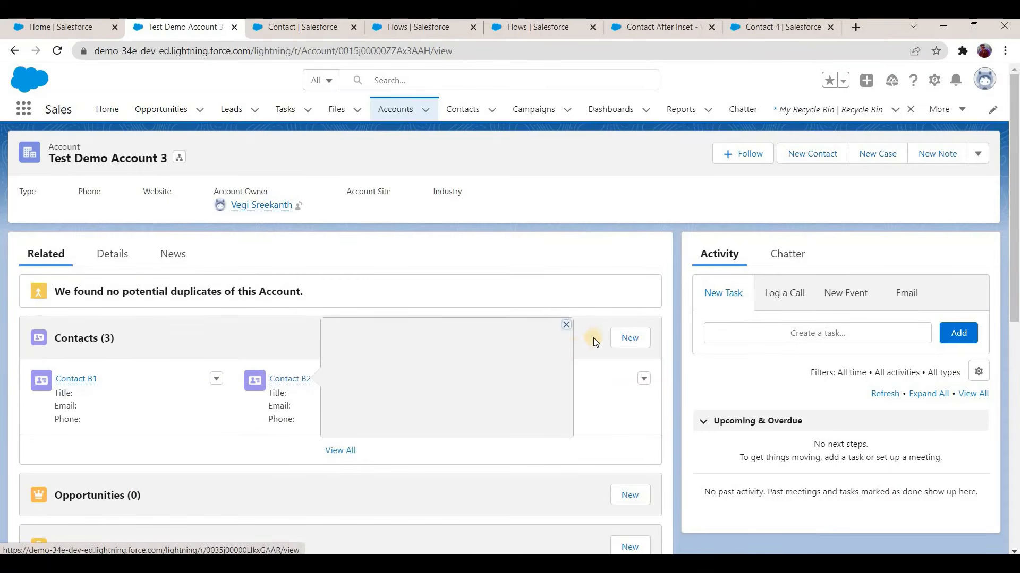
left_click(513, 378)
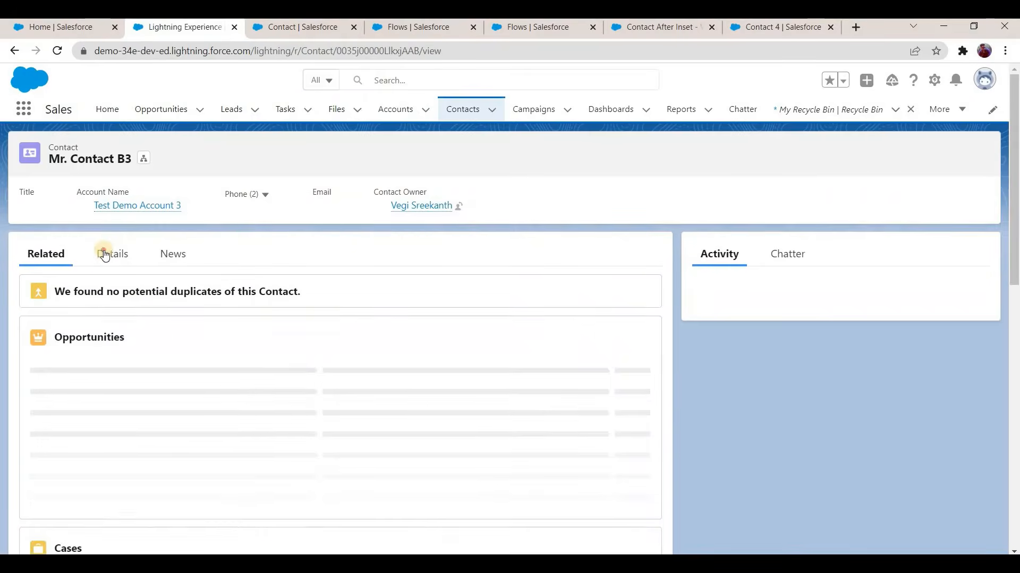
left_click(105, 254)
scroll(133, 298, "down", 3)
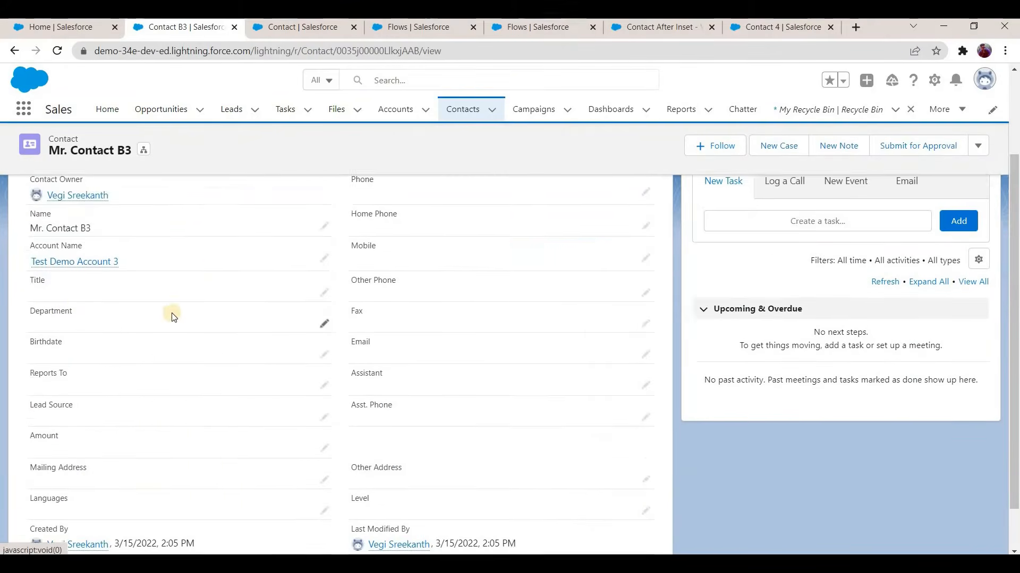
scroll(64, 257, "up", 3)
left_click(47, 254)
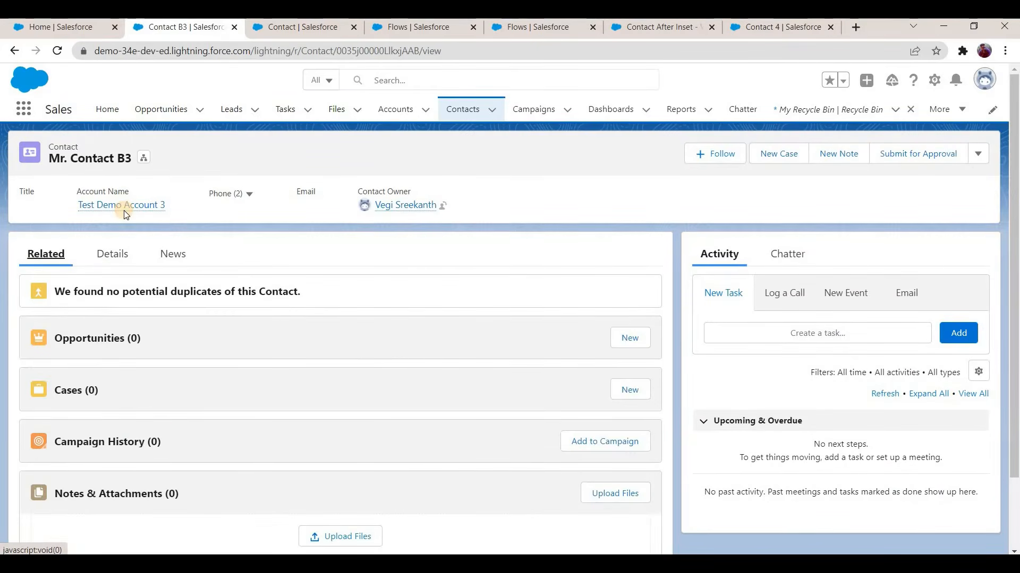
Step: Create the contact Mr. Contact B4 under Test Demo Account 3 with an Amount of 500 and save it
left_click(121, 205)
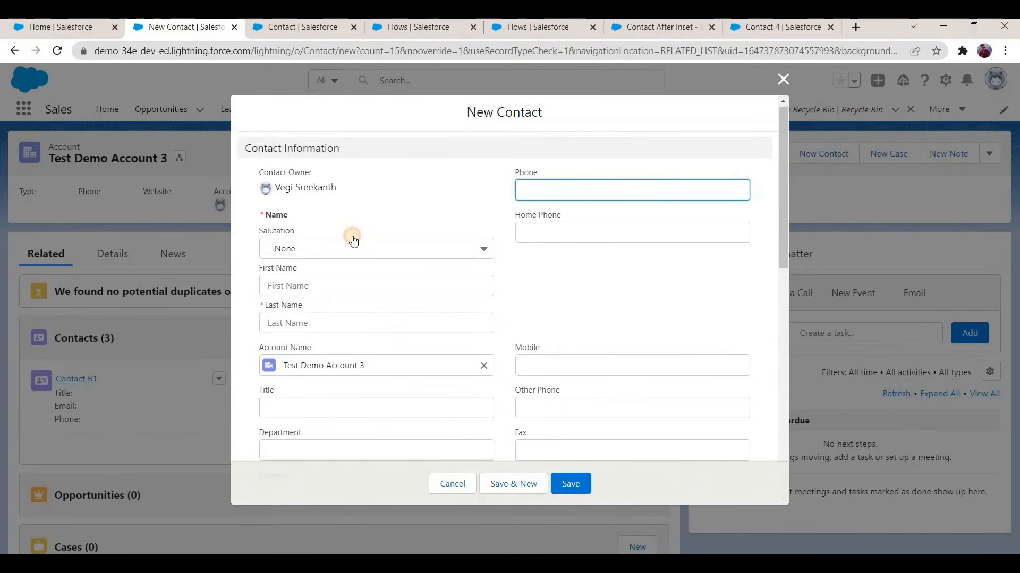
scroll(353, 237, "down", 1)
left_click(344, 255)
left_click(341, 259)
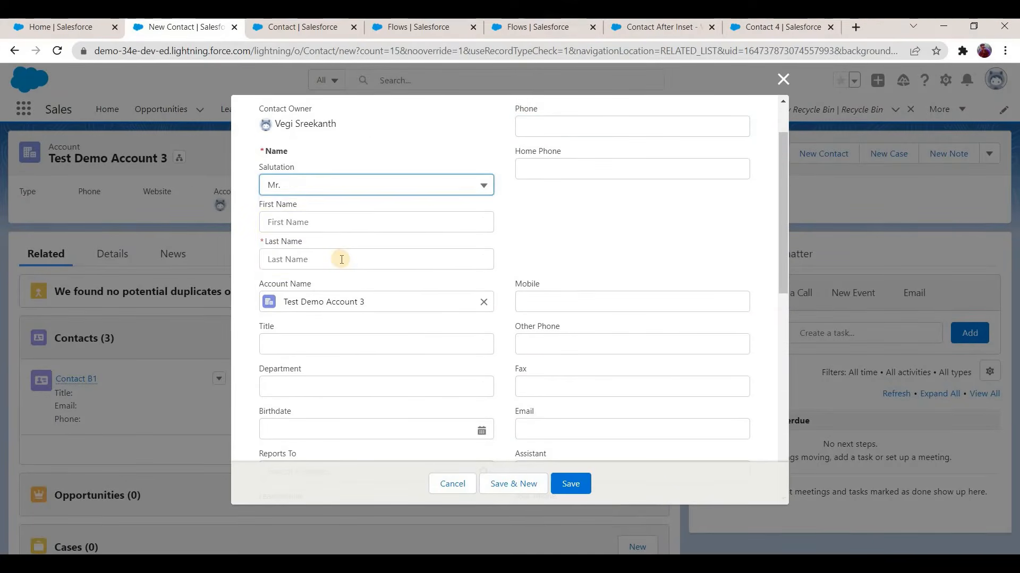
left_click(341, 260)
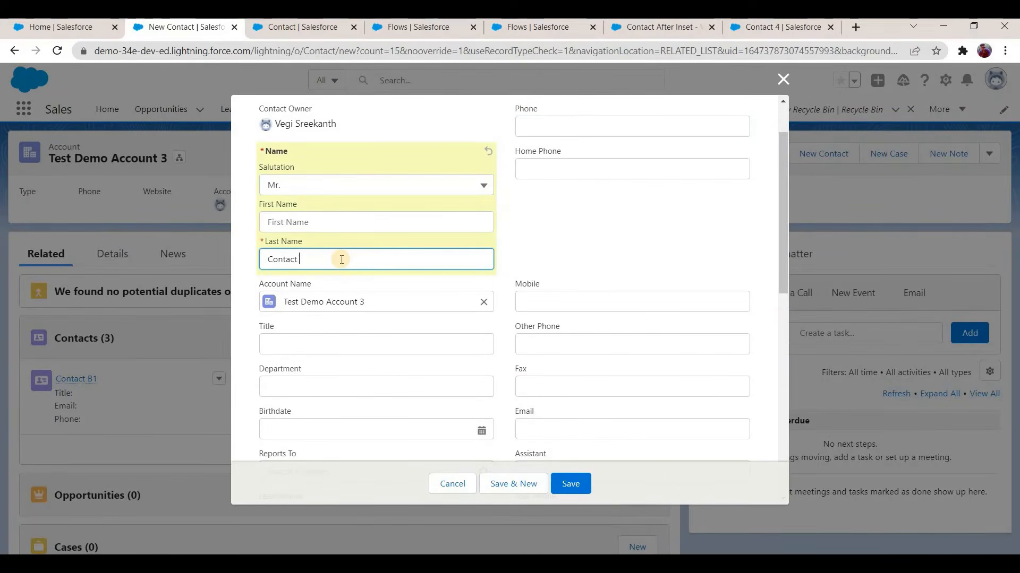
type("Contact B4")
scroll(313, 381, "down", 4)
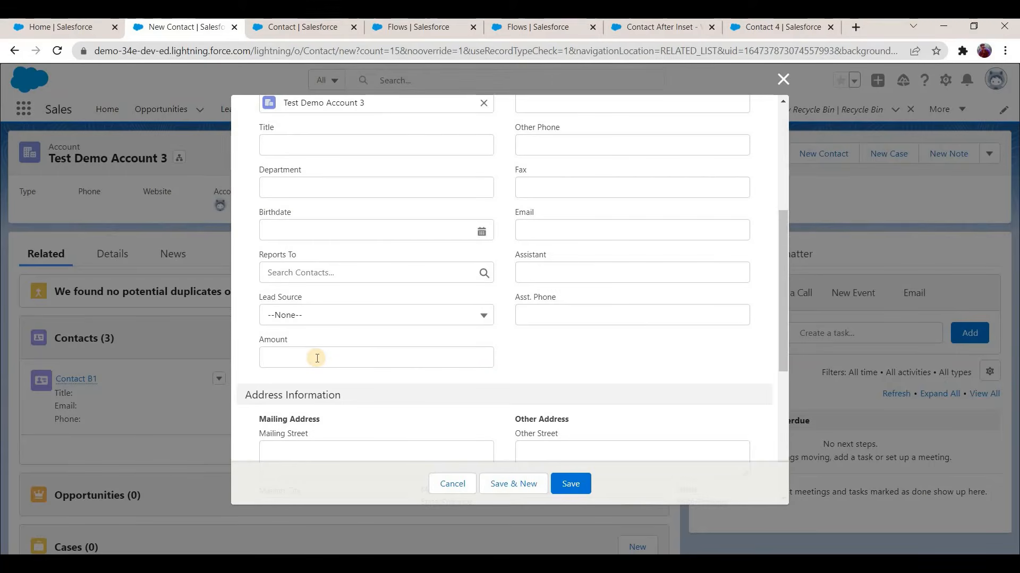
left_click(317, 358)
type("500")
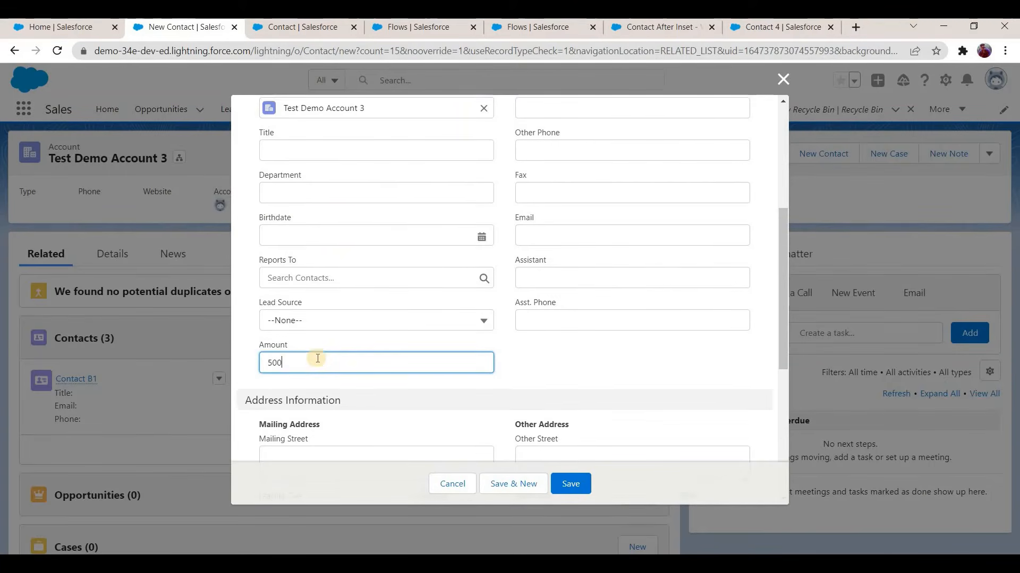
left_click(576, 481)
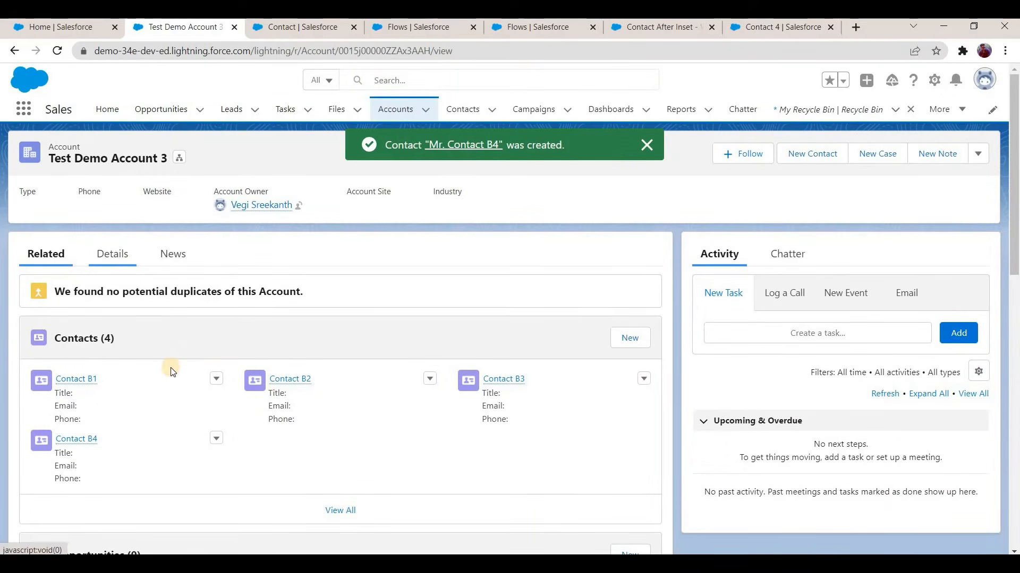
Step: Check No Of Contacts and Sum of Amount on All Contacts in Test Demo Account 3's details
left_click(113, 254)
scroll(37, 402, "down", 3)
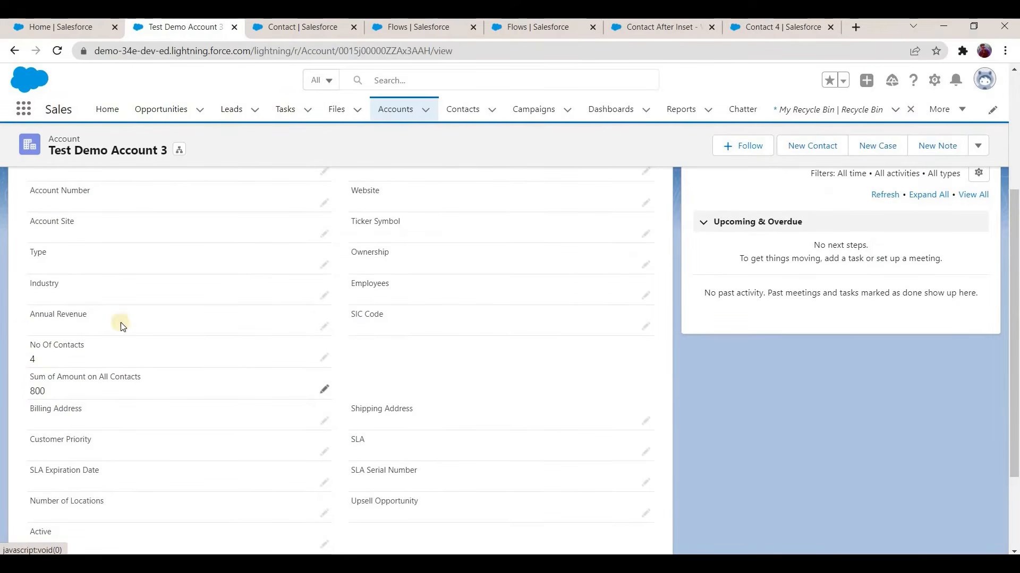
scroll(59, 263, "up", 4)
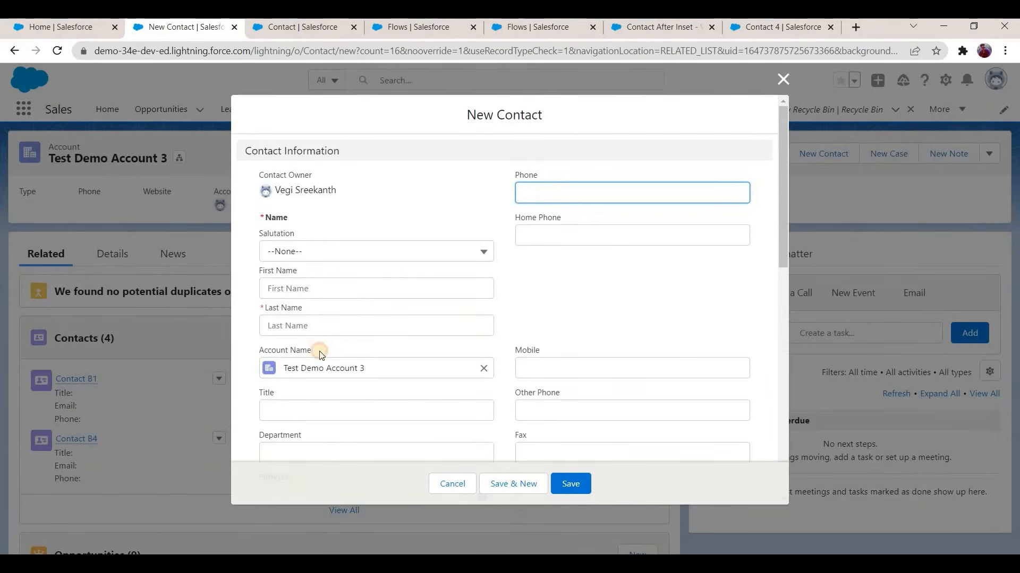
Step: Create the contact Mr. Contact B5 under Test Demo Account 3 with a blank Amount and save it
key("Down")
key("Return")
left_click(327, 325)
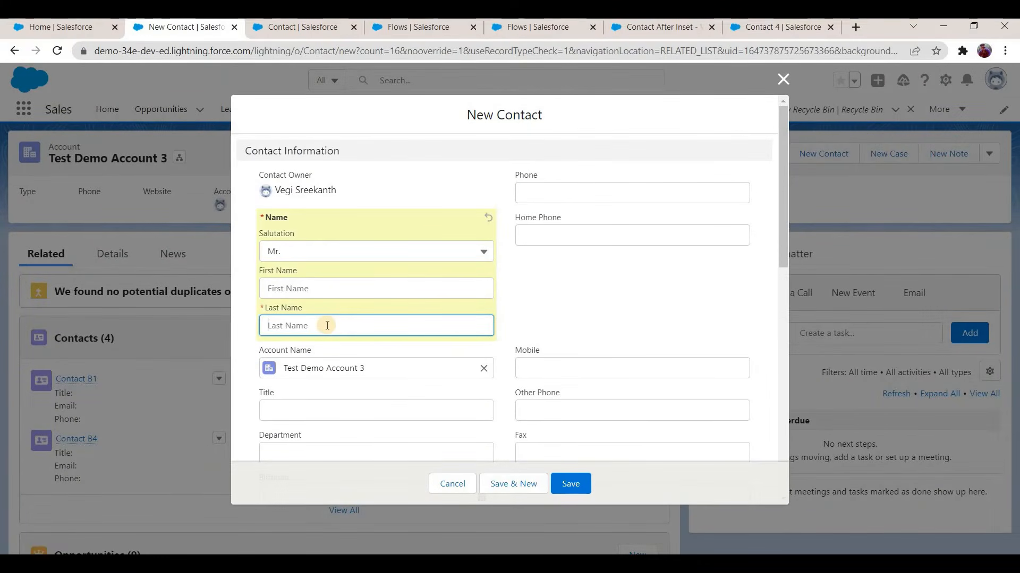
type("Contact B5")
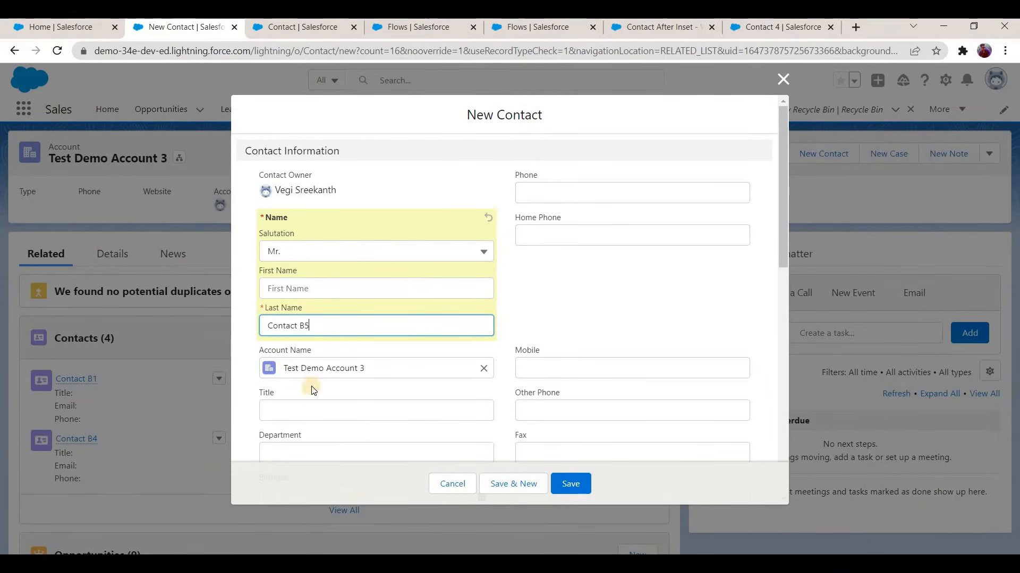
scroll(298, 416, "down", 4)
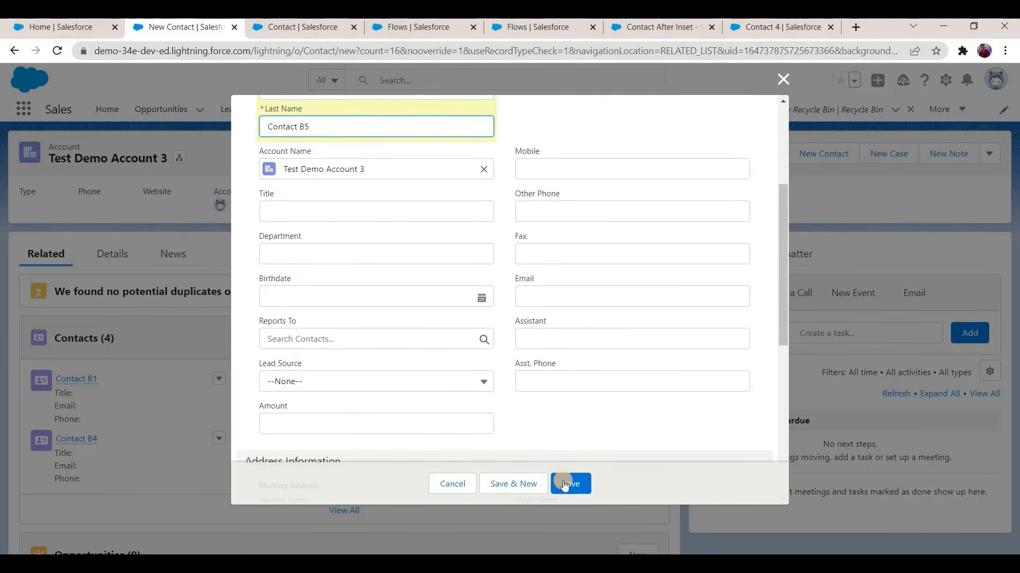
key("Return")
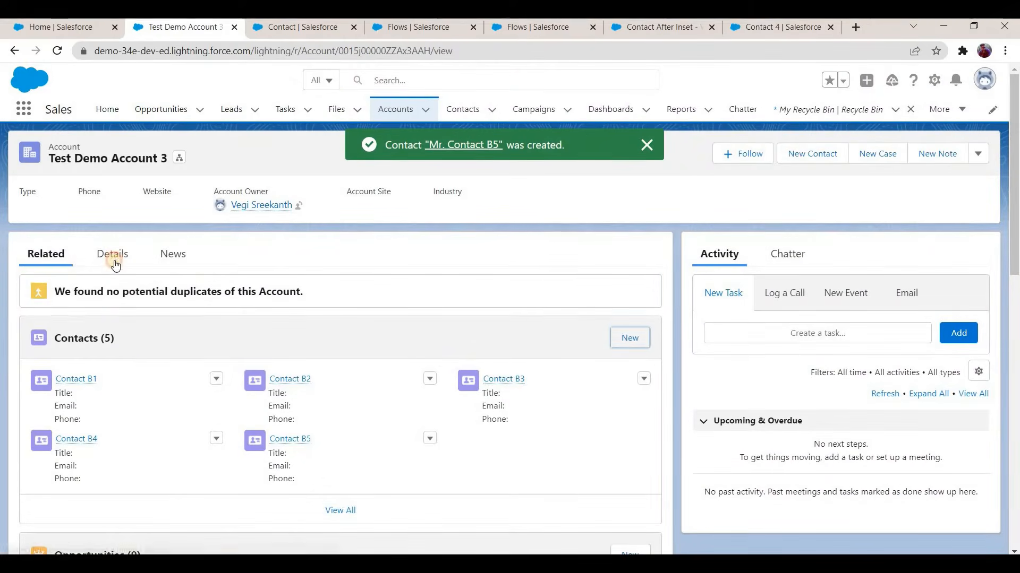
Step: Check the account's contact count and amount sum after adding Contact B5
left_click(116, 266)
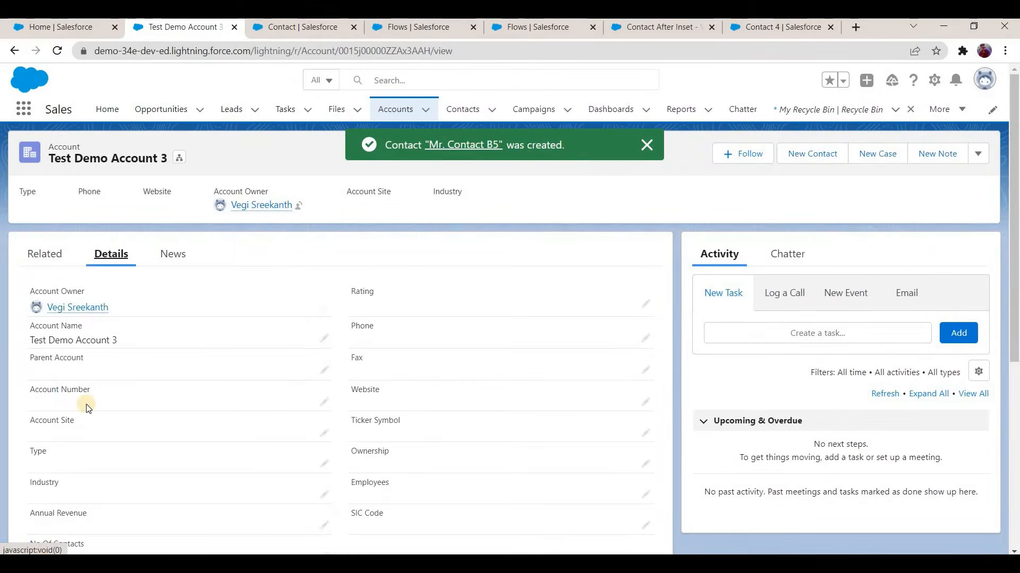
scroll(79, 419, "down", 4)
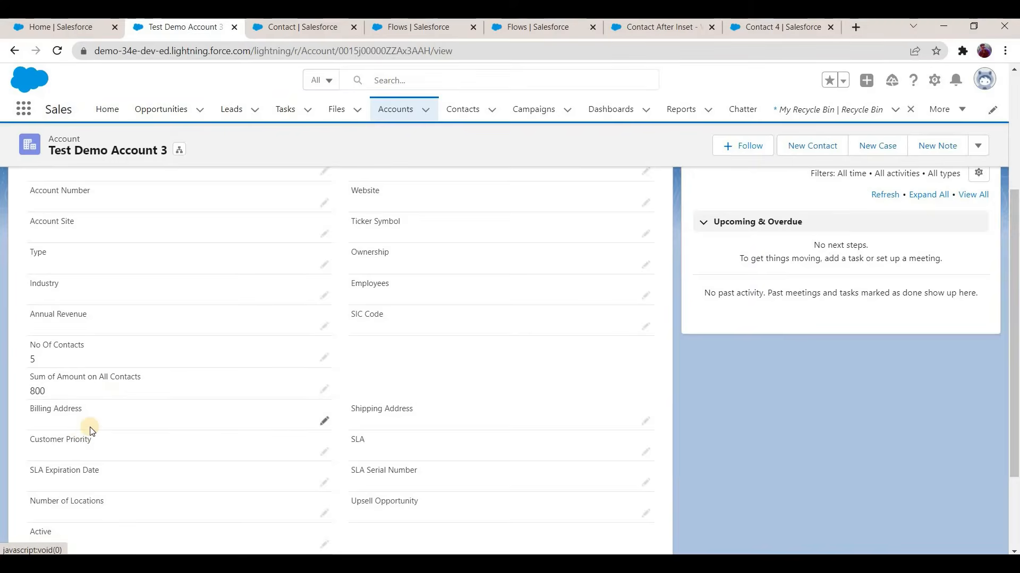
scroll(91, 431, "down", 2)
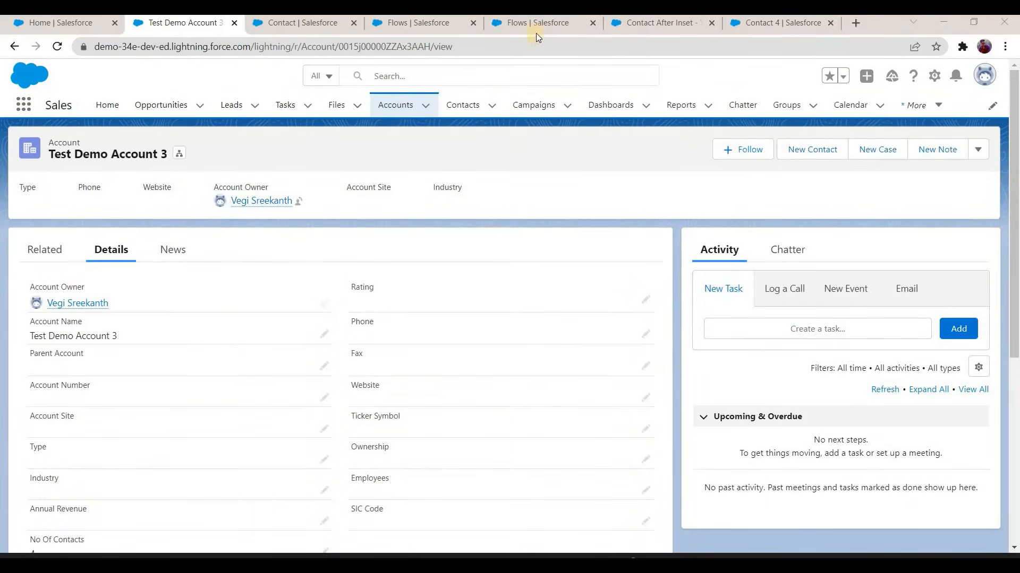
Step: Open the Contact Before Delete flow from the Flows list in Setup
left_click(540, 23)
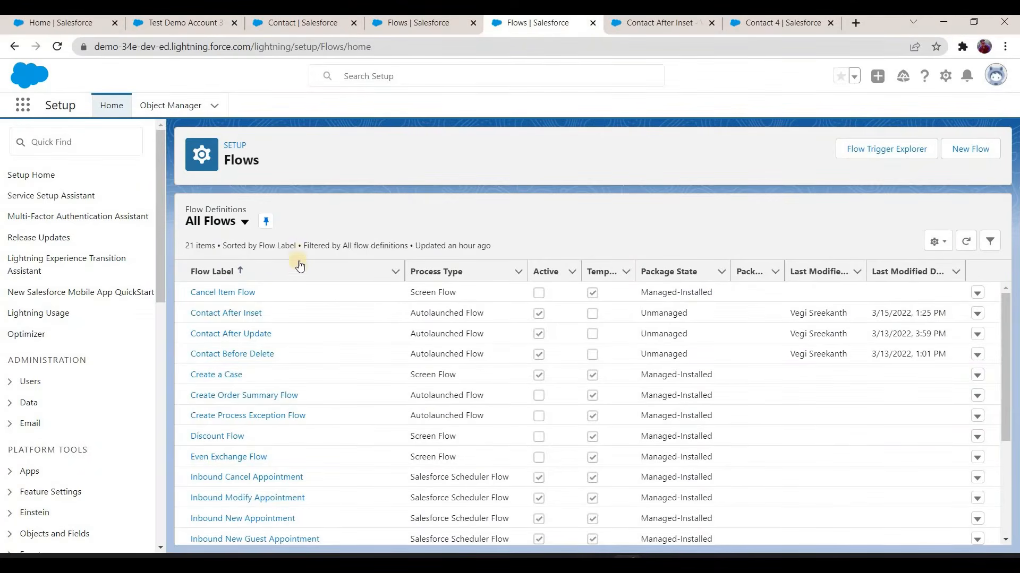
left_click(261, 360)
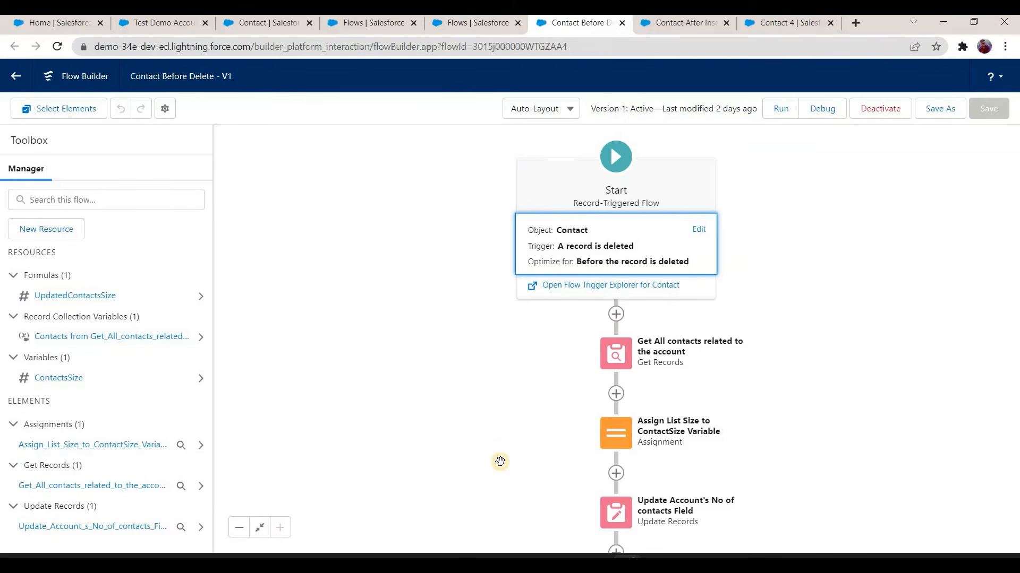
left_click_drag(425, 375, 349, 289)
left_click_drag(441, 306, 432, 409)
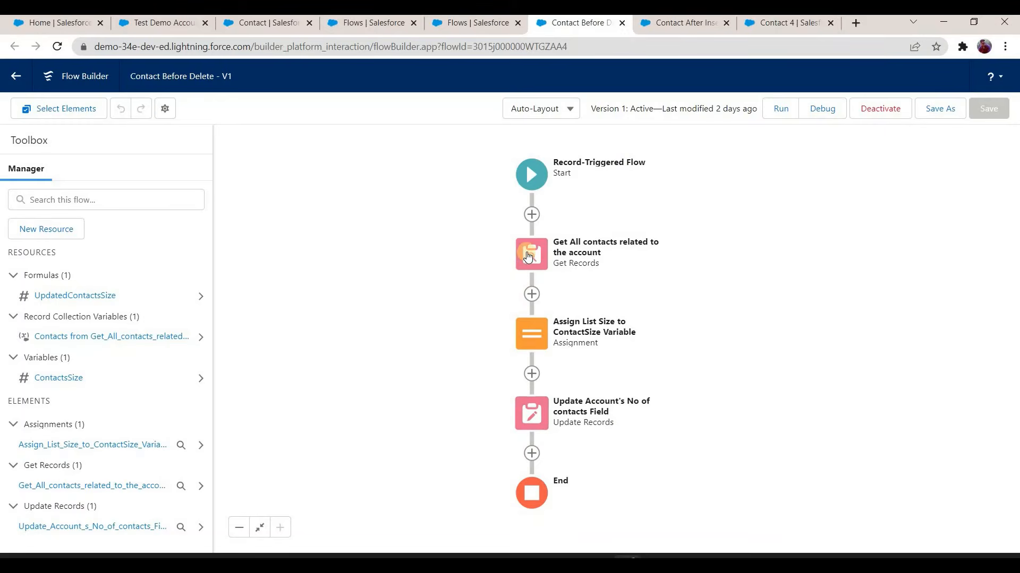
Step: Add a Loop named Loop Through All Contacts after the Get Records element, iterating over Get_All_contacts_related_to_the_account from first to last item
left_click(532, 295)
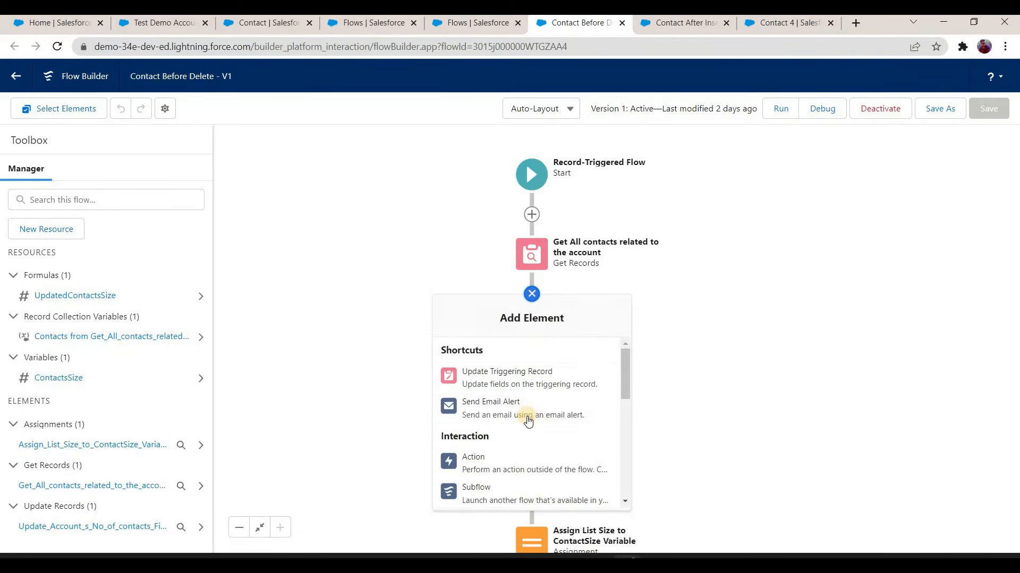
scroll(466, 404, "down", 4)
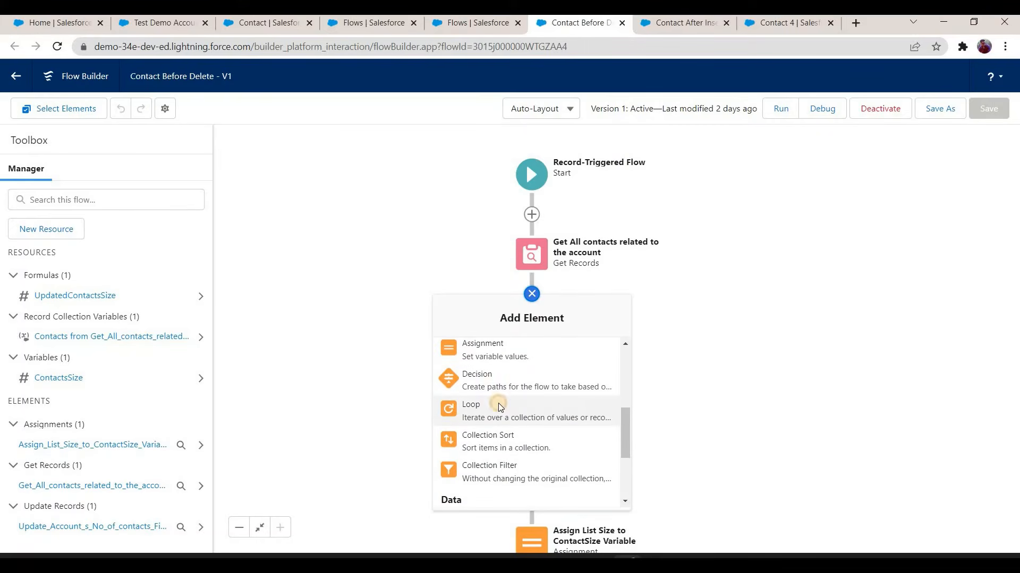
key("Return")
type("Loop Thourgh")
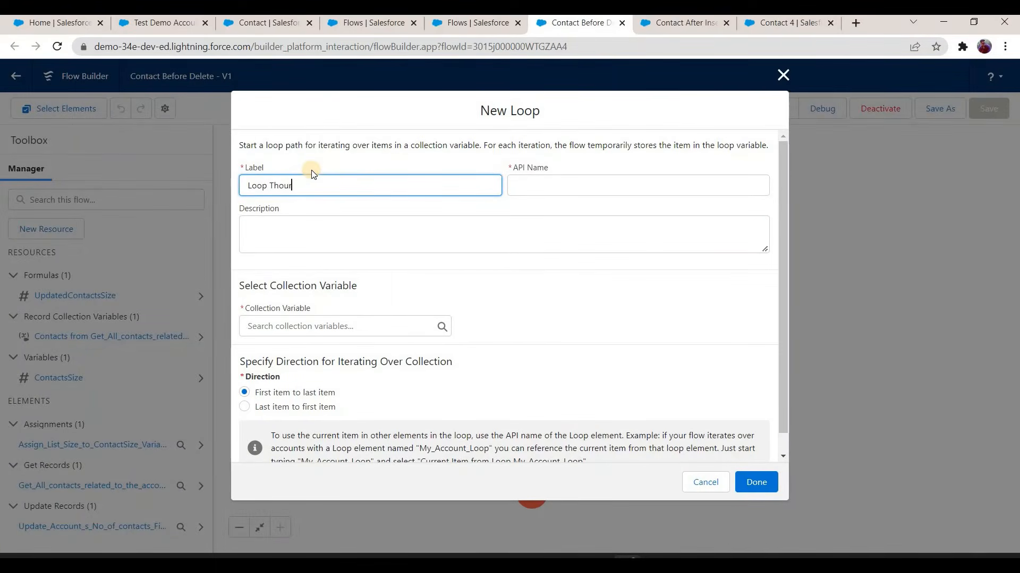
key("BackSpace")
key("BackSpace")
type("ugh All Contacts")
left_click(349, 329)
left_click(351, 401)
scroll(266, 375, "down", 1)
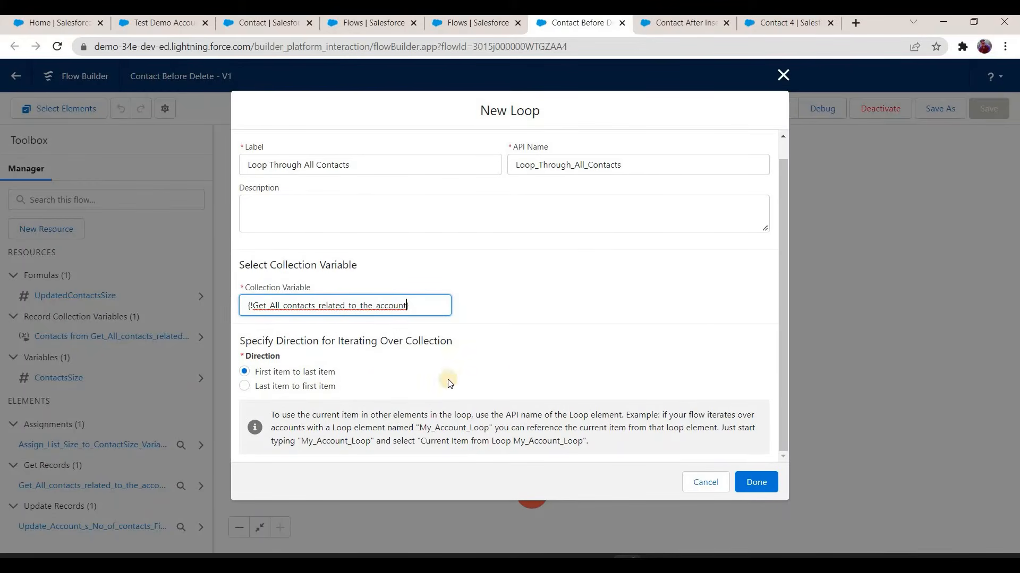
left_click(762, 483)
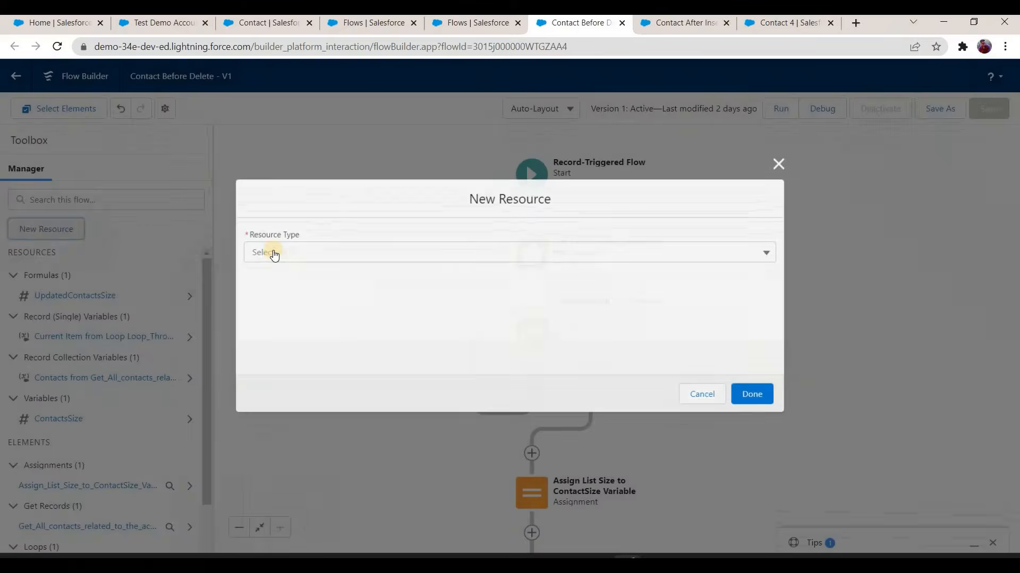
Step: Create a Number variable TotalSum with 2 decimal places and a default value of 0
left_click(274, 253)
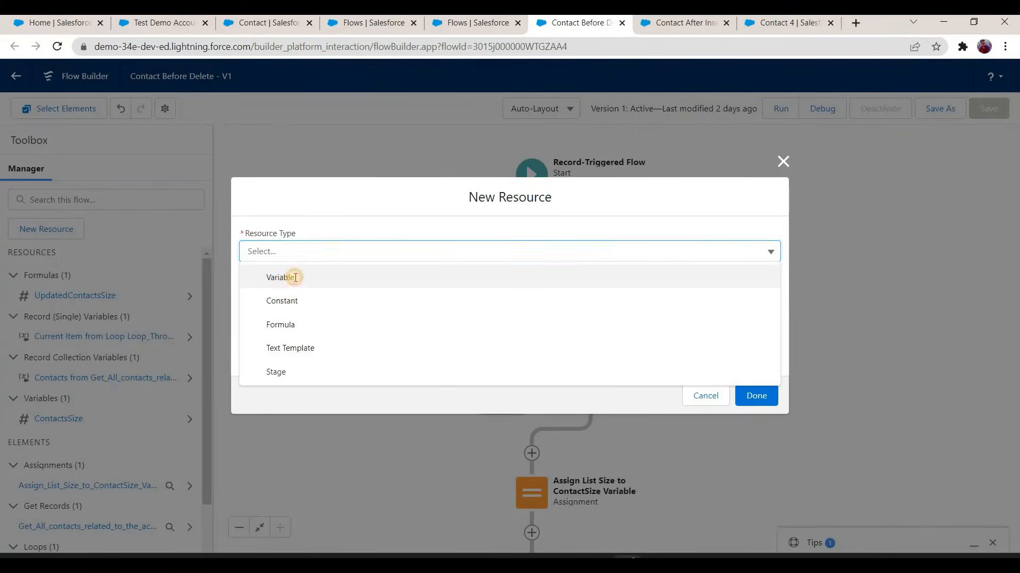
left_click(296, 277)
type("TotalSum")
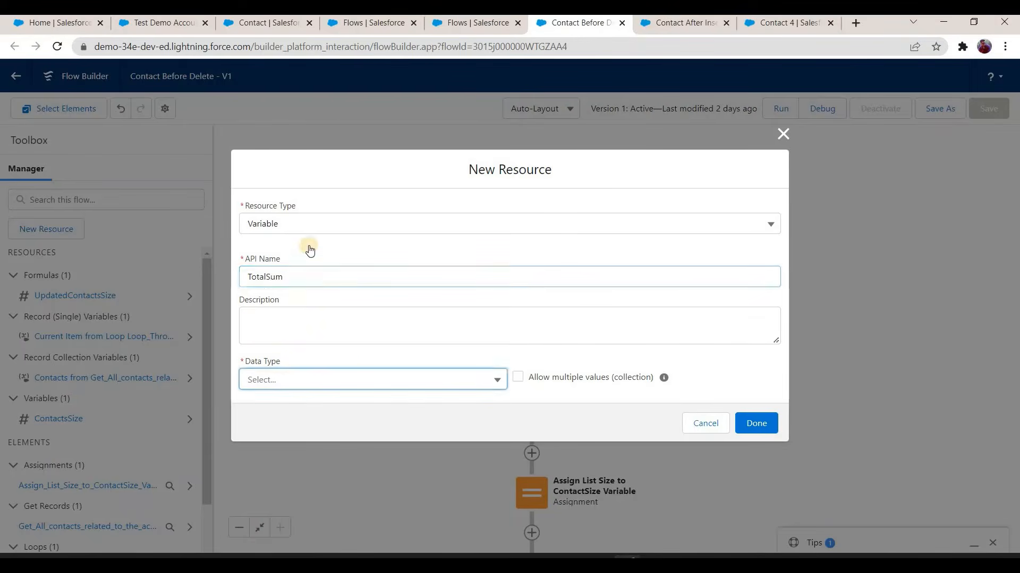
left_click(313, 379)
left_click(307, 246)
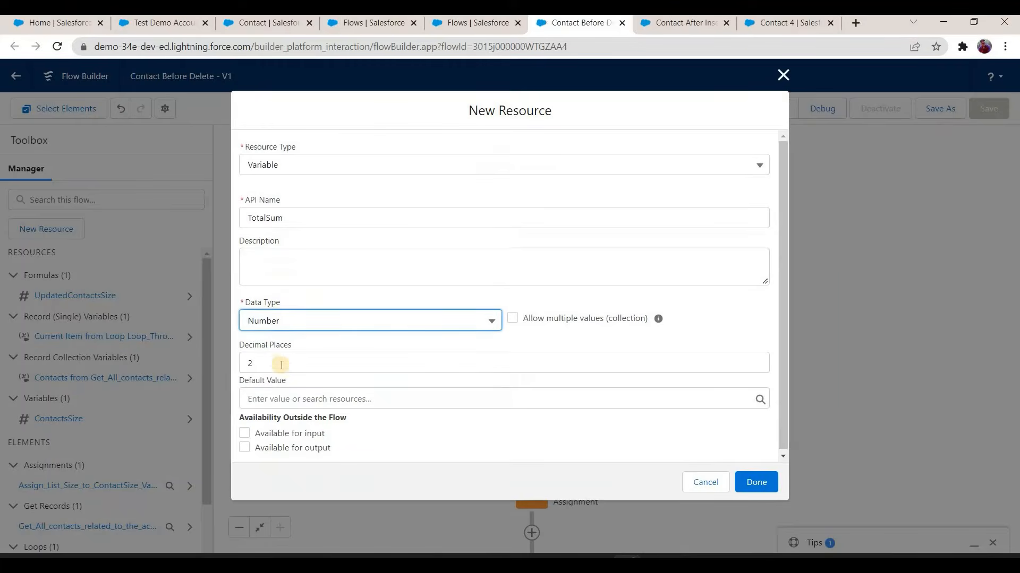
left_click(292, 390)
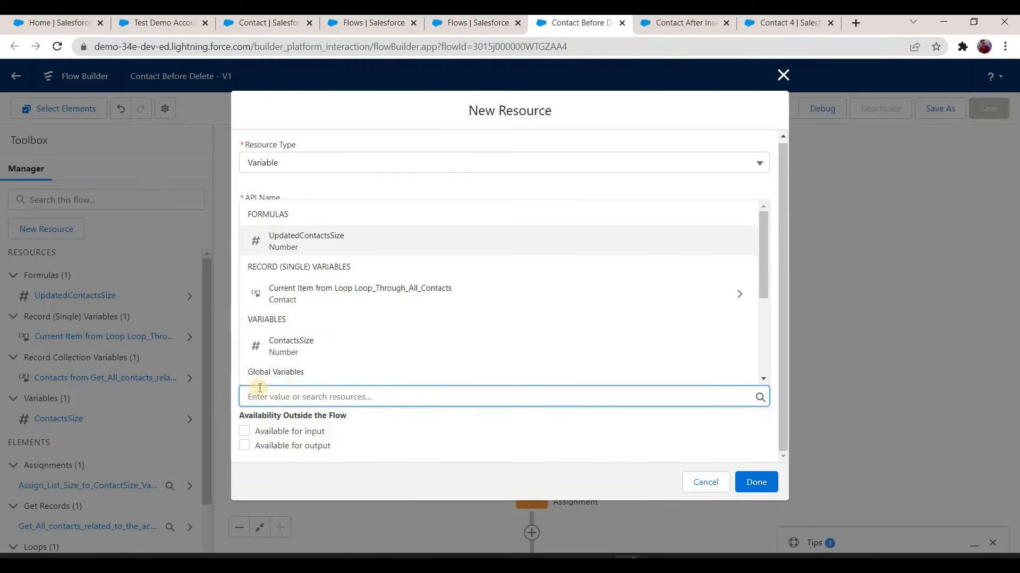
type("0")
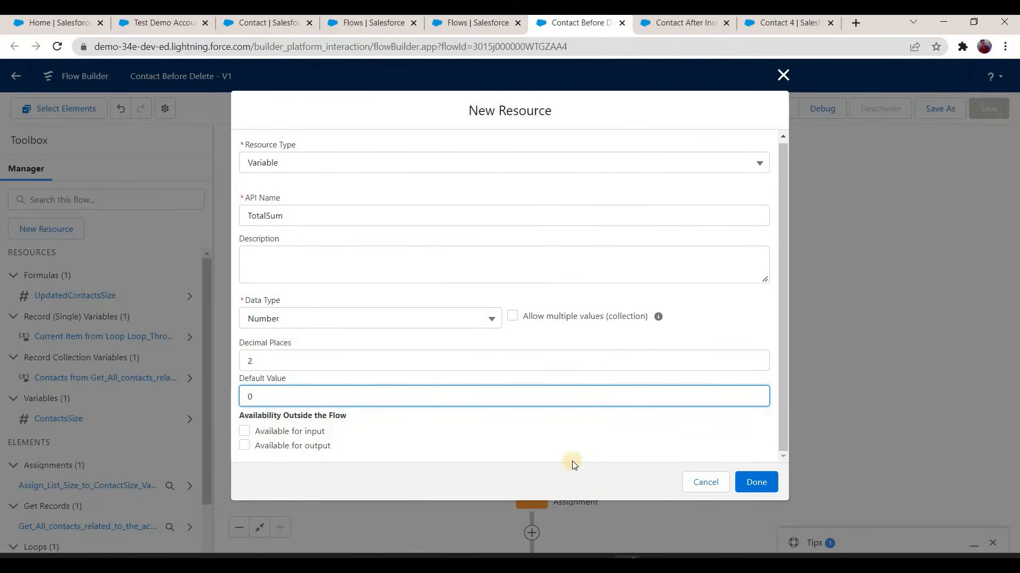
left_click(754, 481)
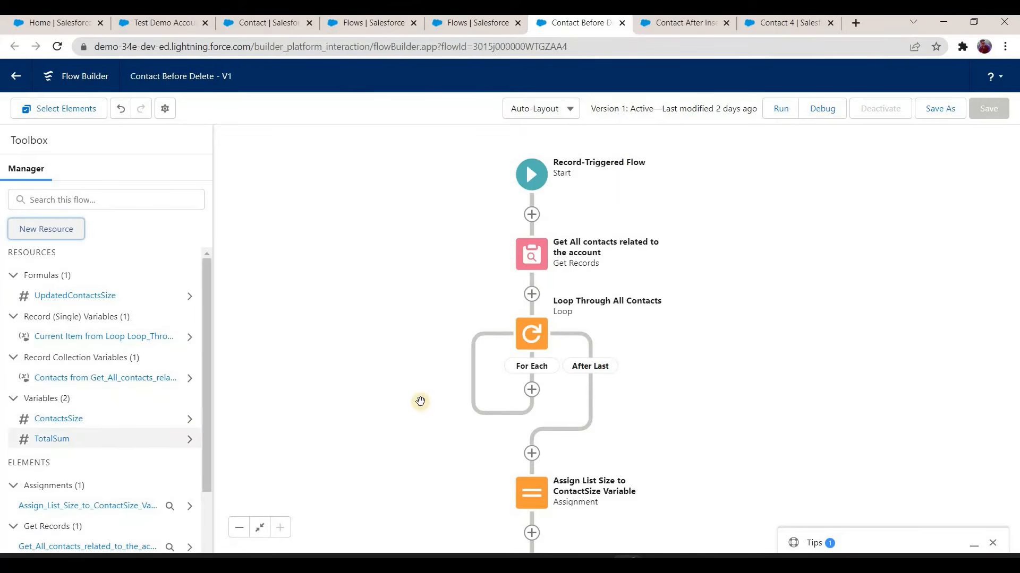
Step: Add an Assignment to the loop's For Each path, labelled Assign Contact Amount to Total Sum
left_click(532, 389)
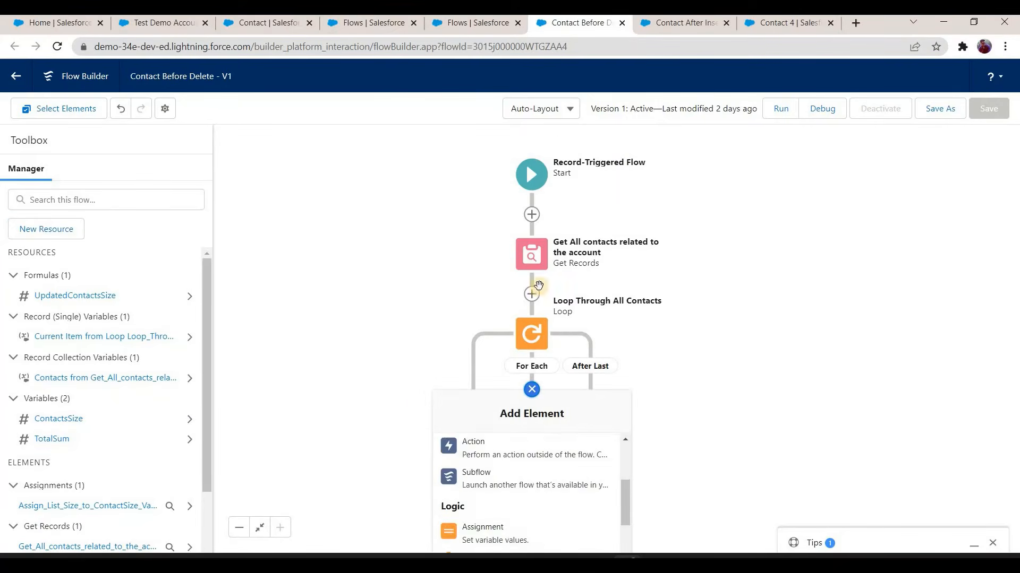
left_click_drag(548, 389, 538, 287)
left_click(523, 291)
scroll(503, 412, "down", 4)
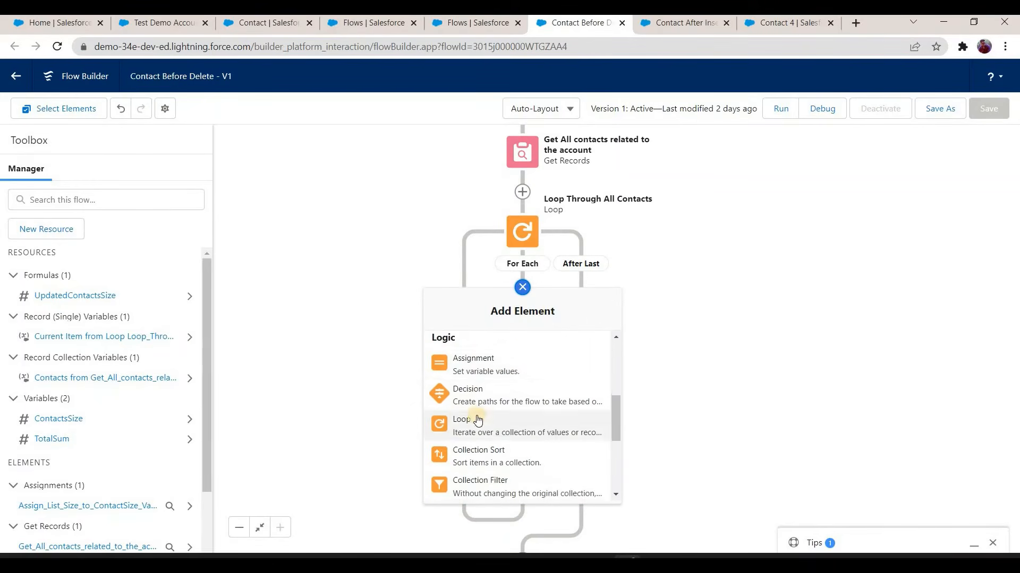
scroll(480, 425, "down", 2)
scroll(481, 441, "up", 2)
scroll(486, 420, "down", 2)
scroll(487, 382, "up", 2)
left_click(490, 366)
type("A")
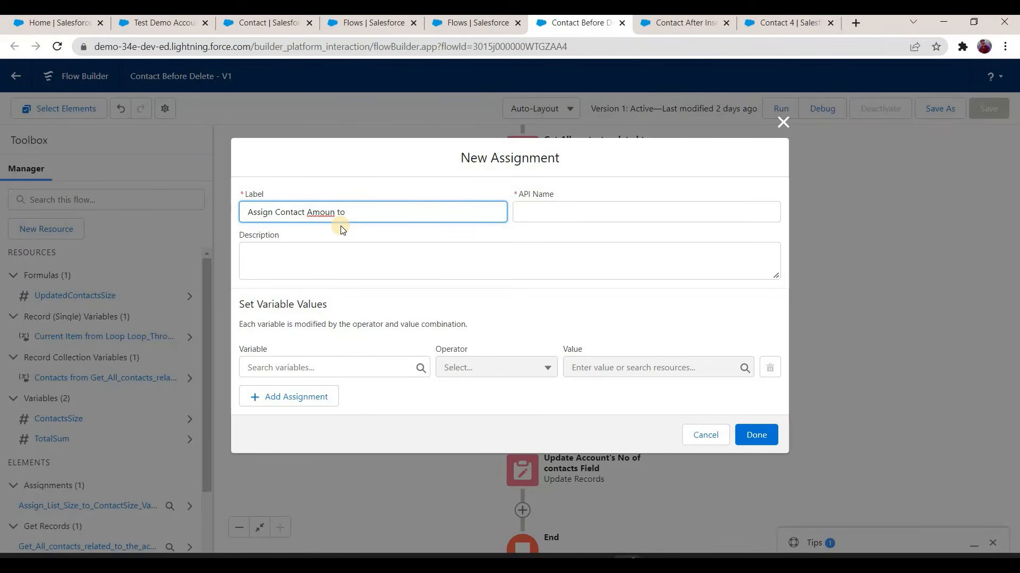
type("ssign Contact Amount to Total Su")
key("Tab")
key("Tab")
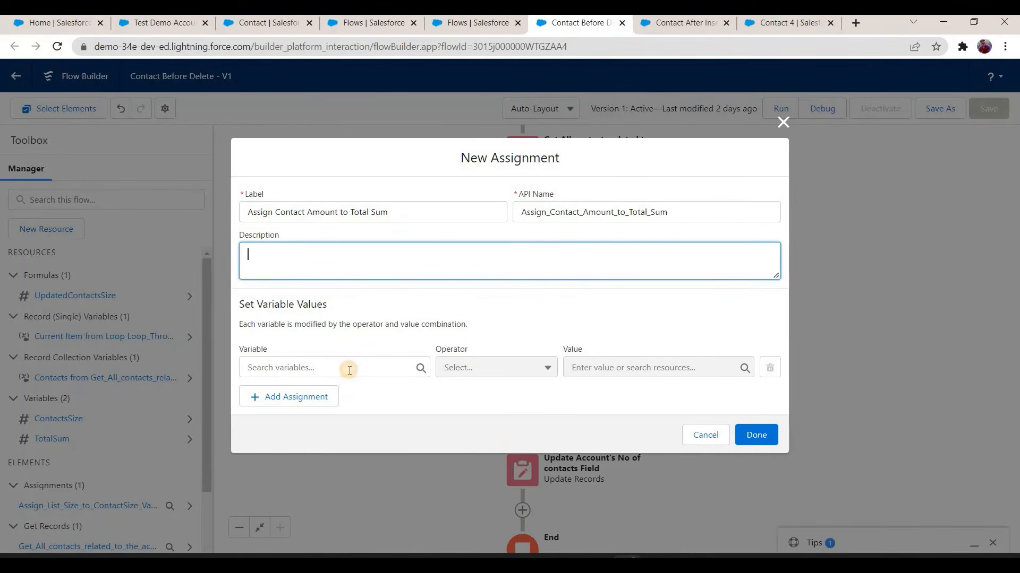
Step: Set the assignment's variable to TotalSum with the Equals operator
key("Tab")
scroll(327, 325, "down", 2)
left_click(327, 272)
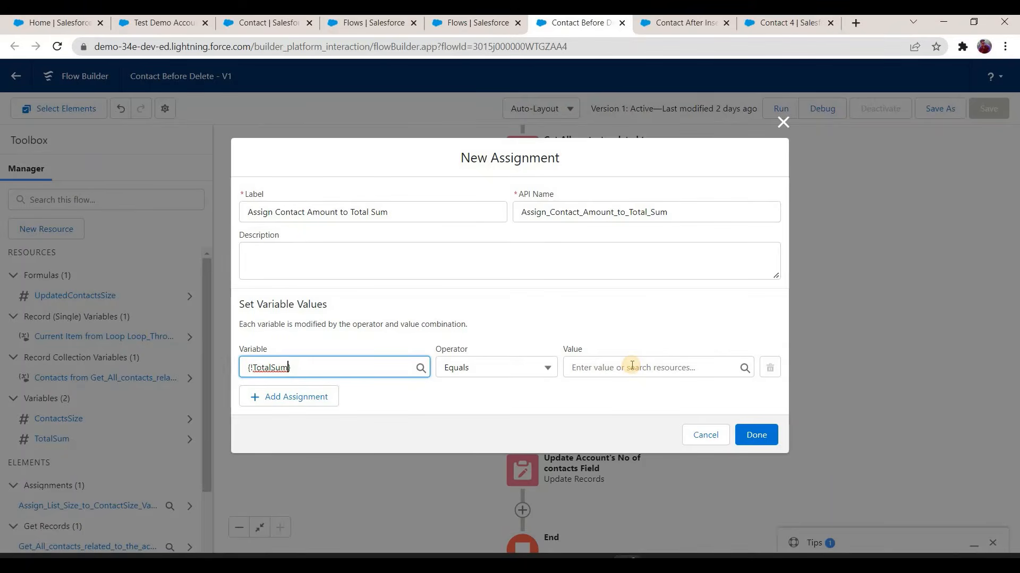
Step: Start a new Formula resource for the assignment's value, with the API name ContactAmount
left_click(631, 366)
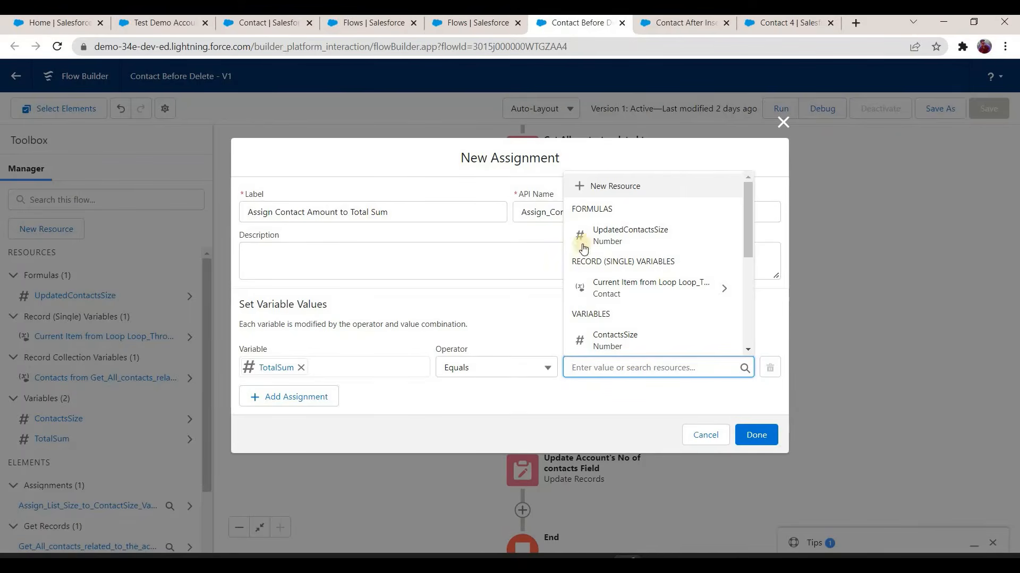
left_click(623, 188)
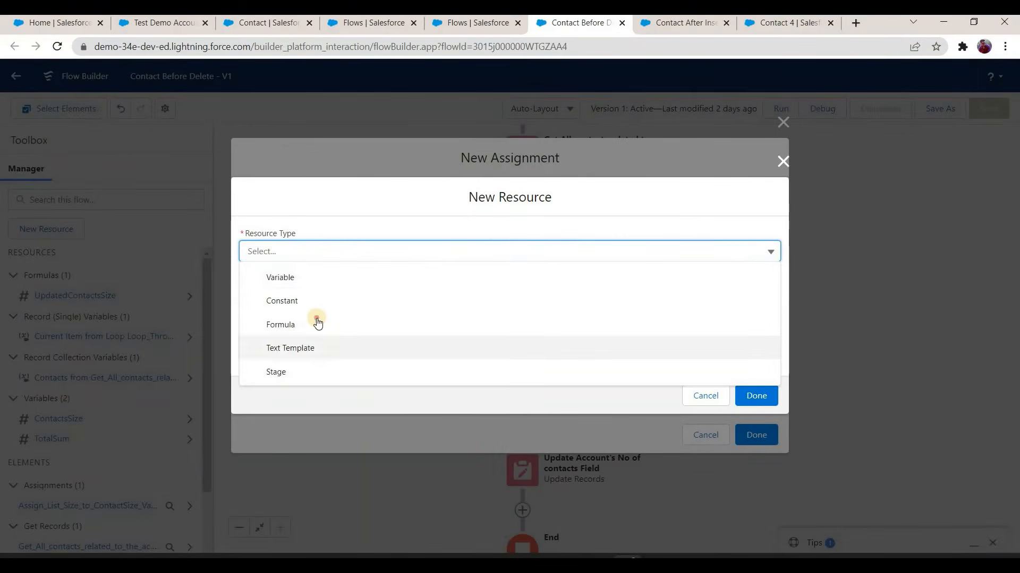
left_click(318, 324)
left_click(297, 229)
type("Contqac")
key("BackSpace")
key("BackSpace")
key("BackSpace")
type("actAmount")
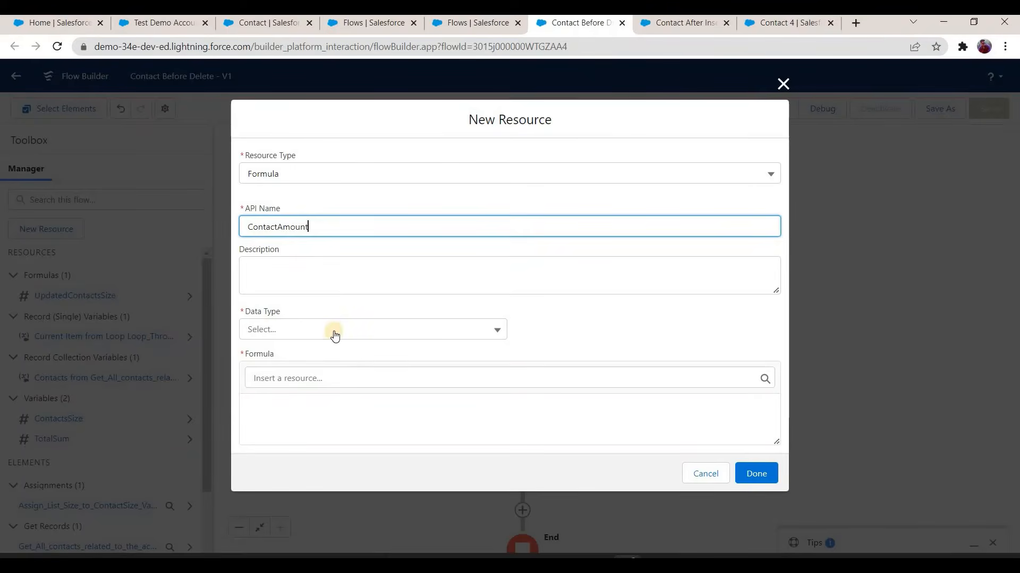
key("Tab")
Step: Give the ContactAmount formula the Number data type with 0 decimal places
left_click(324, 335)
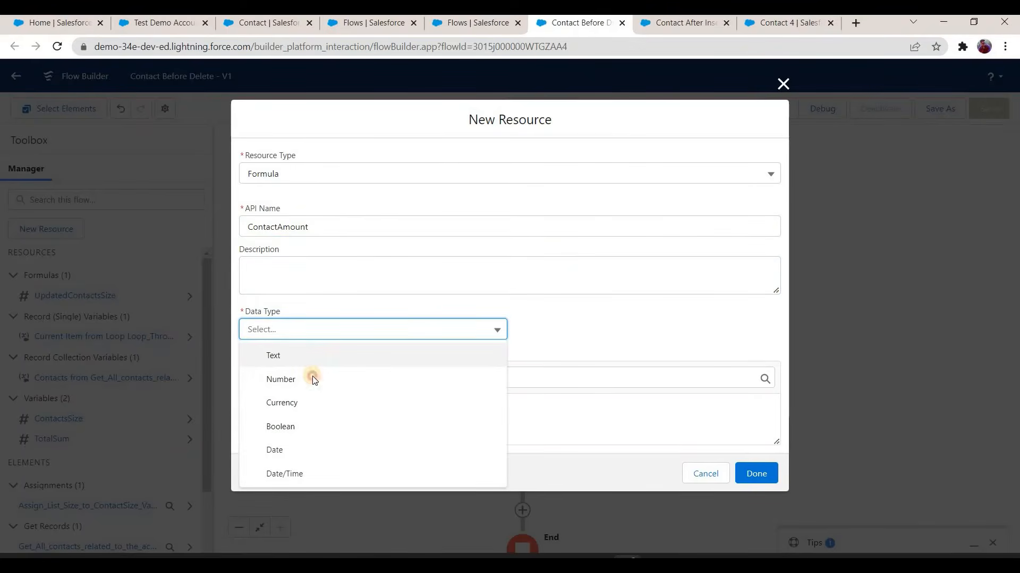
key("Down")
key("Return")
left_click(283, 358)
key("BackSpace")
type("0")
scroll(306, 387, "down", 1)
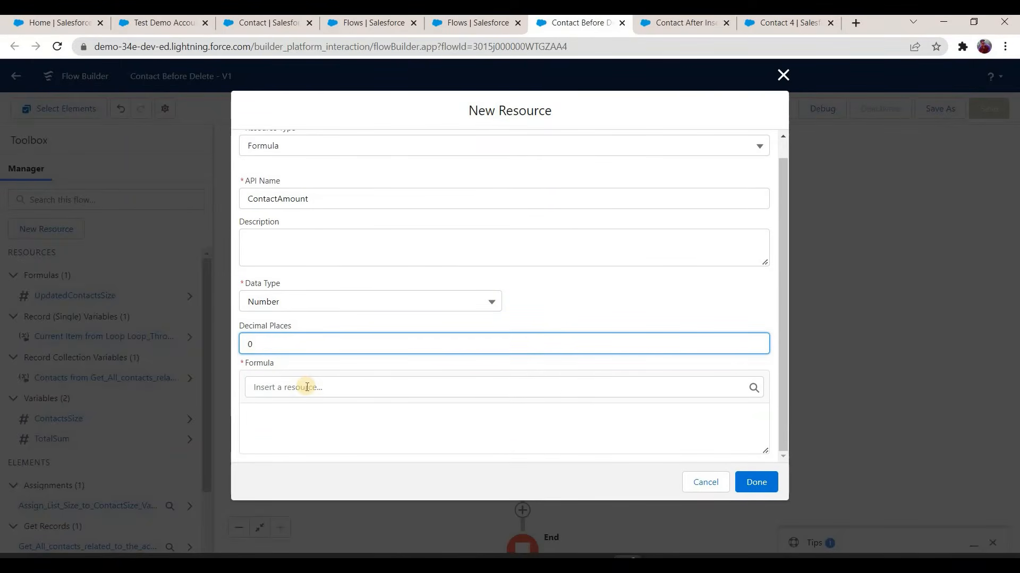
Step: Begin the ContactAmount formula with the TotalSum variable followed by a plus sign
left_click(295, 415)
left_click(304, 388)
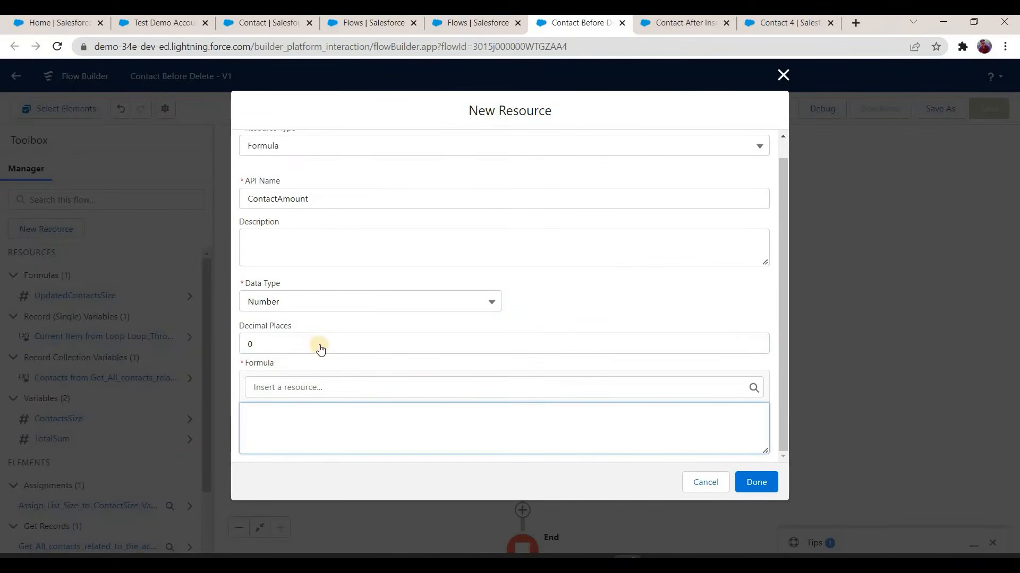
scroll(325, 271, "down", 3)
scroll(325, 273, "down", 2)
left_click(332, 261)
left_click(345, 414)
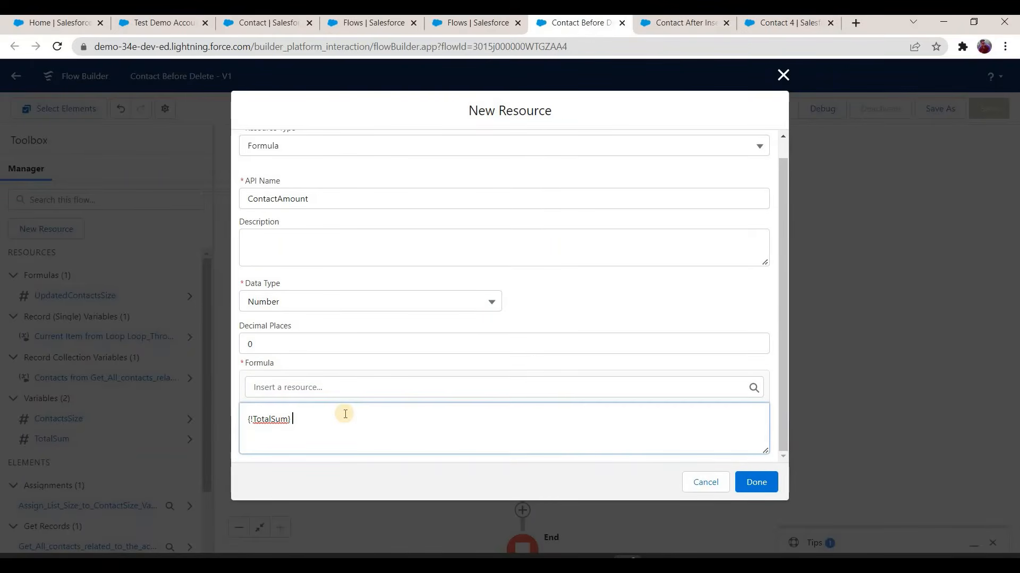
type("+")
Step: Add an IF condition to the formula testing whether {!Loop_Through_All_Contacts.Amount__c} > 0
left_click(359, 395)
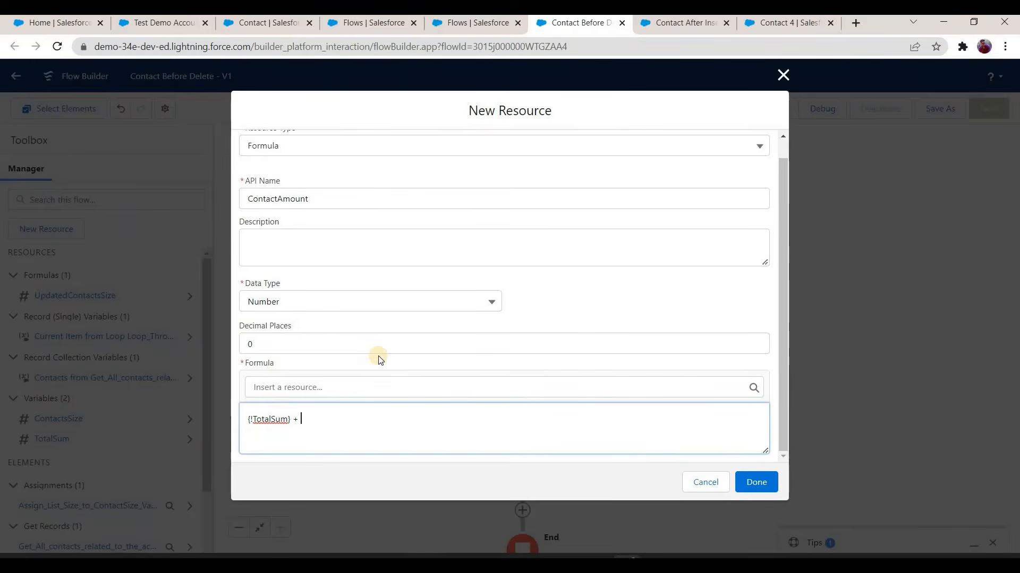
scroll(380, 274, "down", 2)
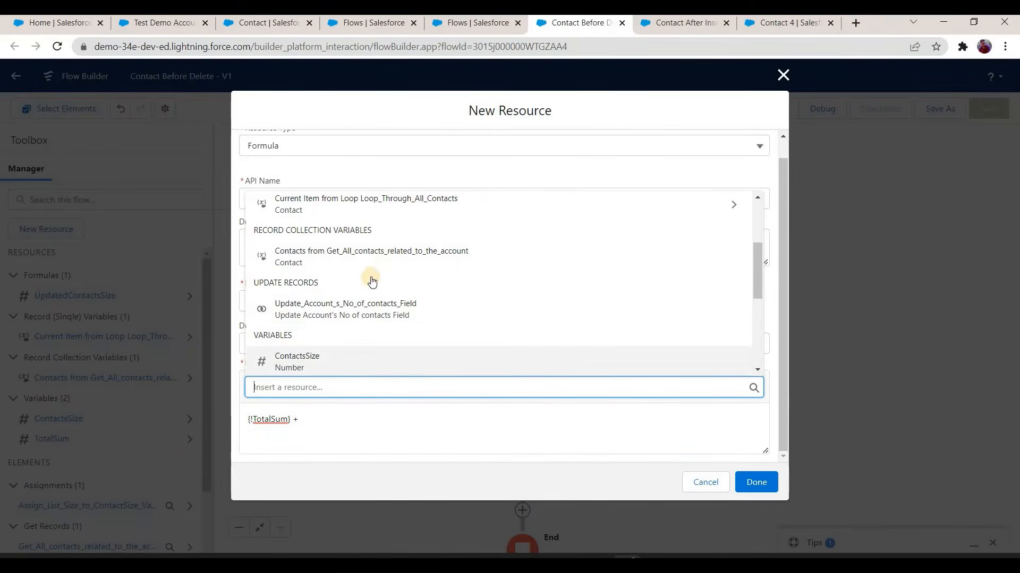
scroll(356, 273, "up", 2)
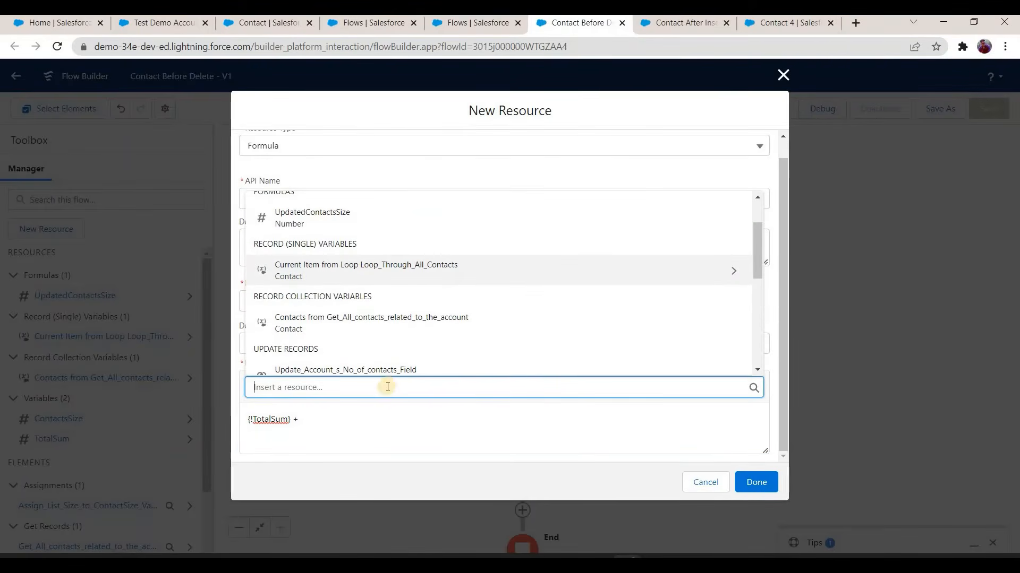
left_click(338, 279)
scroll(324, 319, "down", 2)
left_click(295, 284)
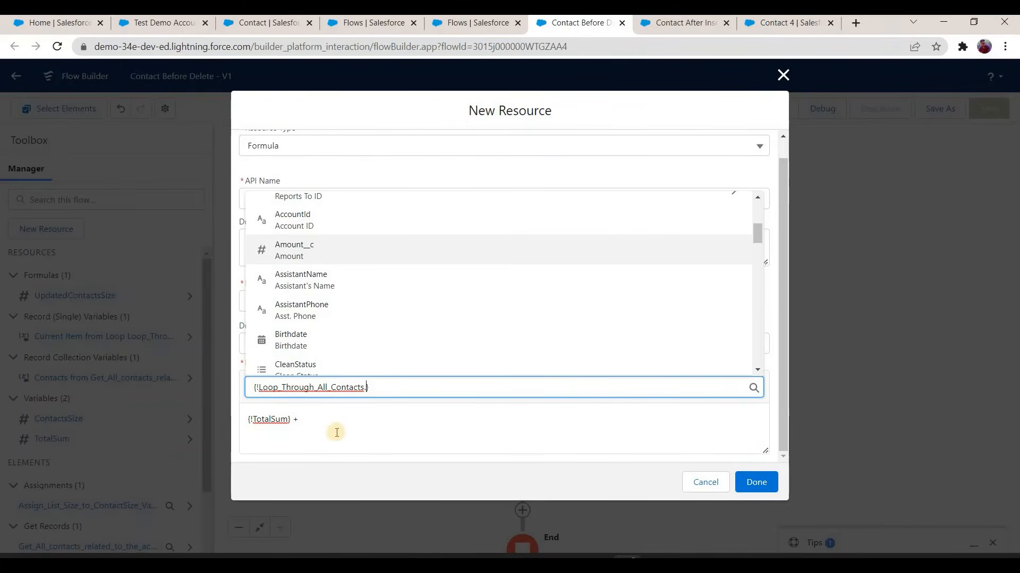
left_click(317, 423)
type("IF(")
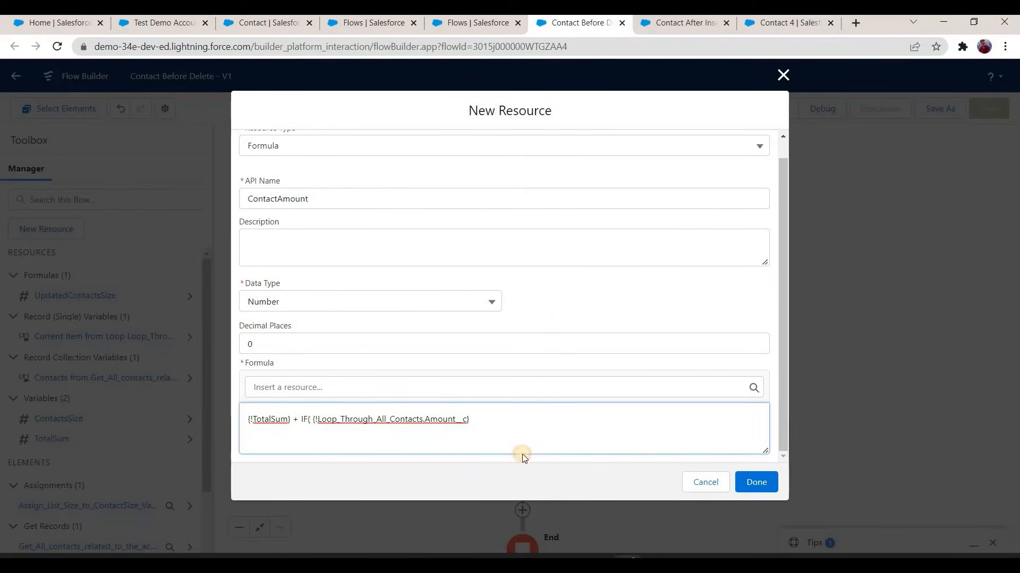
left_click(488, 431)
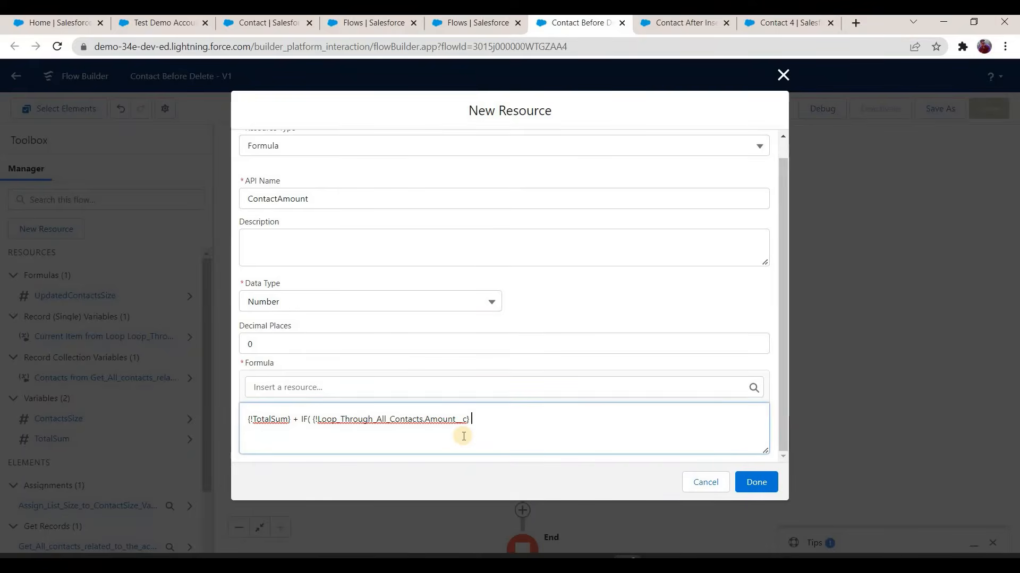
type("> 0,")
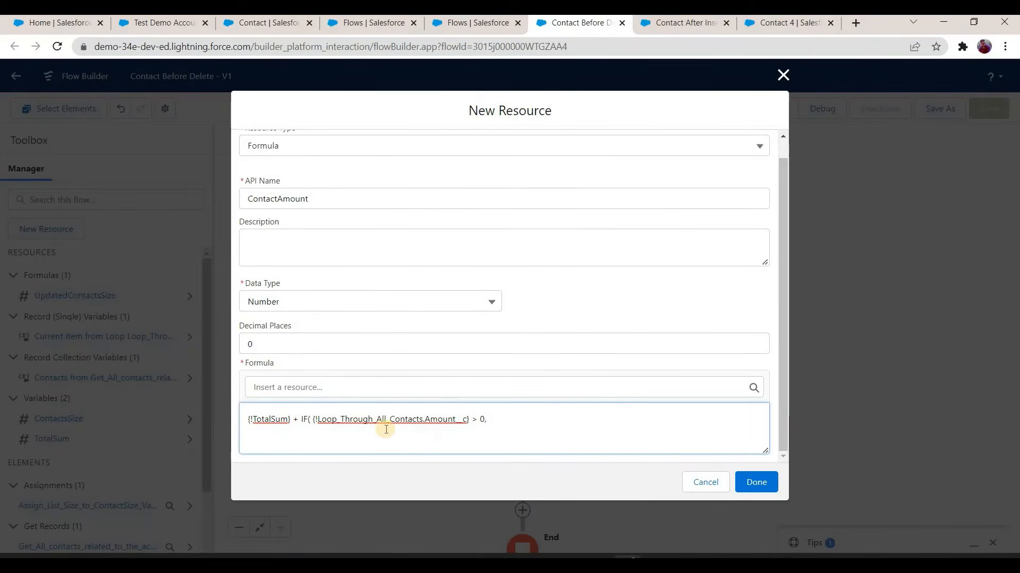
Step: Complete the IF so it returns {!Loop_Through_All_Contacts.Amount__c} when true and 0 otherwise
left_click_drag(313, 421, 421, 424)
key("shift+Right")
key("shift+Right")
key("shift+Right")
key("shift+Right")
key("shift+Right")
key("shift+Right")
key("shift+Right")
key("shift+Right")
key("shift+Right")
key("shift+Right")
key("shift+Right")
key("shift+Right")
key("shift+Right")
key("ctrl+c")
left_click(521, 417)
key("ctrl+v")
type(", 0")
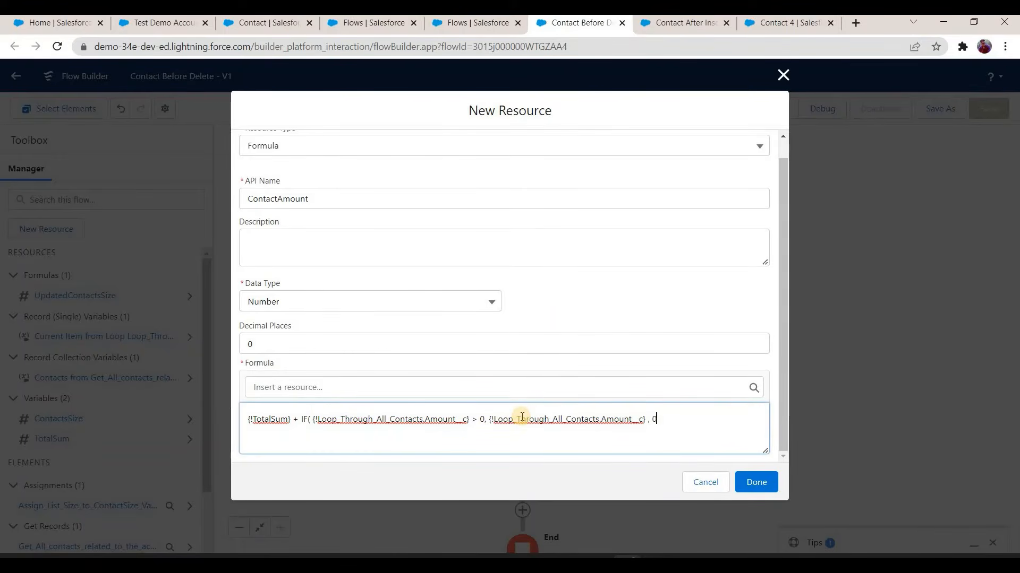
type(")")
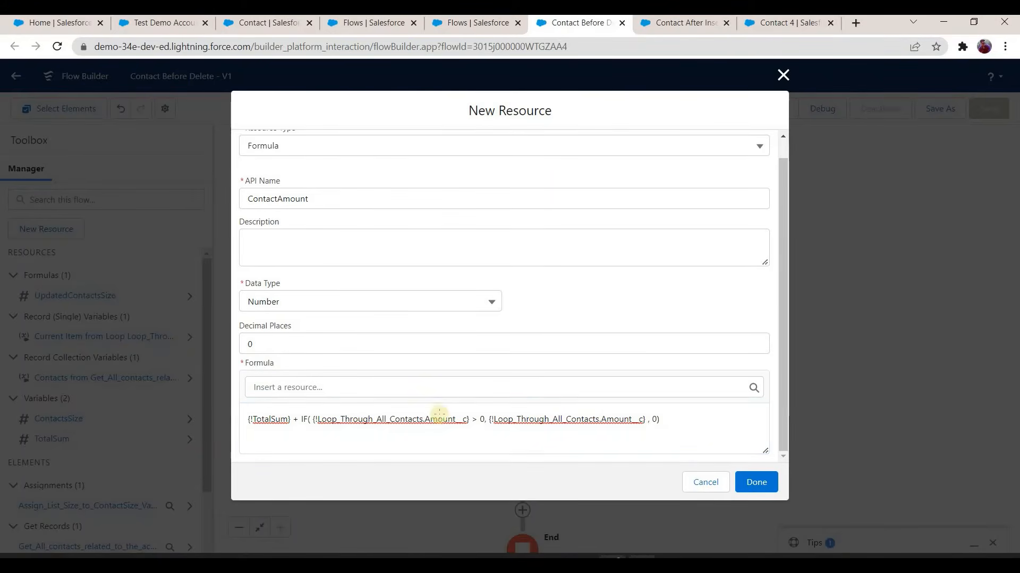
Step: Switch to Paint and draw account A1 with lines branching to contacts C1, C2 and C3
left_click(641, 564)
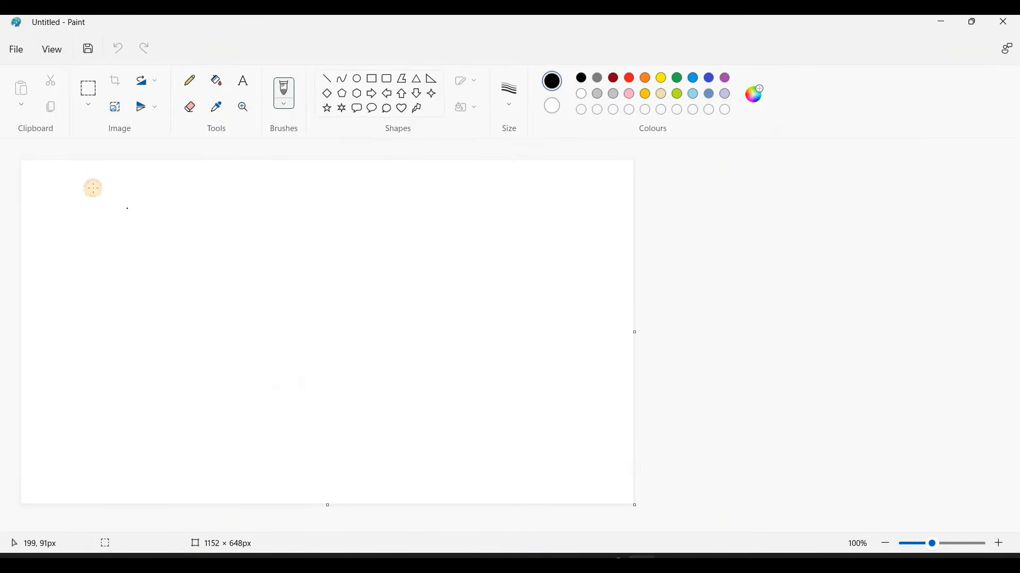
mouse_move(91, 225)
left_mouse_down()
mouse_move(91, 191)
mouse_move(109, 219)
mouse_move(111, 203)
mouse_move(129, 222)
mouse_move(205, 211)
left_mouse_up()
left_click_drag(244, 197, 253, 217)
left_click_drag(263, 199, 267, 217)
left_click(205, 233)
mouse_move(168, 240)
left_mouse_down()
mouse_move(268, 277)
mouse_move(280, 292)
left_mouse_up()
mouse_move(194, 290)
left_mouse_down()
mouse_move(299, 362)
mouse_move(316, 353)
left_mouse_up()
Step: Write the amounts 100, 200 and 100 beside C1, C2 and C3, and the total 400 under A1
left_click(325, 208)
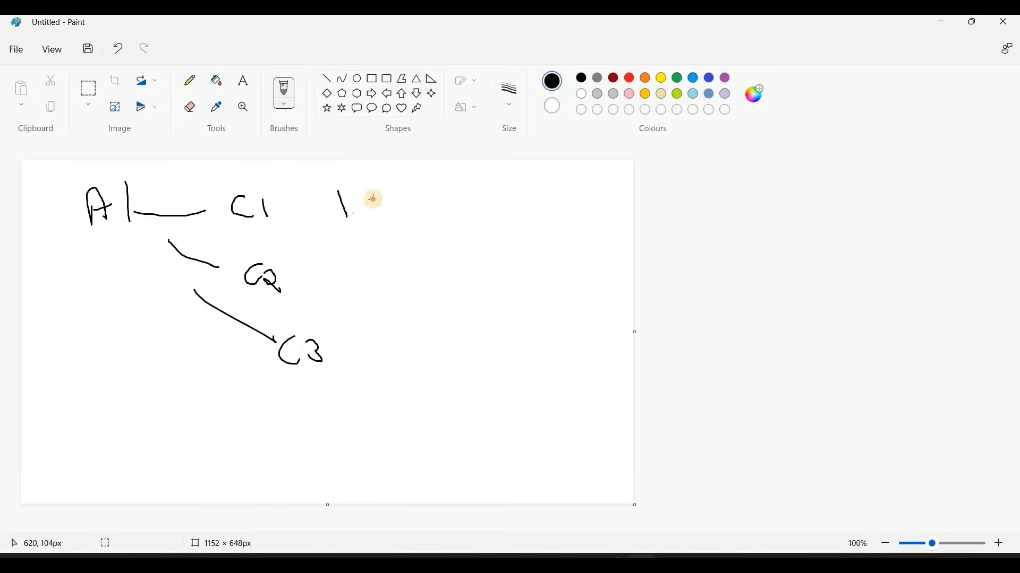
left_click_drag(382, 205, 382, 202)
mouse_move(344, 267)
left_mouse_down()
mouse_move(385, 273)
mouse_move(391, 264)
left_mouse_up()
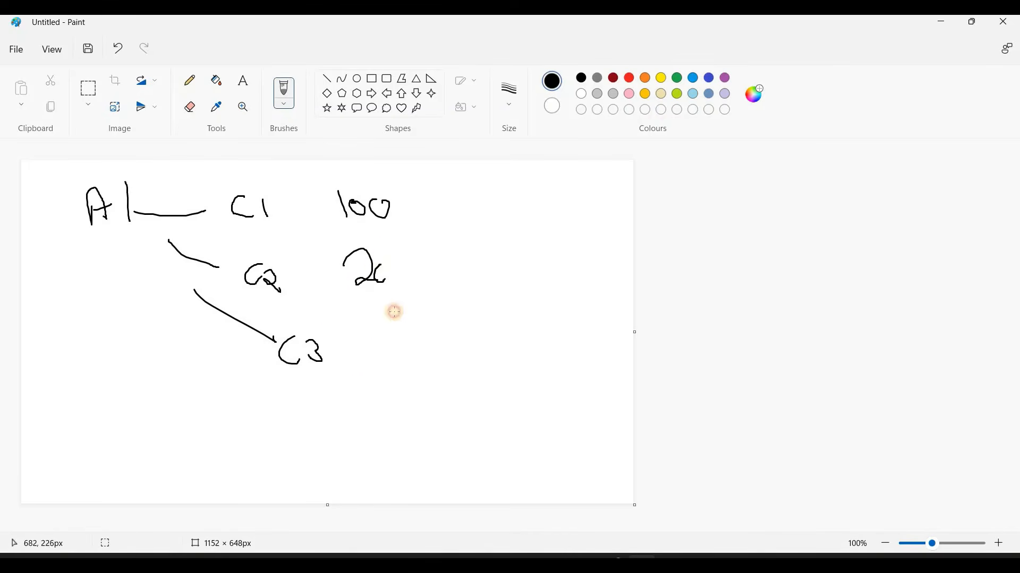
left_click(373, 339)
left_click_drag(373, 341, 377, 374)
left_click_drag(386, 351, 388, 352)
mouse_move(415, 341)
left_mouse_down()
mouse_move(421, 365)
mouse_move(414, 347)
left_mouse_up()
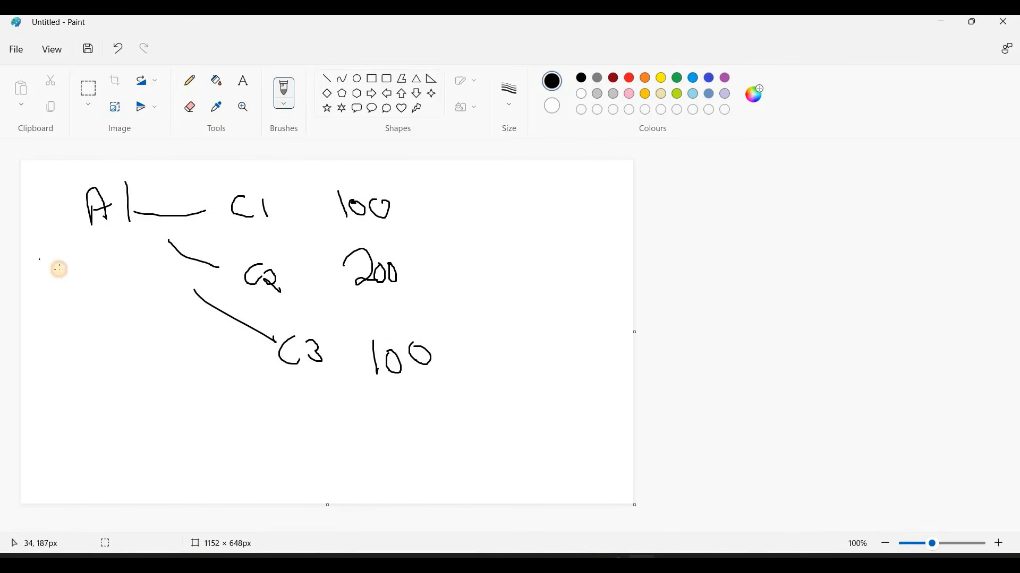
left_click_drag(67, 250, 104, 245)
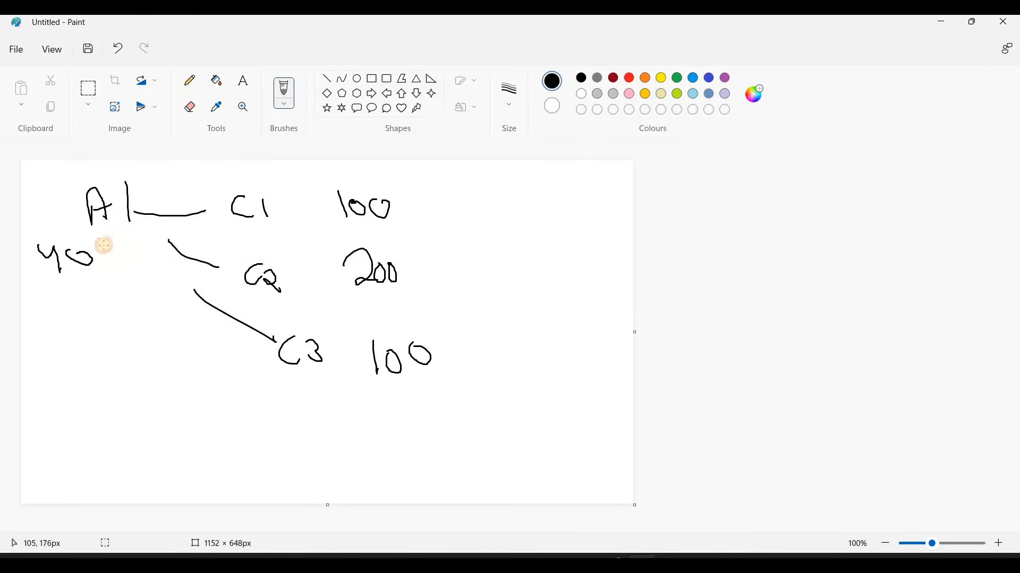
Step: Cross out contact C3 in the sketch to mark its deletion, and return to Flow Builder
left_click_drag(340, 320, 269, 378)
left_click(291, 327)
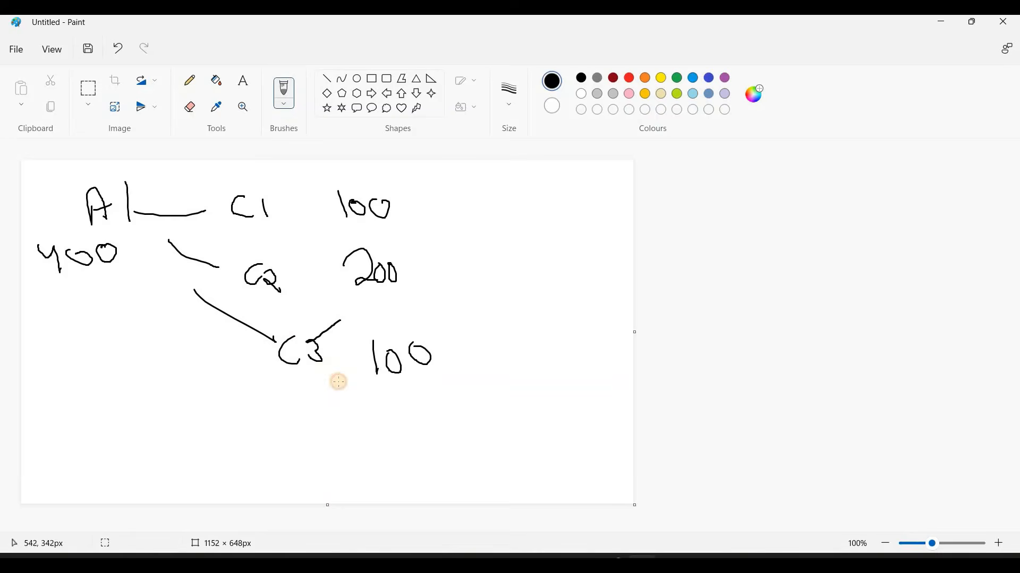
left_click_drag(289, 320, 343, 387)
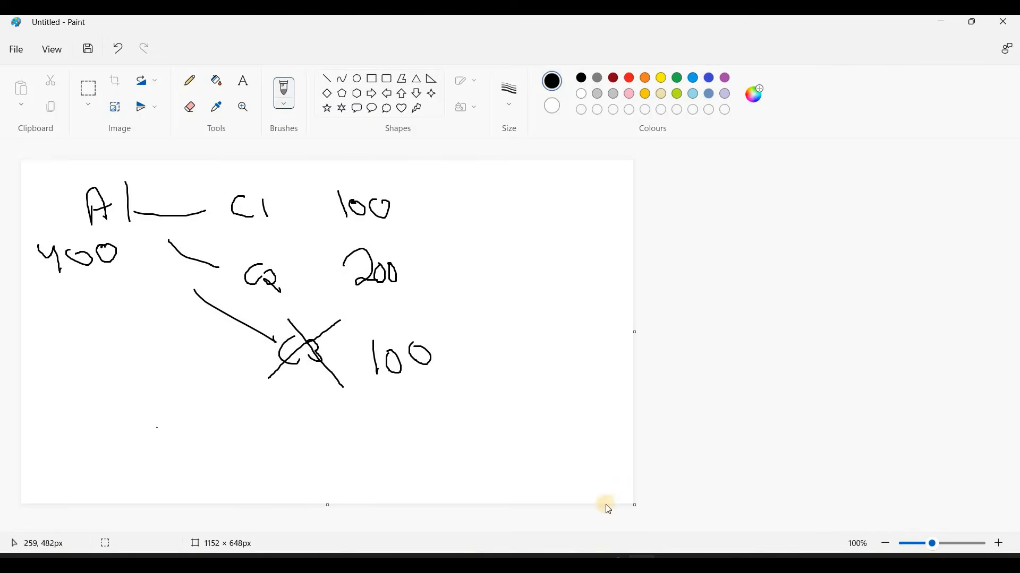
left_click(426, 500)
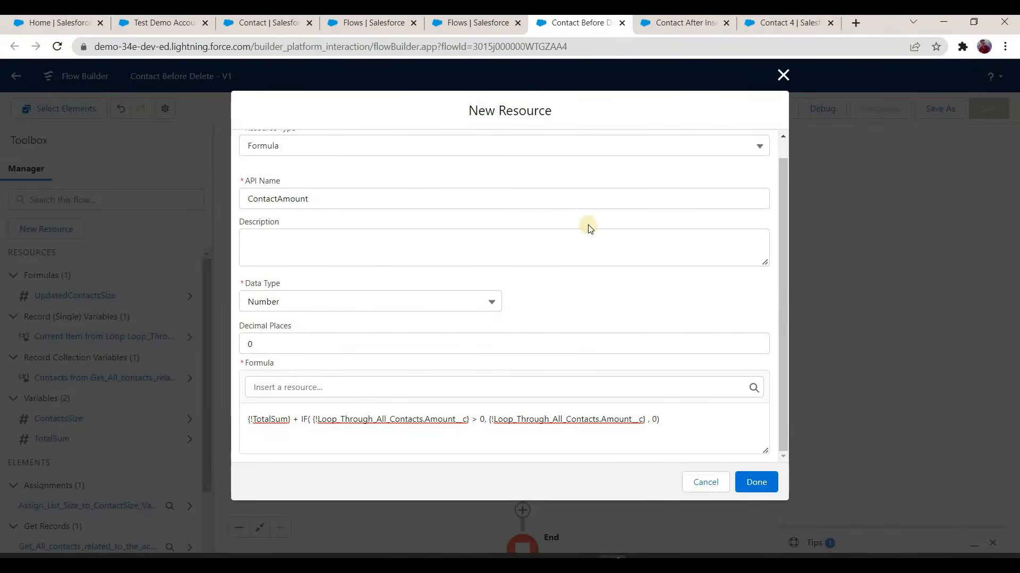
Step: Go back to the Paint sketch and draw a tick beside each of the three contact amounts
left_click(642, 563)
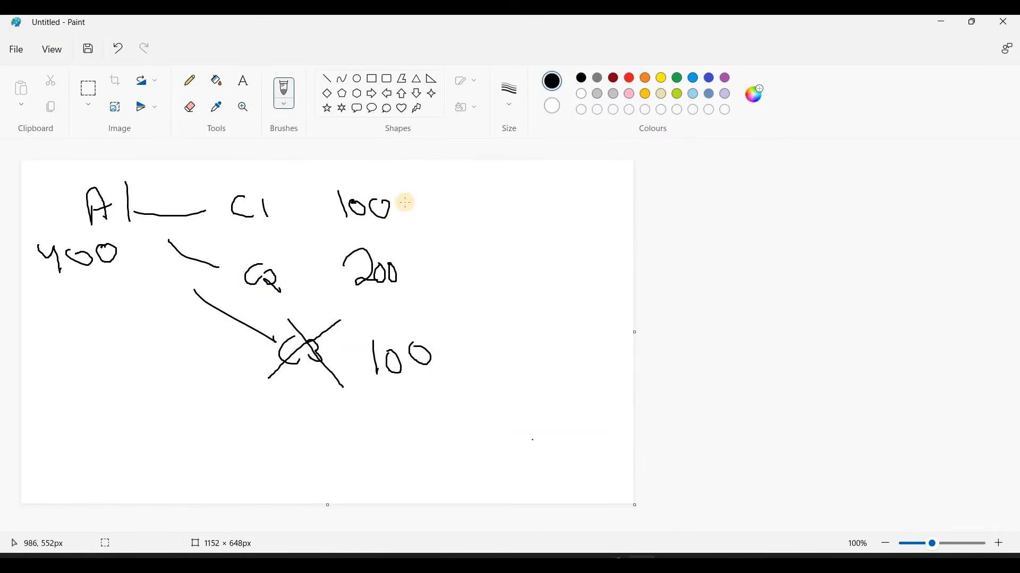
left_click_drag(403, 211, 449, 185)
left_click(409, 272)
left_click_drag(438, 352, 486, 327)
left_click(462, 334)
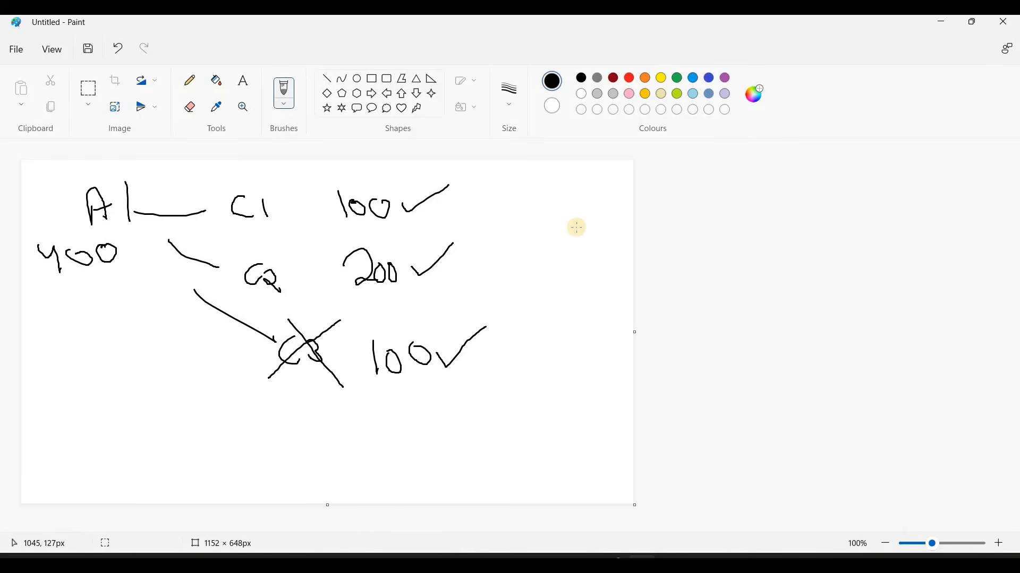
Step: Bracket the three amounts with the word Before, circle C3 with its 100, and return to Flow Builder
mouse_move(501, 238)
left_mouse_down()
mouse_move(501, 257)
mouse_move(548, 243)
mouse_move(552, 266)
mouse_move(545, 251)
mouse_move(592, 237)
left_mouse_up()
mouse_move(452, 190)
left_mouse_down()
mouse_move(500, 324)
mouse_move(468, 348)
left_mouse_up()
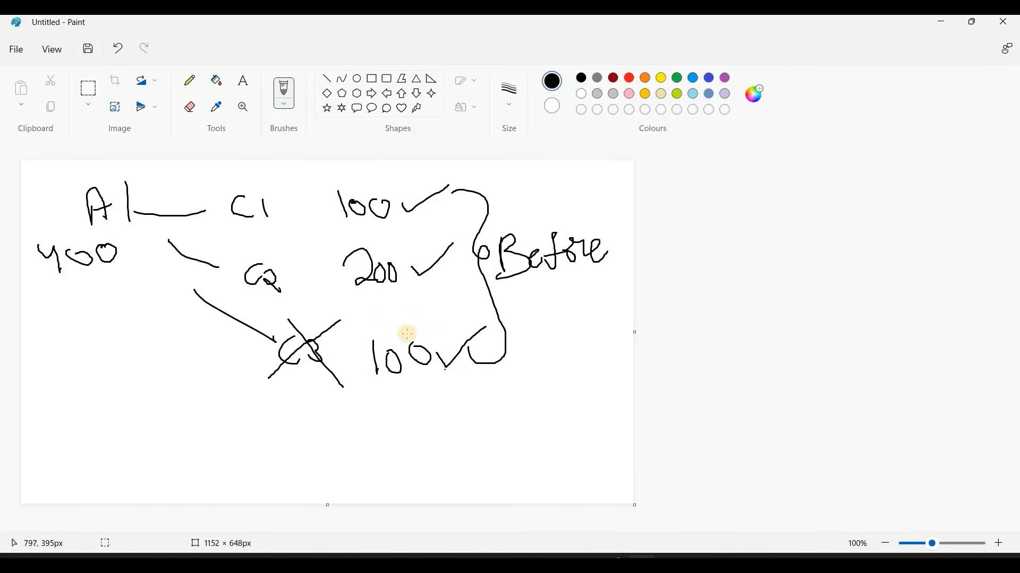
left_click_drag(473, 322, 345, 309)
mouse_move(274, 362)
left_mouse_down()
mouse_move(375, 406)
mouse_move(440, 364)
mouse_move(462, 319)
mouse_move(468, 376)
left_mouse_up()
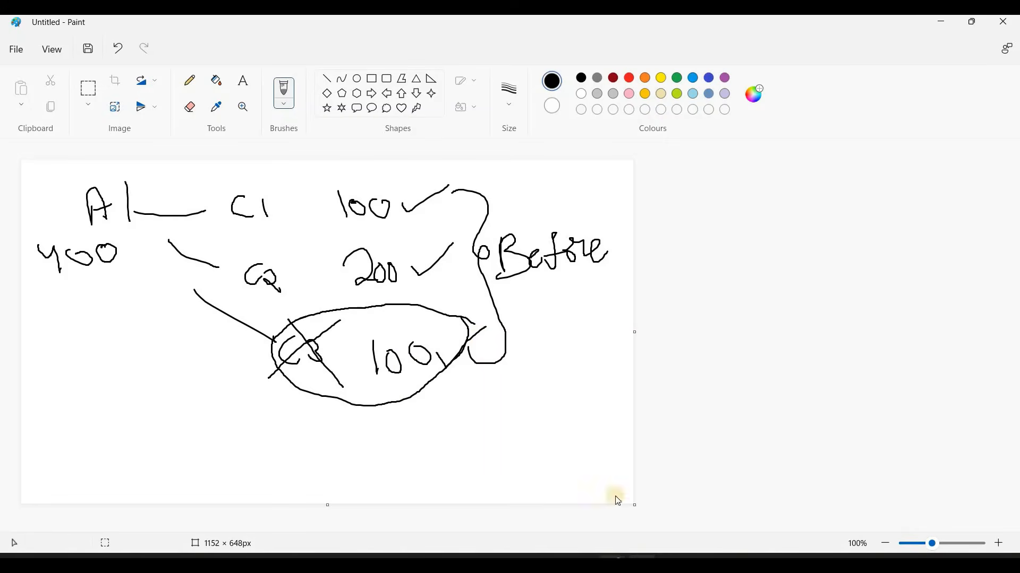
left_click(617, 564)
left_click(417, 478)
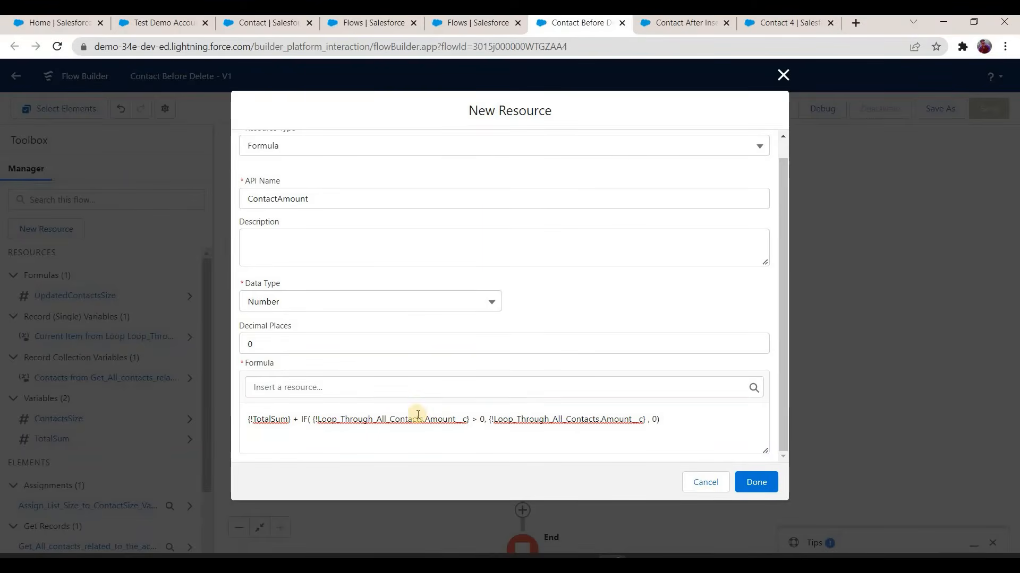
Step: Move the ContactAmount formula's condition onto a new line after IF(, keeping the comma after > 0
left_click(484, 421)
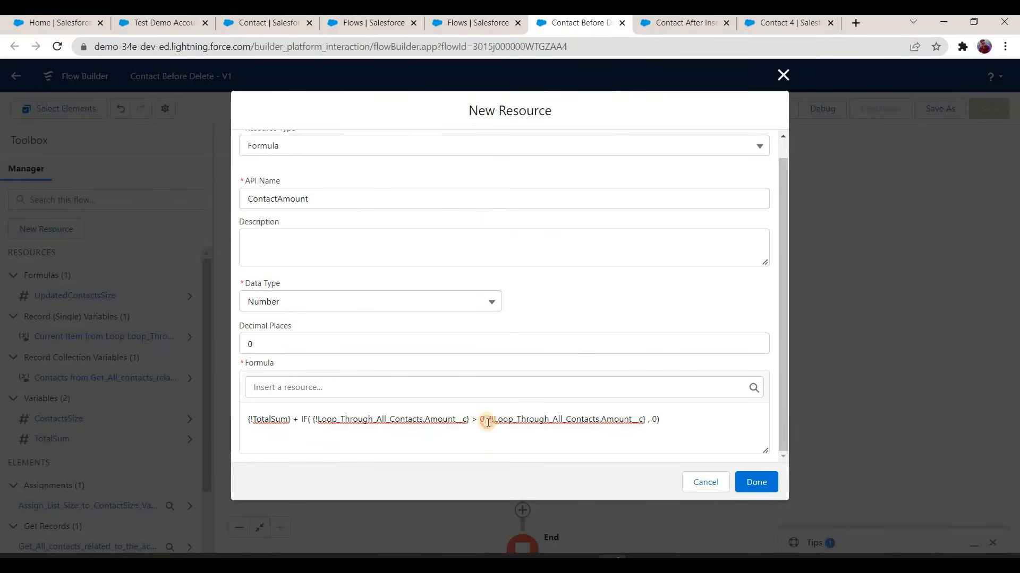
type(",")
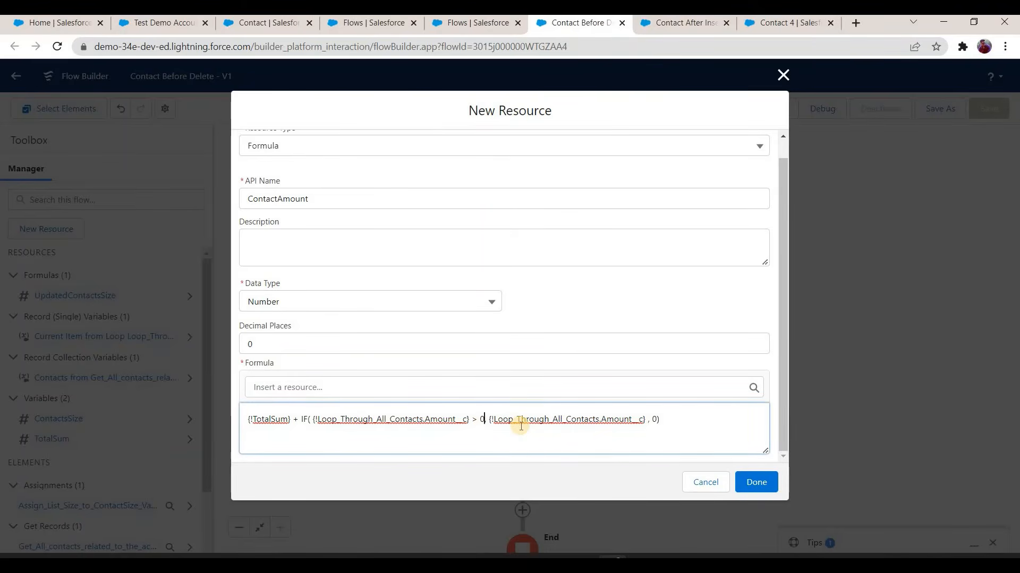
left_click(314, 421)
key("Return")
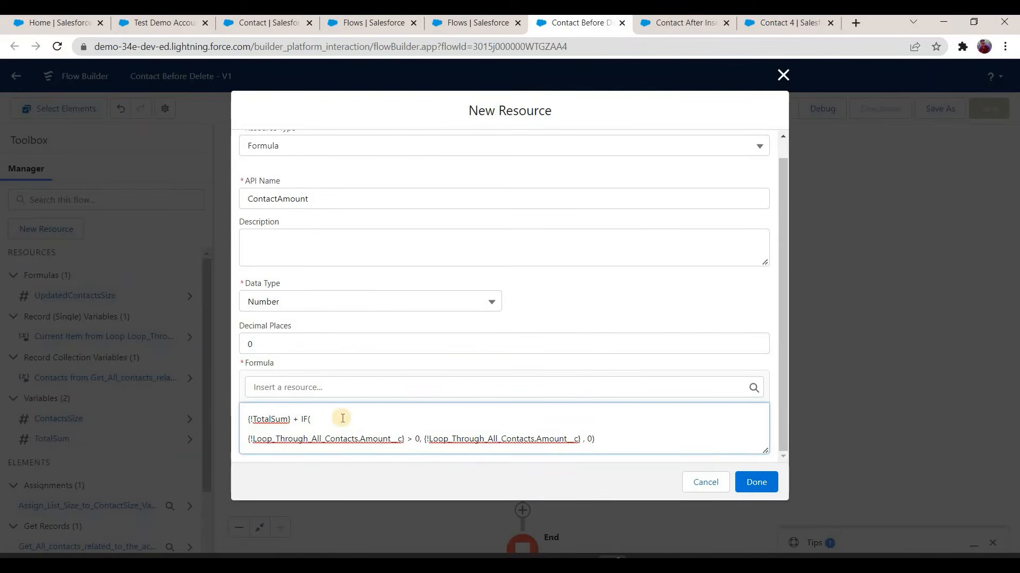
Step: Insert the looped contact's Id, {!Loop_Through_All_Contacts.Id}, after IF( in the ContactAmount formula, followed by the != operator
left_click(334, 387)
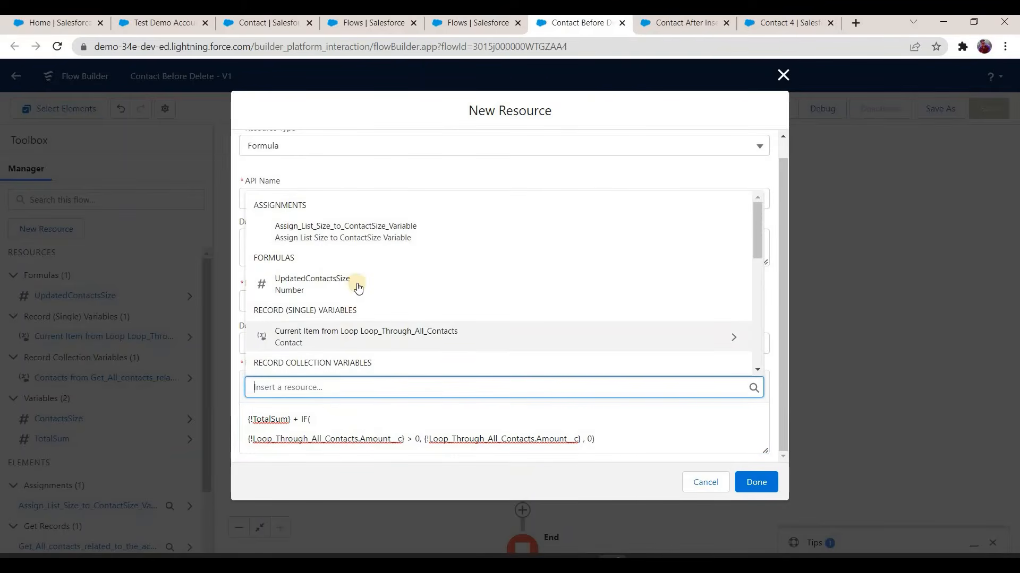
scroll(366, 279, "down", 1)
left_click(379, 270)
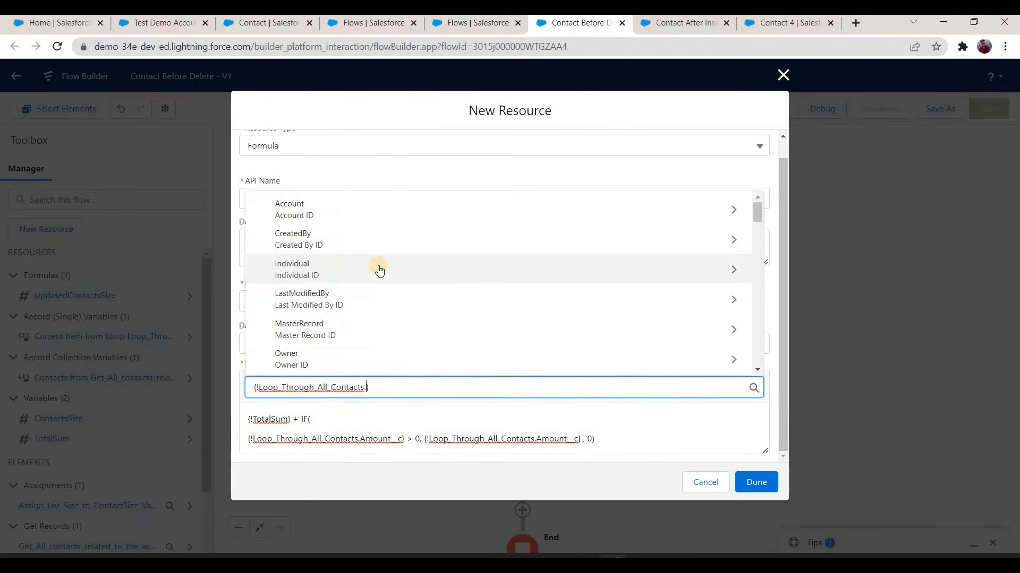
type("id")
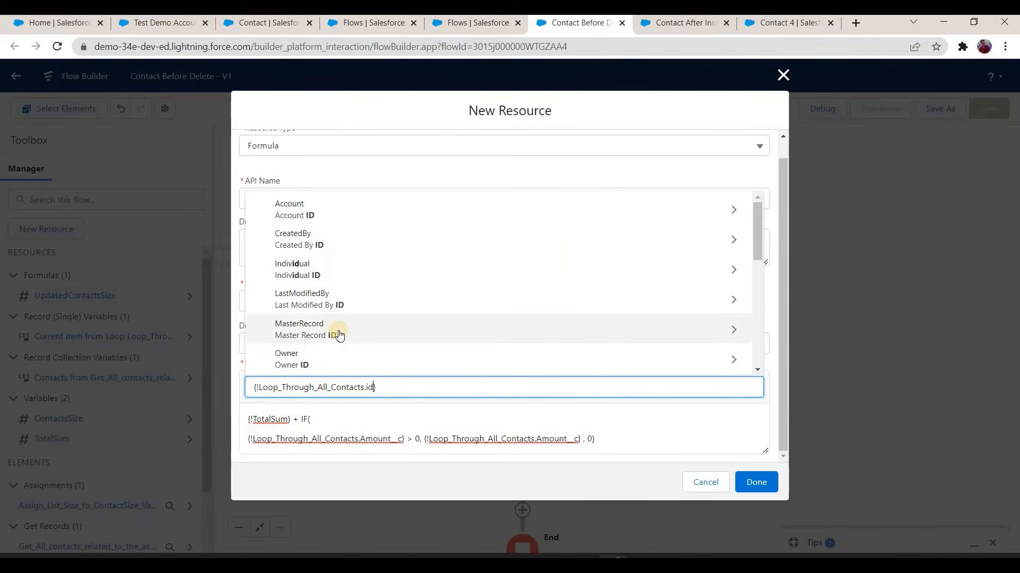
scroll(334, 340, "down", 1)
scroll(335, 321, "down", 2)
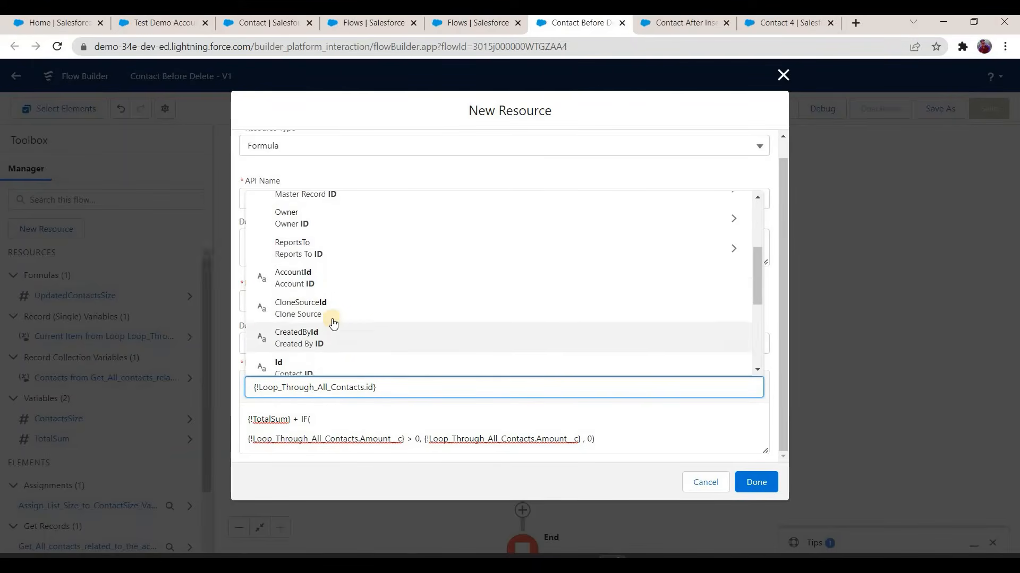
scroll(336, 258, "down", 2)
key("Return")
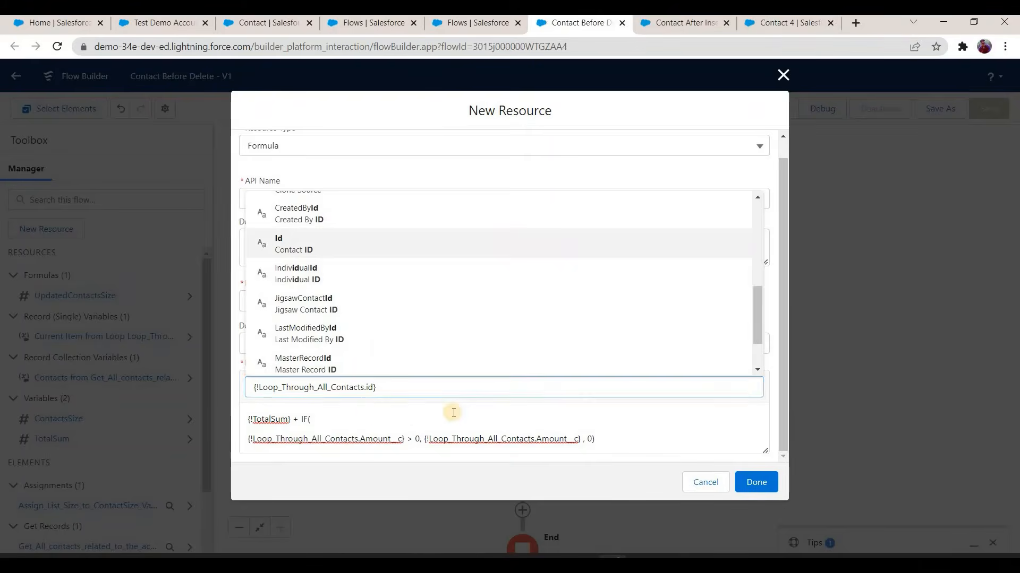
type("!Loop_Through_All_Contacts.Id}!=")
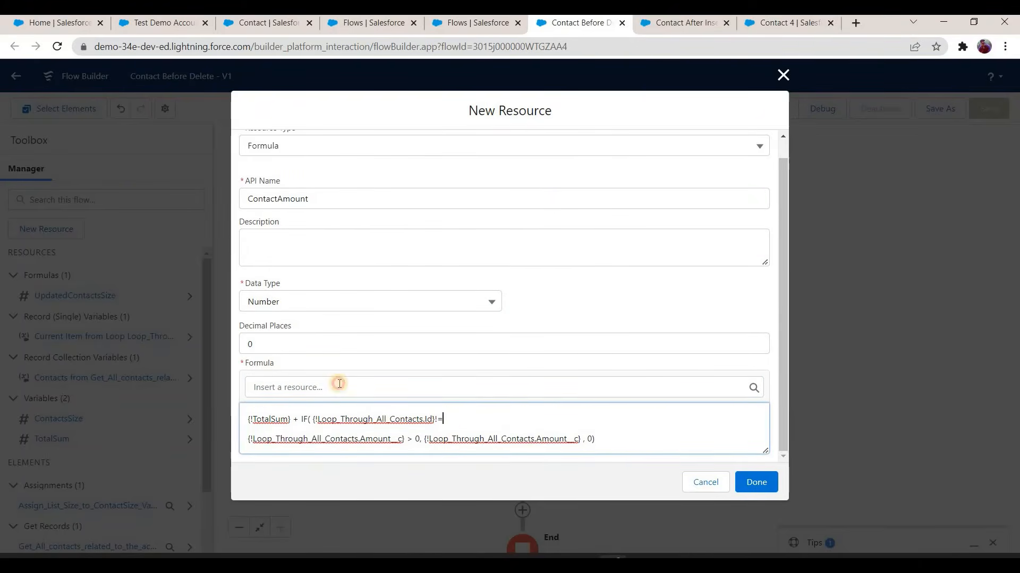
Step: Complete the comparison with {!$Record.Id} and append && to join it to the Amount condition
left_click(345, 387)
scroll(363, 321, "down", 3)
scroll(363, 322, "down", 2)
left_click(421, 345)
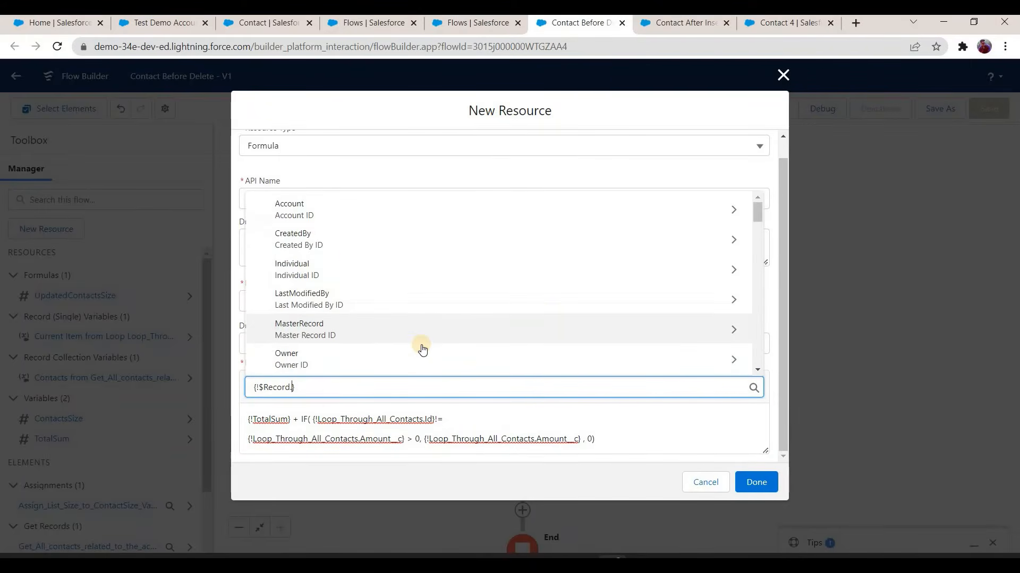
type("id")
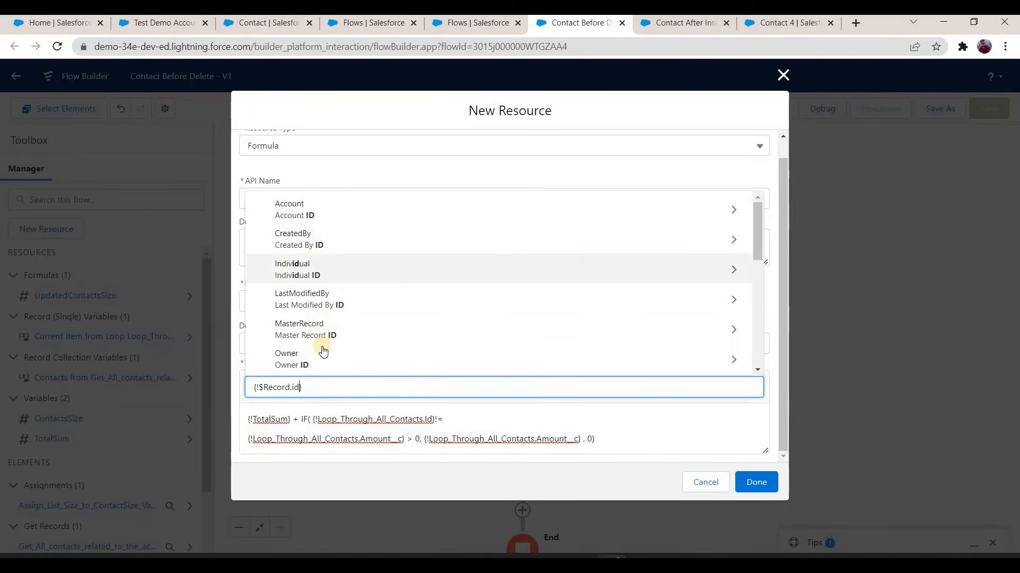
scroll(319, 330, "down", 3)
key("Down")
key("Down")
key("Return")
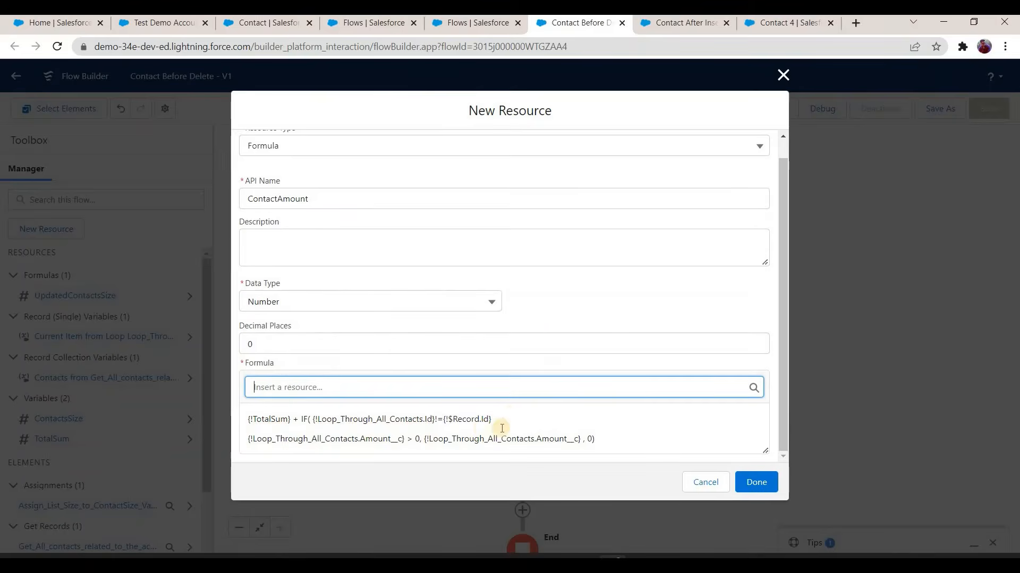
left_click(512, 415)
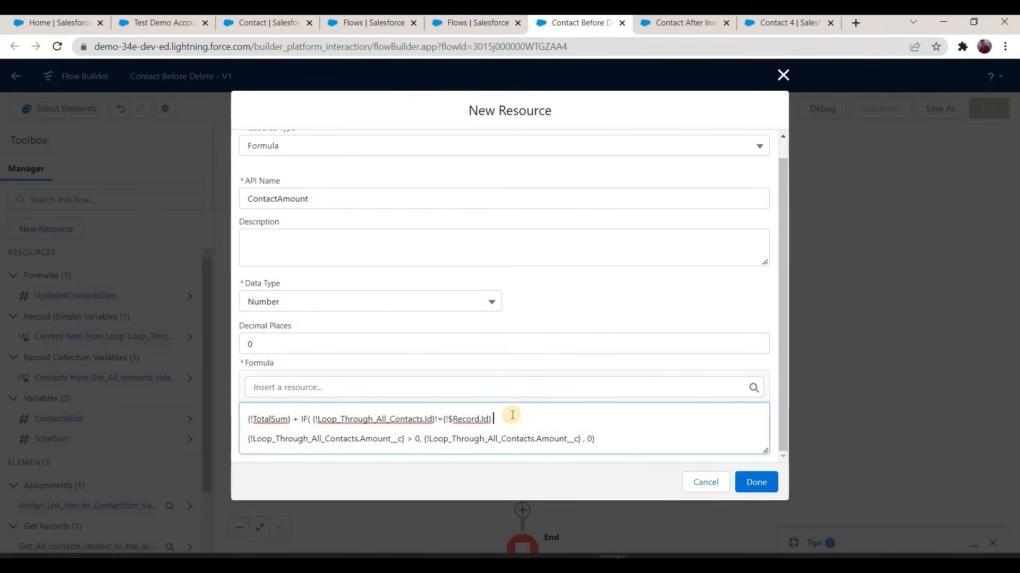
type("&&")
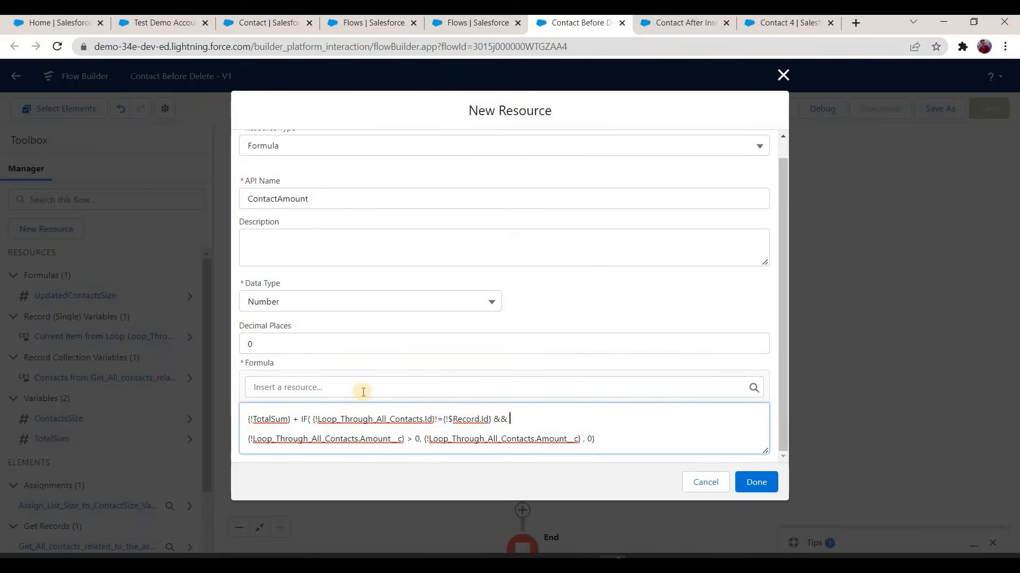
Step: Examine the formula's comparison between the looped contact's Id and the Id of the triggering record
left_click(317, 419)
key("shift+Right")
key("shift+Right")
key("shift+Right")
key("shift+Right")
key("shift+Right")
key("shift+Right")
key("shift+Right")
key("shift+Right")
key("shift+Right")
key("shift+Right")
key("shift+Right")
key("shift+Right")
key("shift+Right")
key("shift+Right")
key("shift+Right")
key("shift+Right")
key("shift+Right")
key("shift+Right")
key("shift+Right")
key("shift+Right")
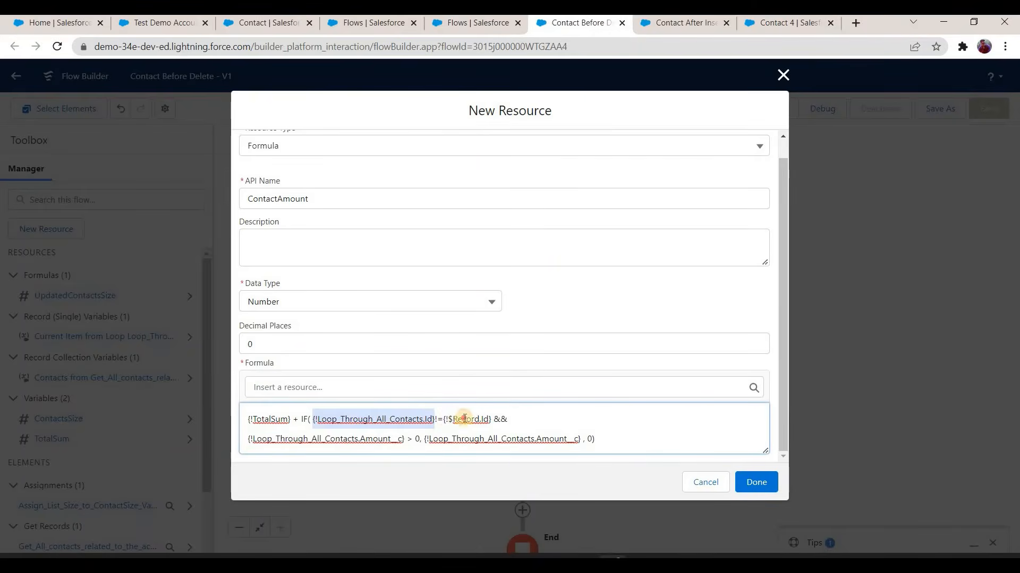
left_click_drag(444, 419, 493, 419)
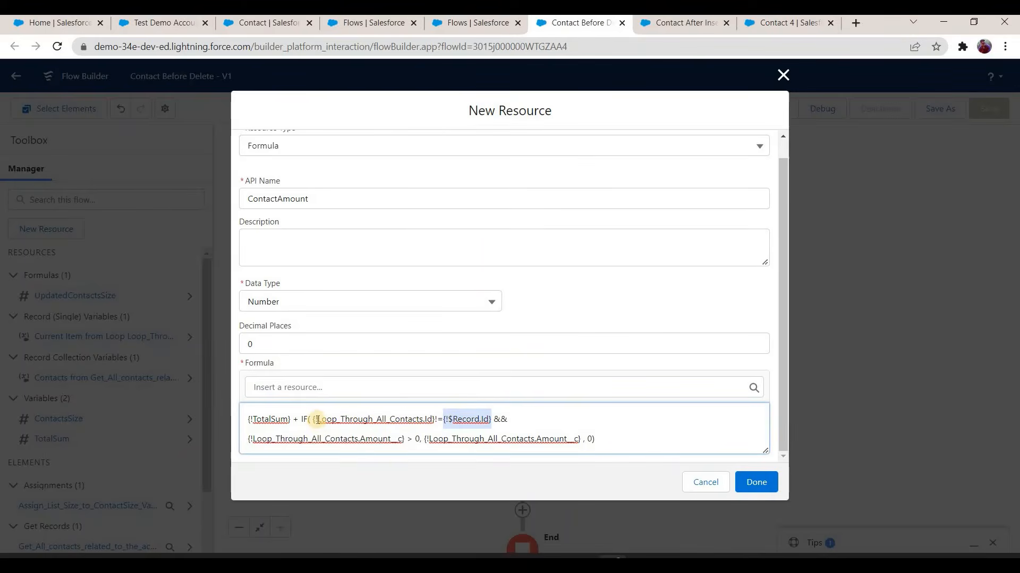
left_click_drag(314, 420, 416, 419)
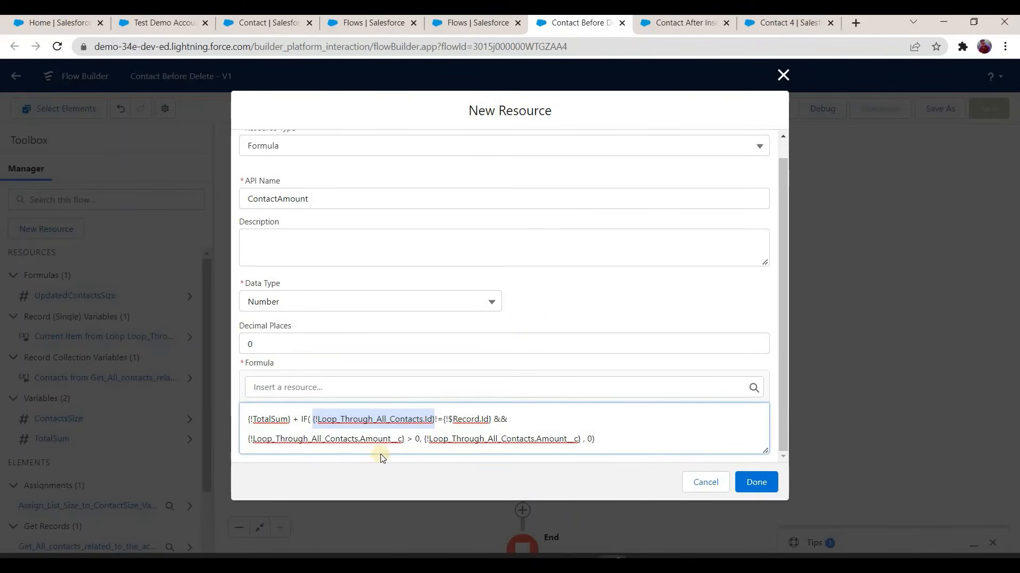
Step: Finish the ContactAmount formula and the Assign Contact Amount to Total Sum assignment that sets TotalSum equal to it
left_click(761, 480)
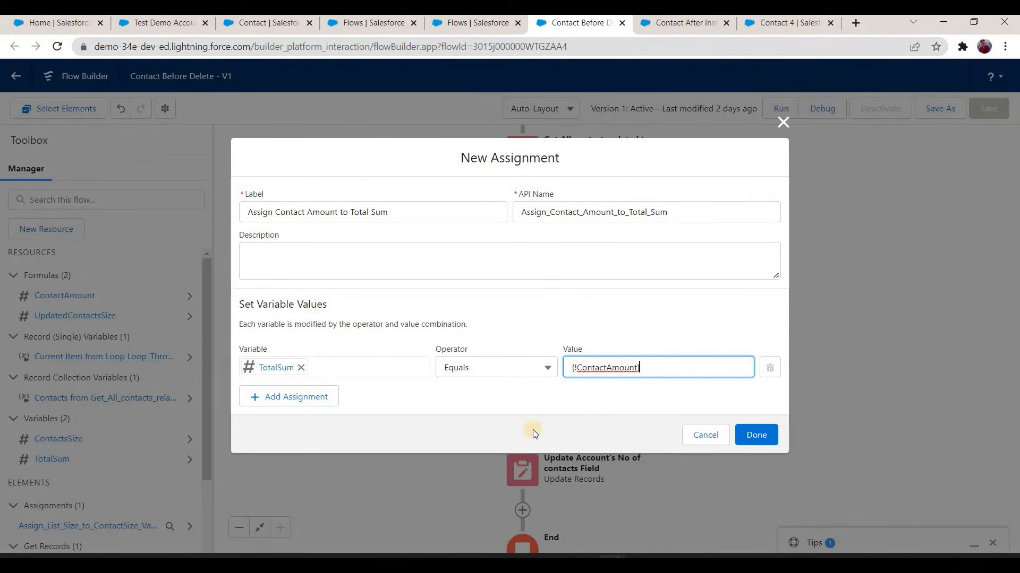
left_click(744, 430)
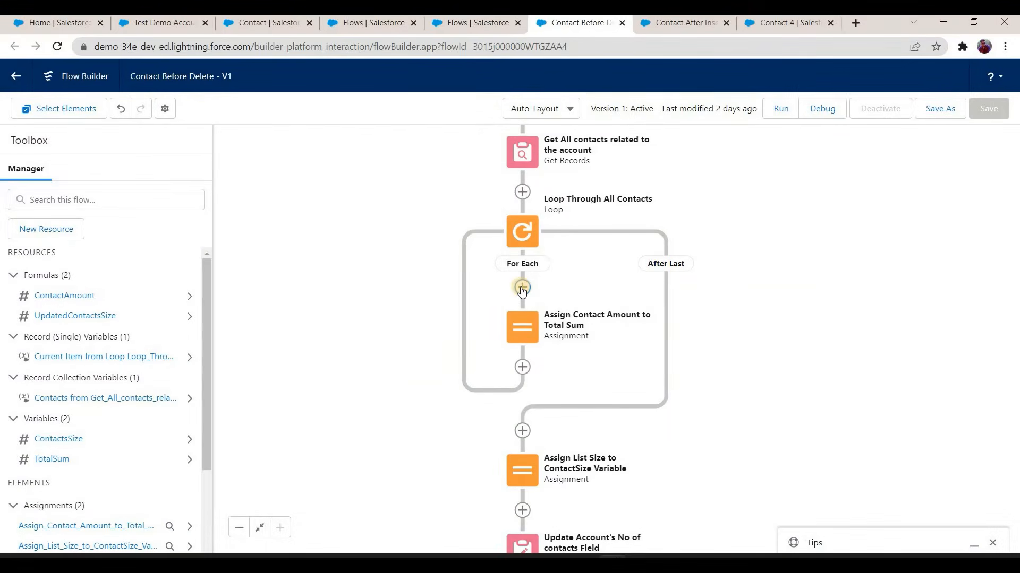
left_click(522, 287)
scroll(483, 372, "down", 5)
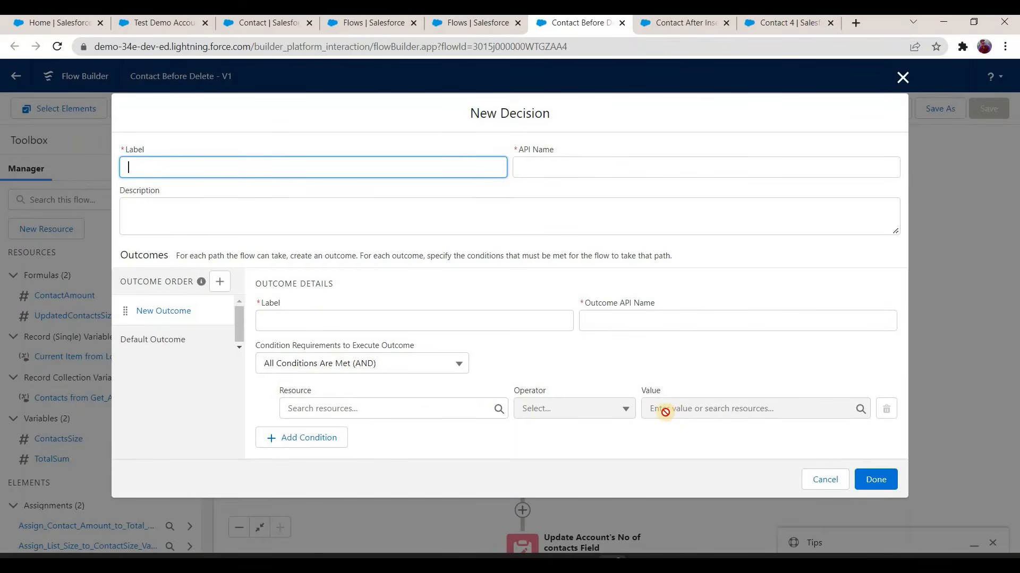
left_click(823, 479)
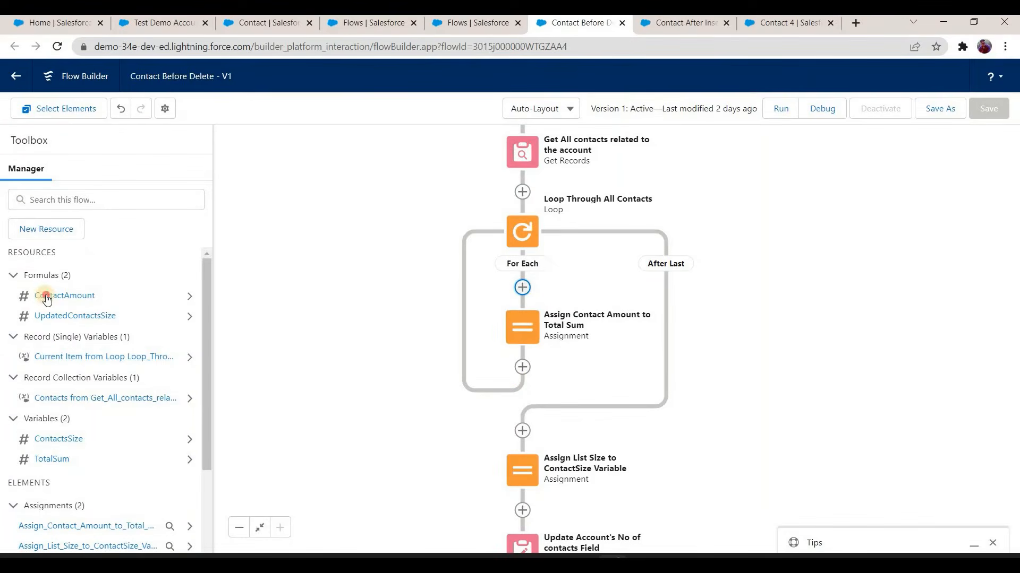
Step: Open the ContactAmount formula to review its conditions, and close it again
double_click(47, 297)
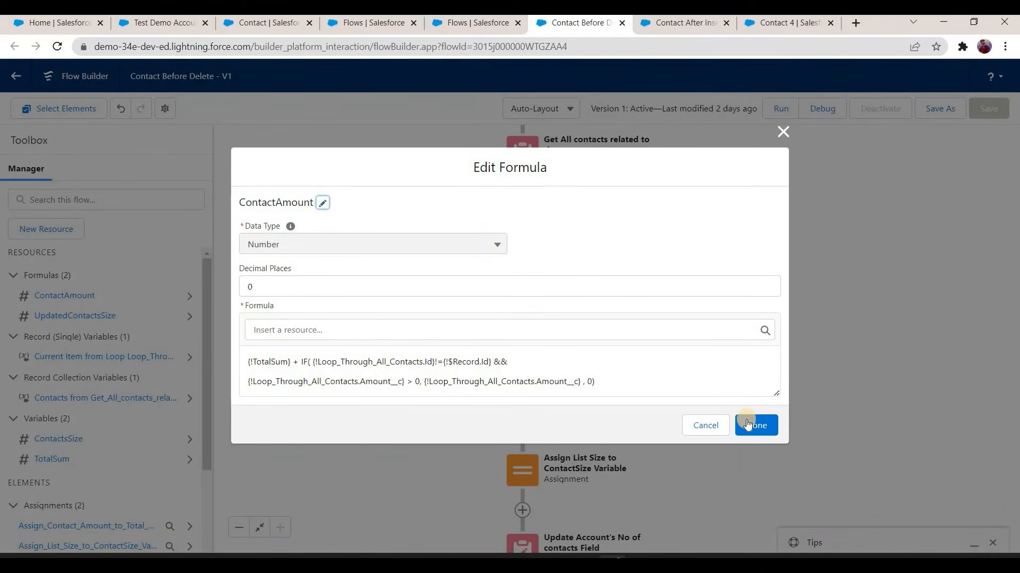
left_click(750, 419)
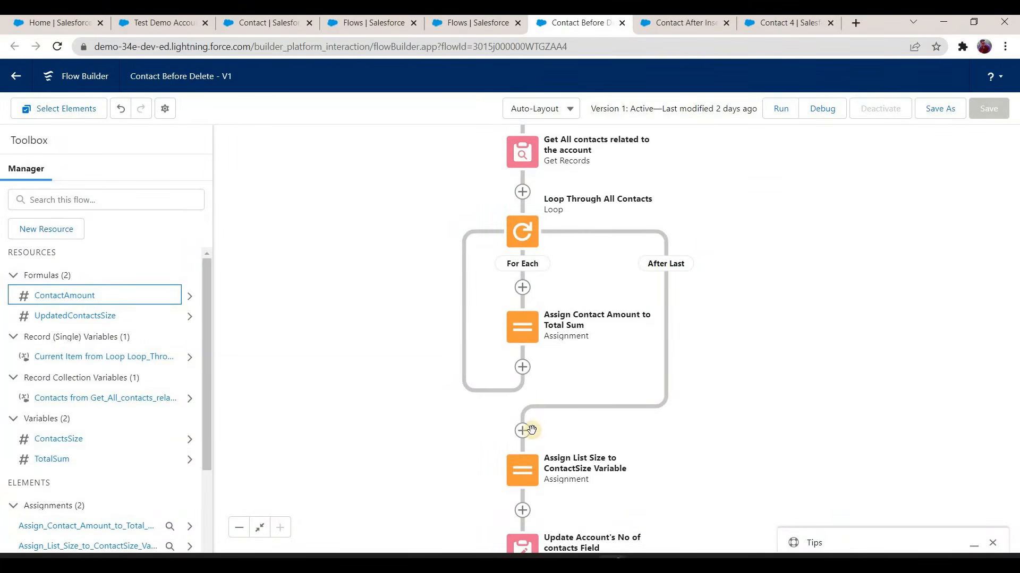
Step: Add the field Sum_of_Amount_on_All_Contacts__c to the field values set by the Update Account's No of contacts Field element
scroll(555, 345, "down", 3)
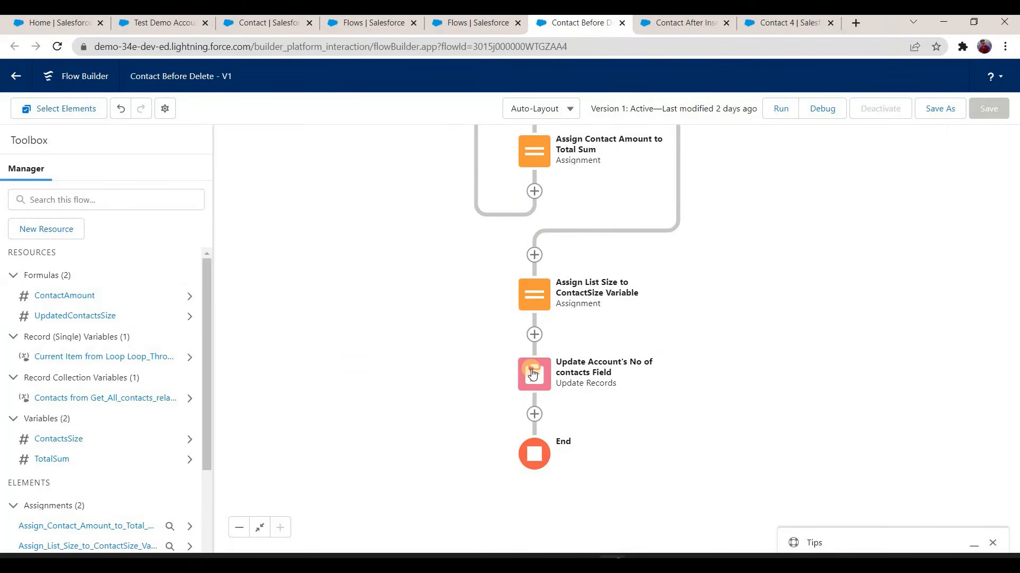
left_click(533, 376)
left_click(533, 519)
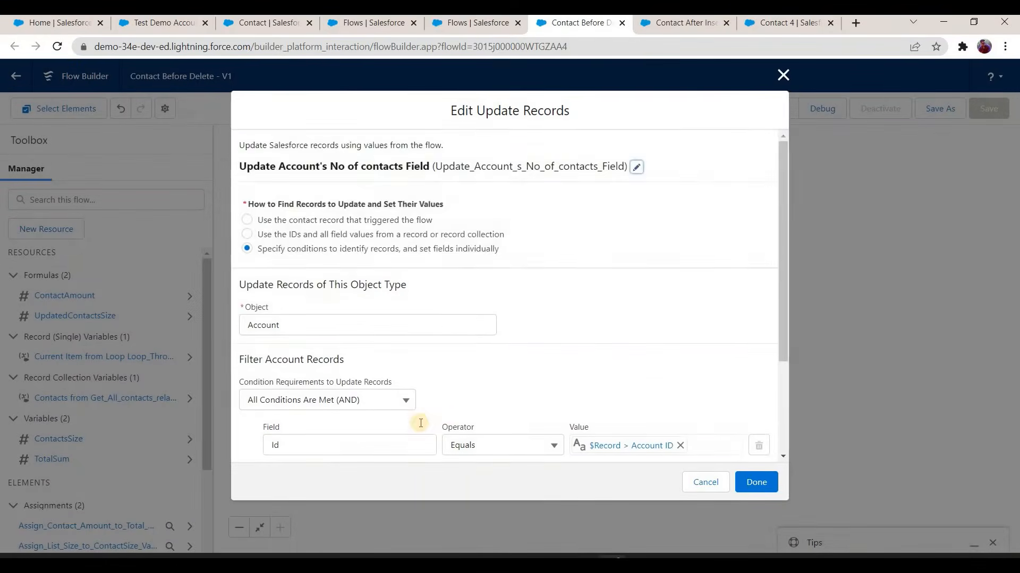
scroll(288, 455, "down", 3)
left_click(284, 447)
left_click(329, 458)
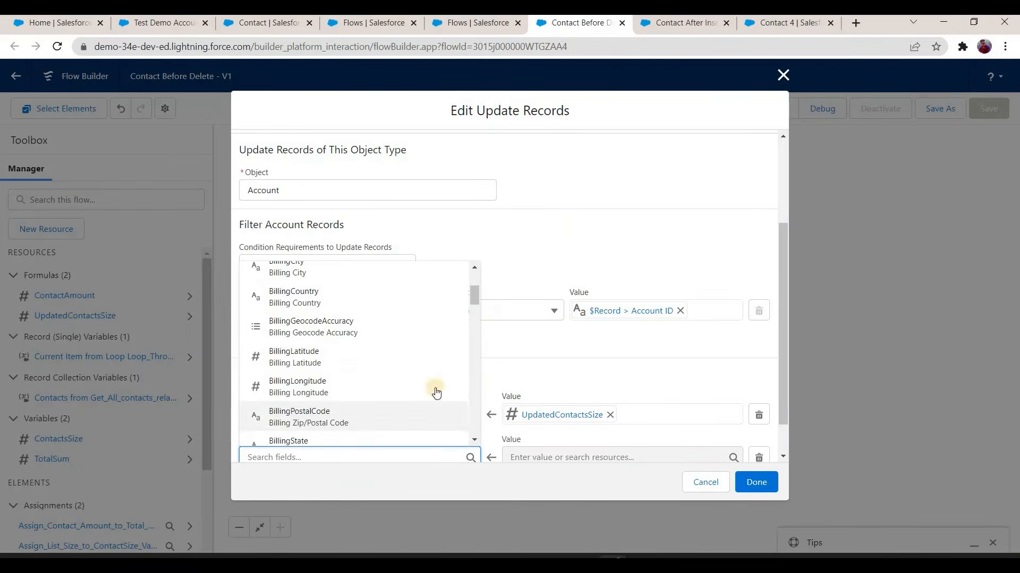
scroll(381, 458, "down", 2)
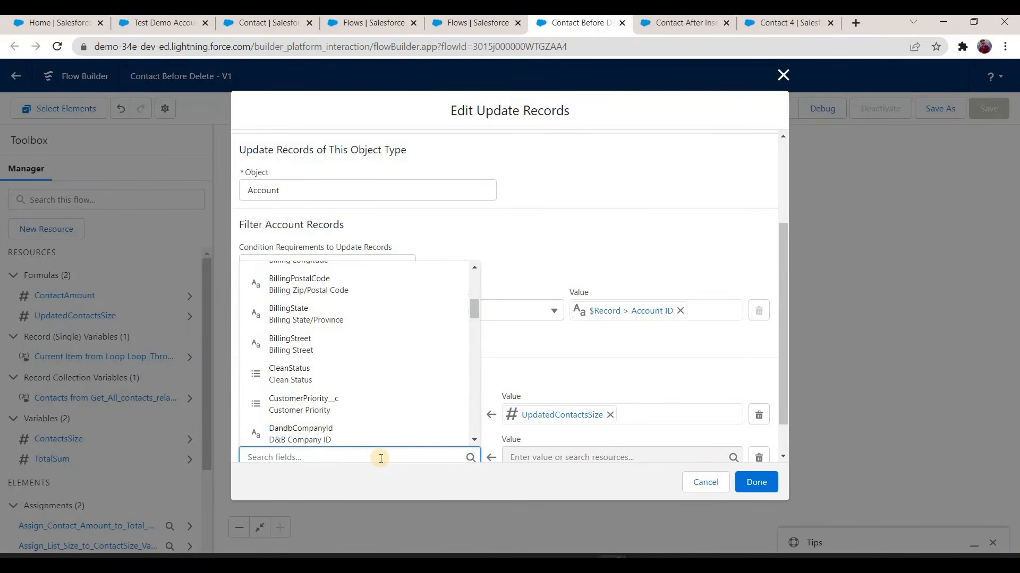
type("to")
key("BackSpace")
key("BackSpace")
type("sum")
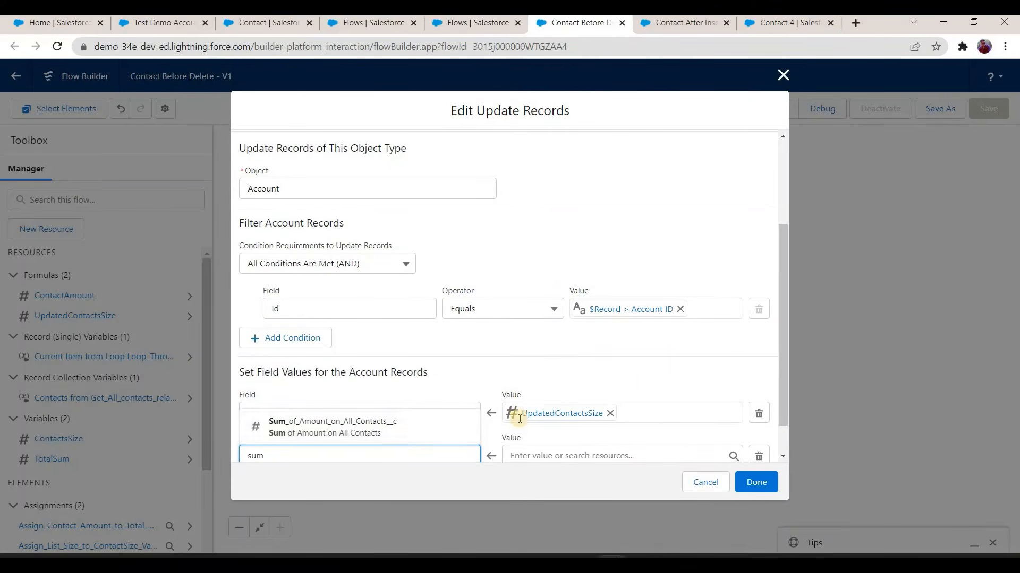
left_click(457, 425)
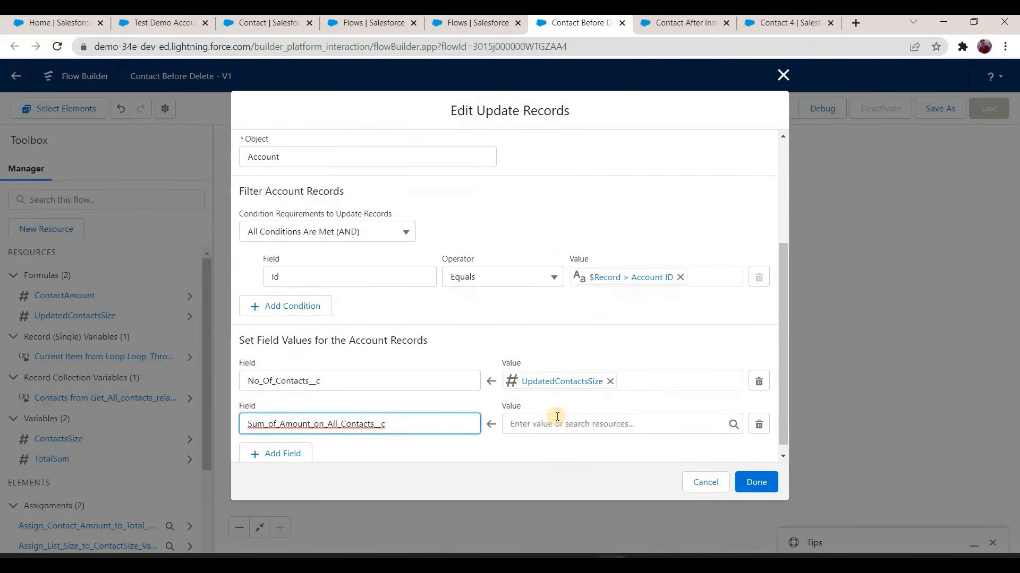
Step: Set the value of Sum_of_Amount_on_All_Contacts__c to TotalSum and finish editing the Update Records element
left_click(556, 415)
type("total")
left_click(591, 380)
left_click(757, 482)
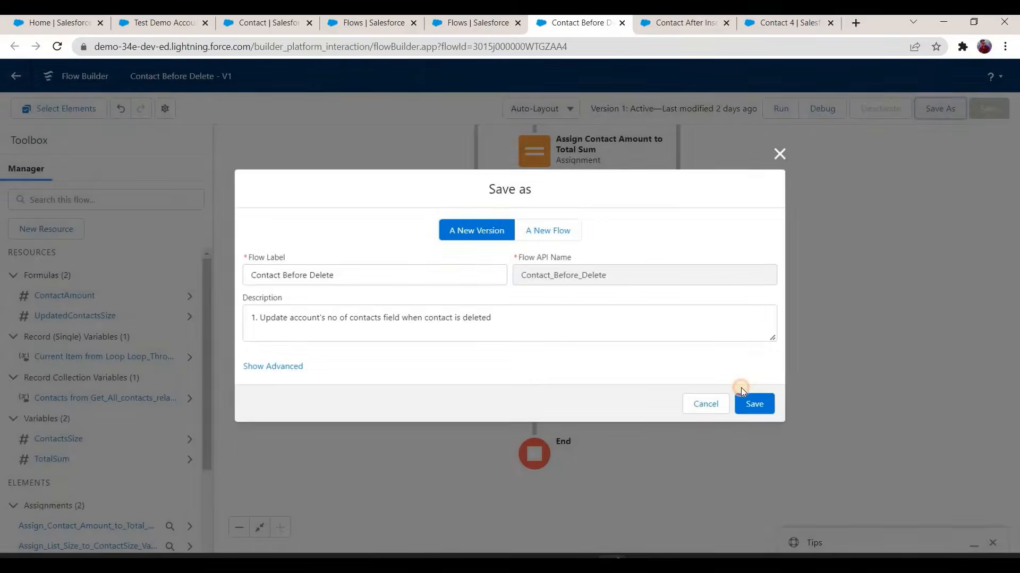
Step: Save the Contact Before Delete flow as a new version and activate it
left_click(743, 403)
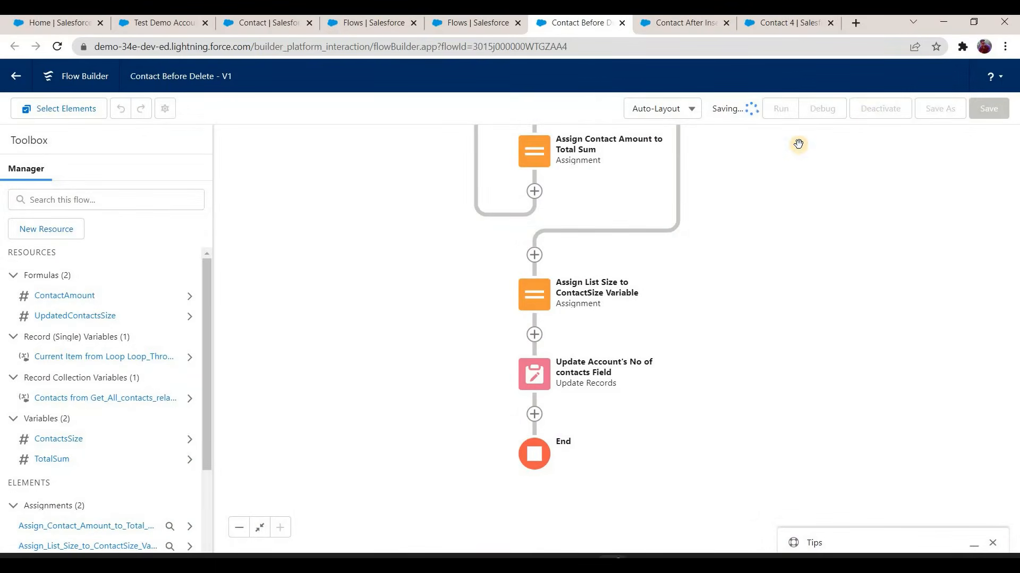
left_click(885, 109)
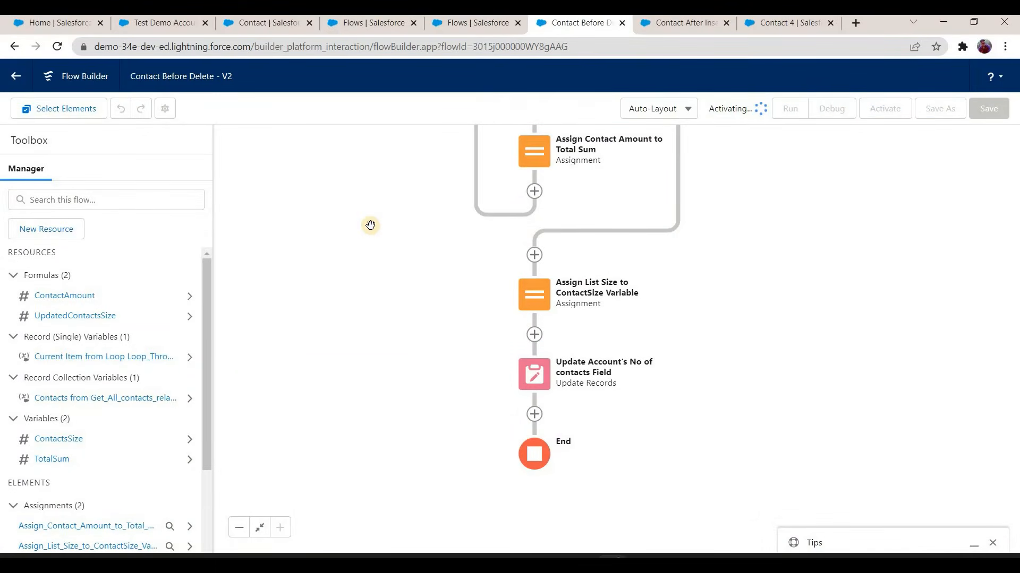
Step: Create and save a new account named Test Demo Account 4, leaving the contact count and amount sum fields empty
left_click(164, 23)
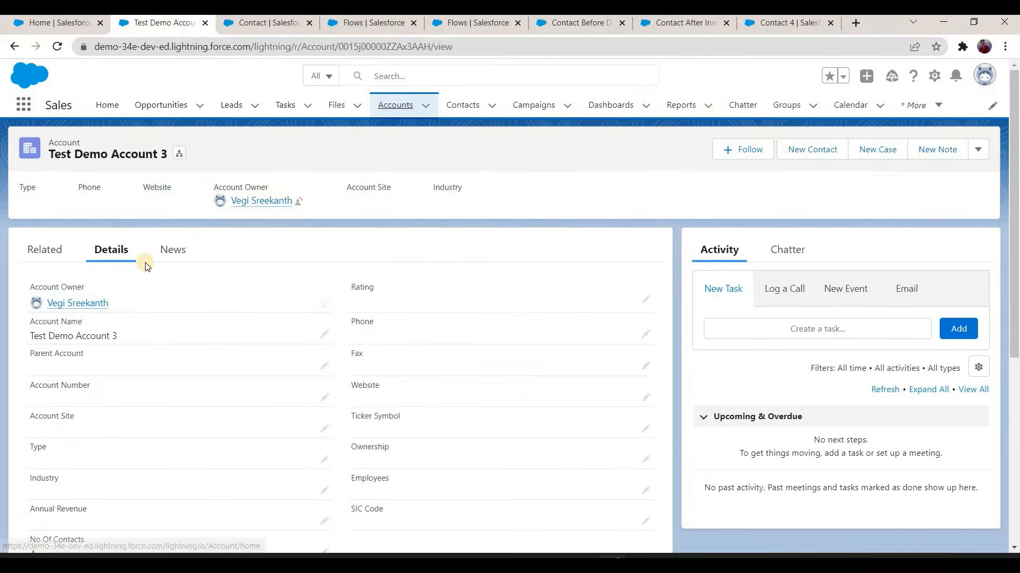
left_click(395, 105)
left_click(929, 149)
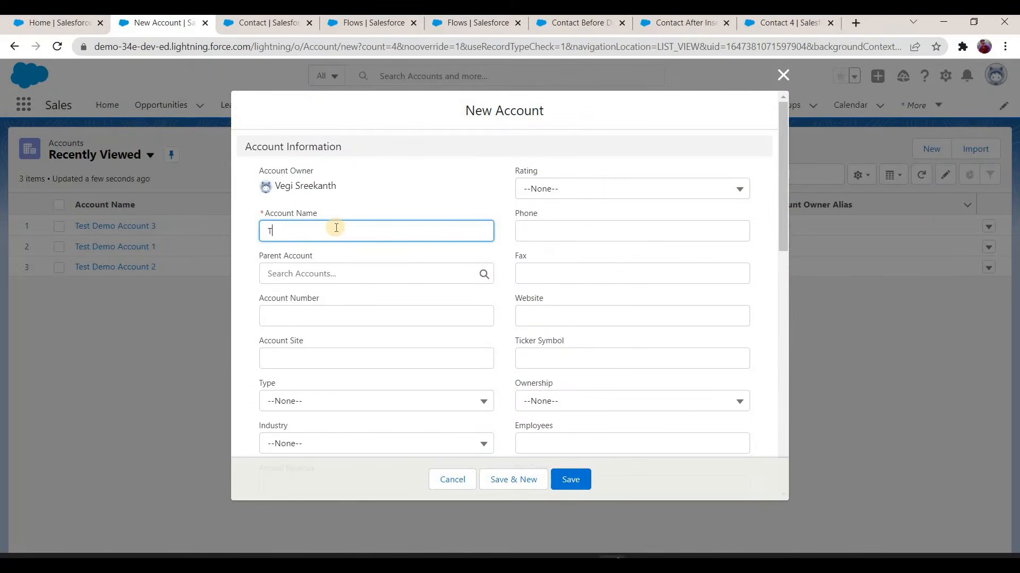
type("Test Demo Account 4")
scroll(337, 235, "down", 5)
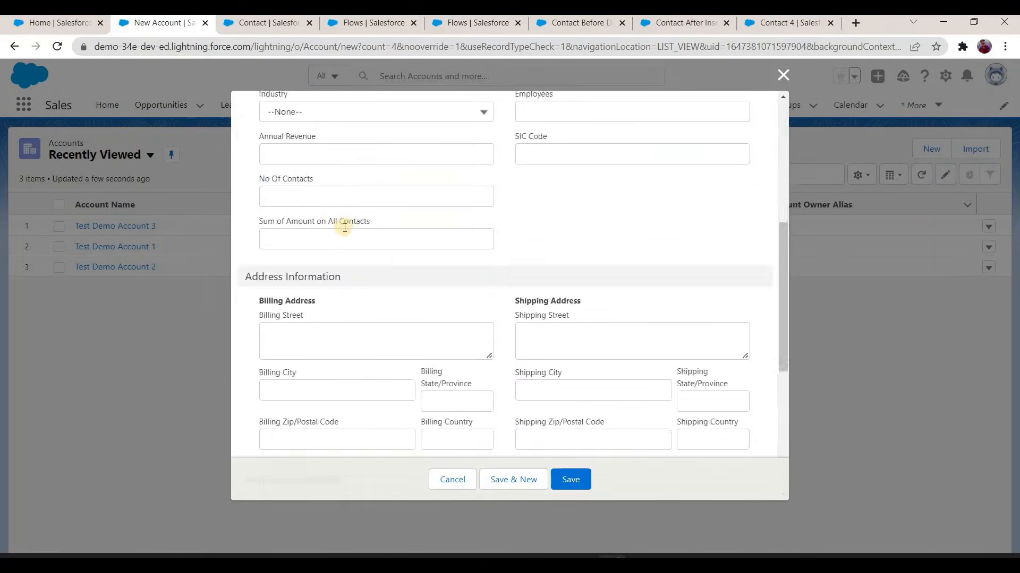
left_click(569, 479)
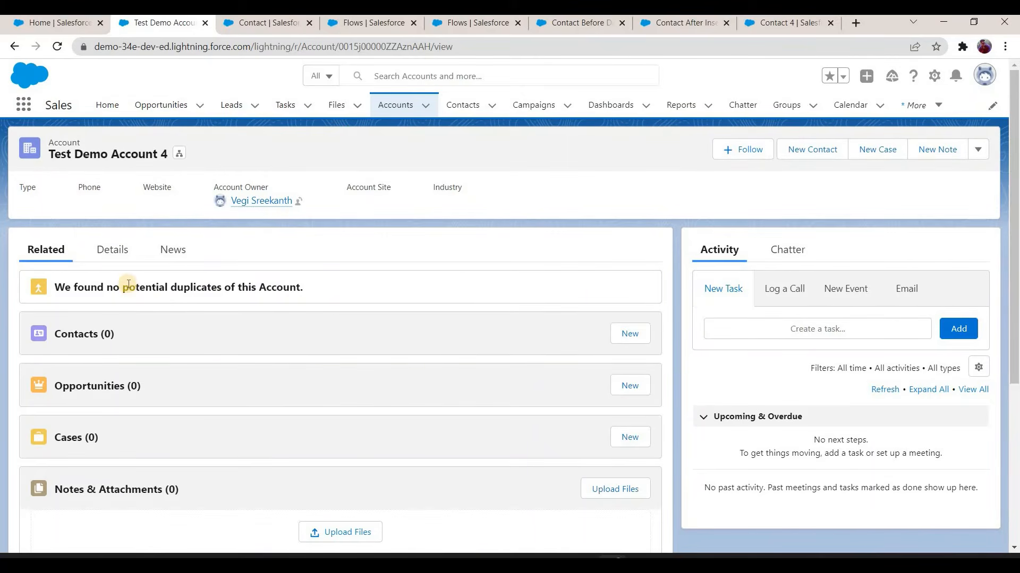
Step: Create a related contact with salutation Mr., last name Contact C1 and Amount 100, and check the account's contact count and amount sum
left_click(630, 334)
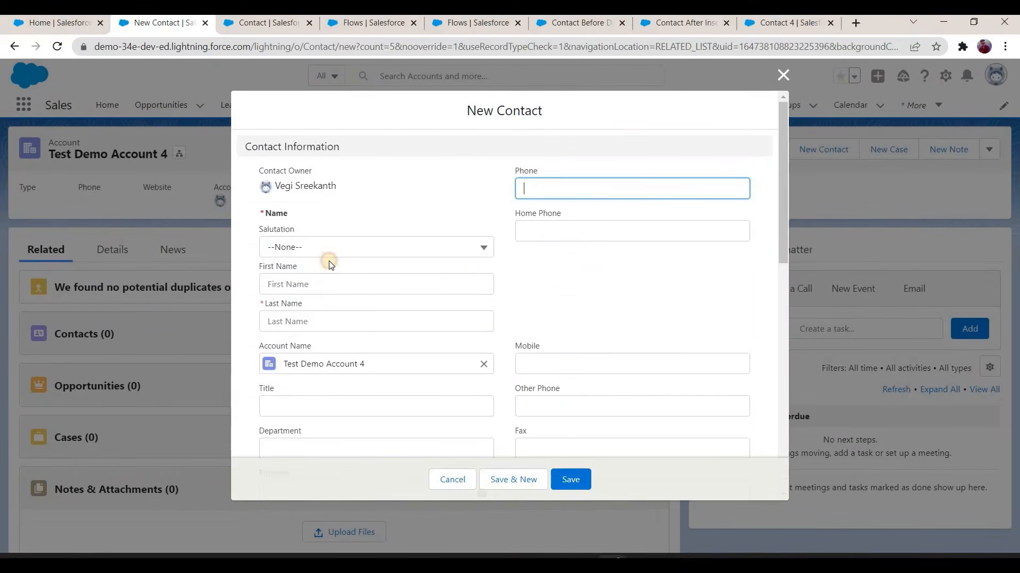
left_click(330, 248)
left_click(336, 294)
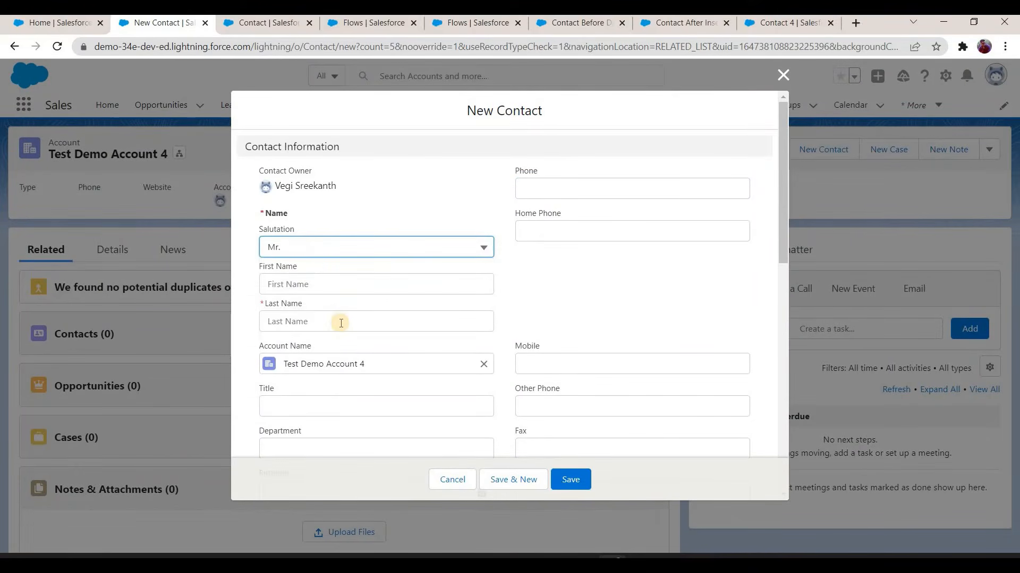
left_click(341, 323)
type("Contac")
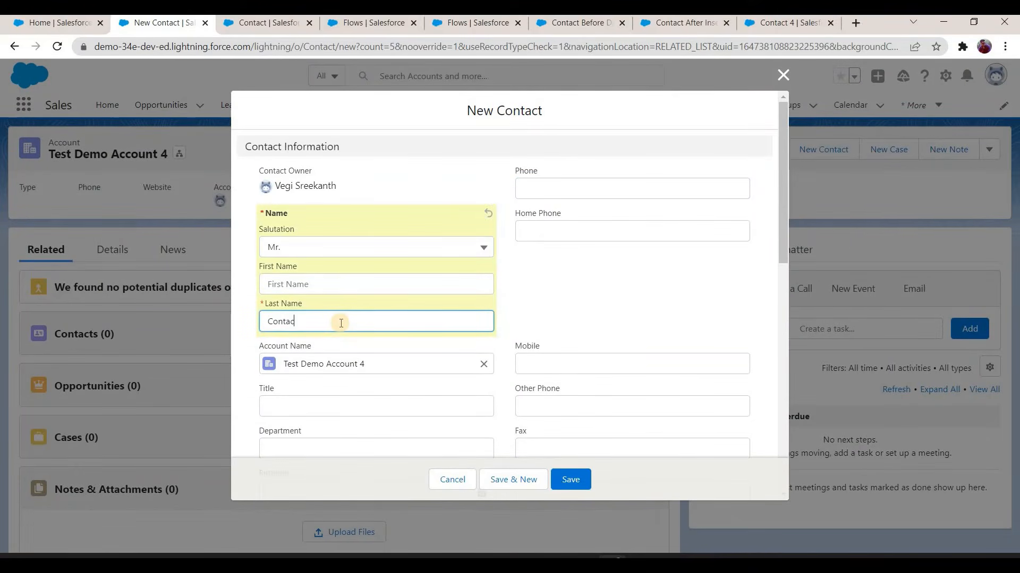
type("t C1")
scroll(289, 291, "down", 6)
left_click(292, 292)
type("100")
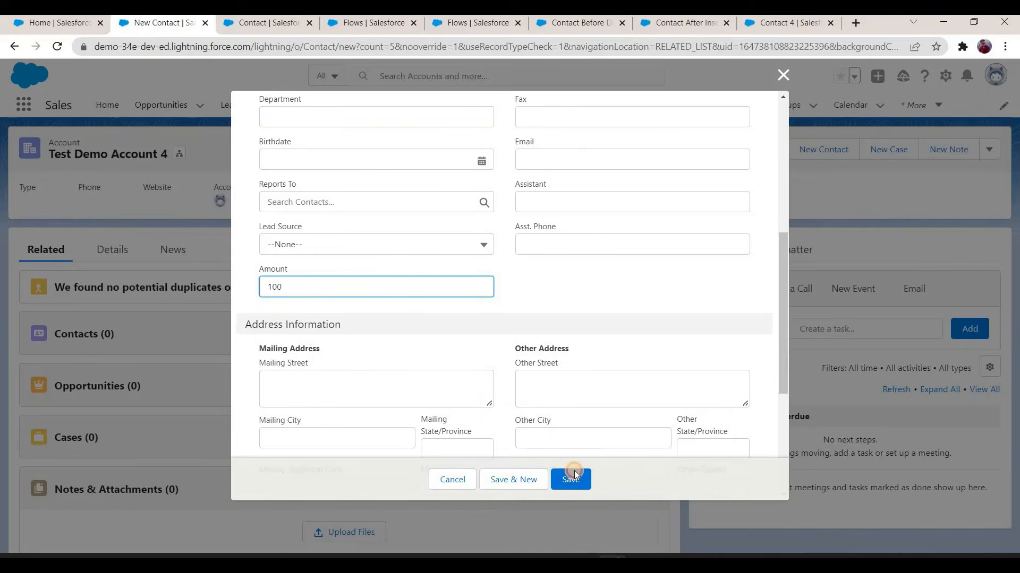
key("Return")
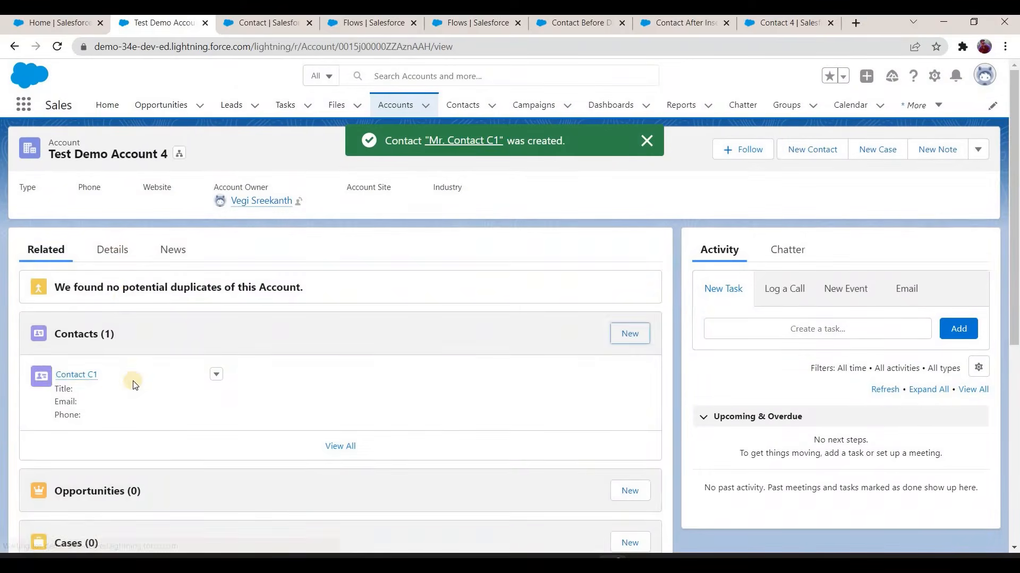
left_click(112, 249)
scroll(62, 263, "down", 4)
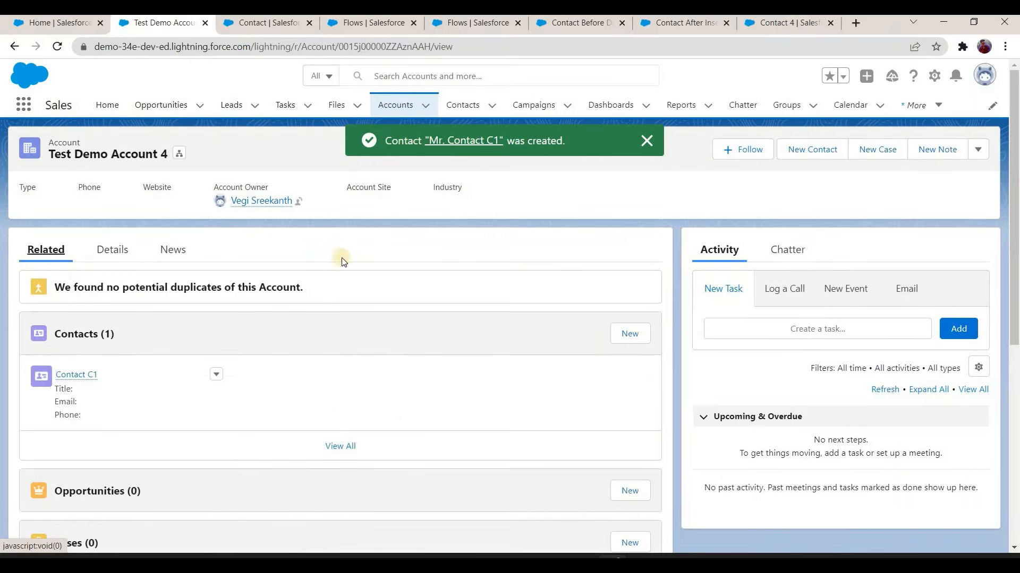
Step: Create a second contact for the account with salutation Mr., last name Contact C2 and Amount 50
left_click(629, 333)
left_click(338, 248)
left_click(326, 297)
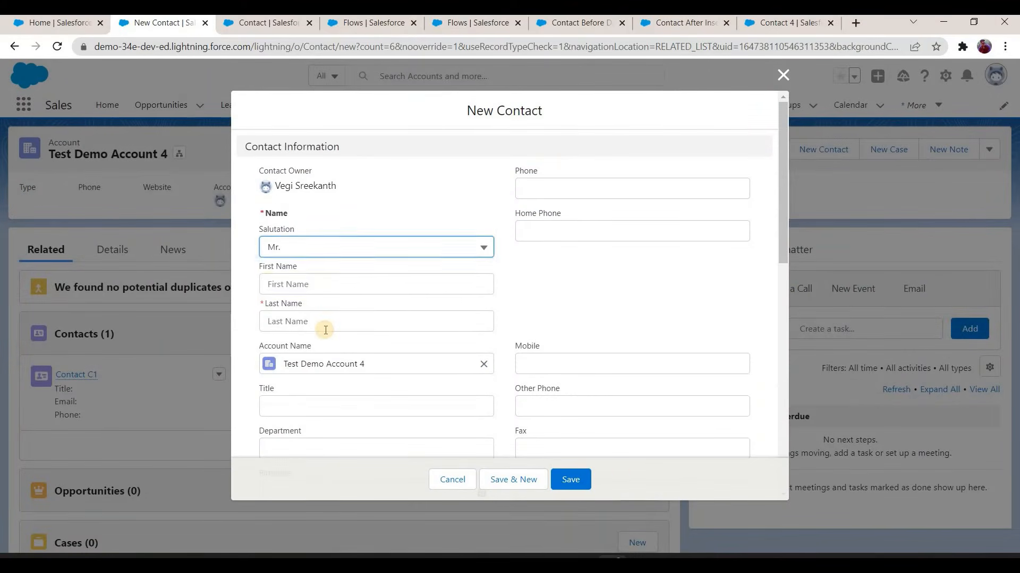
left_click(326, 330)
type("Contact C2")
scroll(313, 414, "down", 4)
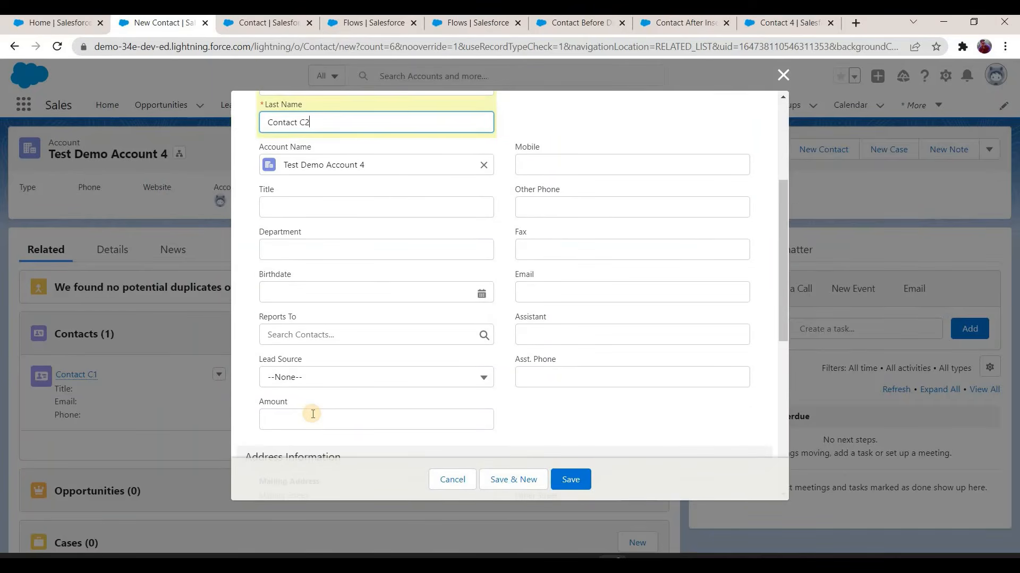
left_click(313, 414)
type("50")
left_click(582, 484)
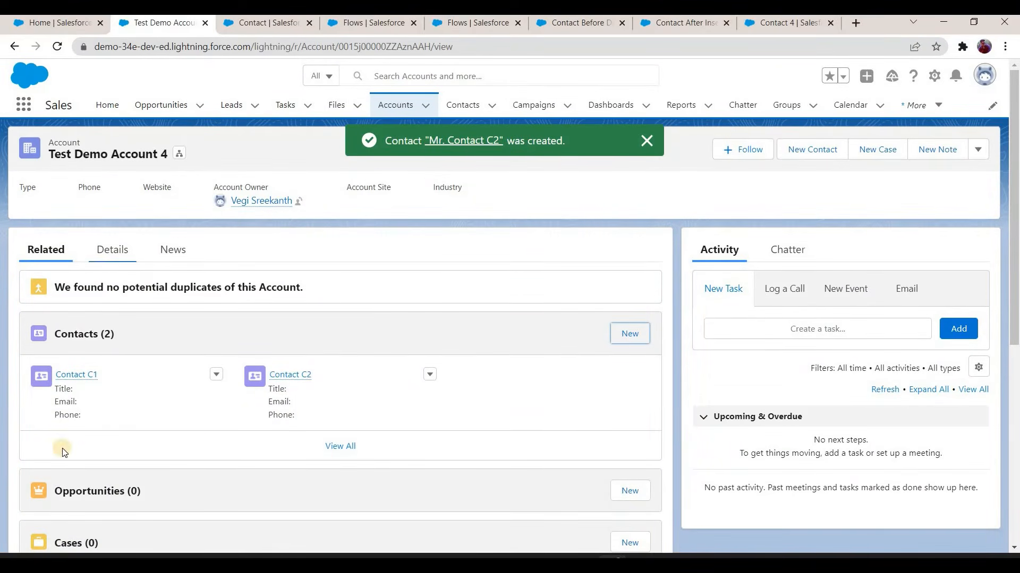
Step: Check the account's No Of Contacts and Sum of Amount on All Contacts fields after adding Contact C2
left_click(112, 249)
scroll(100, 409, "down", 3)
scroll(38, 230, "up", 3)
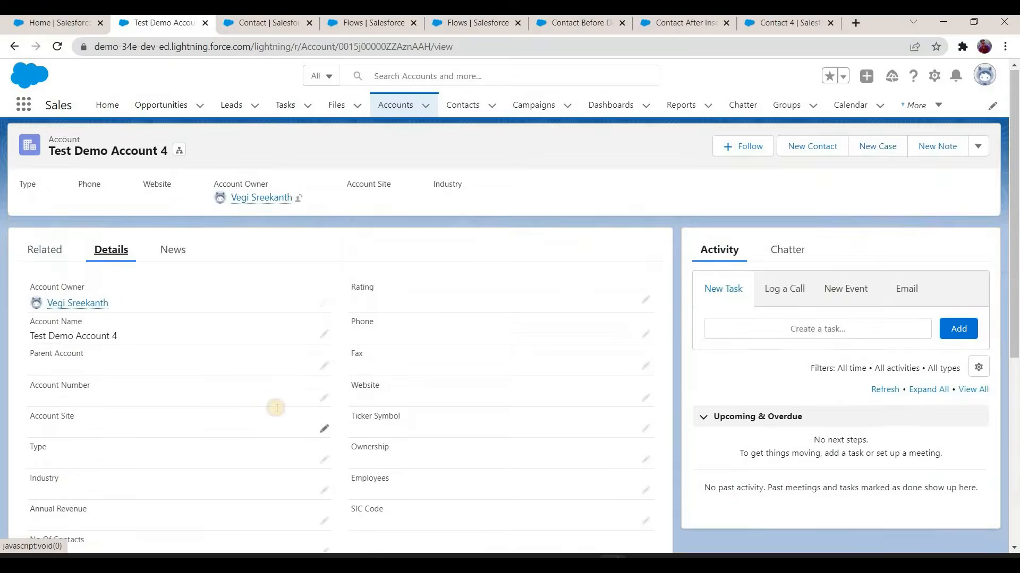
Step: Delete Contact C2 from the account and check the account's contact count and amount sum
left_click(45, 250)
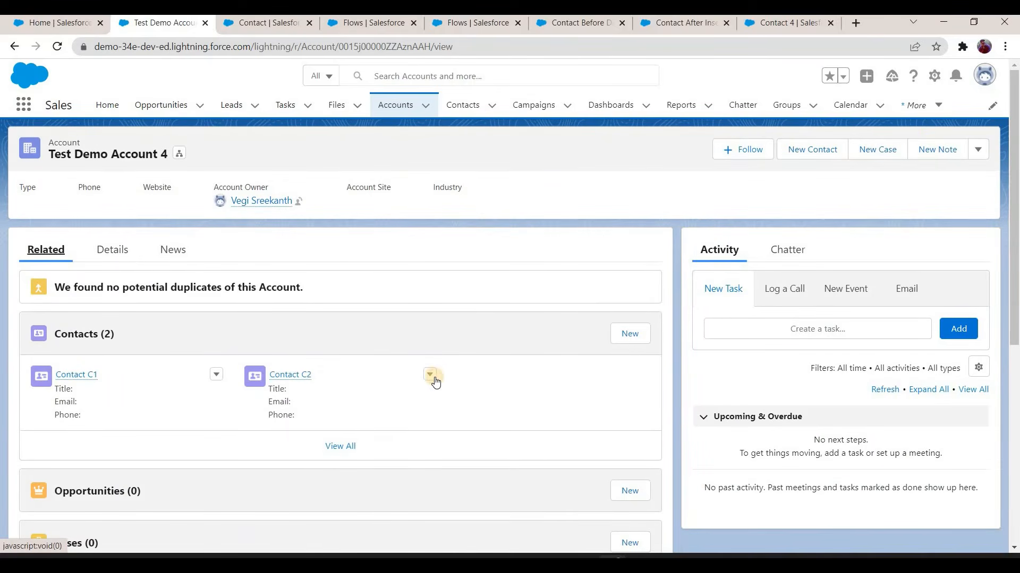
left_click(430, 374)
left_click(459, 420)
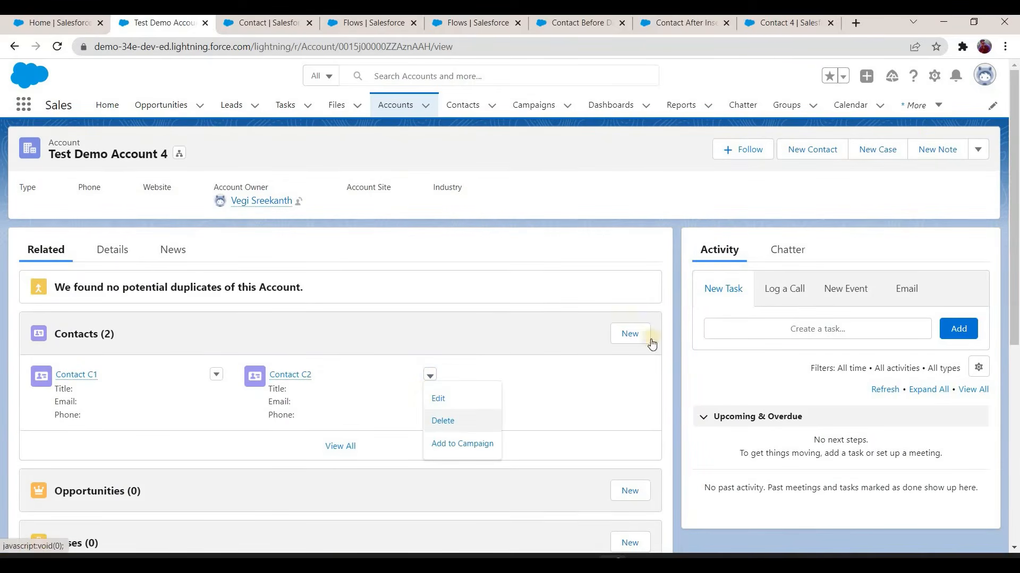
left_click(689, 333)
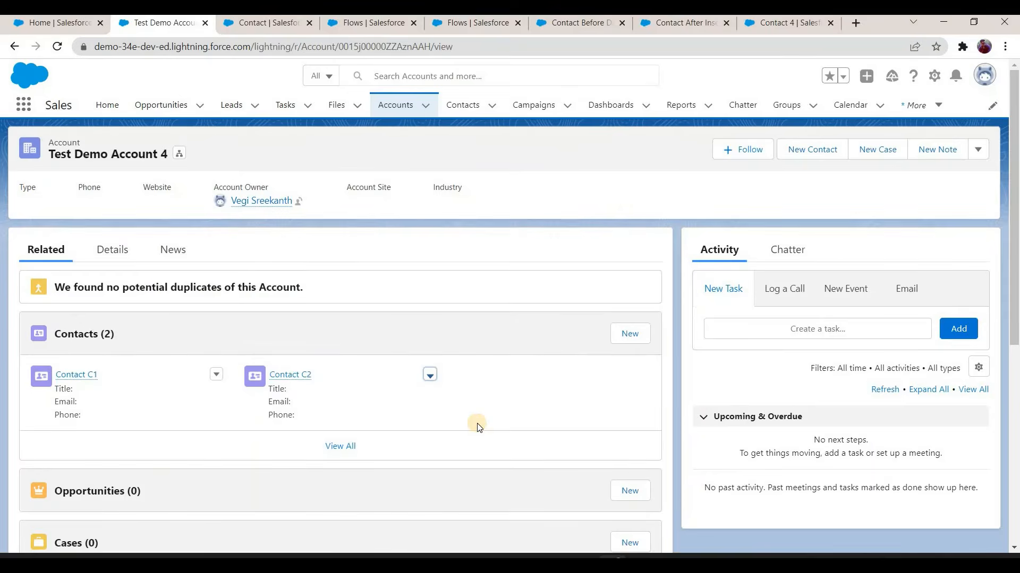
left_click(112, 249)
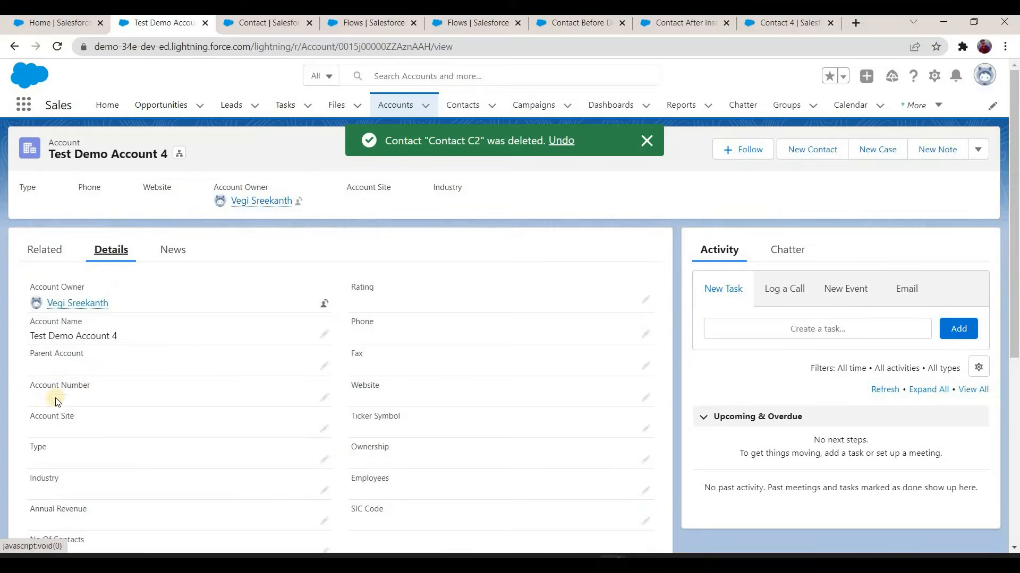
scroll(53, 393, "down", 4)
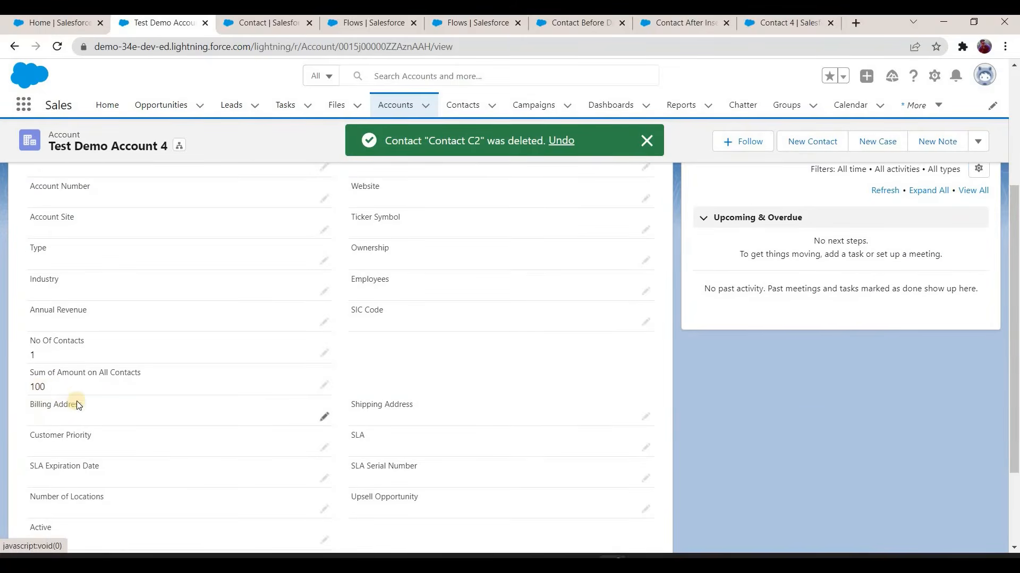
scroll(79, 406, "up", 4)
Step: Create another contact for the account with salutation Mr., last name Contact C3 and Amount 500
left_click(44, 253)
left_click(629, 334)
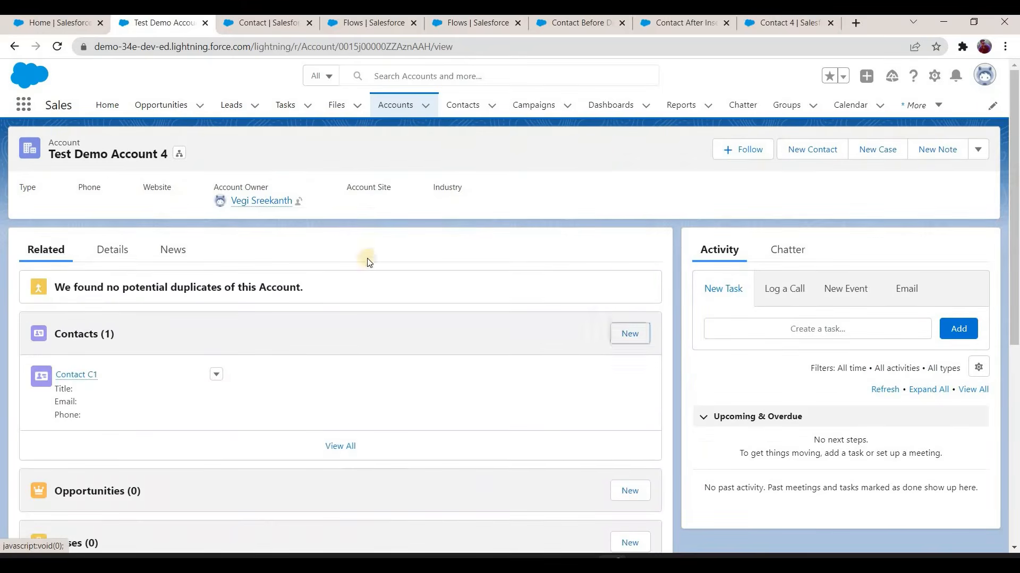
left_click(341, 328)
left_click(335, 298)
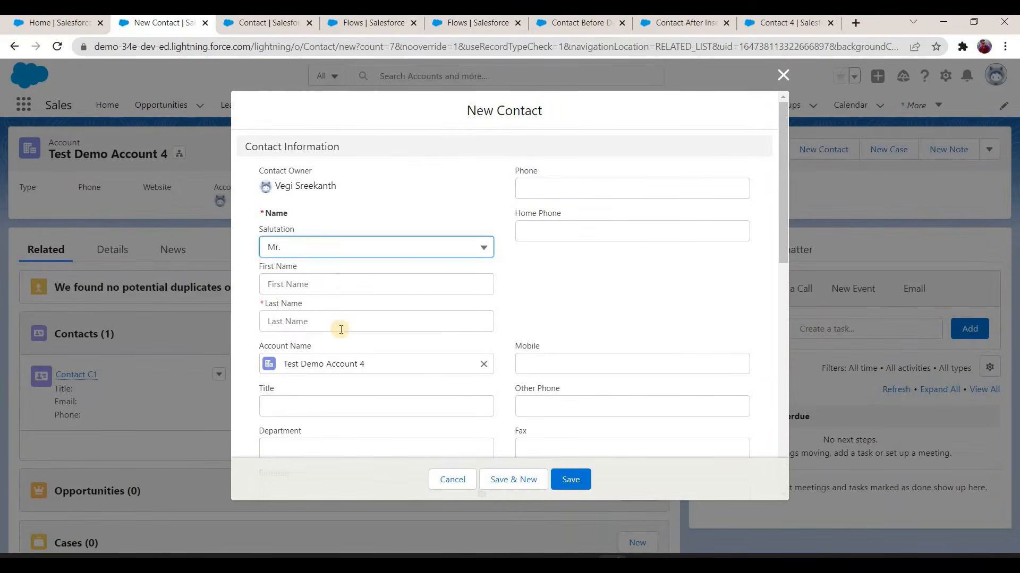
left_click(341, 329)
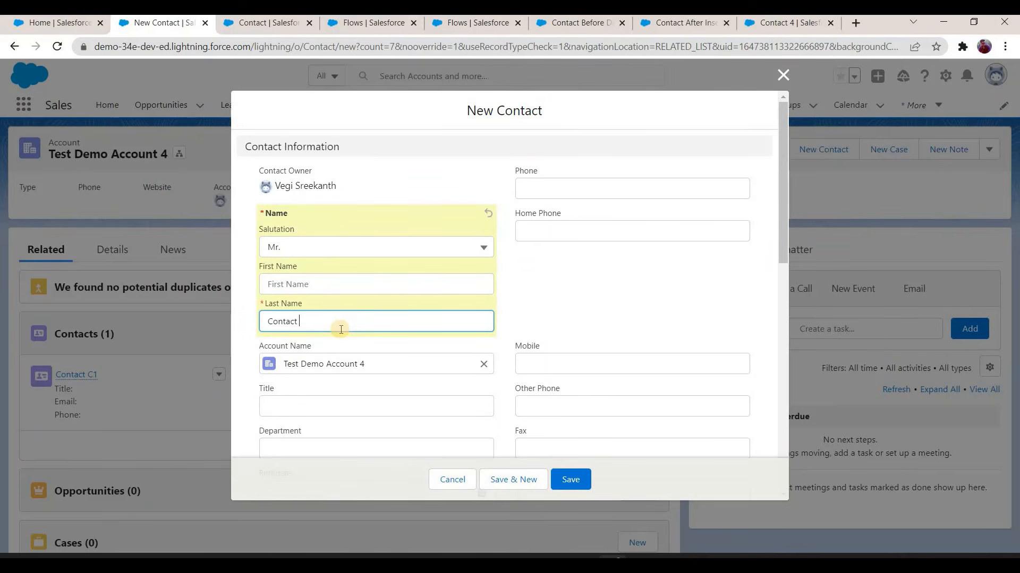
type("Contact C3")
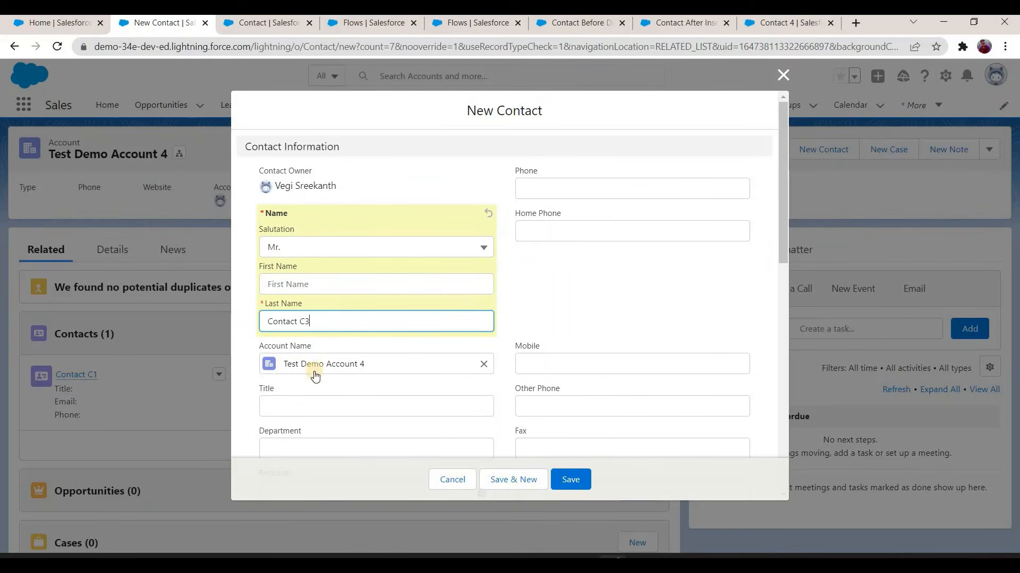
scroll(313, 415, "down", 4)
left_click(314, 415)
type("500")
left_click(578, 481)
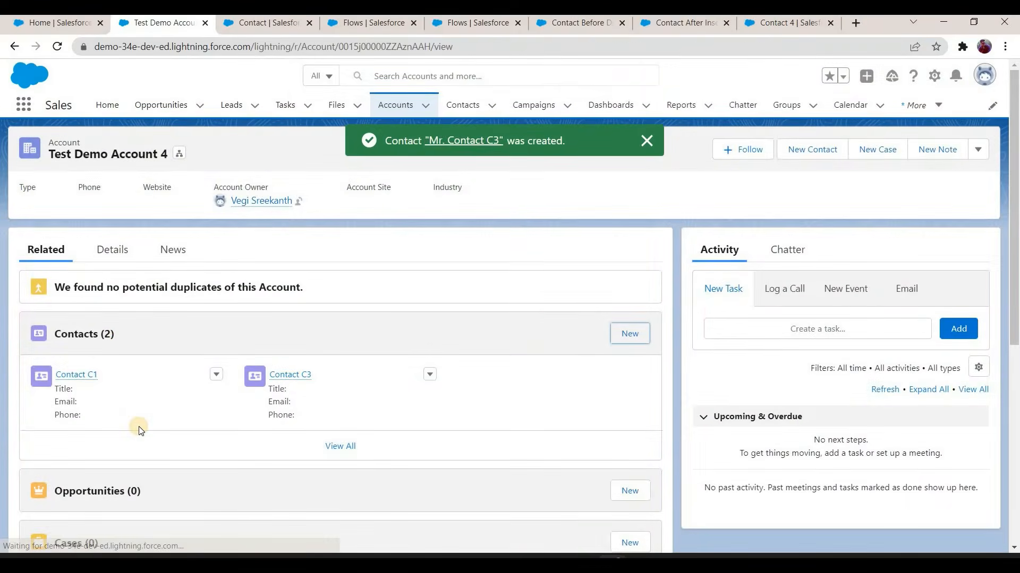
Step: Check the account's No Of Contacts and Sum of Amount on All Contacts fields after adding Contact C3
left_click(112, 250)
scroll(98, 318, "down", 5)
scroll(98, 240, "up", 5)
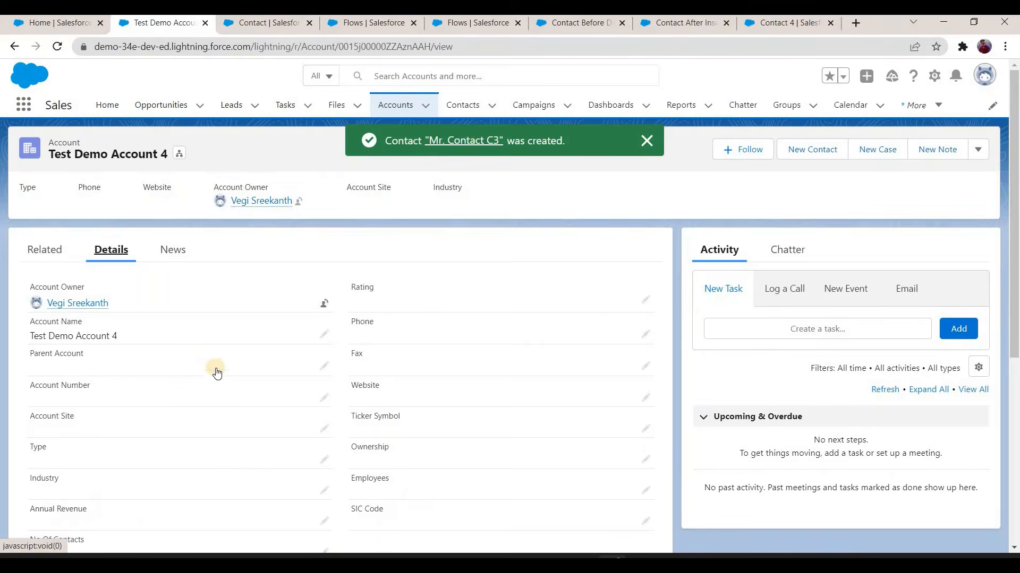
Step: Delete Contact C1 from the account and check the account's contact count and amount sum
left_click(216, 376)
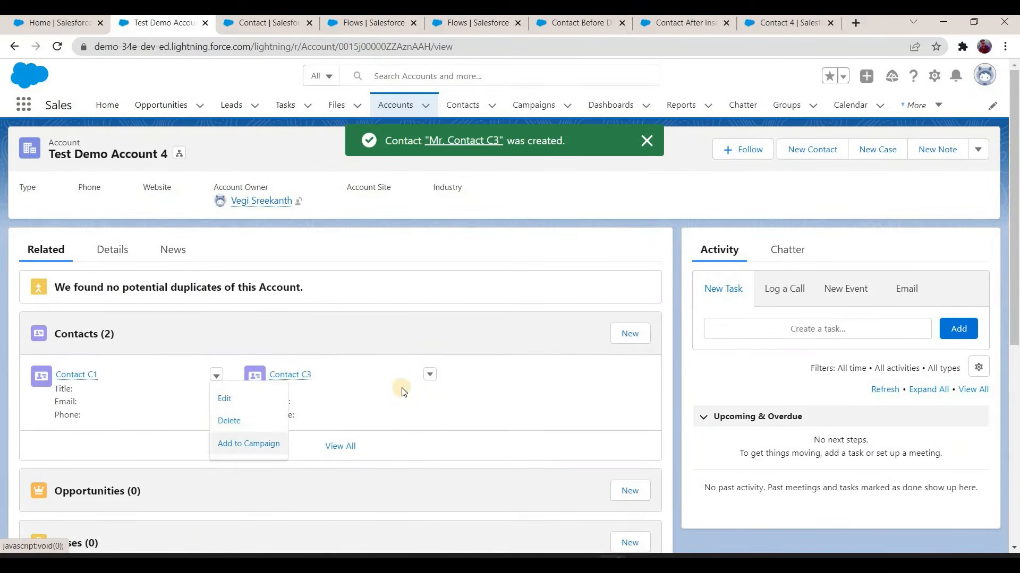
left_click(229, 420)
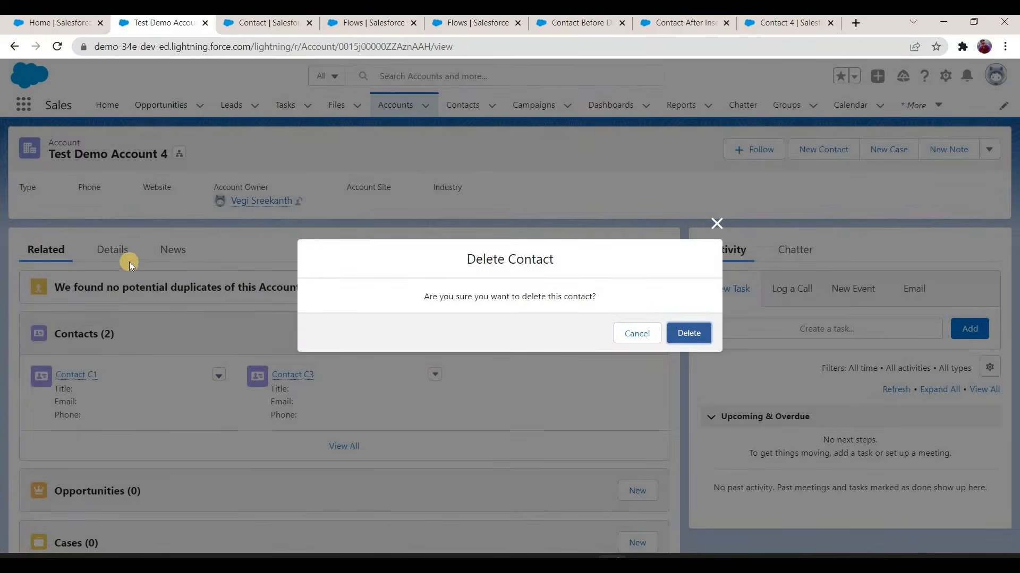
key("Return")
left_click(112, 250)
scroll(44, 330, "down", 5)
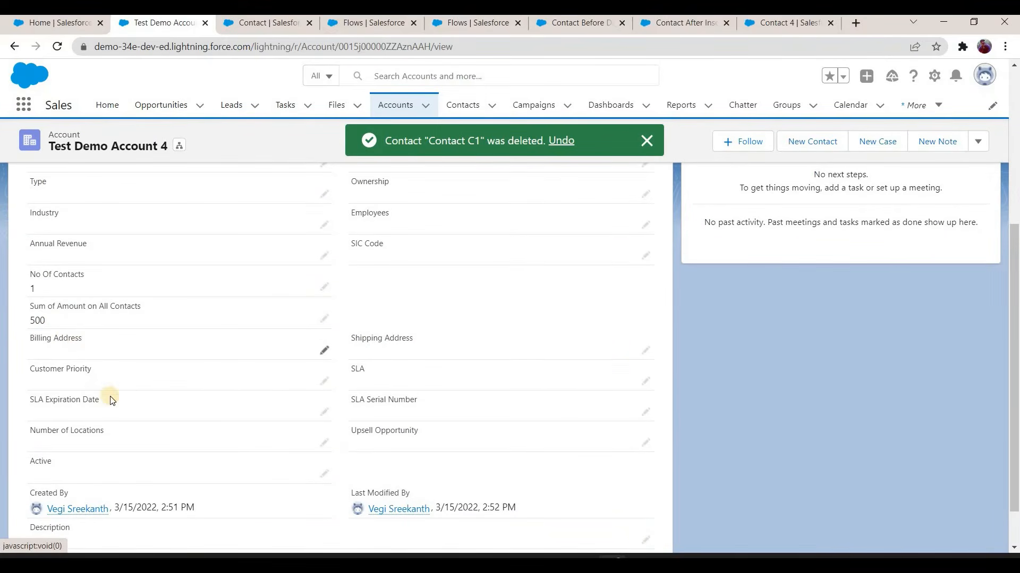
scroll(112, 400, "up", 4)
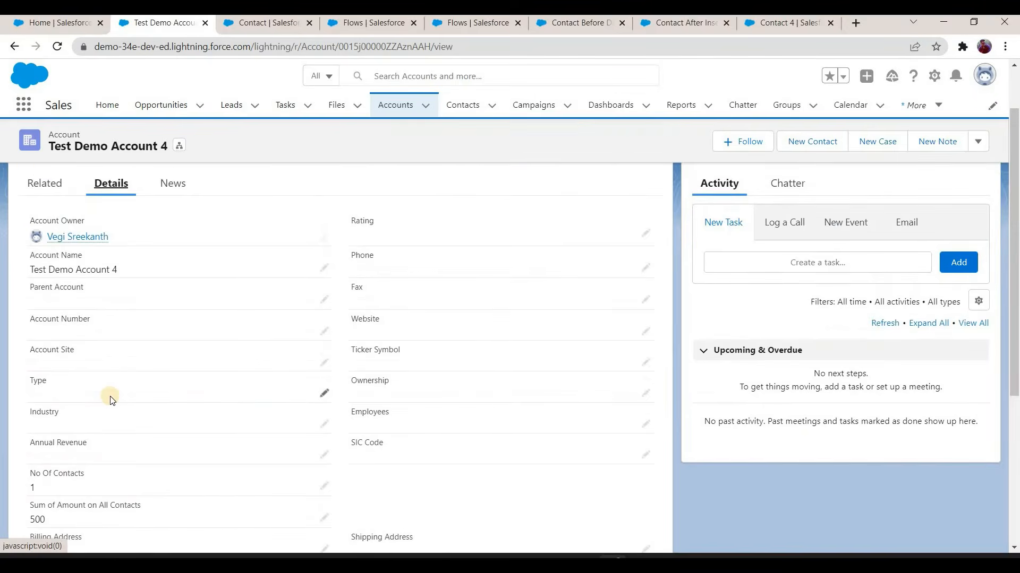
Step: Review the ContactAmount formula's IF condition in the Contact Before Delete flow and close it without changes
left_click(580, 24)
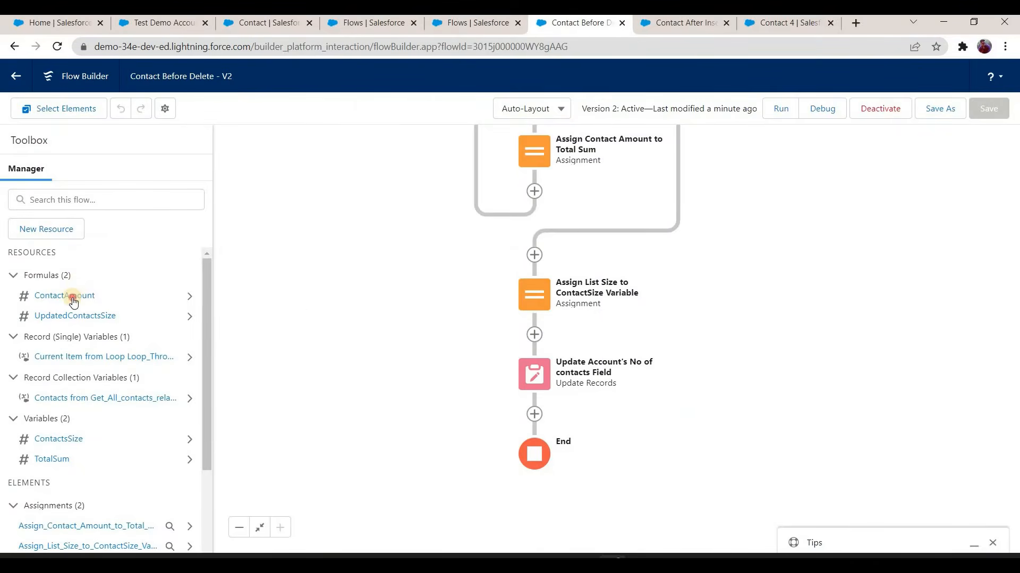
left_click(64, 296)
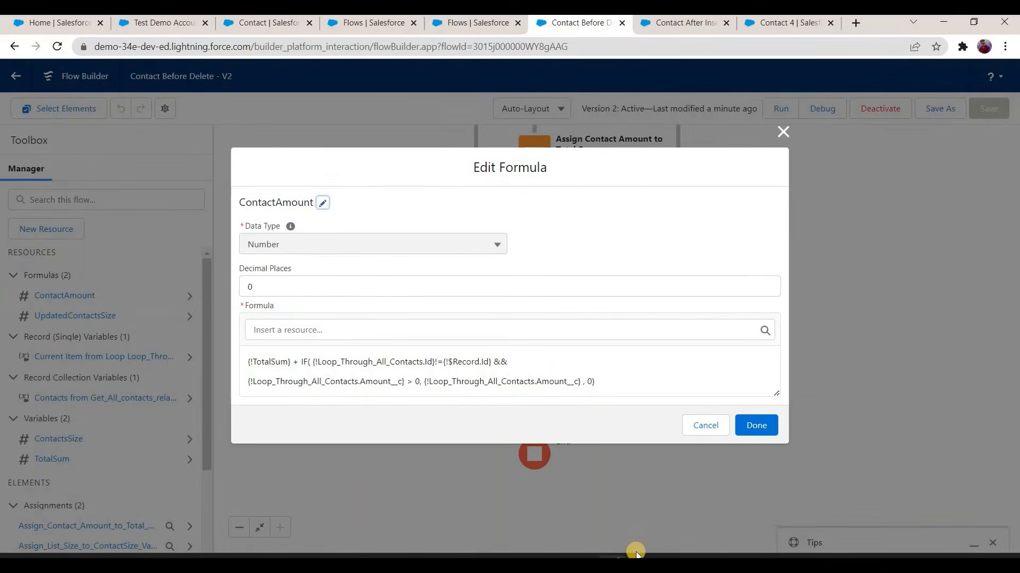
key("alt+Tab")
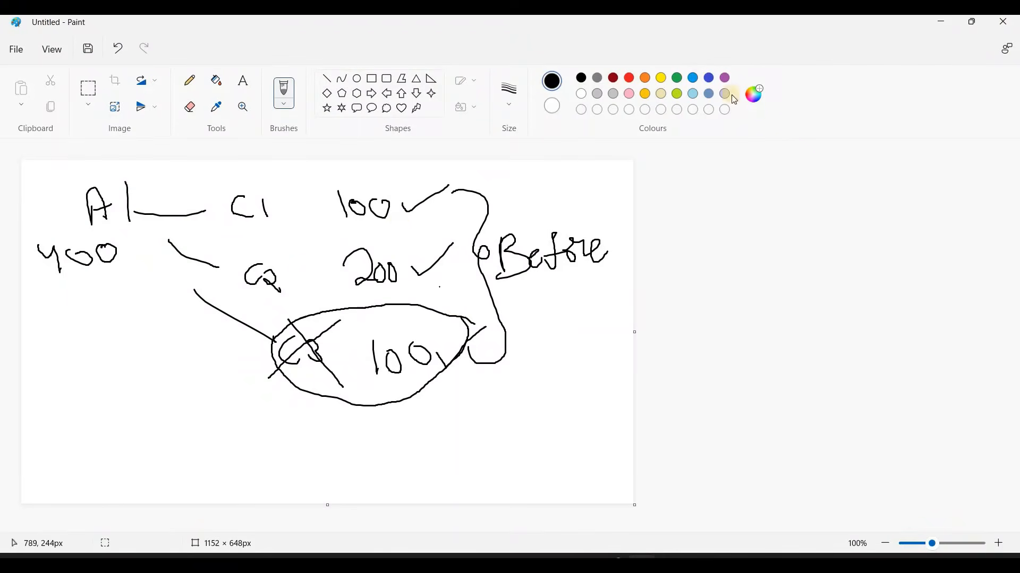
key("alt+Tab")
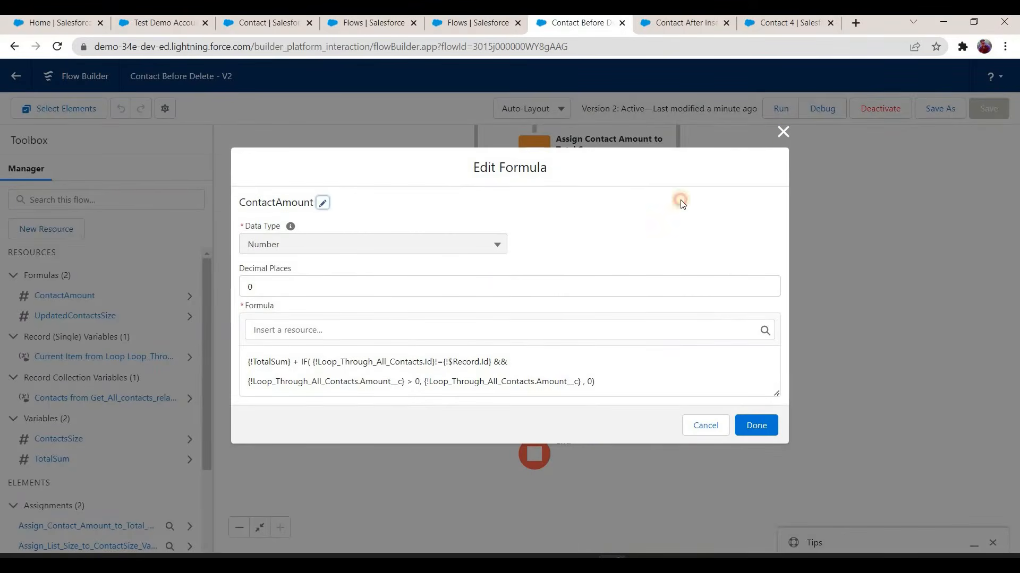
left_click(783, 132)
scroll(474, 237, "up", 5)
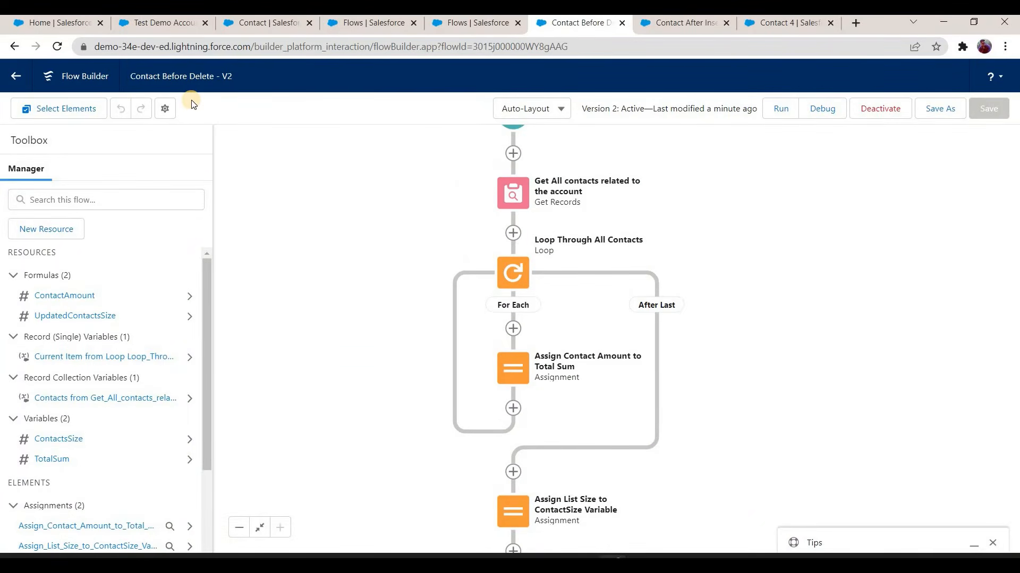
double_click(75, 292)
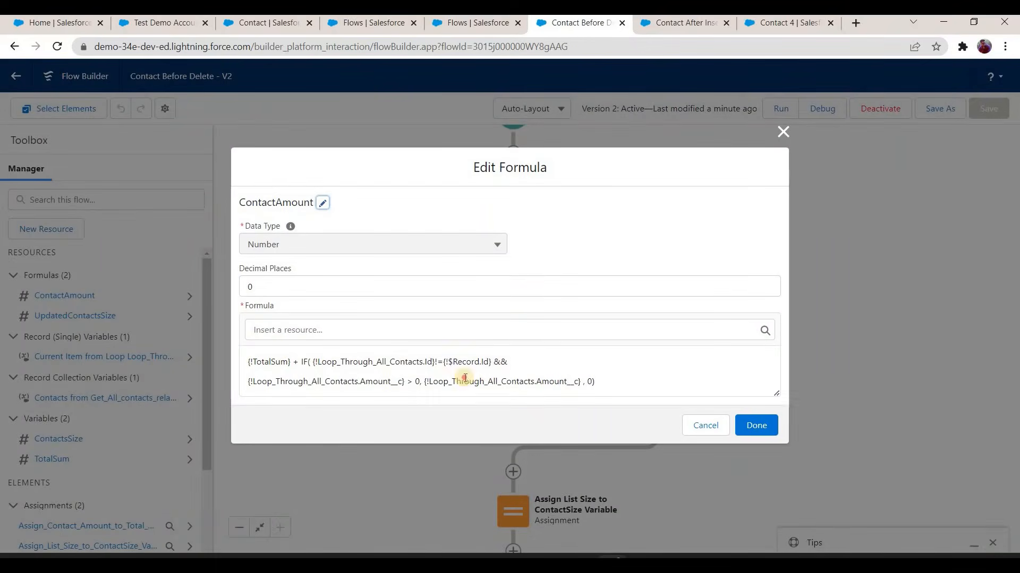
left_click_drag(492, 362, 311, 361)
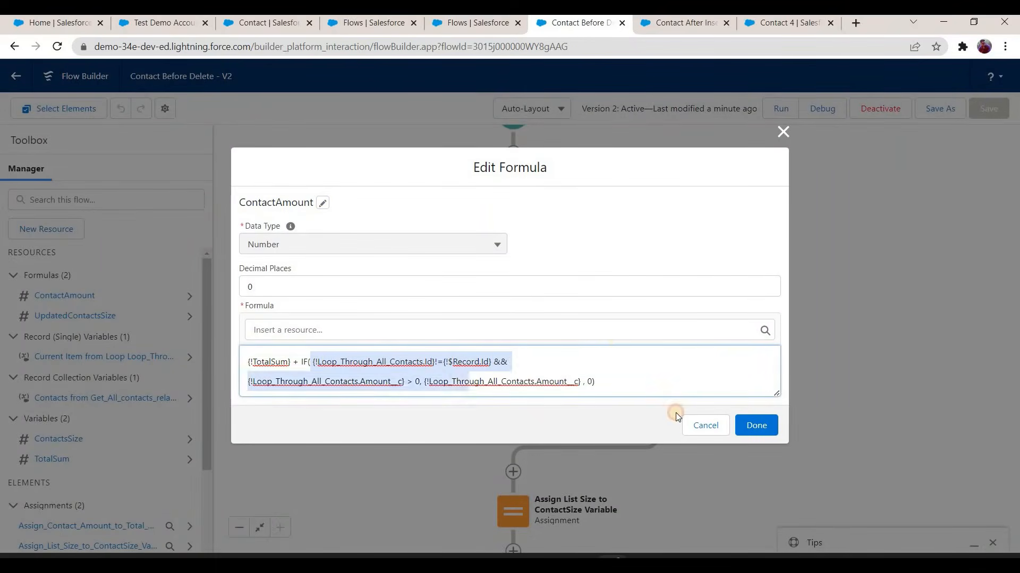
left_click(705, 425)
Step: Review the Get Records element Get All contacts related to the account and close it without changes
left_click_drag(419, 228, 421, 253)
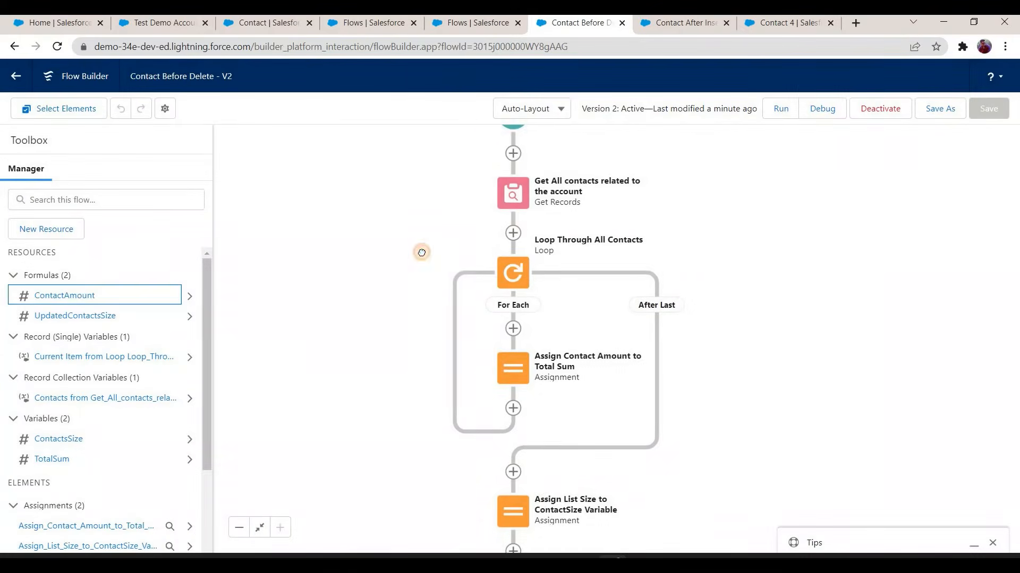
left_click_drag(470, 127, 470, 134)
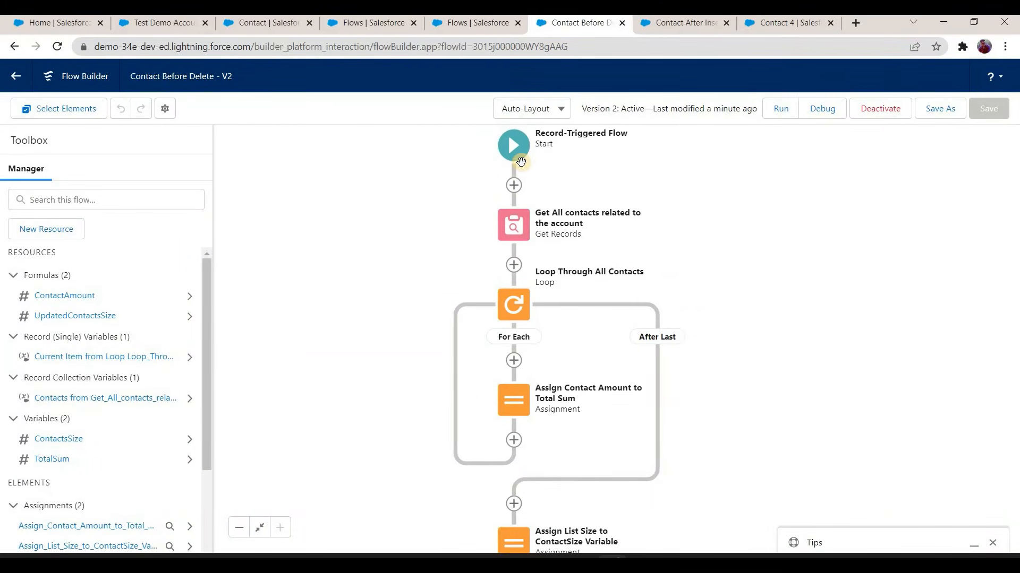
left_click(521, 230)
left_click(531, 367)
left_click(703, 488)
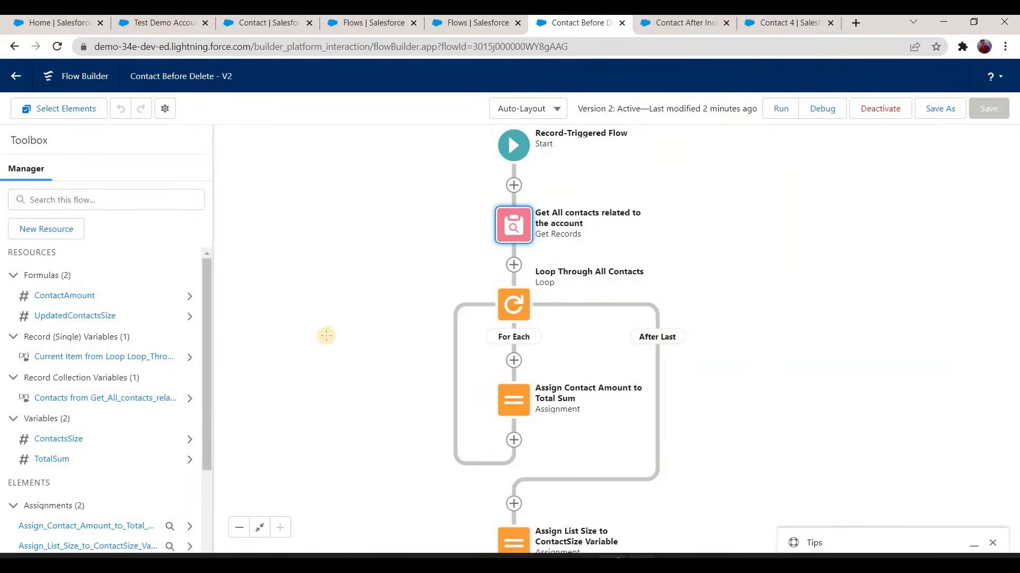
Step: Switch to the Paint sketch, bracket the C1 and C2 amounts, circle the crossed-out contact row, and draw an arrow pointing to it
key("alt+Tab")
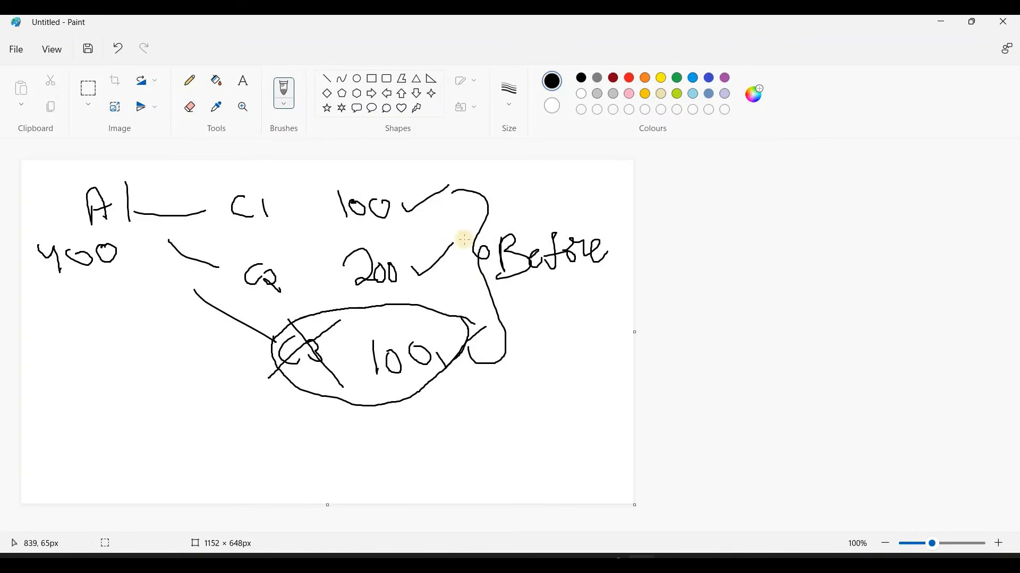
left_click(412, 188)
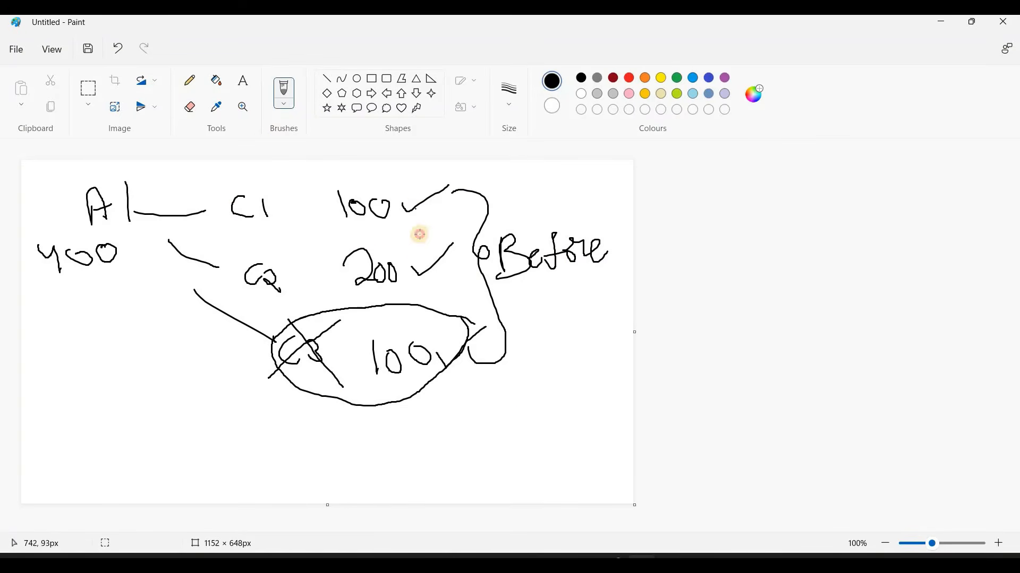
left_click_drag(413, 189, 416, 226)
mouse_move(418, 299)
left_mouse_down()
mouse_move(432, 307)
mouse_move(277, 316)
mouse_move(364, 409)
left_mouse_up()
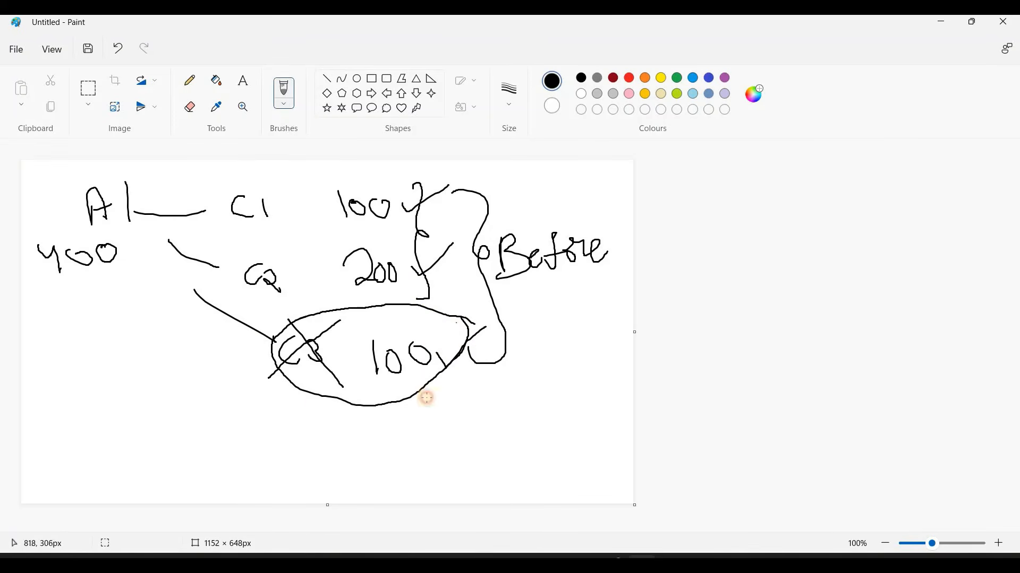
left_click_drag(425, 313, 418, 306)
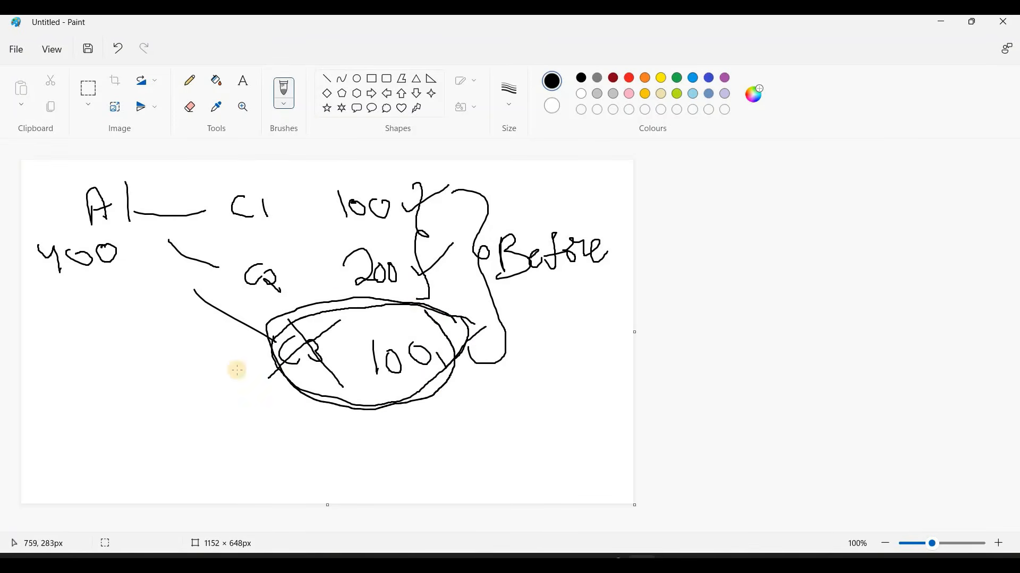
left_click_drag(199, 367, 281, 366)
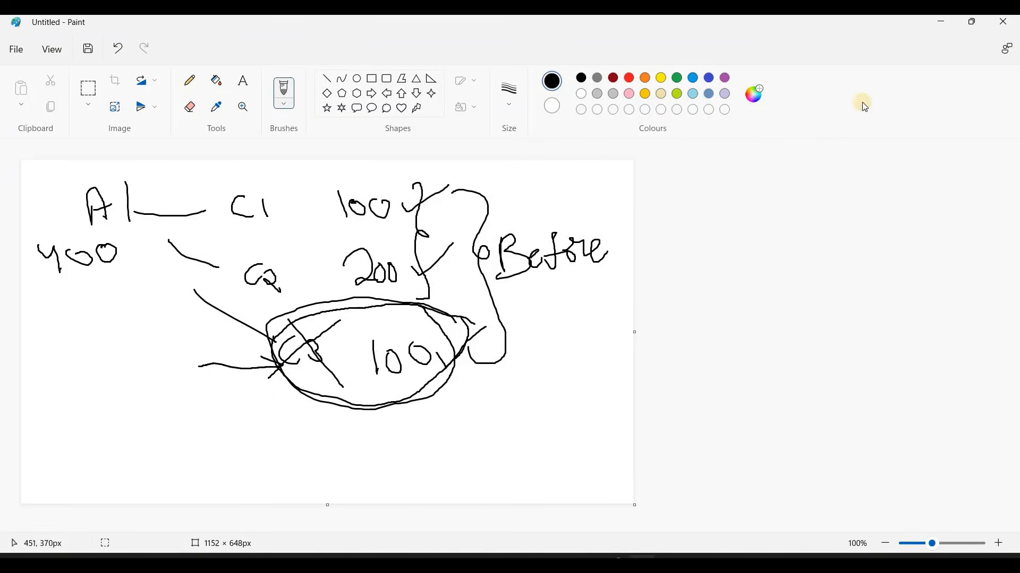
left_click(940, 24)
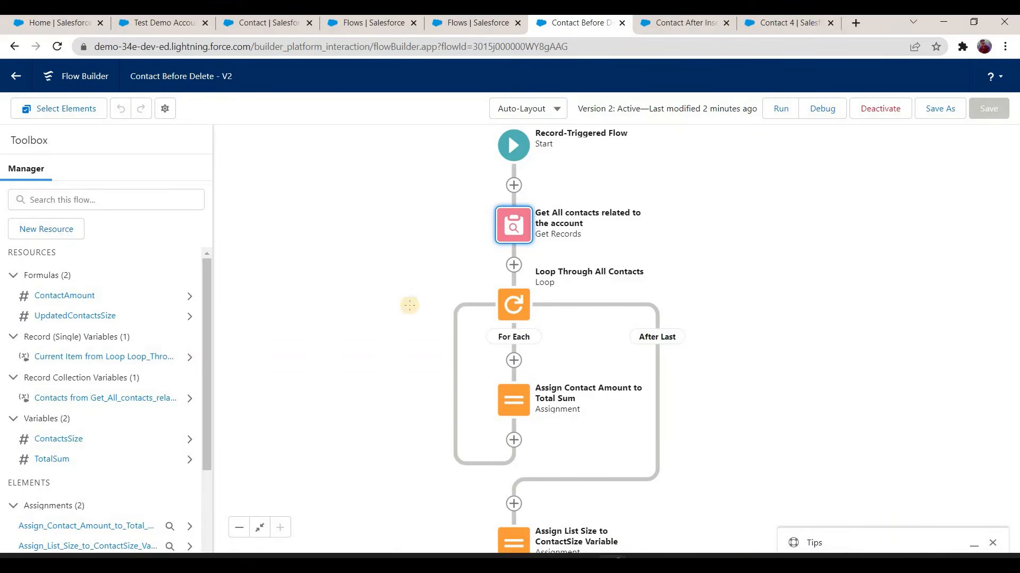
Step: Return to the Paint sketch and add marks beside the second contact's 200 amount and around the account's 400 total
key("alt+Tab")
mouse_move(403, 263)
left_mouse_down()
mouse_move(416, 284)
mouse_move(460, 233)
left_mouse_up()
left_click(140, 314)
mouse_move(107, 255)
left_mouse_down()
mouse_move(54, 271)
mouse_move(82, 303)
mouse_move(103, 297)
mouse_move(126, 310)
mouse_move(120, 293)
left_mouse_up()
Step: Switch back to the Contact Before Delete flow, reexamine the ContactAmount formula, close it without changes, and look over the flow's elements
scroll(542, 433, "down", 4)
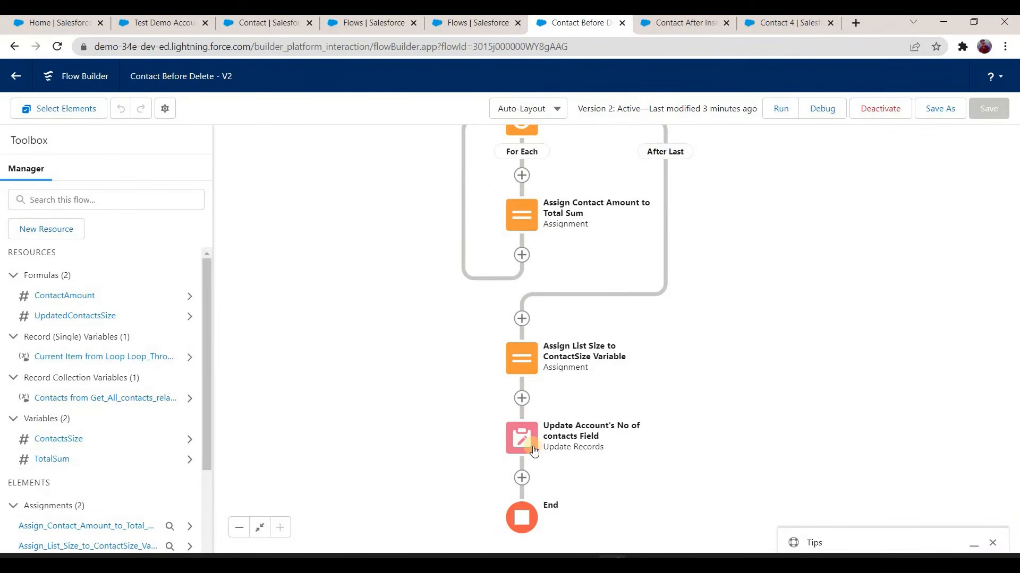
left_click(78, 296)
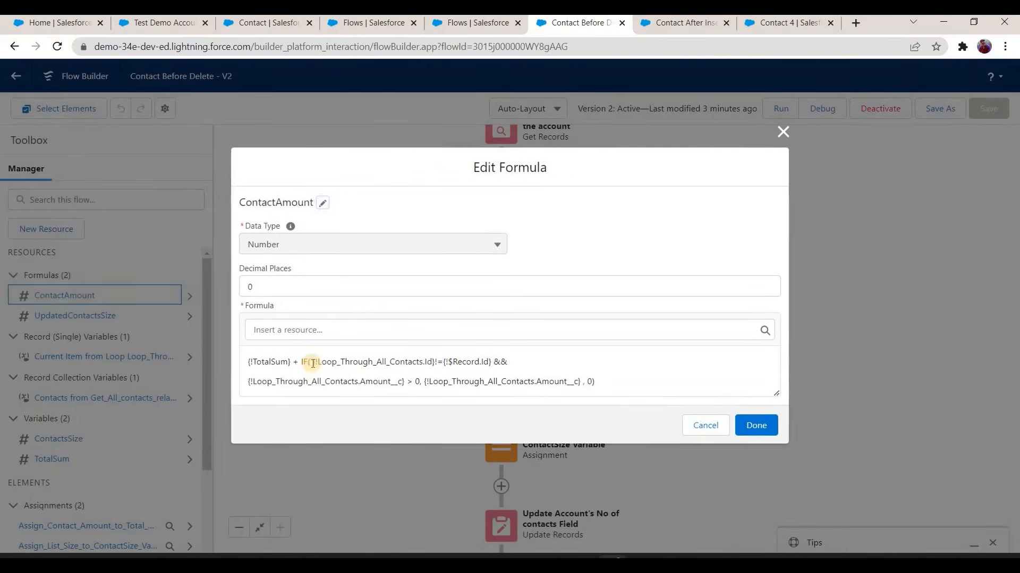
left_click_drag(313, 364, 491, 362)
left_click(705, 425)
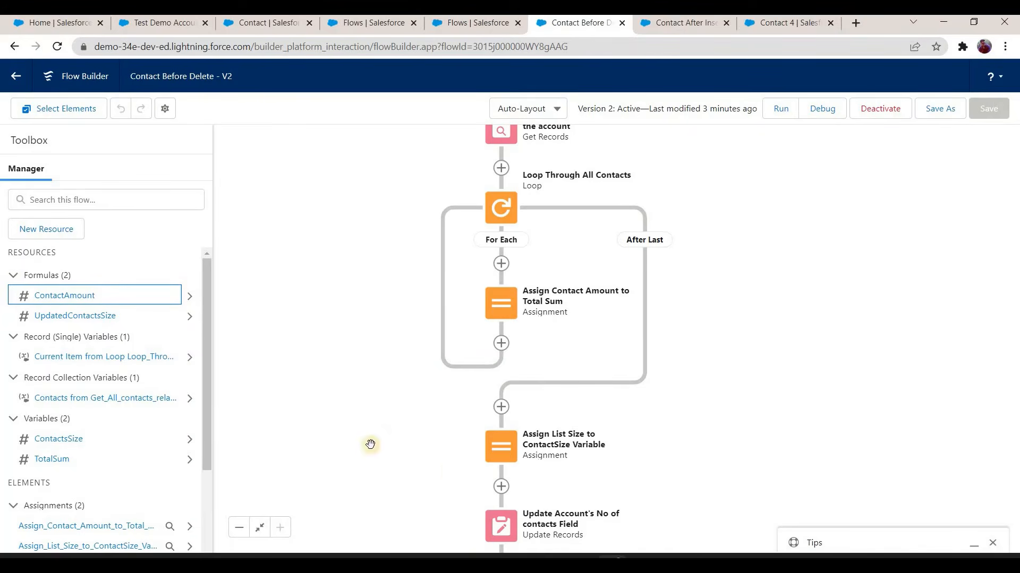
scroll(574, 278, "up", 3)
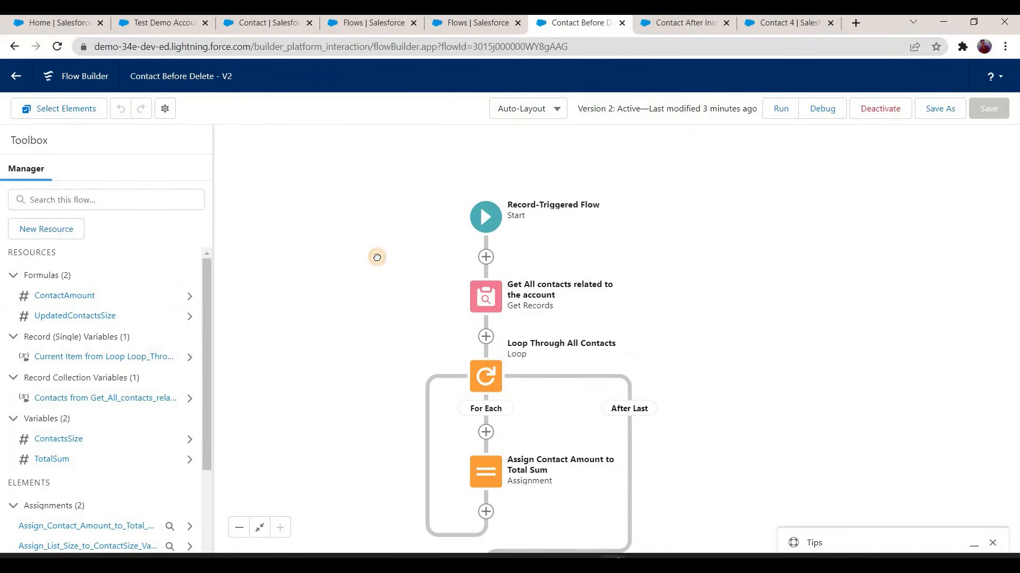
scroll(374, 351, "down", 3)
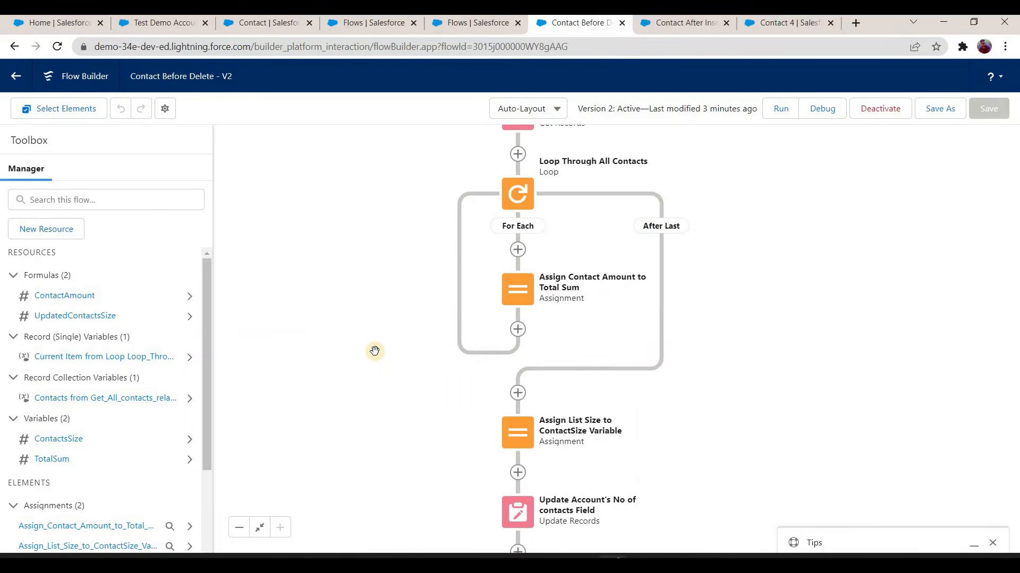
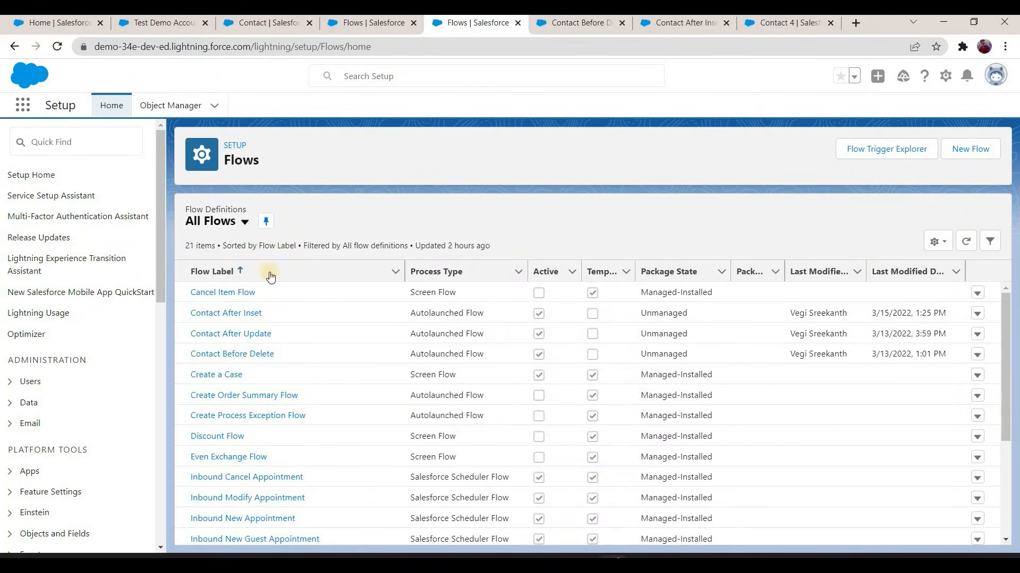
Step: Open the Contact After Update flow and review its elements from the start trigger to the end
left_click(247, 334)
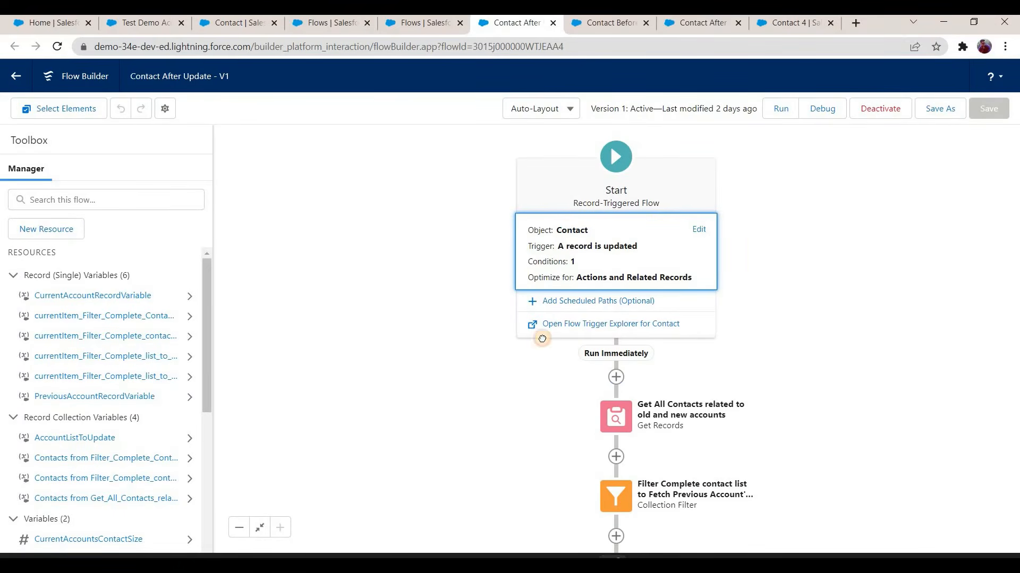
scroll(756, 410, "down", 5)
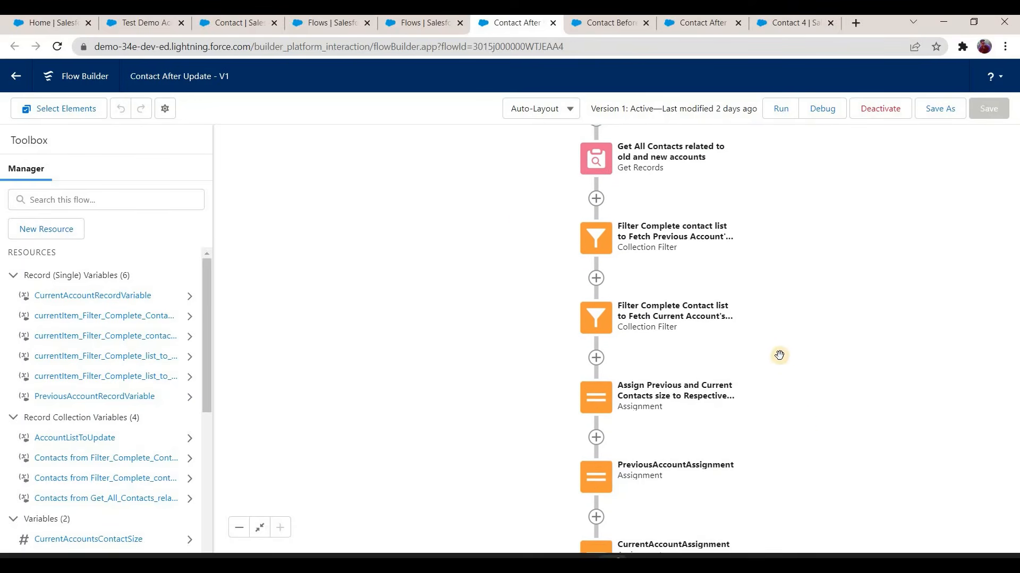
scroll(775, 349, "down", 1)
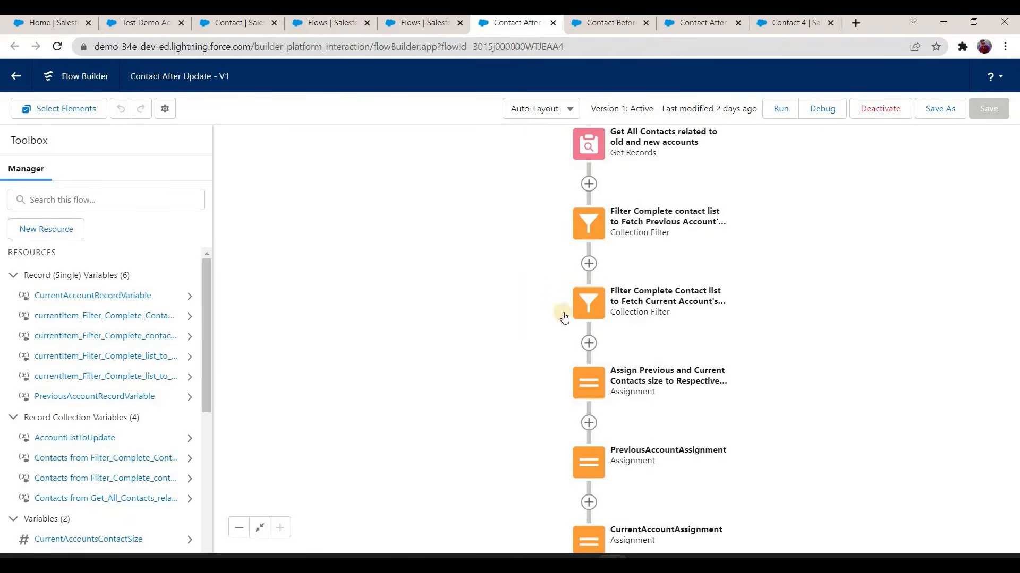
scroll(611, 325, "down", 2)
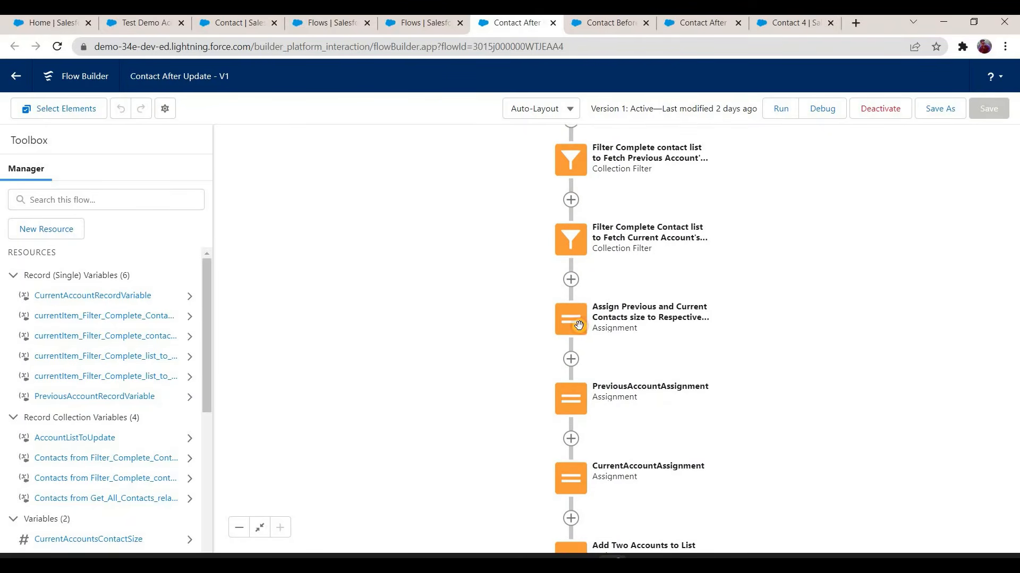
scroll(586, 380, "down", 3)
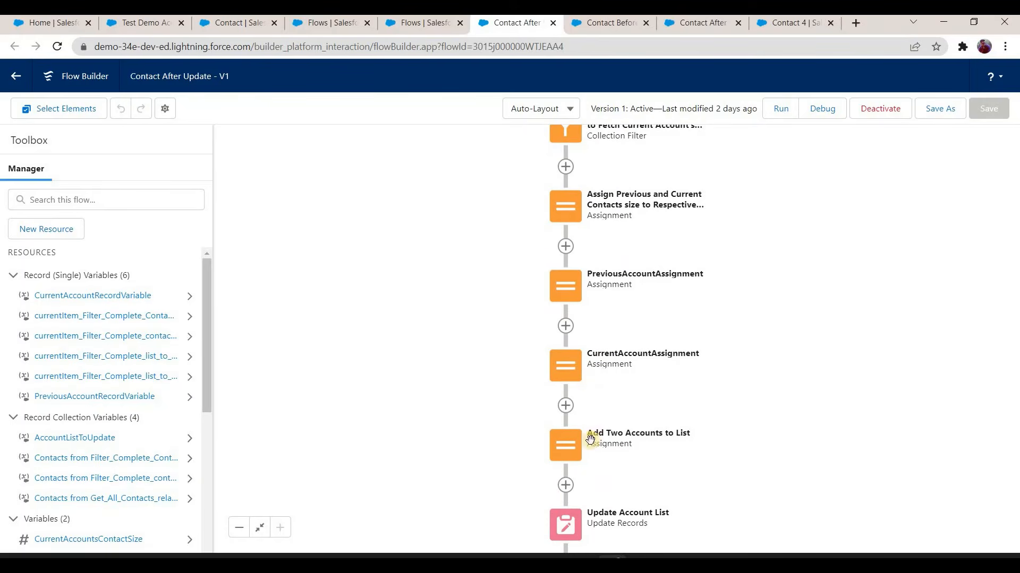
scroll(573, 474, "down", 2)
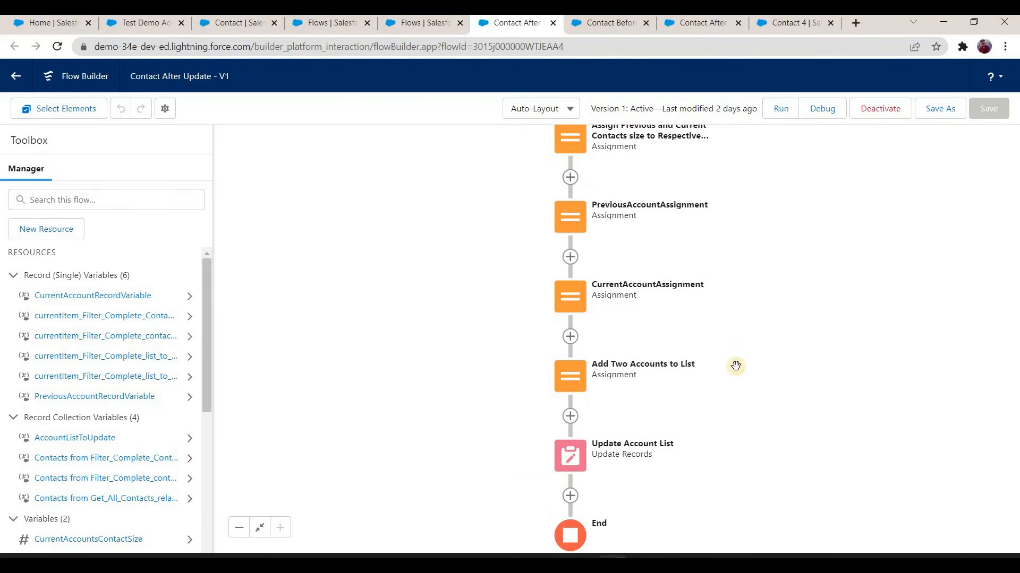
scroll(640, 278, "up", 2)
scroll(640, 279, "up", 3)
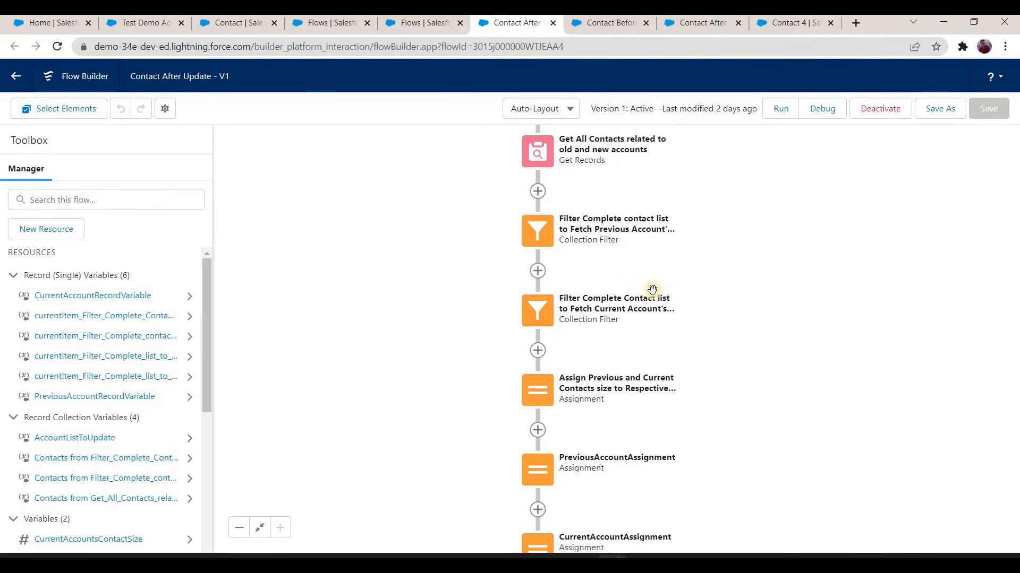
Step: Start a new Variable resource with the API name TotalSumOnPrevoiusAccount
left_click(68, 237)
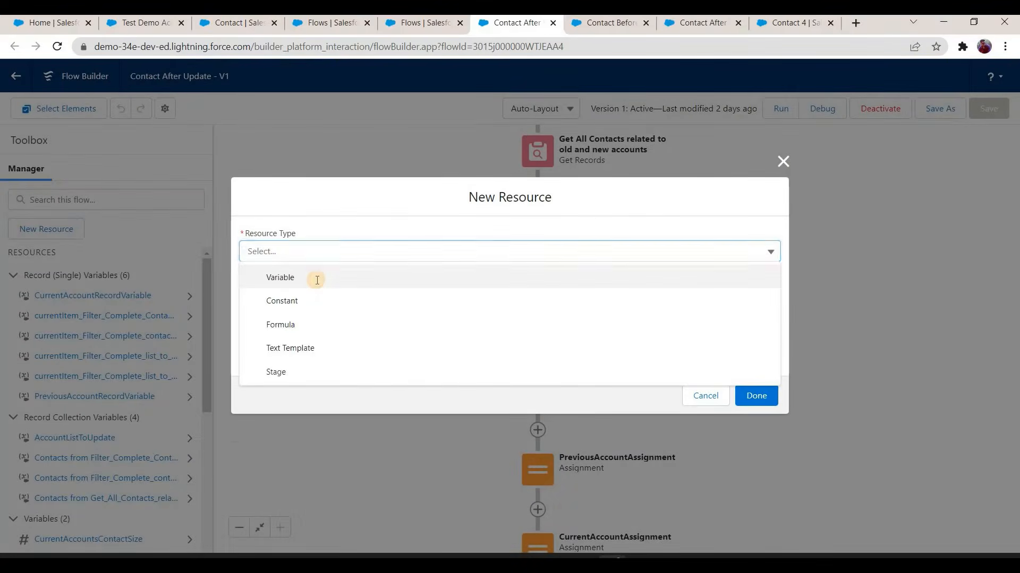
left_click(314, 278)
left_click(317, 279)
type("TotalSumOnPRev")
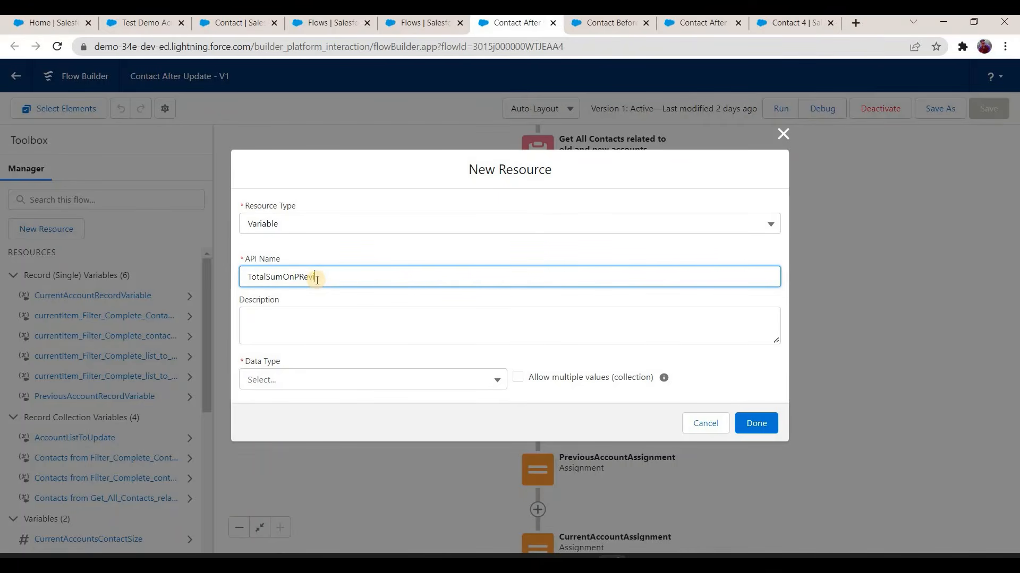
type("Account")
left_click(329, 319)
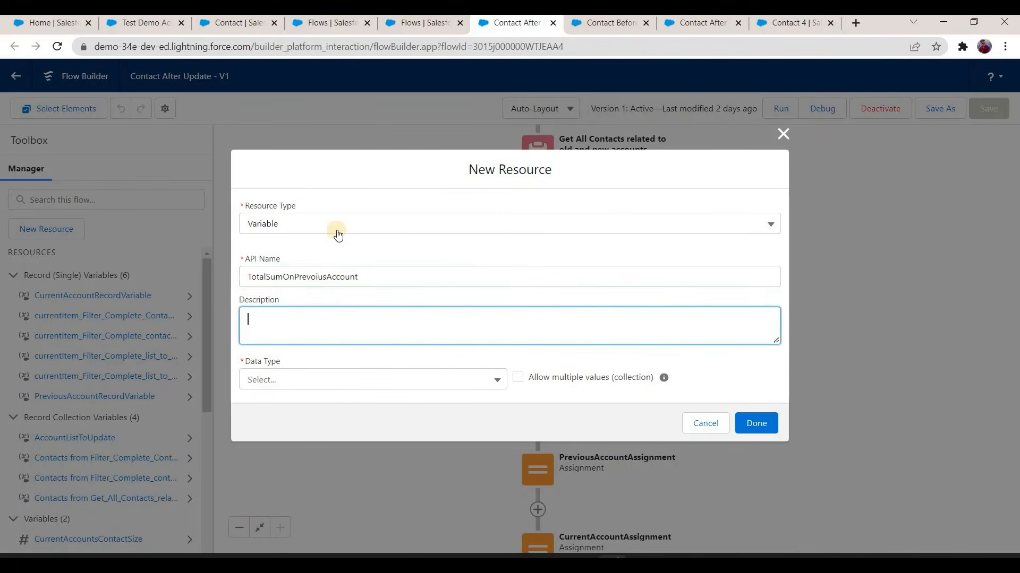
Step: Give the previous-account sum variable the Number data type and a default value of 0, and save it
left_click(345, 381)
key("Down")
key("Return")
left_click(318, 360)
left_click(302, 397)
type("0")
left_click(361, 416)
left_click(756, 484)
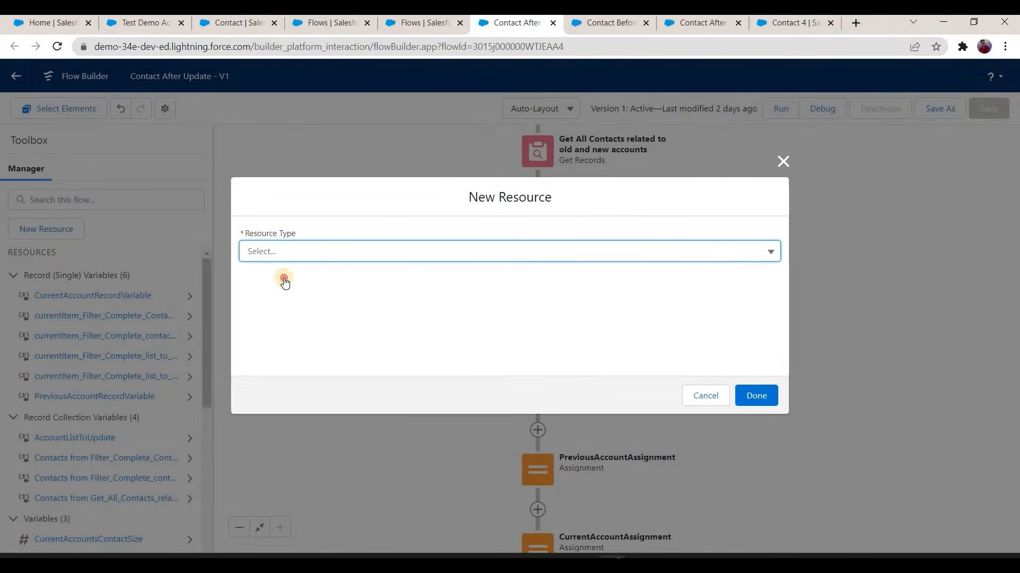
Step: Start a second Variable resource with the API name TotalSumOnCurrentAccount
left_click(307, 255)
left_click(313, 279)
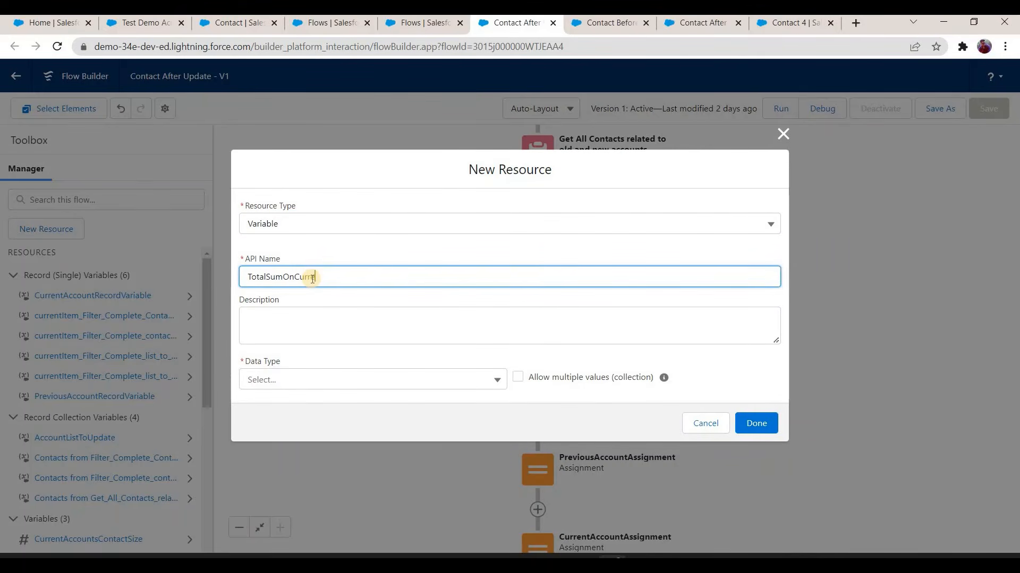
type("TotalSumOnCurrentAccount")
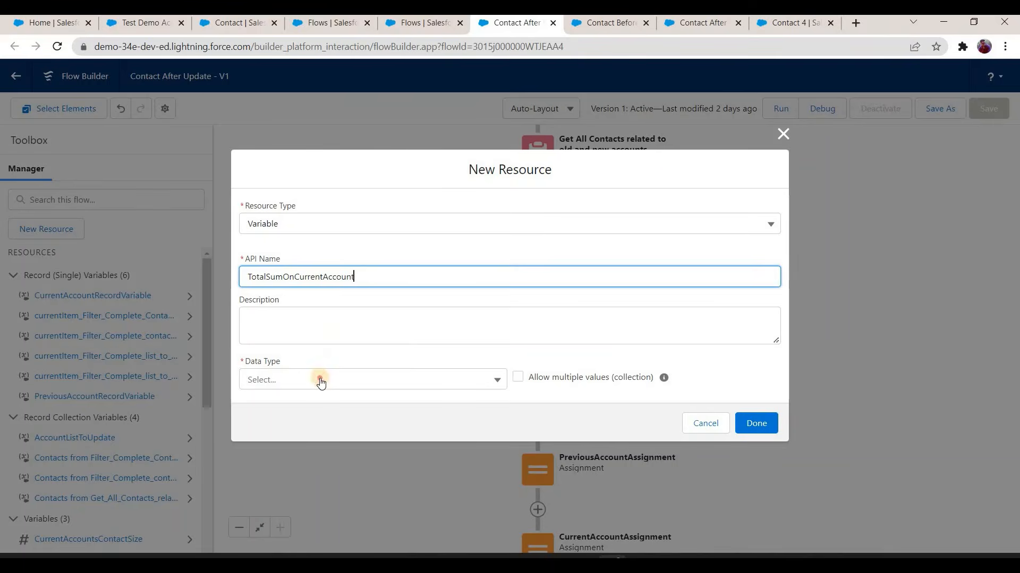
left_click(328, 329)
Step: Set the current-account sum variable to Number with 0 decimal places and default value 0, and save it
left_click(320, 379)
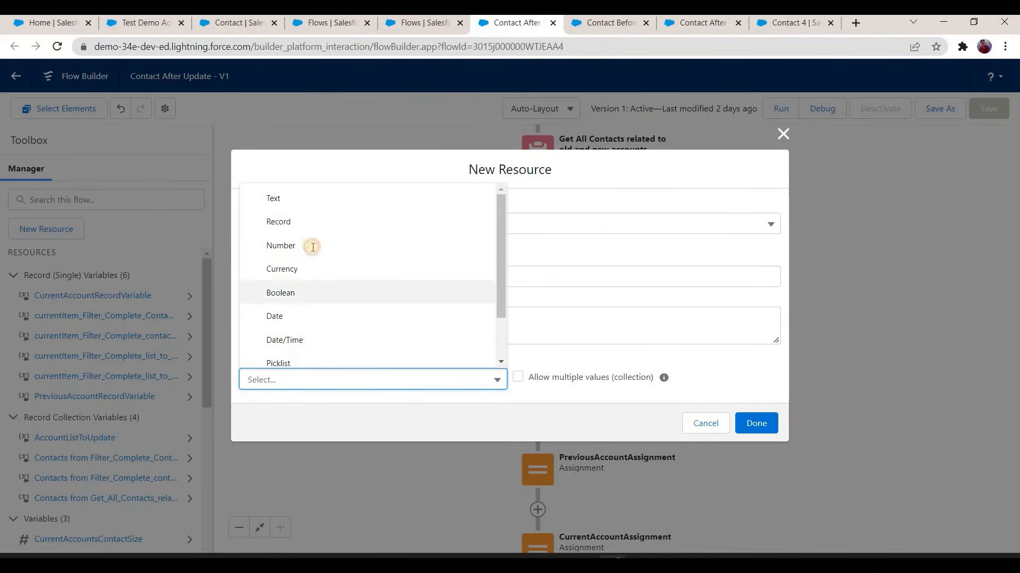
left_click(326, 368)
left_click(327, 368)
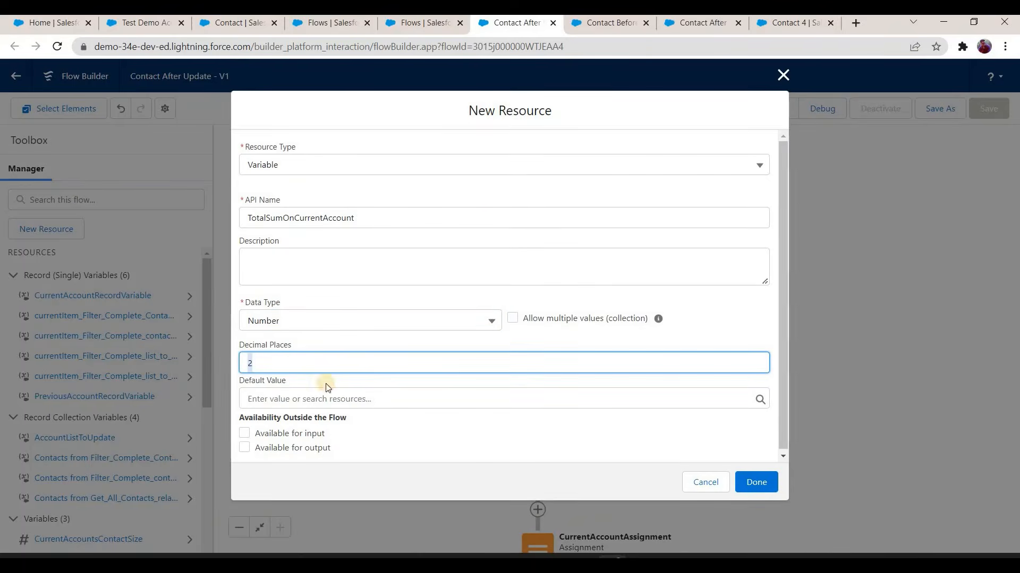
left_click(322, 398)
type("0")
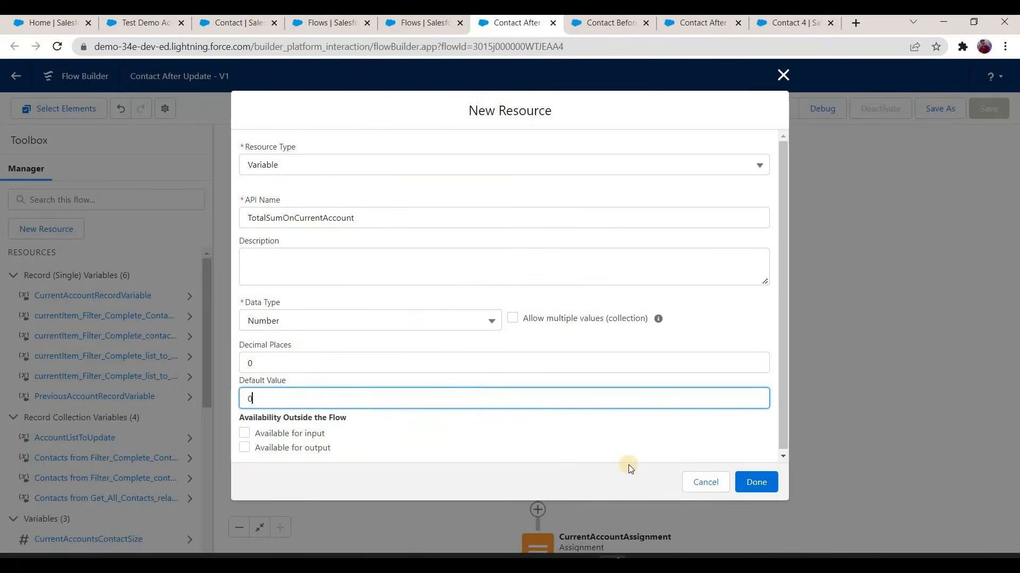
left_click(684, 493)
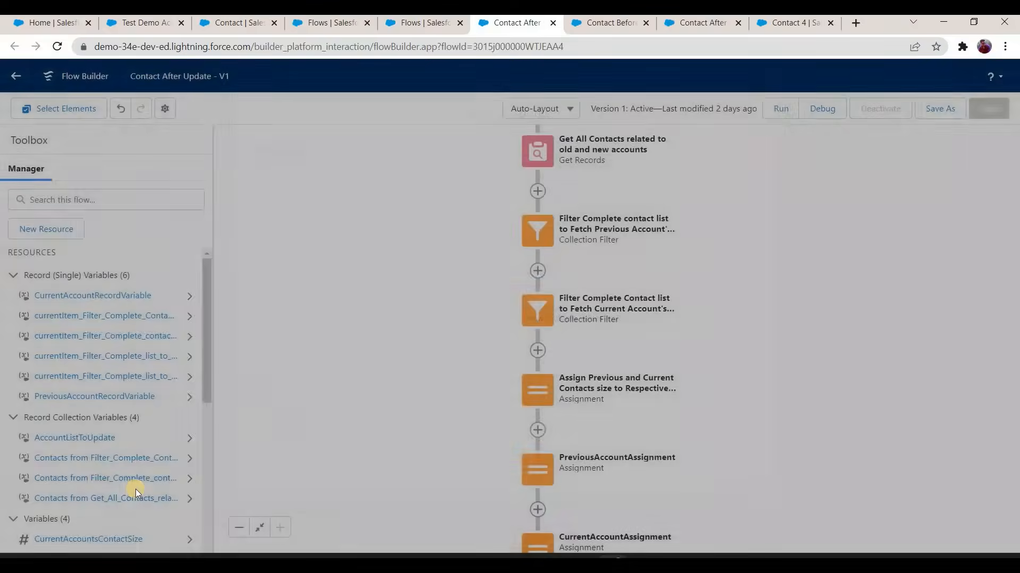
Step: Add a Loop element labelled "Loop through all contacts of Previous Account" directly after the previous account's contact filter
scroll(116, 429, "down", 3)
scroll(116, 429, "down", 2)
scroll(149, 420, "up", 1)
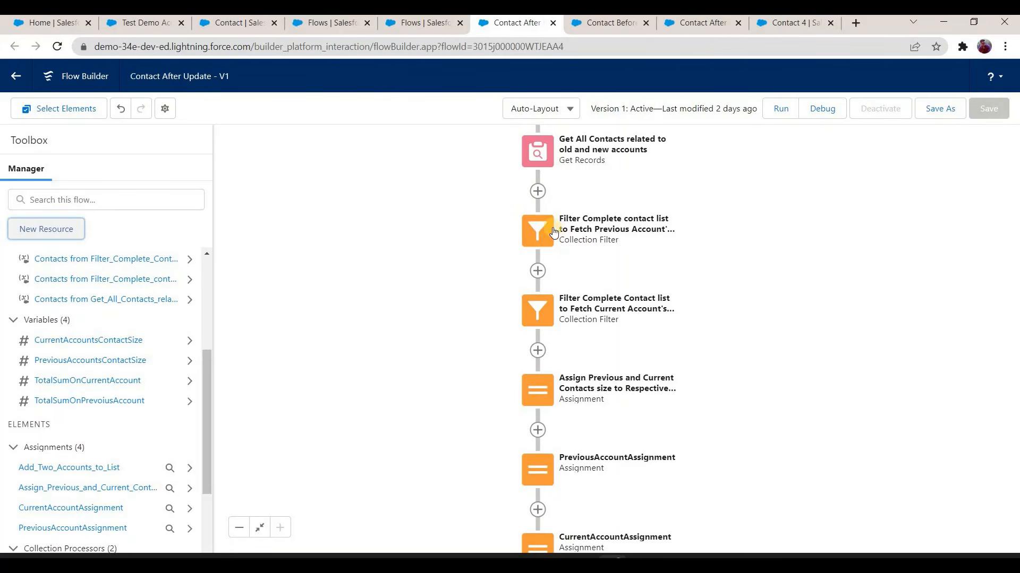
left_click(538, 271)
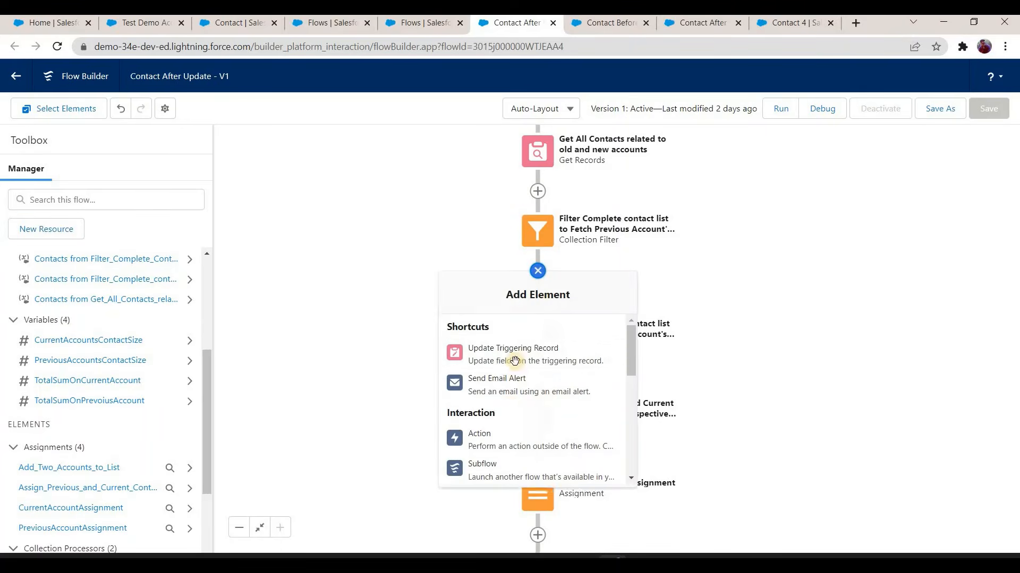
scroll(494, 390, "down", 3)
left_click(489, 388)
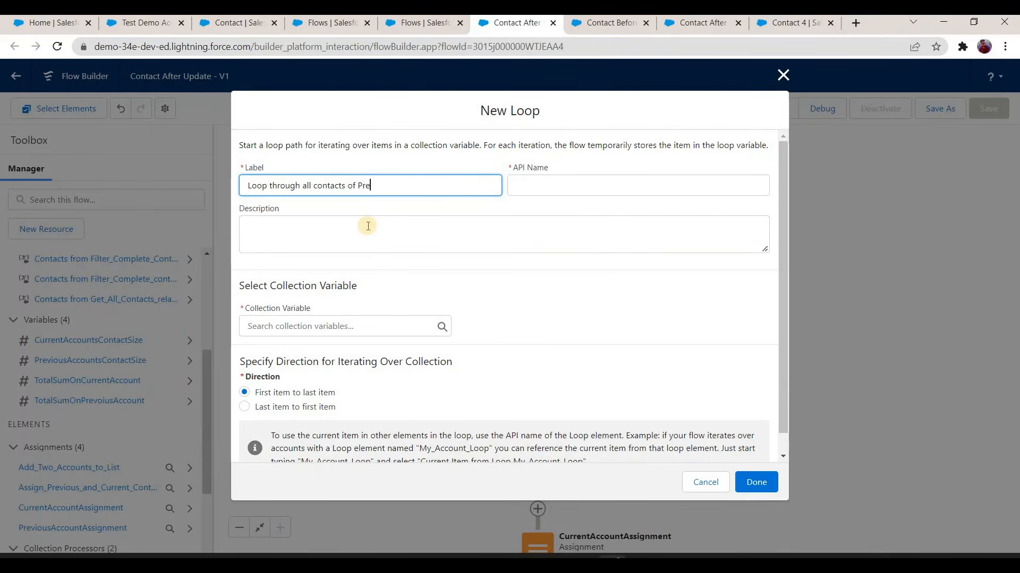
type("count")
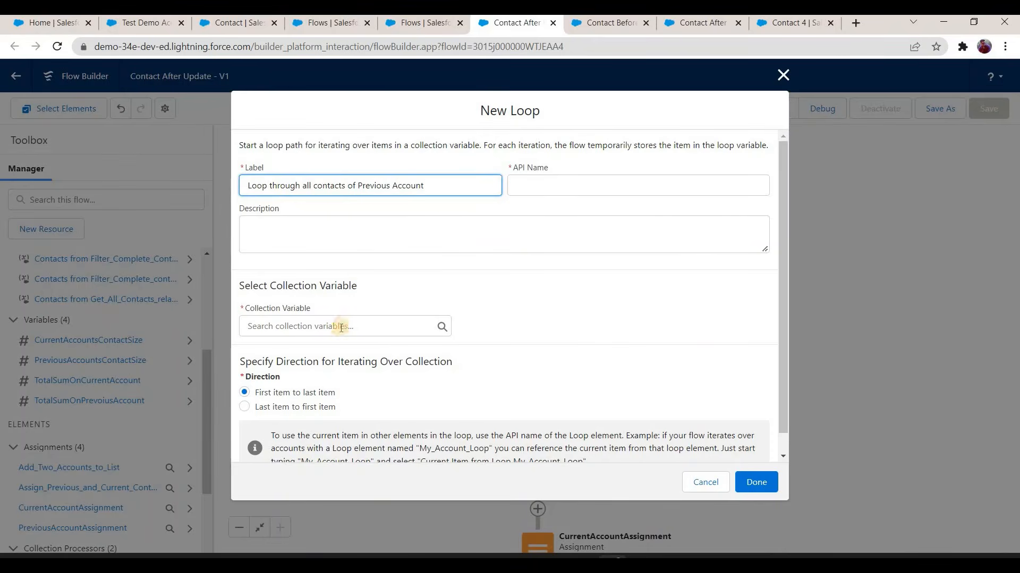
key("Tab")
key("Tab")
Step: Set the loop's collection to the contacts from Filter_Complete_contact_list_to_Fetch_Previous_Account_s_Contacts and save the loop
left_click(344, 326)
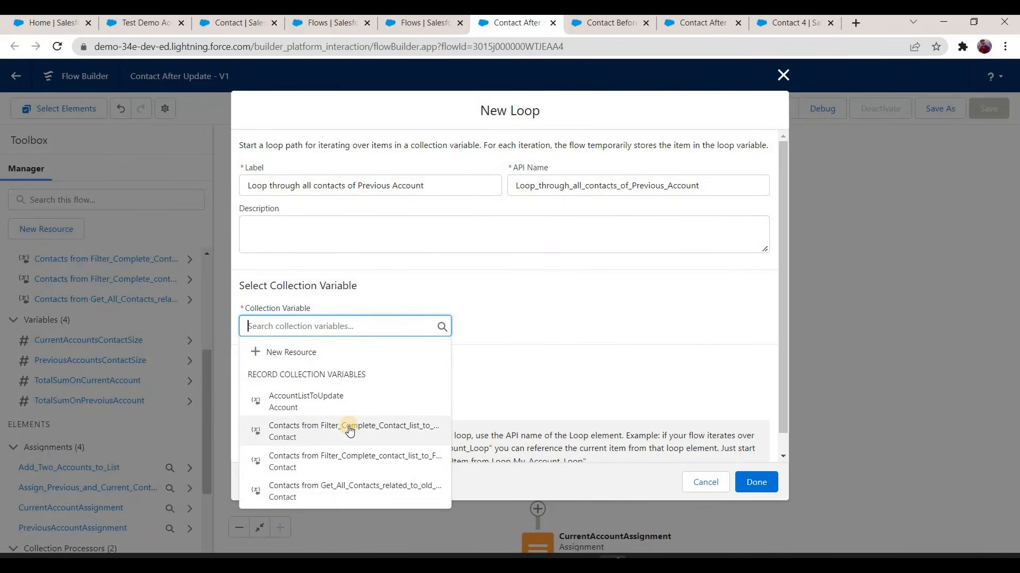
left_click(349, 456)
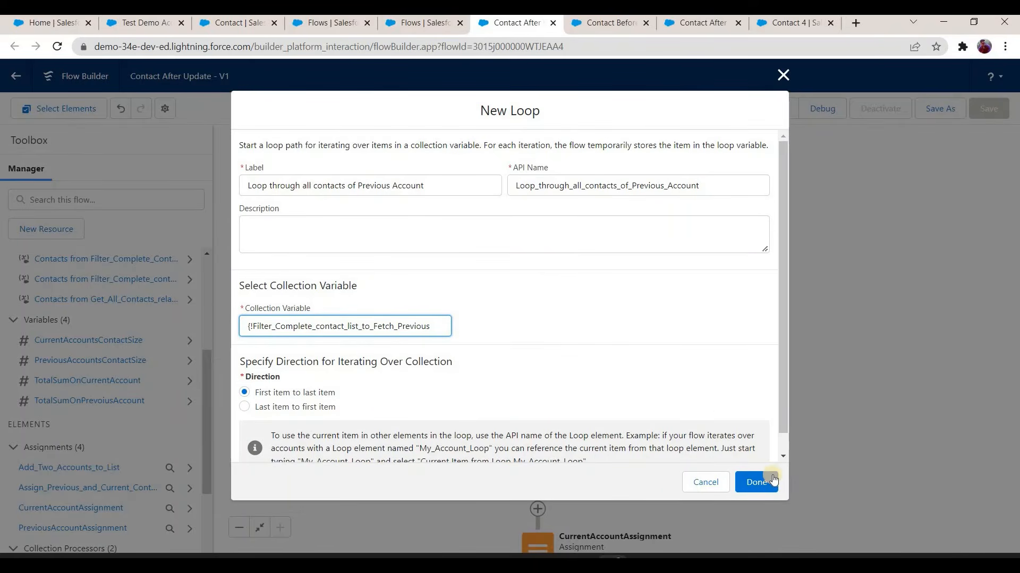
scroll(761, 481, "down", 1)
left_click(756, 480)
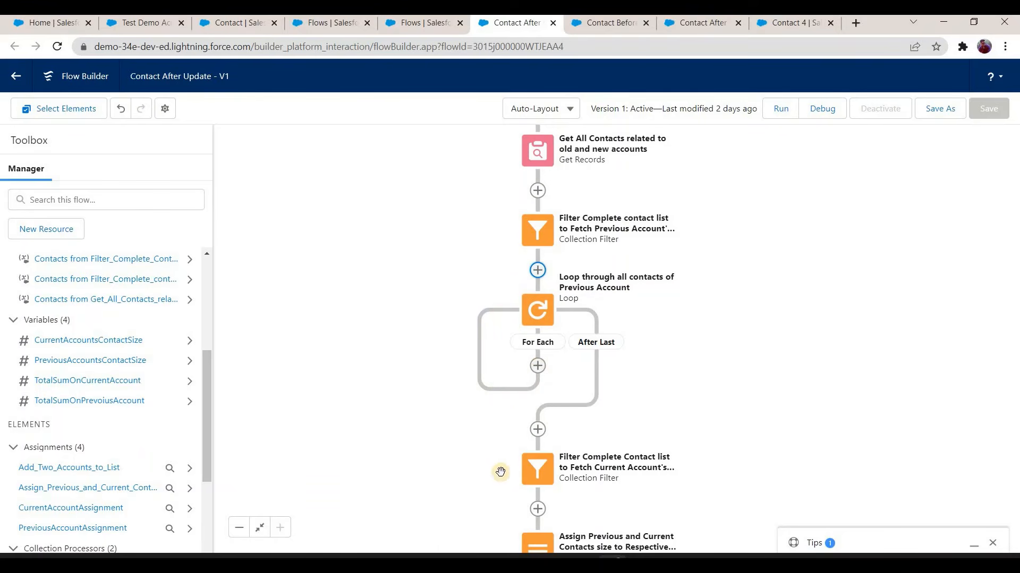
Step: Add an Assignment inside the loop's For Each path, labelled "Assign Prev Acc Contacts's Amount to Total Sum"
left_click(537, 365)
scroll(504, 478, "down", 1)
scroll(507, 450, "down", 2)
scroll(505, 450, "up", 1)
left_click(502, 446)
type("Assign Contac")
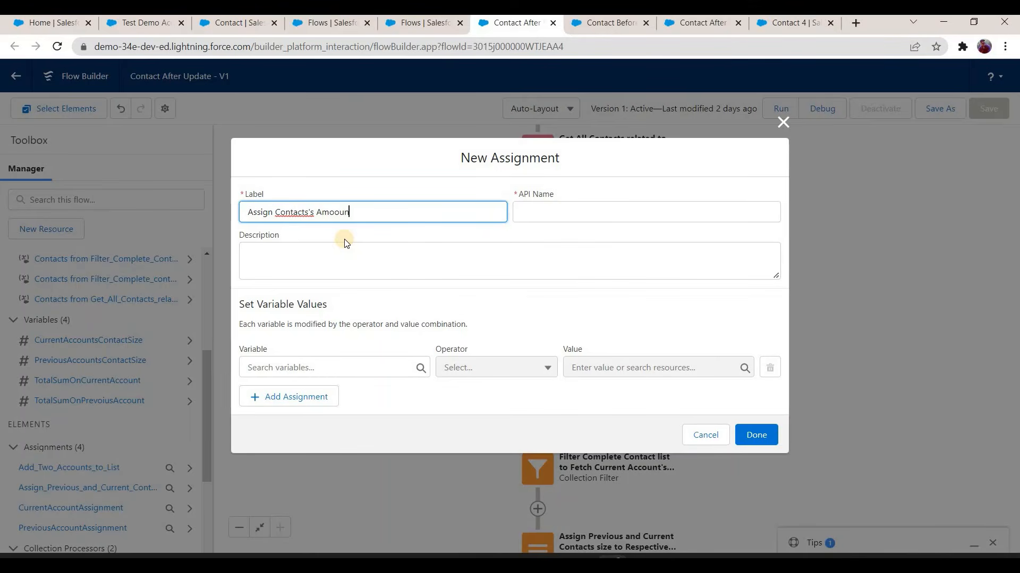
type("ts's Amount to Total Sum")
left_click(275, 212)
type("Prev Acc")
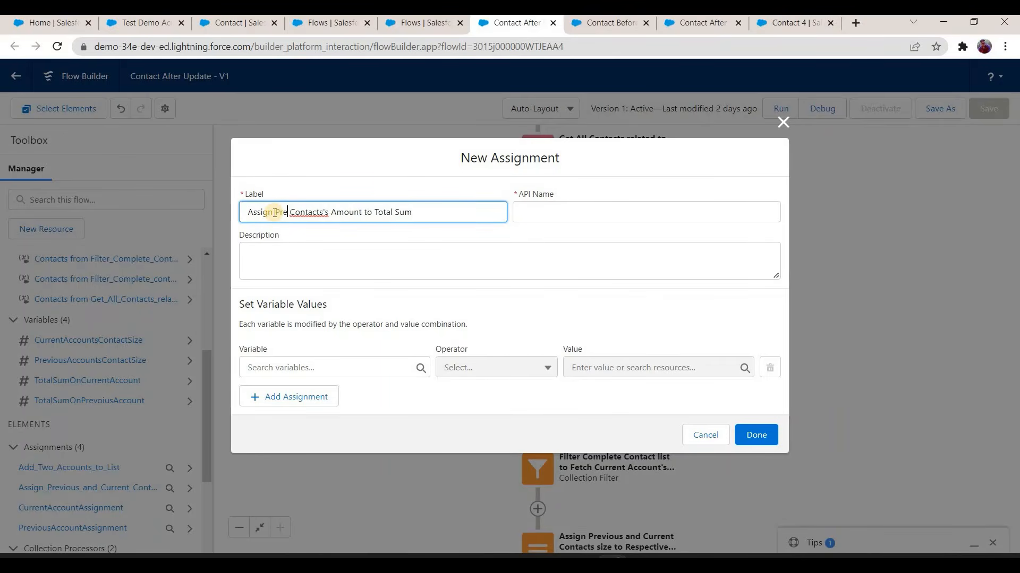
left_click(337, 258)
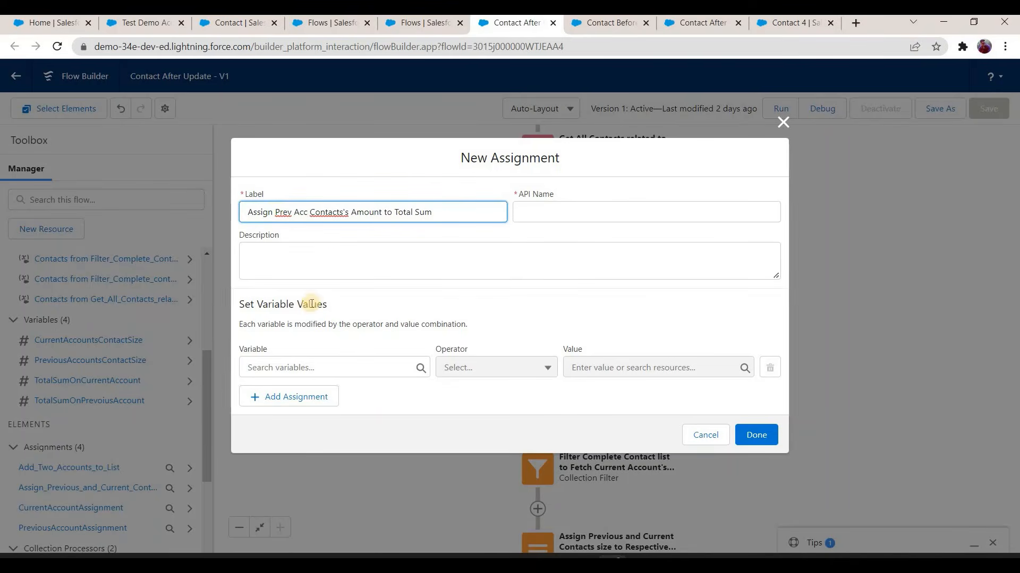
Step: Choose TotalSumOnPrevoiusAccount as the variable that the new assignment sets
left_click(324, 367)
scroll(327, 287, "down", 5)
scroll(327, 285, "down", 2)
left_click(326, 268)
Step: Create a new Formula resource for the assignment's value with the API name CalculateSumForPrevAccConts
left_click(588, 370)
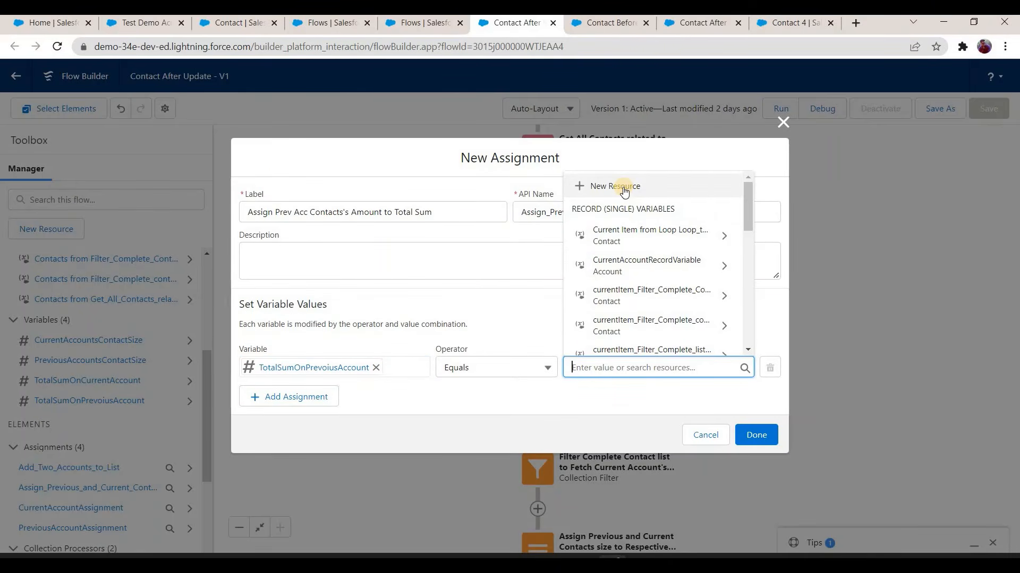
left_click(621, 186)
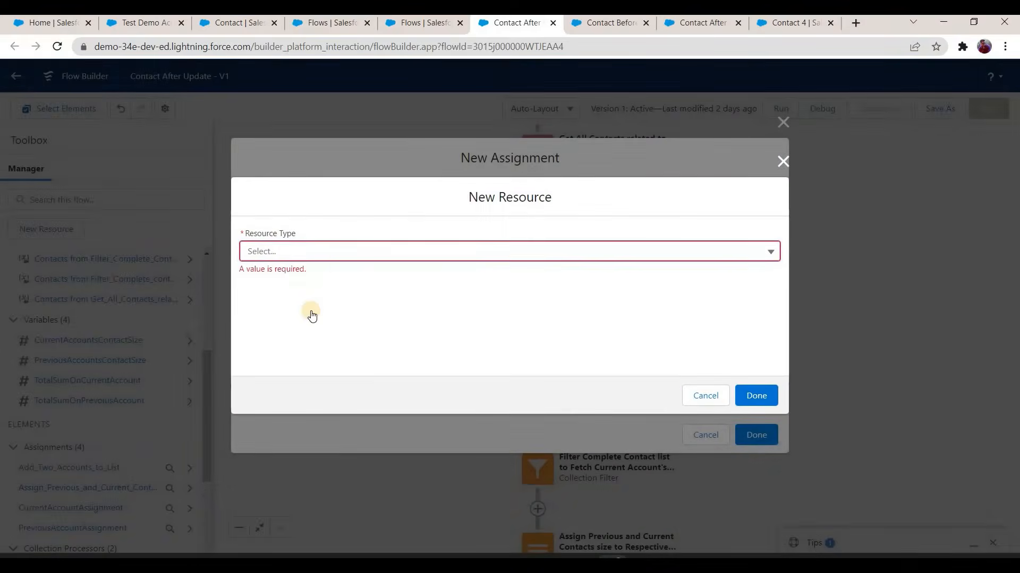
left_click(310, 251)
left_click(309, 319)
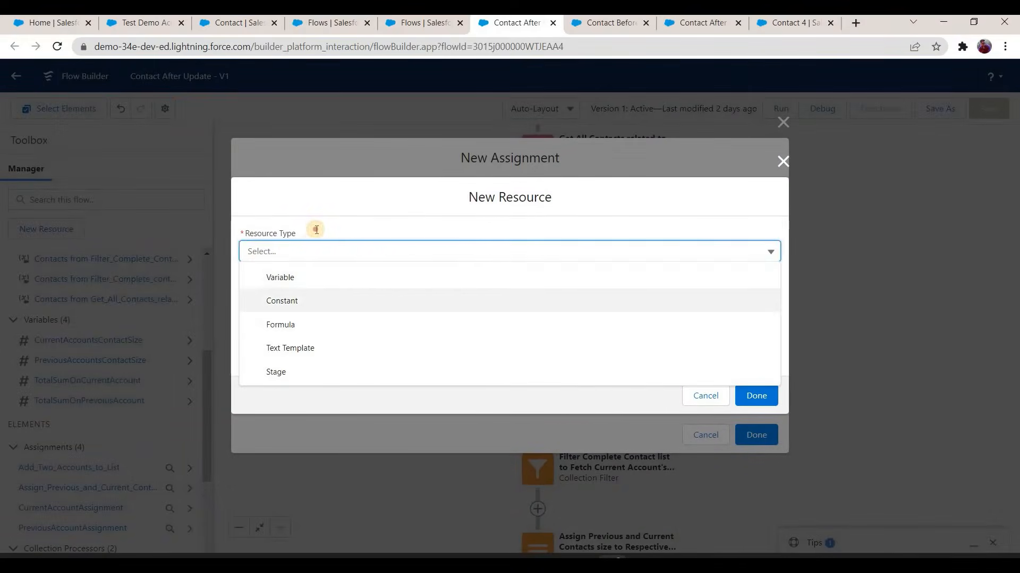
left_click(316, 229)
type("Cac")
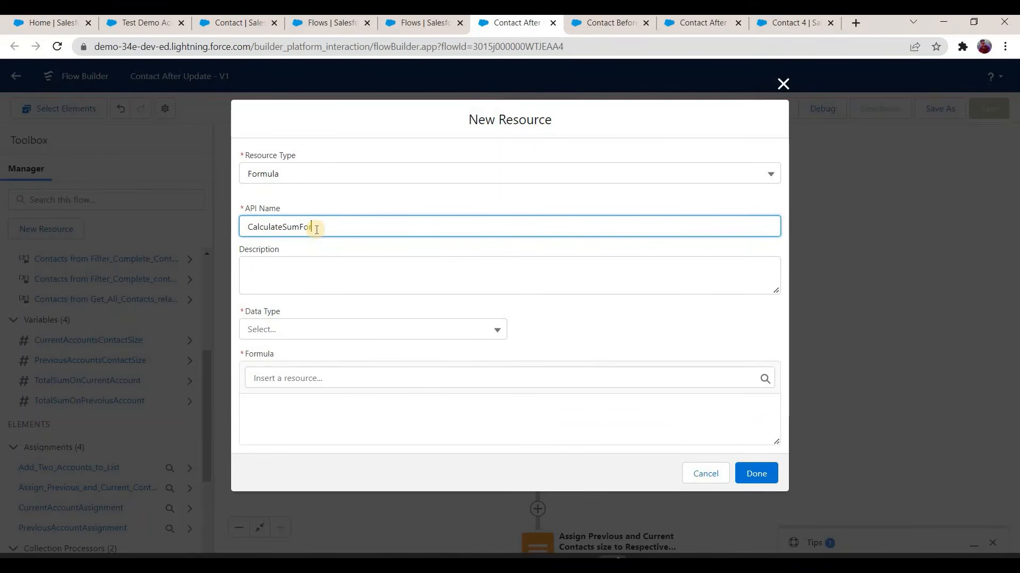
type("ulateSumForPrevAccConts")
Step: Set the formula resource's data type to Number with 0 decimal places
key("Tab")
key("Tab")
key("Down")
key("Down")
key("Return")
left_click(295, 356)
key("BackSpace")
type("0")
scroll(283, 413, "down", 1)
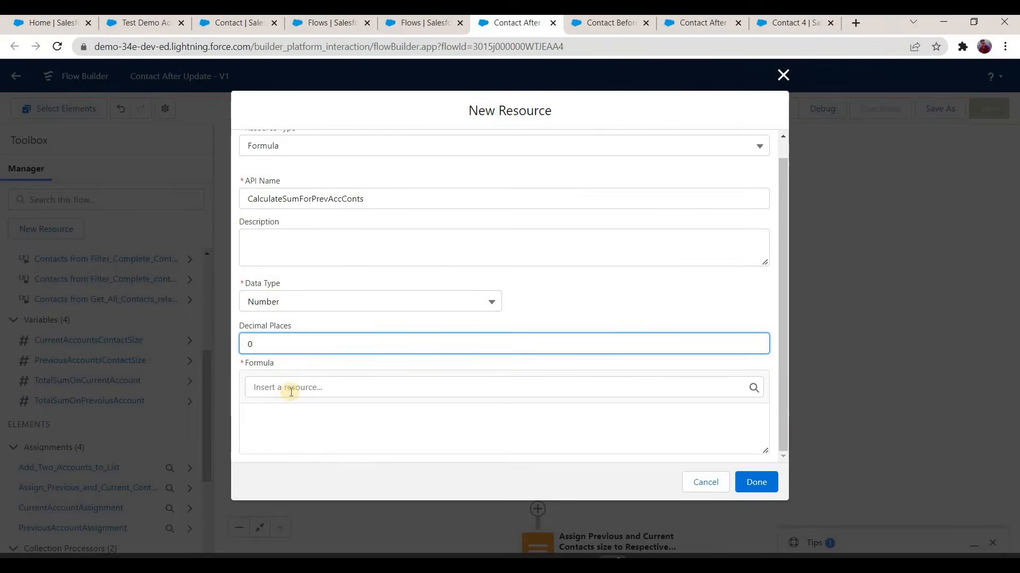
Step: Build the formula as TotalSumOnPrevoiusAccount plus Amount__c of the current item from Loop_through_all_contacts_of_Previous_Account
left_click(291, 389)
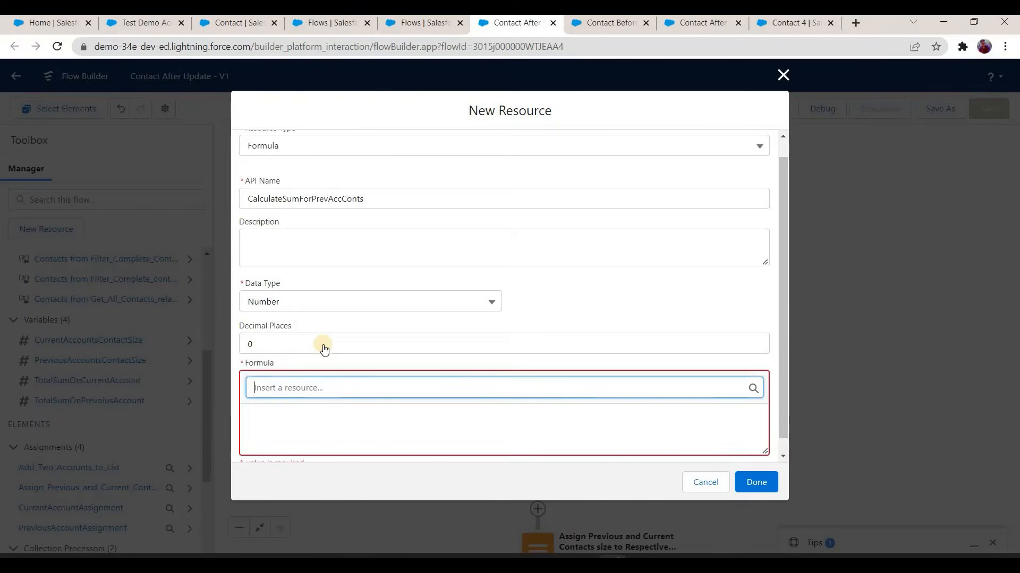
scroll(325, 353, "down", 10)
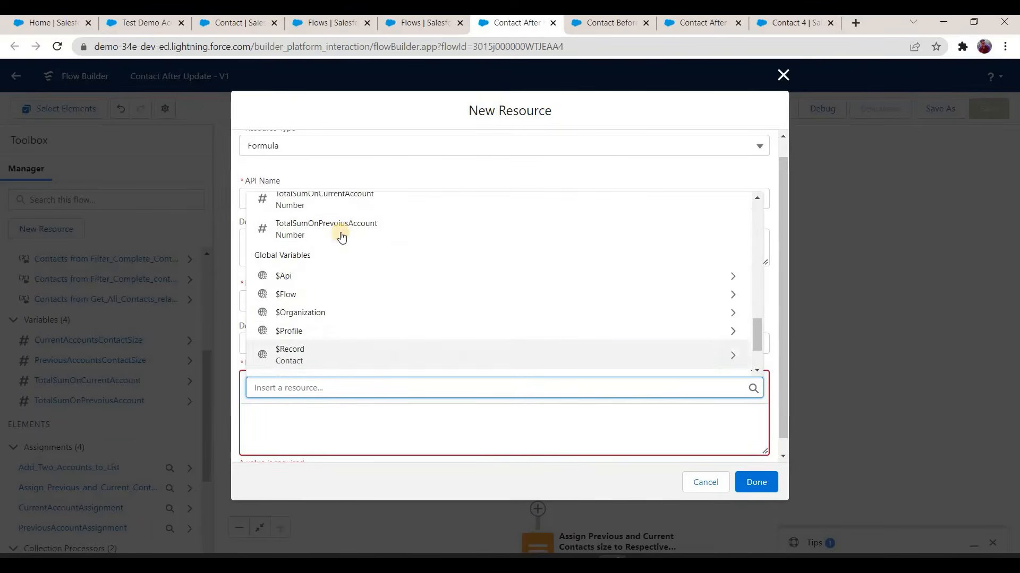
left_click(338, 234)
left_click(390, 418)
type("+")
left_click(396, 386)
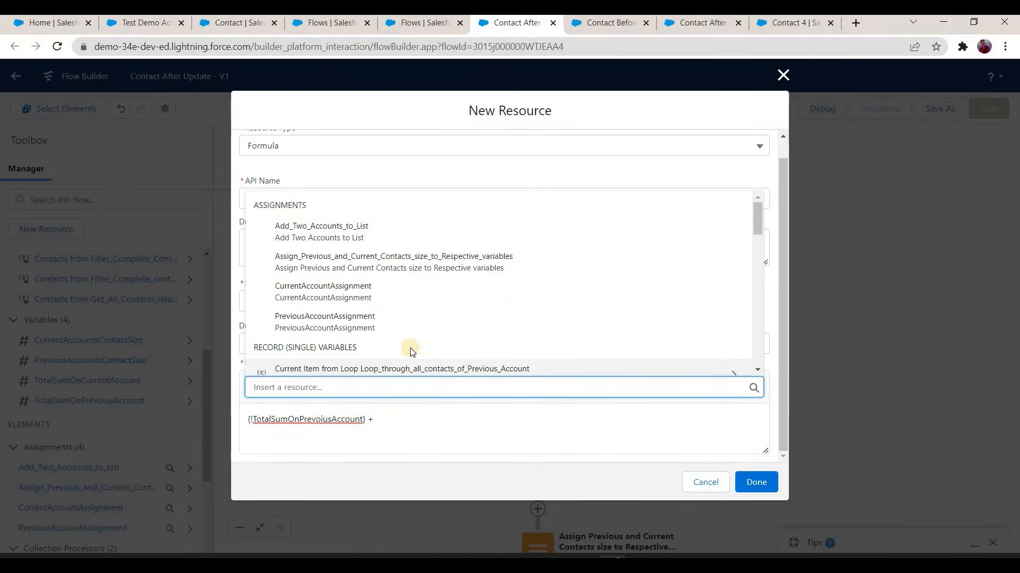
scroll(366, 318, "down", 1)
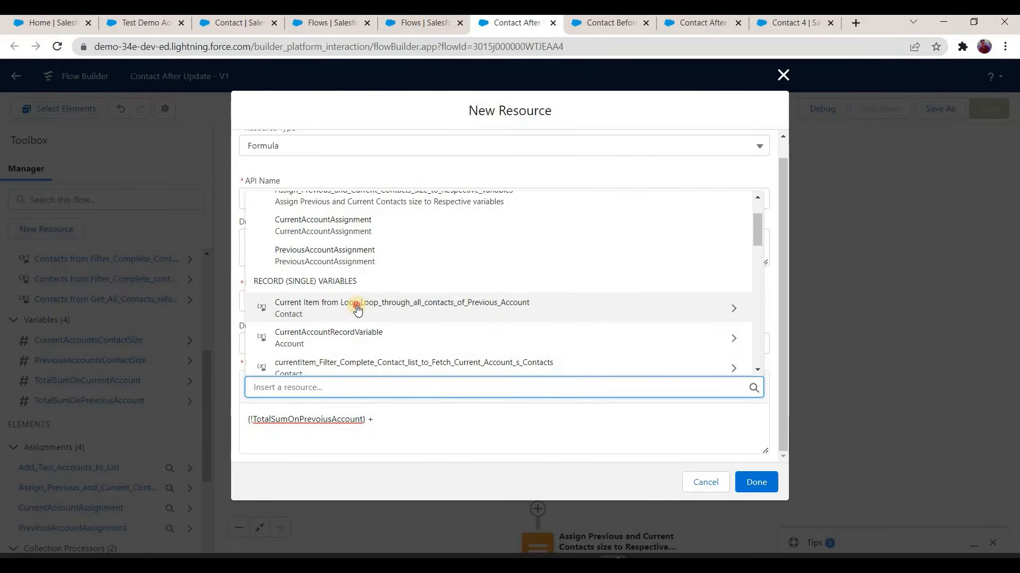
key("Return")
type("amount")
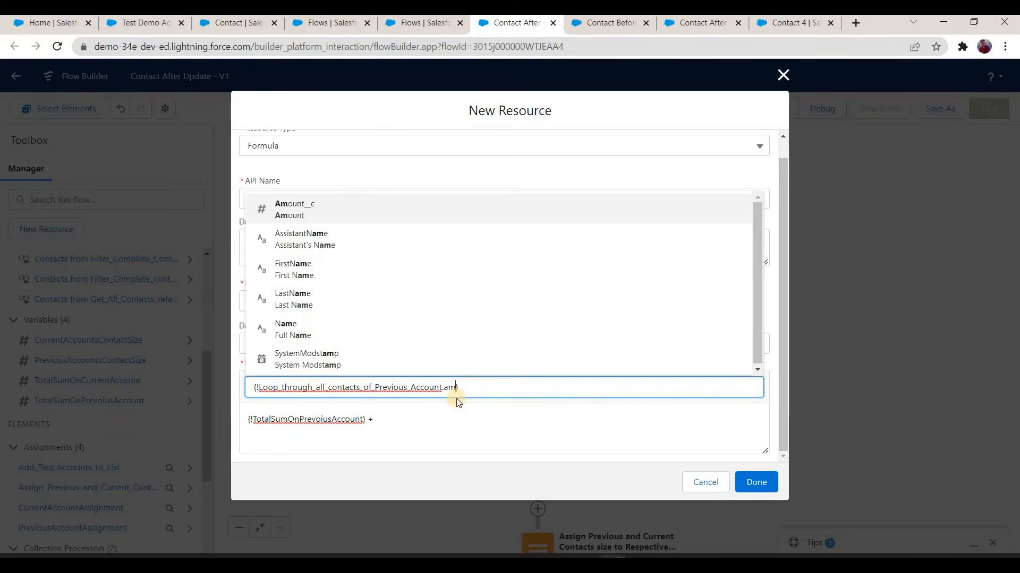
key("Return")
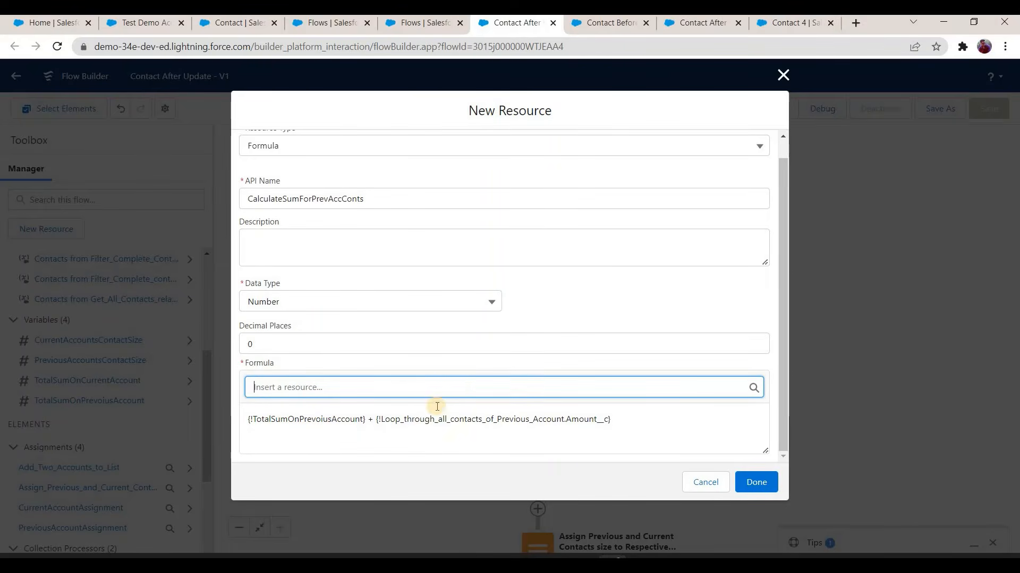
Step: Wrap the loop item's Amount__c in an IF that adds it only when greater than 0, otherwise 0, and finish the formula and assignment
left_click(378, 424)
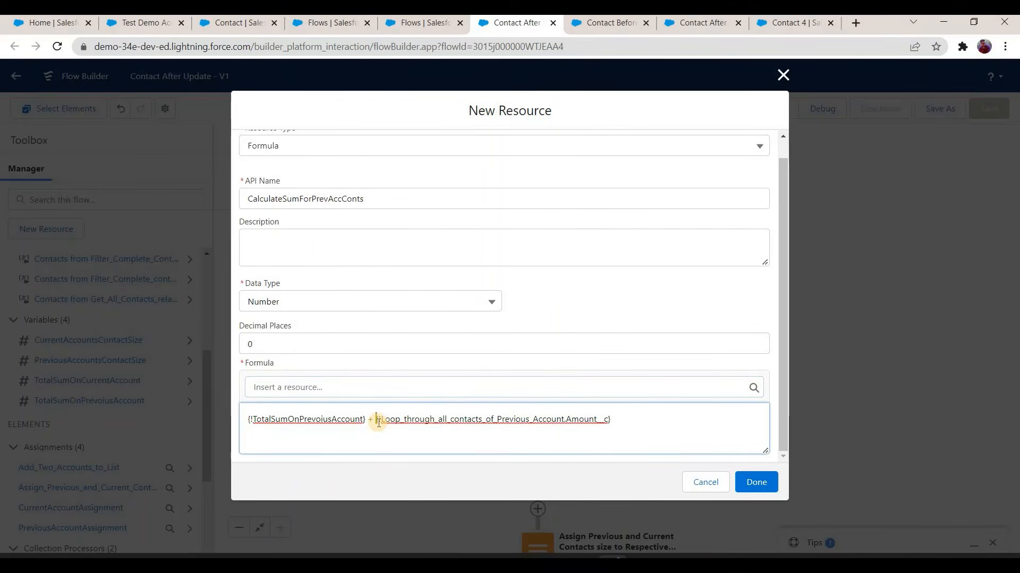
type("IF(")
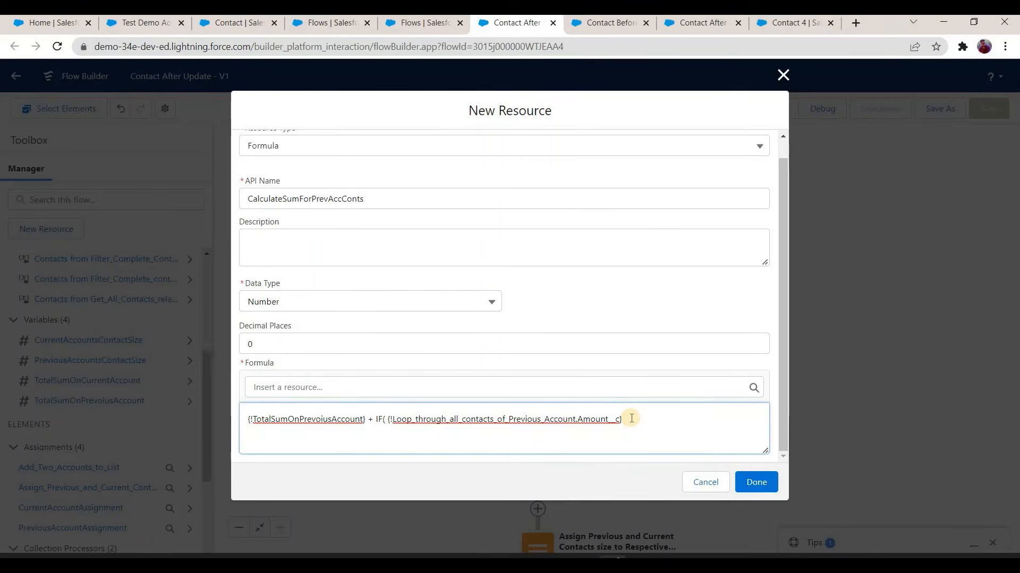
type(" 0,")
left_click_drag(387, 419, 668, 421)
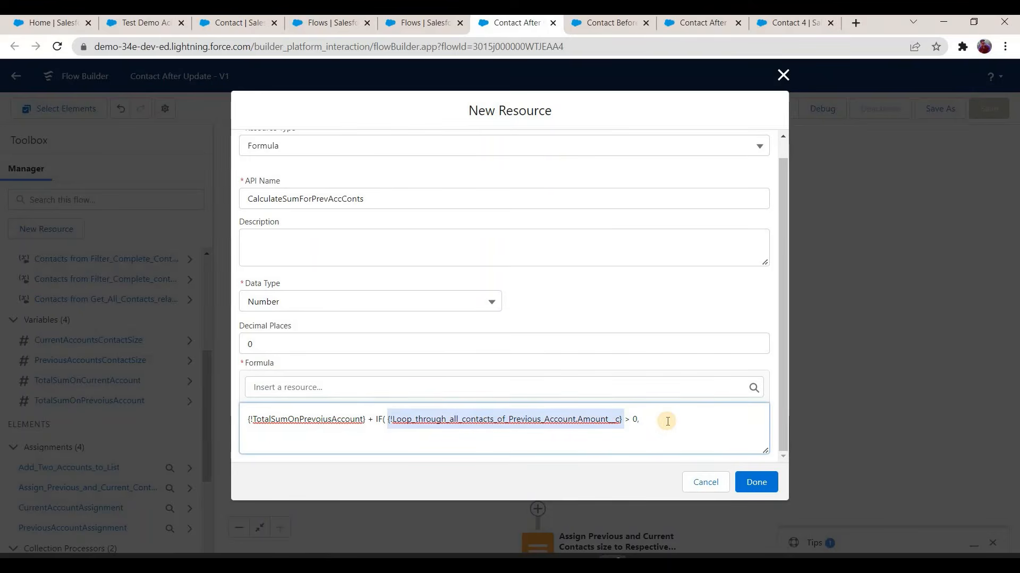
key("ctrl+c")
left_click(667, 421)
key("Return")
key("ctrl+v")
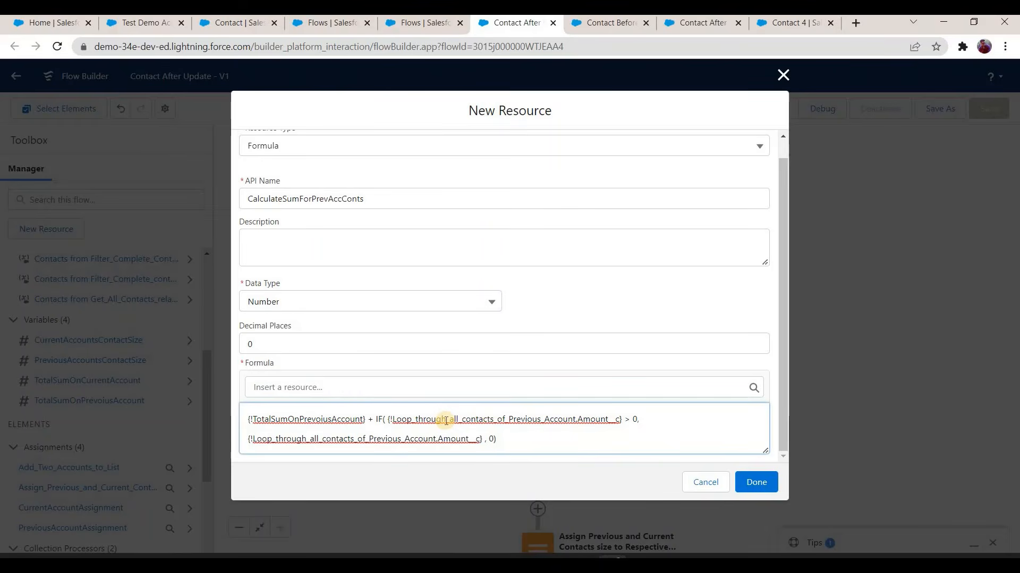
left_click(754, 482)
left_click(756, 435)
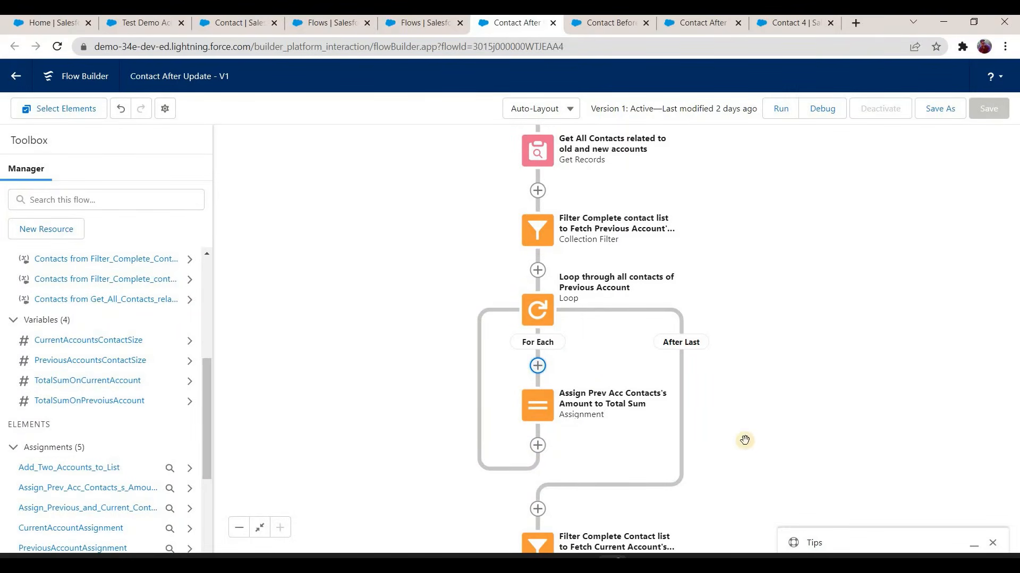
Step: Add a row to PreviousAccountAssignment that sets Sum_of_Amount_on_All_Contacts__c on PreviousAccountRecordVariable
scroll(744, 440, "down", 5)
left_click_drag(539, 379, 528, 269)
double_click(513, 343)
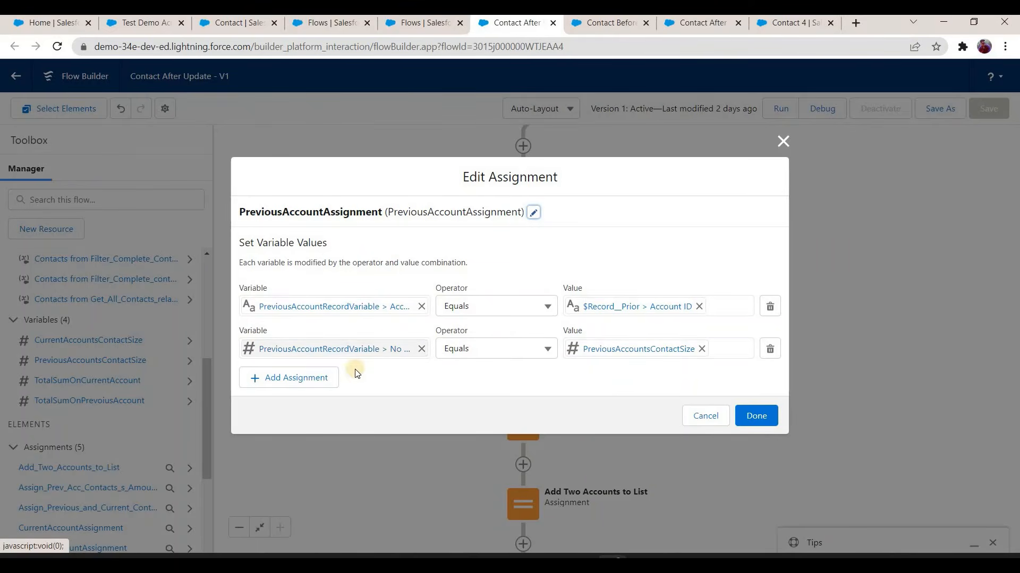
left_click(324, 375)
left_click(323, 370)
type("prev")
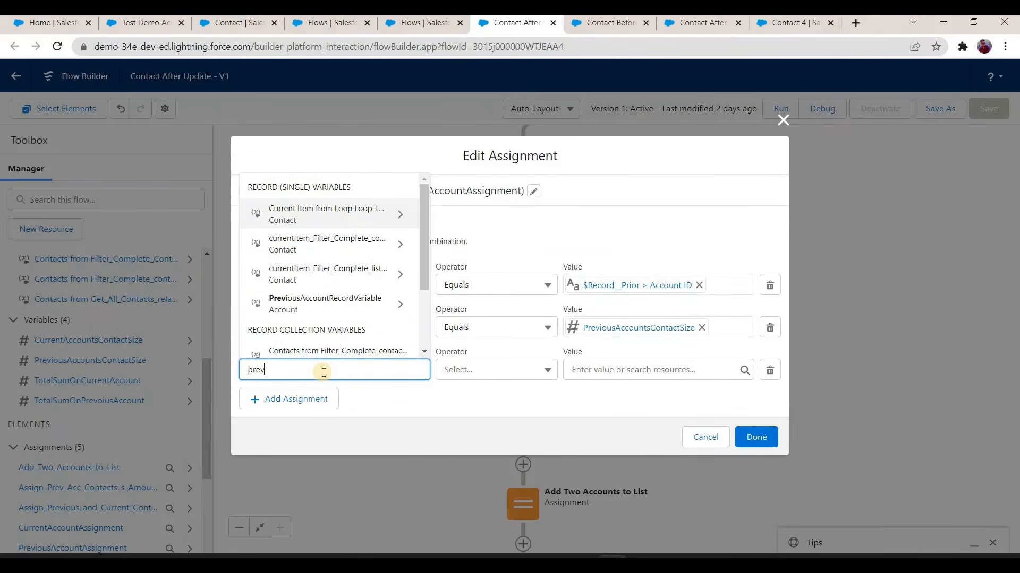
type("o")
key("BackSpace")
left_click(352, 311)
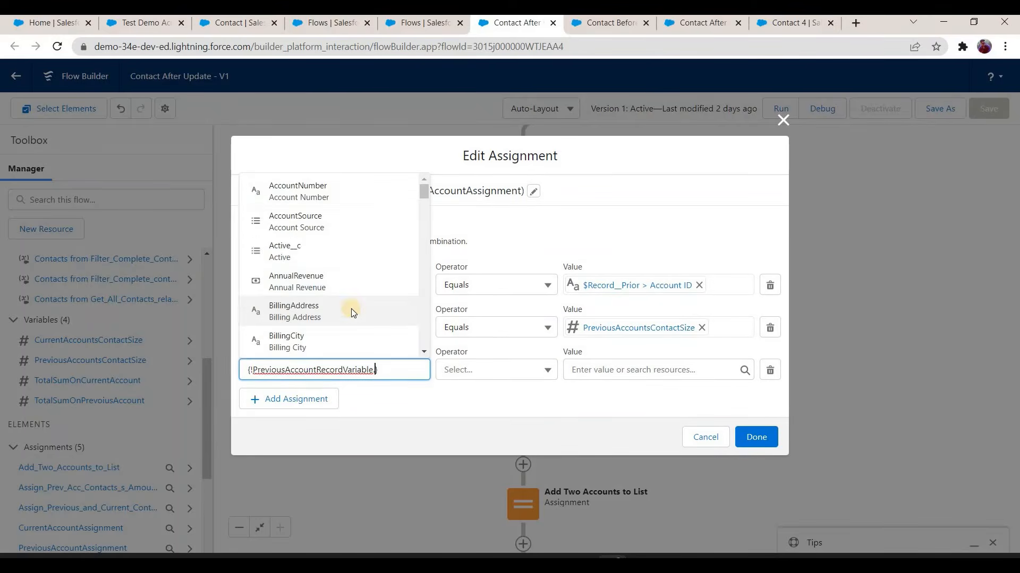
type("sum")
left_click(363, 339)
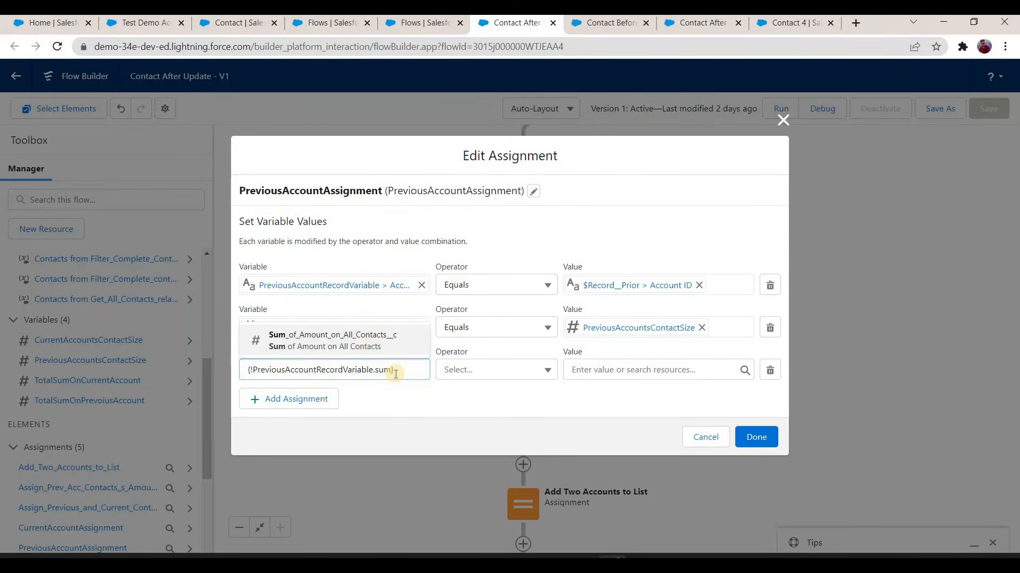
Step: Use TotalSumOnPrevoiusAccount as the new row's value and finish editing PreviousAccountAssignment
left_click(599, 368)
type("t")
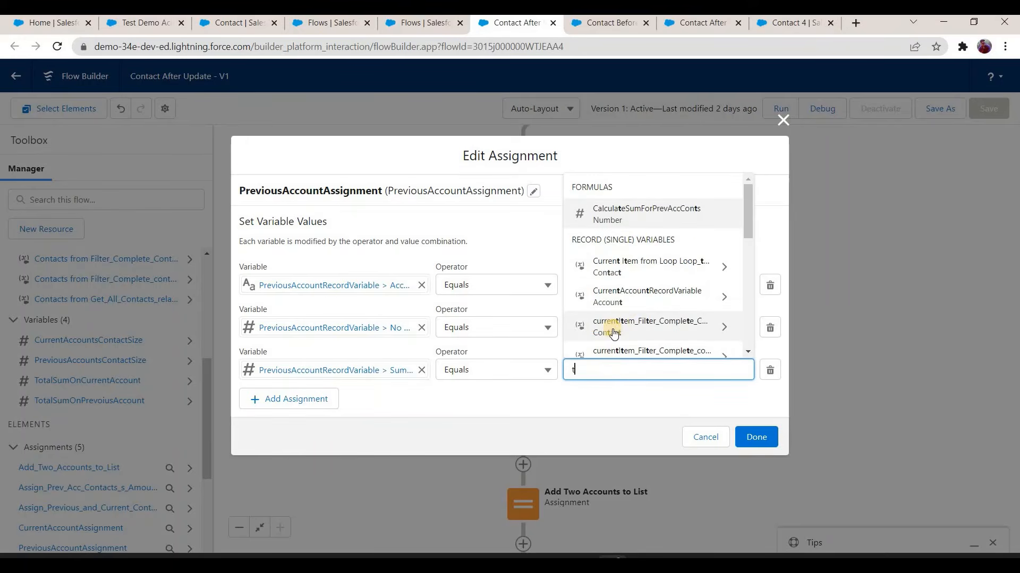
type("otal")
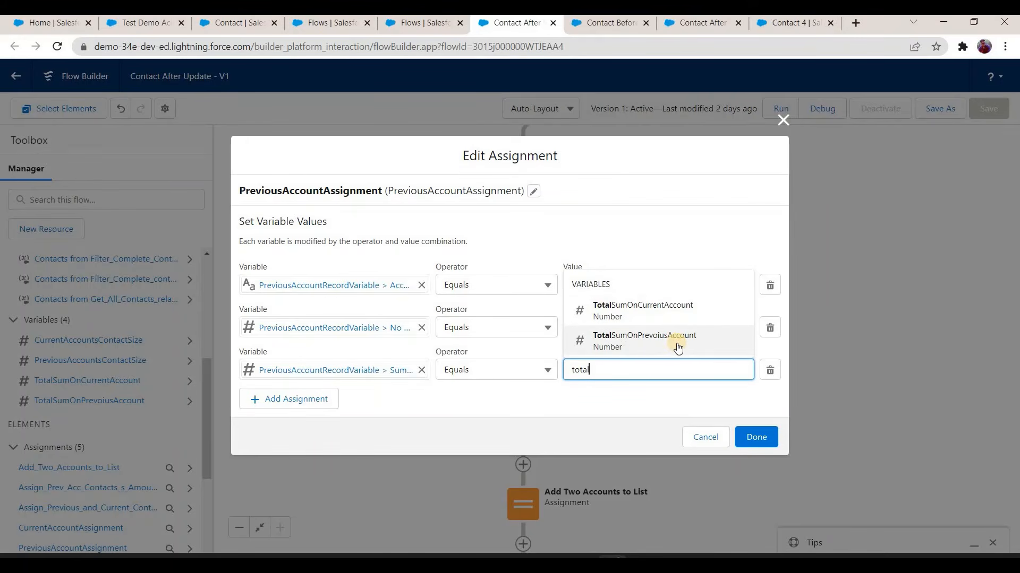
left_click(678, 345)
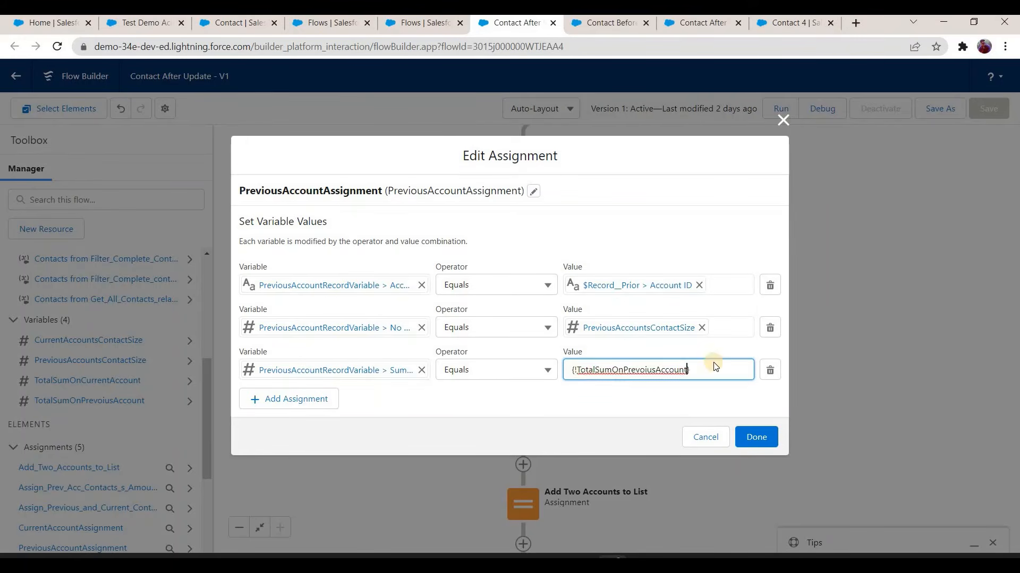
left_click(751, 440)
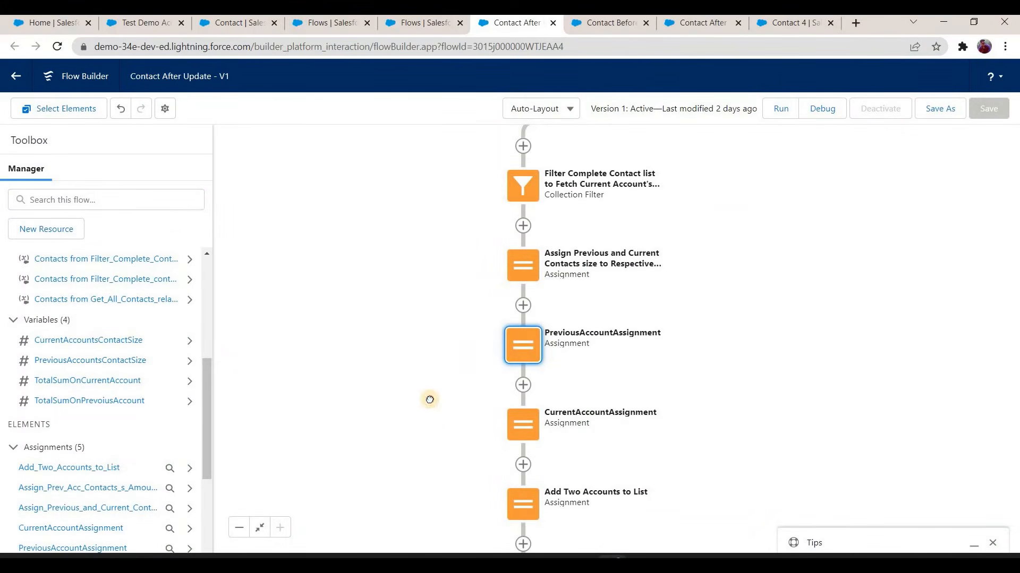
Step: Add a Loop after the filter for the current account's contacts, labelled "Loop through Current Account Contact's"
scroll(430, 409, "up", 3)
scroll(429, 393, "up", 1)
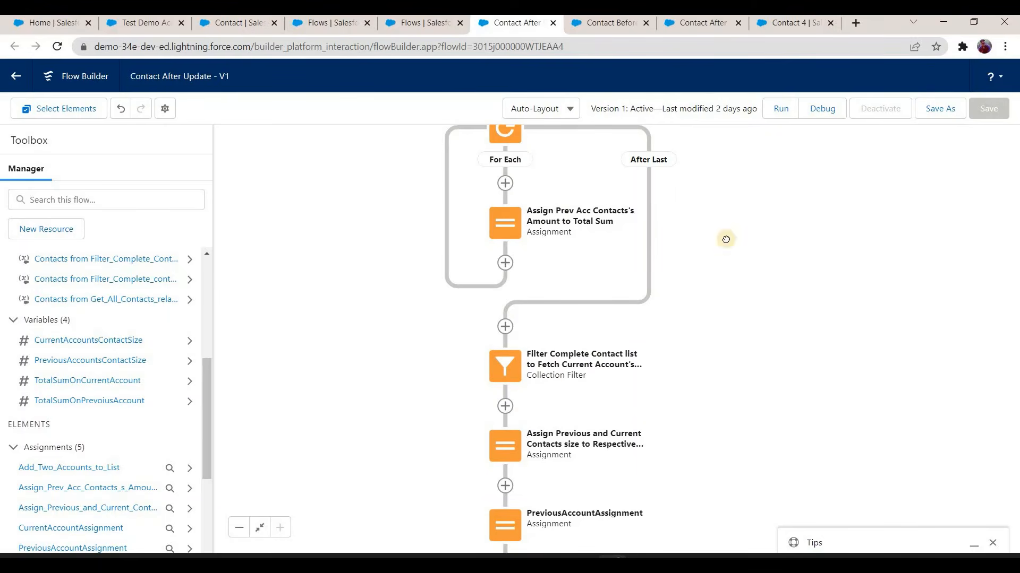
scroll(699, 278, "up", 1)
scroll(472, 197, "up", 1)
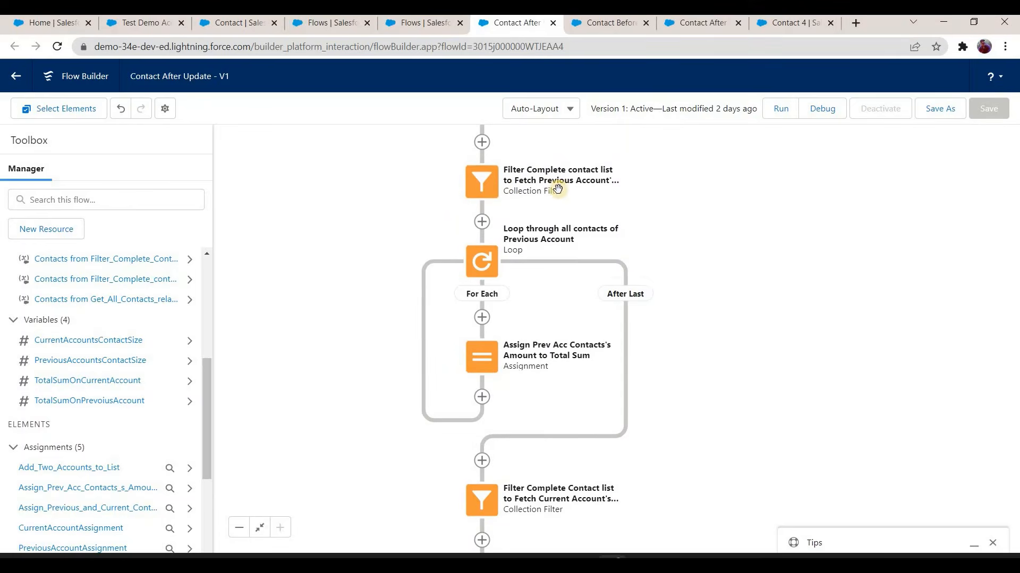
scroll(494, 371, "down", 2)
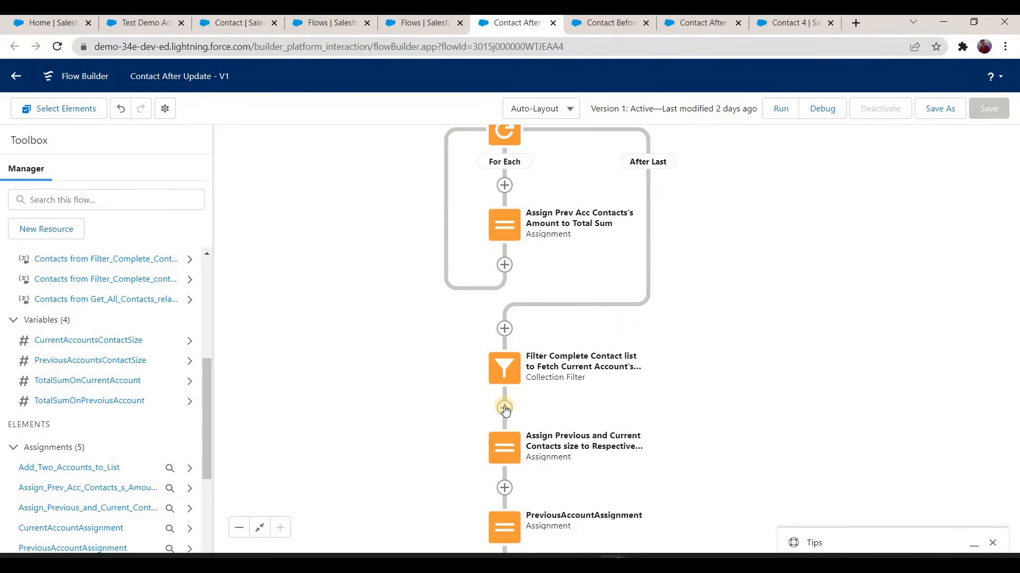
left_click(505, 408)
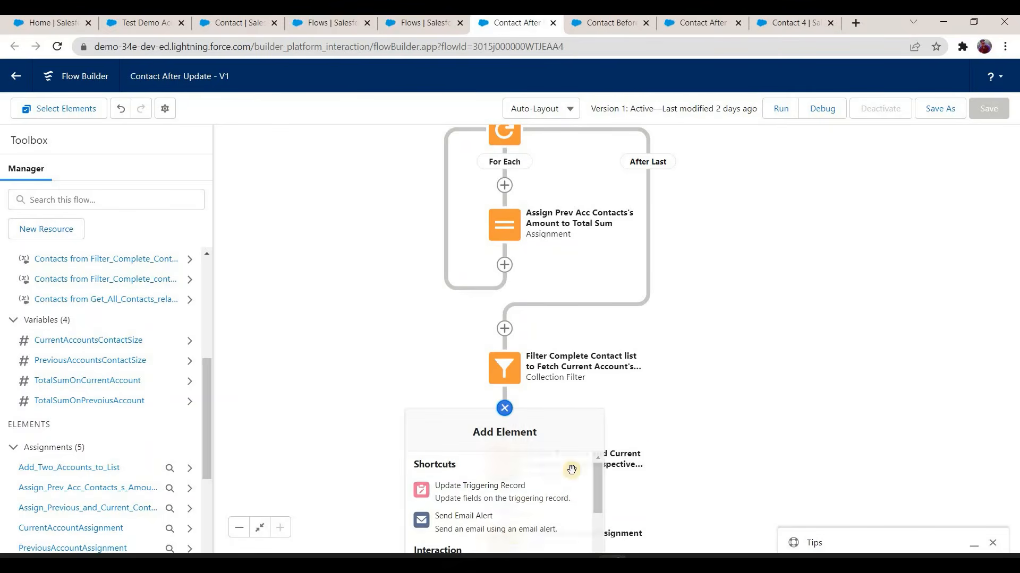
scroll(500, 489, "down", 3)
left_click(489, 519)
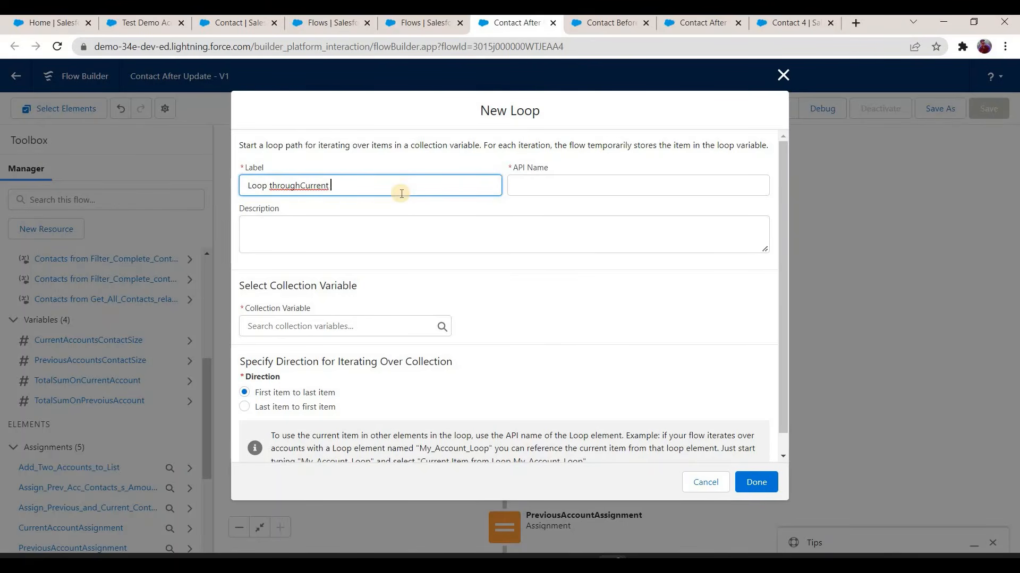
type("t Contact's")
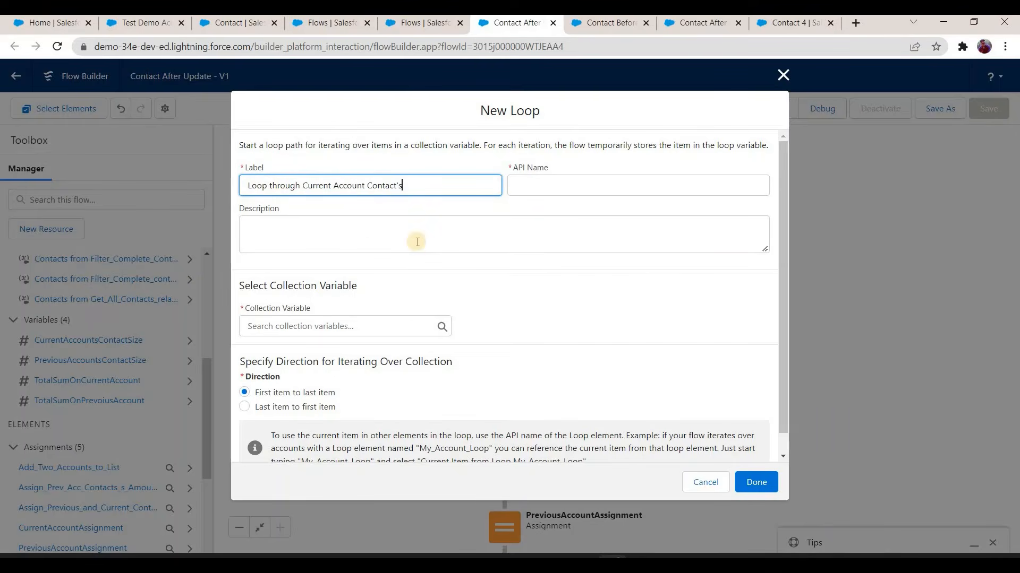
key("Tab")
key("Tab")
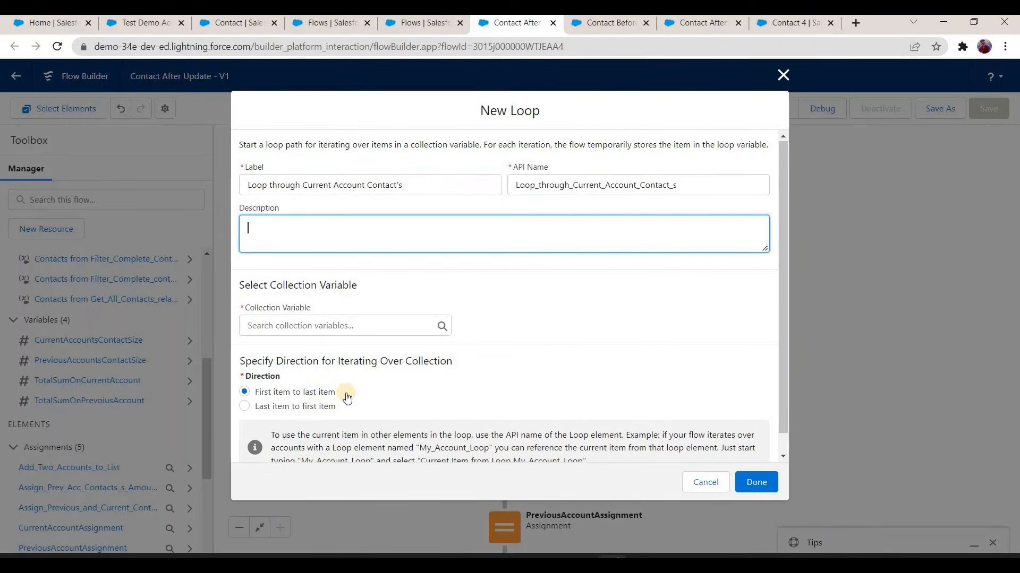
Step: Set the loop's collection to the contacts from Filter_Complete_Contact_list_to_Fetch_Current_Account_s_Contacts and finish the loop
scroll(348, 420, "down", 1)
key("Tab")
key("Down")
key("Down")
key("Down")
key("Down")
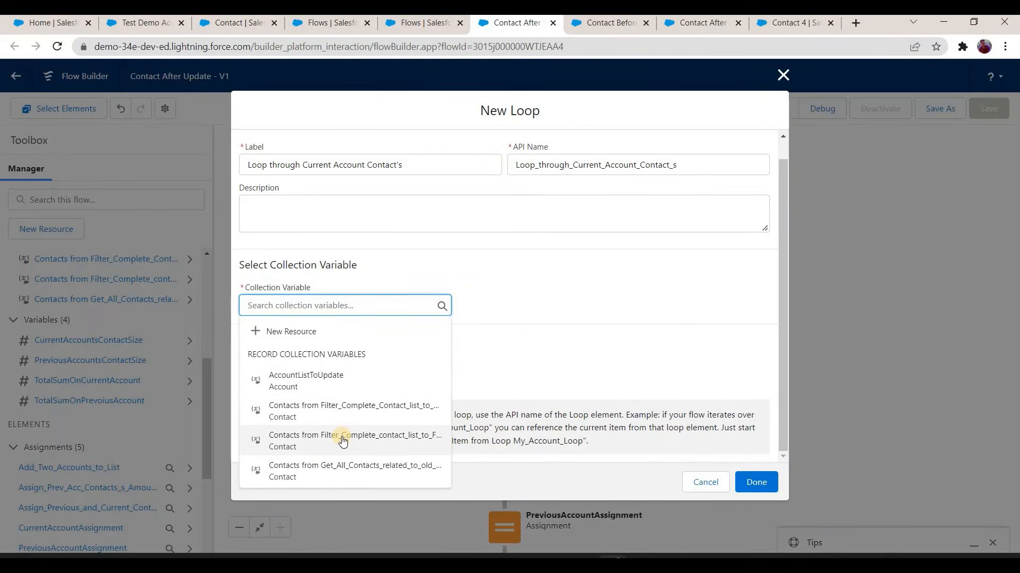
left_click(352, 409)
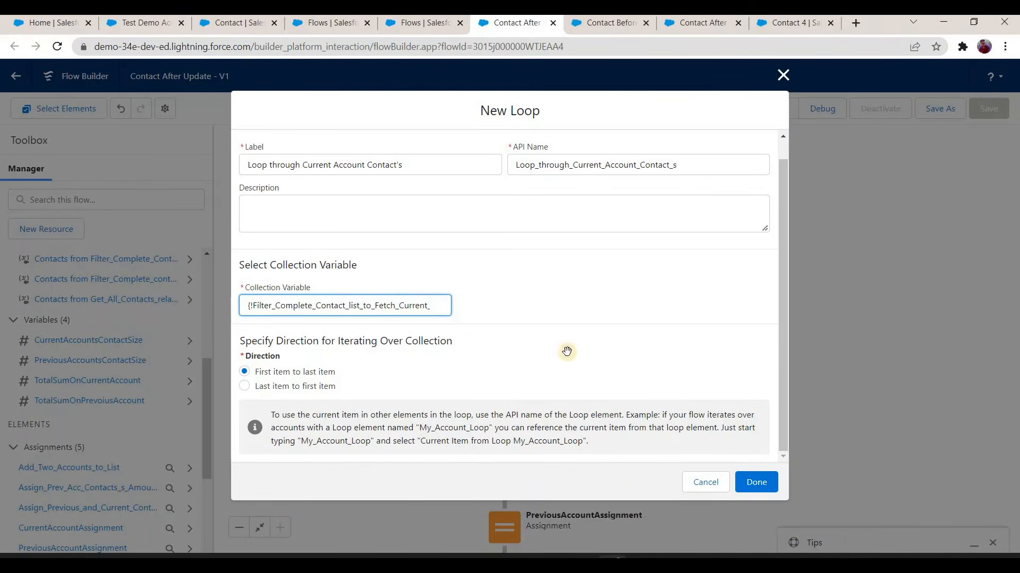
left_click(757, 482)
Step: Add an Assignment in the current account loop's For Each path, labelled "Assign Current contacts sum to total sum"
left_click_drag(507, 385, 517, 270)
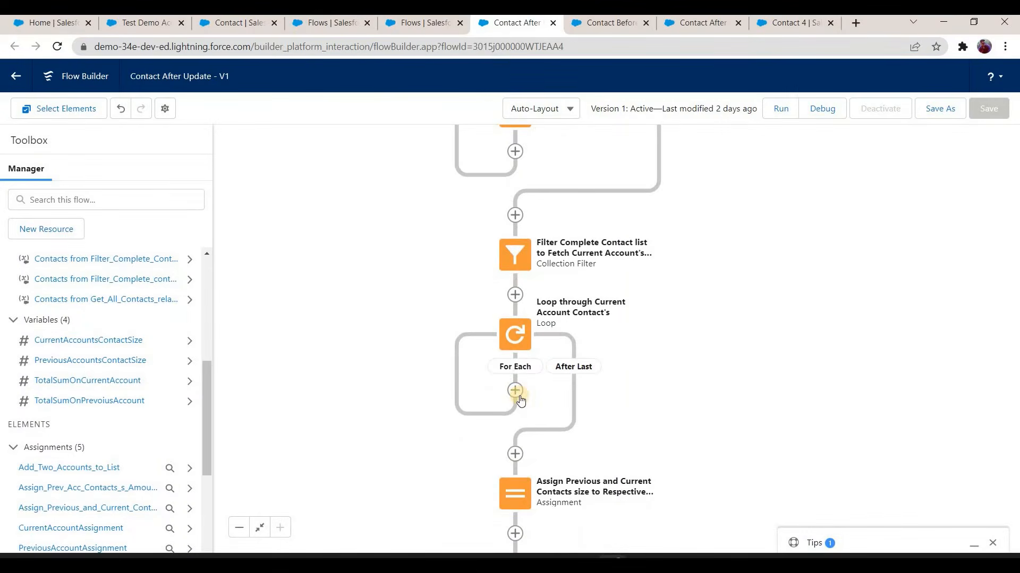
left_click(515, 391)
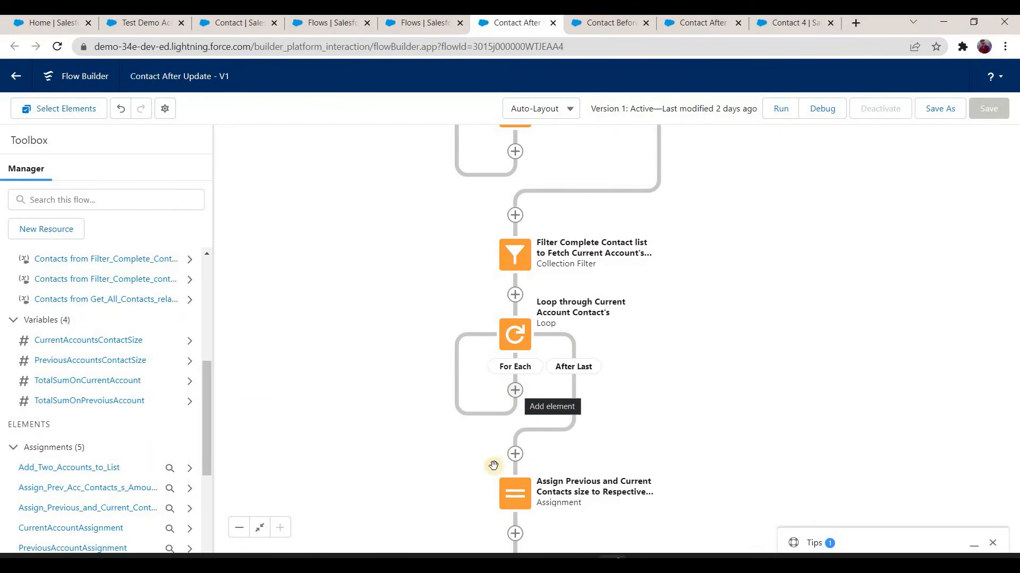
scroll(482, 531, "down", 3)
left_click(468, 528)
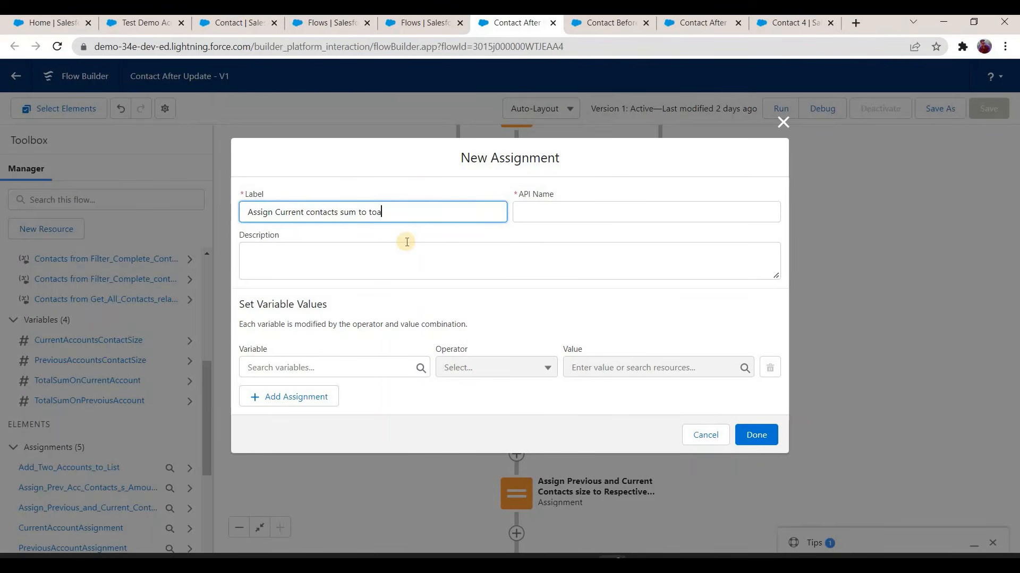
type("m")
key("Tab")
key("Tab")
key("Tab")
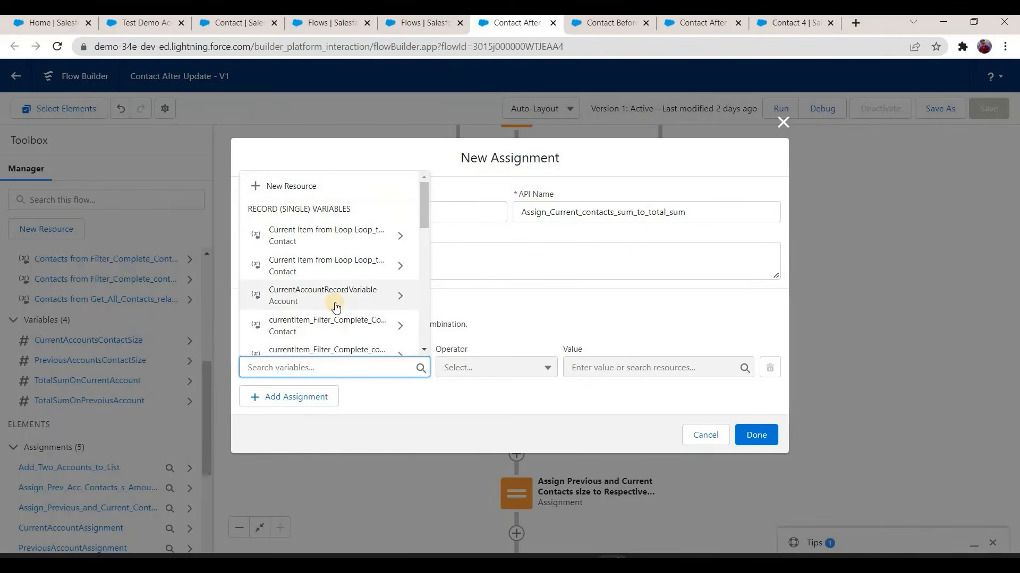
Step: Choose TotalSumOnCurrentAccount as the variable to set in the new assignment, with the Equals operator
type("total")
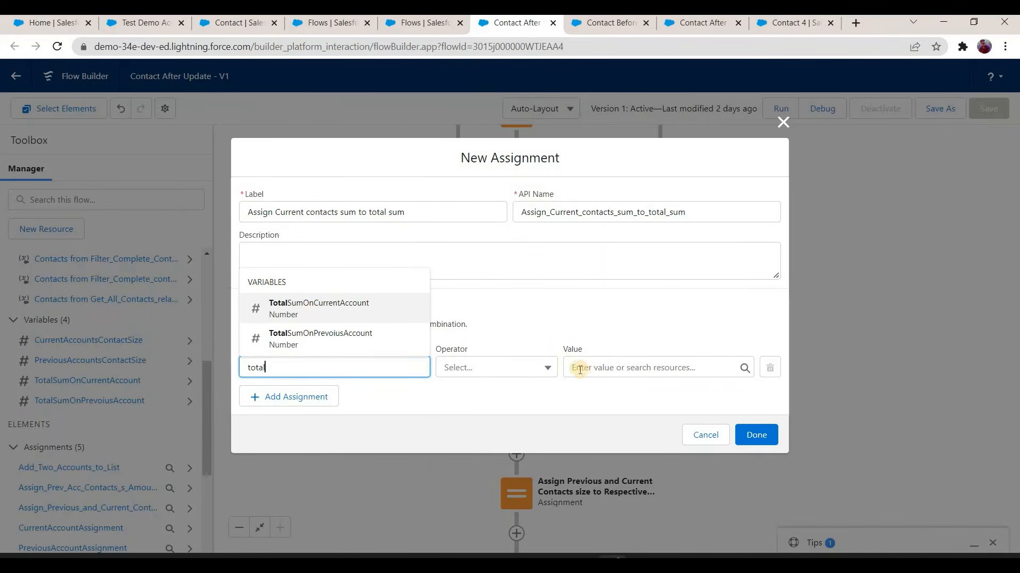
key("Return")
key("Tab")
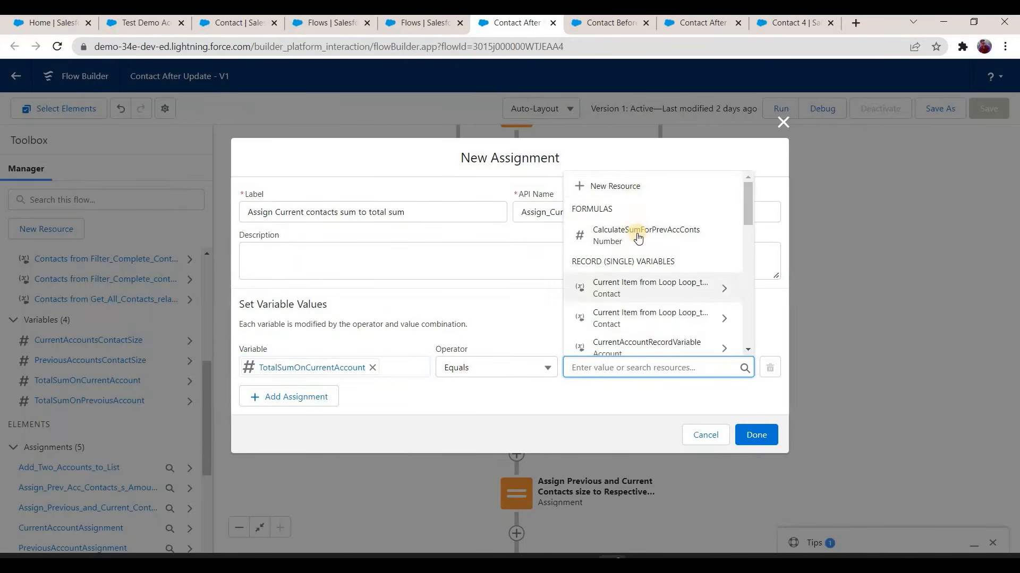
Step: Create a Formula resource named CalculateCurrentAcctContsSum for the assignment's value, with data type Number and 0 decimal places
left_click(630, 196)
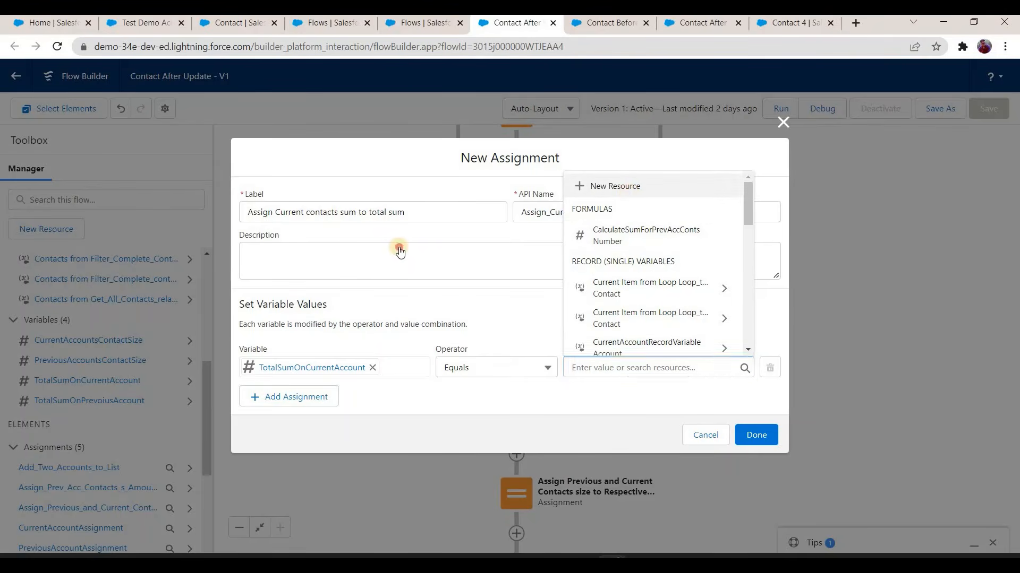
left_click(361, 251)
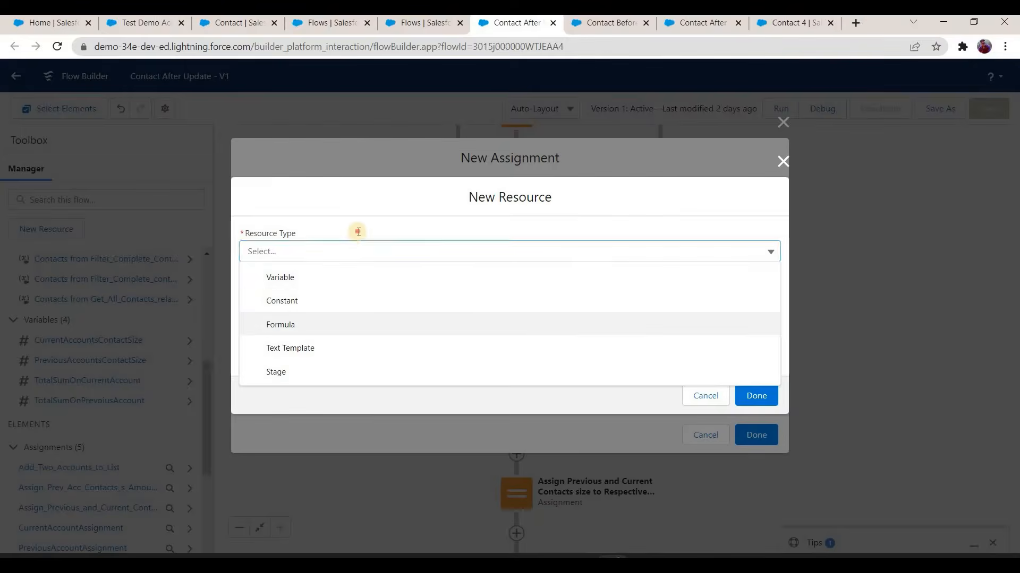
left_click(365, 327)
left_click(359, 233)
type("CalculateCurrentAcct")
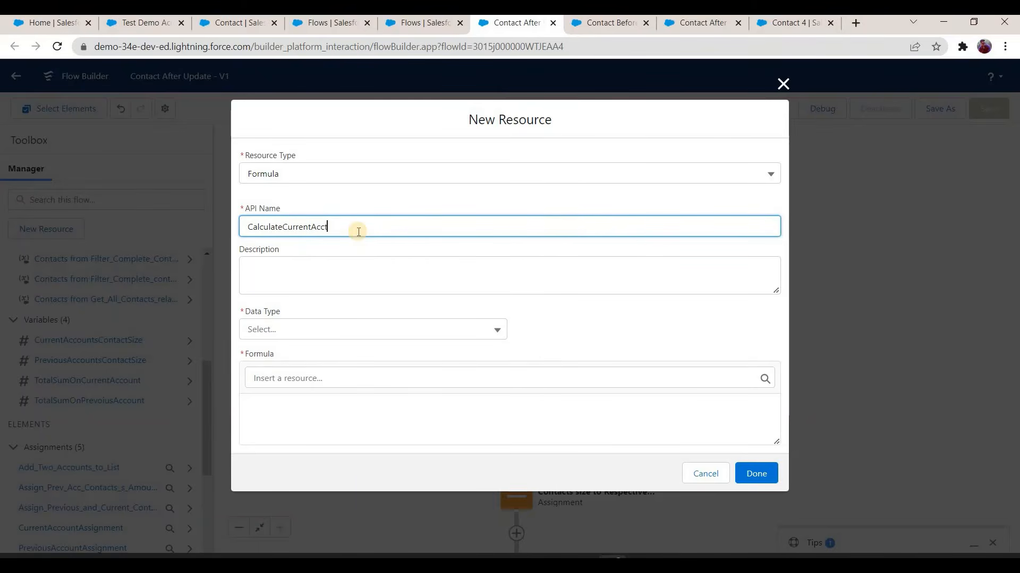
type("Sum")
left_click(372, 335)
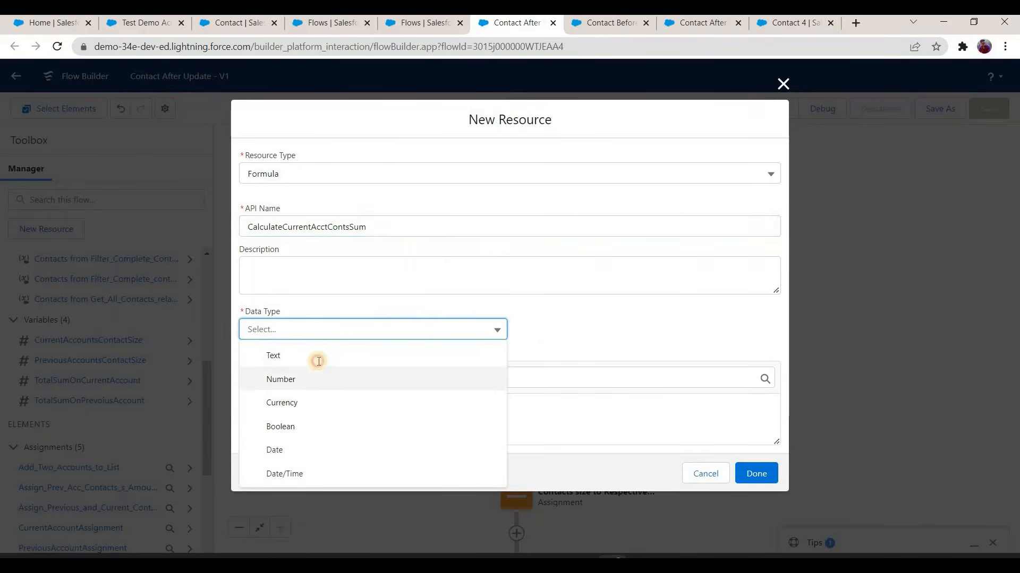
left_click(319, 374)
left_click(318, 369)
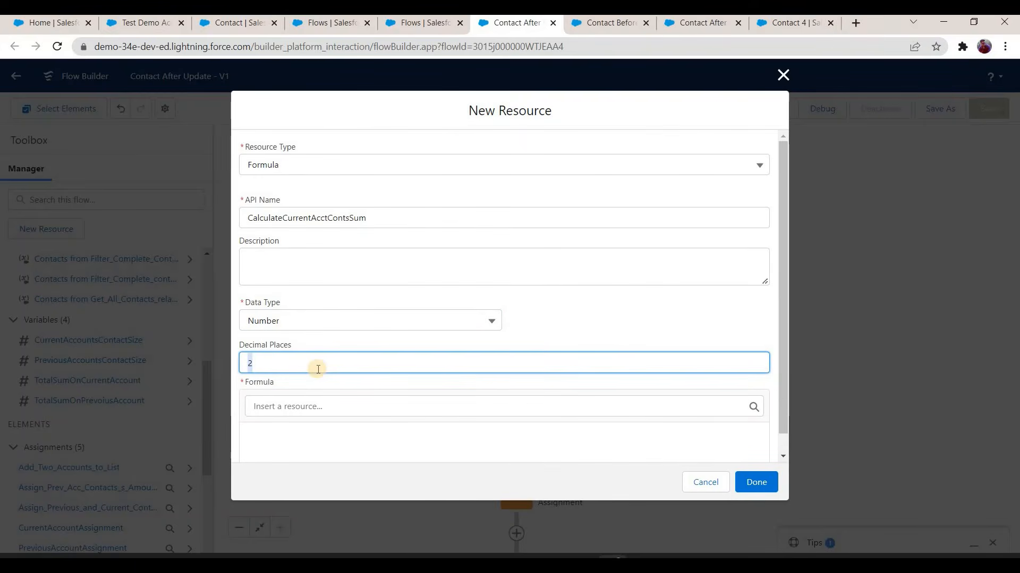
type("0")
Step: Start the formula with the TotalSumOnCurrentAccount variable followed by a plus sign
scroll(330, 394, "down", 1)
key("Tab")
key("Tab")
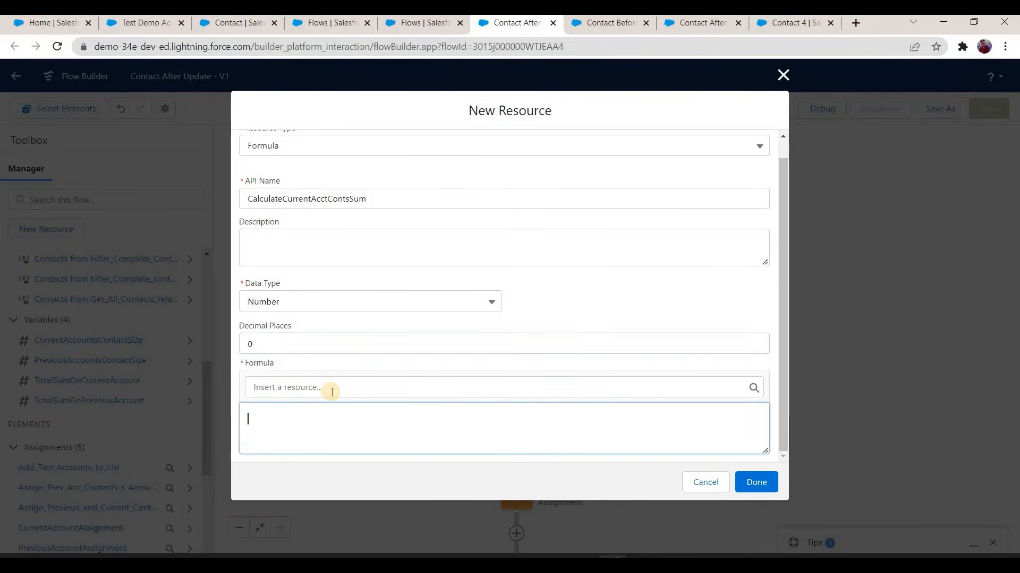
left_click(340, 382)
scroll(364, 351, "down", 10)
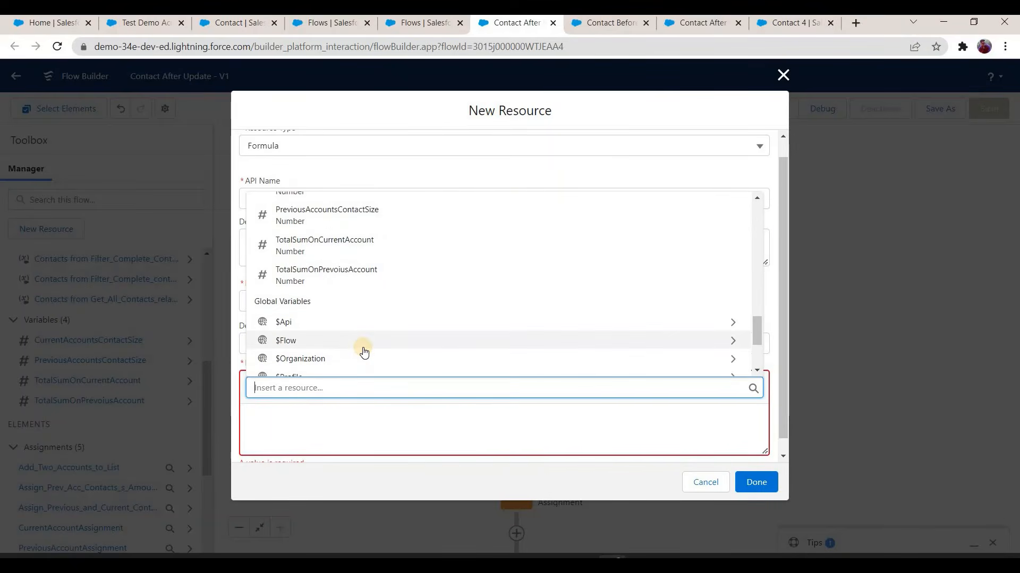
scroll(348, 325, "down", 1)
scroll(338, 262, "up", 1)
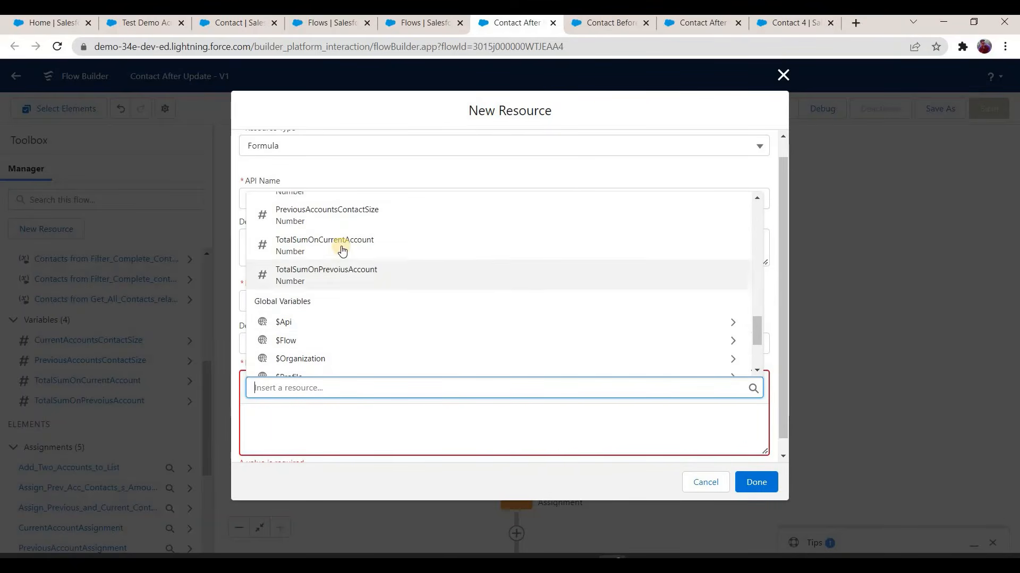
left_click(340, 251)
left_click(403, 422)
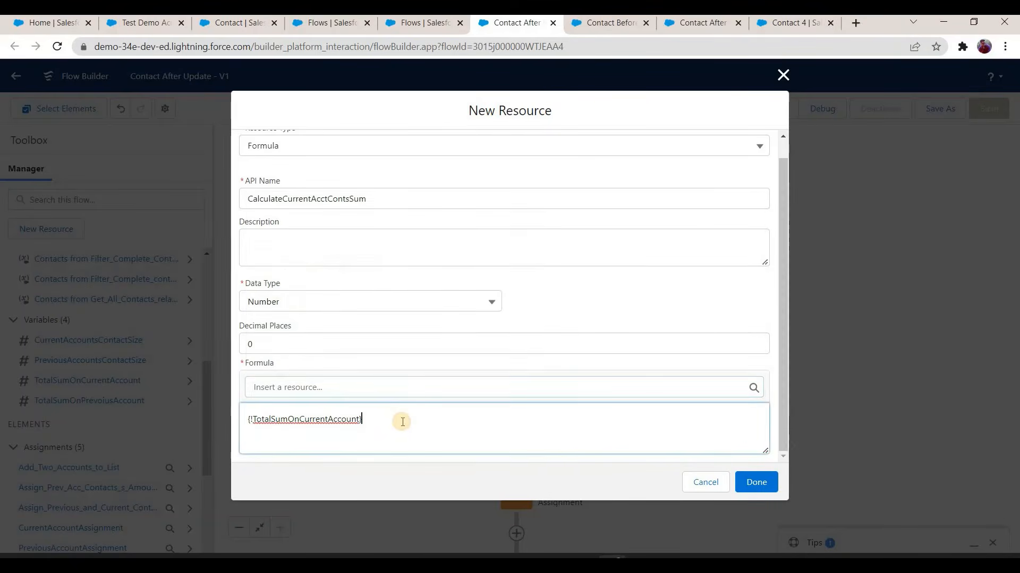
type("+")
Step: Append an IF that tests whether Amount__c of the current item from Loop_through_Current_Account_Contact_s is greater than 0
left_click(429, 386)
scroll(436, 305, "down", 4)
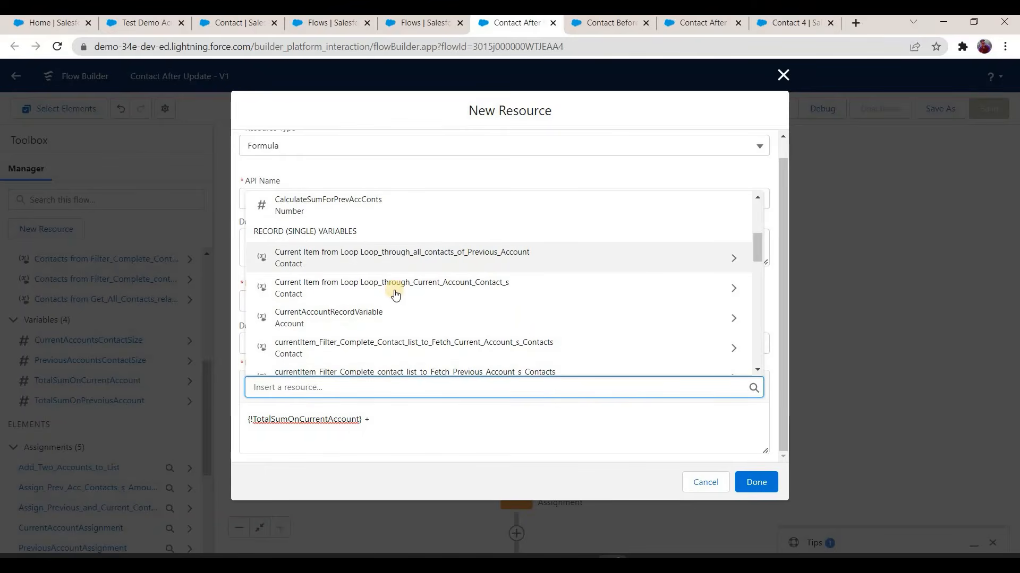
left_click(354, 292)
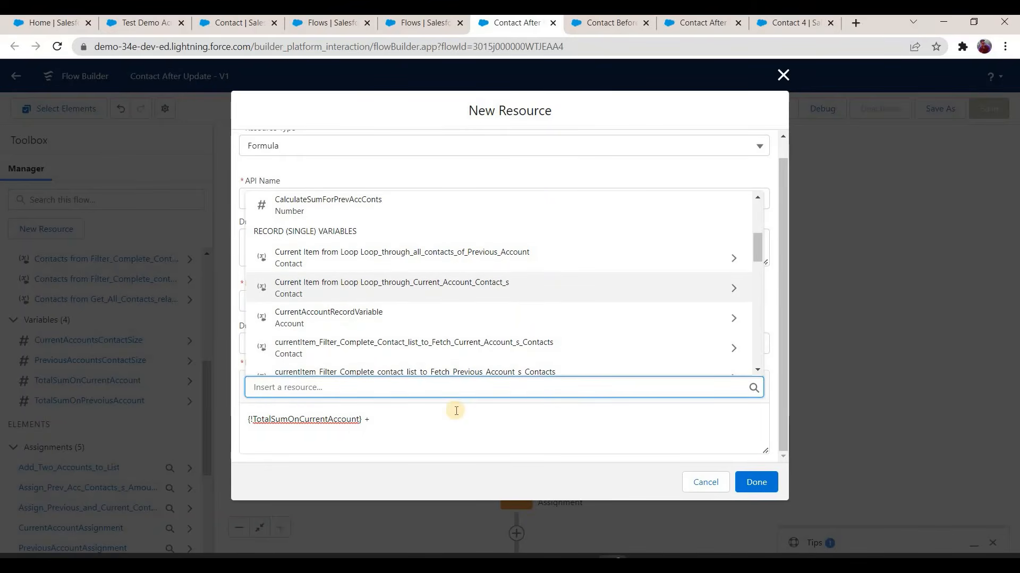
type("amount}")
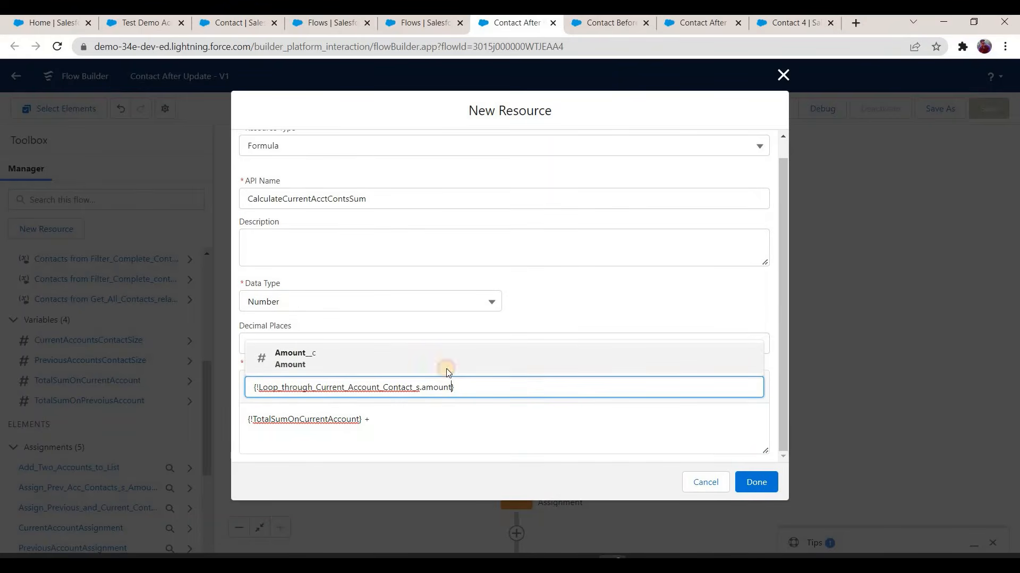
left_click(449, 372)
left_click(372, 422)
type("IF")
key("BackSpace")
type("( ")
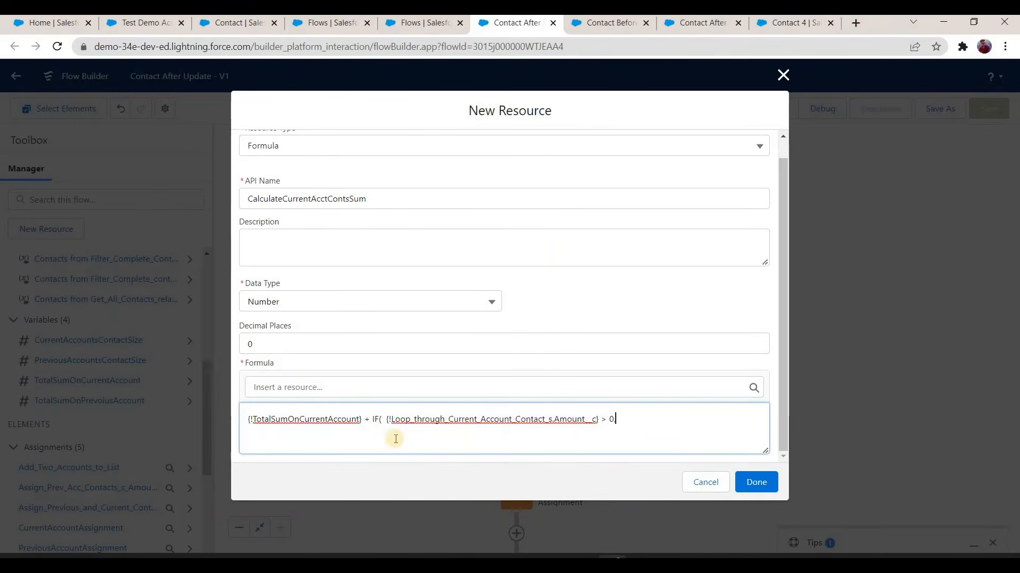
type(",")
Step: Complete the IF with the loop contact's Amount__c as the true result and 0 otherwise, and finish the formula and the assignment
left_click_drag(384, 420, 600, 423)
key("ctrl+c")
left_click(639, 420)
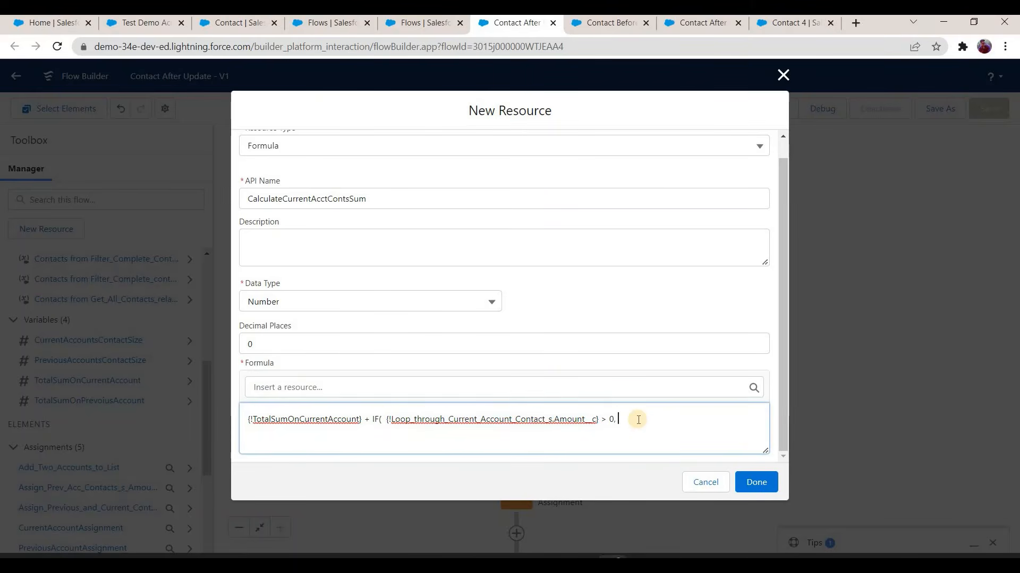
key("ctrl+v")
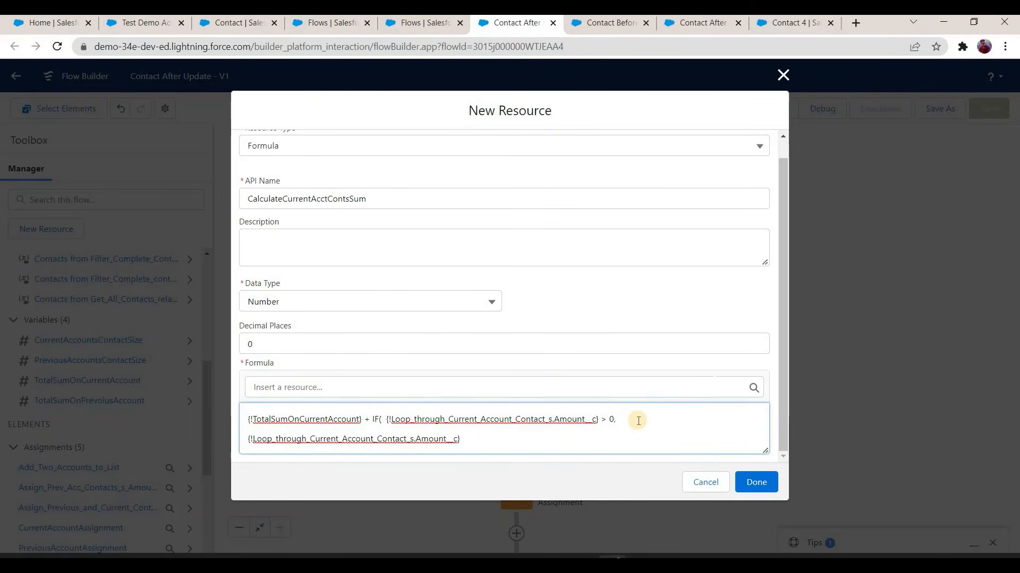
type(", 0)")
left_click(756, 483)
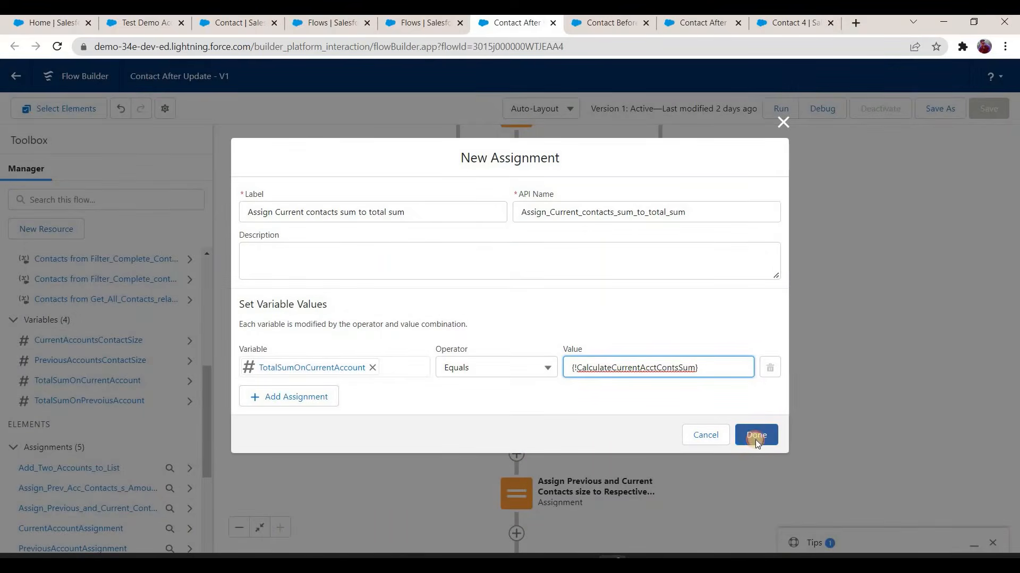
left_click(756, 435)
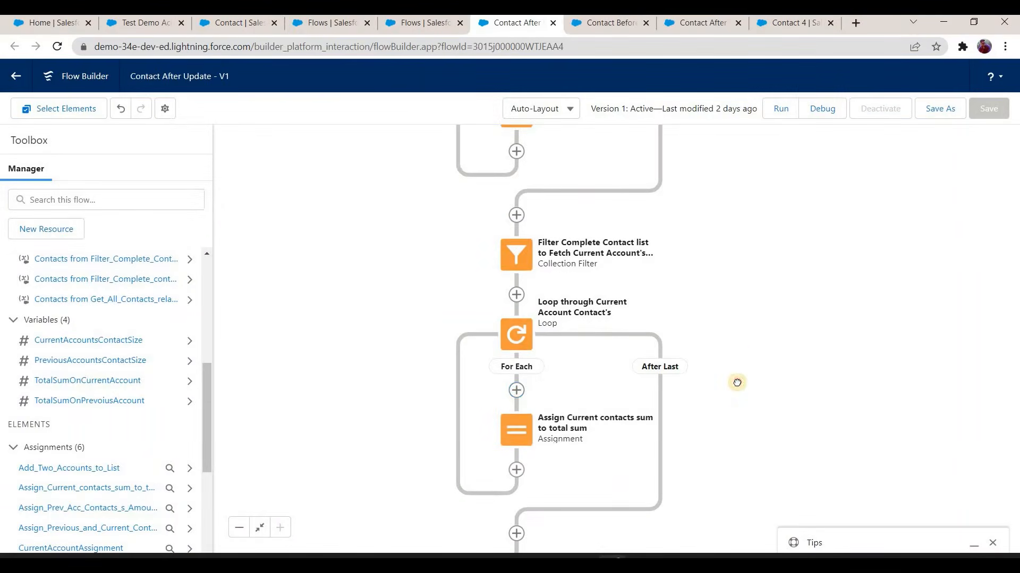
Step: Add a row to CurrentAccountAssignment that sets the Sum of Amount on All Contacts field of CurrentAccountRecordVariable
scroll(623, 397, "down", 3)
scroll(523, 443, "down", 2)
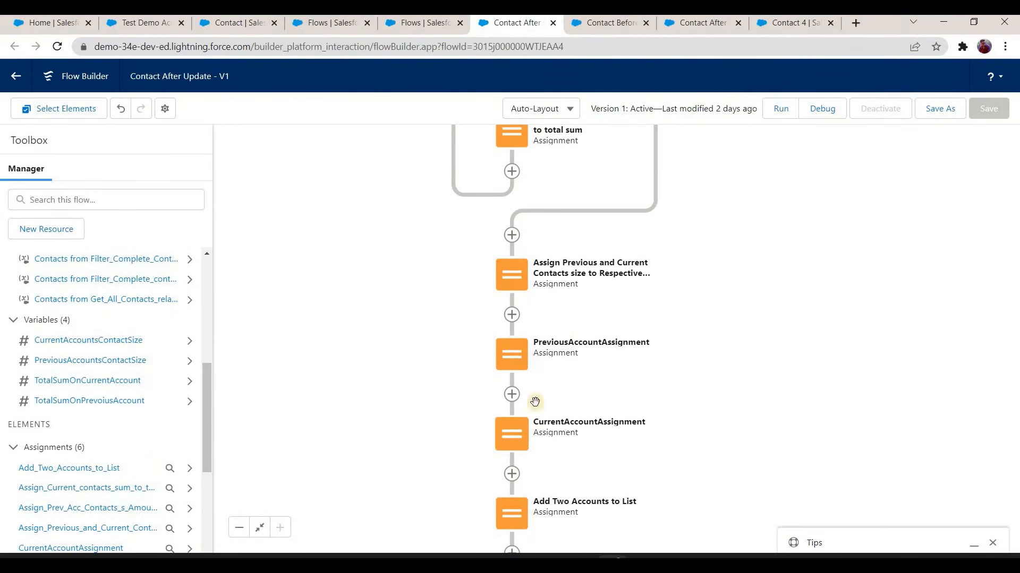
scroll(509, 393, "down", 1)
double_click(500, 392)
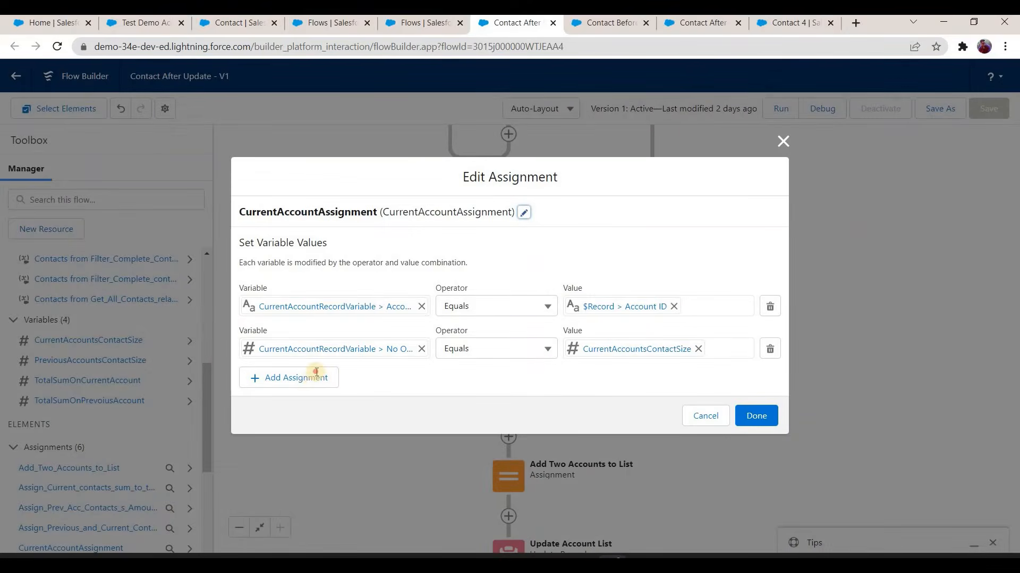
left_click(317, 377)
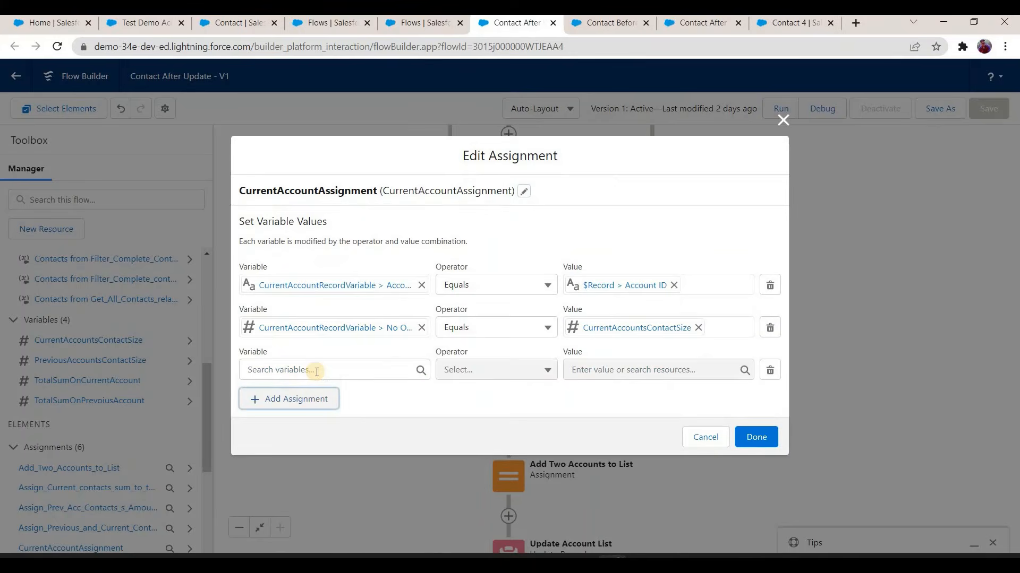
left_click(317, 372)
type("current")
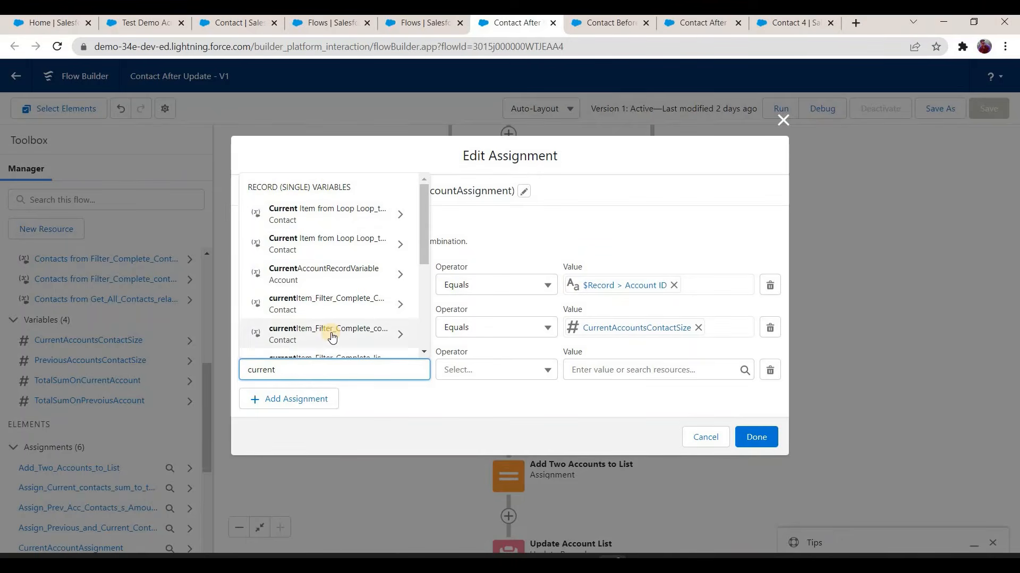
scroll(329, 324, "down", 3)
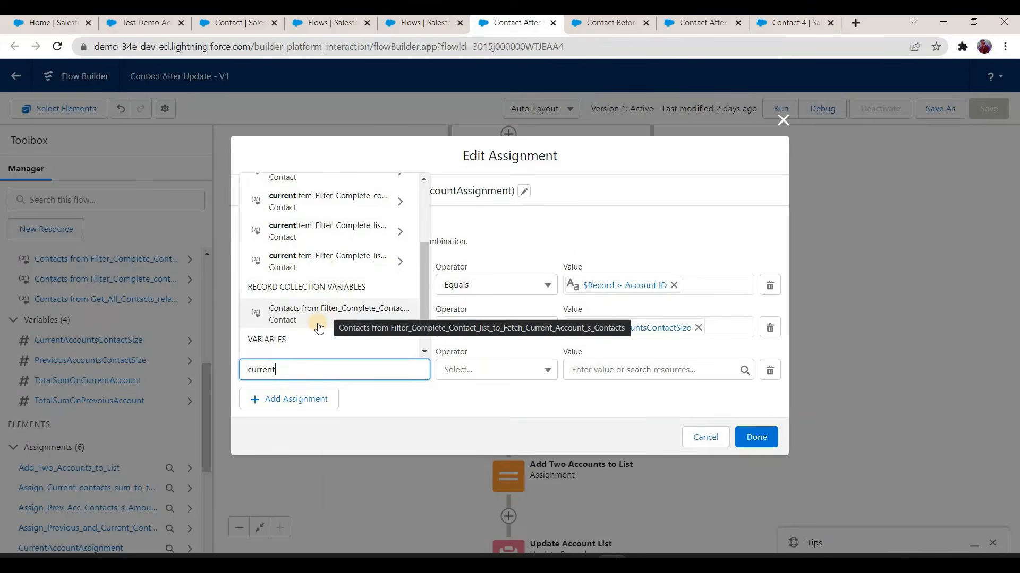
scroll(300, 278, "up", 3)
left_click(330, 273)
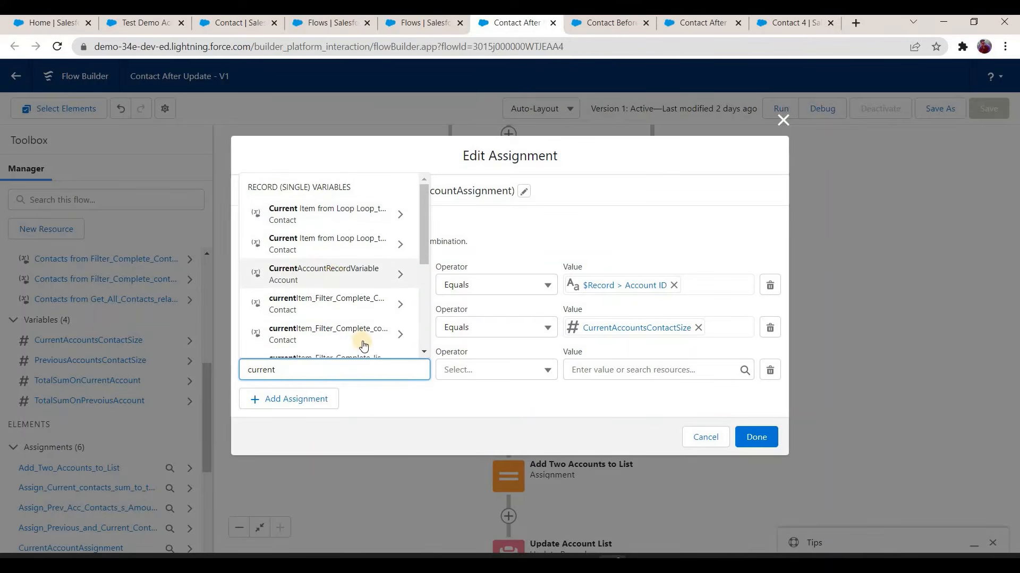
type("sum")
left_click(361, 343)
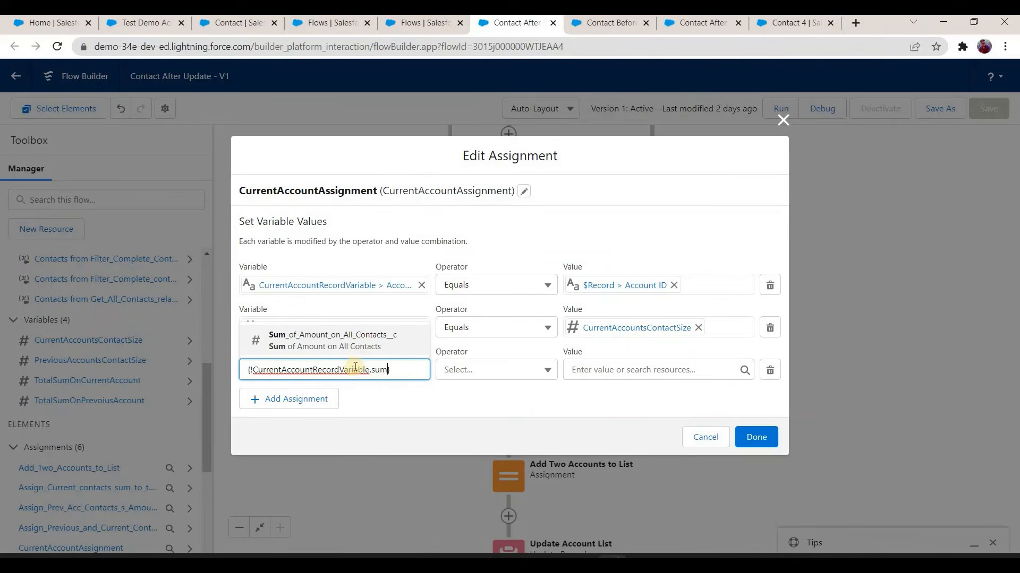
Step: Use TotalSumOnCurrentAccount as the new row's value and finish editing CurrentAccountAssignment
left_click(604, 370)
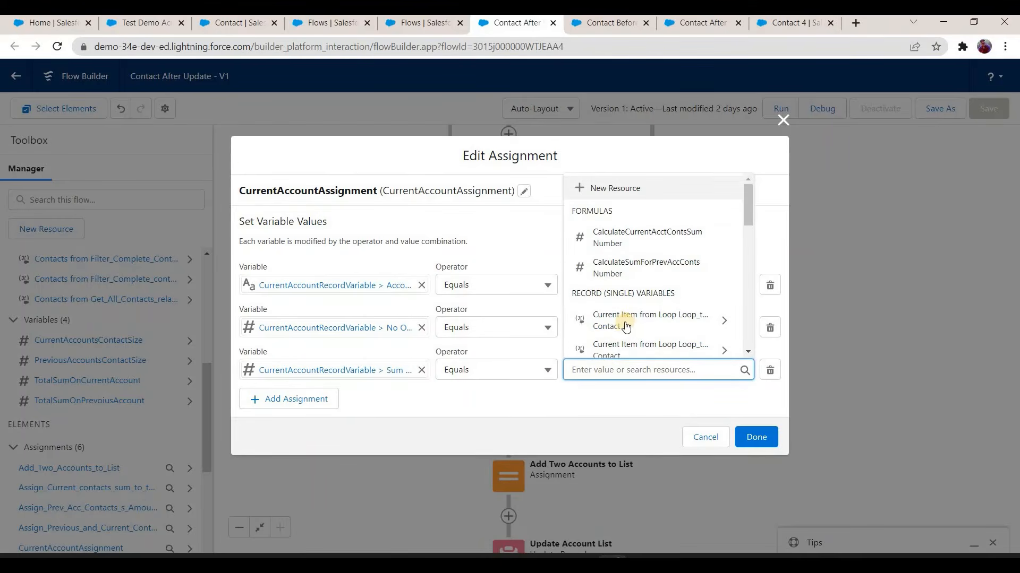
type("total")
left_click(659, 309)
left_click(546, 391)
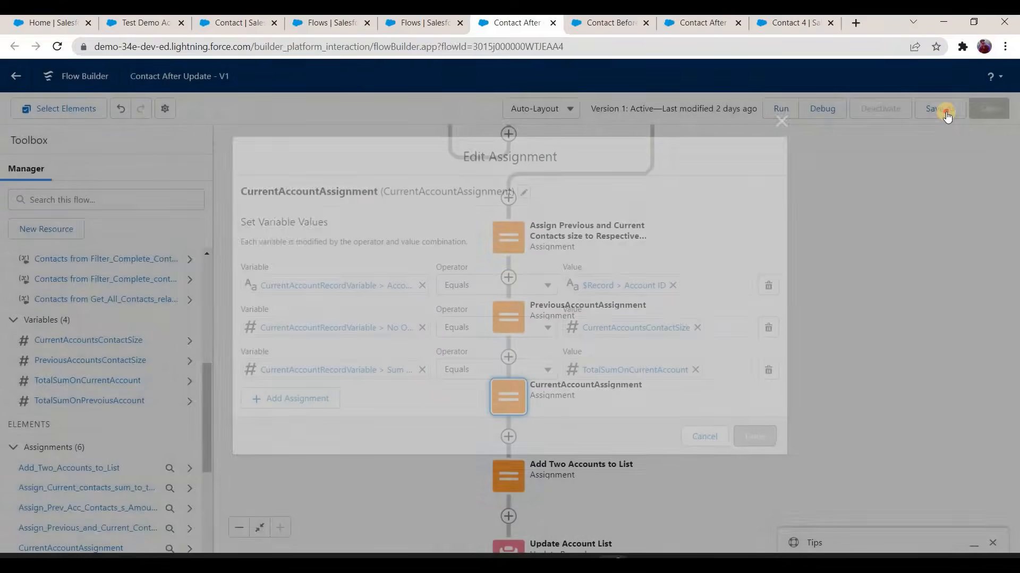
Step: Save the Contact After Update flow as a new version and activate it
left_click(943, 111)
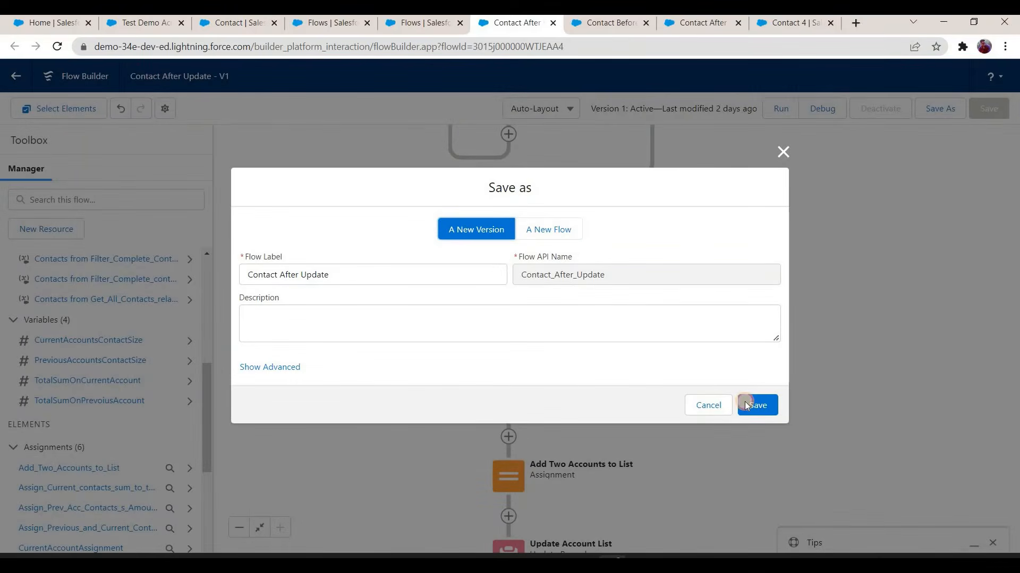
left_click(746, 405)
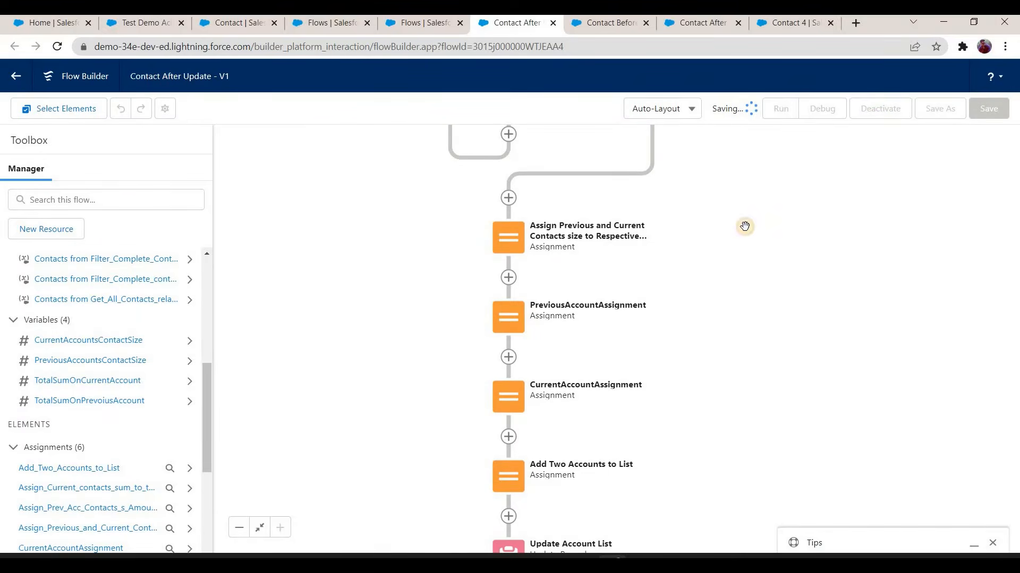
left_click(885, 110)
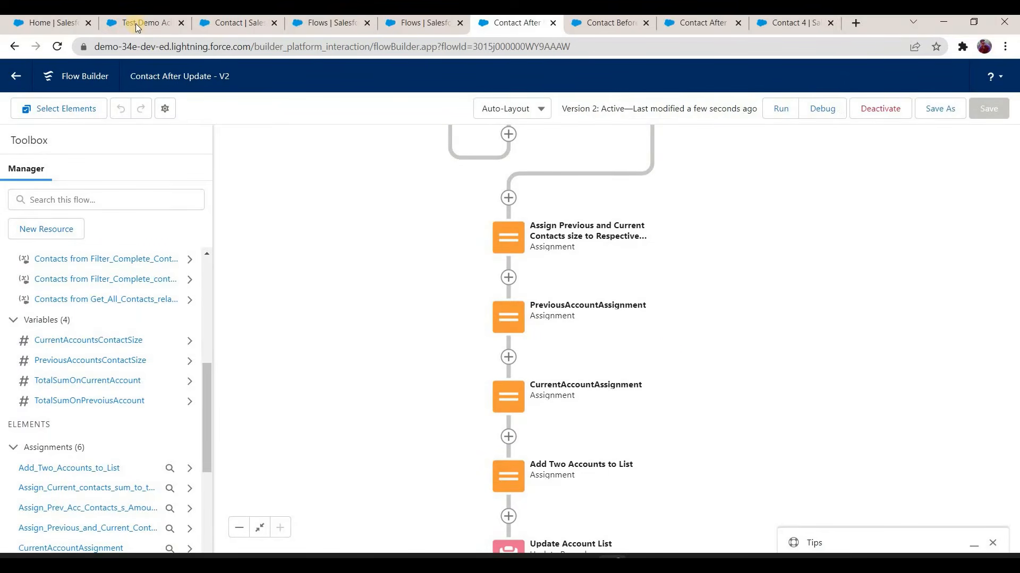
Step: Switch to the Sales app's accounts and create an account named Test Demo ACCOUNT A1
left_click(160, 23)
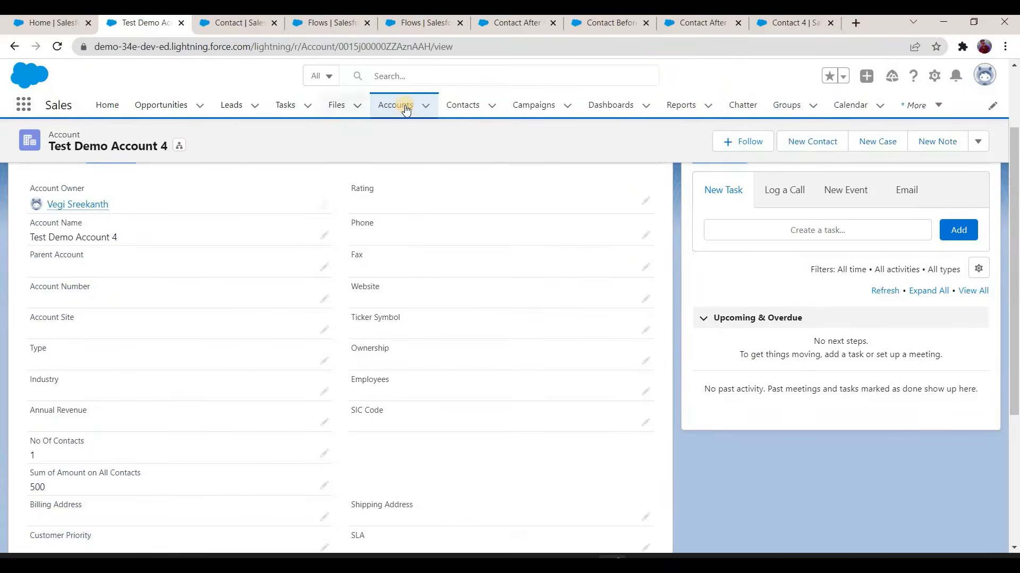
left_click(406, 109)
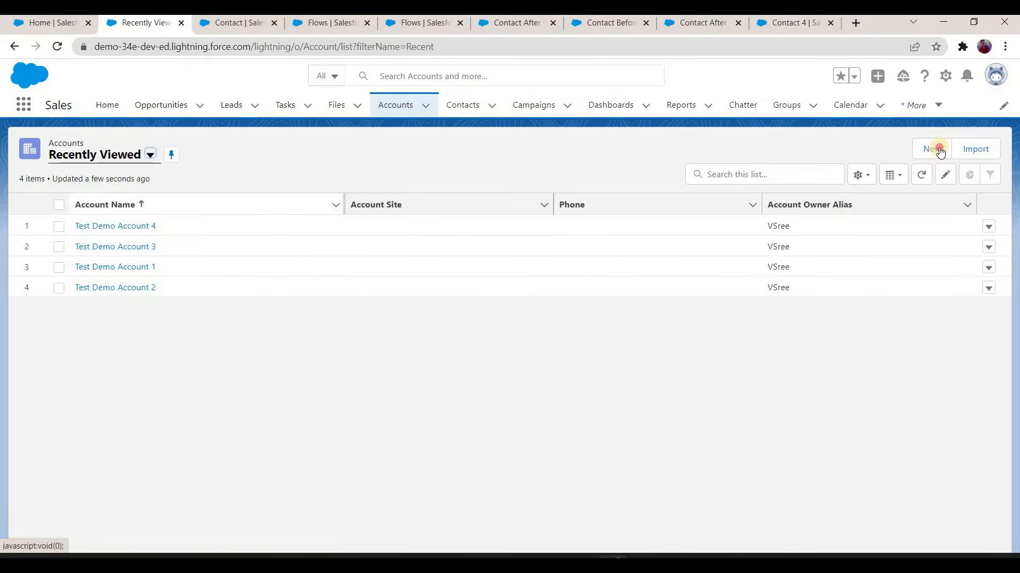
left_click(937, 150)
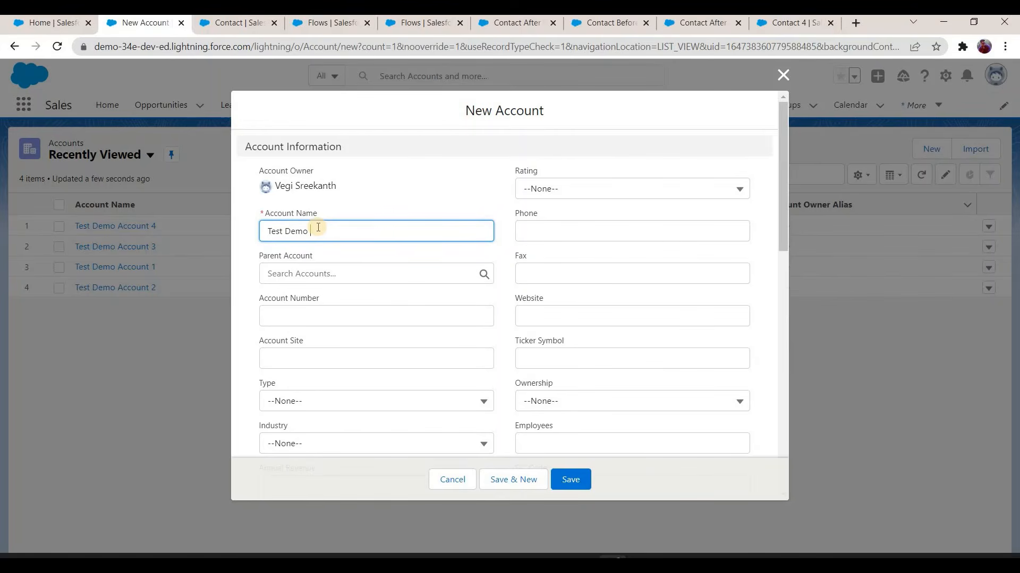
type("Test Demo ACCOUNT A1")
left_click(573, 480)
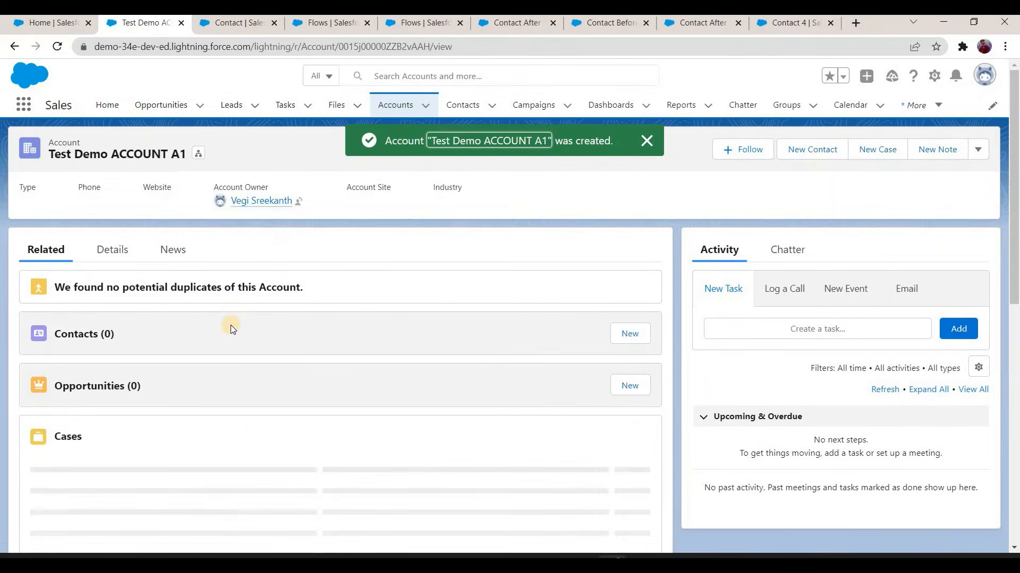
Step: Create a contact for Test Demo ACCOUNT A1 with salutation Mr., last name Contact D1 and an amount
left_click(630, 334)
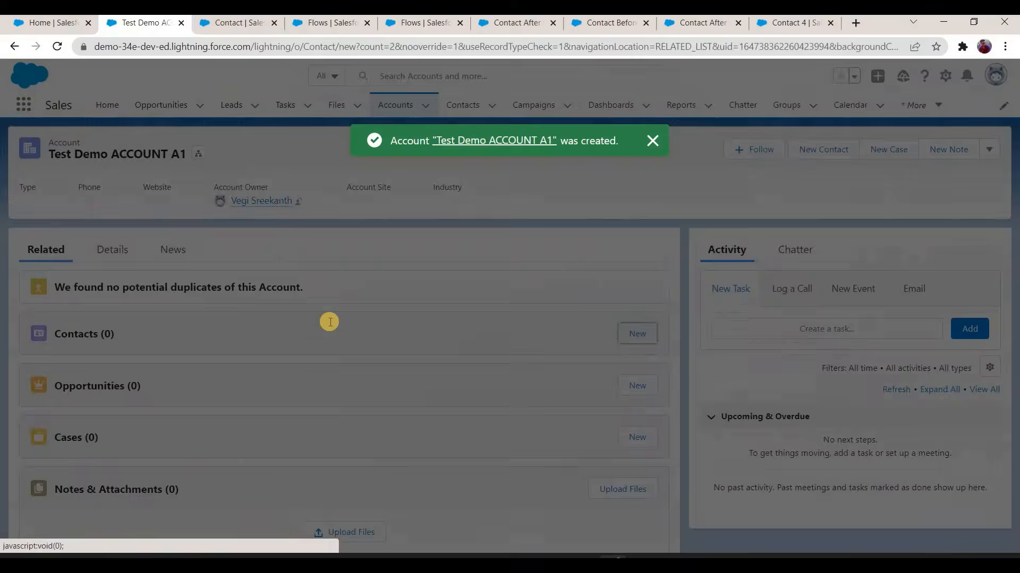
left_click(340, 246)
left_click(335, 296)
left_click(334, 322)
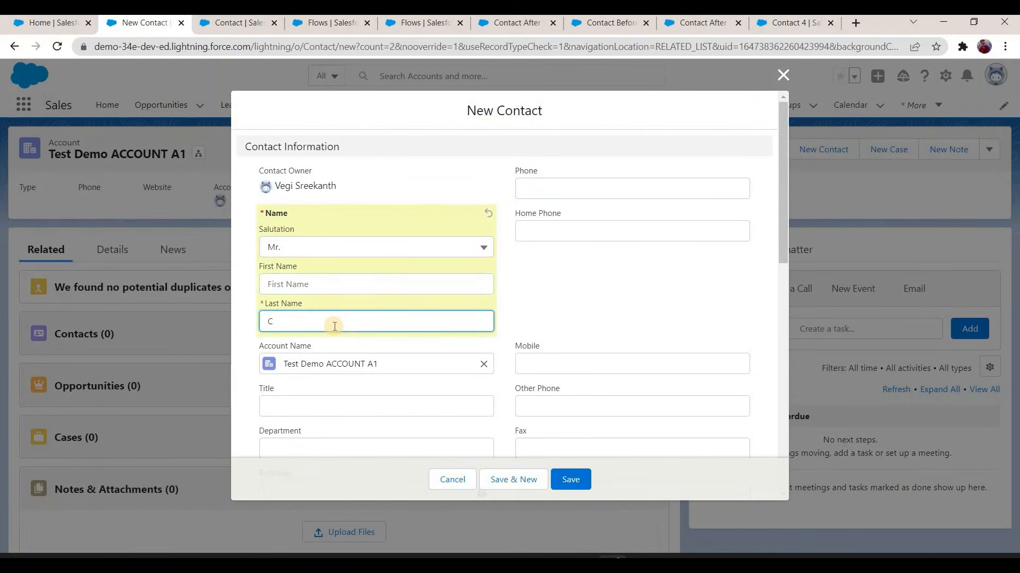
type("Contact 3")
scroll(338, 292, "down", 6)
left_click(339, 289)
type("100")
left_click(579, 481)
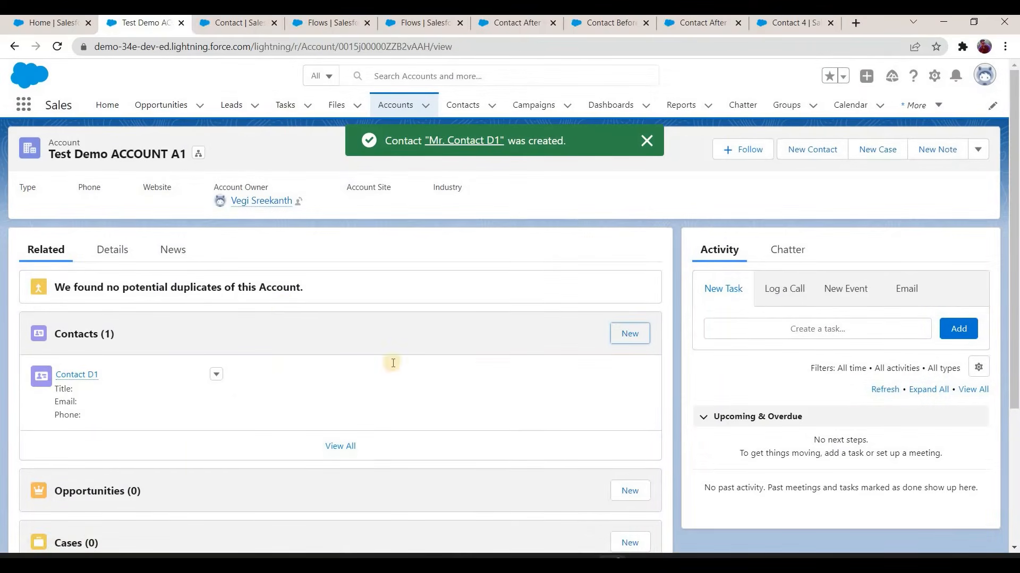
Step: Add a second contact to Test Demo ACCOUNT A1 with salutation Mr., last name Contact D2 and an amount
key("Return")
key("Tab")
key("Down")
key("Down")
key("Return")
left_click(311, 321)
type("Contac")
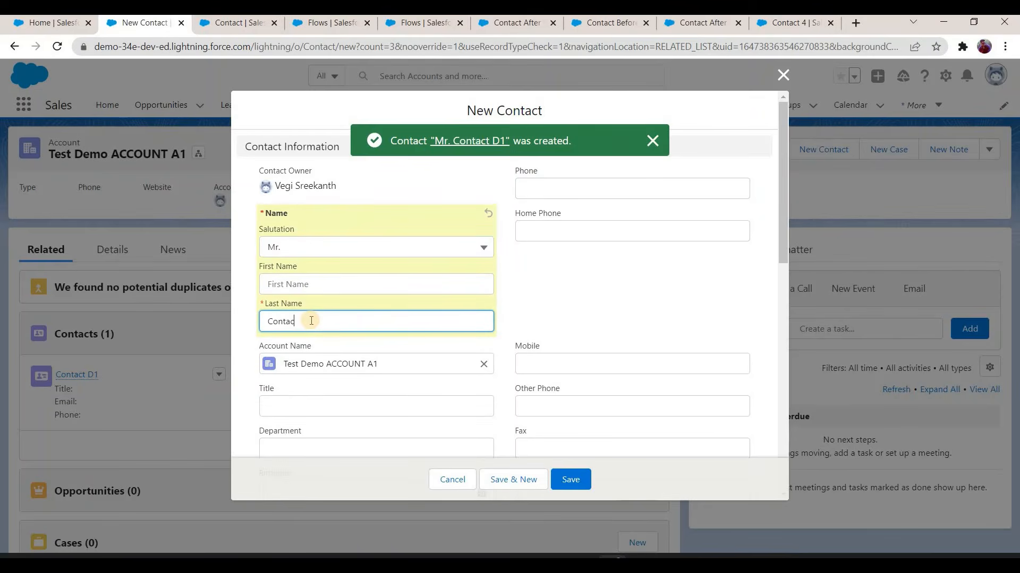
type("t D2")
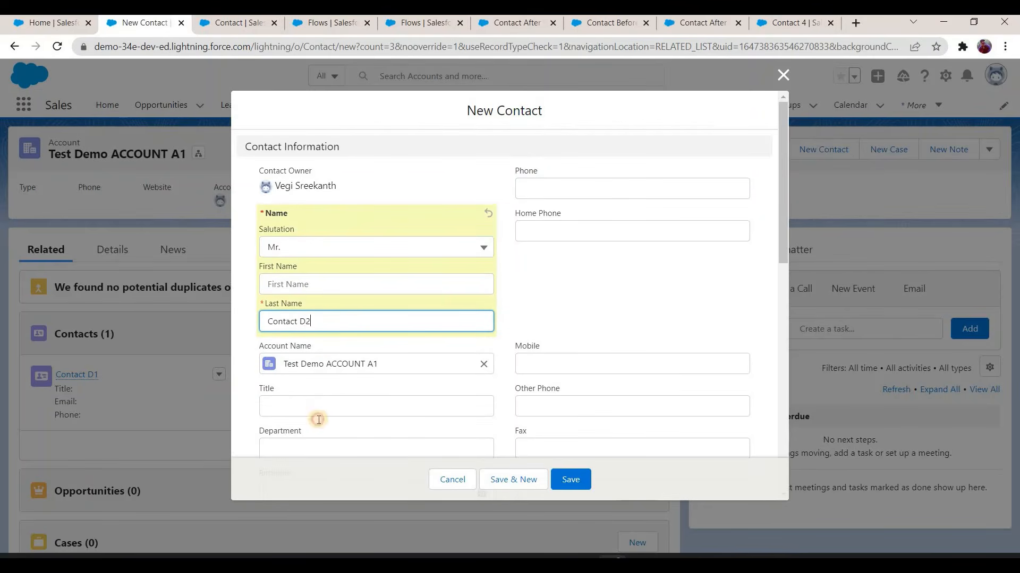
scroll(318, 419, "down", 4)
left_click(319, 419)
left_click(586, 488)
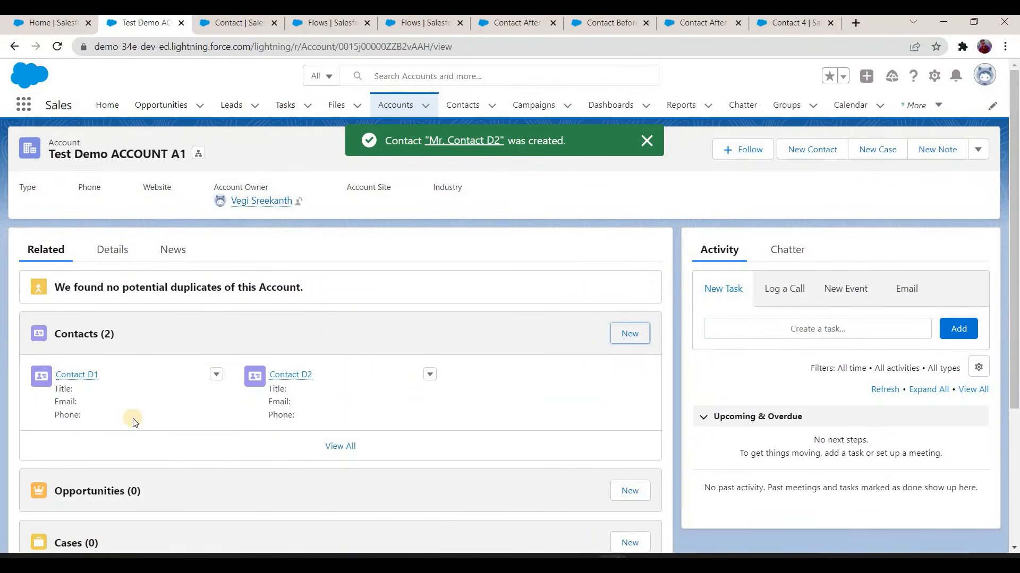
Step: Examine No Of Contacts and Sum of Amount on All Contacts in Test Demo ACCOUNT A1's details
left_click(112, 250)
scroll(67, 425, "down", 2)
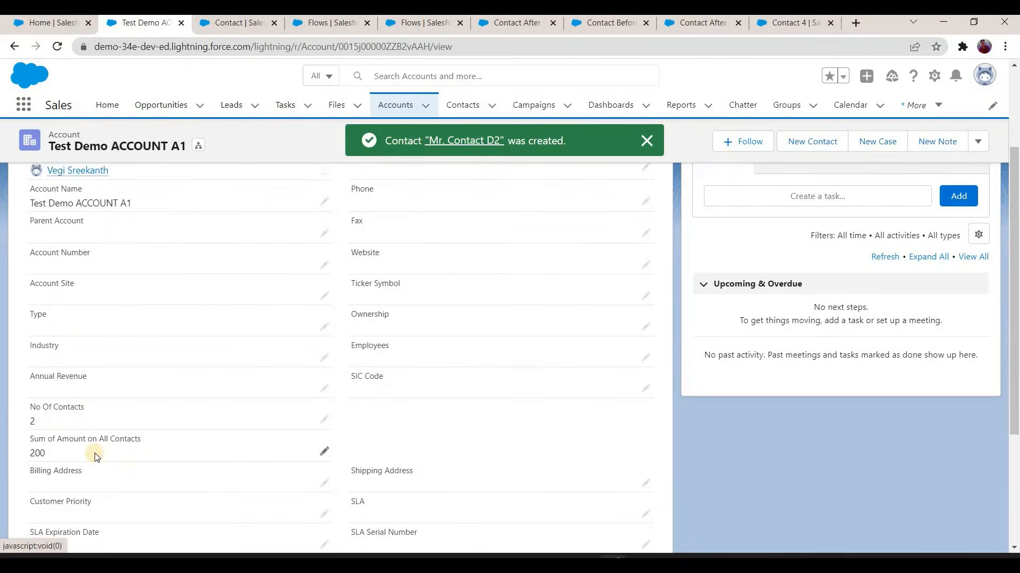
right_click(226, 24)
left_click(235, 34)
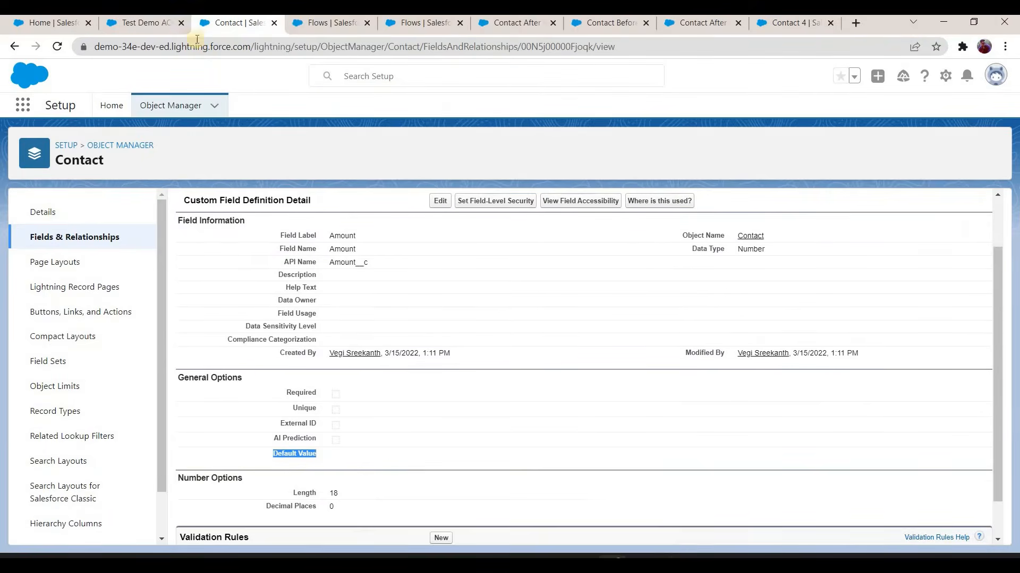
key("ctrl+shift+Tab")
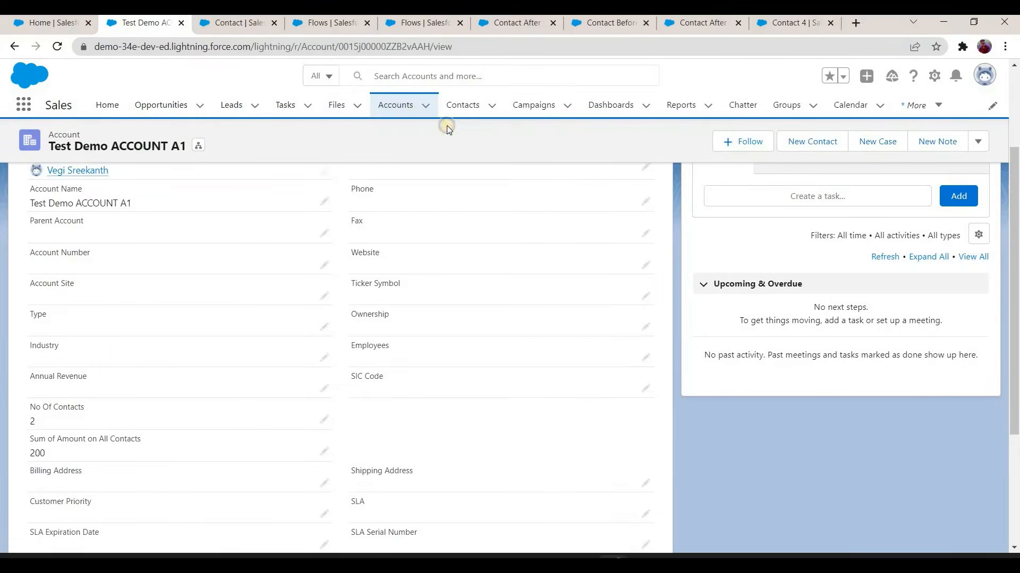
Step: Open the accounts list in a separate browser tab and create an account named Test demo Account A2
right_click(396, 109)
left_click(430, 119)
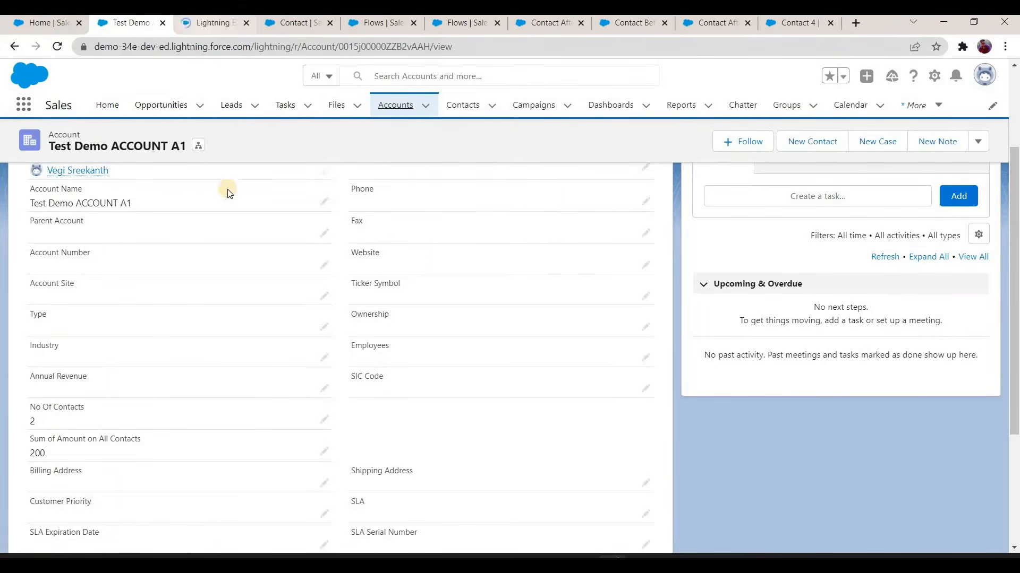
key("ctrl+Tab")
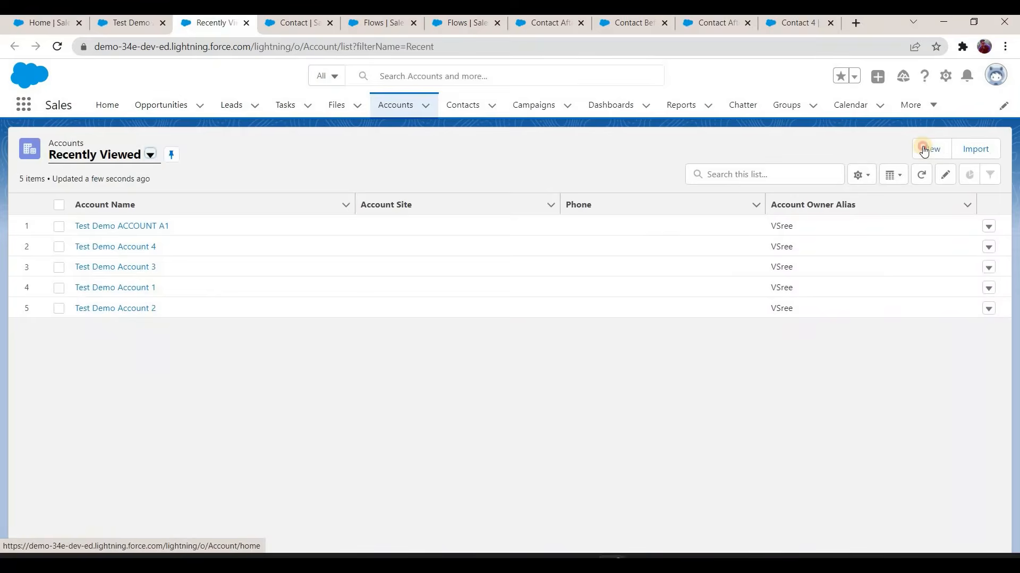
left_click(924, 150)
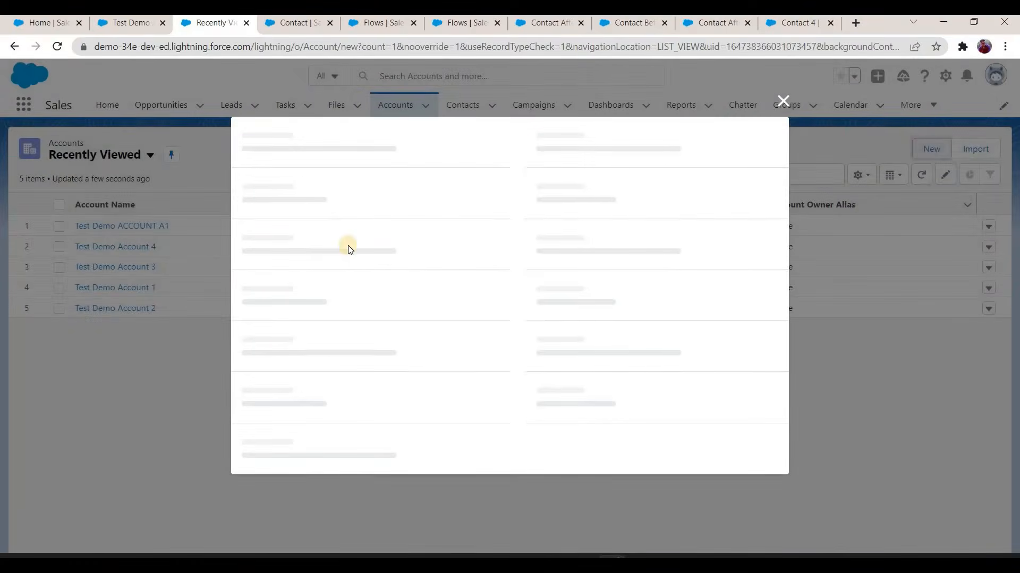
left_click(339, 233)
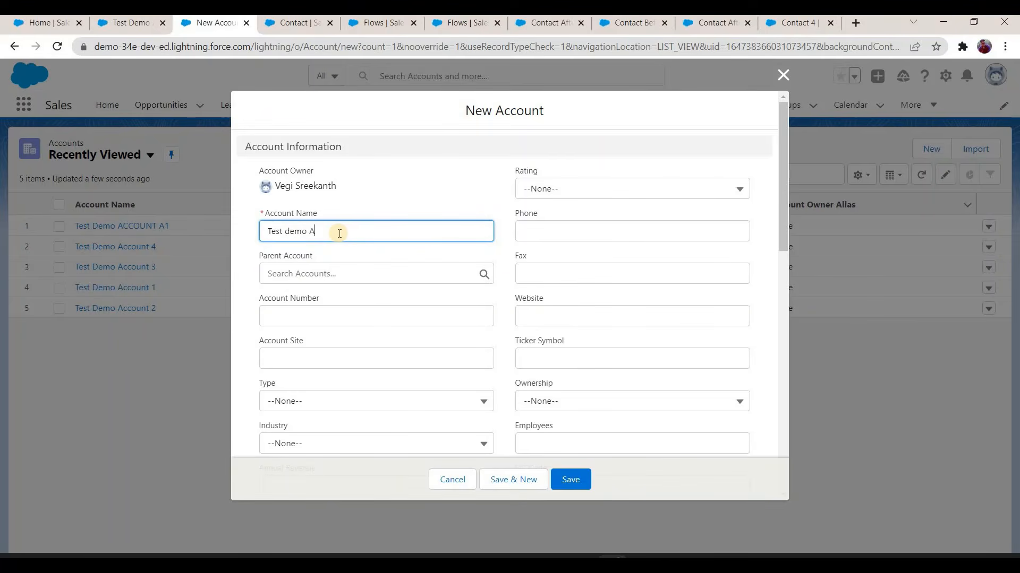
type("Test demo Account A2")
key("Return")
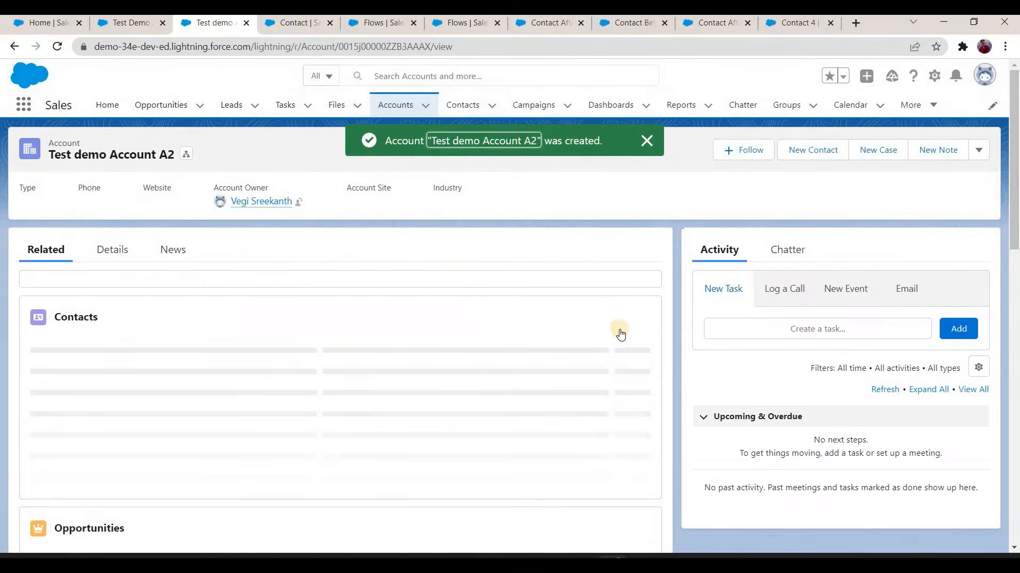
Step: Create a contact for Test demo Account A2 with salutation Mr., last name Contact E1 and an amount
left_click(620, 335)
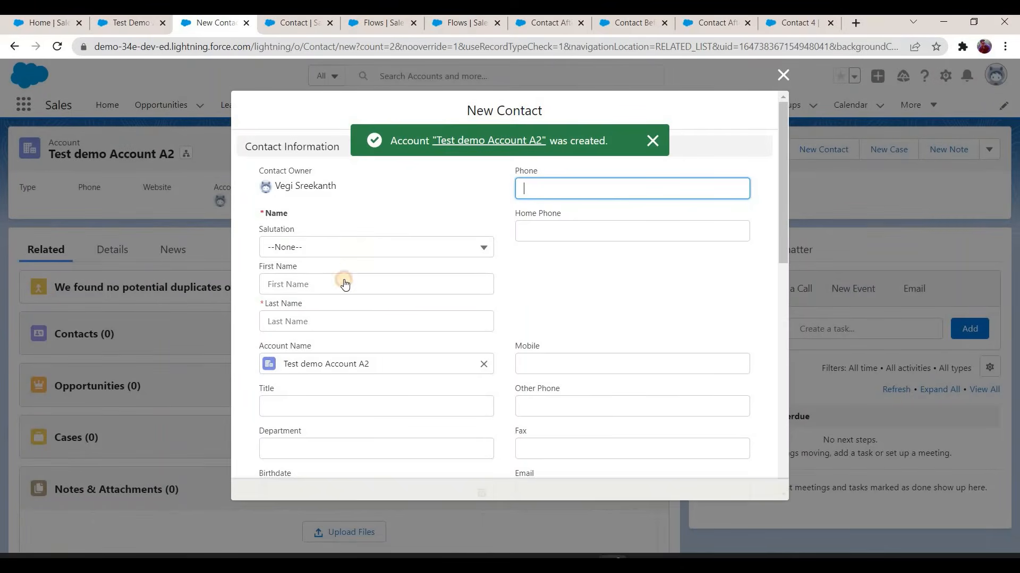
left_click(318, 312)
key("Return")
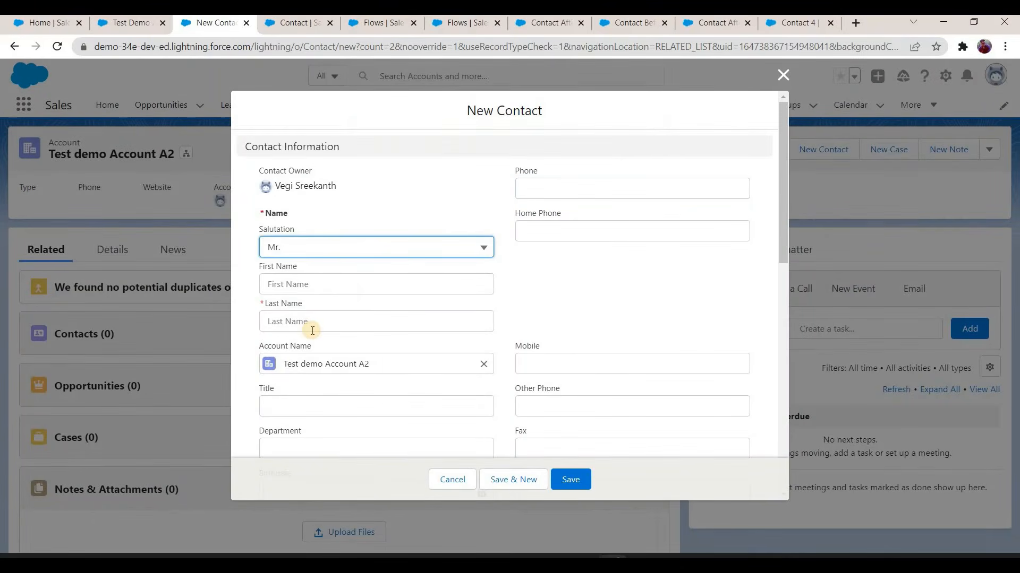
left_click(312, 324)
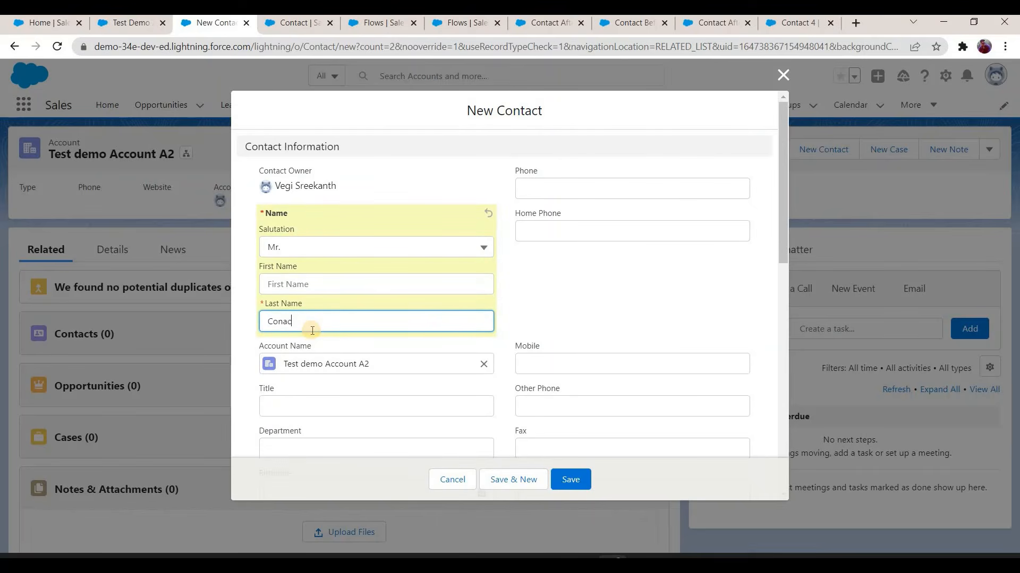
type("Contact E1")
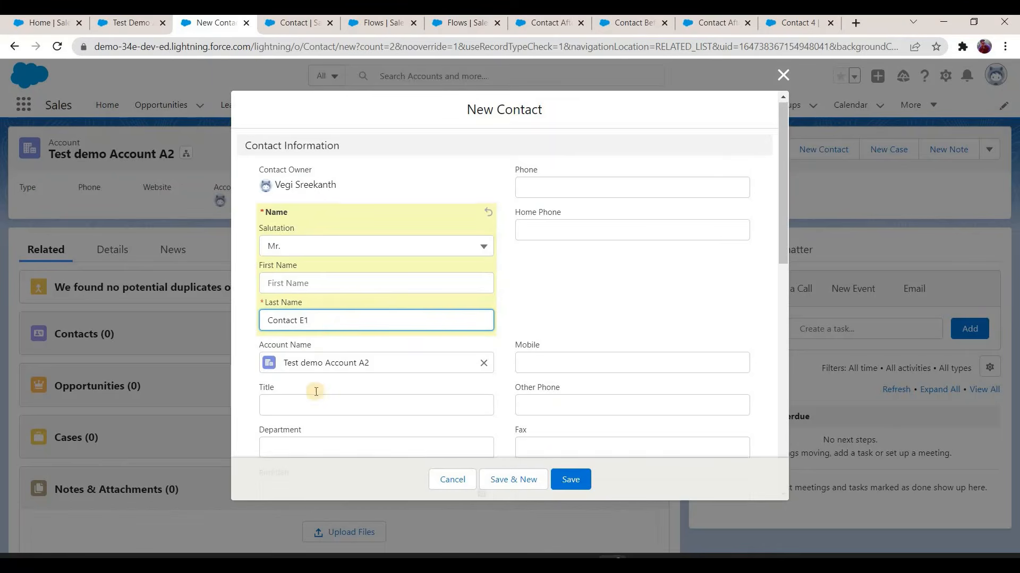
scroll(321, 396, "down", 4)
scroll(308, 362, "down", 1)
left_click(305, 355)
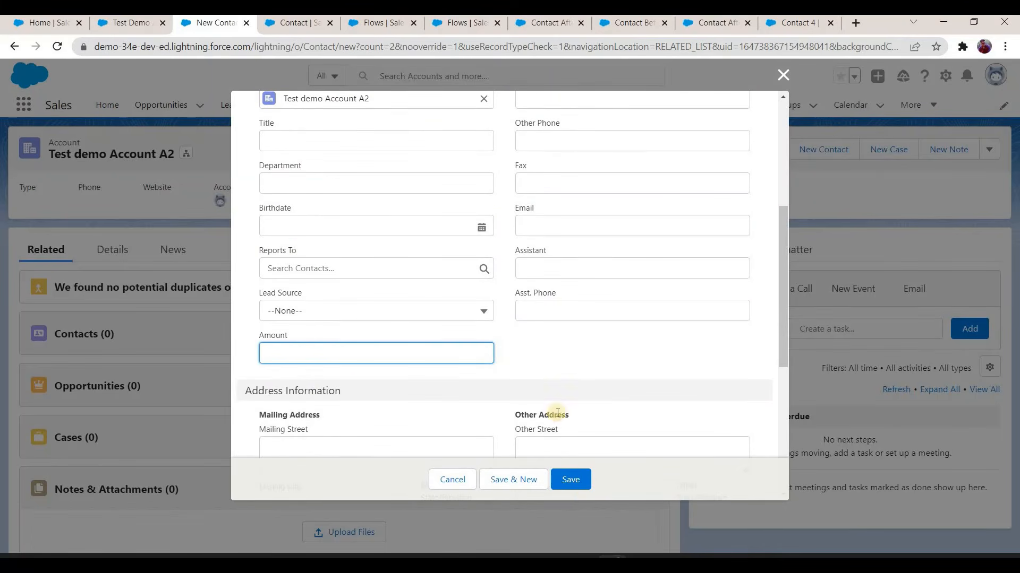
key("Return")
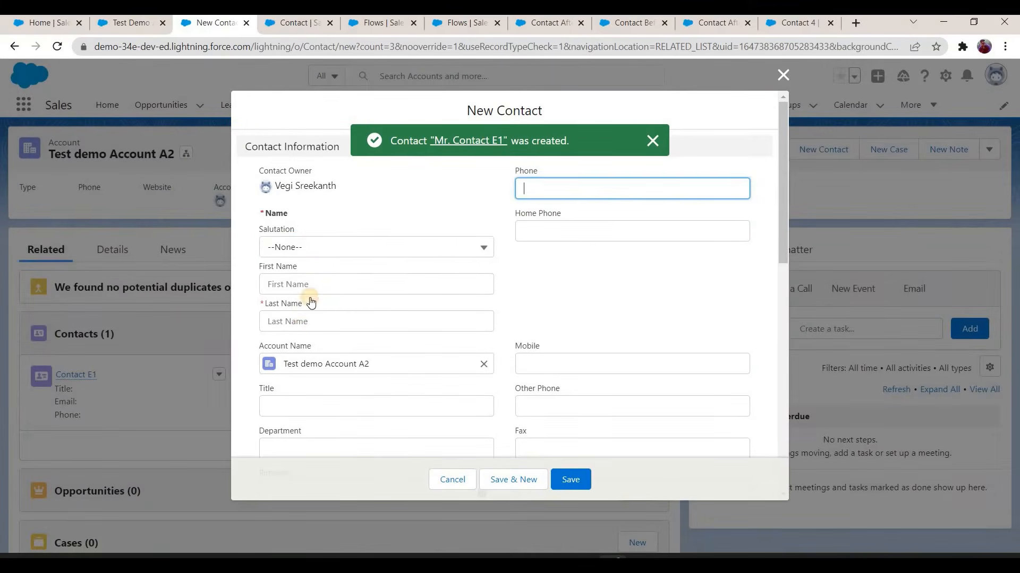
Step: Add a second contact to Test demo Account A2 with salutation Mr., last name Contact E2 and amount 100
left_click(302, 329)
key("Tab")
key("Down")
key("Down")
key("Return")
key("Tab")
key("Tab")
type("Contact")
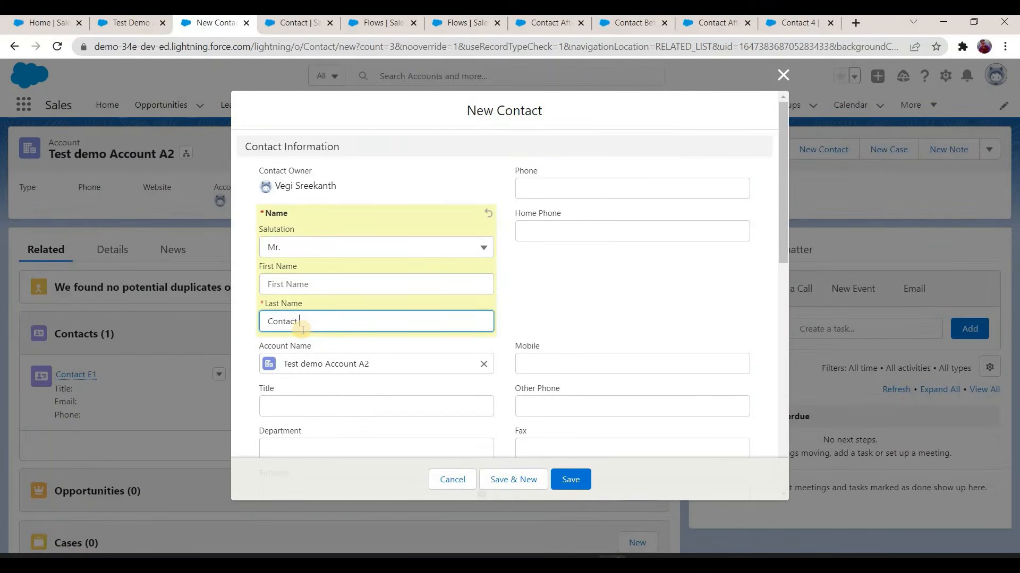
scroll(329, 352, "down", 5)
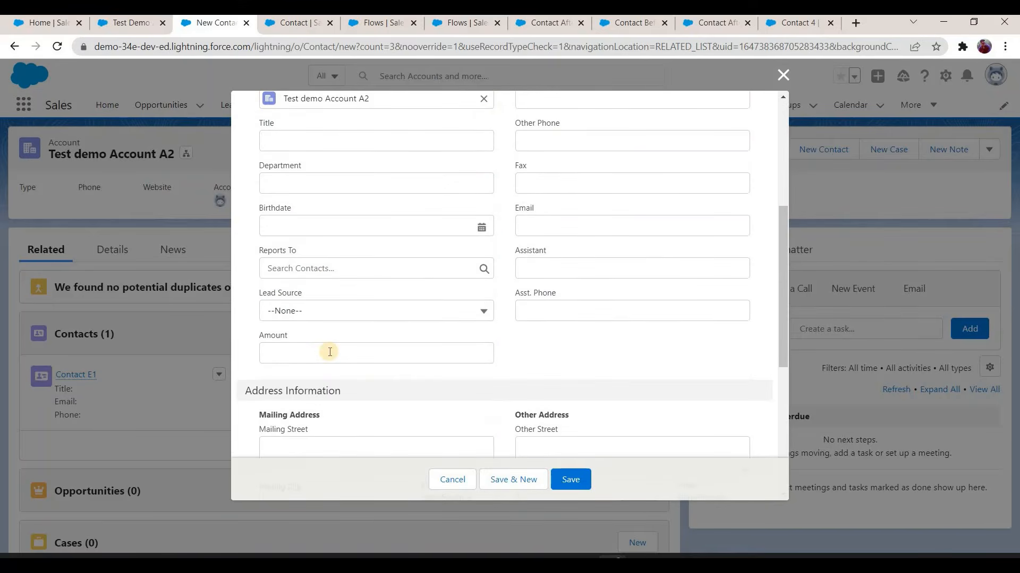
left_click(329, 352)
type("1")
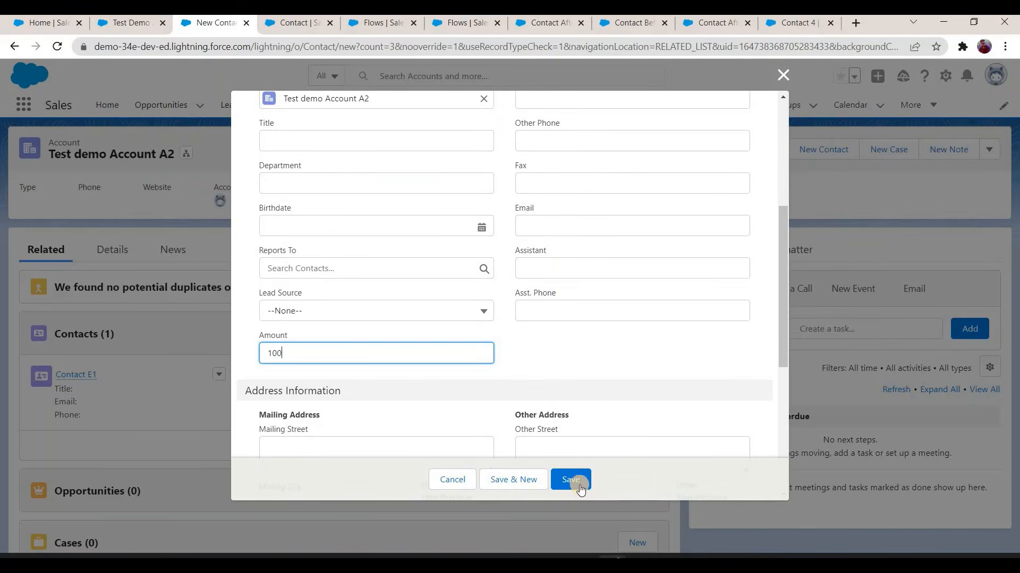
type("00")
key("Return")
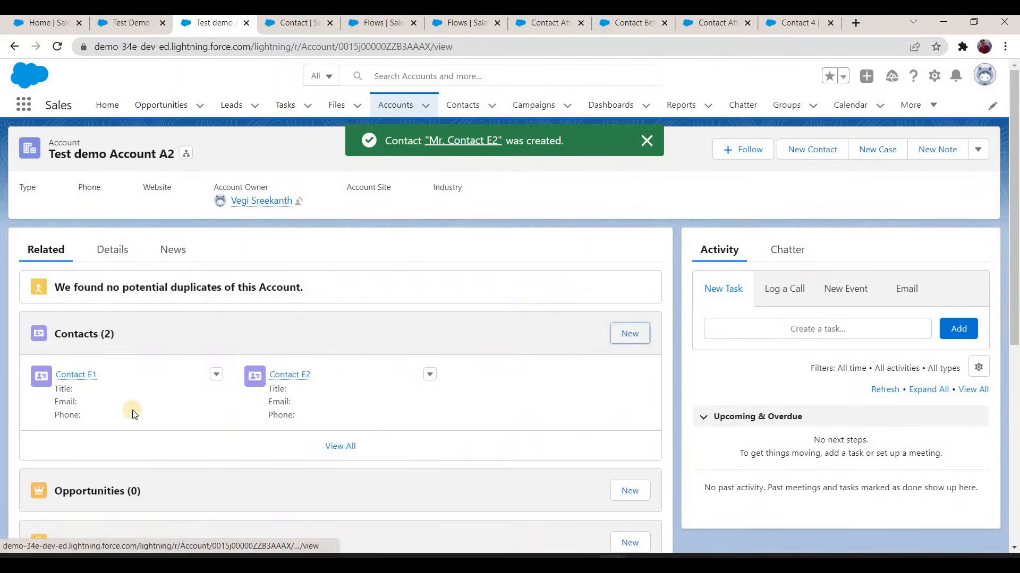
Step: Compare the contact counts and amount sums of Test demo Account A2 and Test Demo ACCOUNT A1, and review A1's related contacts
left_click(112, 250)
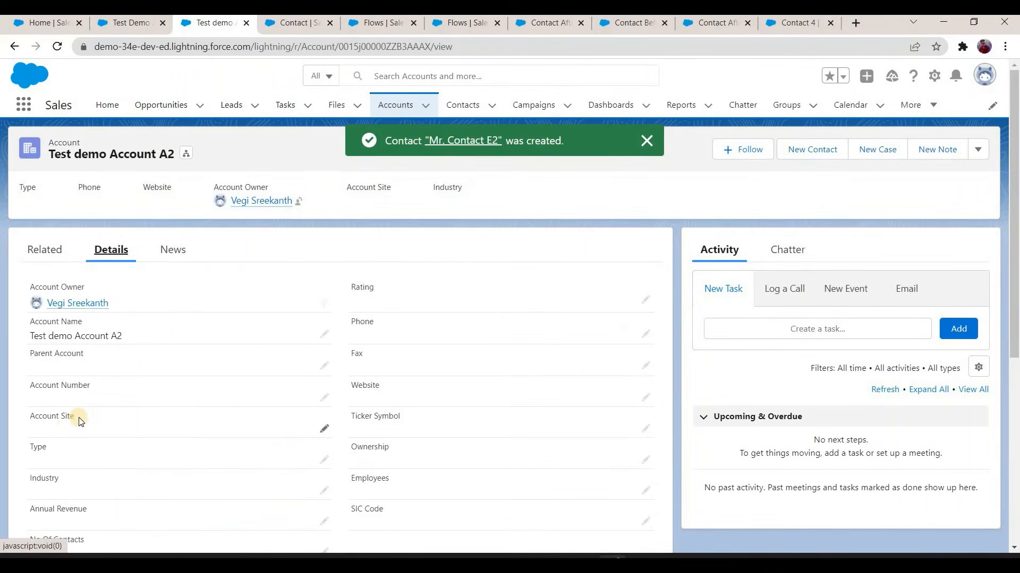
scroll(48, 406, "down", 2)
left_click(133, 20)
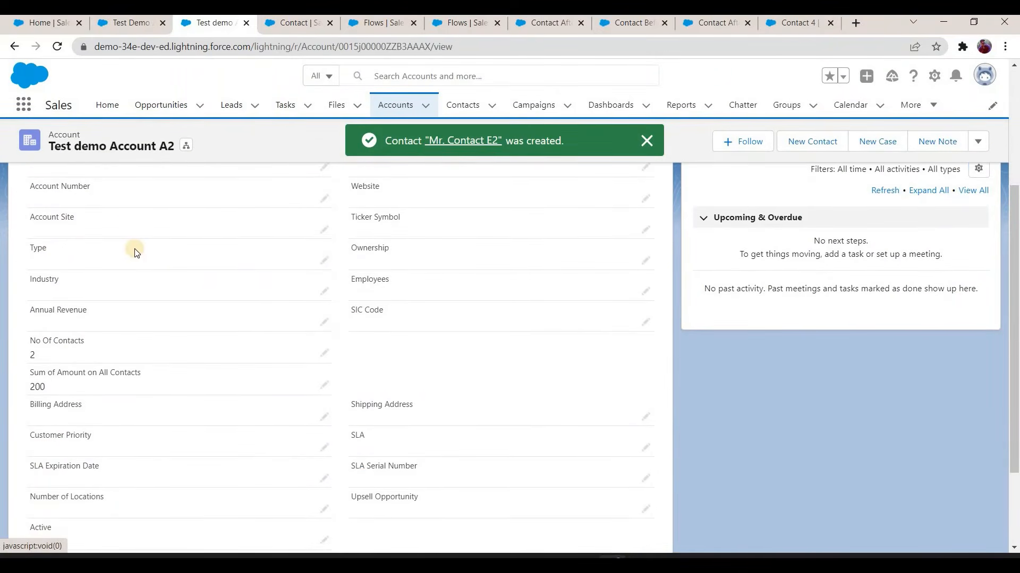
scroll(60, 399, "down", 1)
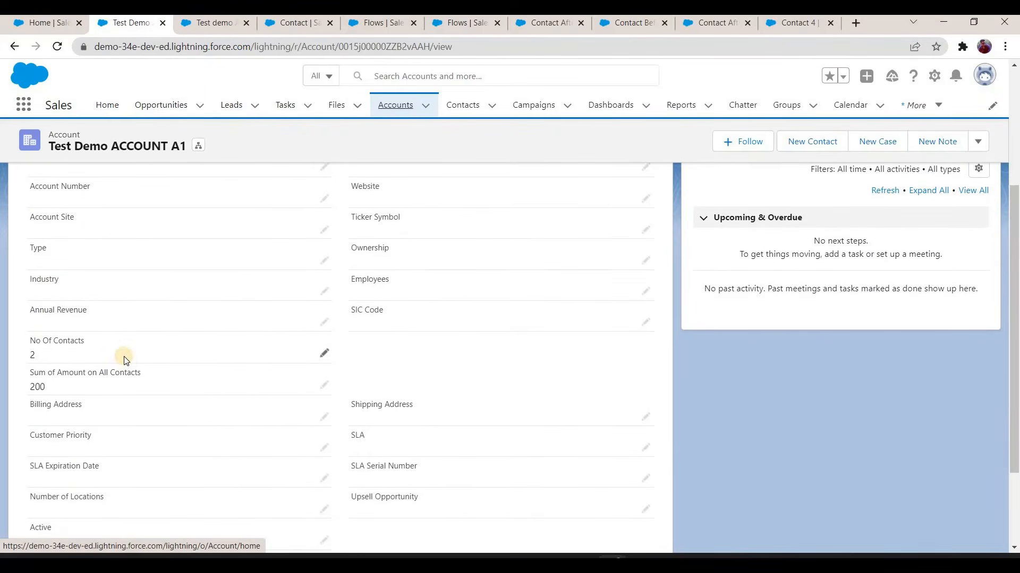
scroll(119, 380, "up", 3)
left_click(44, 248)
scroll(318, 298, "down", 1)
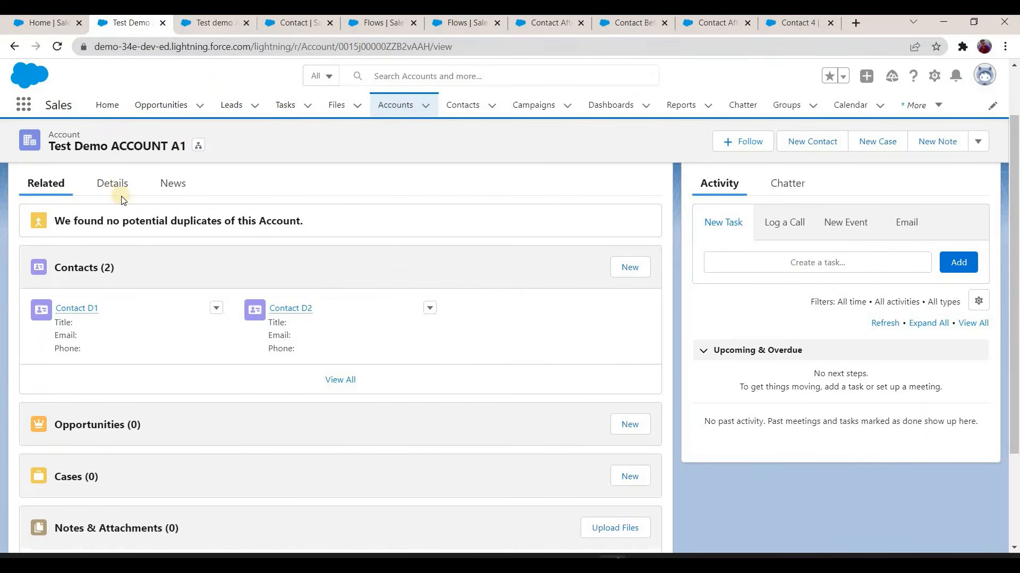
key("ctrl+Tab")
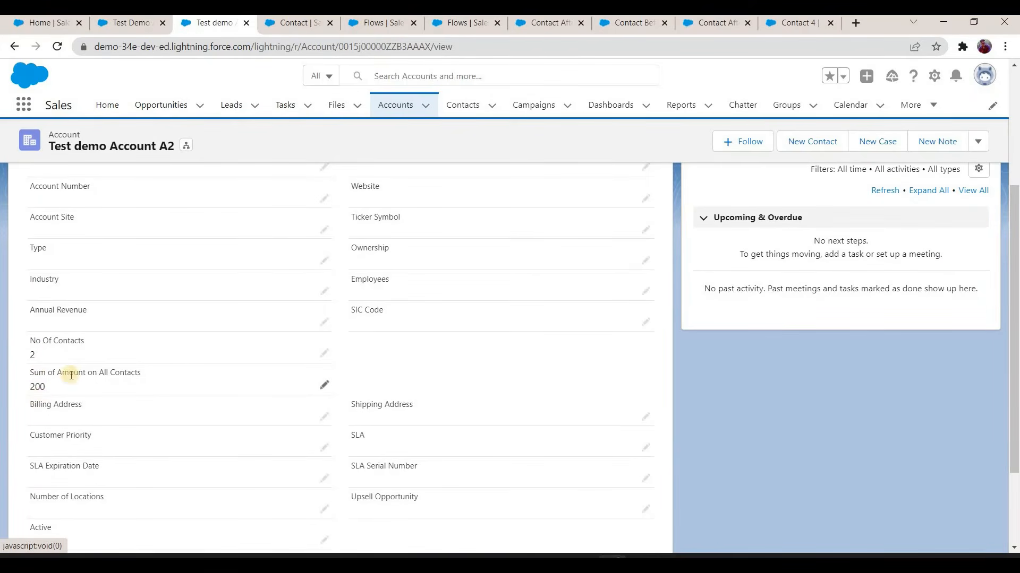
key("ctrl+shift+Tab")
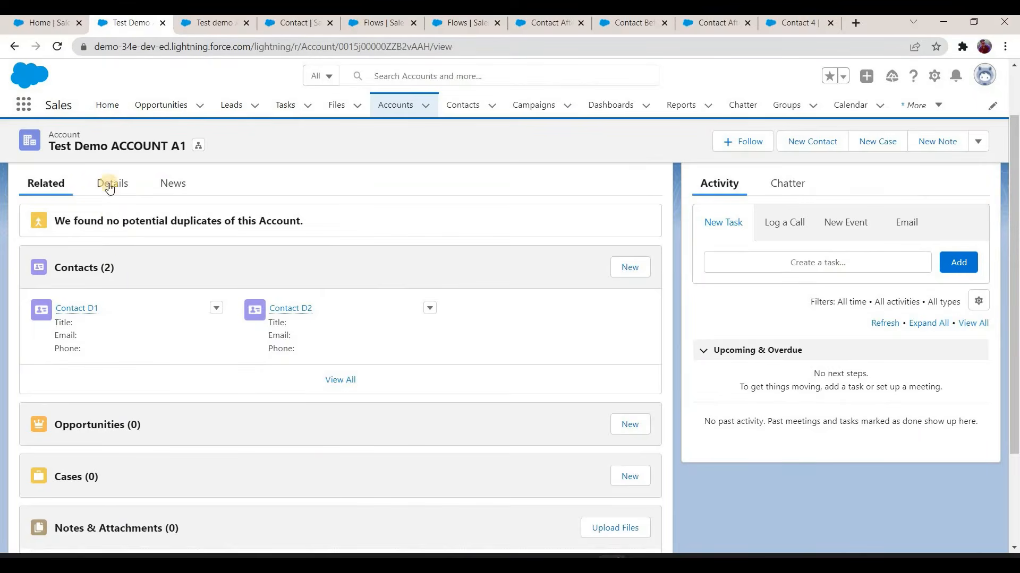
left_click(112, 184)
scroll(39, 347, "down", 2)
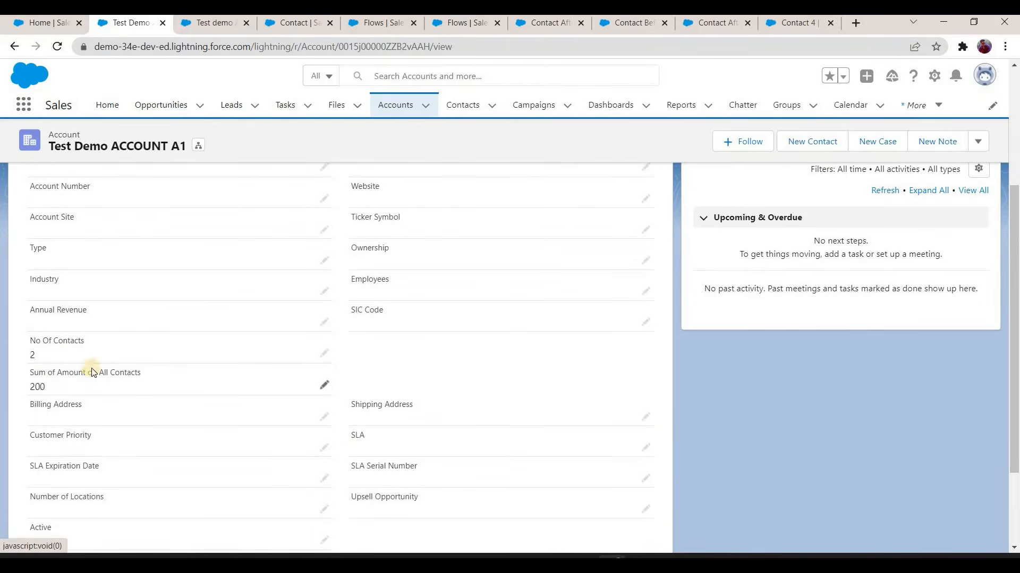
scroll(50, 245, "up", 3)
Step: Move Contact D2 from Test Demo ACCOUNT A1 to Test demo Account A2 by changing its account name, and save it
left_click(47, 247)
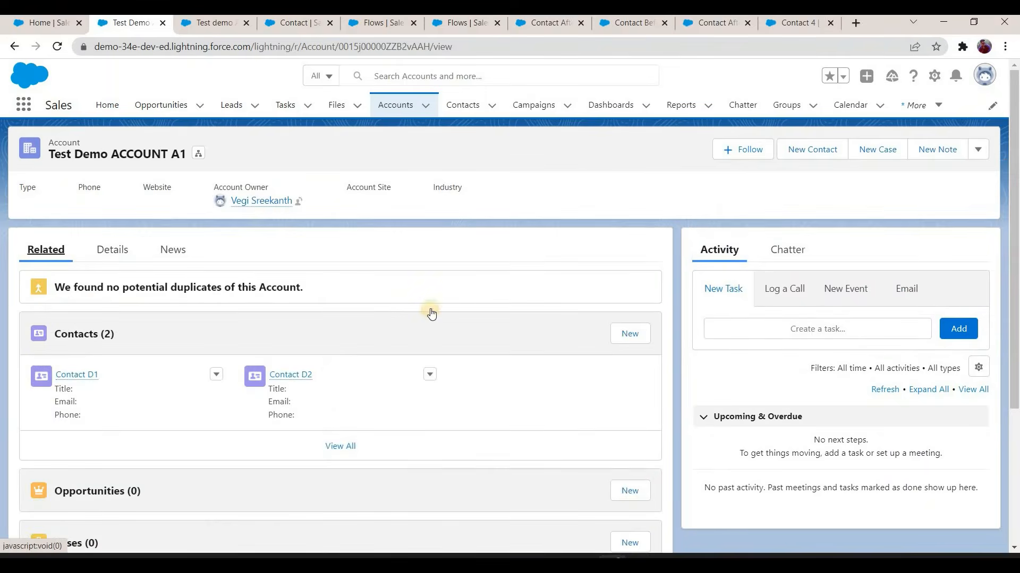
scroll(431, 317, "down", 1)
left_click(429, 309)
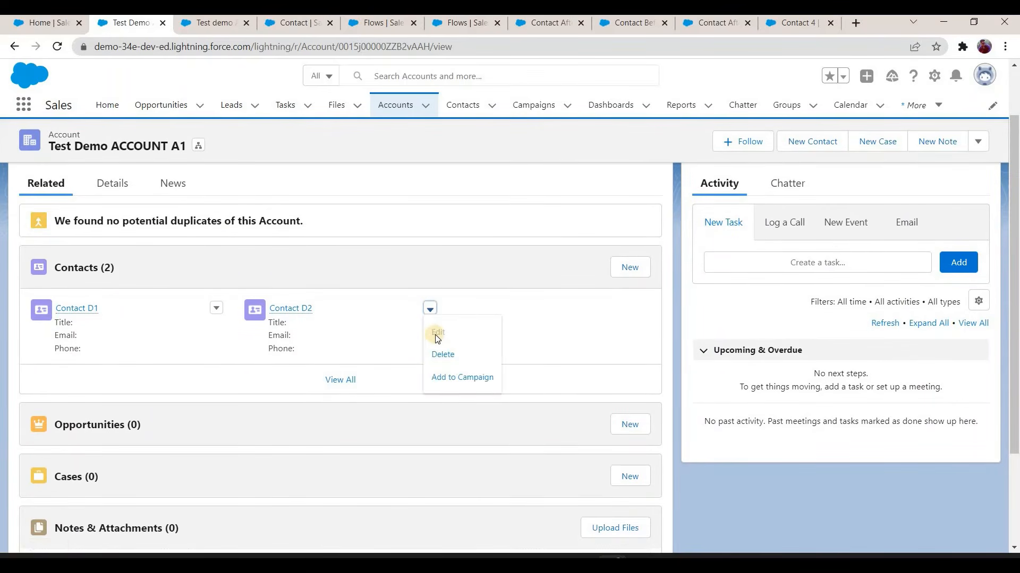
left_click(437, 332)
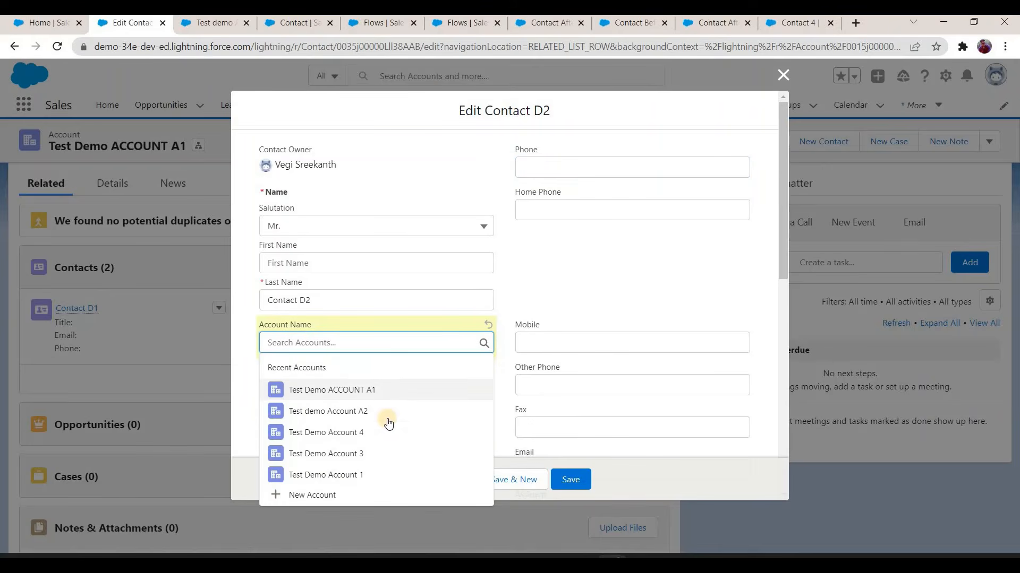
left_click(380, 410)
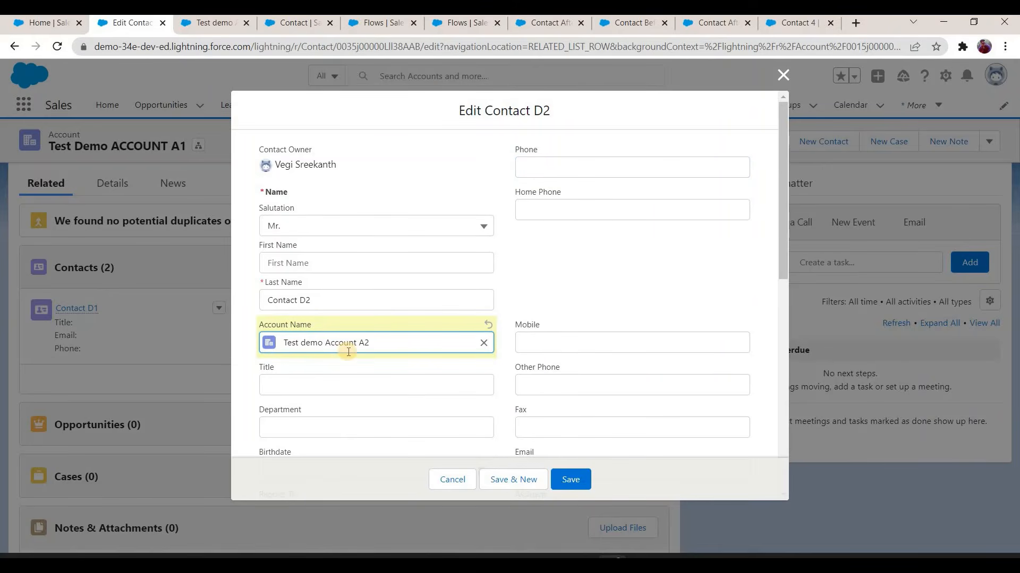
left_click(565, 481)
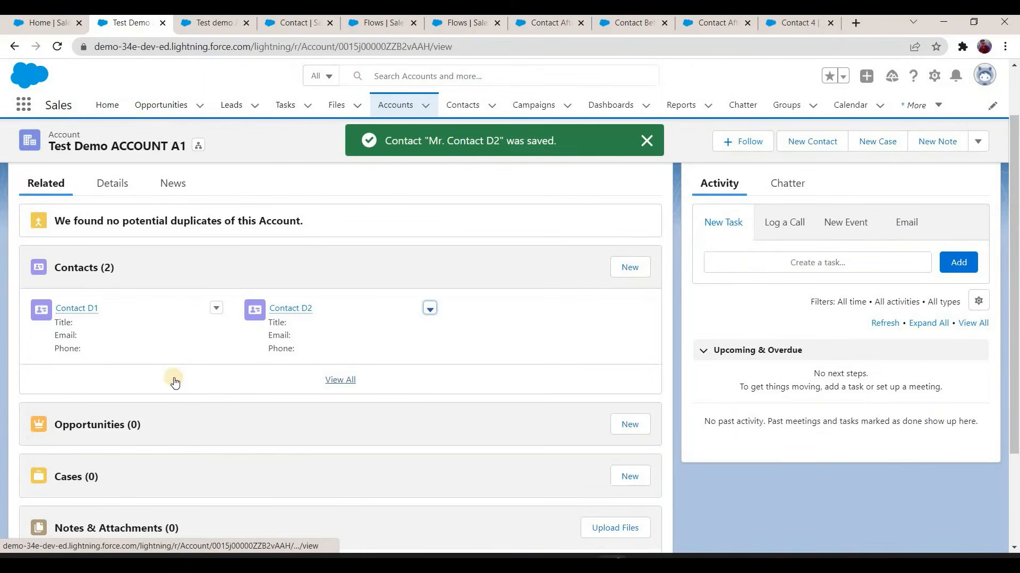
Step: Reload Test Demo ACCOUNT A1 and check its number of contacts and sum of amount on all contacts
left_click(59, 50)
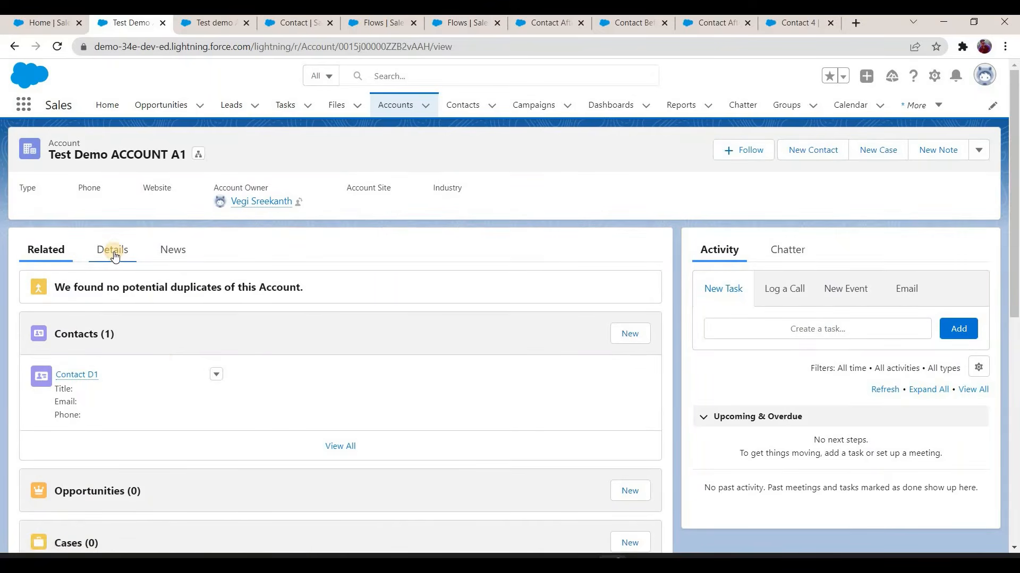
left_click(114, 252)
scroll(47, 350, "down", 3)
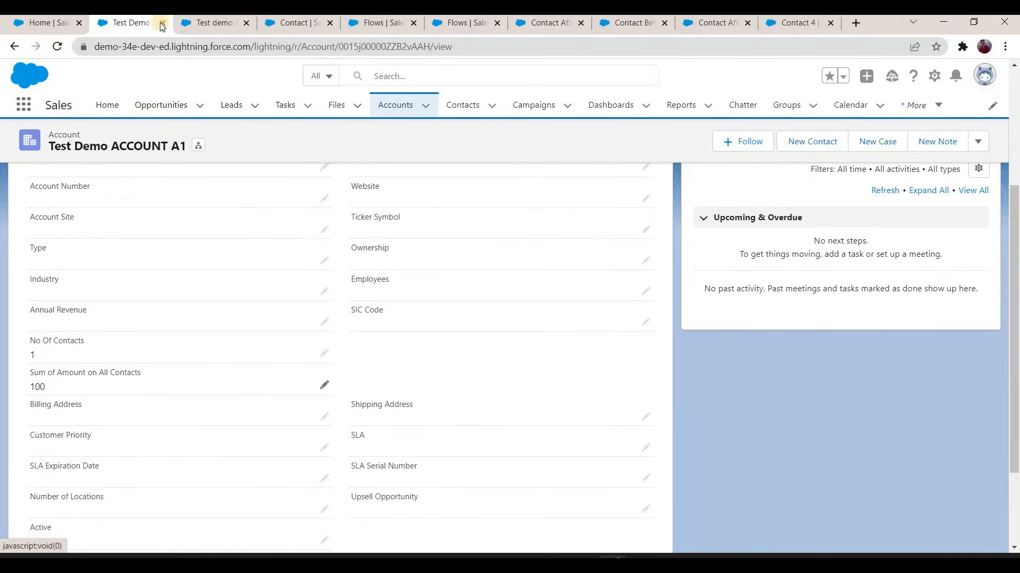
Step: Reload Test demo Account A2 and check its related contacts, number of contacts and sum of contact amounts
left_click(212, 26)
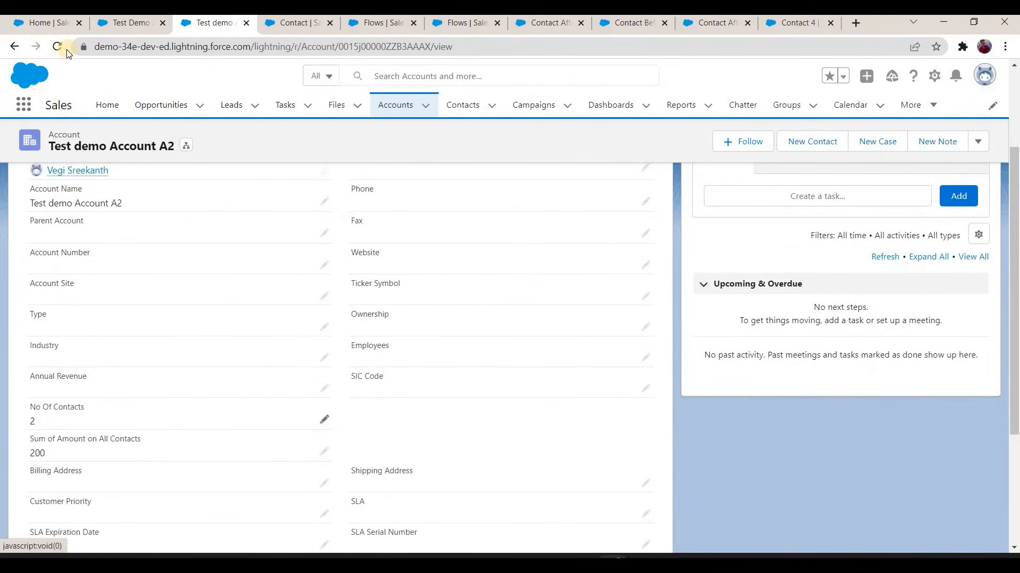
left_click(62, 50)
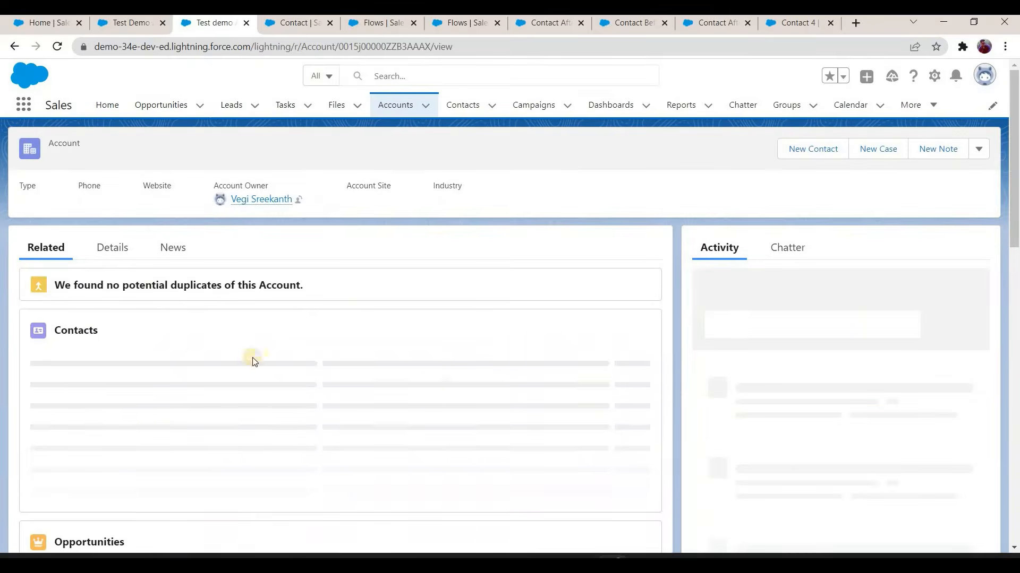
left_click(125, 252)
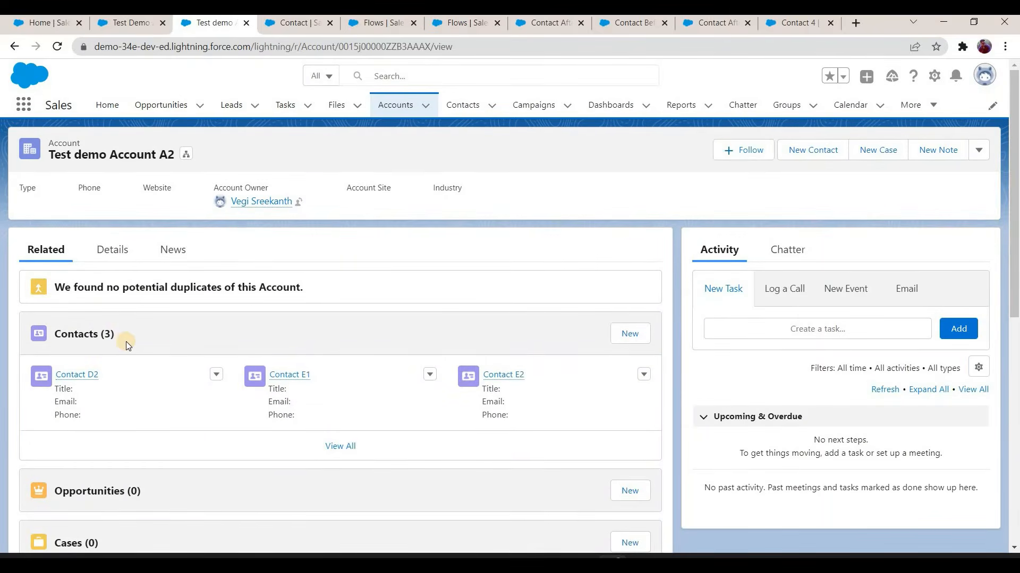
scroll(61, 404, "down", 3)
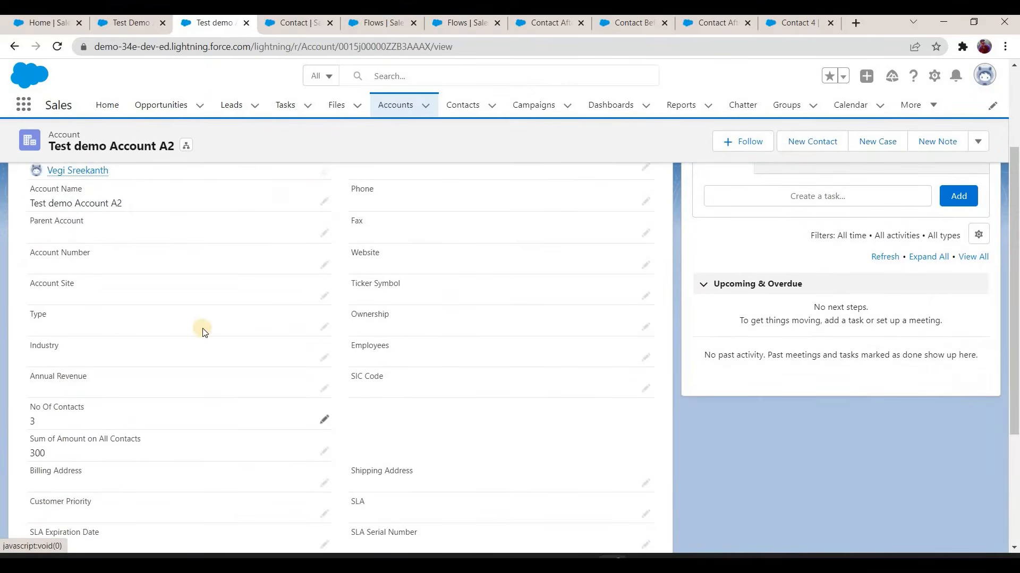
scroll(95, 158, "up", 3)
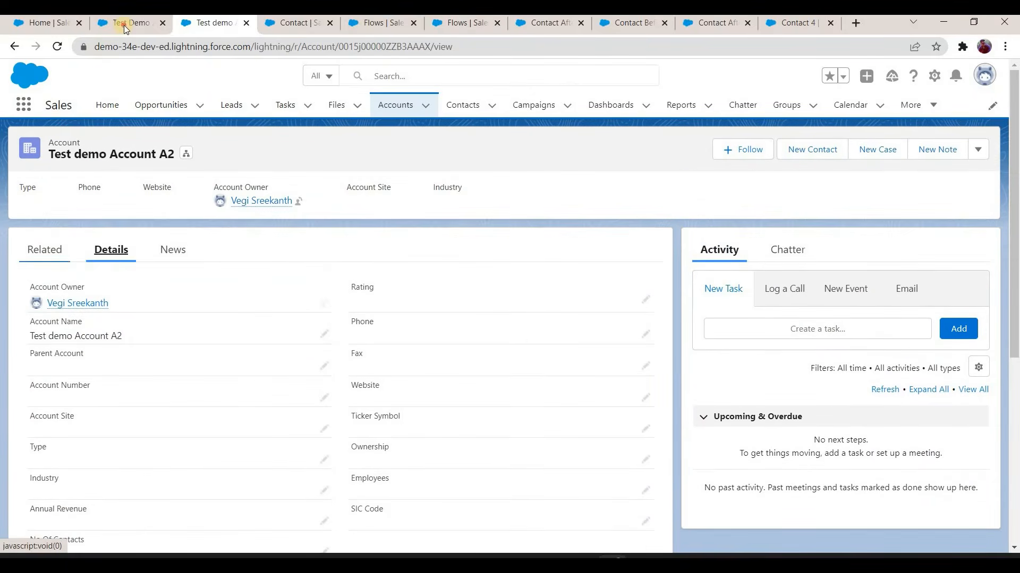
left_click(47, 250)
Step: Reassign Contact D1 of Test Demo ACCOUNT A1 to Test demo Account A2 and save the contact
left_click(125, 29)
scroll(106, 289, "down", 1)
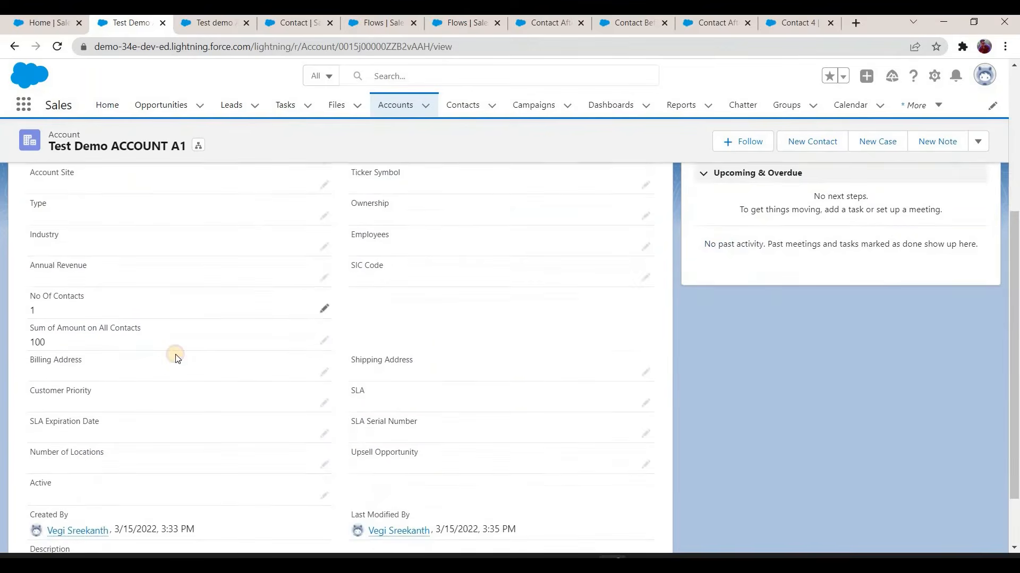
scroll(216, 245, "down", 3)
left_click(216, 241)
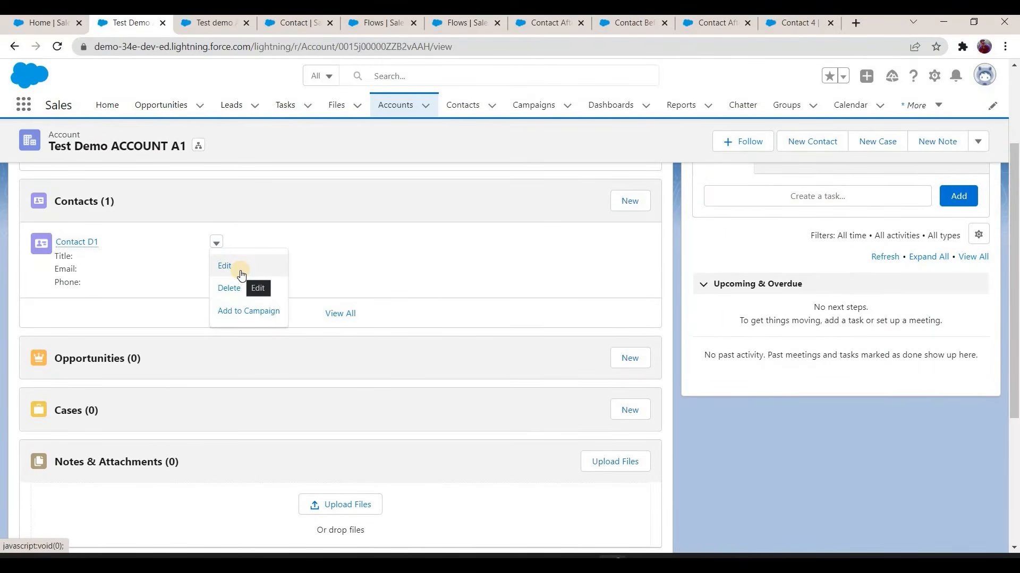
left_click(224, 265)
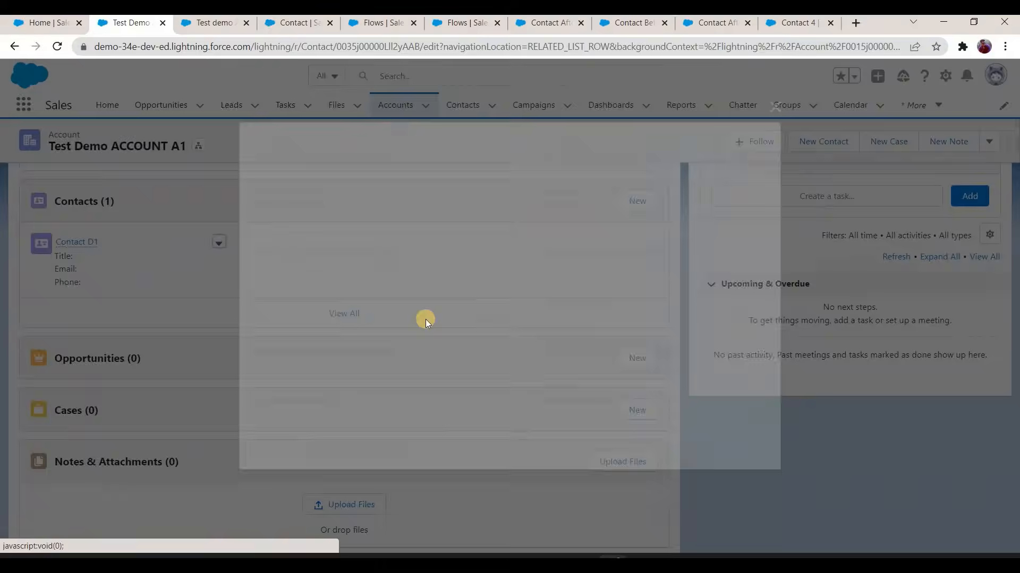
left_click(484, 343)
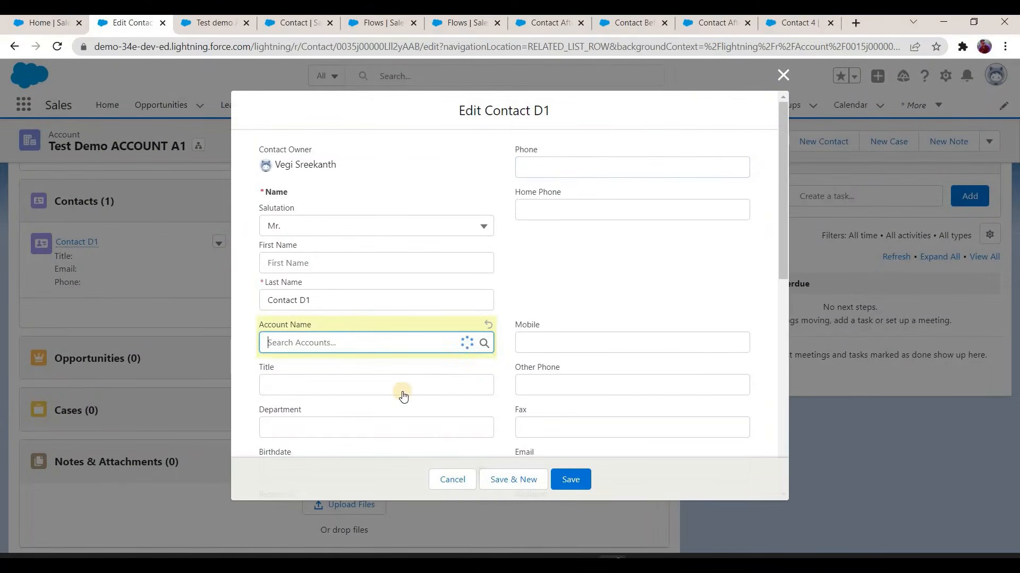
left_click(404, 390)
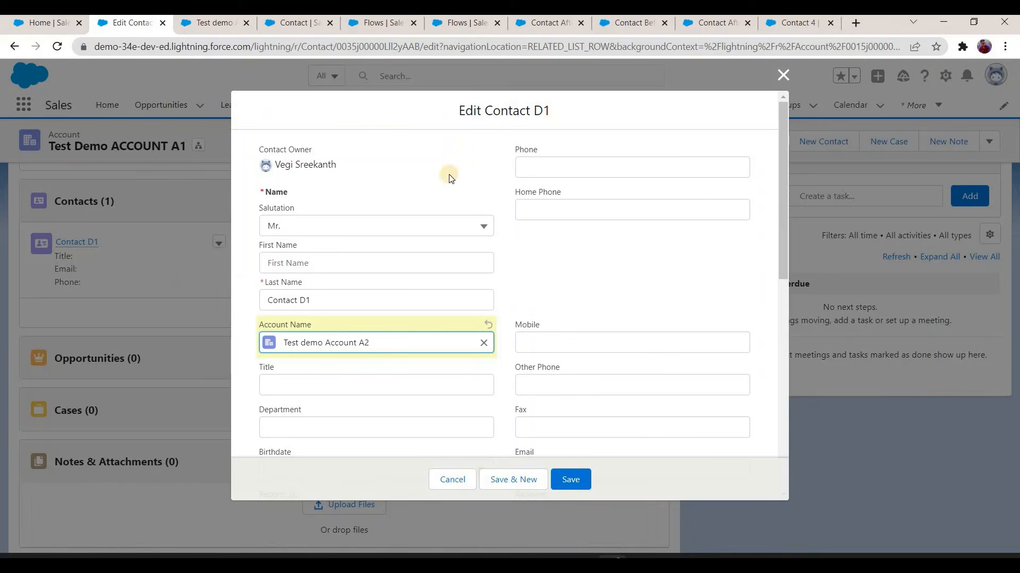
left_click(564, 480)
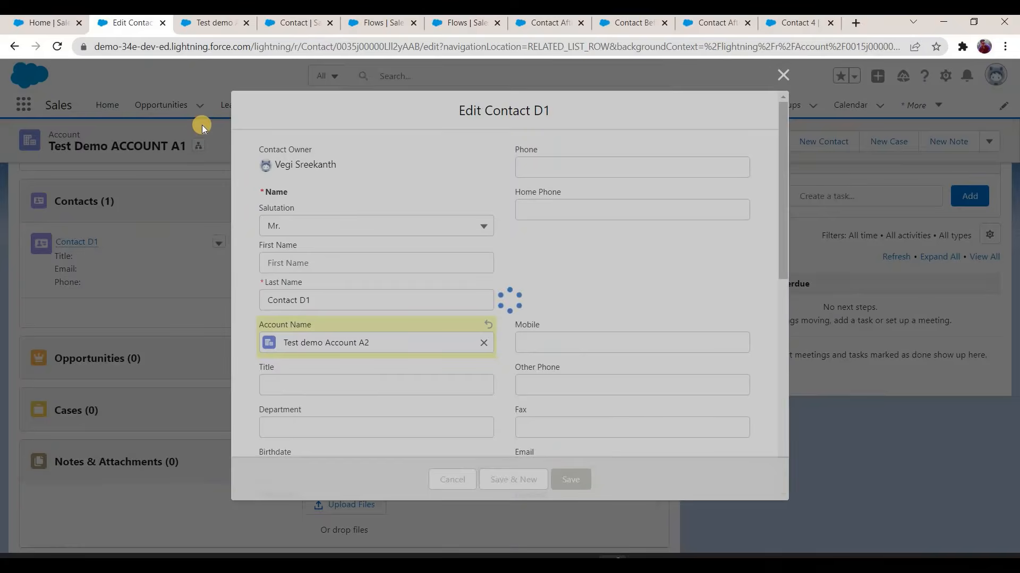
Step: Refresh Test demo Account A2 and check its contact count and amount sum following Contact D1's move
key("ctrl+Tab")
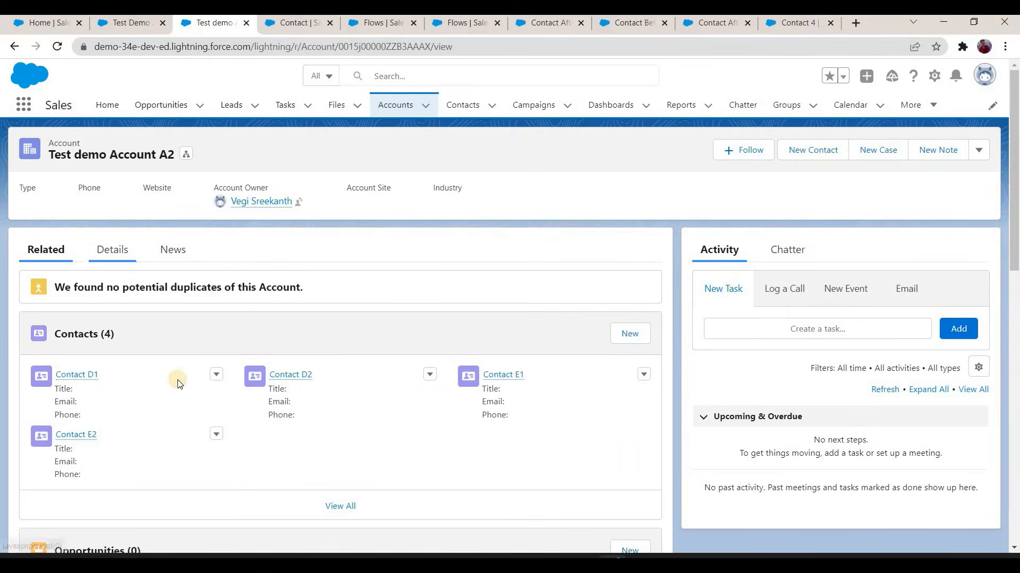
left_click(112, 249)
scroll(157, 421, "down", 3)
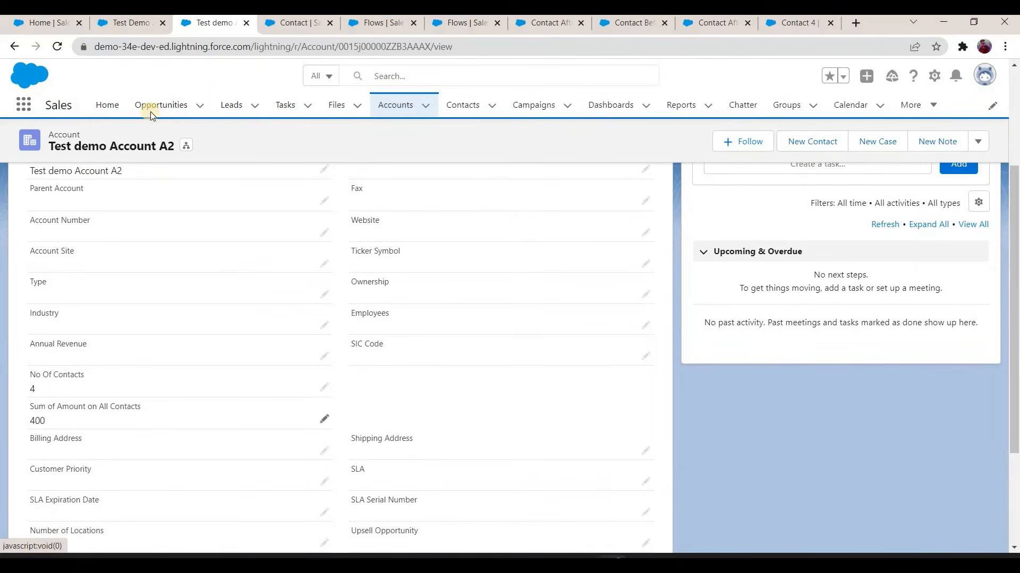
Step: Refresh Test Demo ACCOUNT A1 and check its related contacts, contact count and amount sum with both contacts moved away
left_click(129, 23)
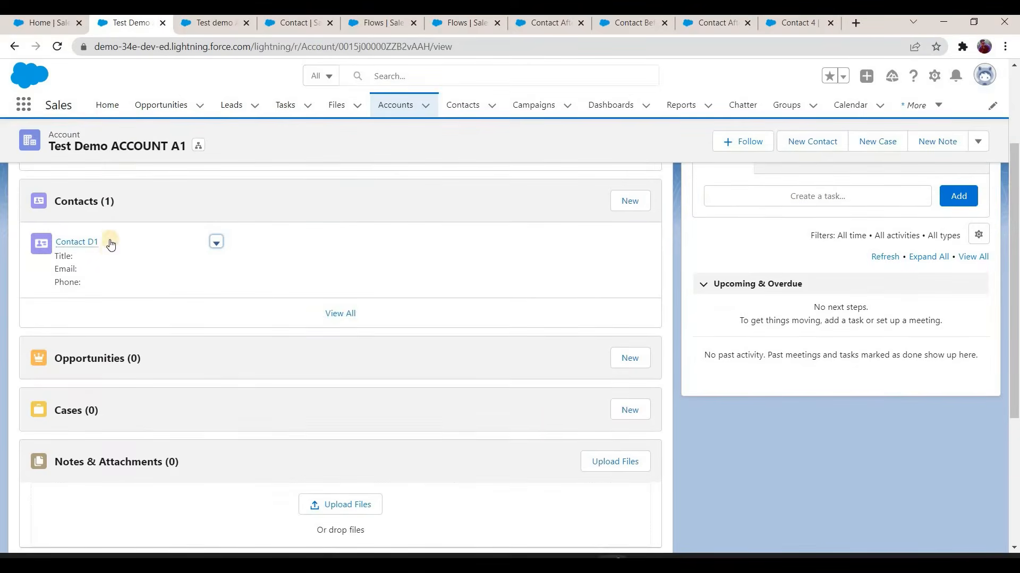
scroll(115, 190, "up", 3)
left_click(111, 250)
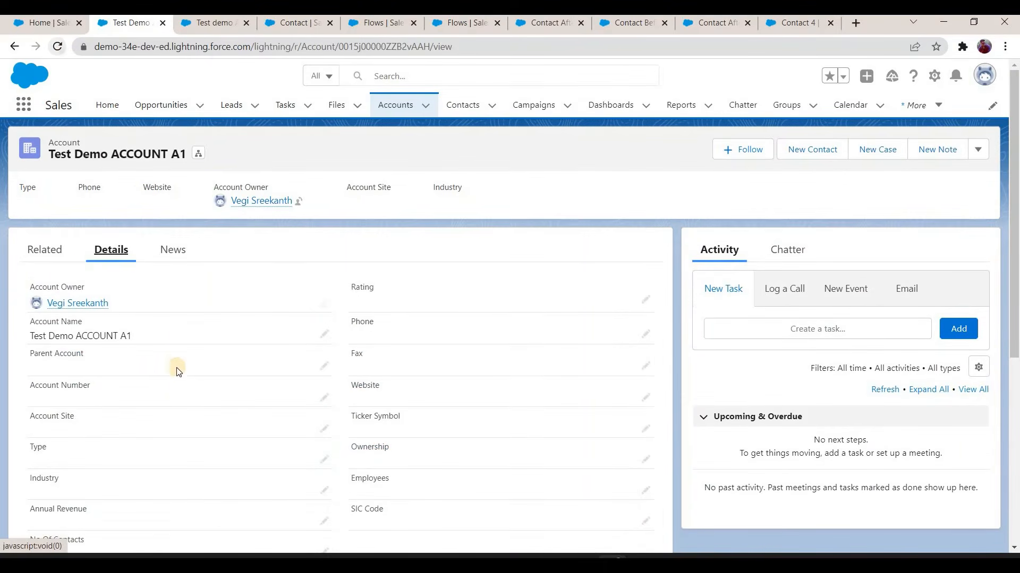
key("F5")
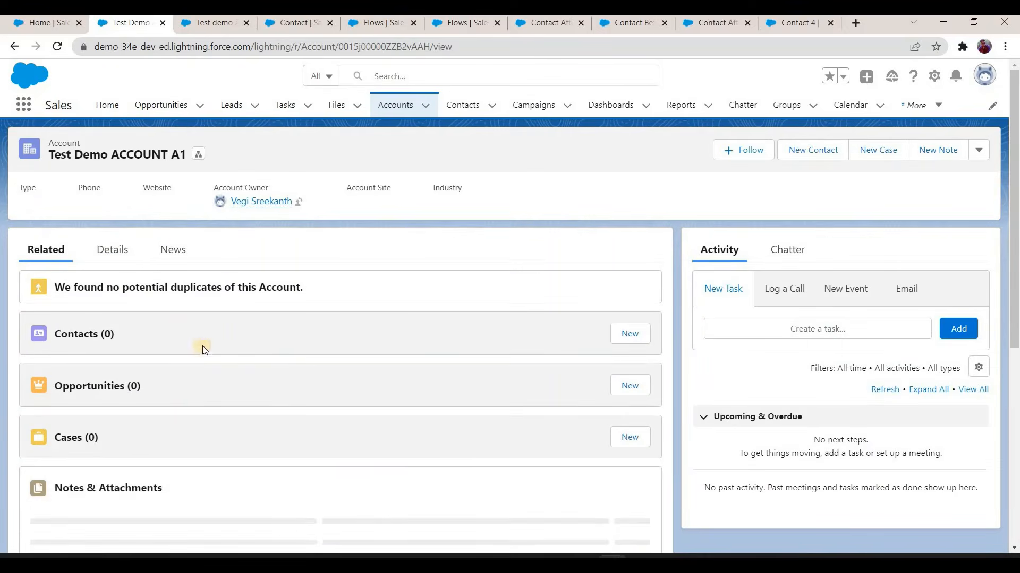
scroll(60, 433, "down", 3)
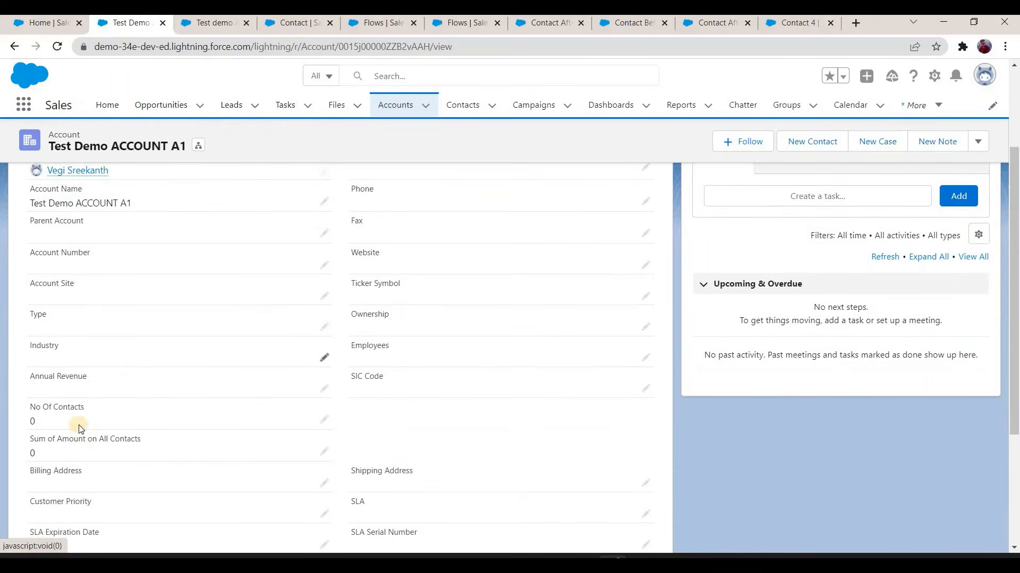